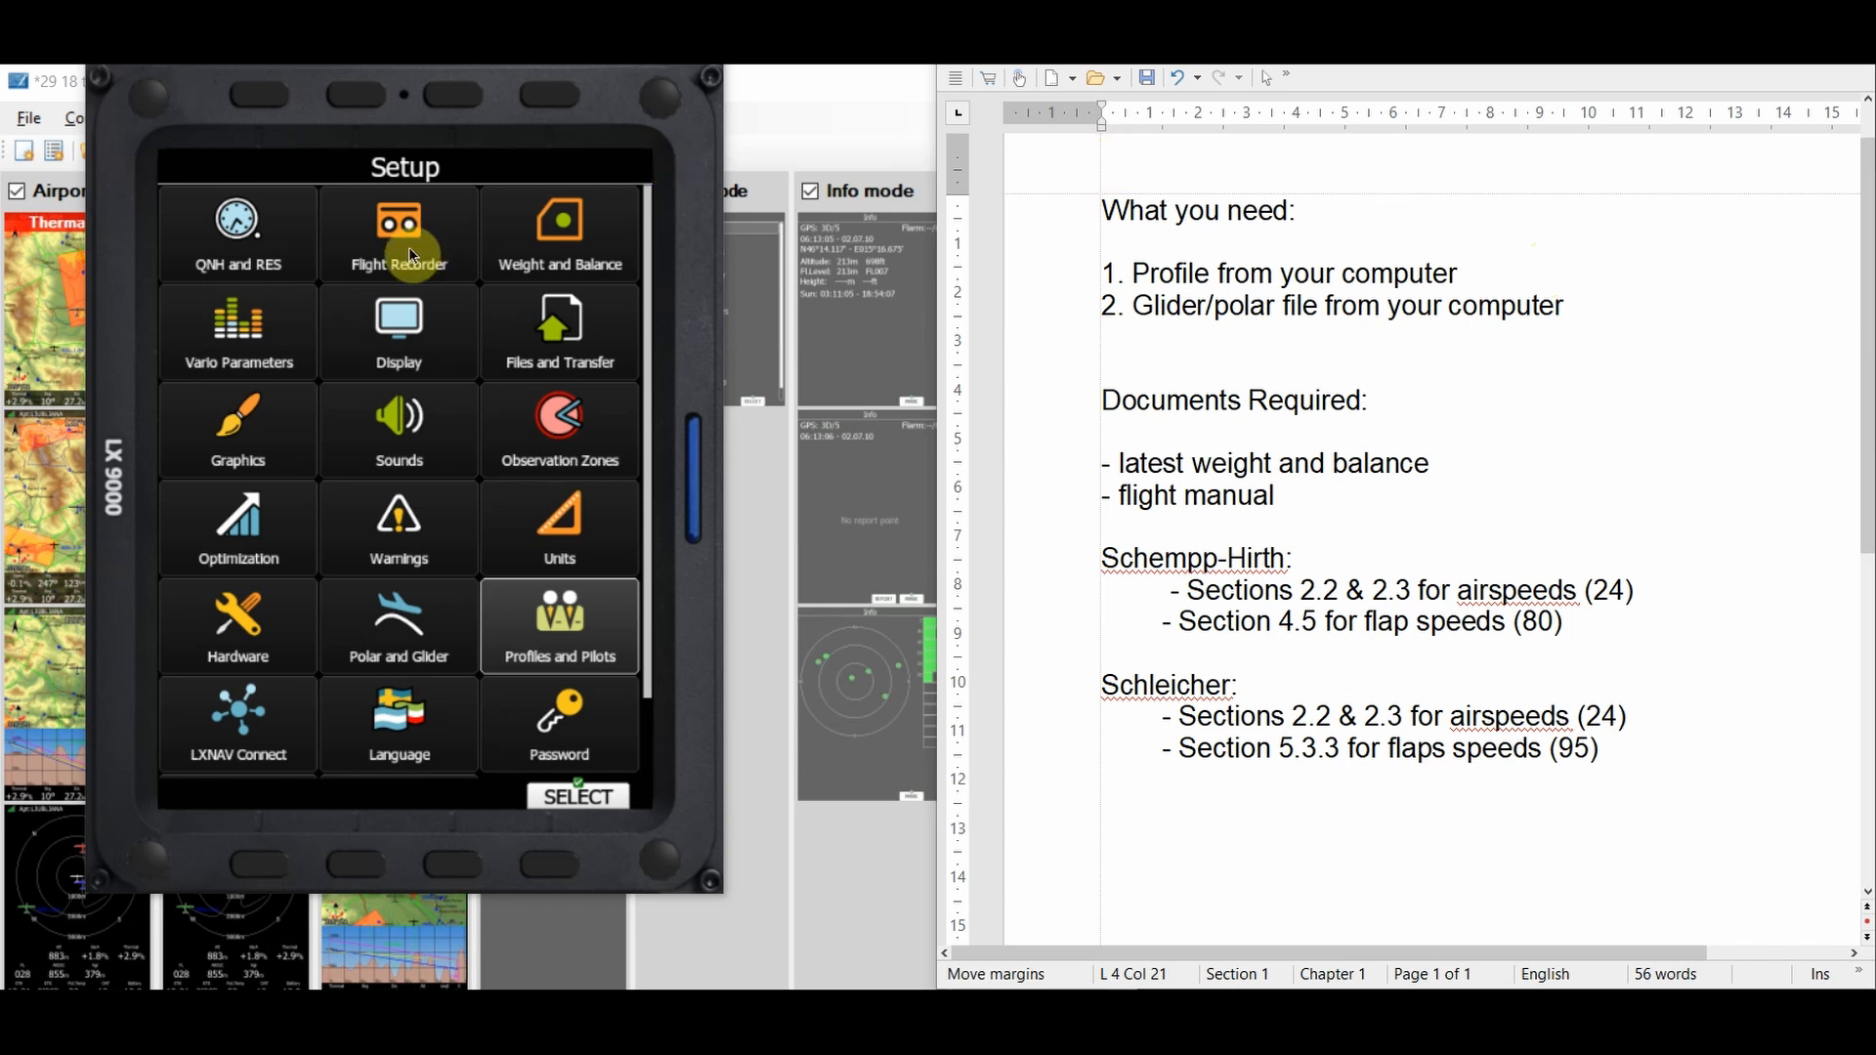
- View the list of saved profiles and pilots in the LX 9000 setup, and return to the setup overview
left_click(533, 632)
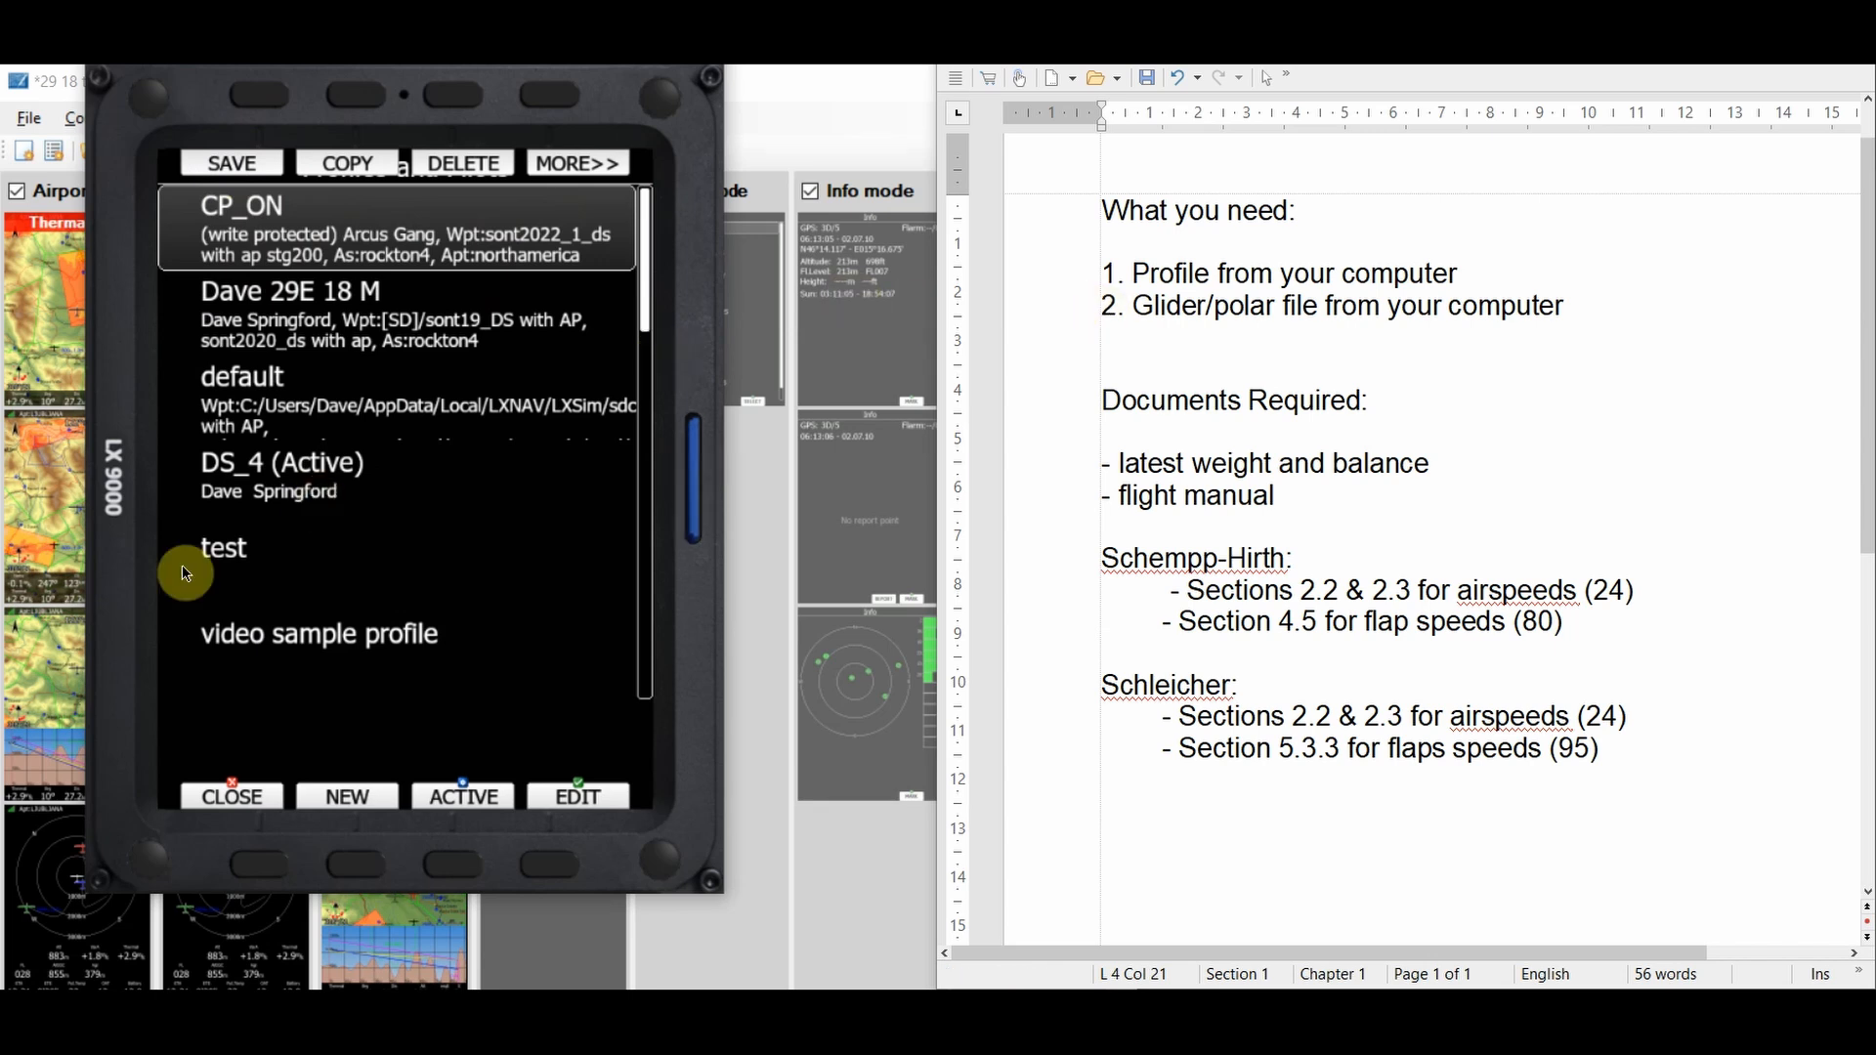
key("alt+Tab")
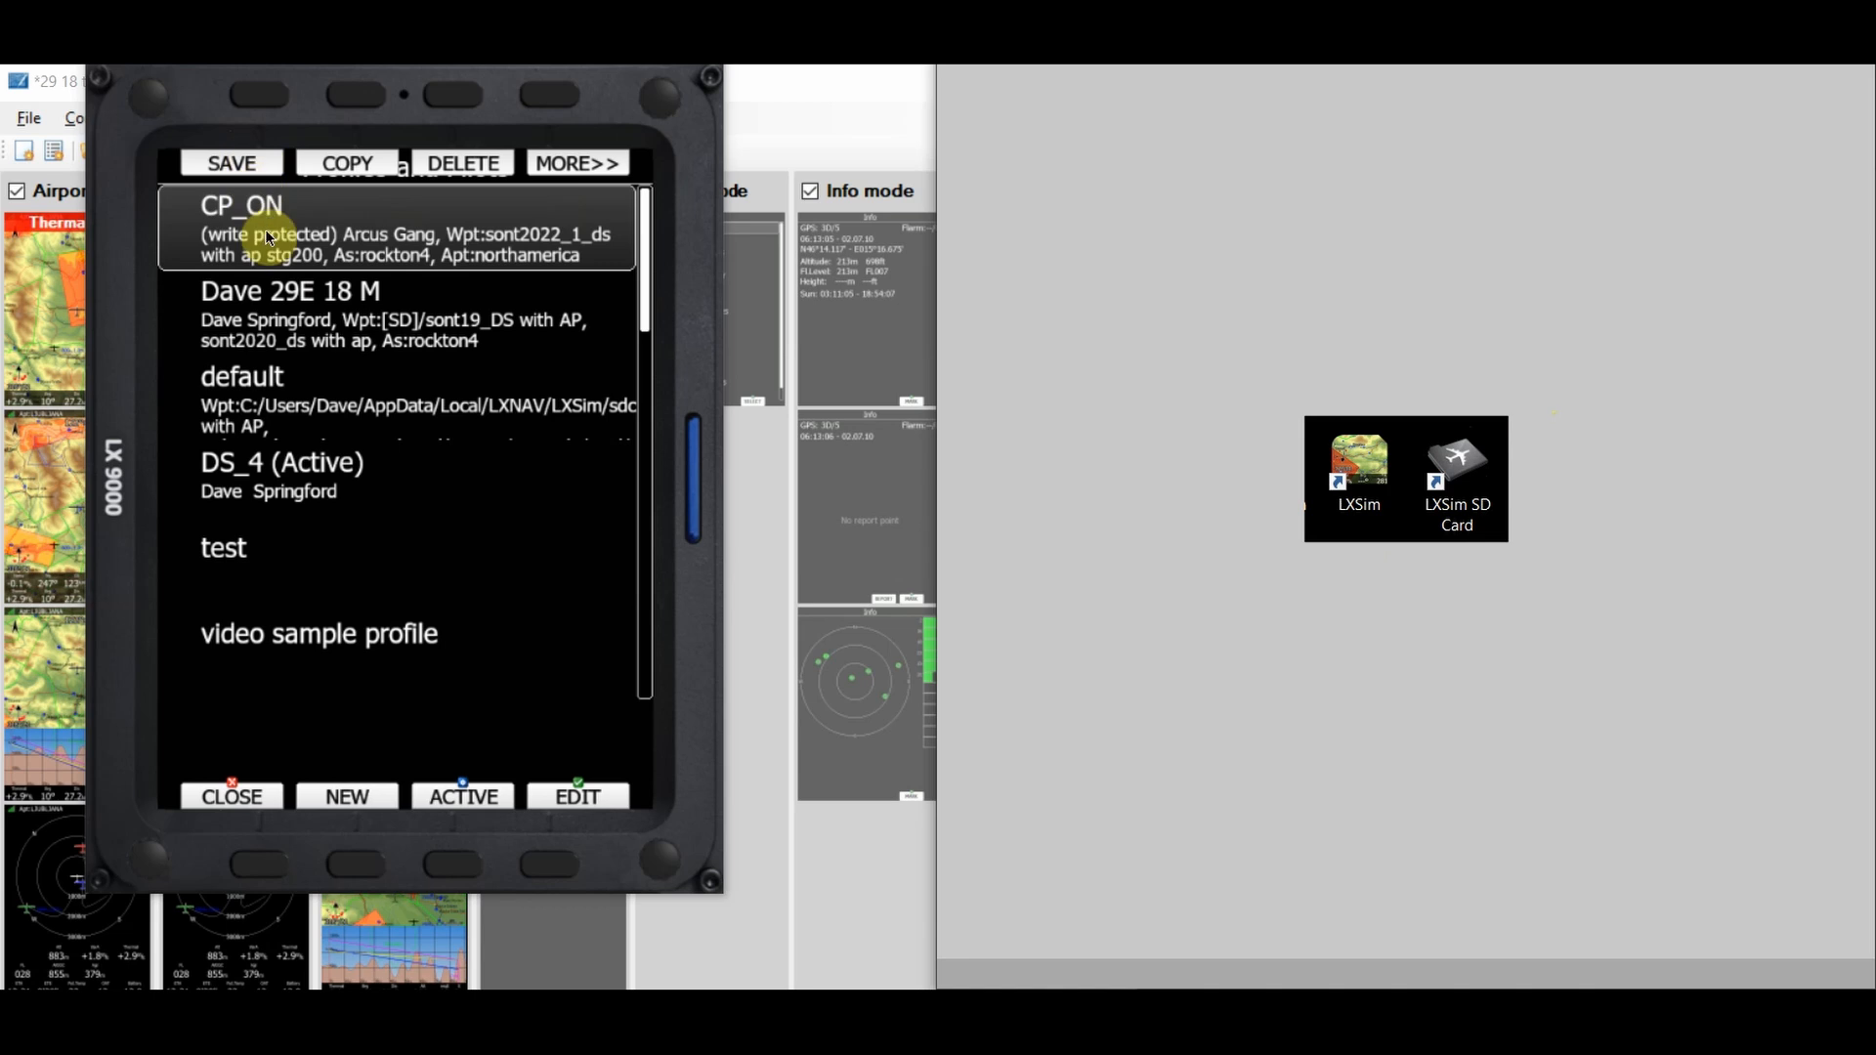
left_click(260, 867)
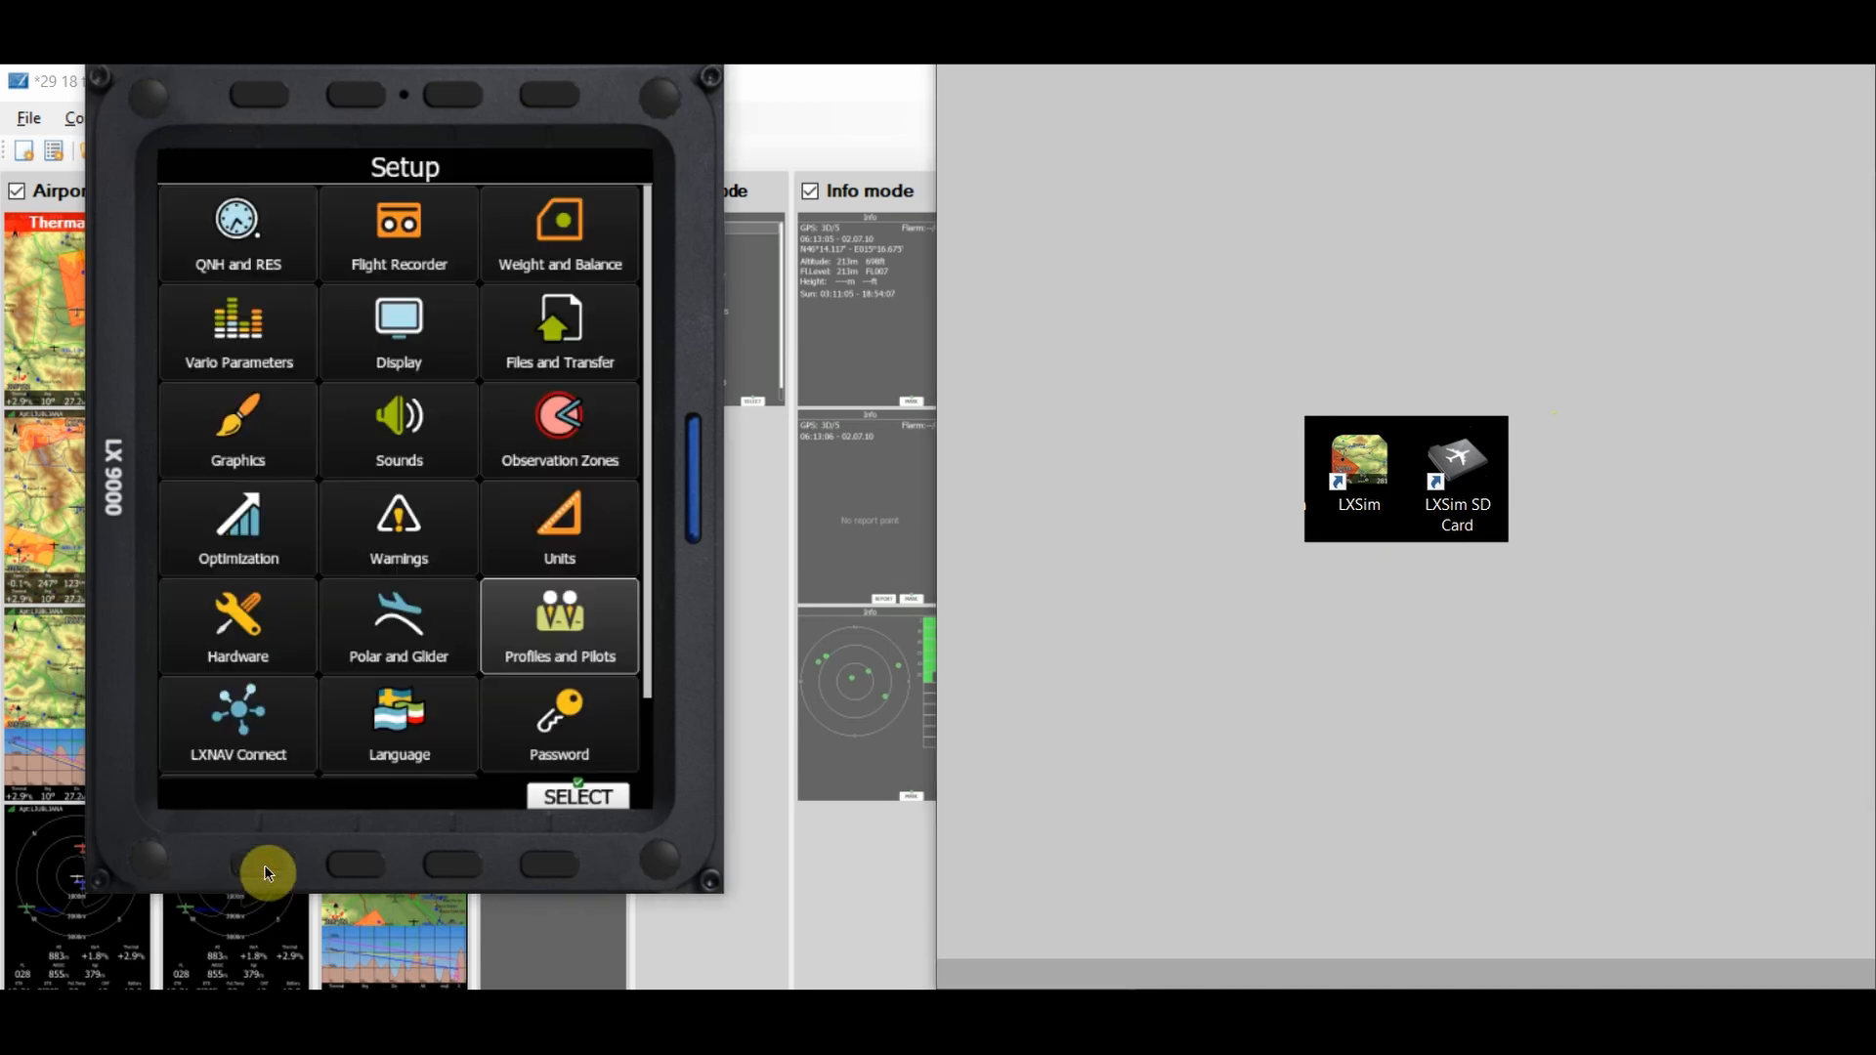
- View the stored gliders under the polar and glider setup, including ASG 29 18m, and return to the setup overview
left_click(391, 626)
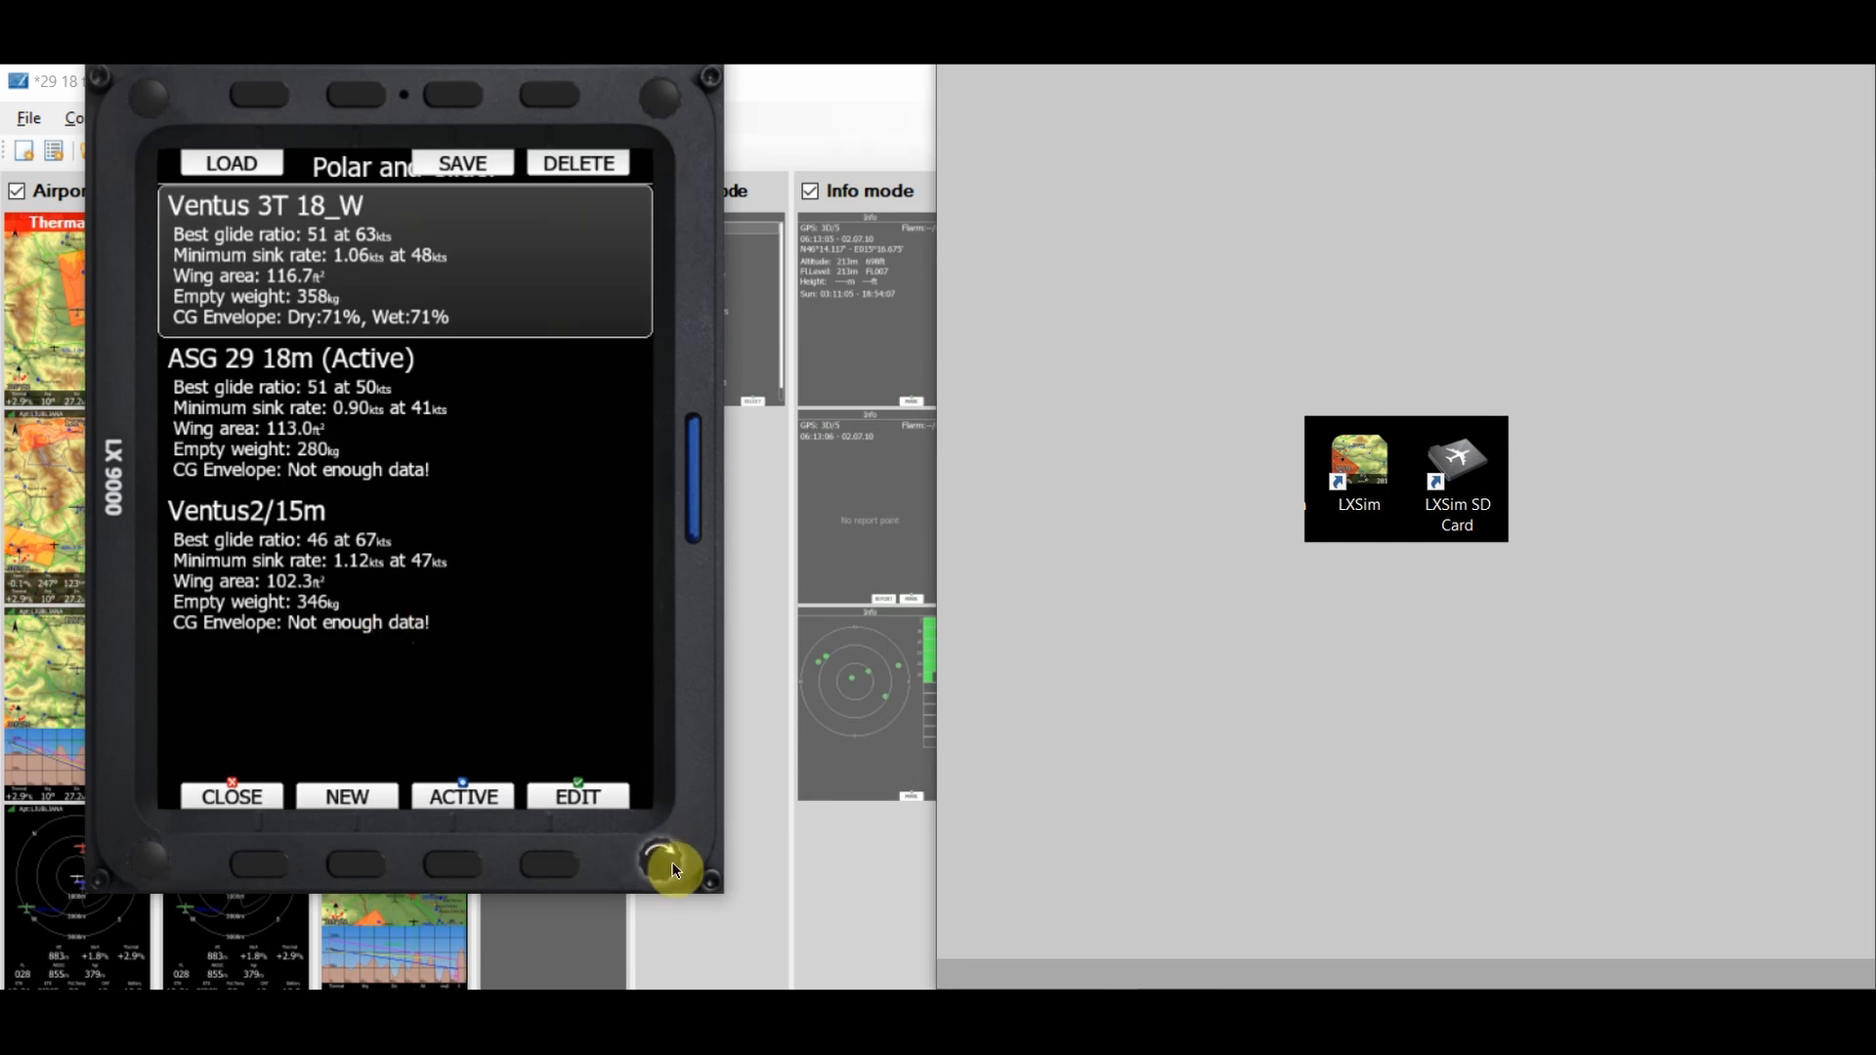
scroll(675, 870, "down", 1)
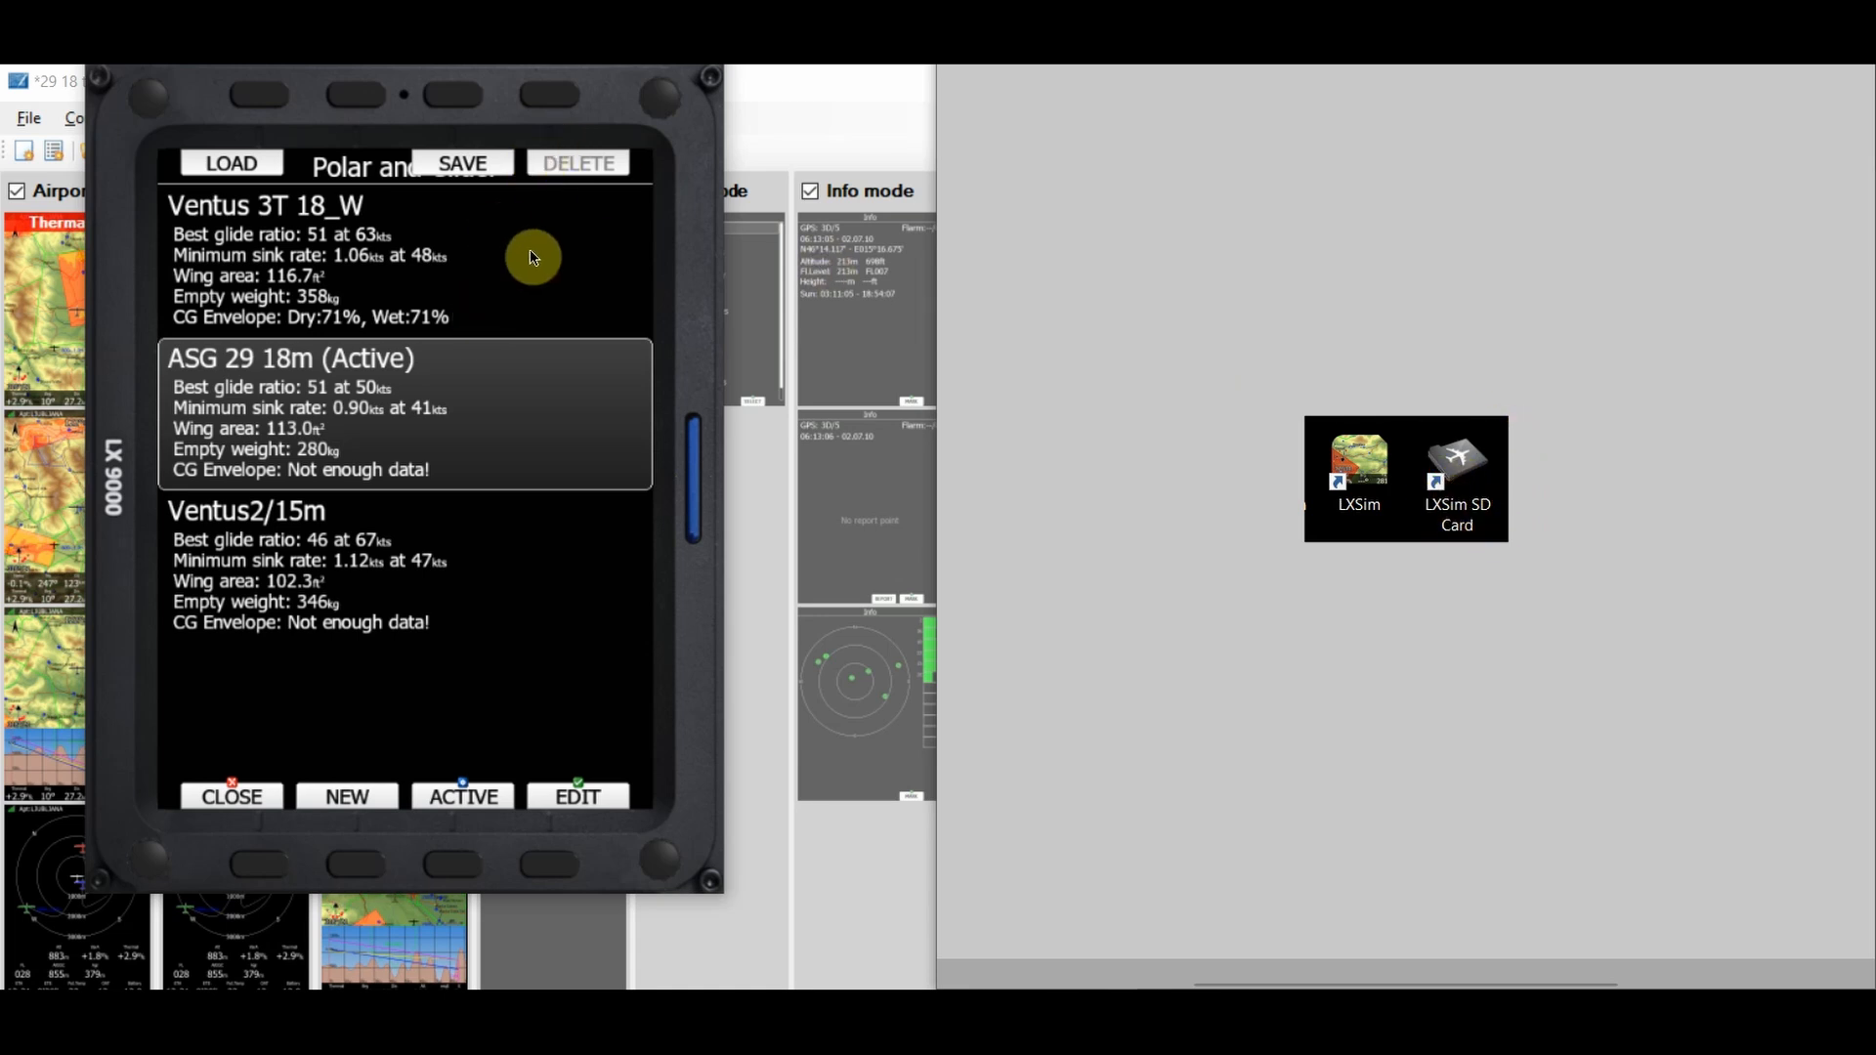
left_click(259, 864)
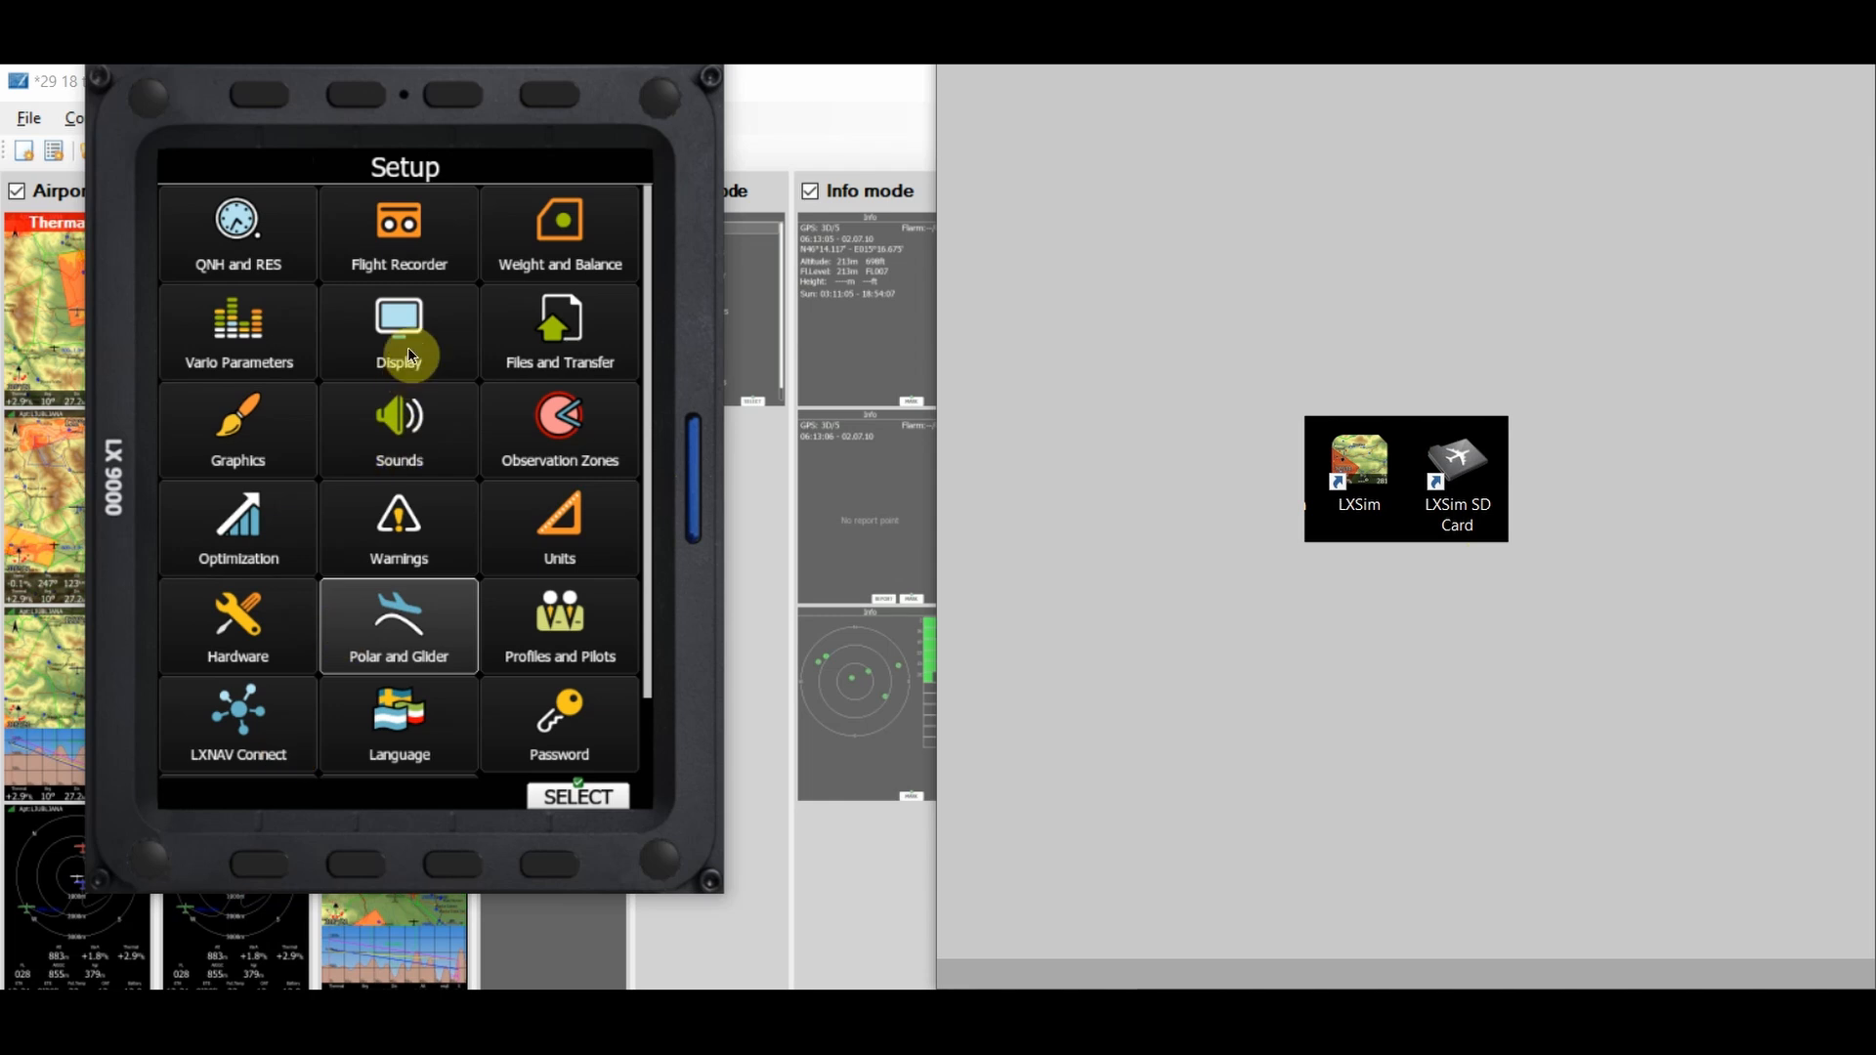
- Switch to LX Styler, enlarge the page previews and select the Thermal Page of the Waypoint mode
left_click(775, 113)
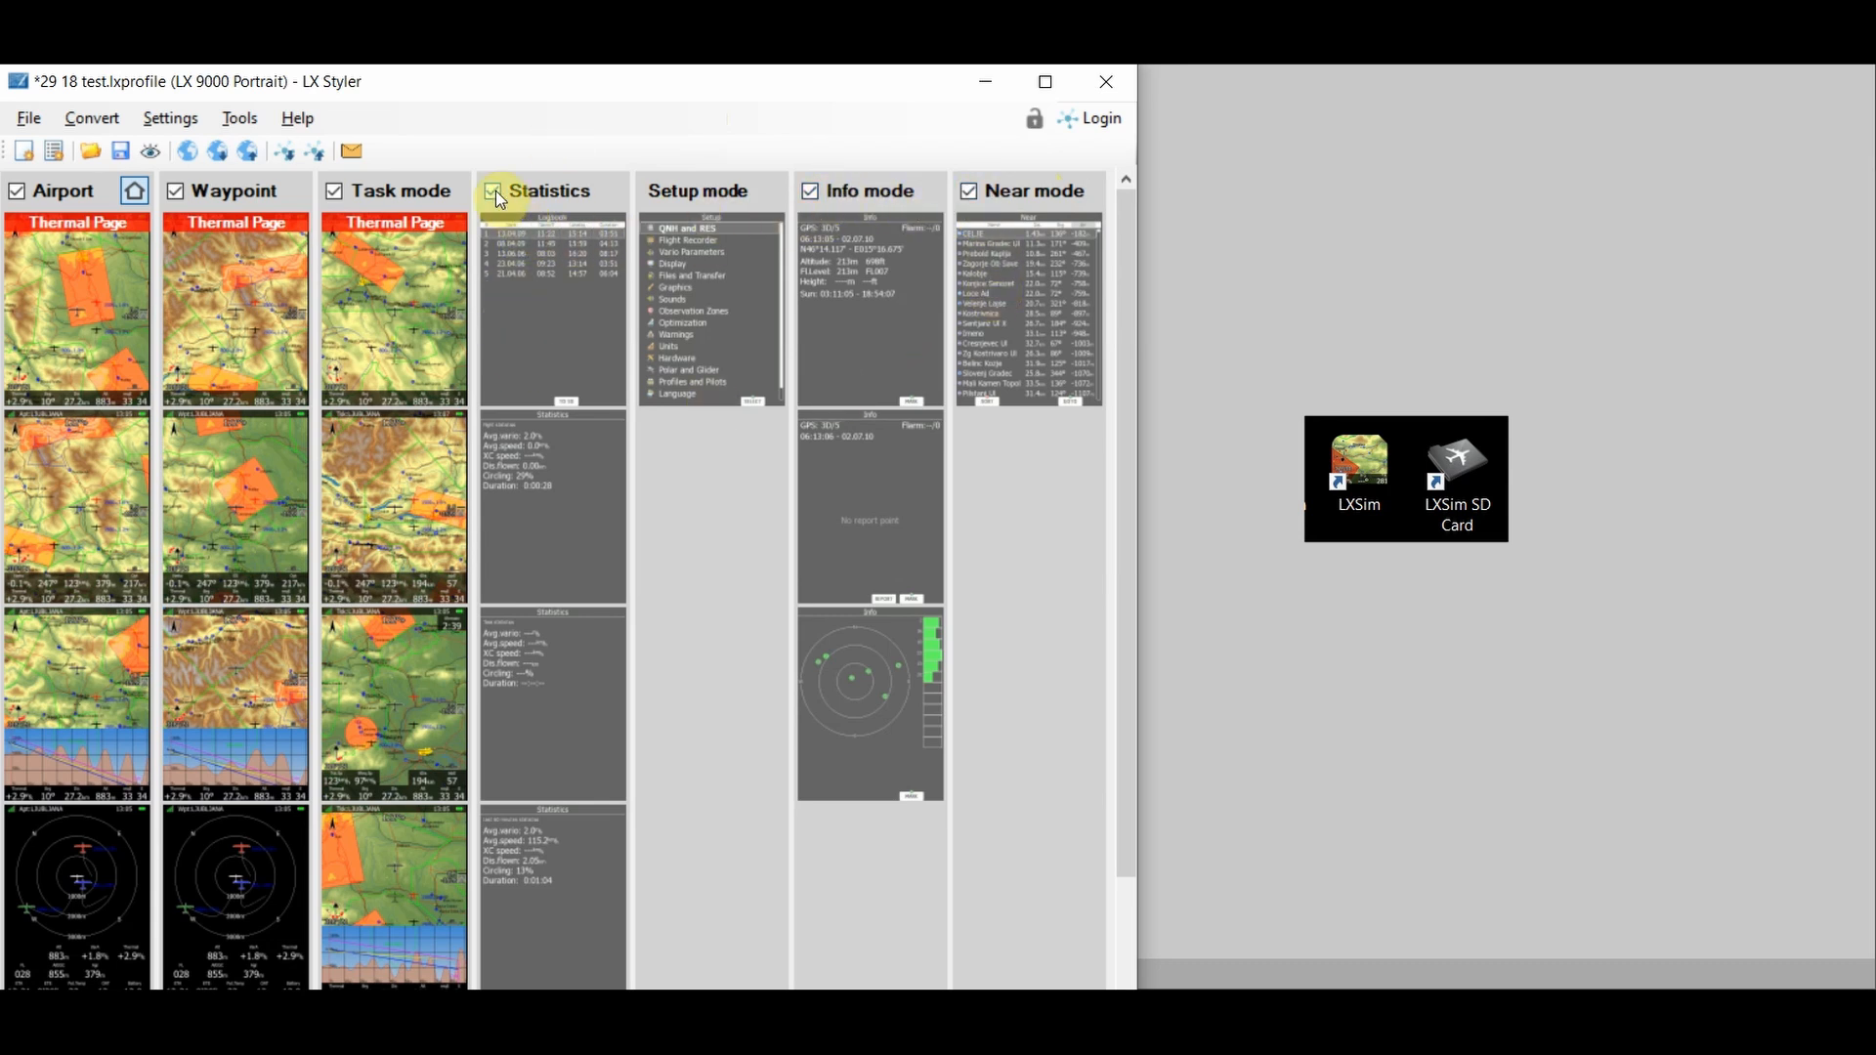
left_click(152, 154)
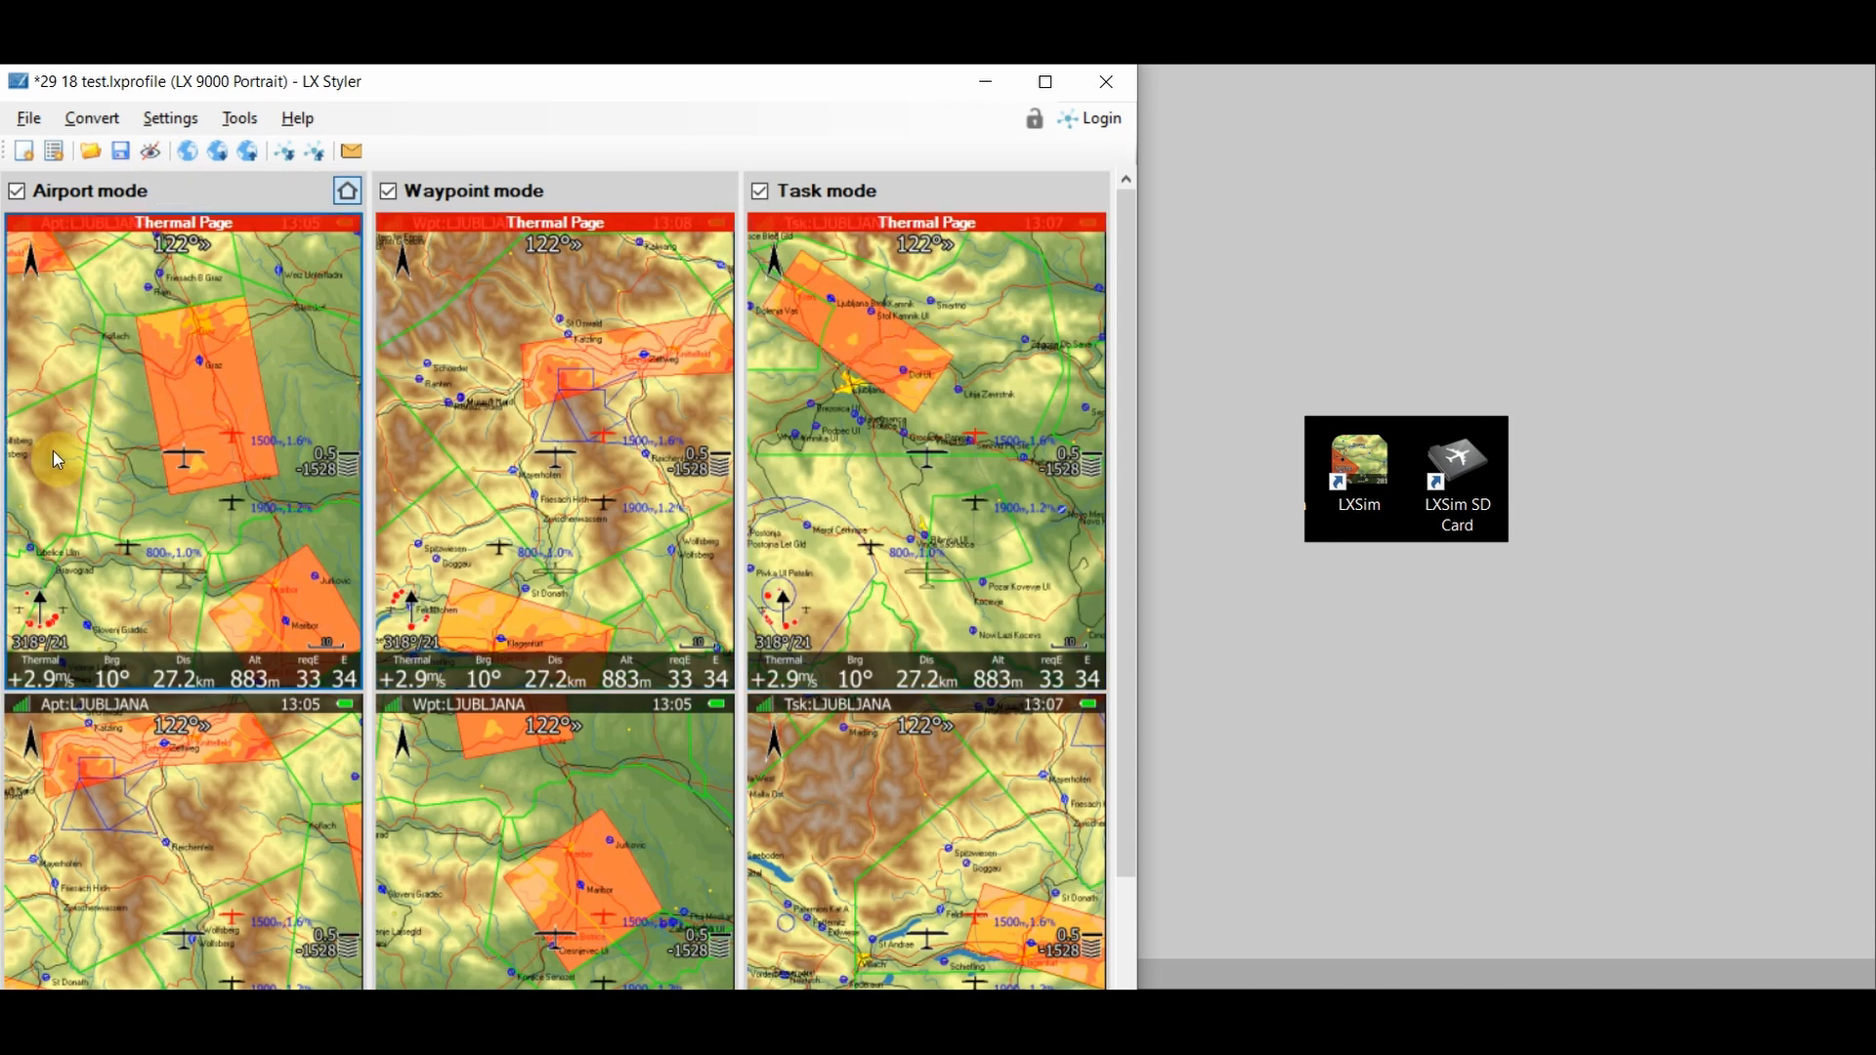
left_click(459, 431)
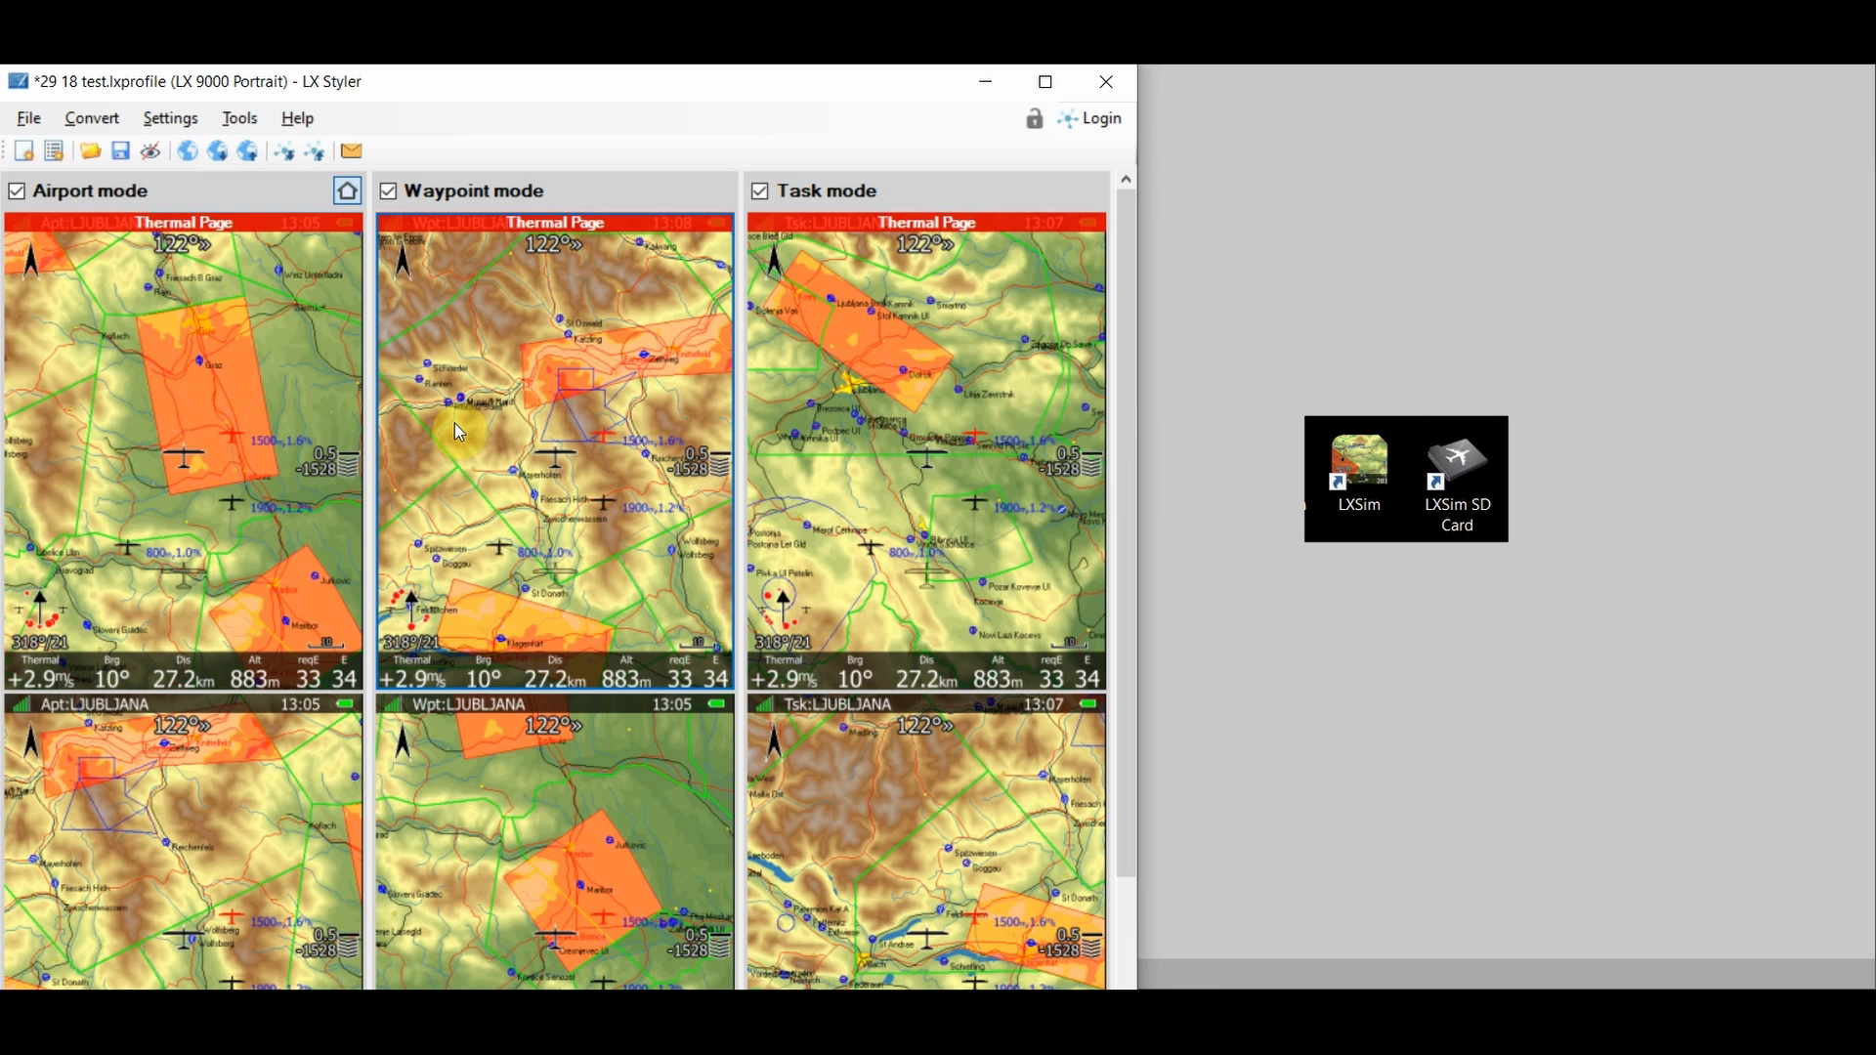
- Open the profile file 29 18 test.lxprofile from the sdcard Videos folder and select its Waypoint mode Thermal Page
left_click(22, 120)
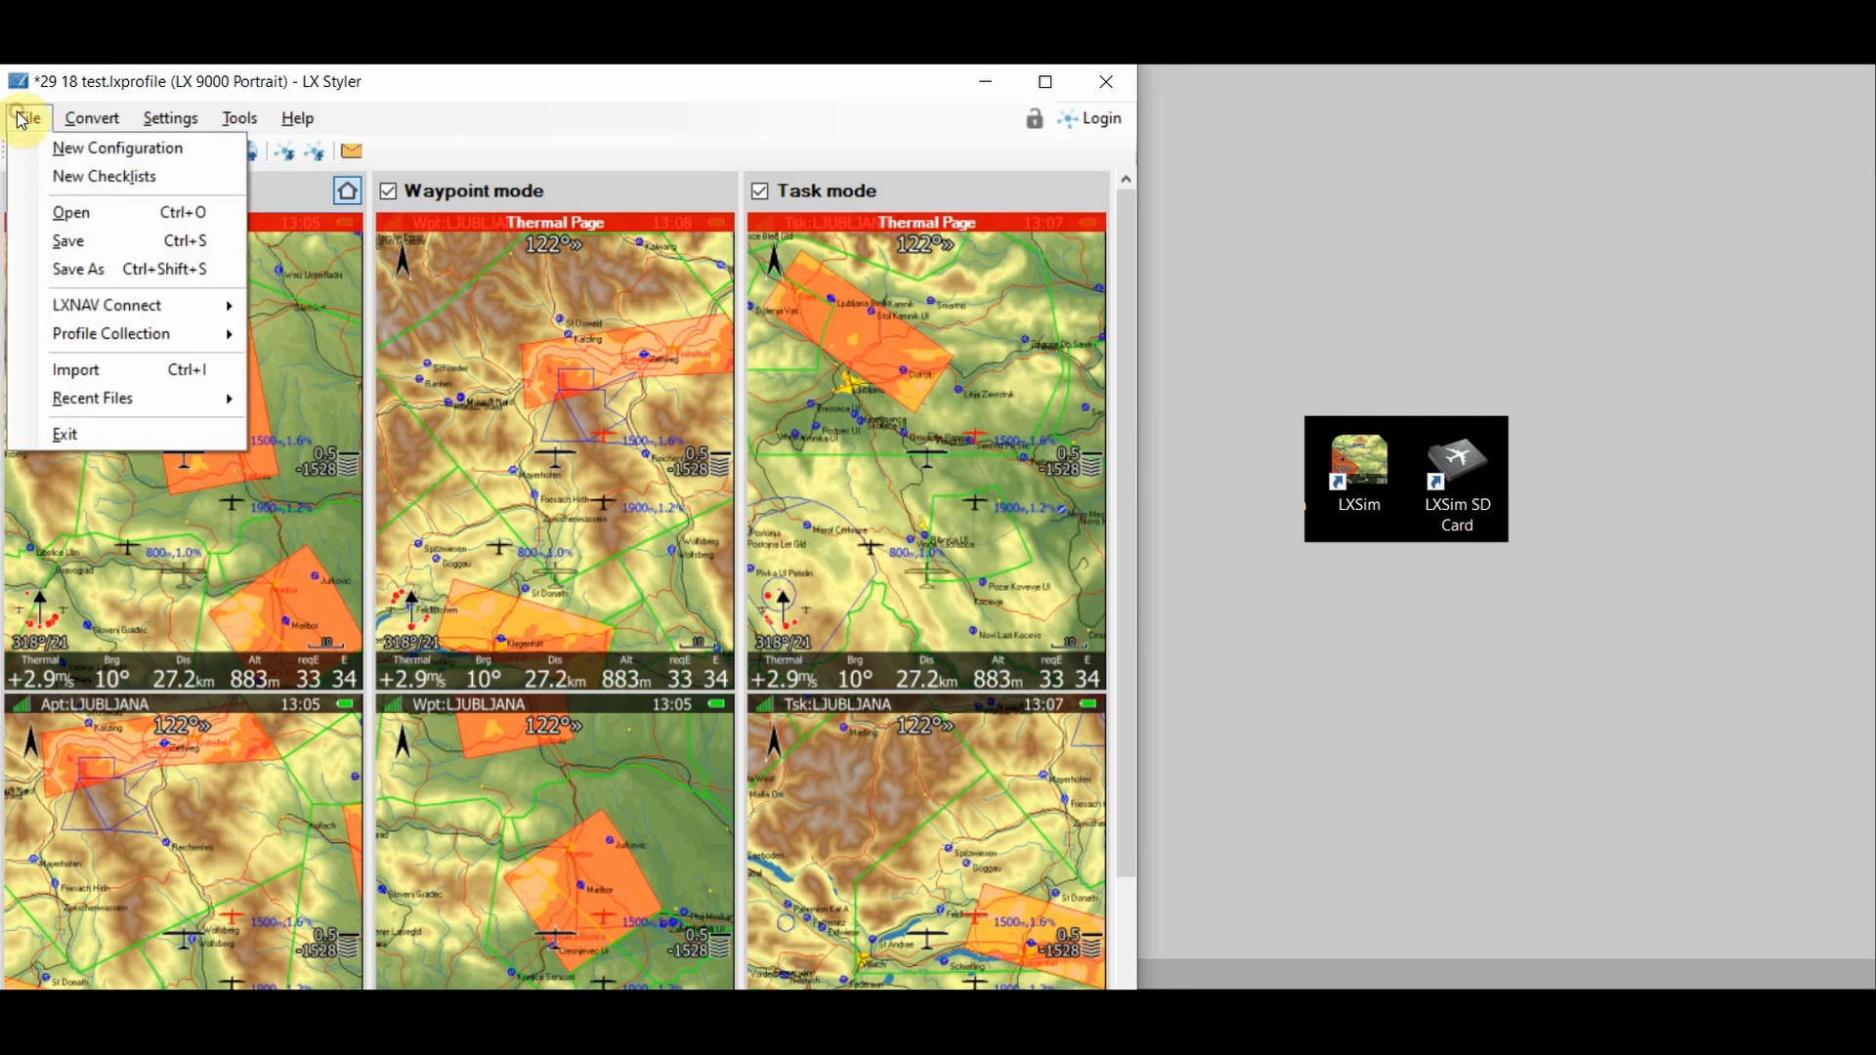
left_click(78, 215)
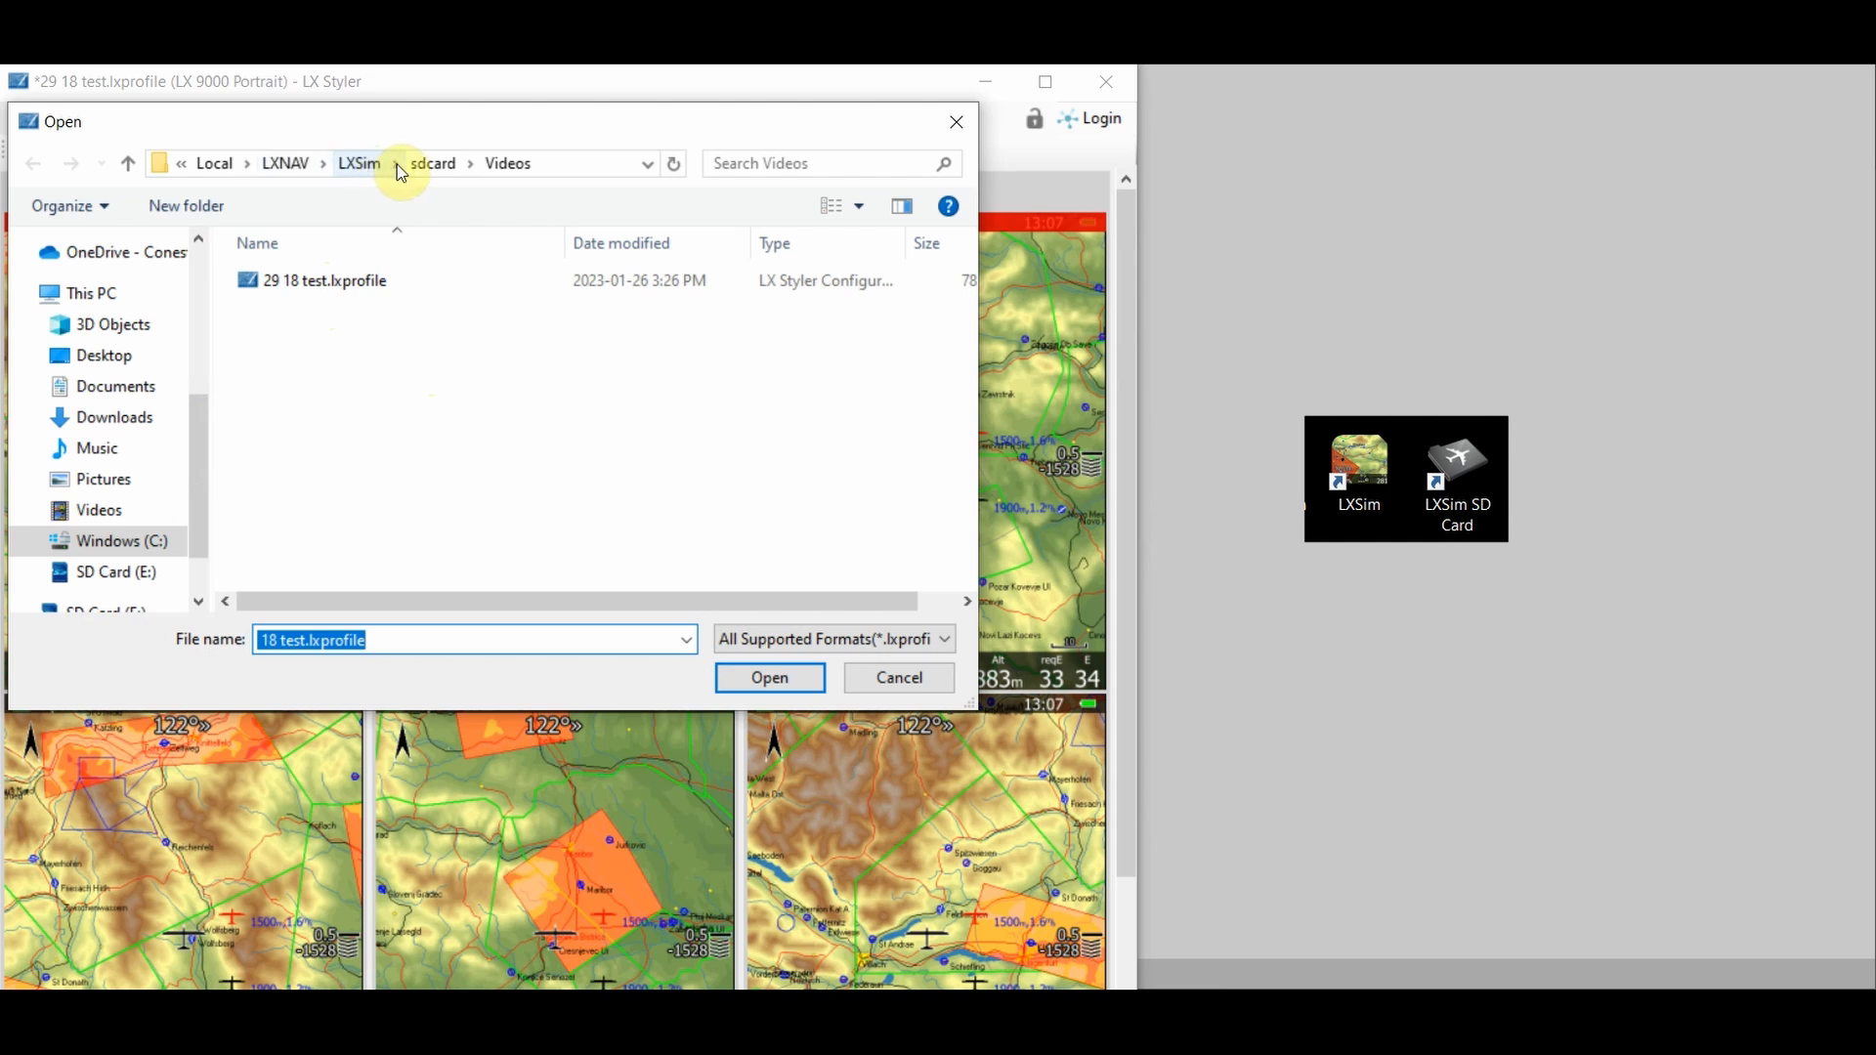
left_click(295, 283)
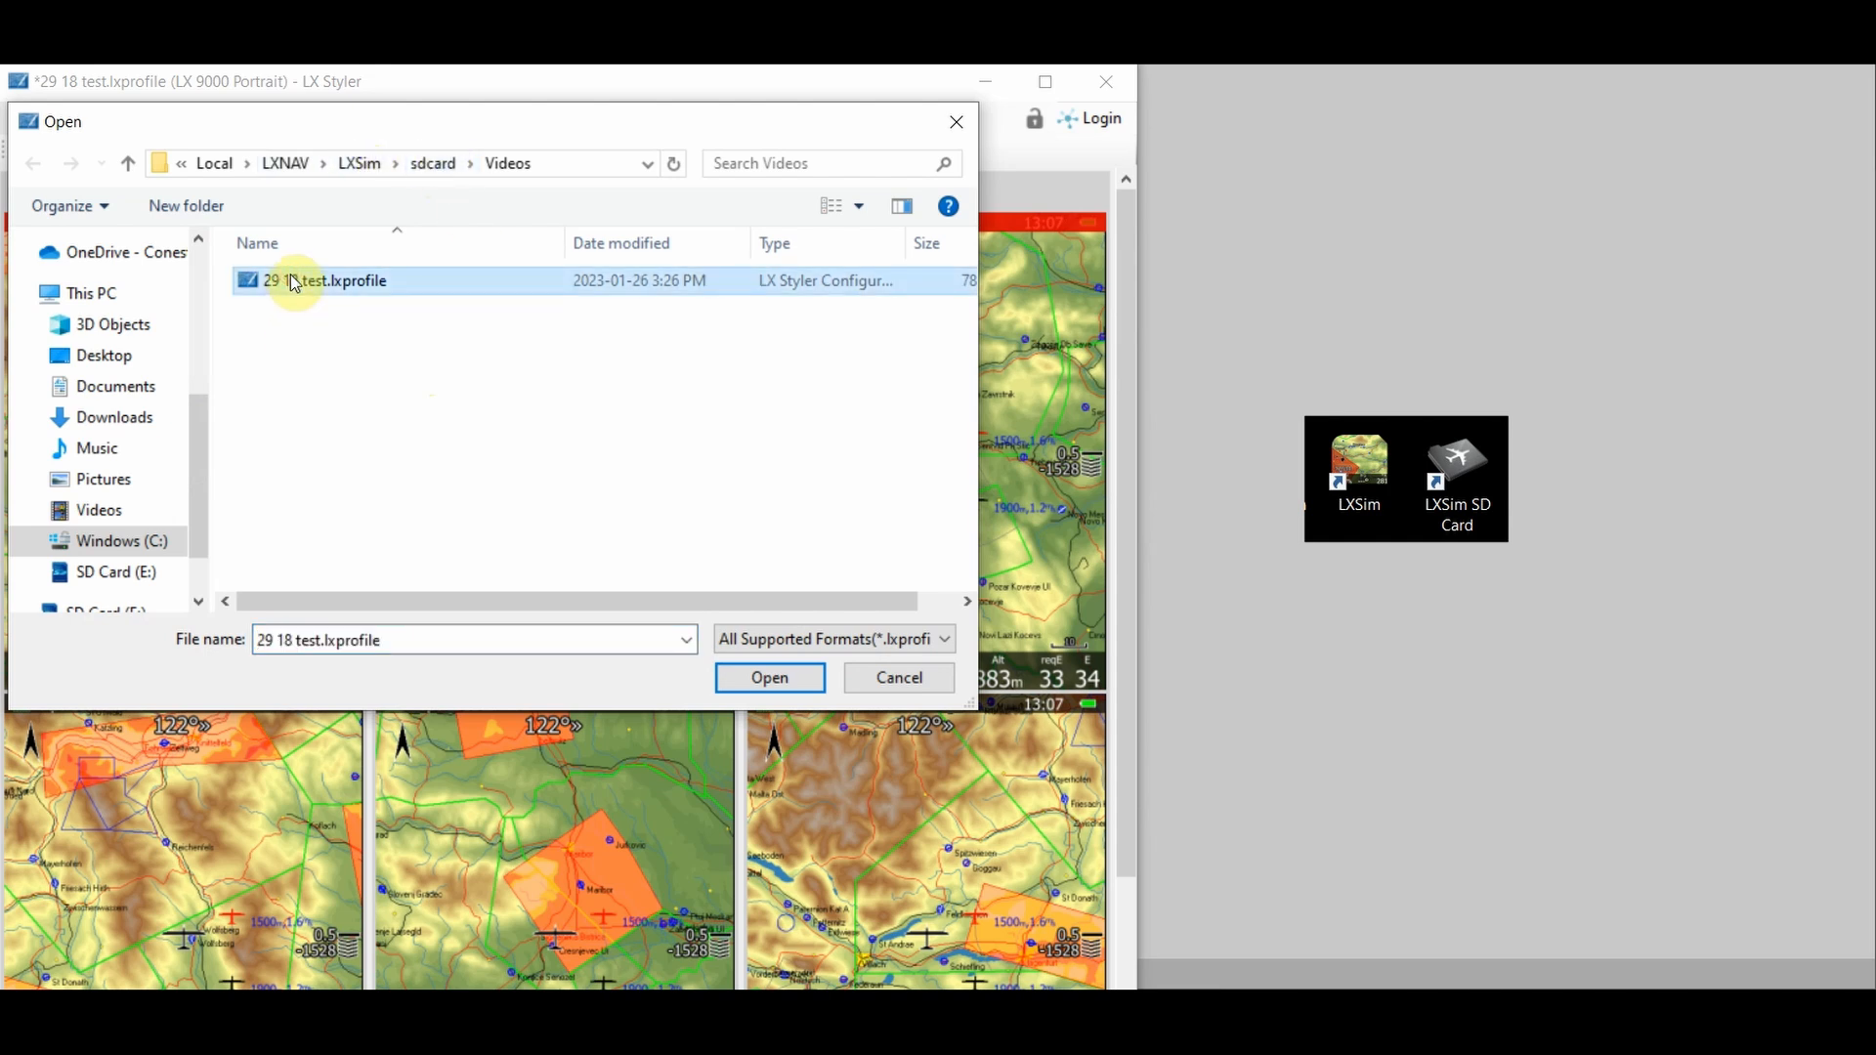
left_click(770, 678)
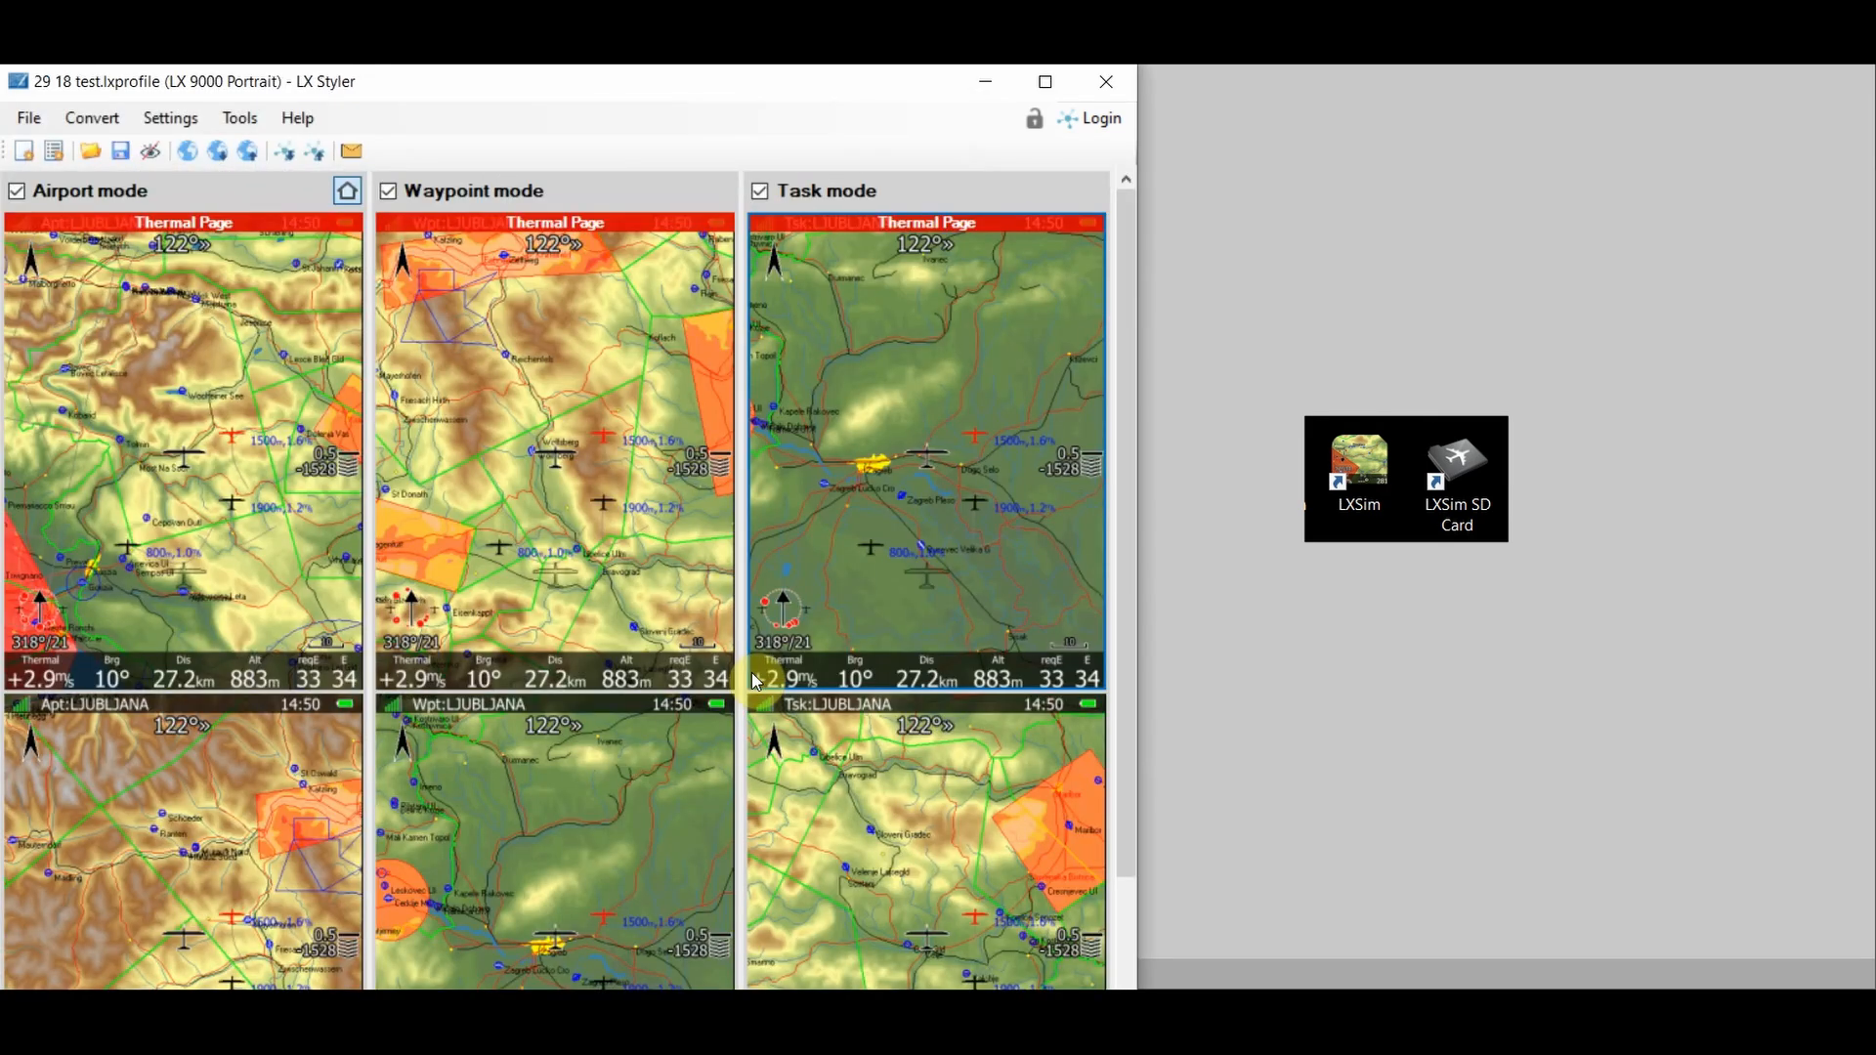
left_click(606, 515)
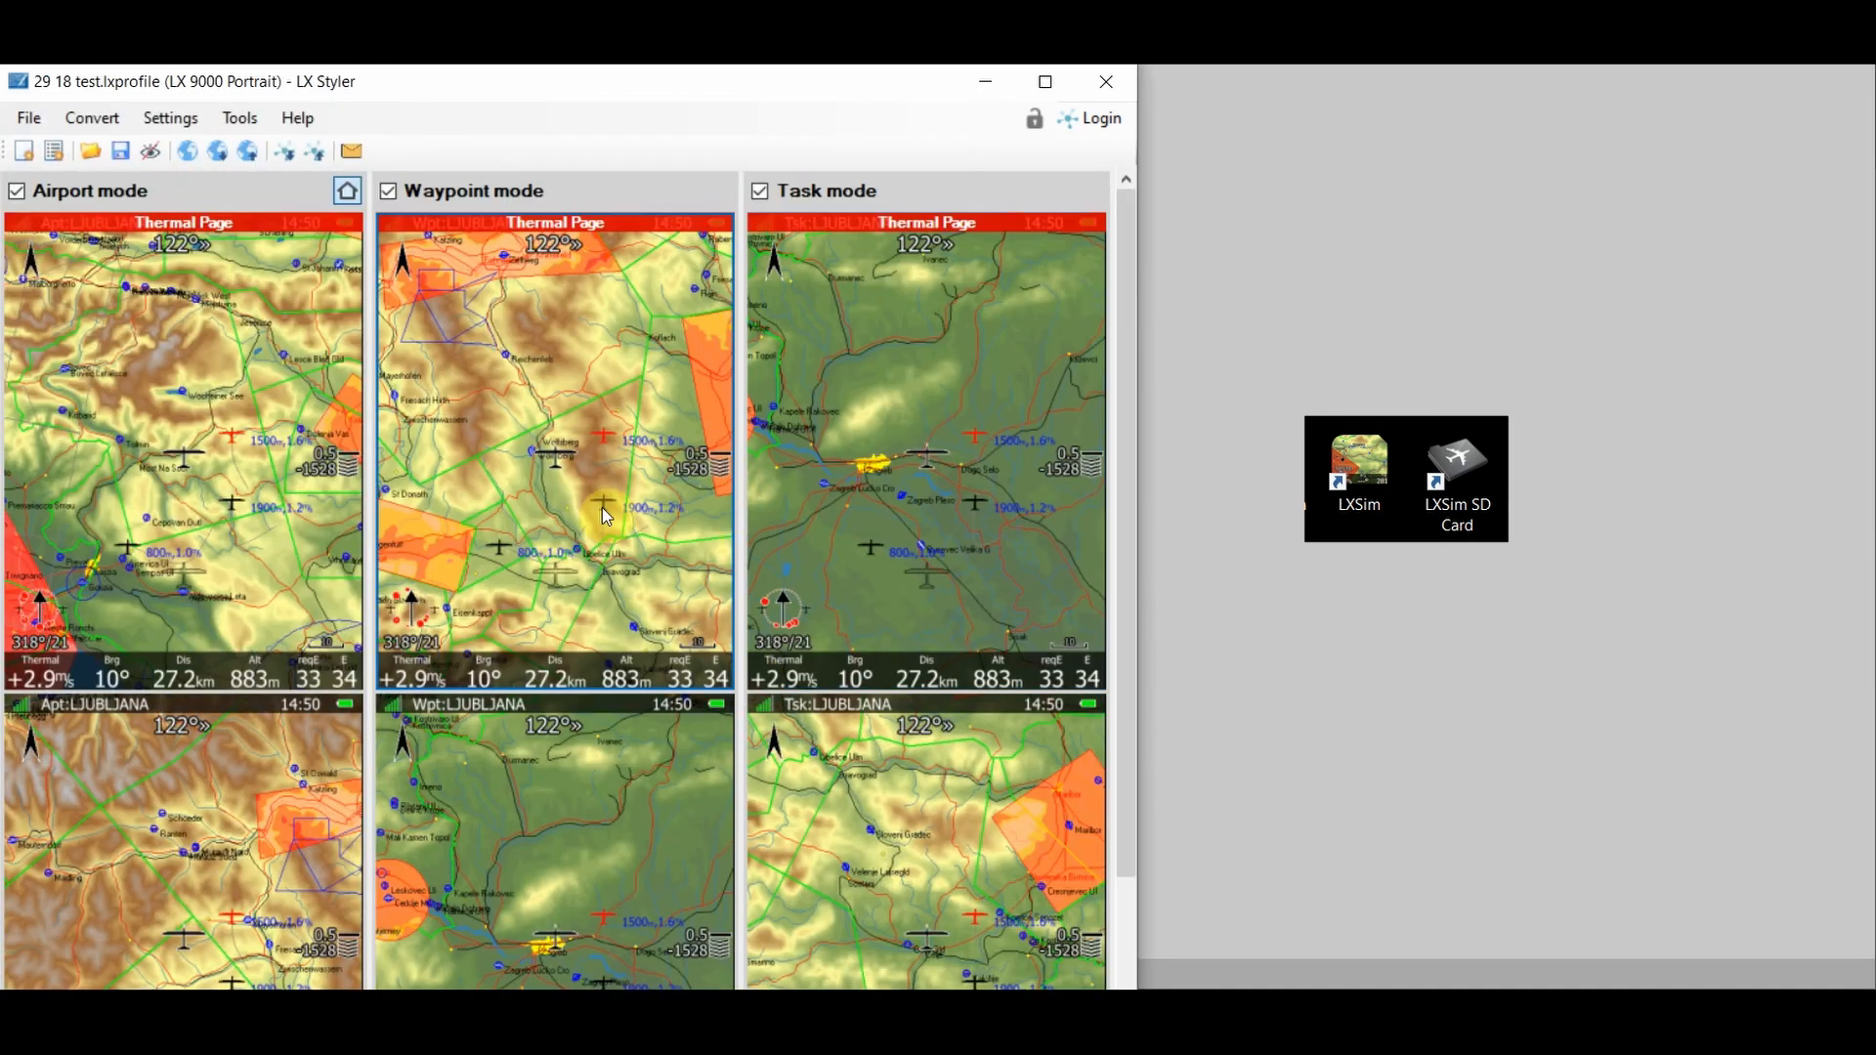
- Load the glider preset file ASG2918m_26.11.24.lxg into the glider presets editor and view its speeds settings before closing the editor
left_click(240, 123)
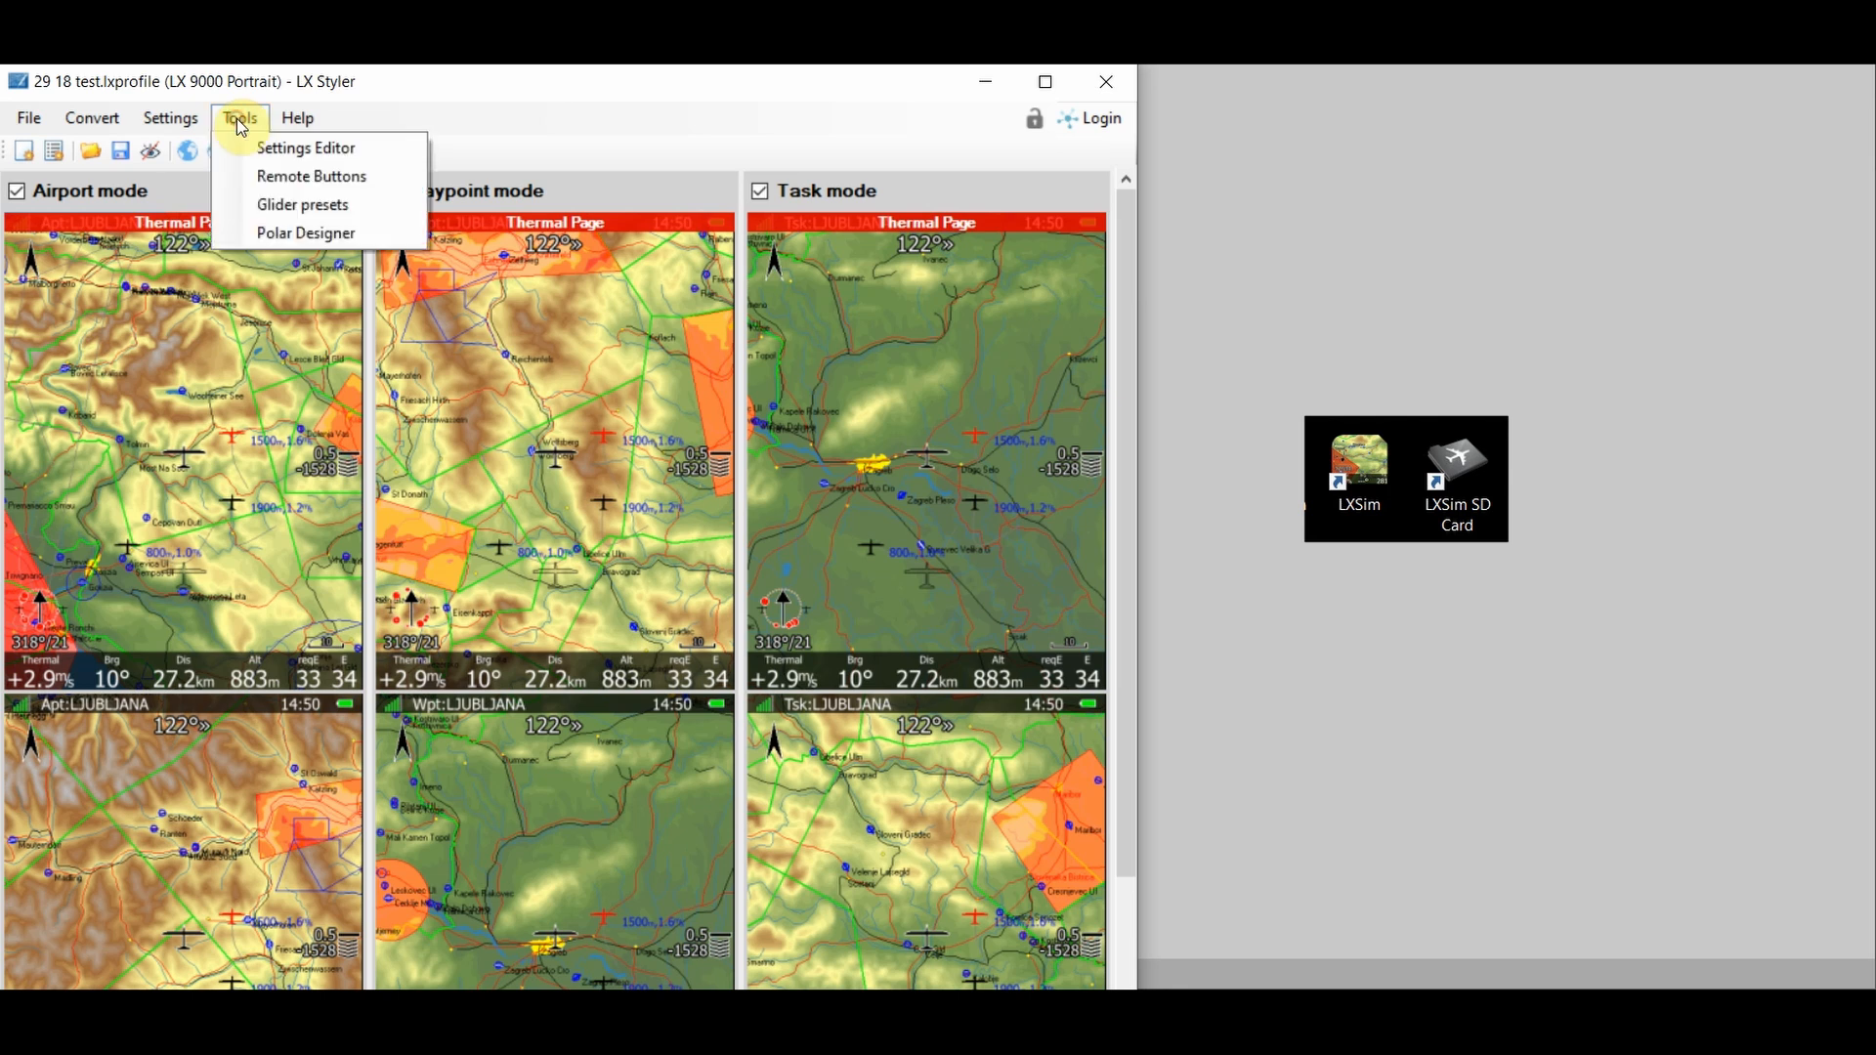
left_click(307, 203)
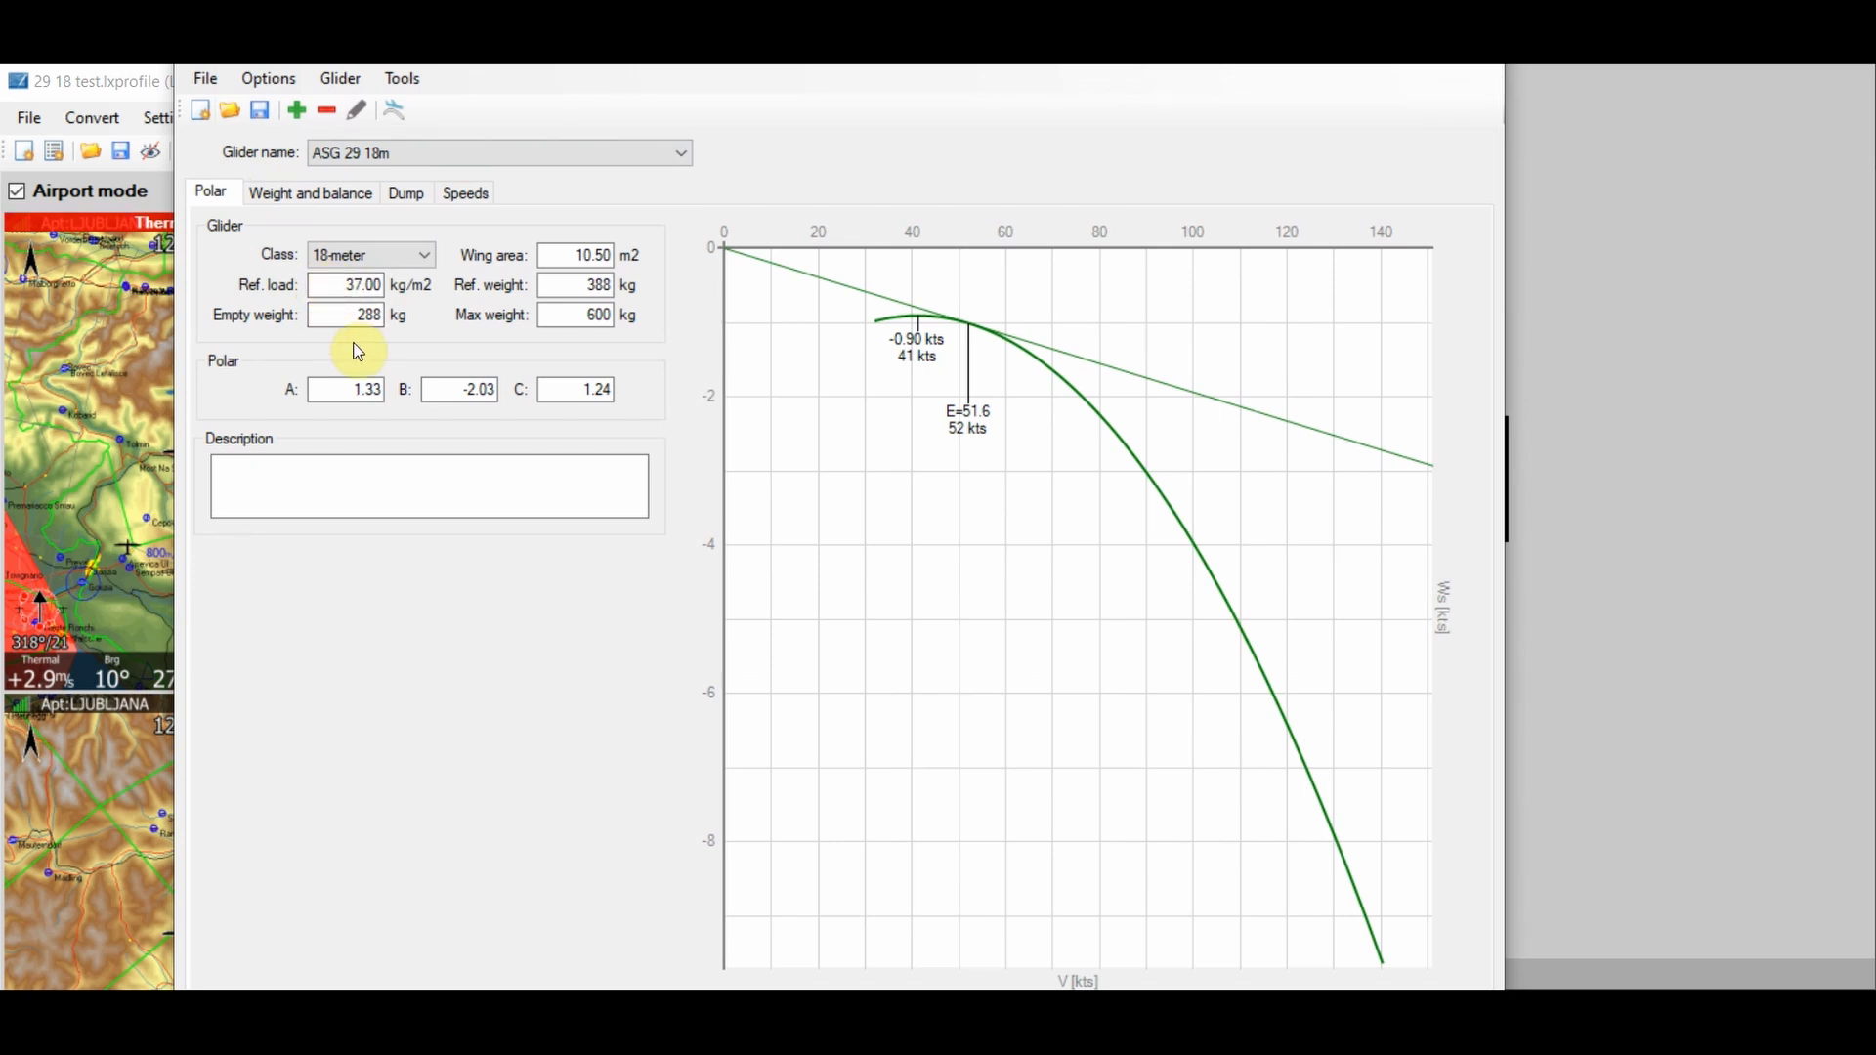
left_click(229, 114)
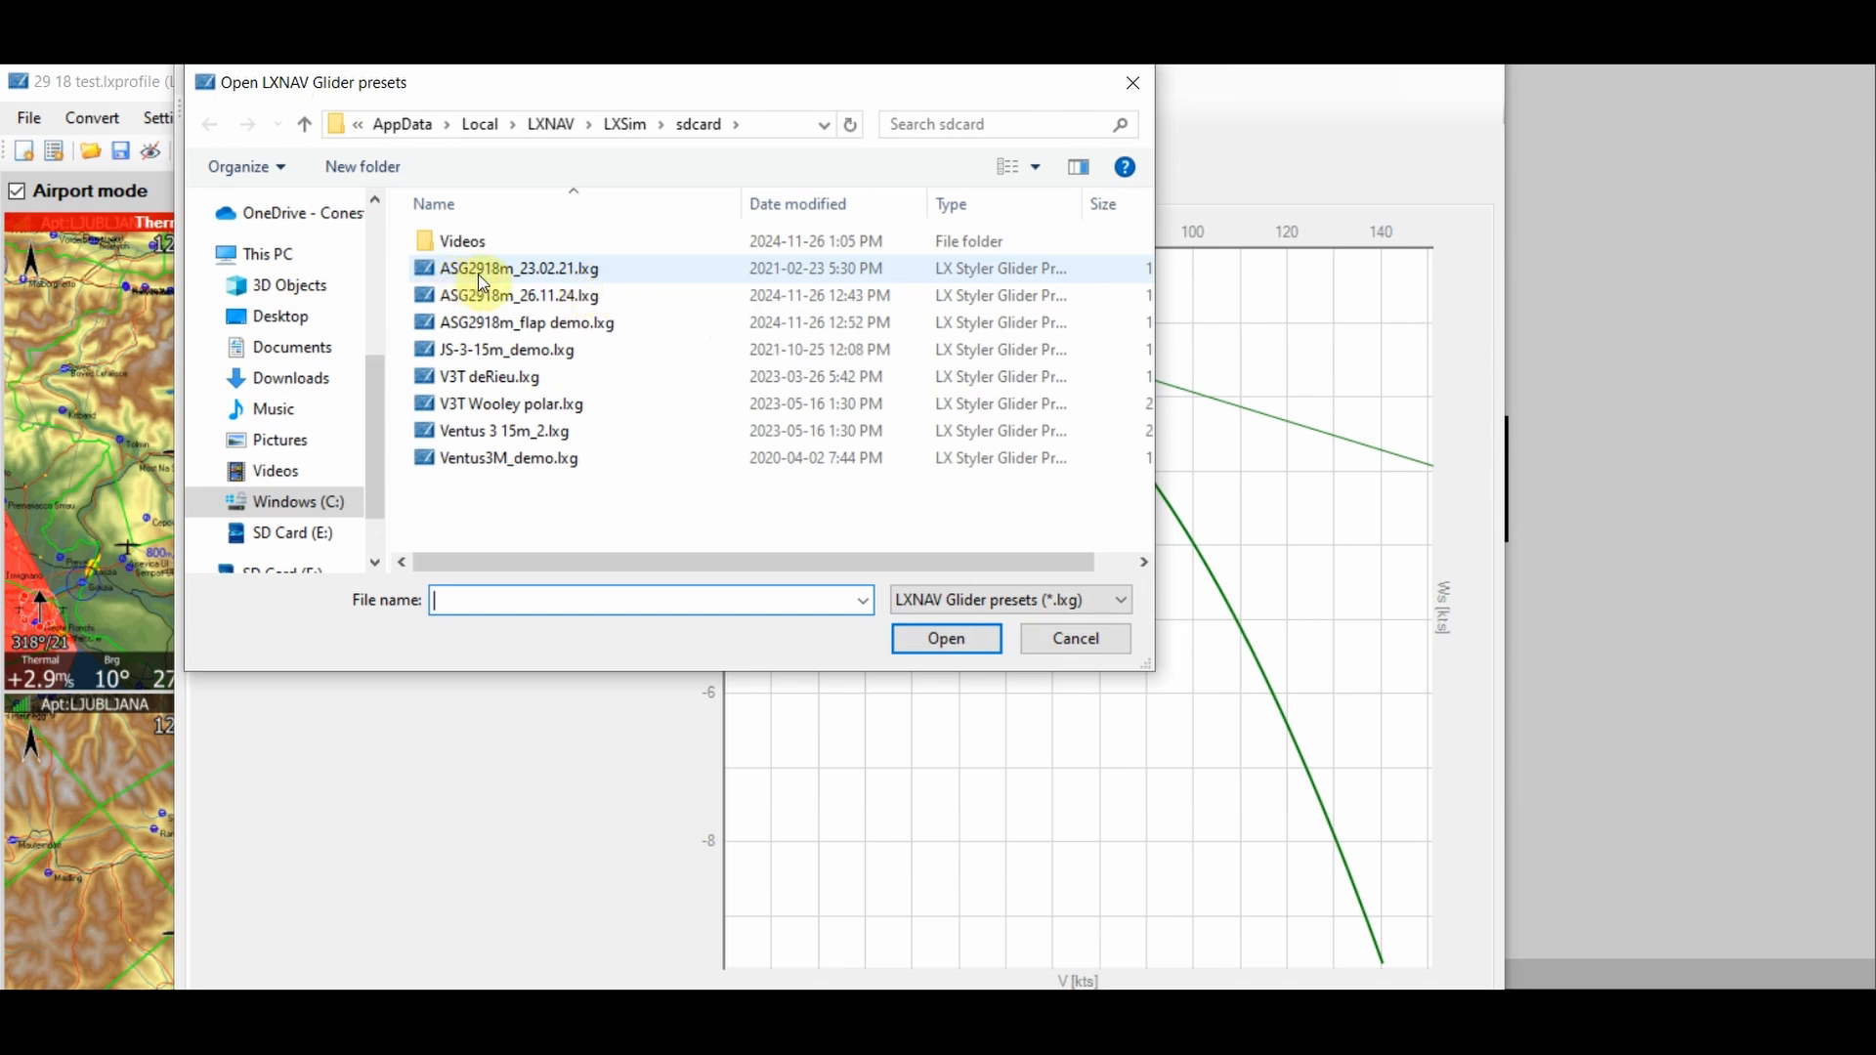
left_click(580, 298)
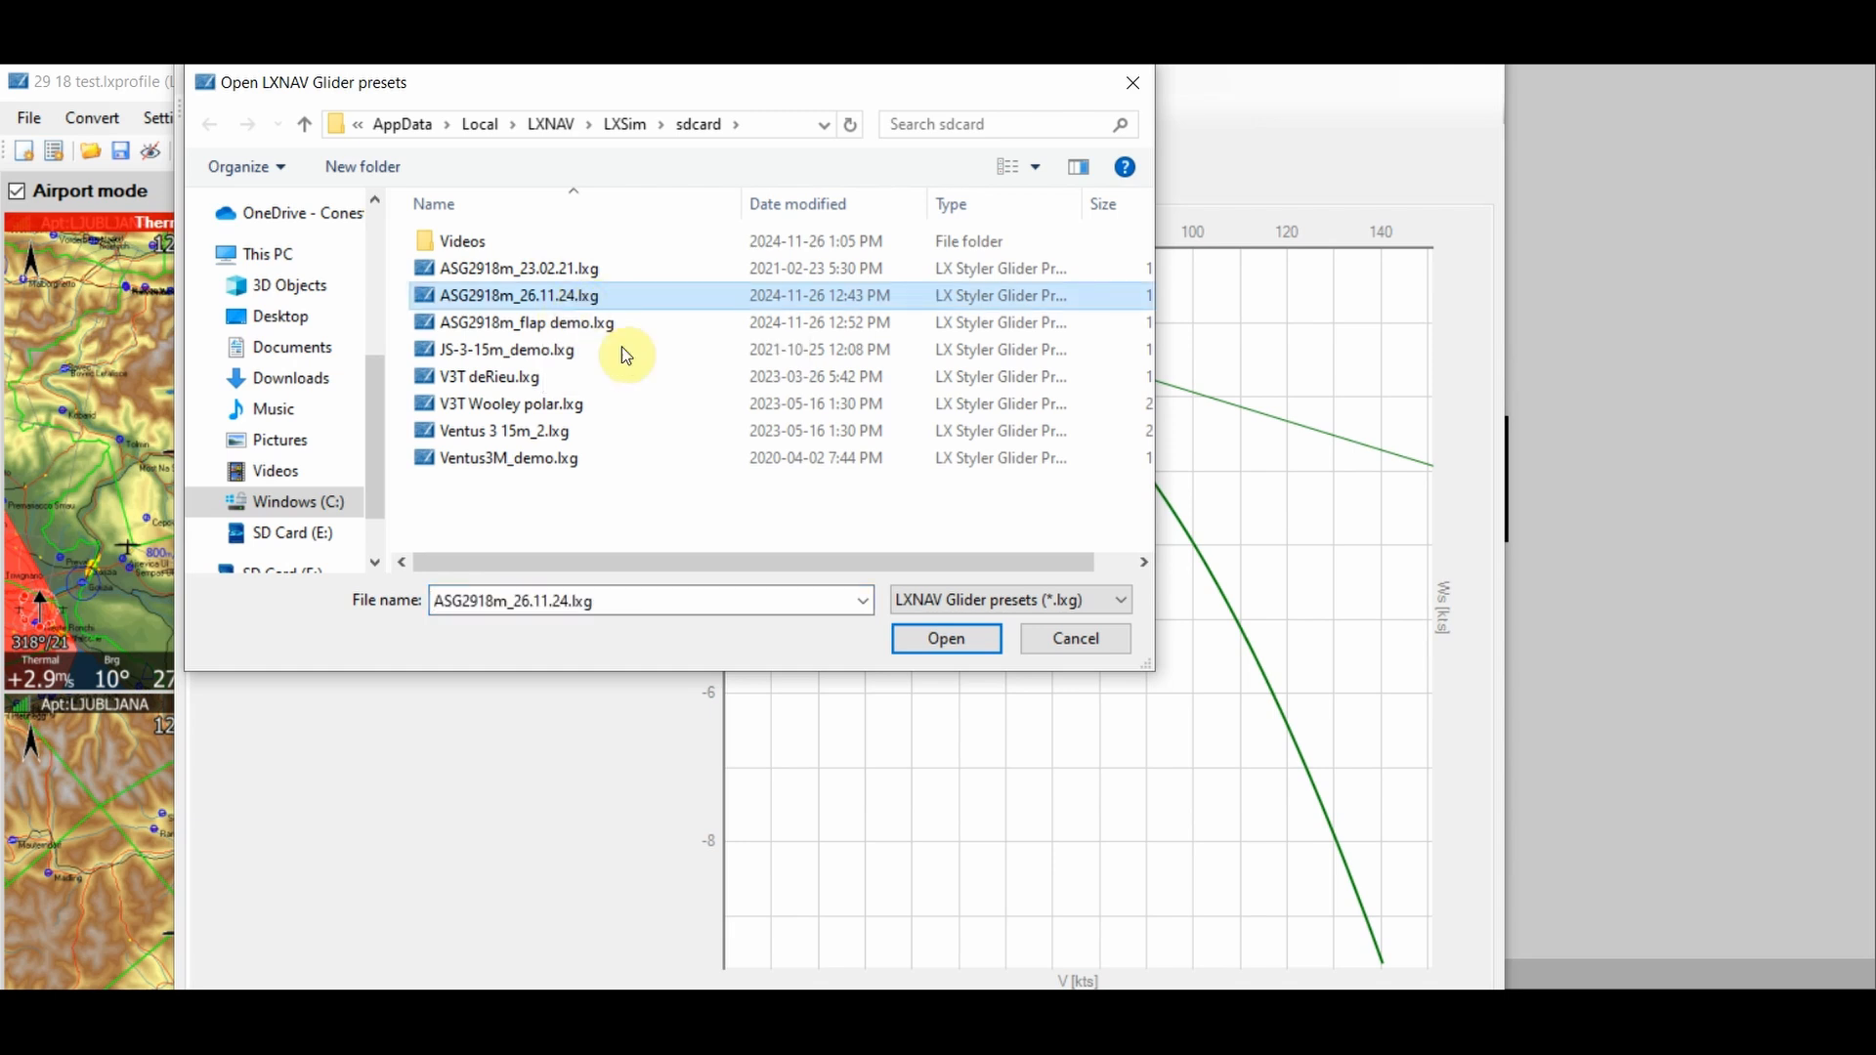
left_click(945, 641)
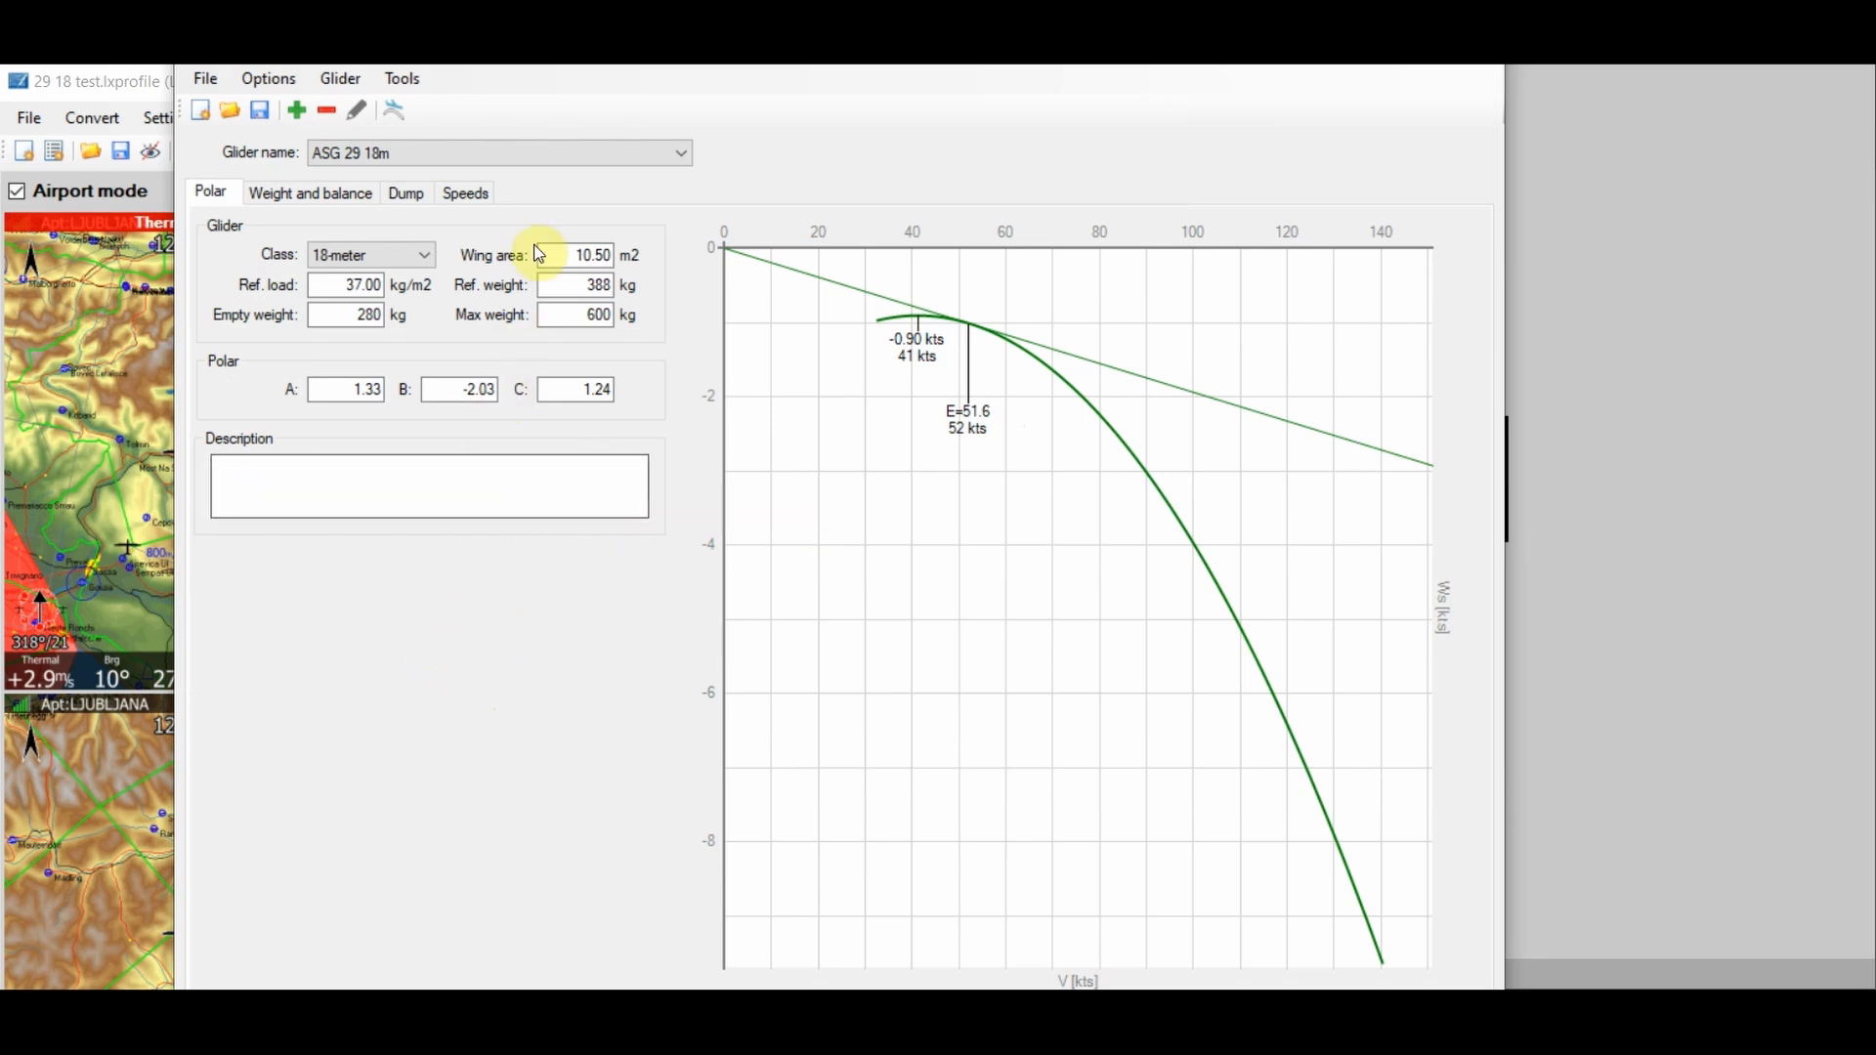
left_click(473, 197)
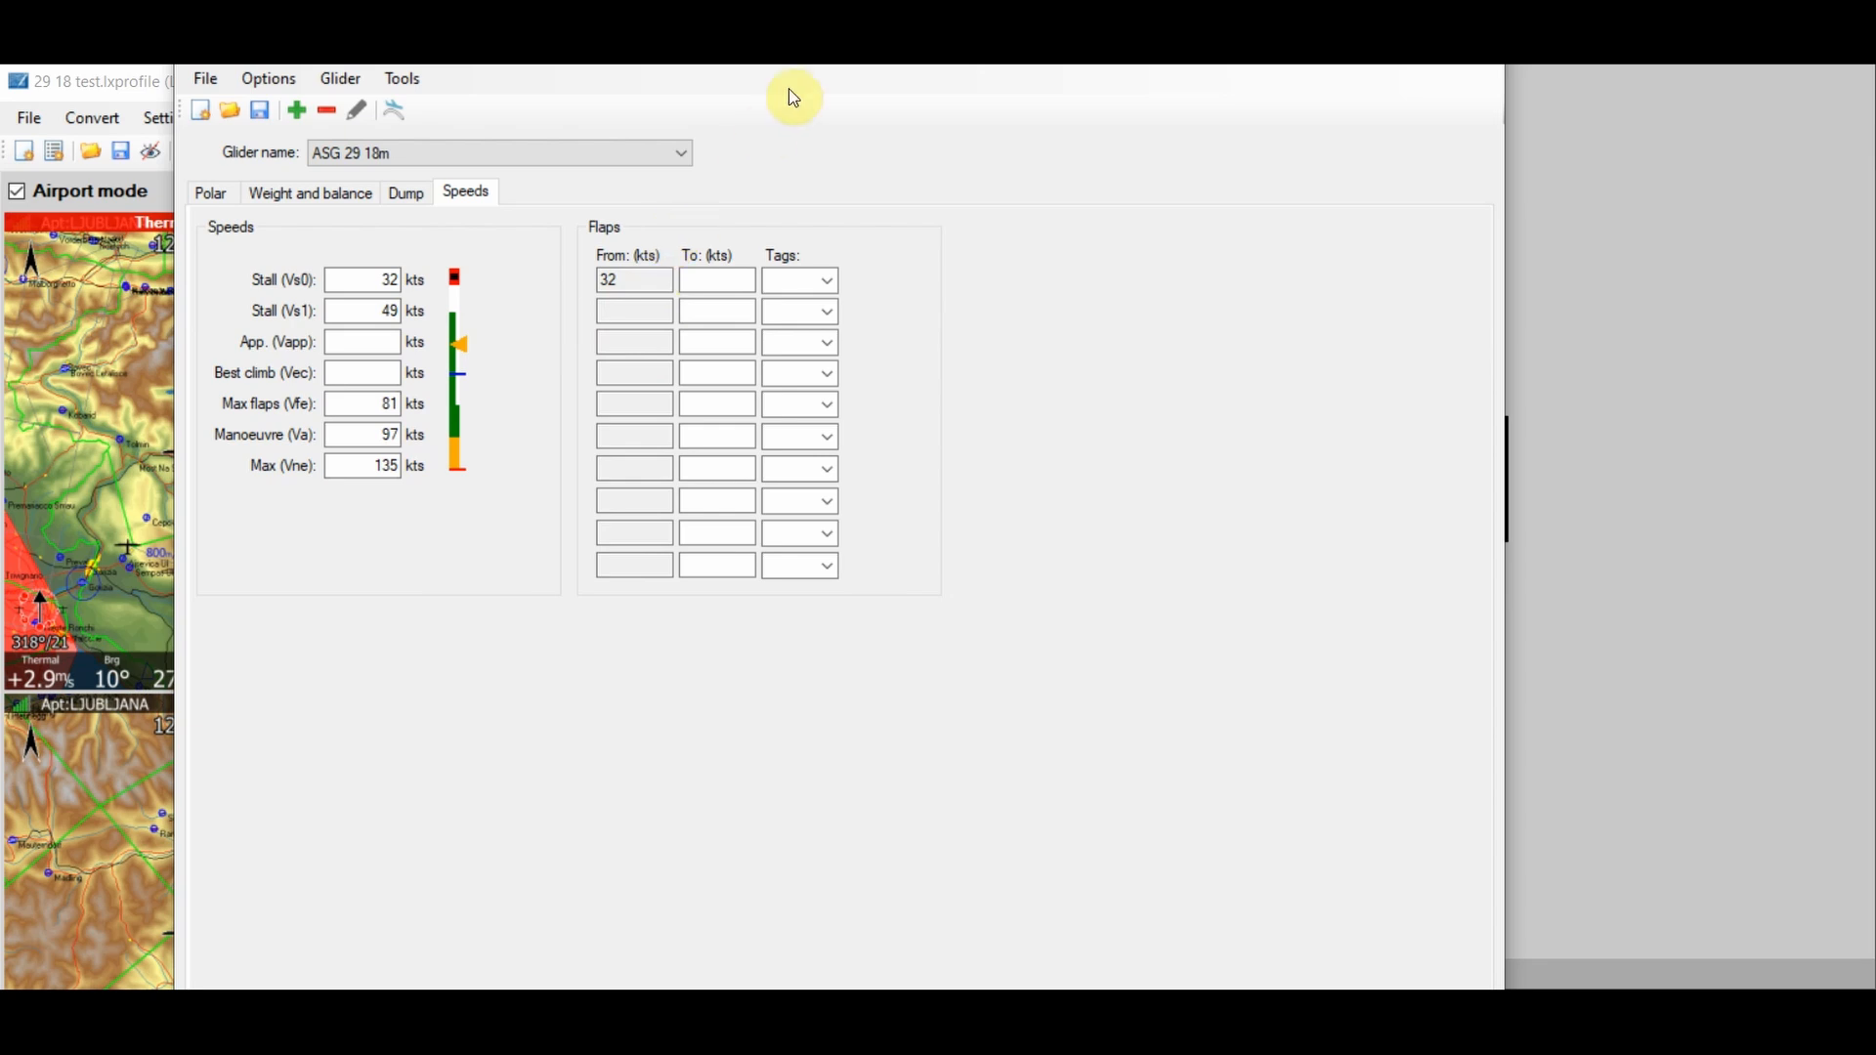
left_click(1472, 49)
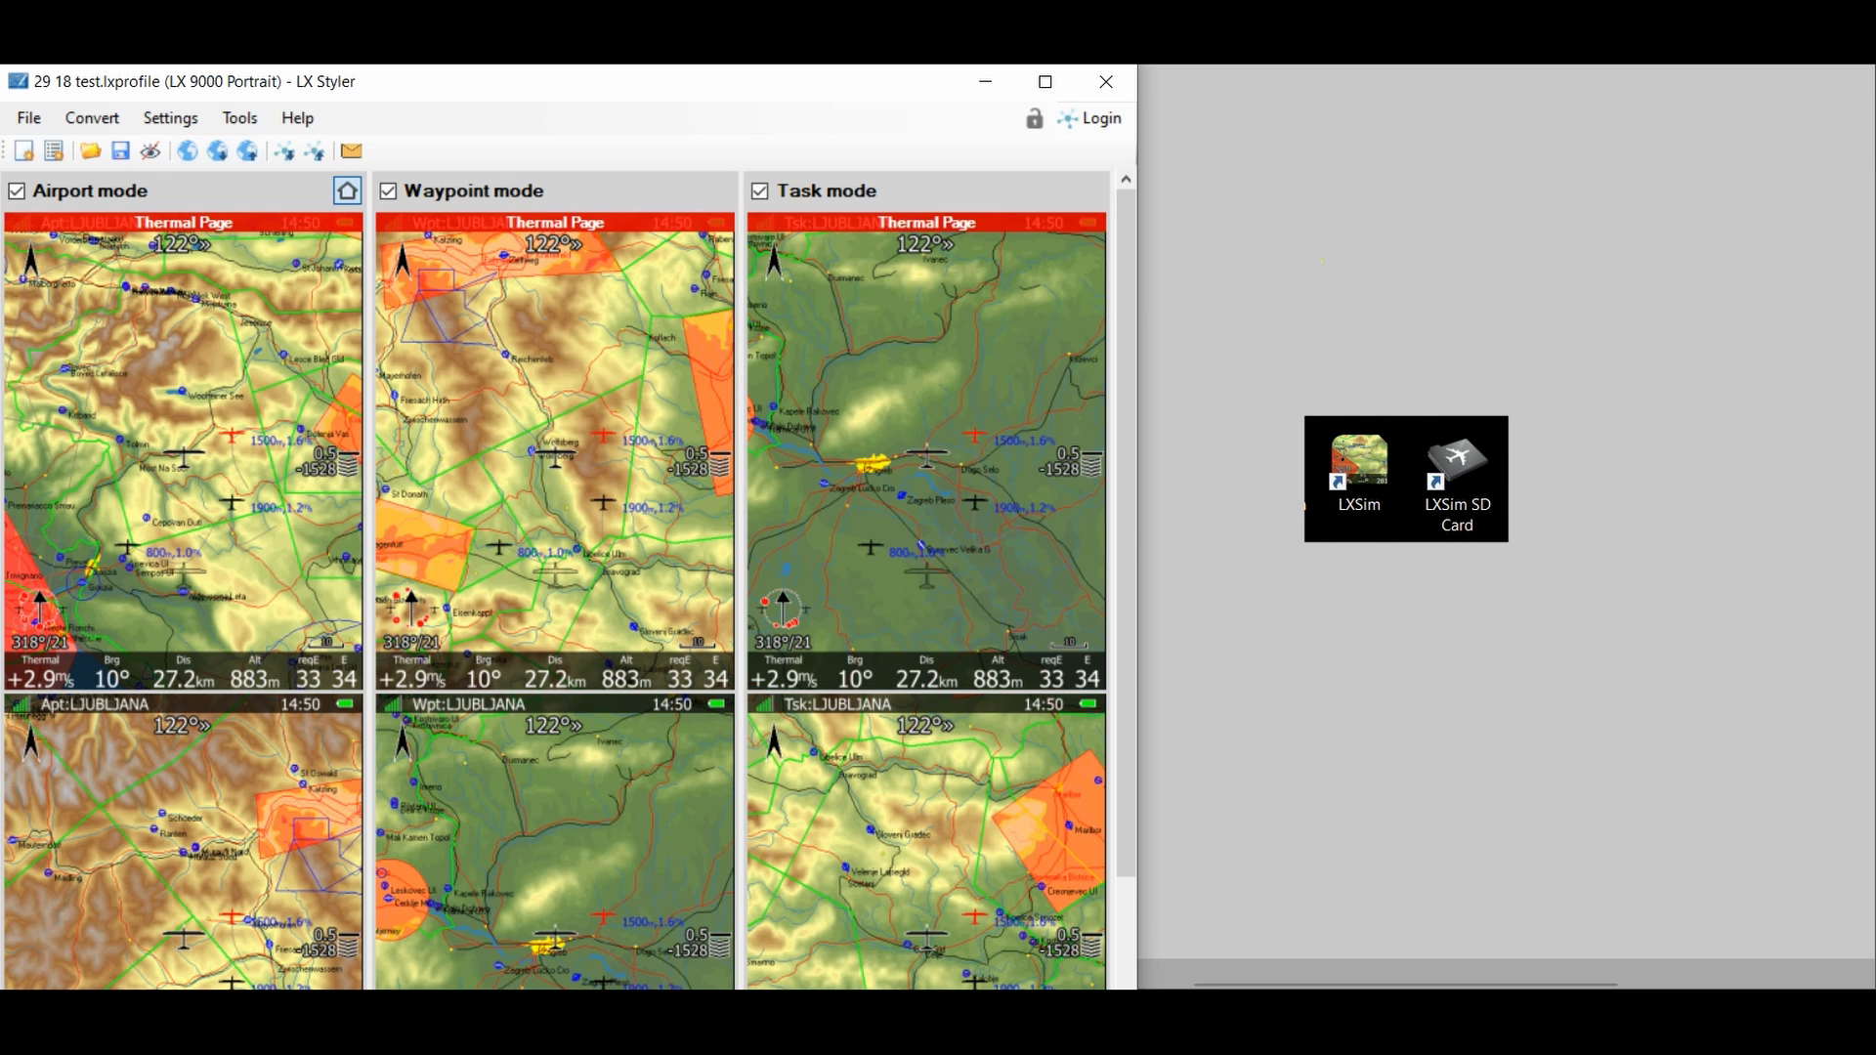
- Examine the airspeed limitations in section 2.2 and the airspeed indicator markings in section 2.3 of the Ventus-3T flight manual
left_click(147, 460)
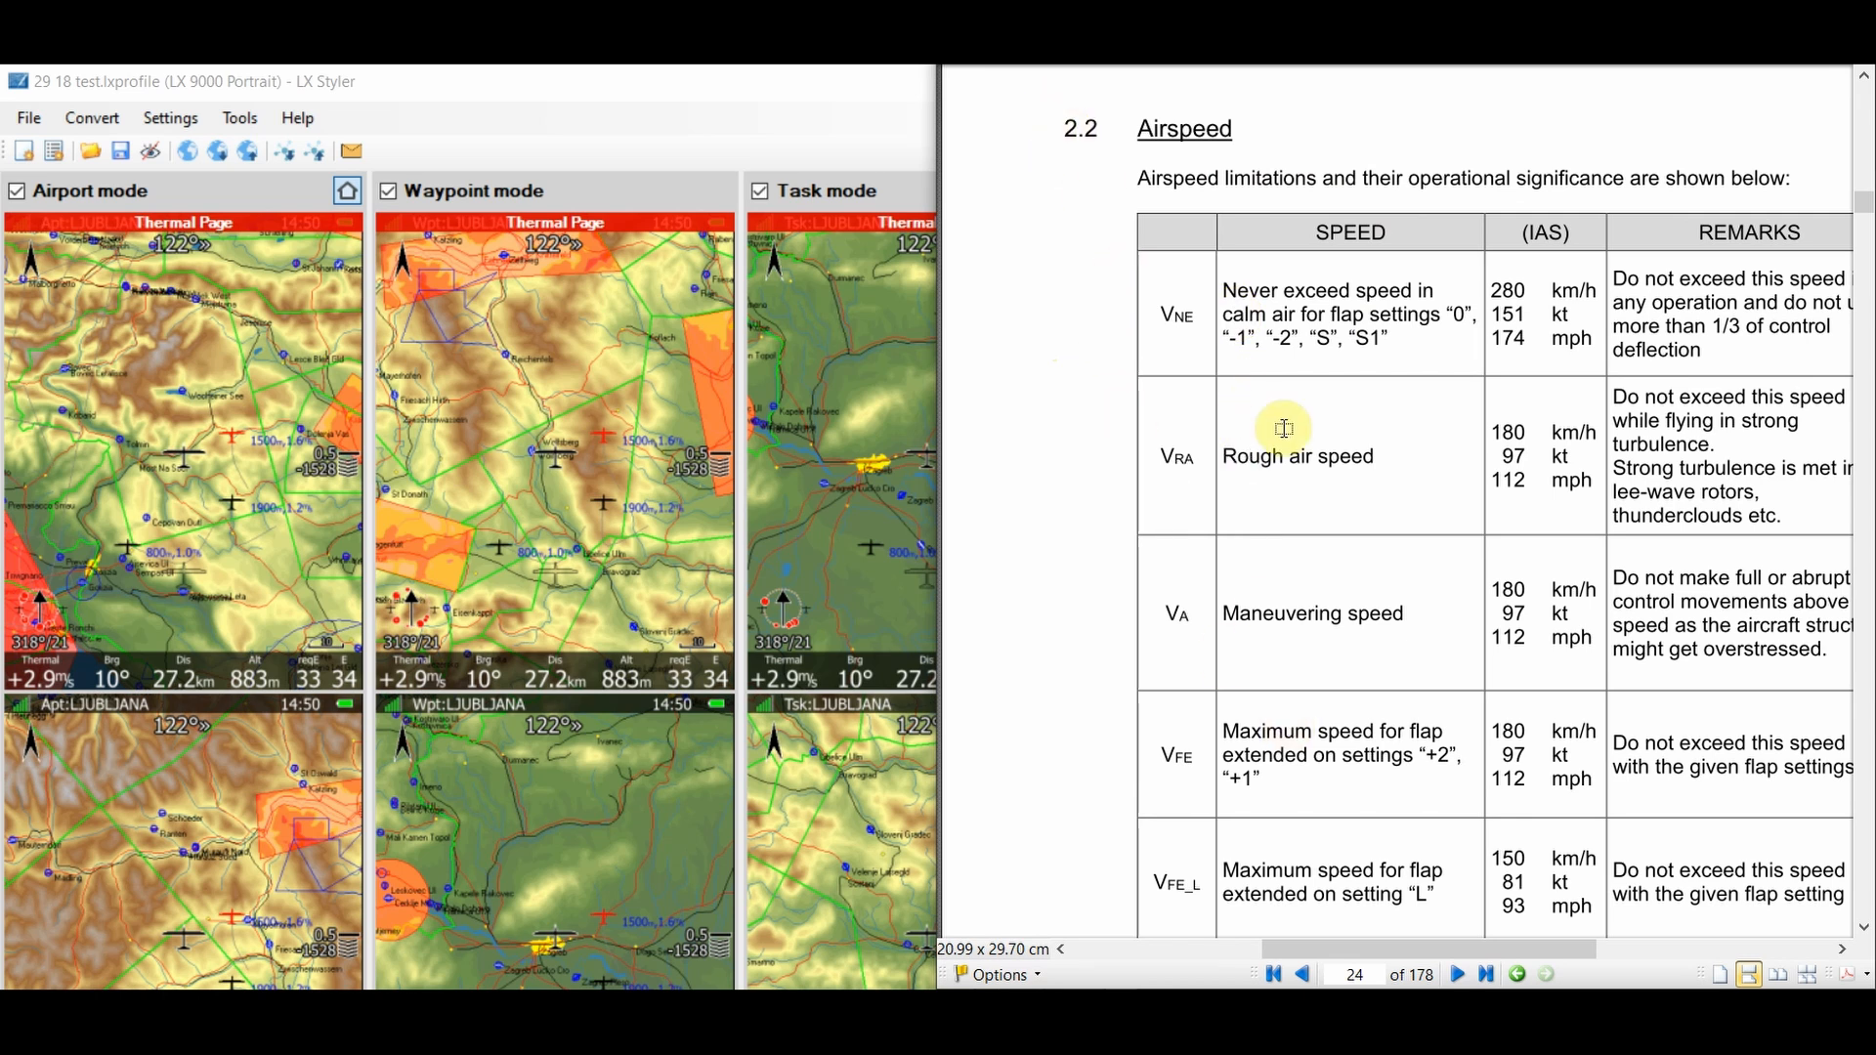
scroll(1293, 439, "down", 3)
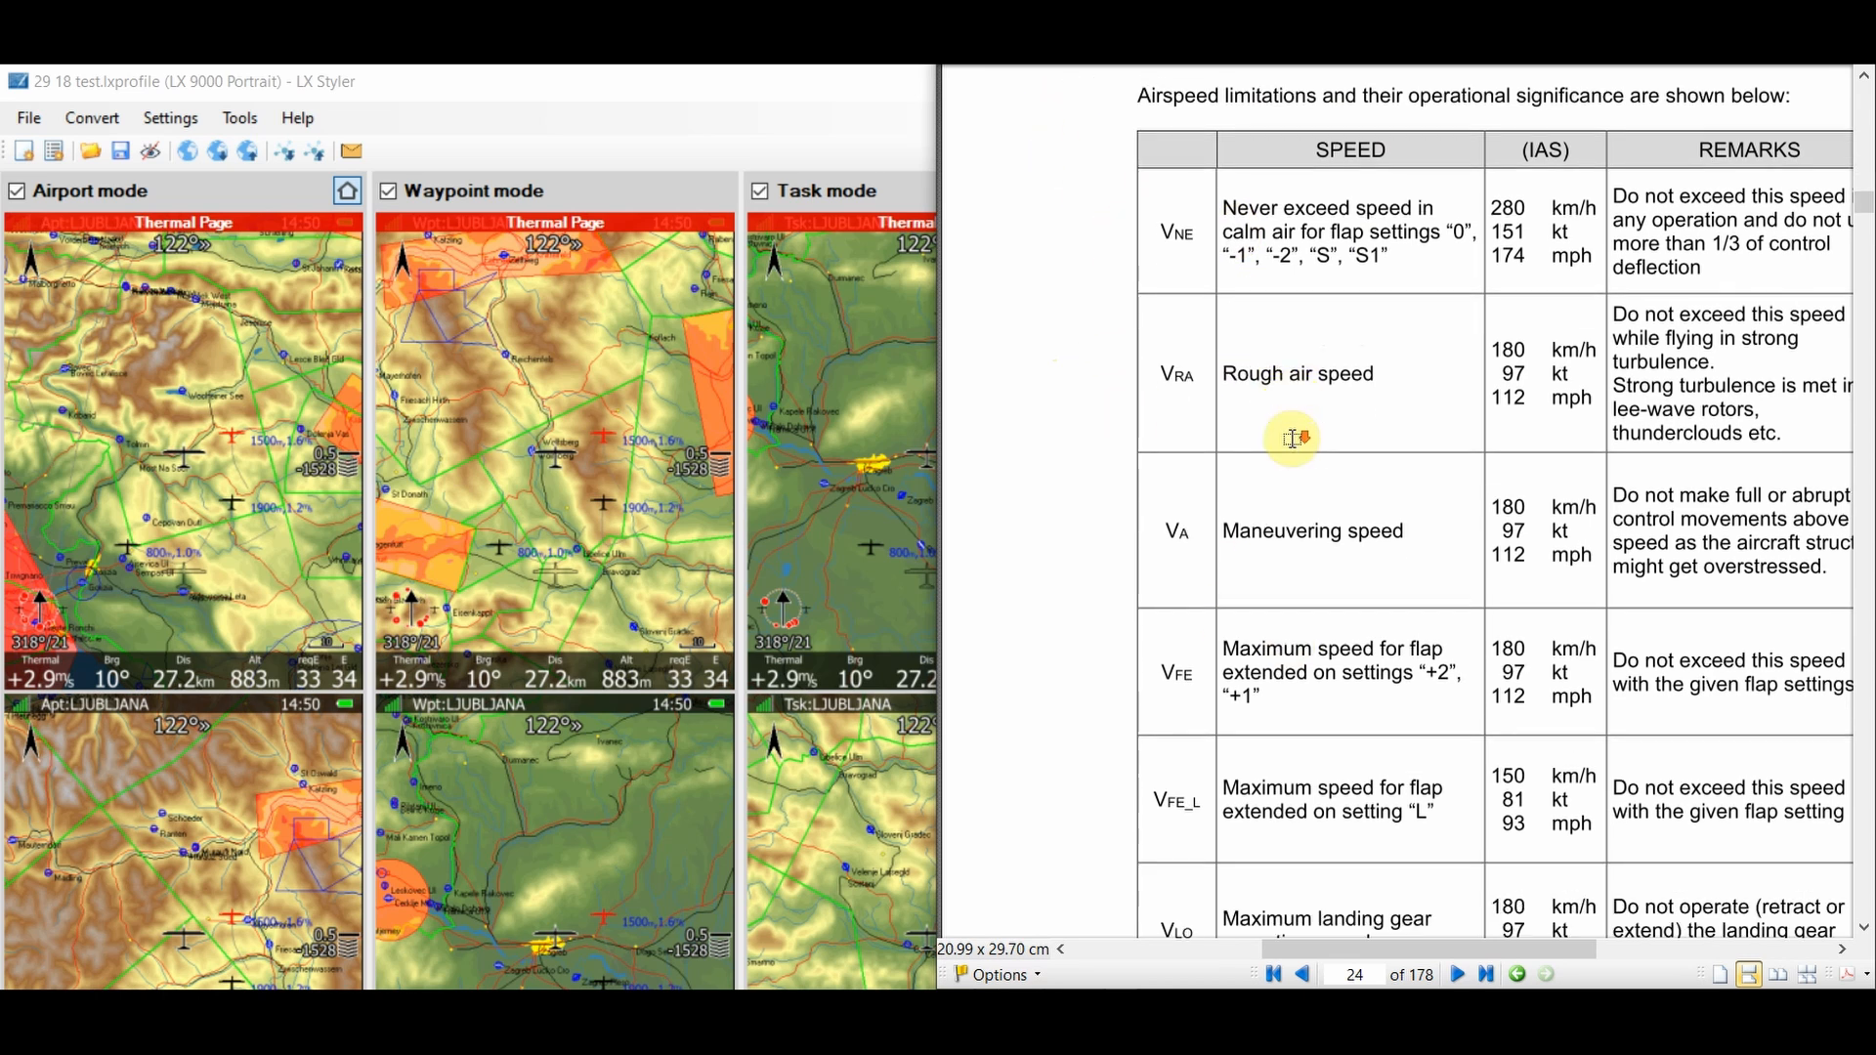
scroll(1293, 439, "down", 15)
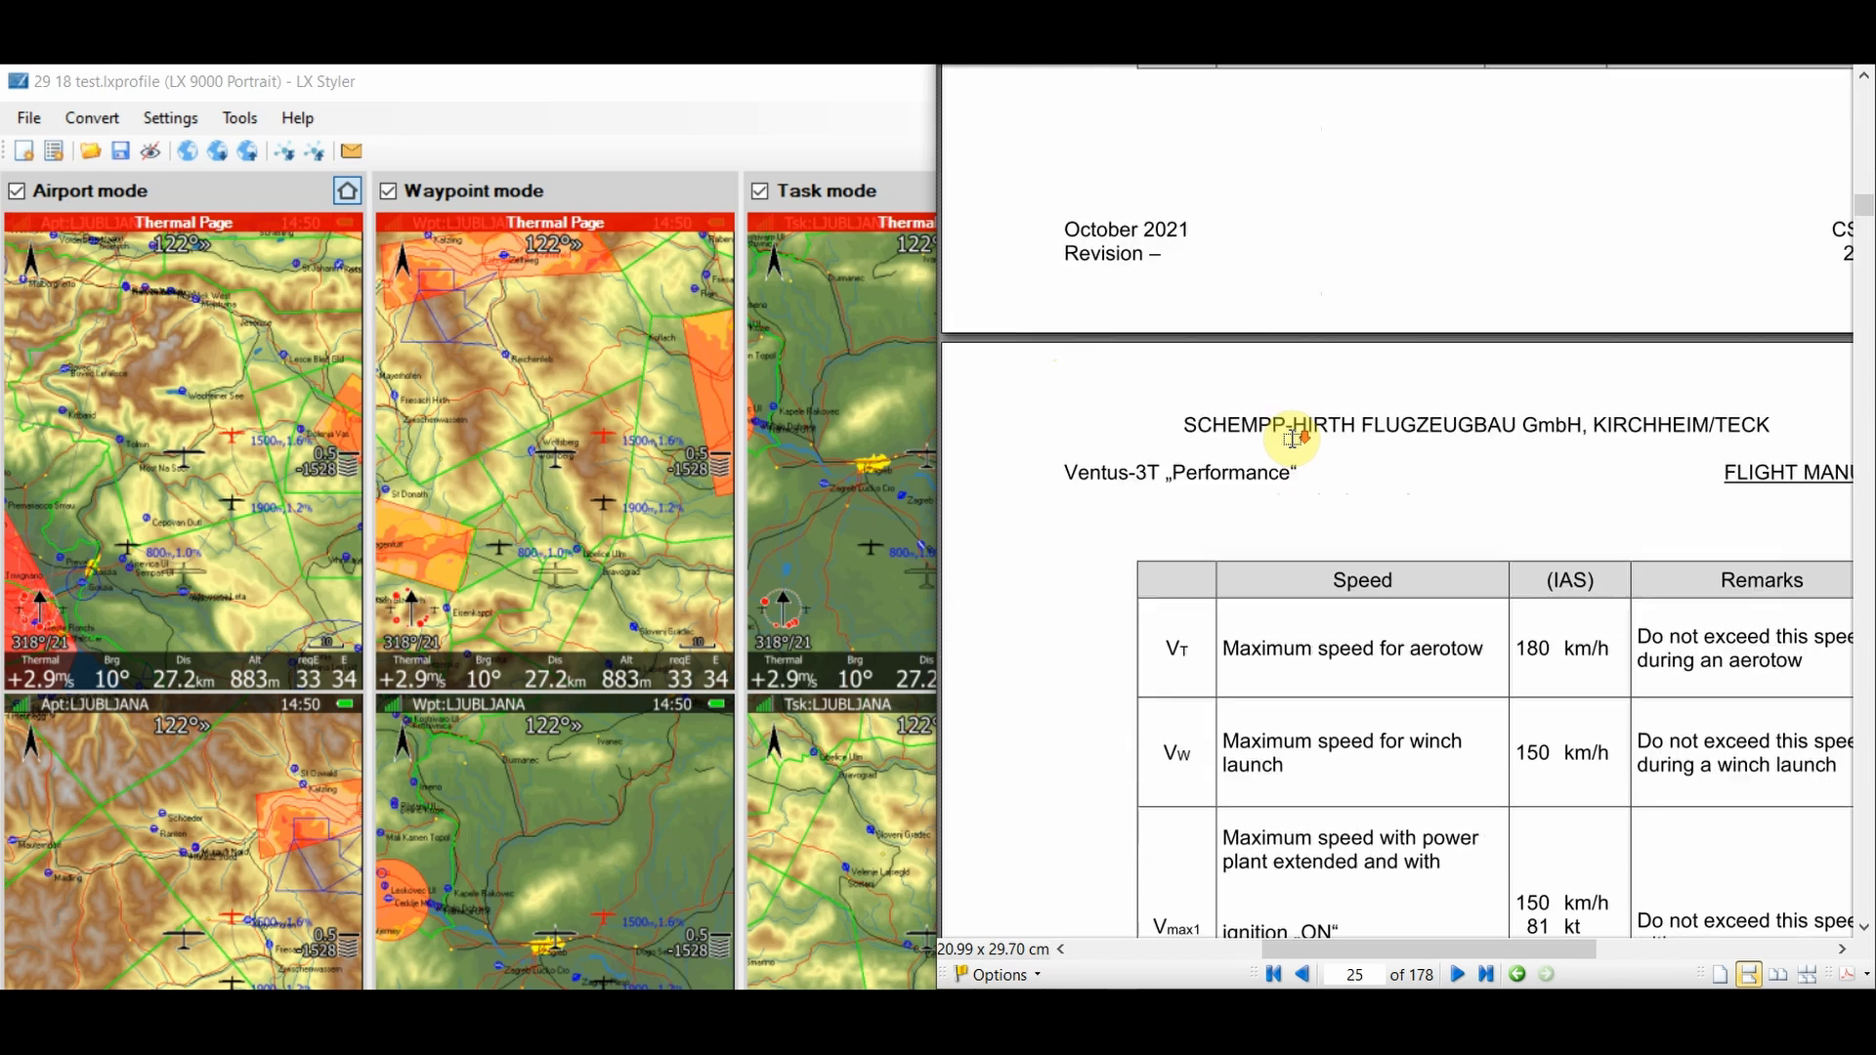
scroll(1293, 438, "down", 12)
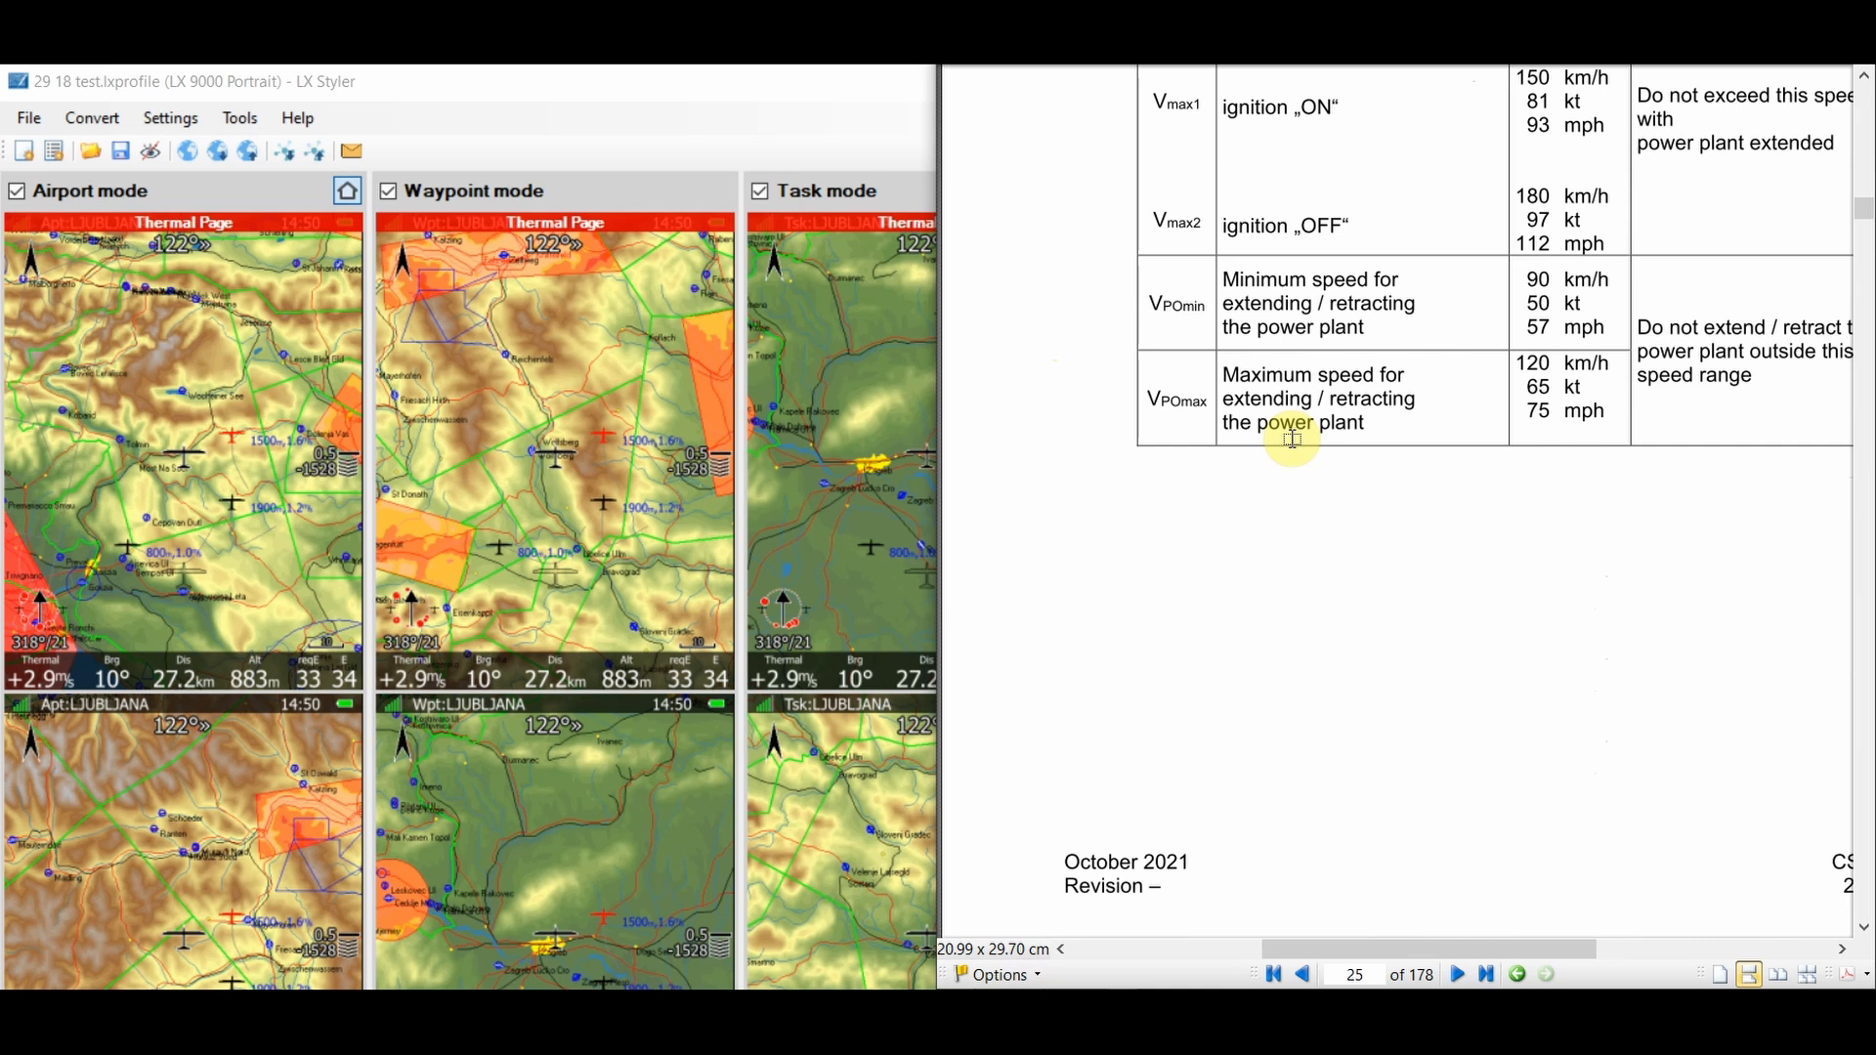
scroll(1280, 365, "down", 18)
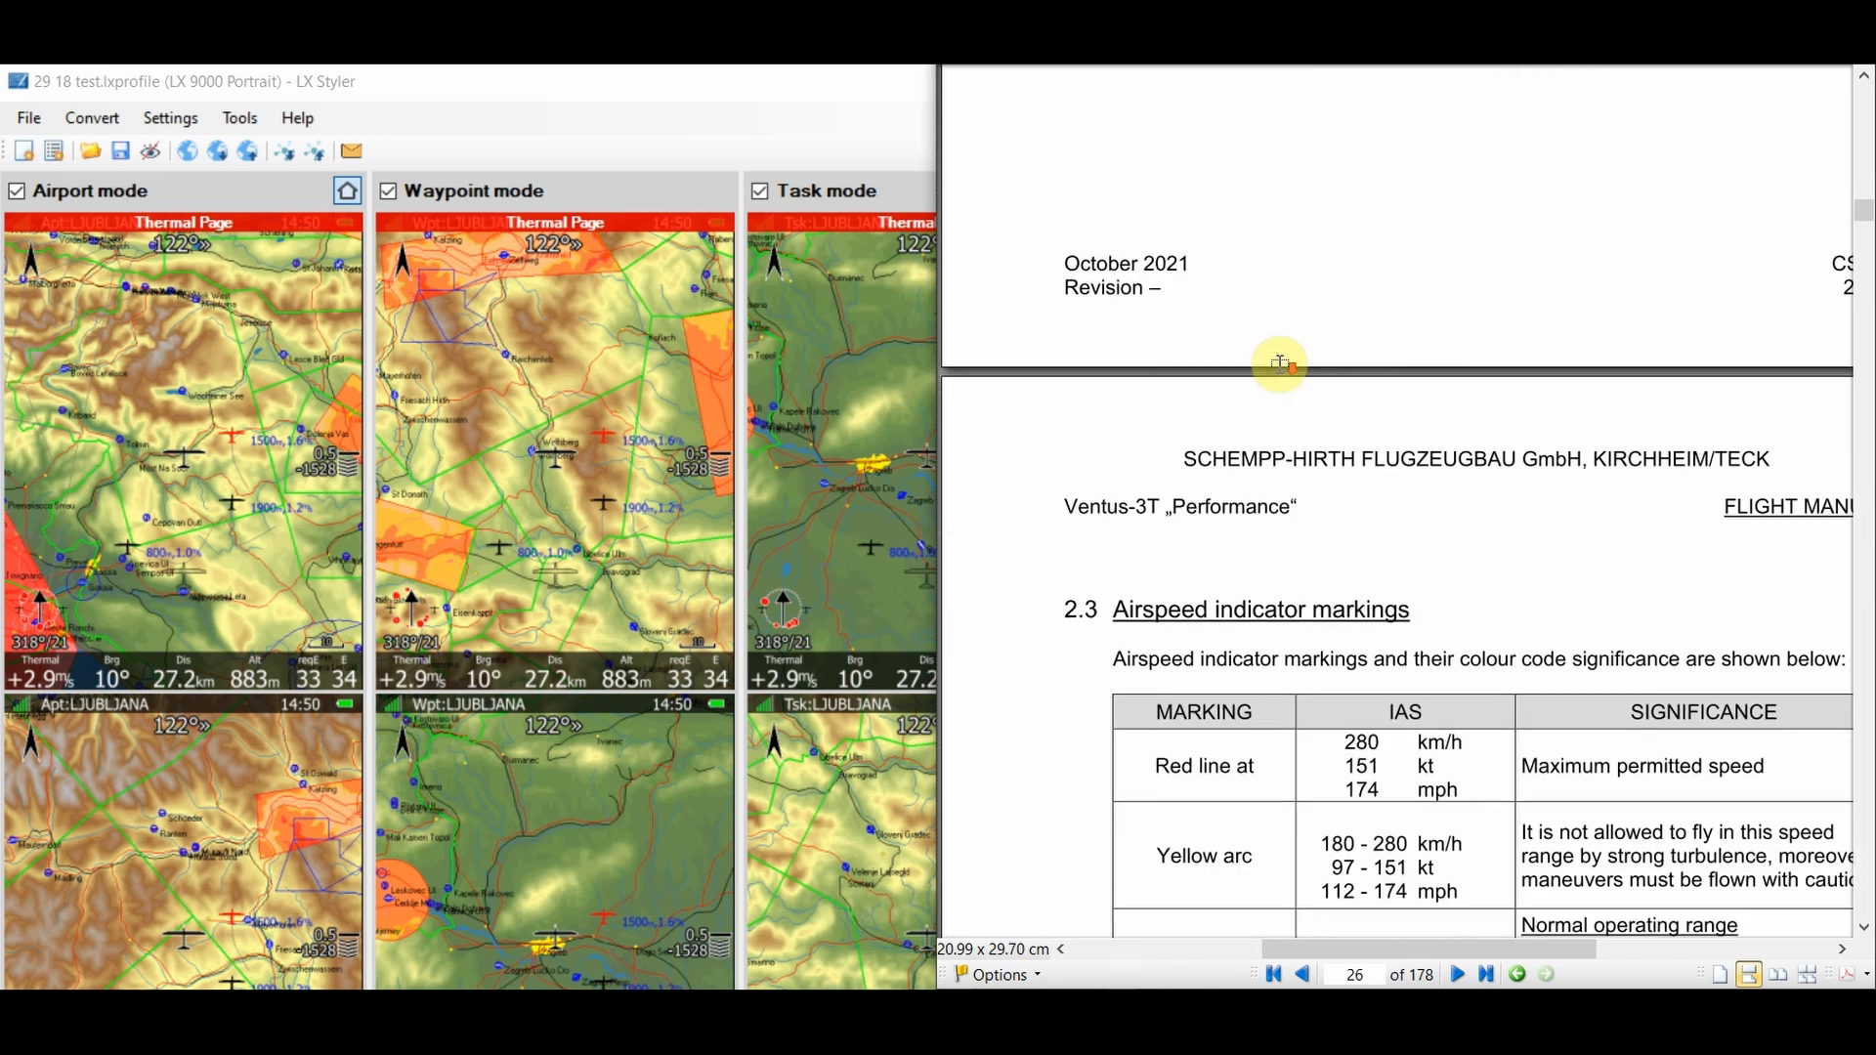
scroll(1280, 364, "down", 2)
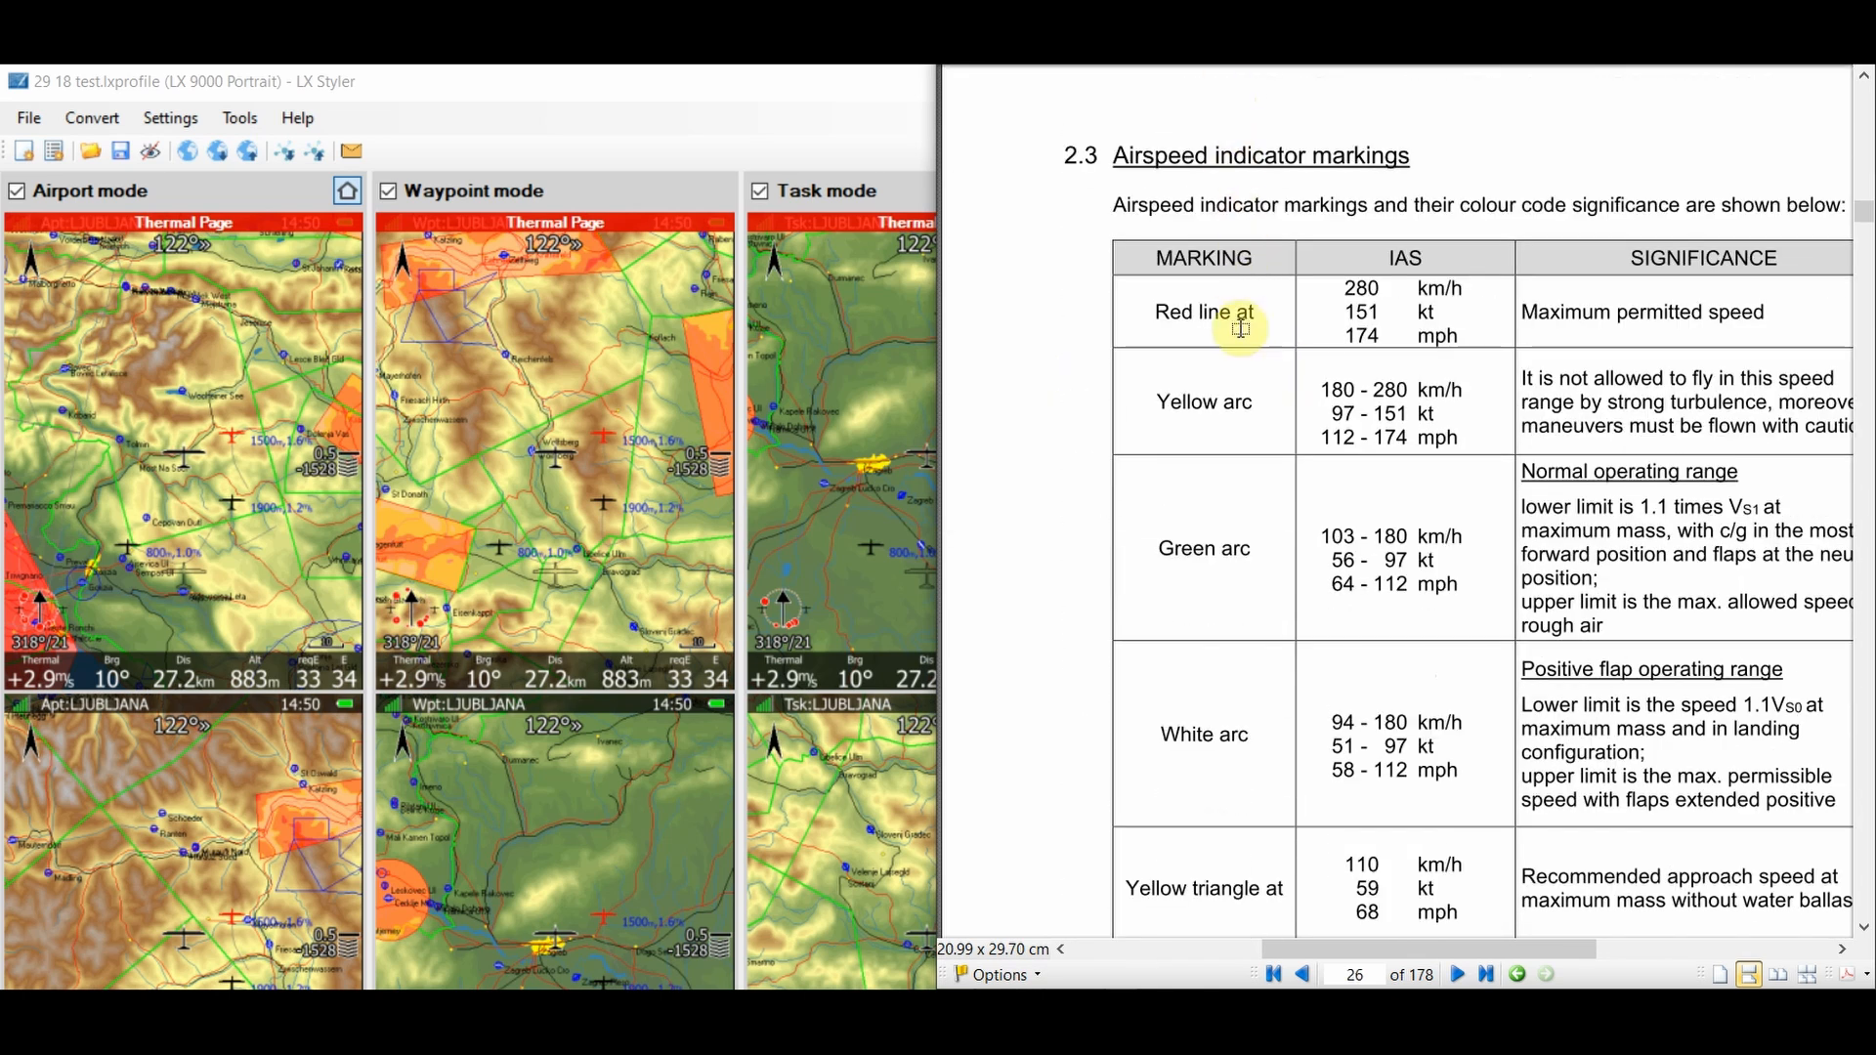
scroll(1202, 728, "down", 2)
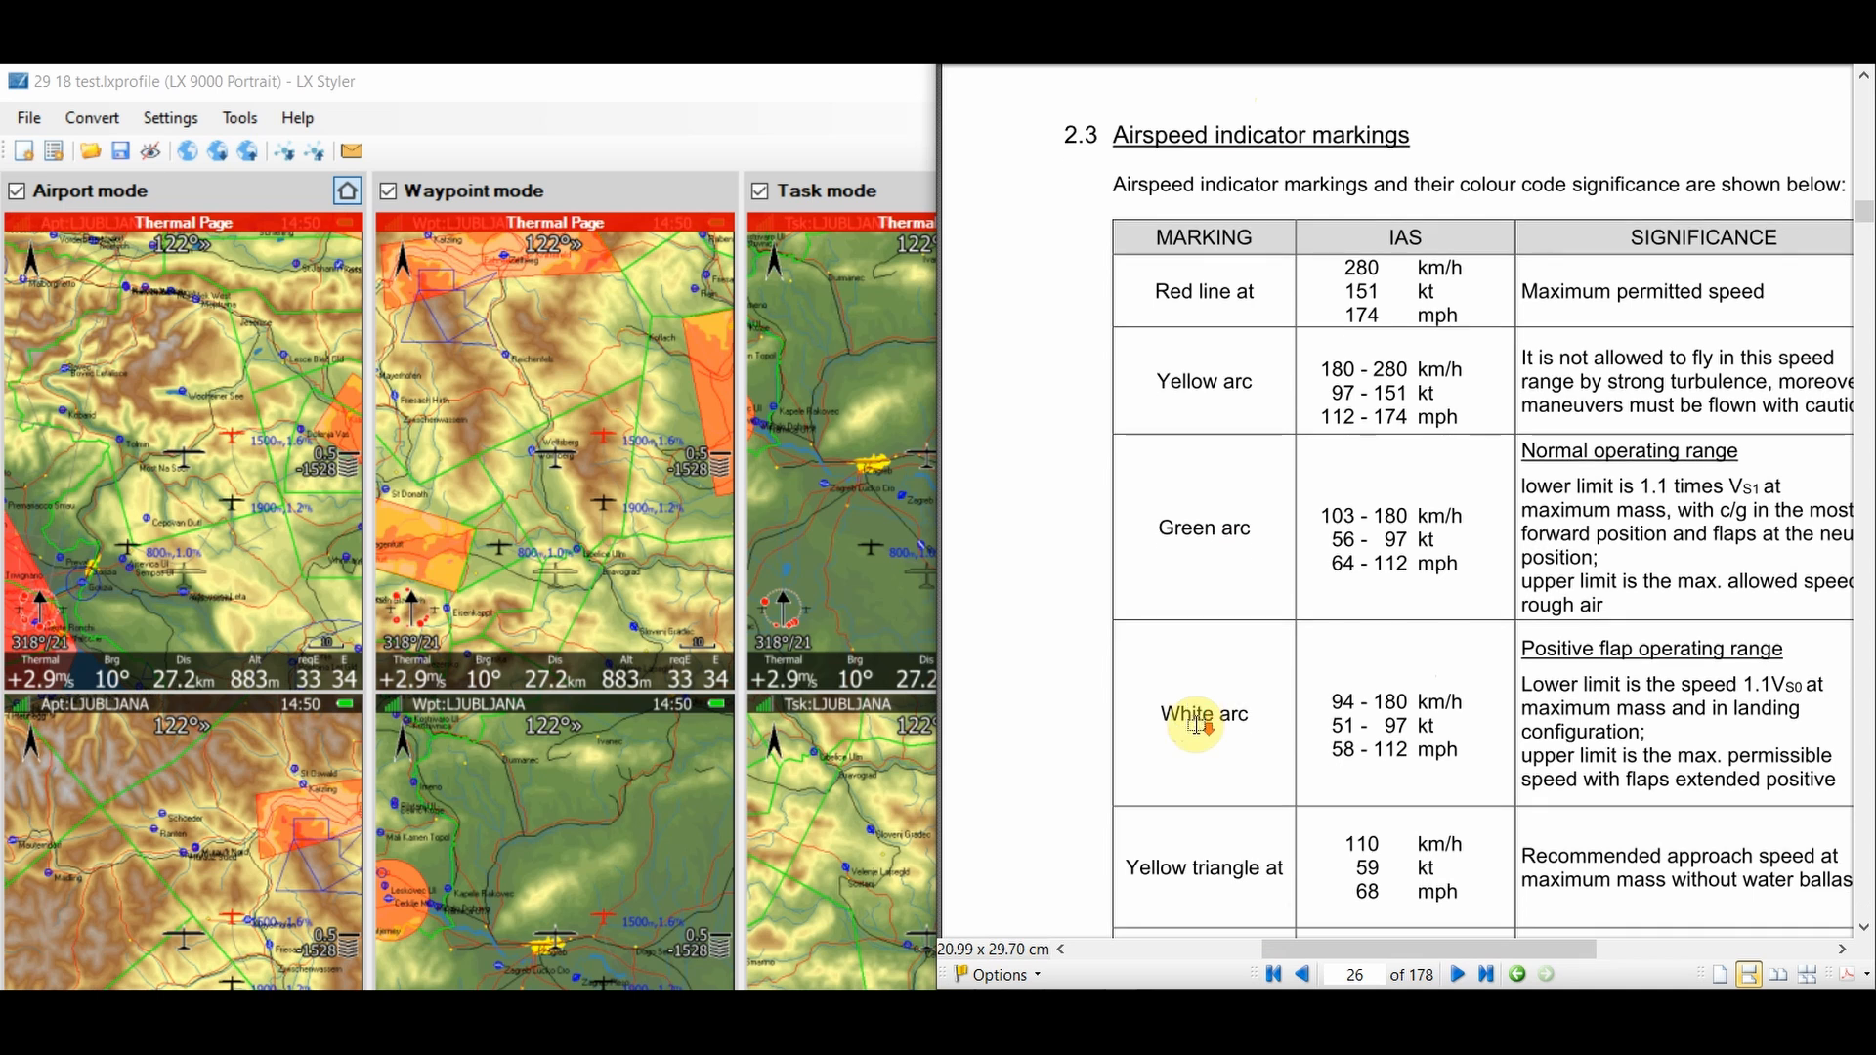
scroll(1196, 726, "down", 1)
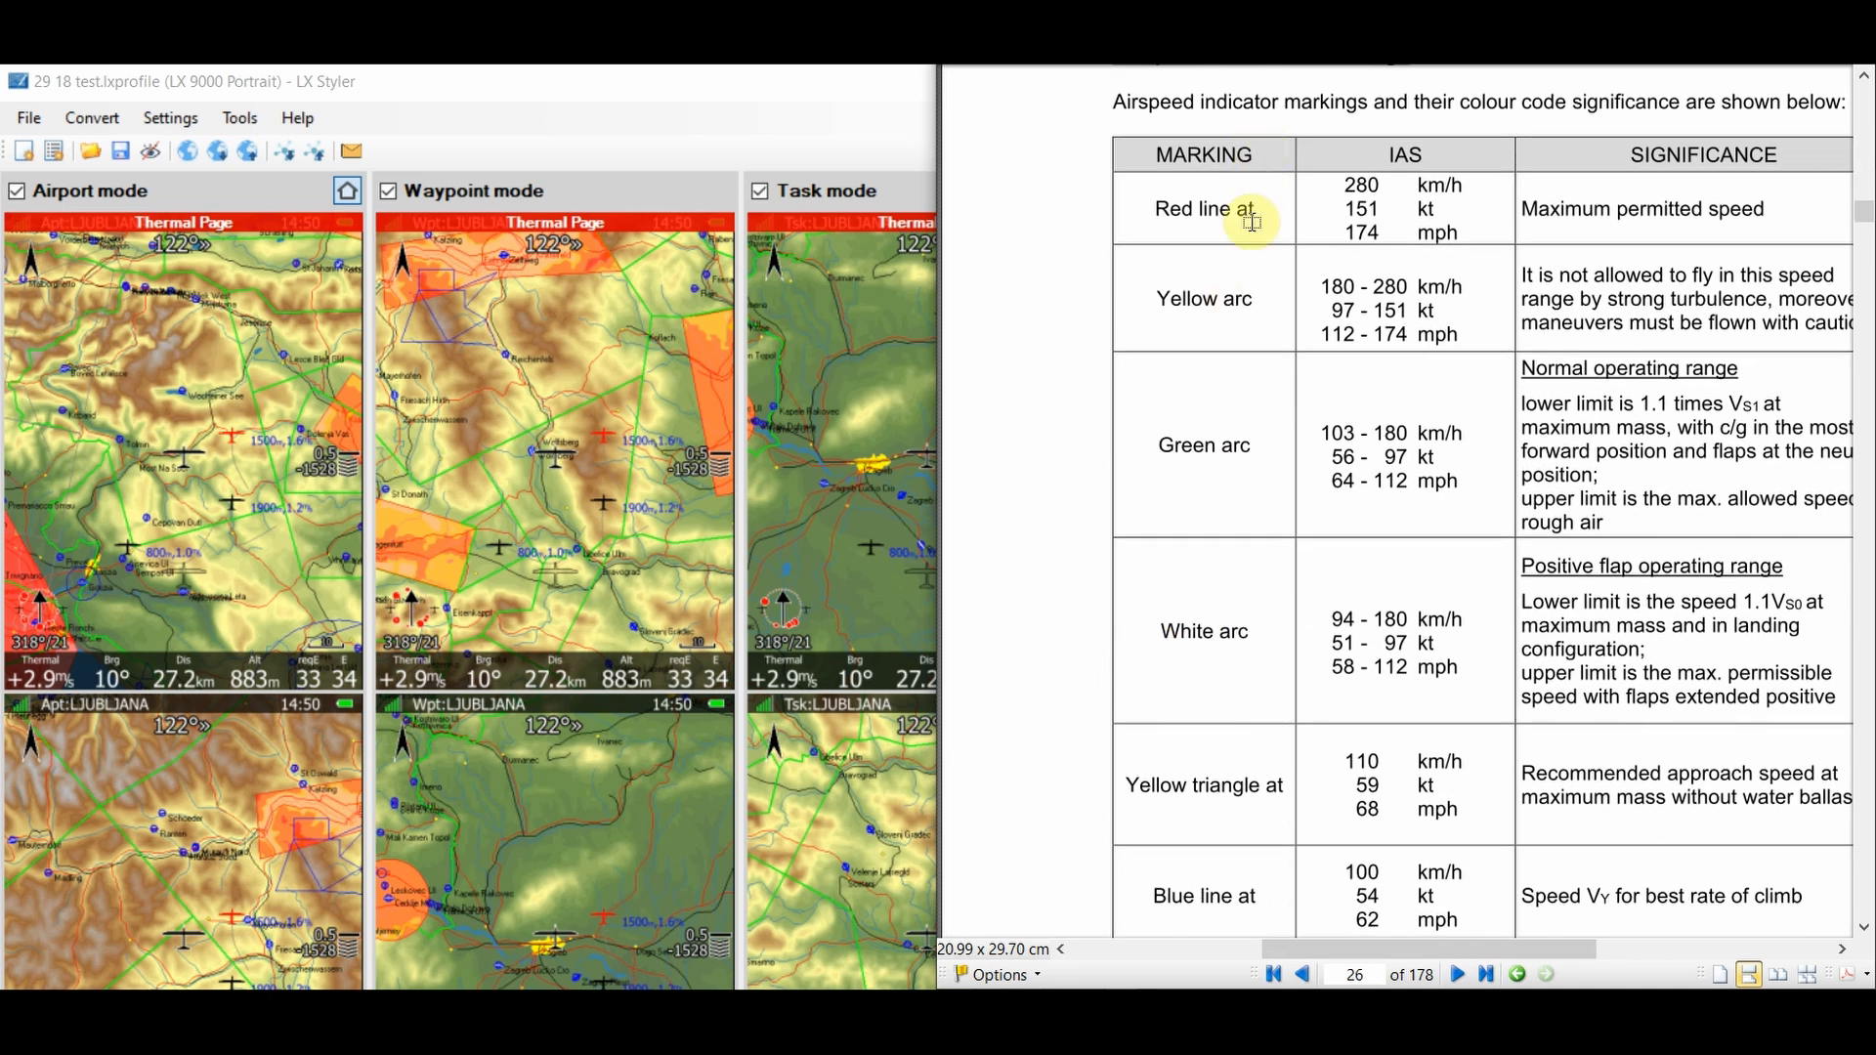
- Reopen the glider presets editor and show the speeds and flaps settings of the ASG 29 18m
left_click(230, 119)
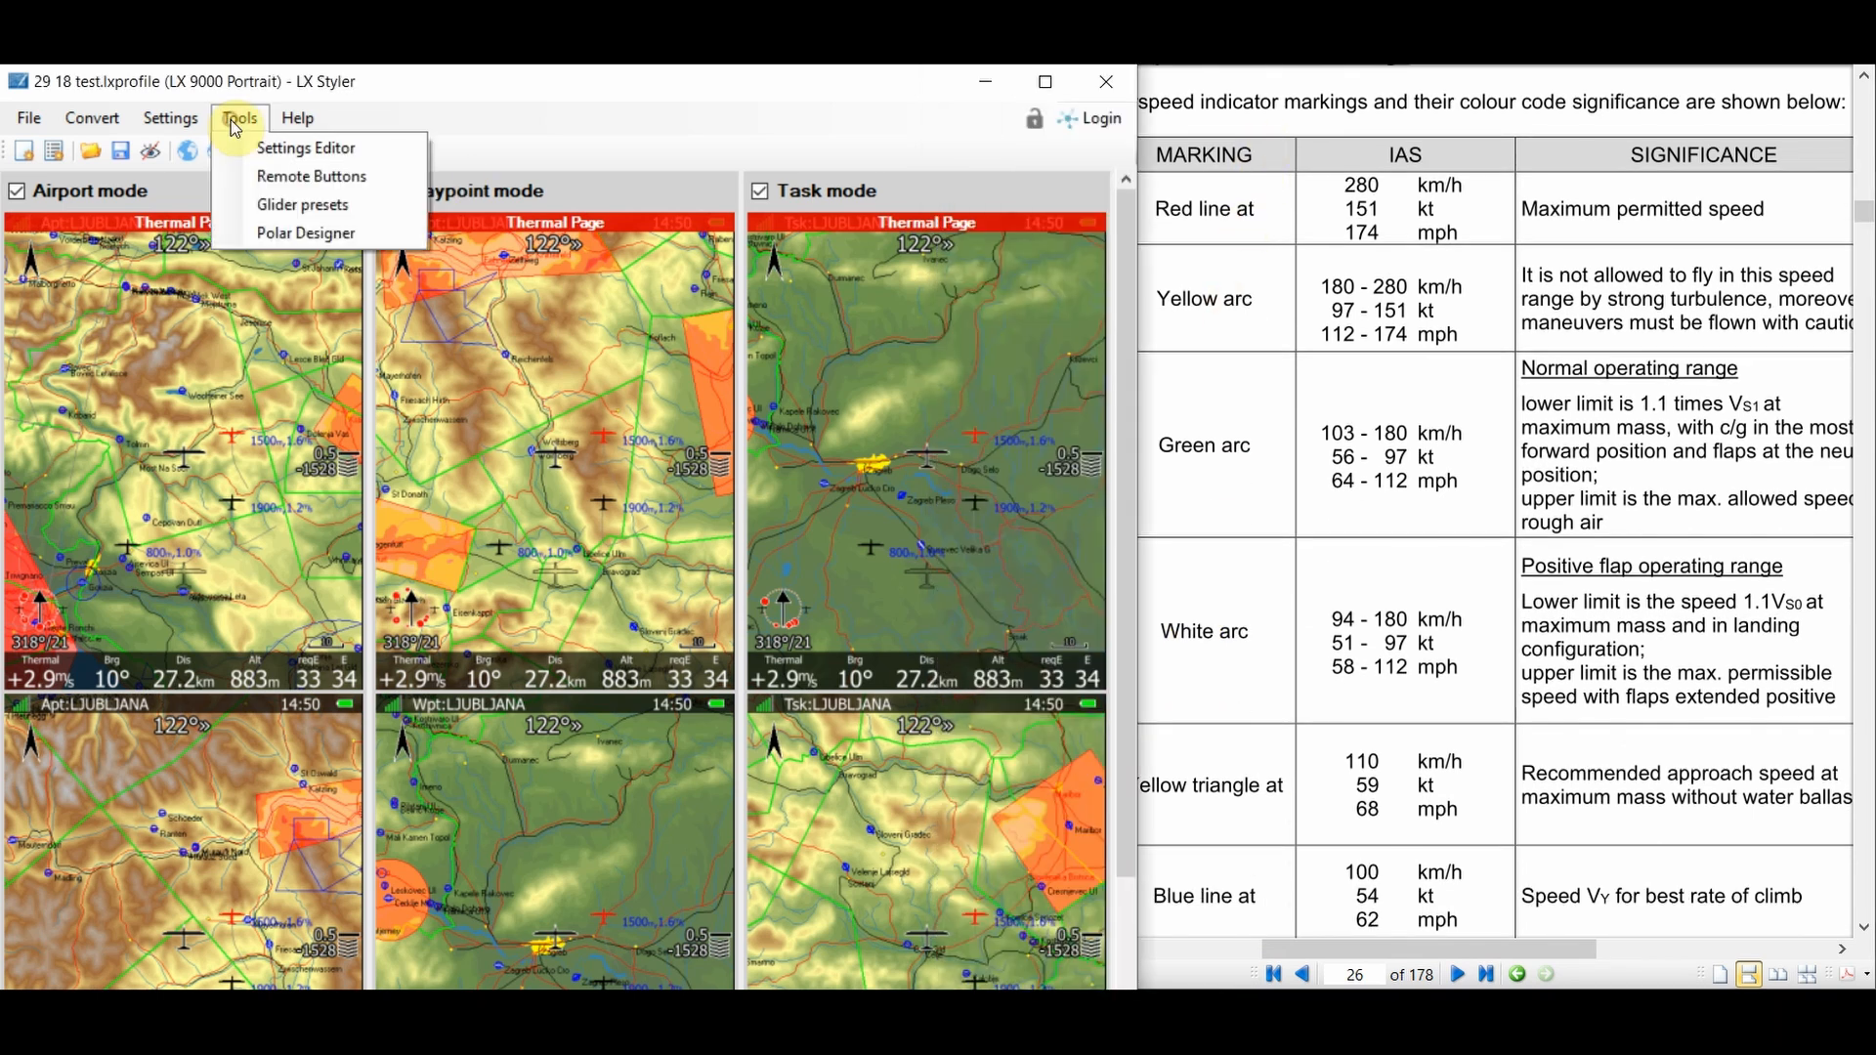
left_click(277, 199)
left_click(501, 147)
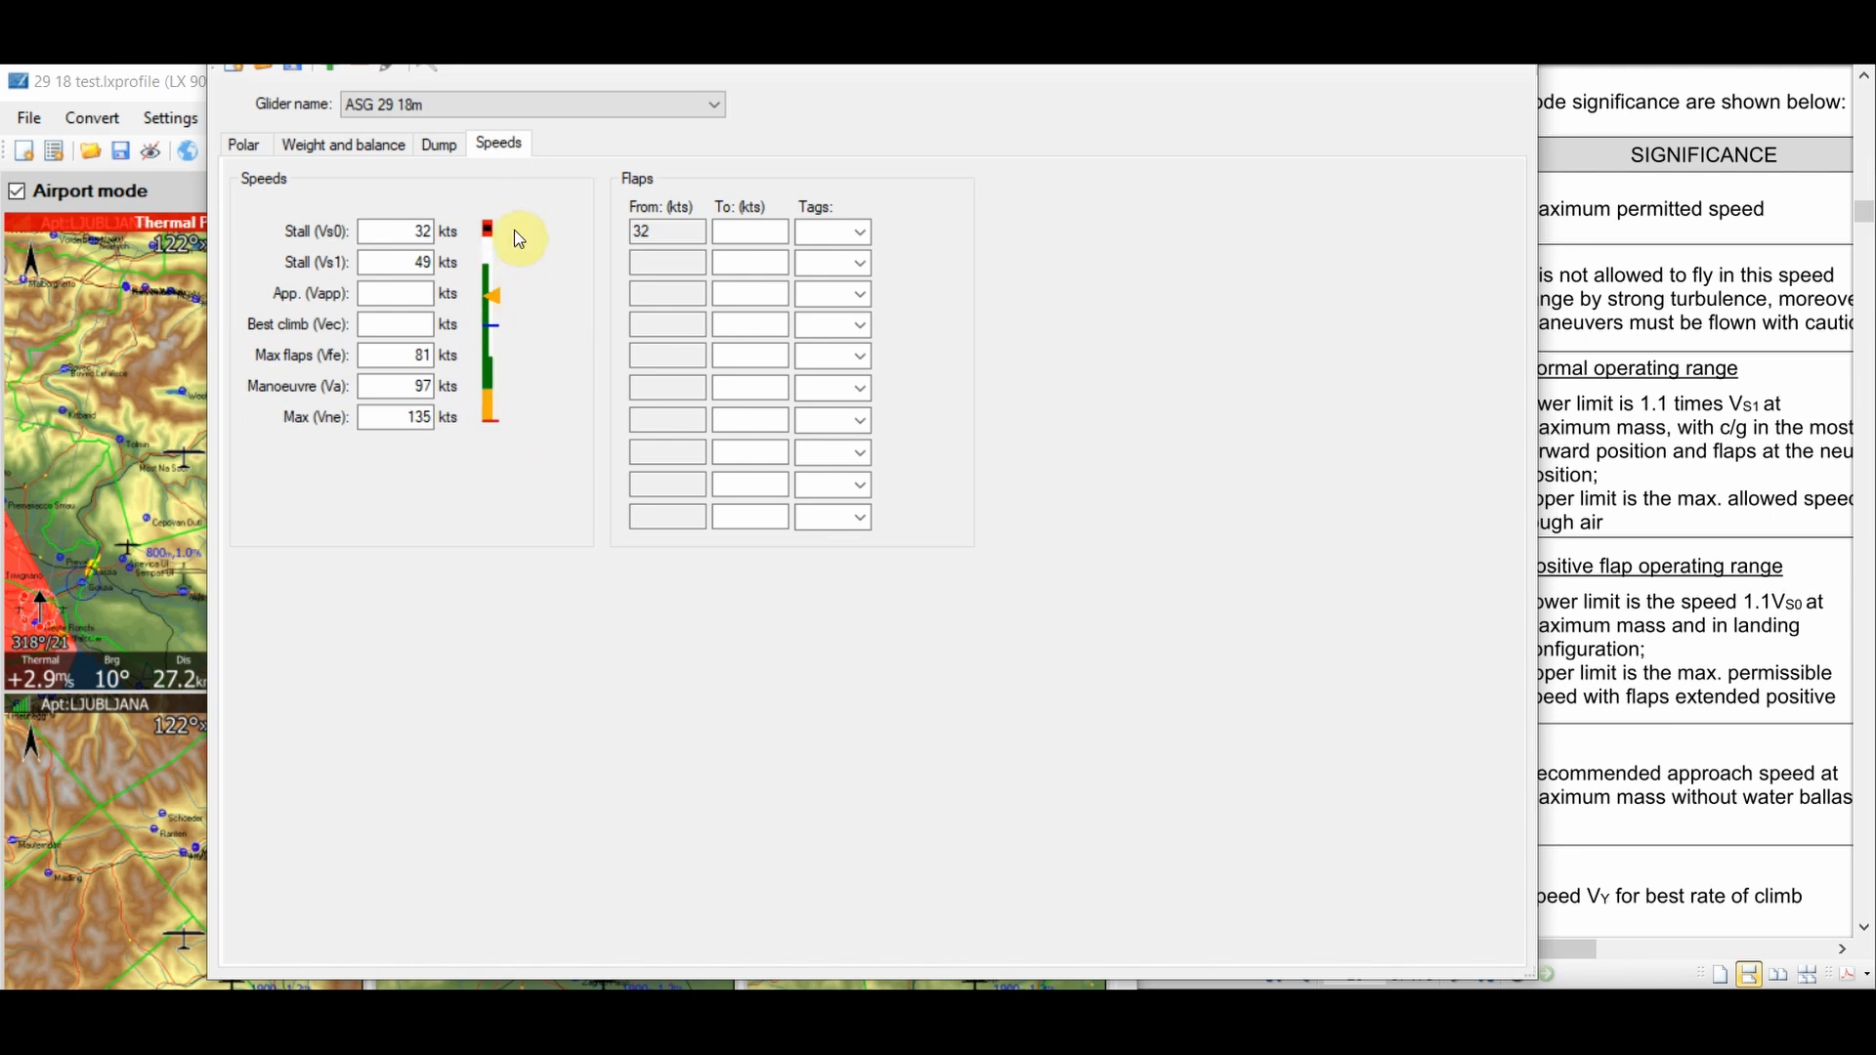
- Go to page 80 of the flight manual and examine the optimum airspeed tables for the wing flap settings
left_click(1725, 303)
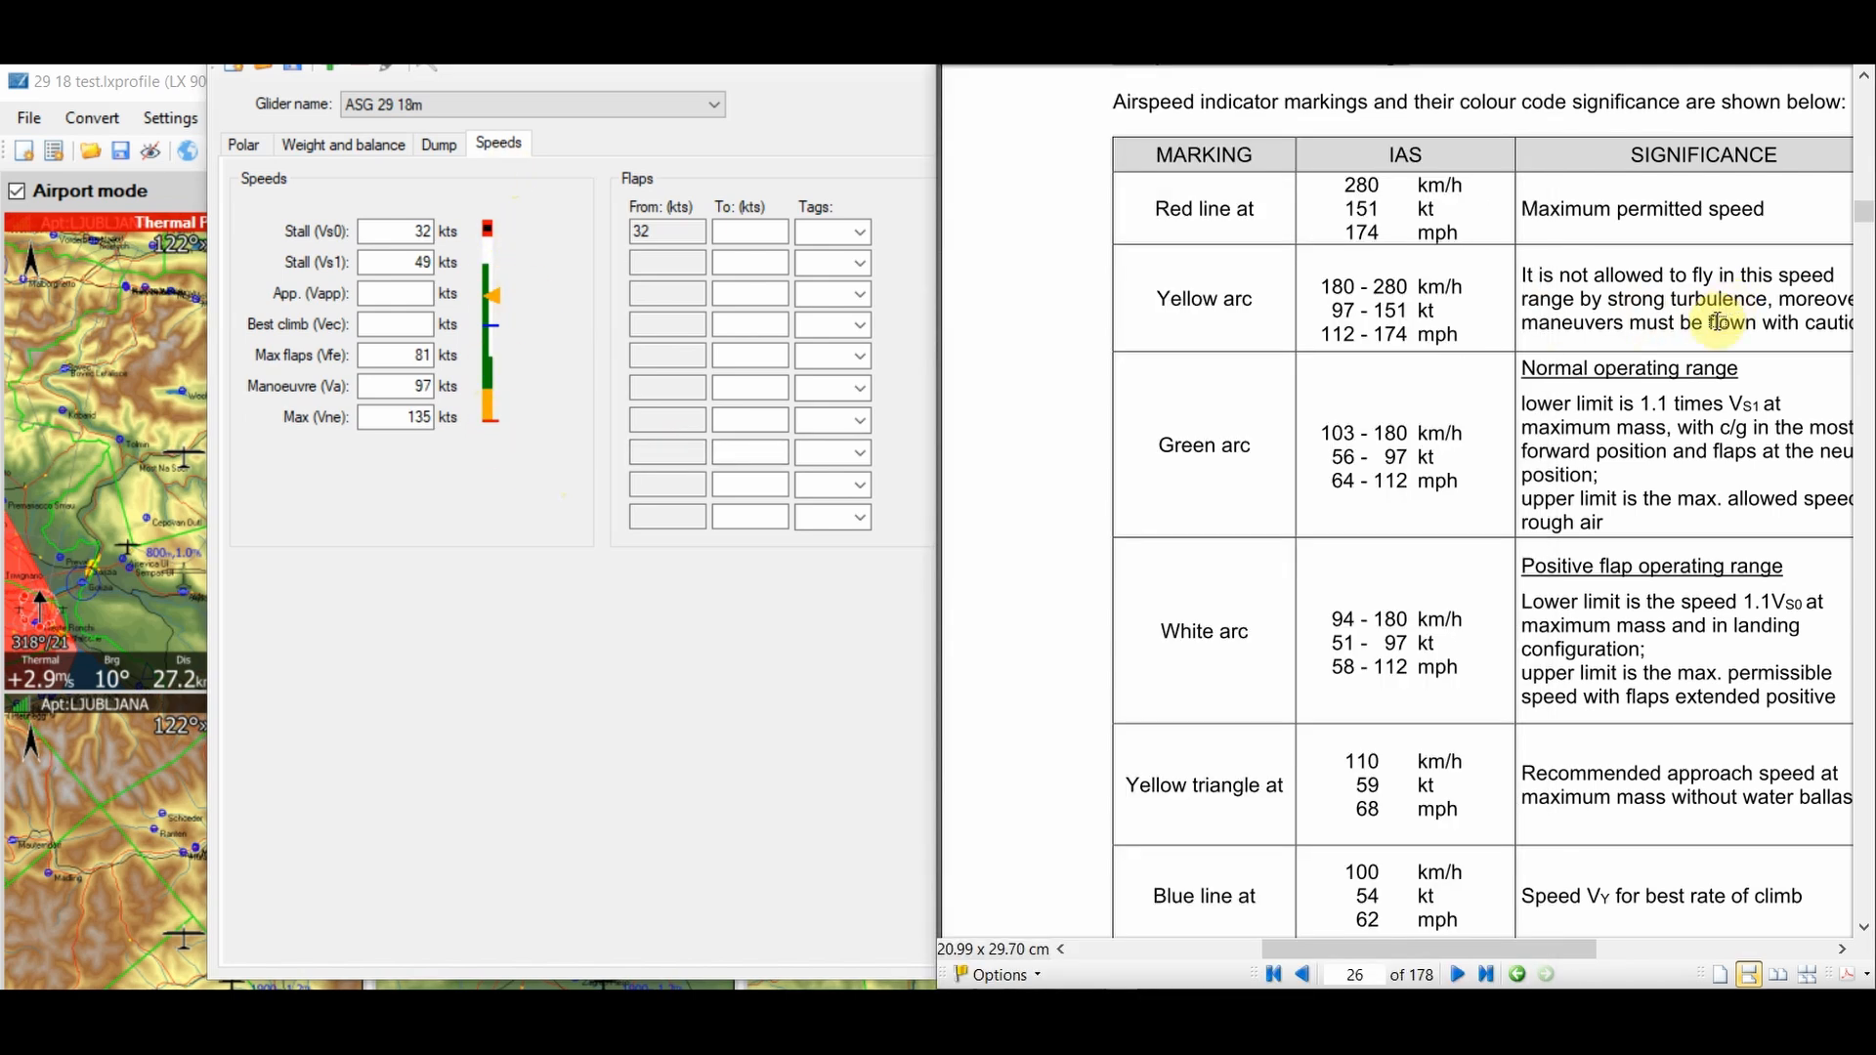
left_click(1354, 975)
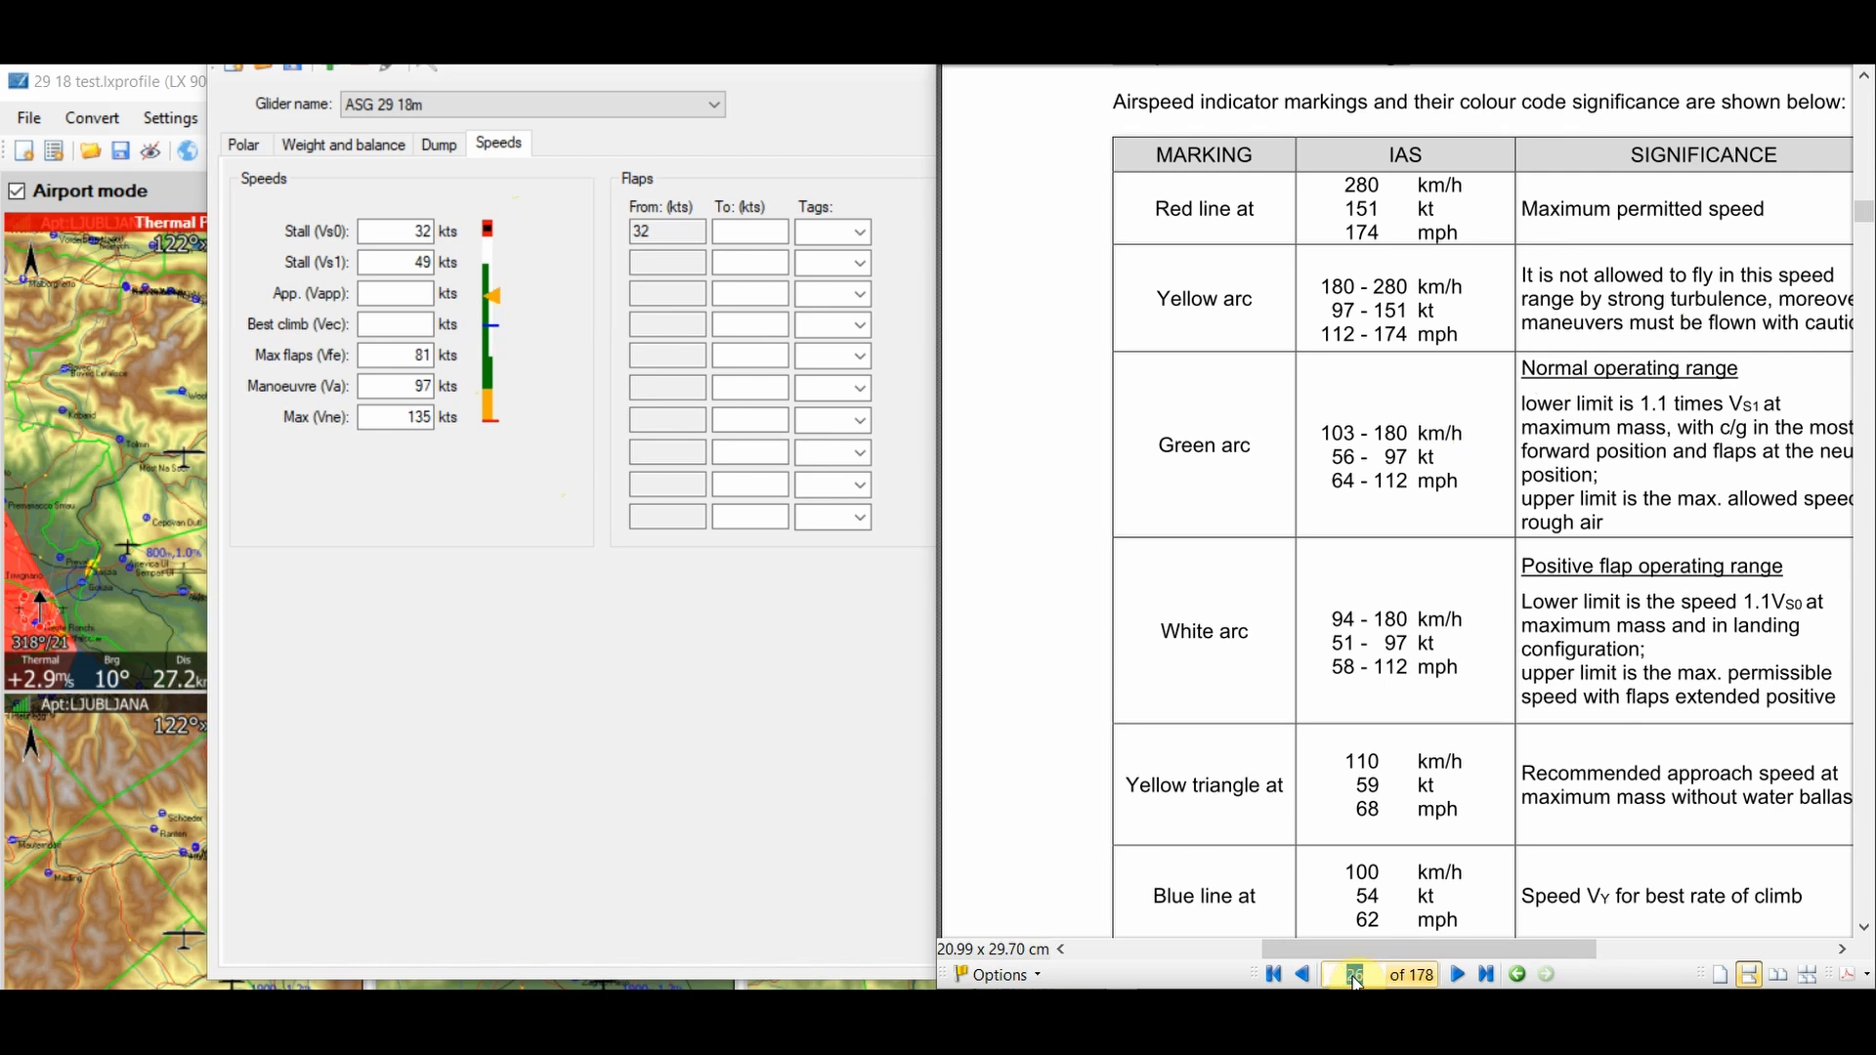
type("80")
key("Return")
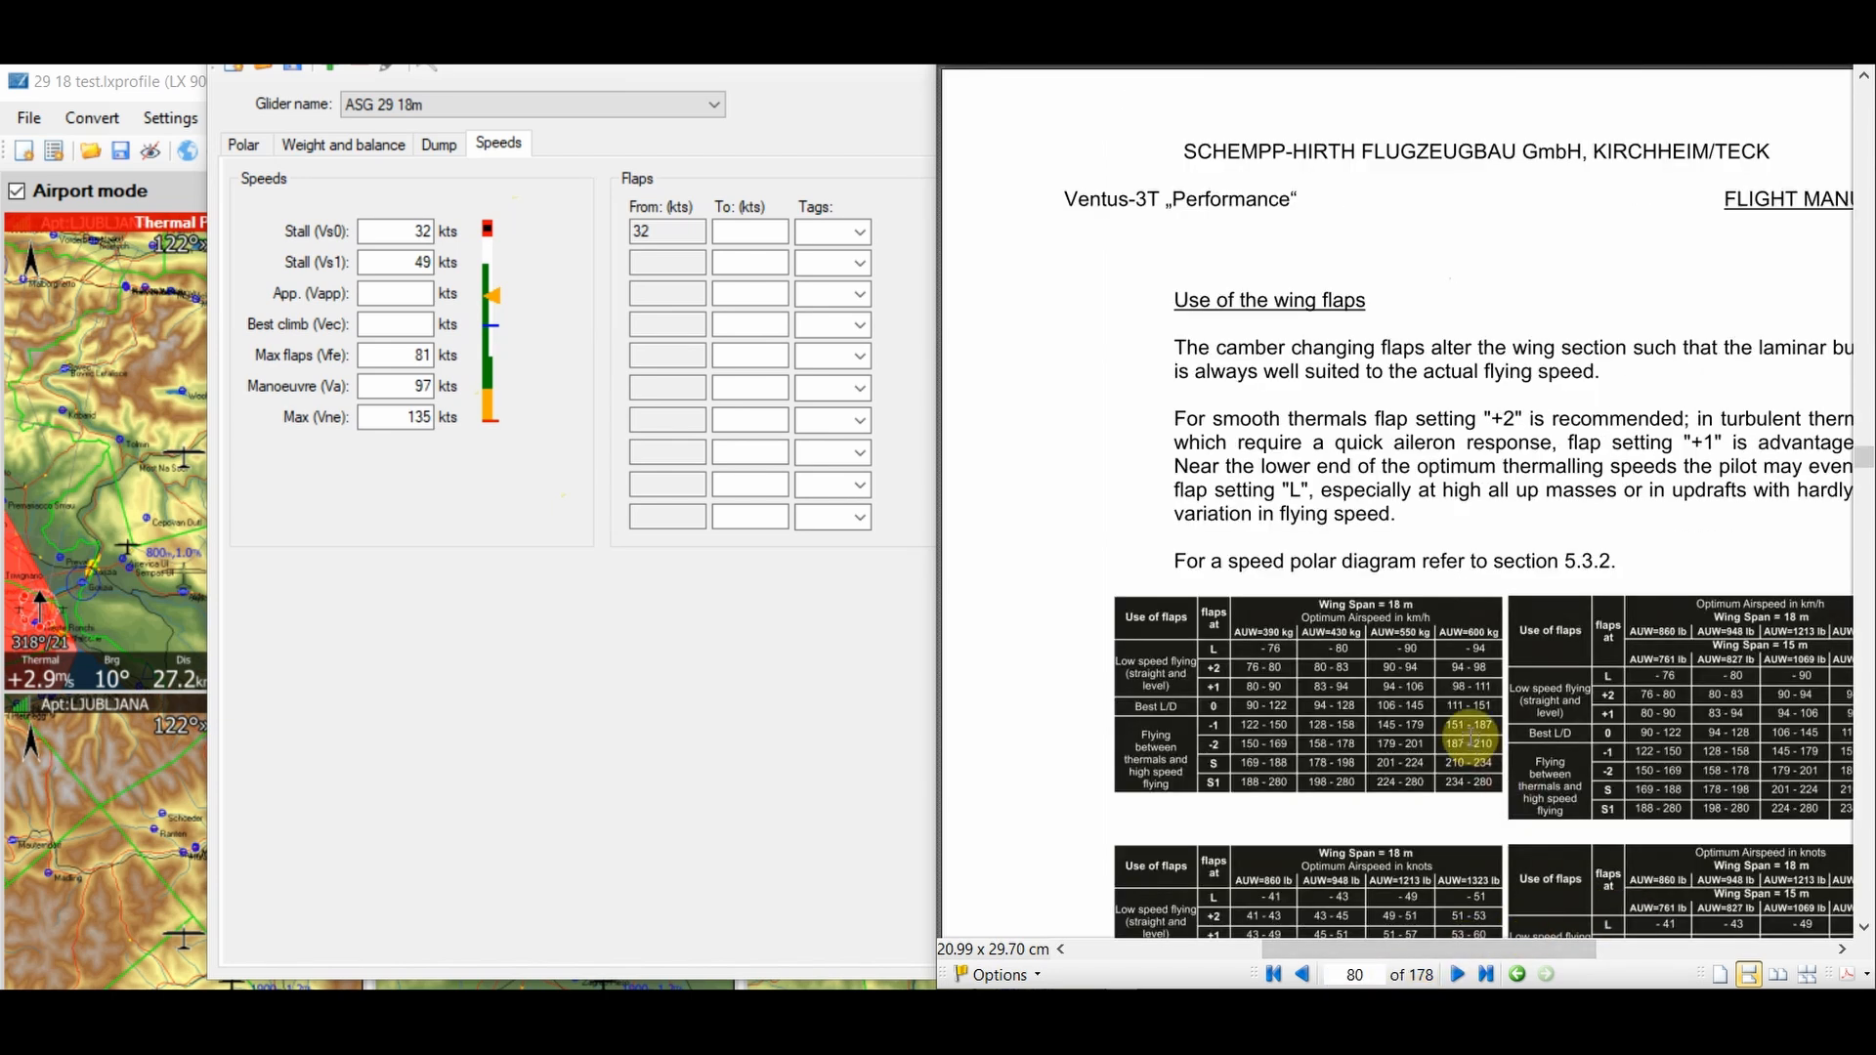
scroll(1471, 737, "down", 2)
scroll(1470, 738, "down", 10)
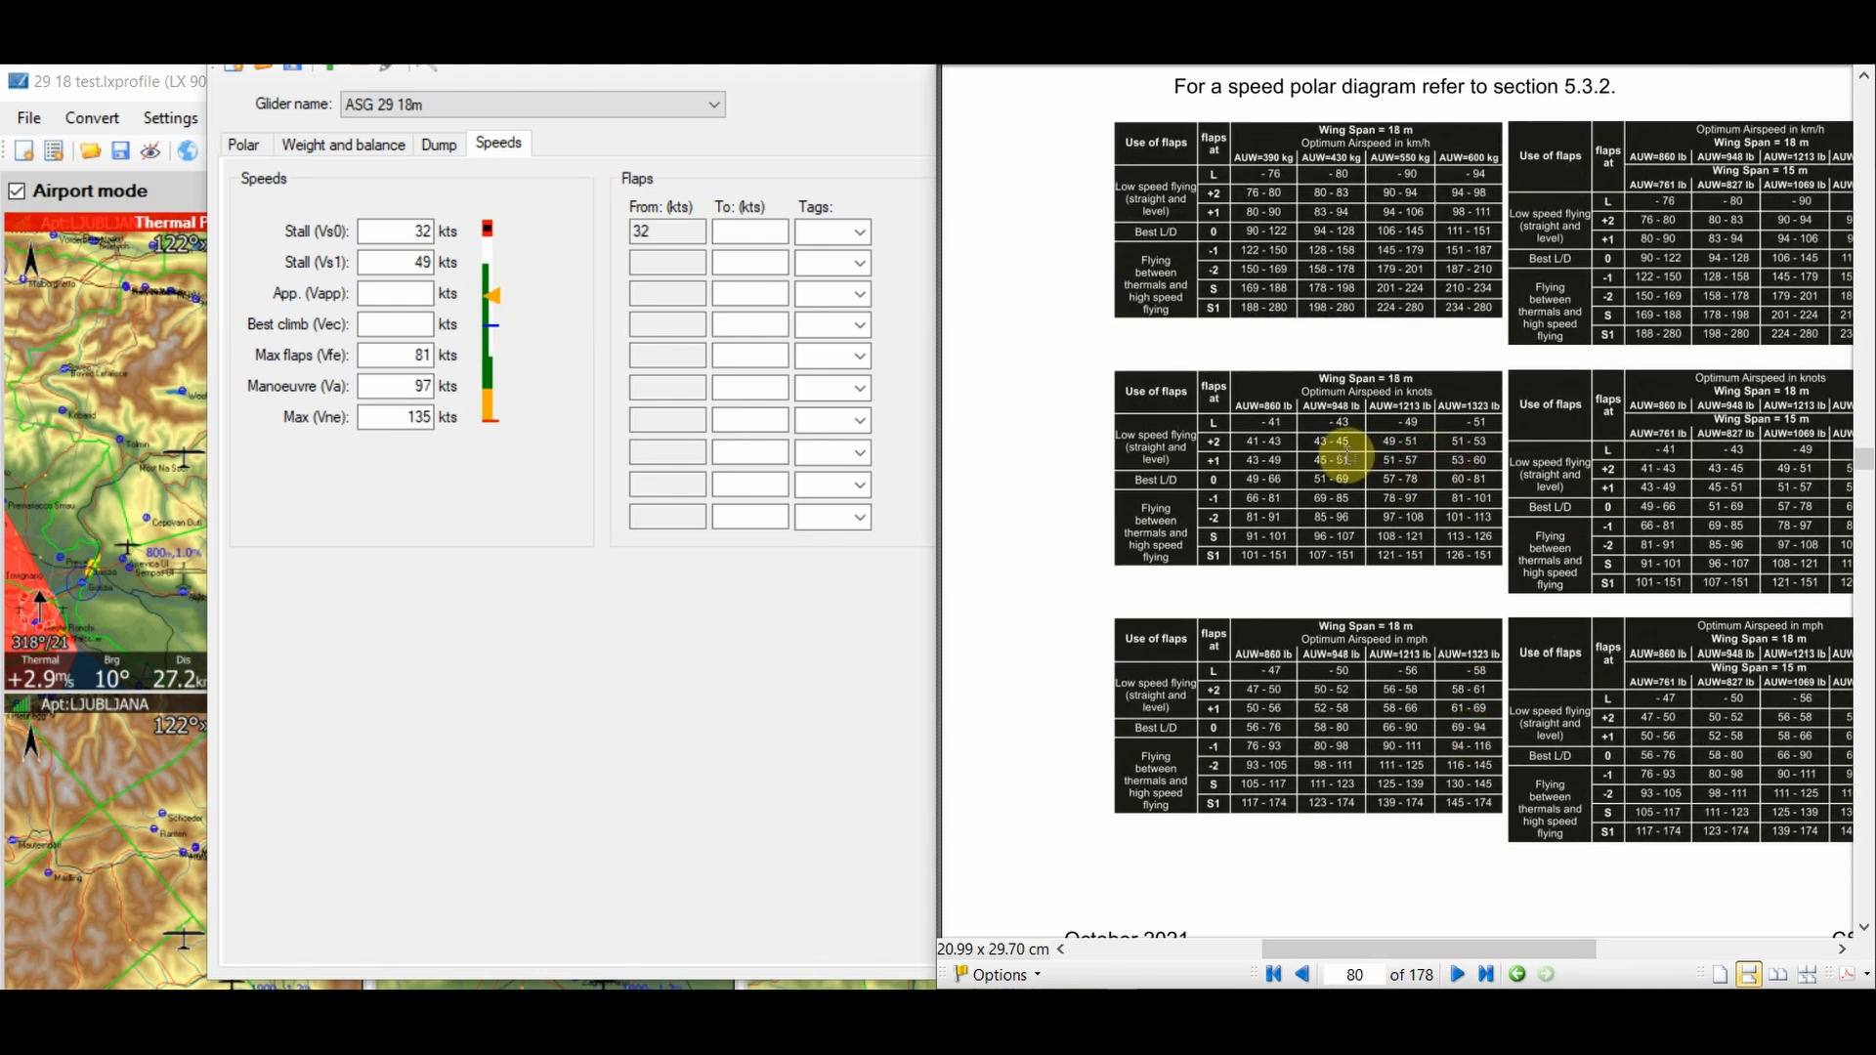
- Compare the reference weight in the ASG 29 18m polar settings with the weight columns of the manual's 18 m knots table
scroll(1347, 457, "up", 3)
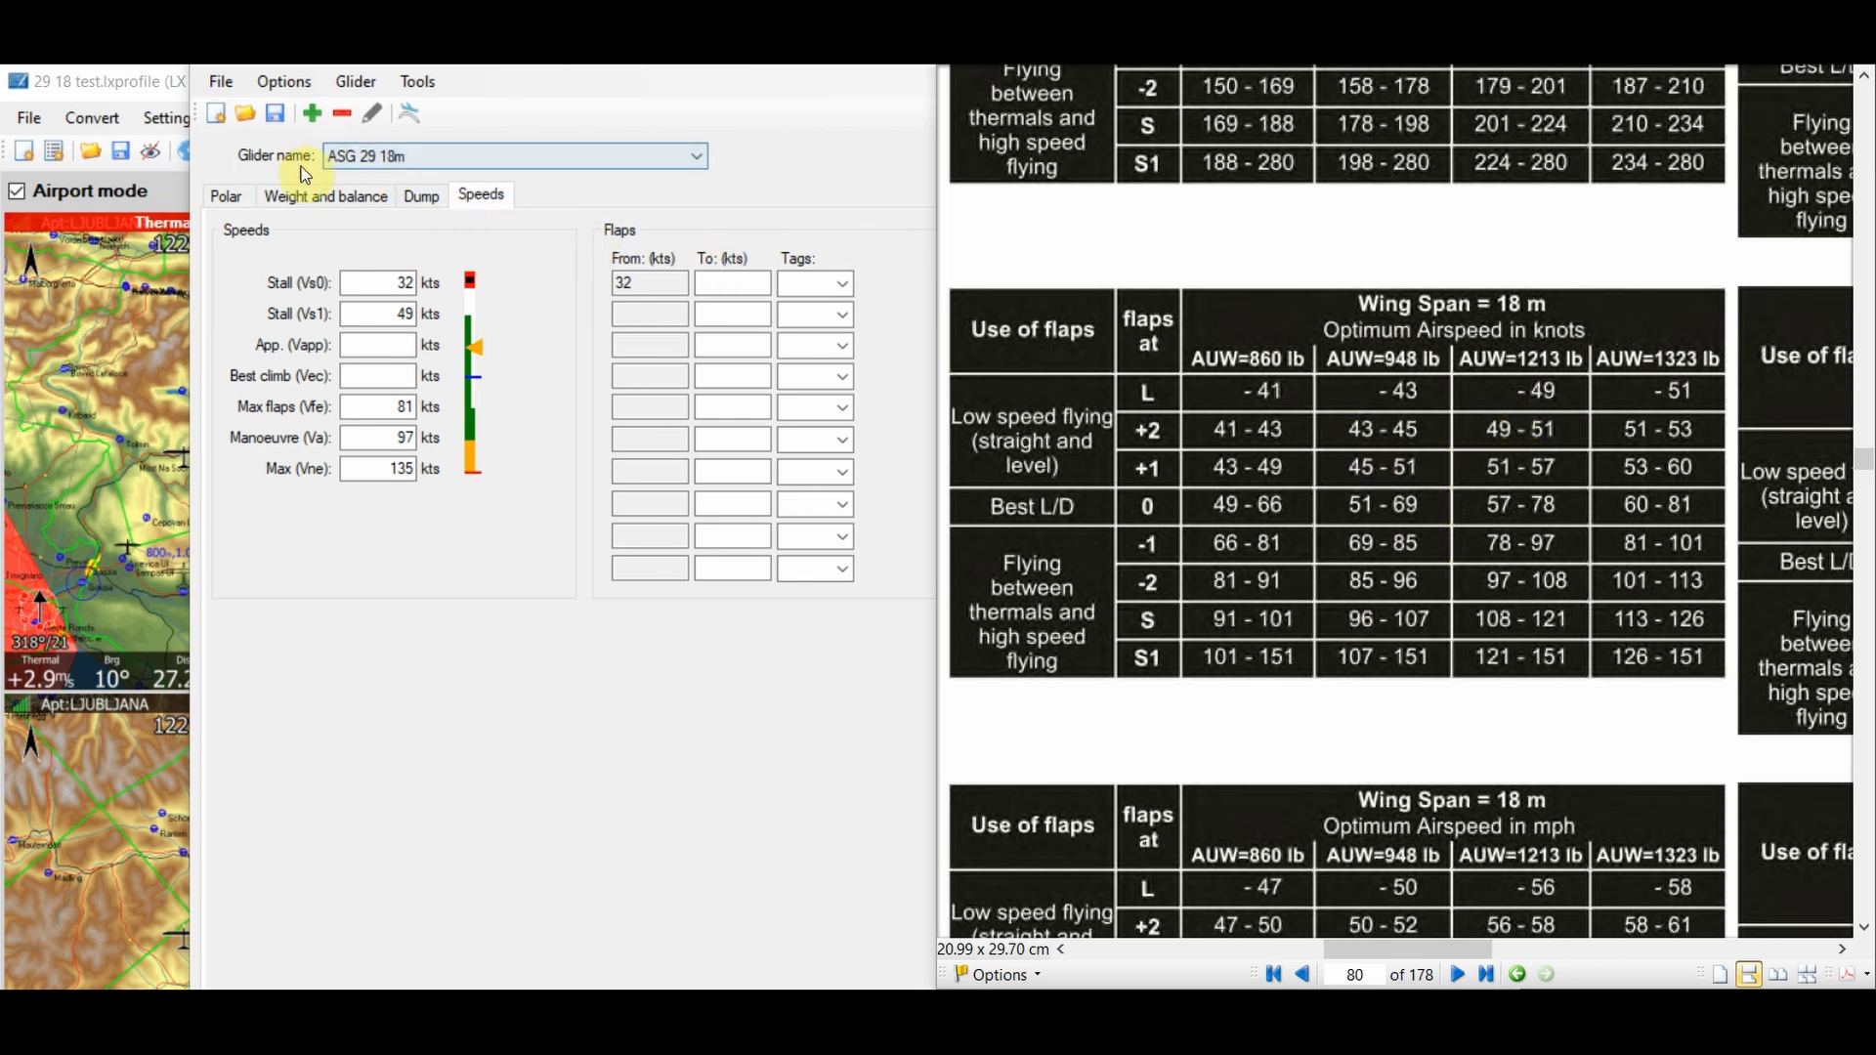
left_click(220, 199)
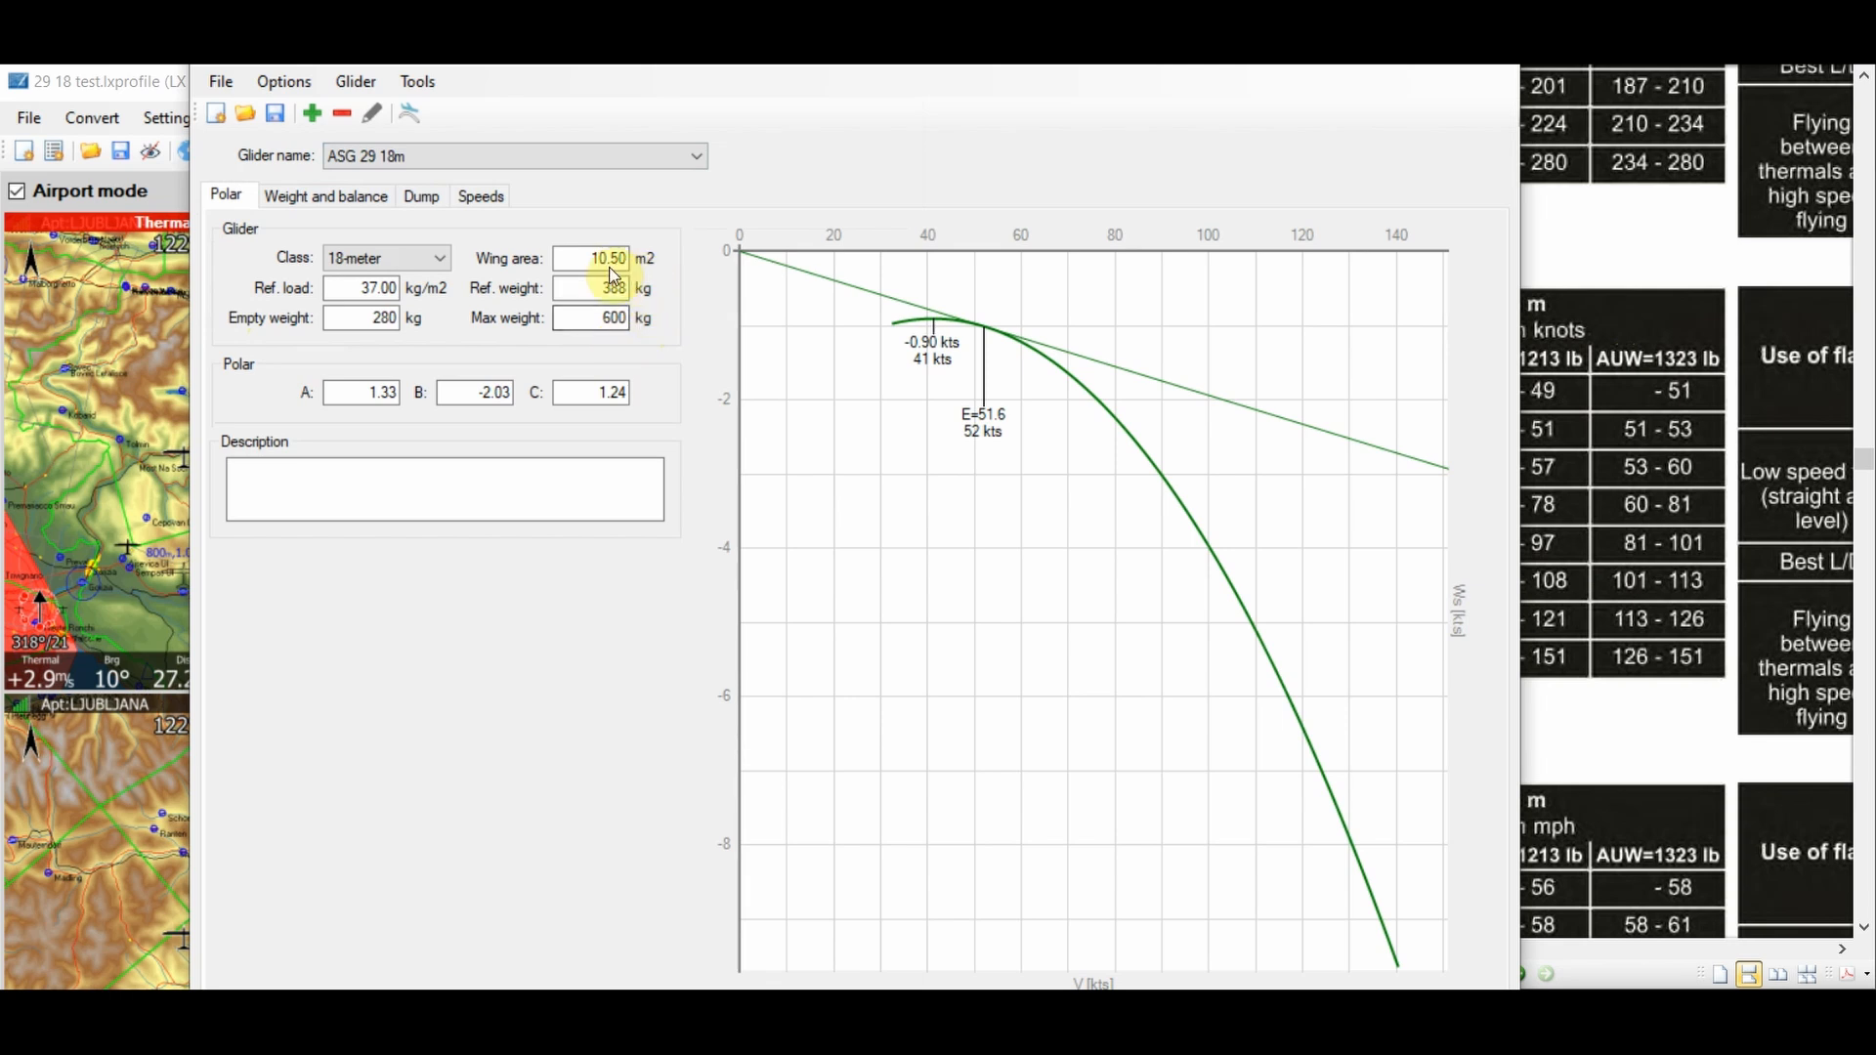
double_click(608, 287)
left_click(1574, 257)
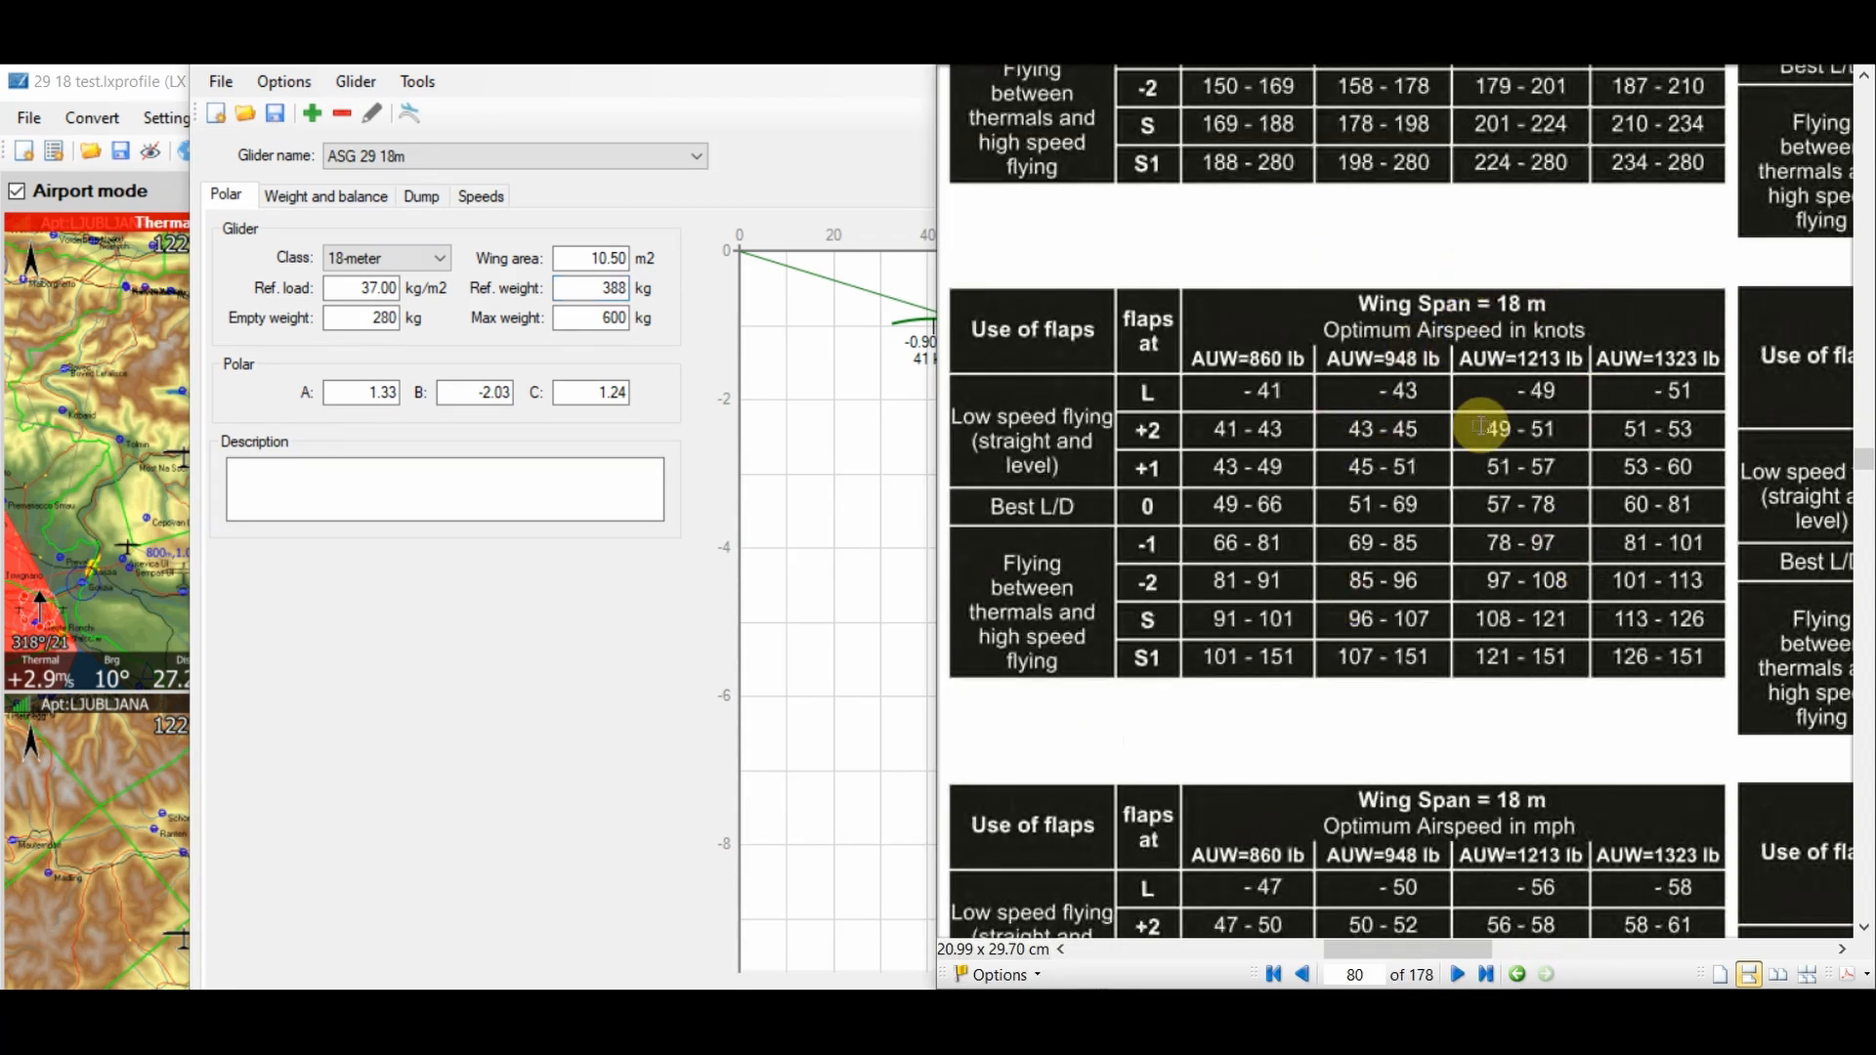
left_click(601, 296)
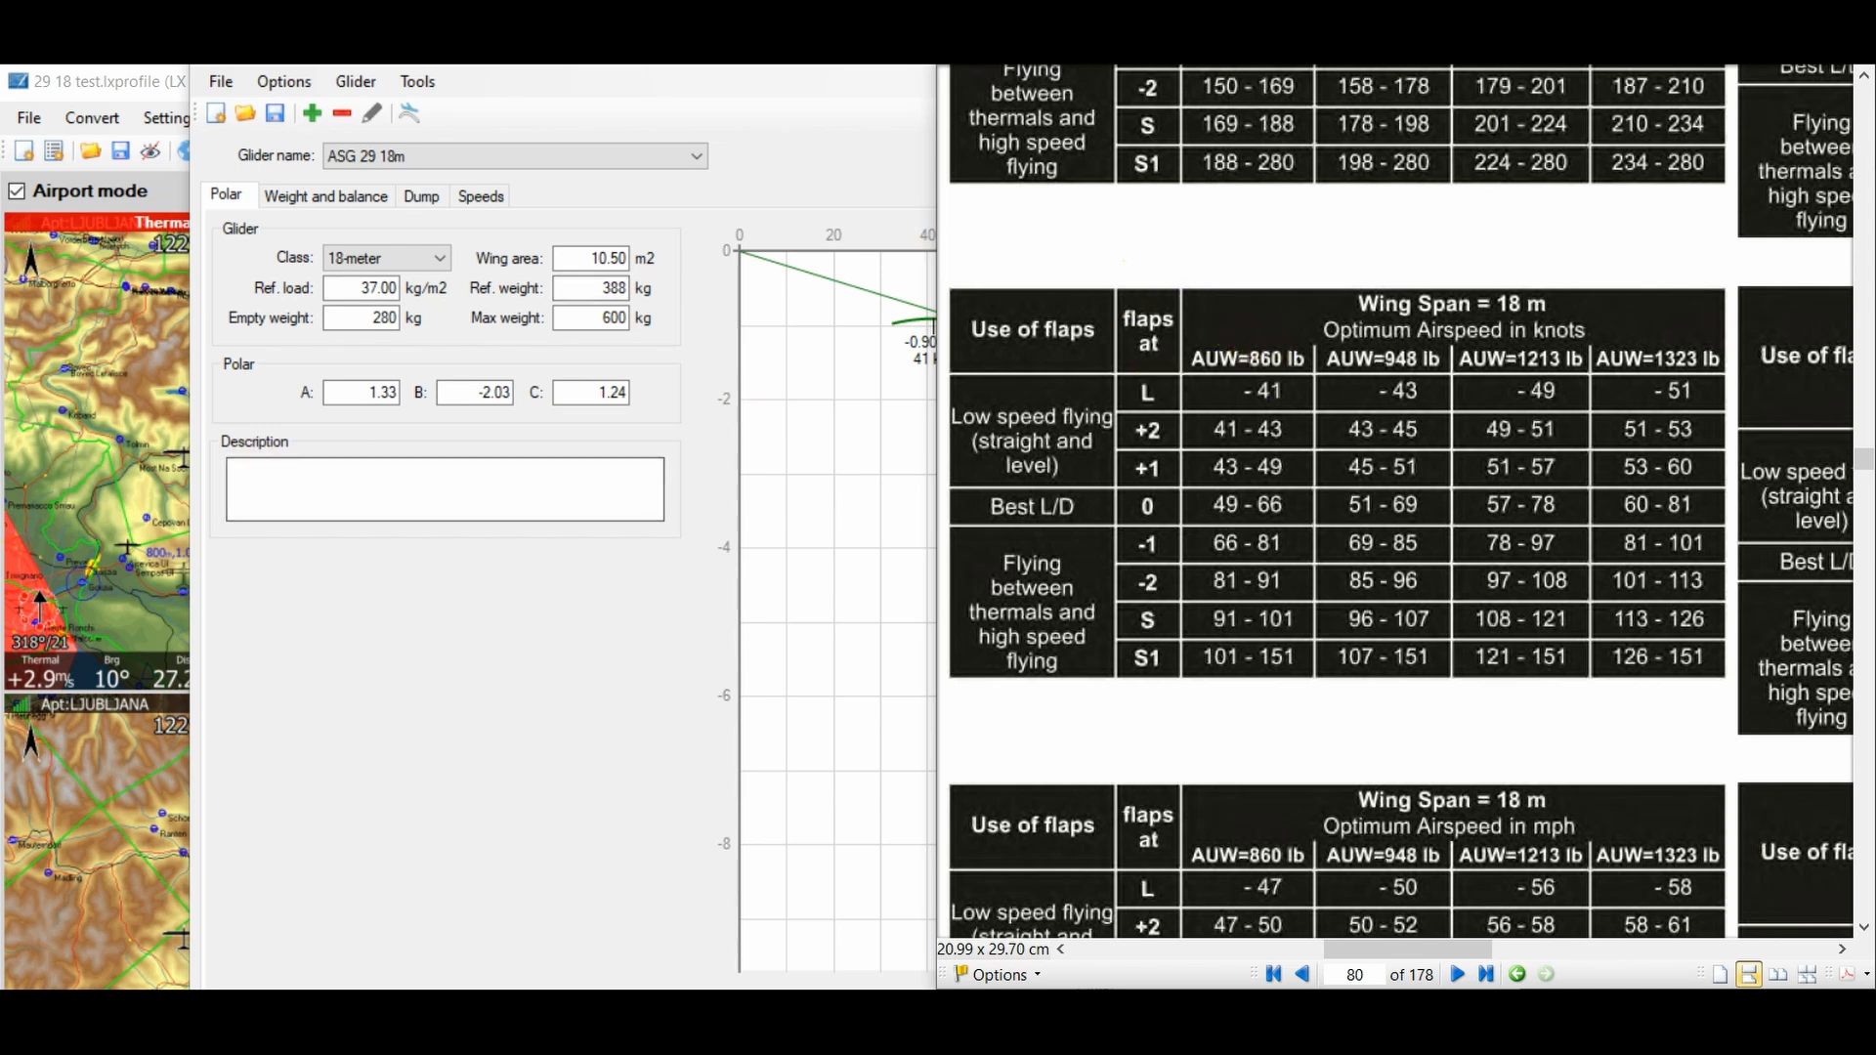
- Convert the 388 kg reference weight to pounds in Calculator by multiplying it by 2.2
left_click(3, 565)
type("3")
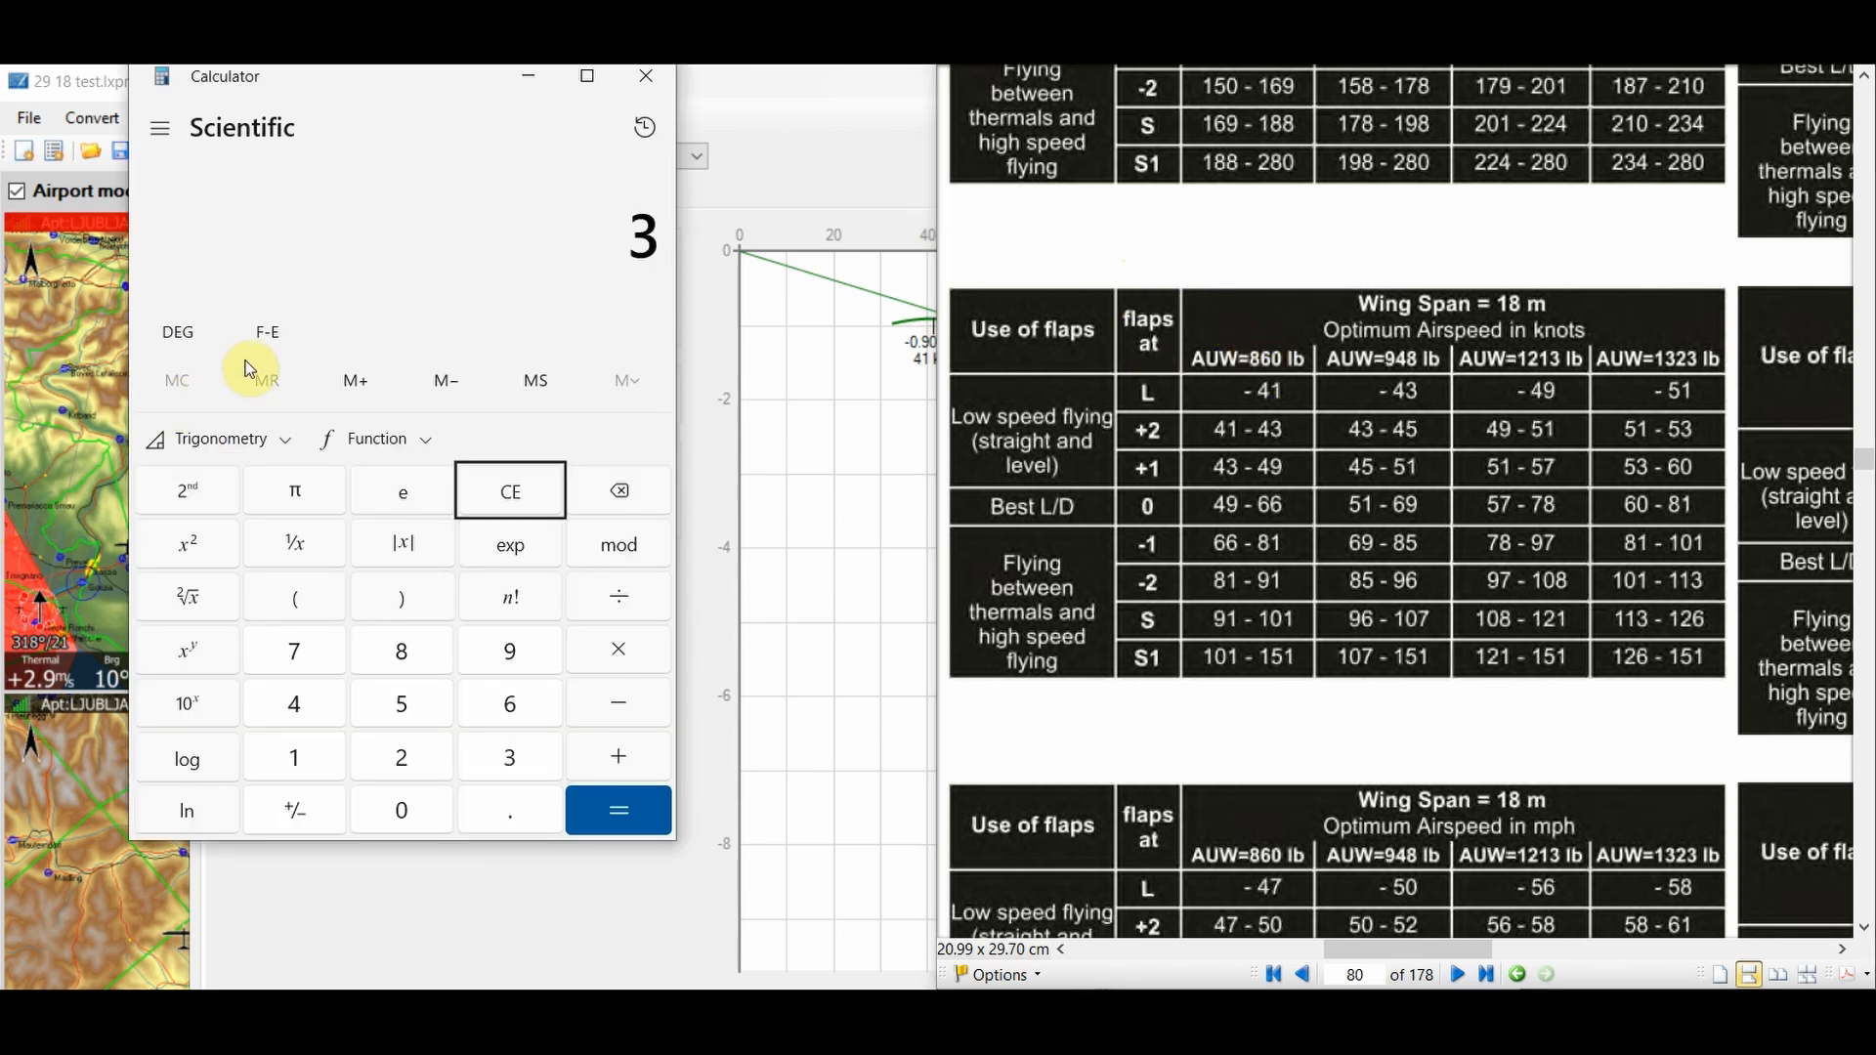
type("88*")
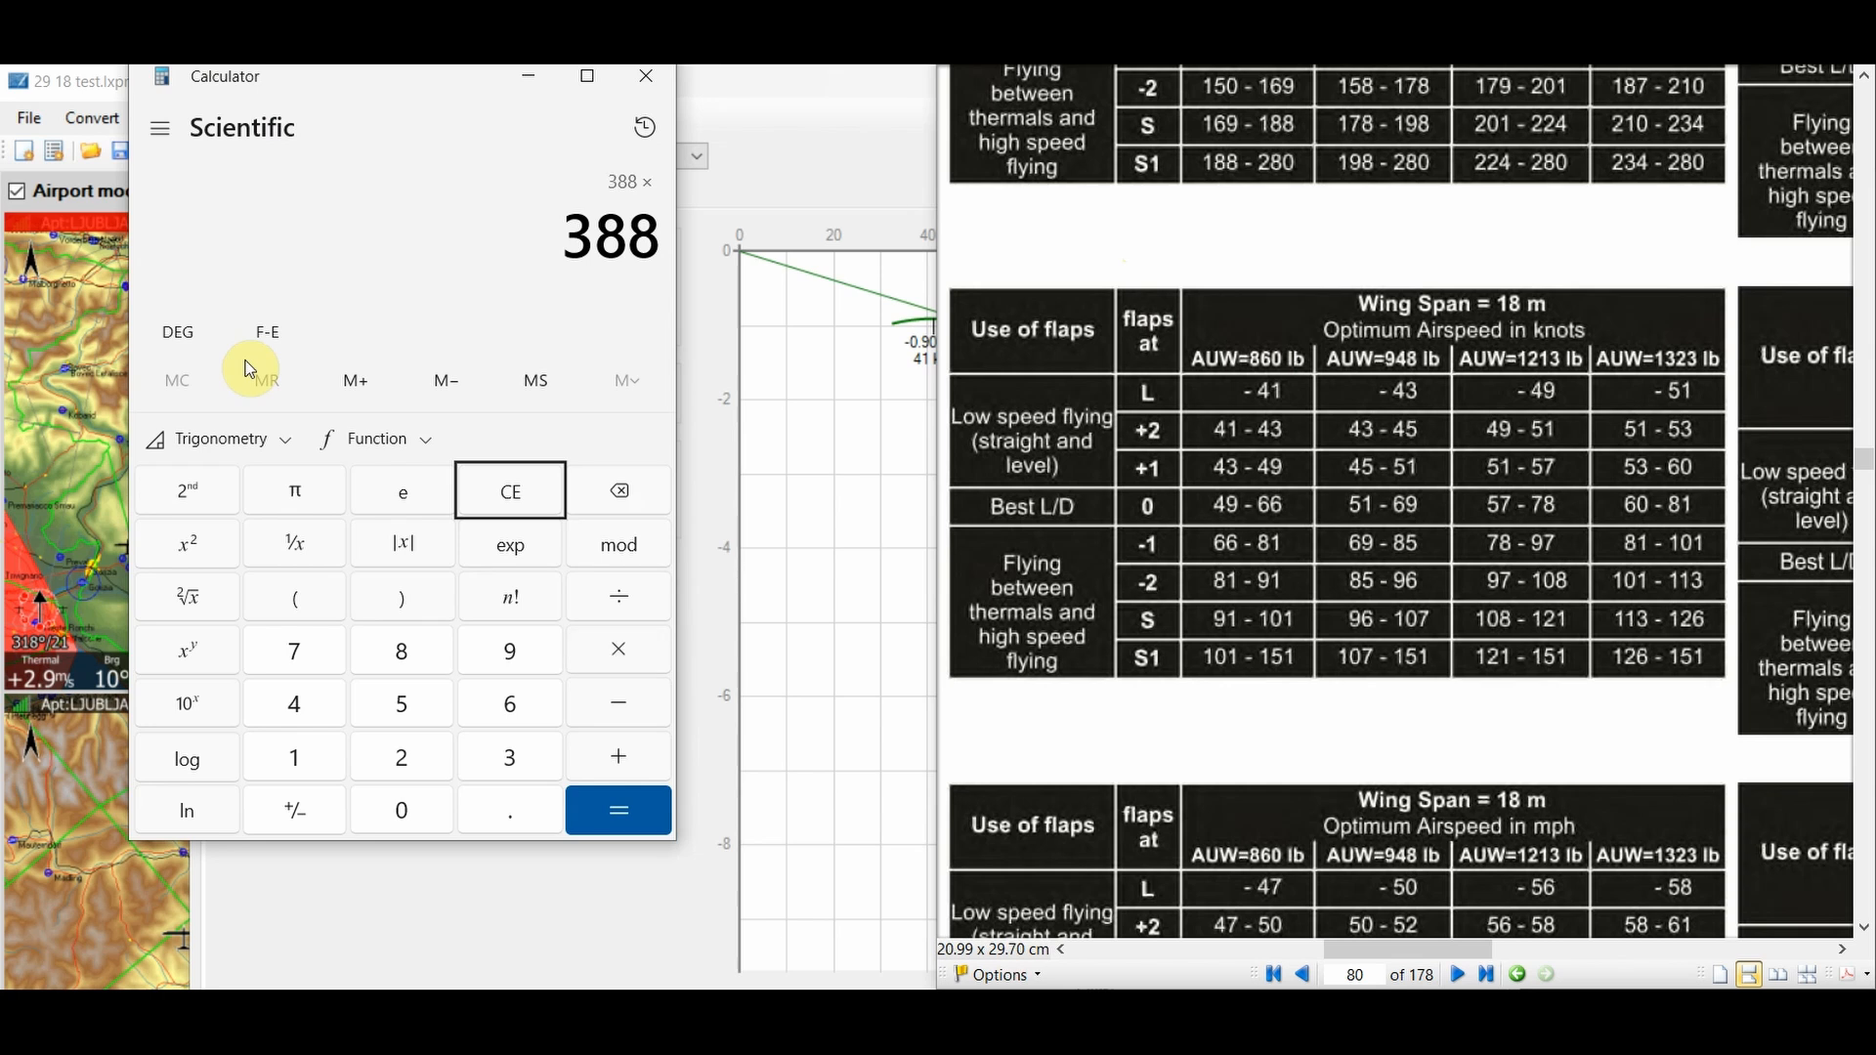
type("2.2")
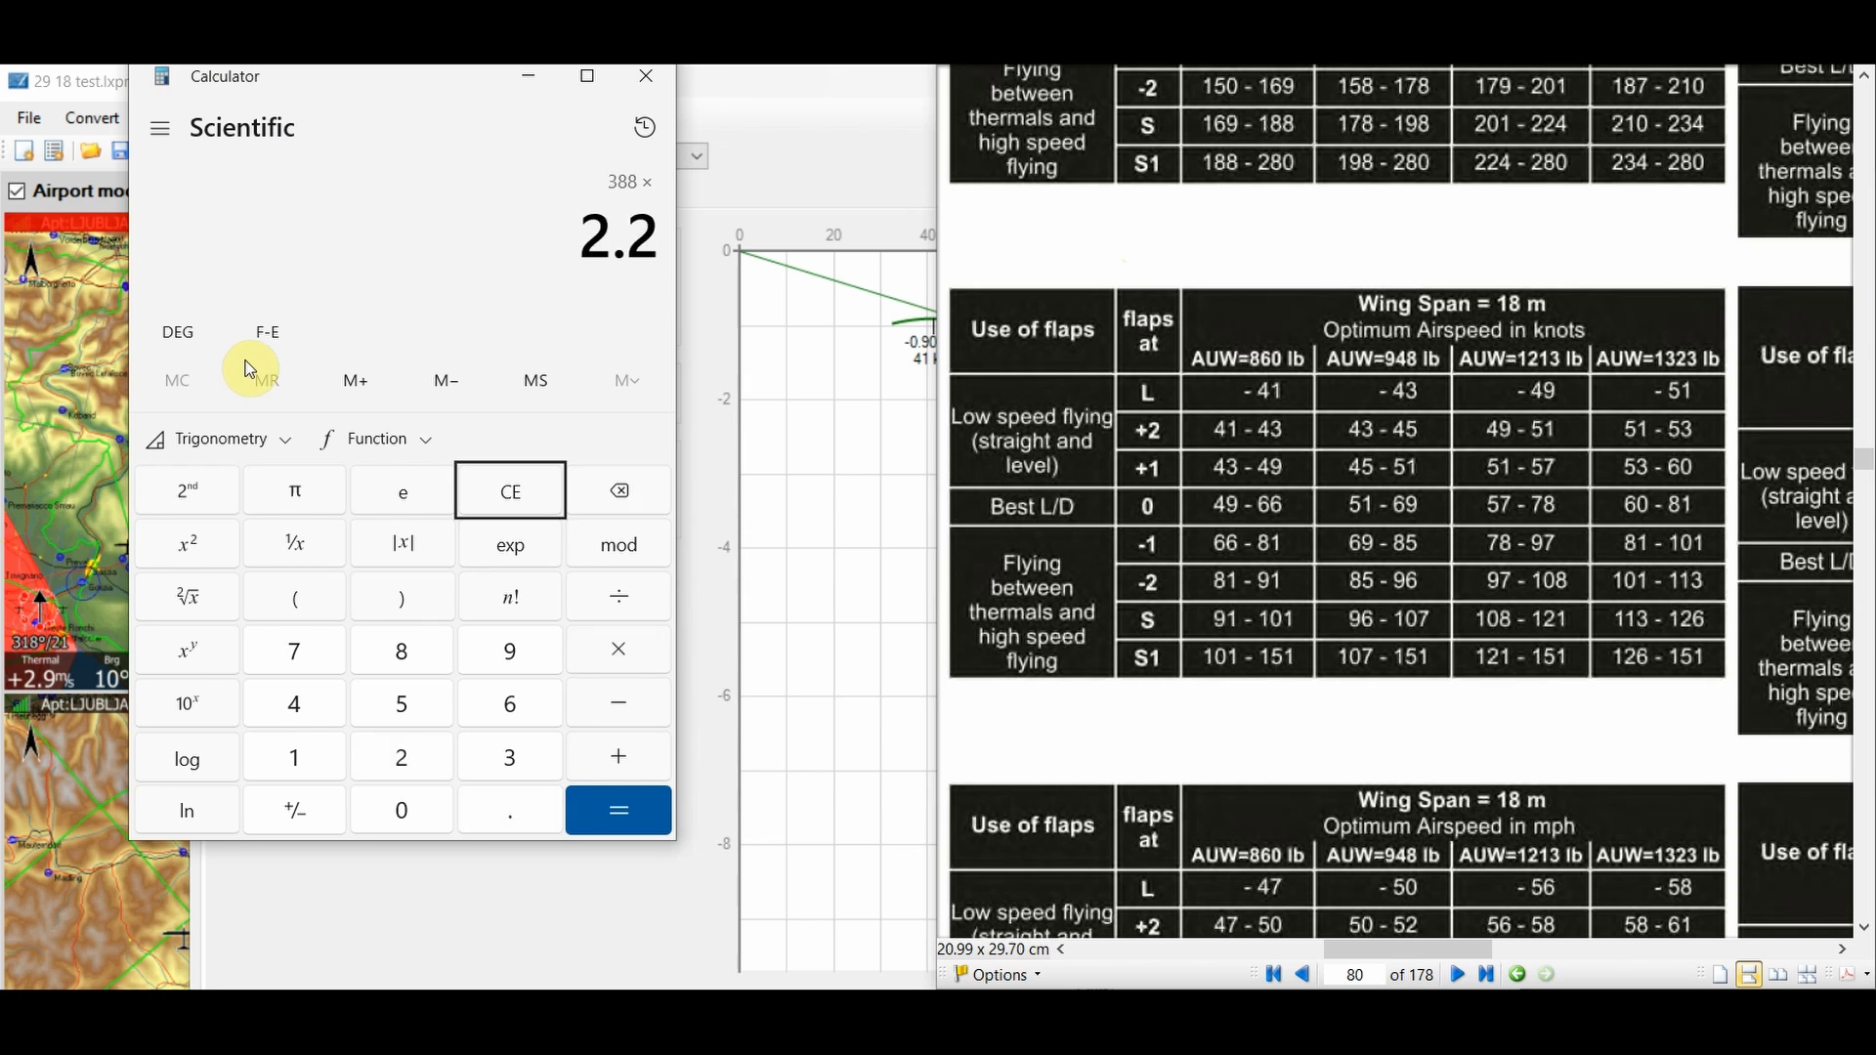
key("Return")
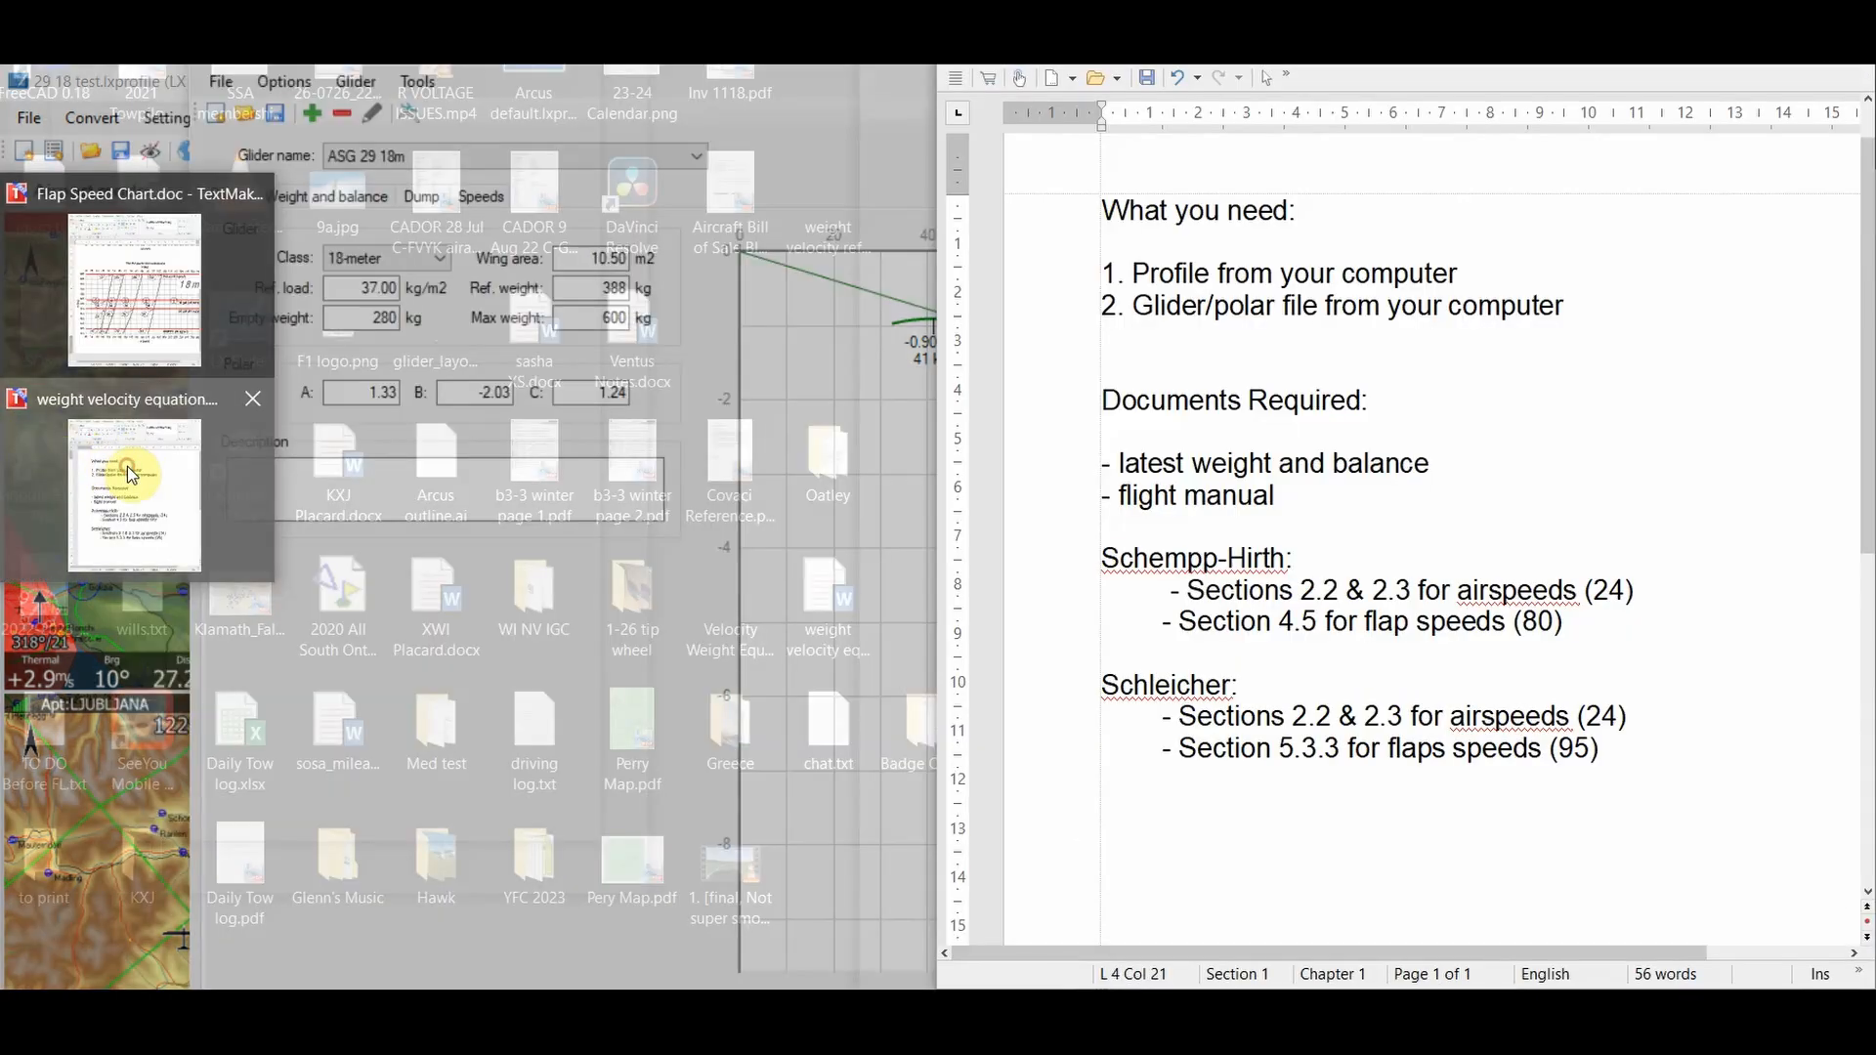
- Consult the formula in the weight velocity equation document and calculate the square root of 948 ÷ 860, multiplied by 101
left_click(126, 466)
scroll(1335, 510, "down", 10)
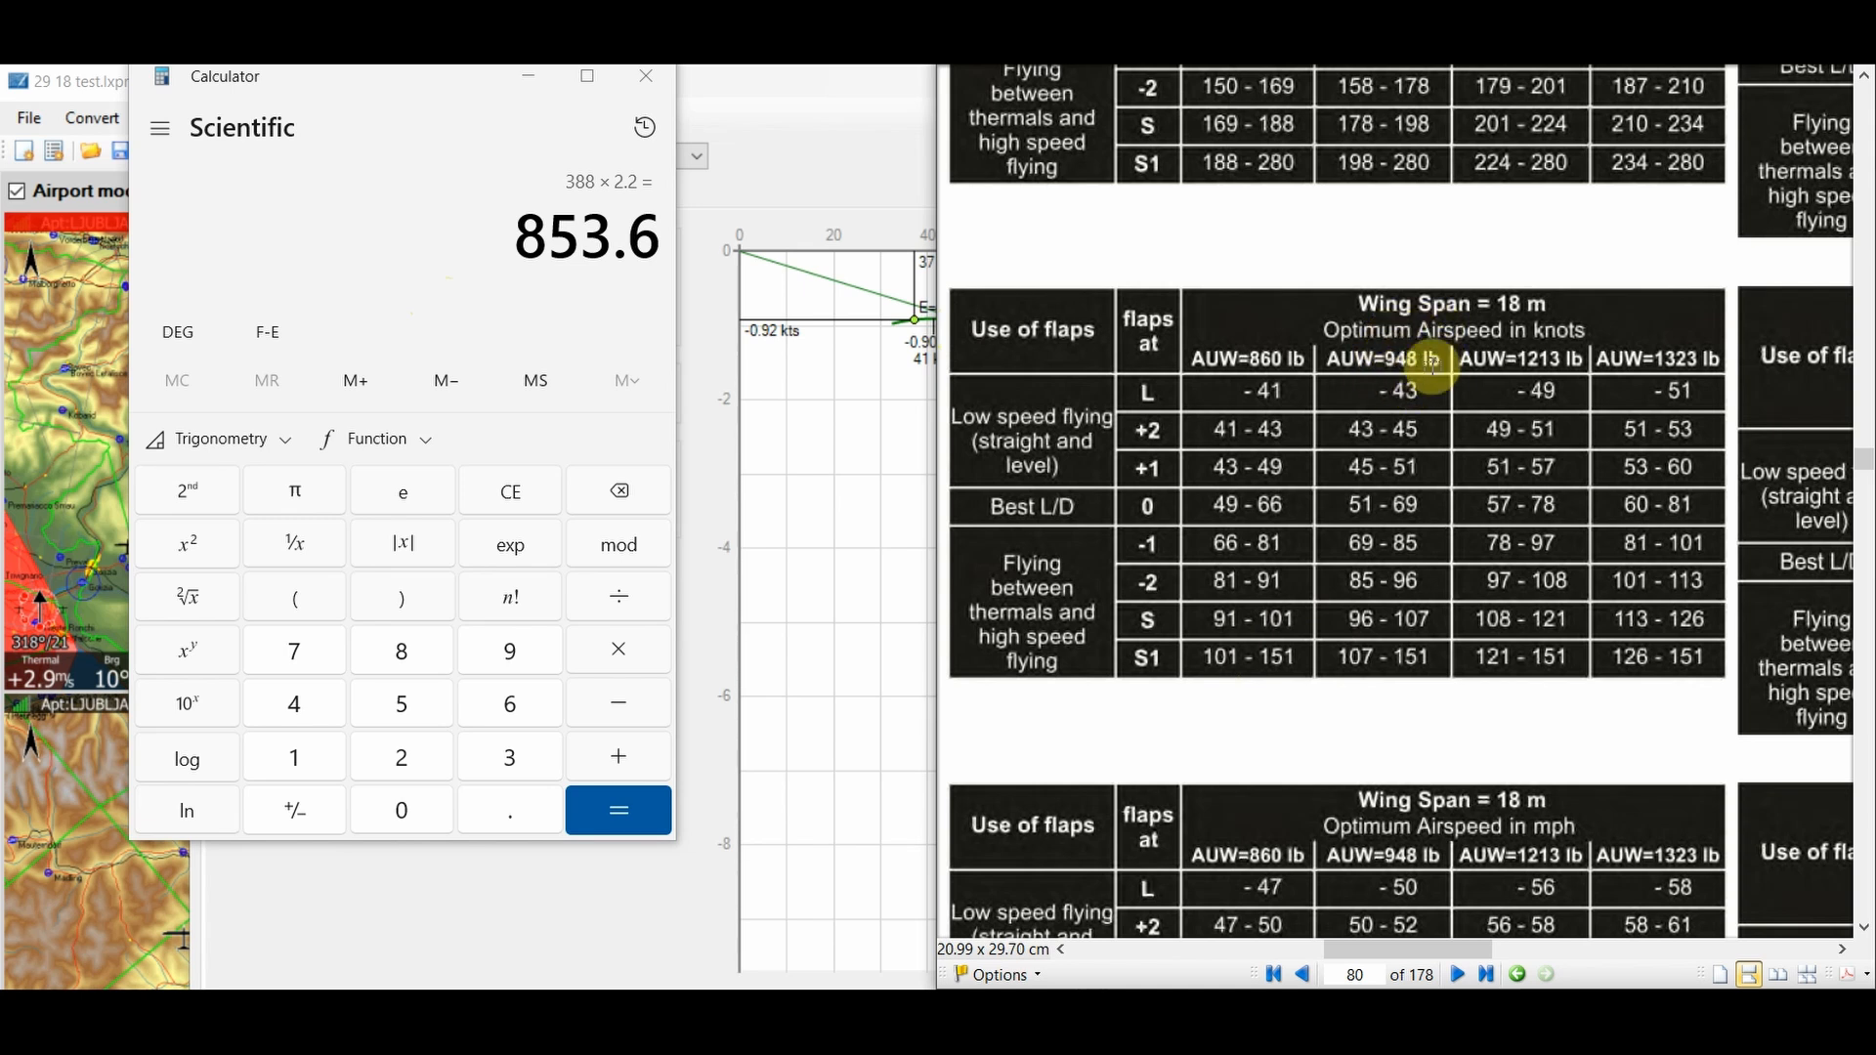
left_click(361, 193)
key("Escape")
type("948")
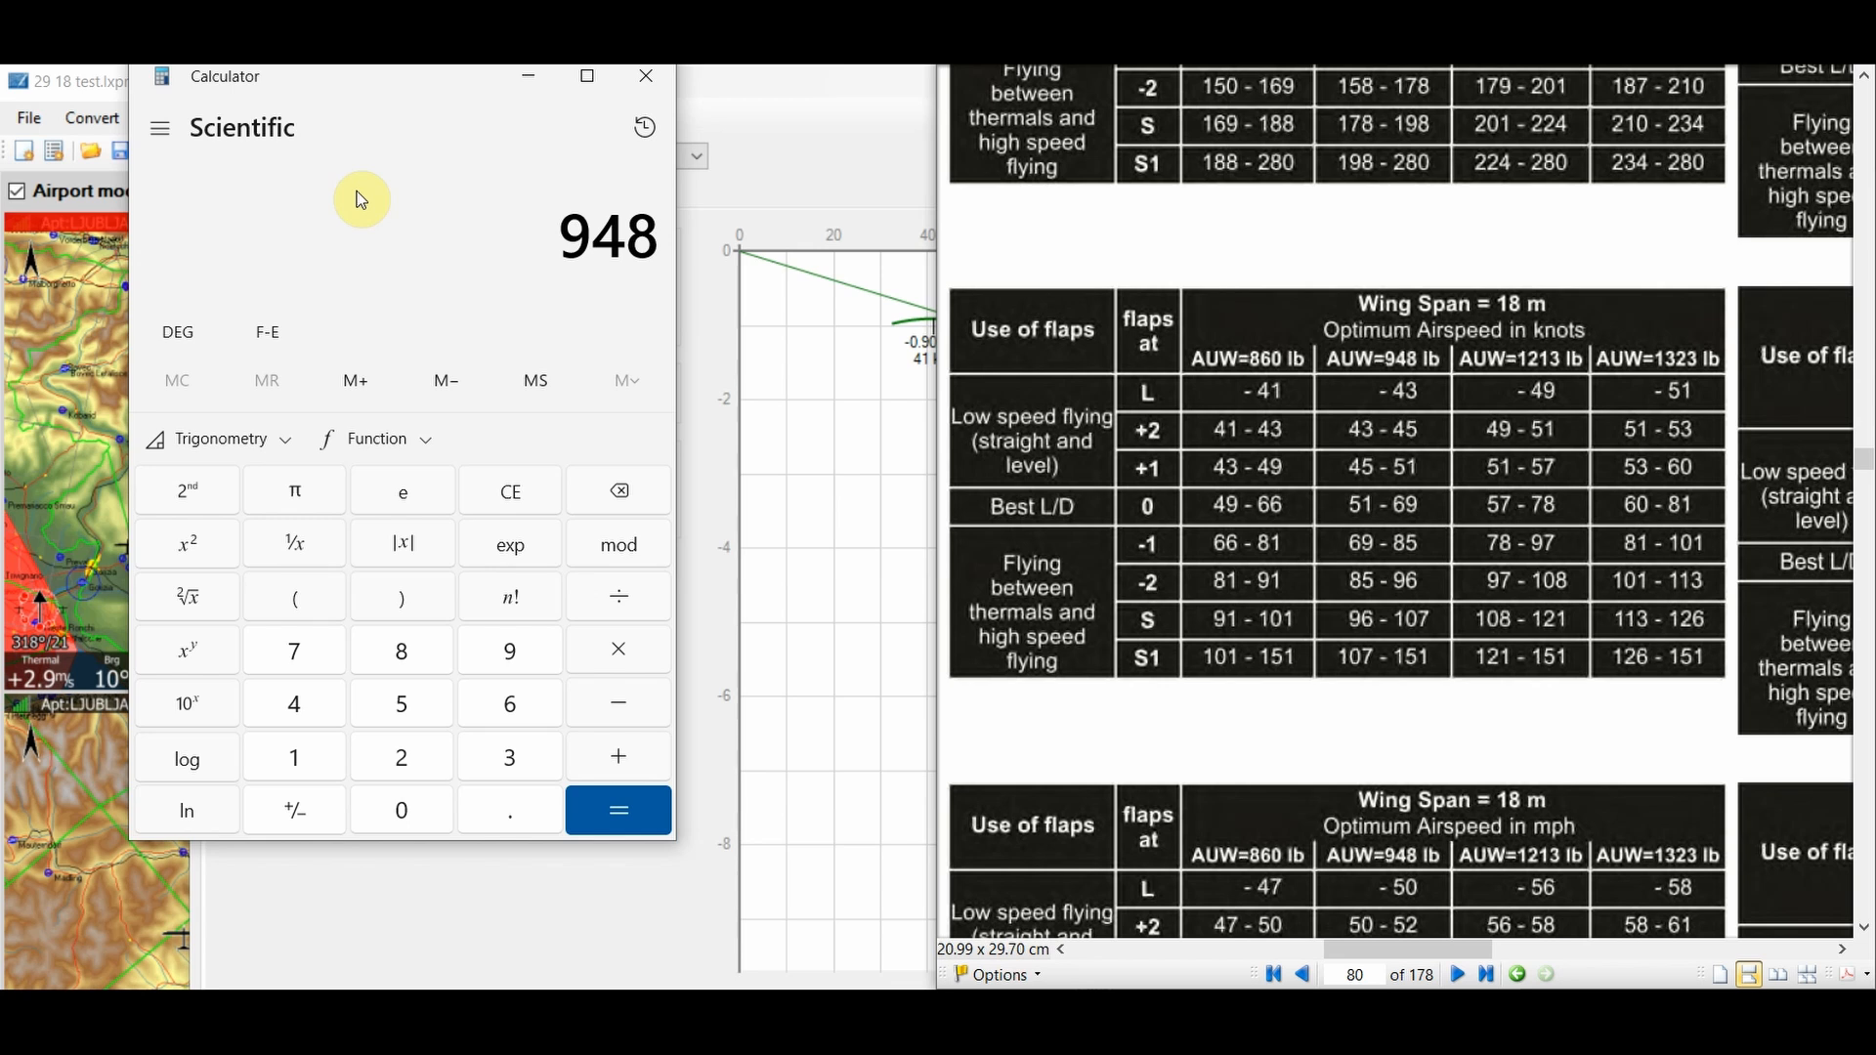
key("slash")
type("860")
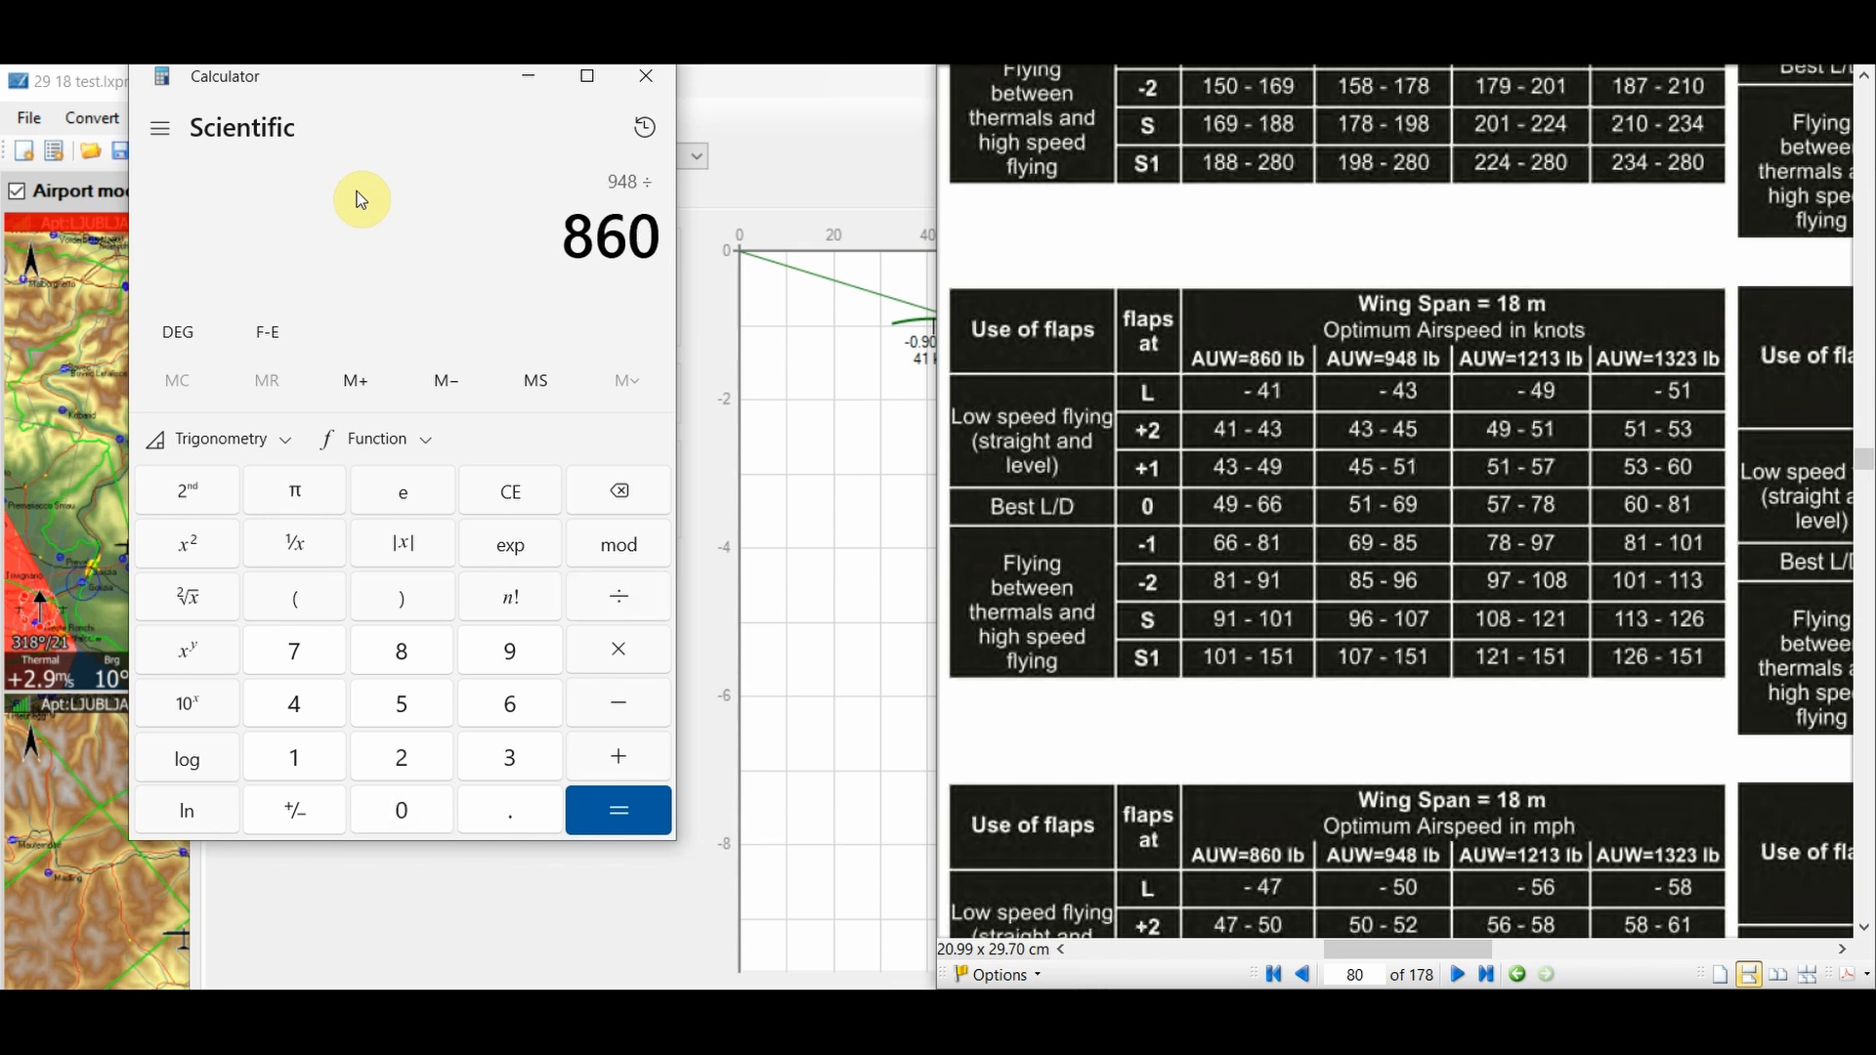
key("Return")
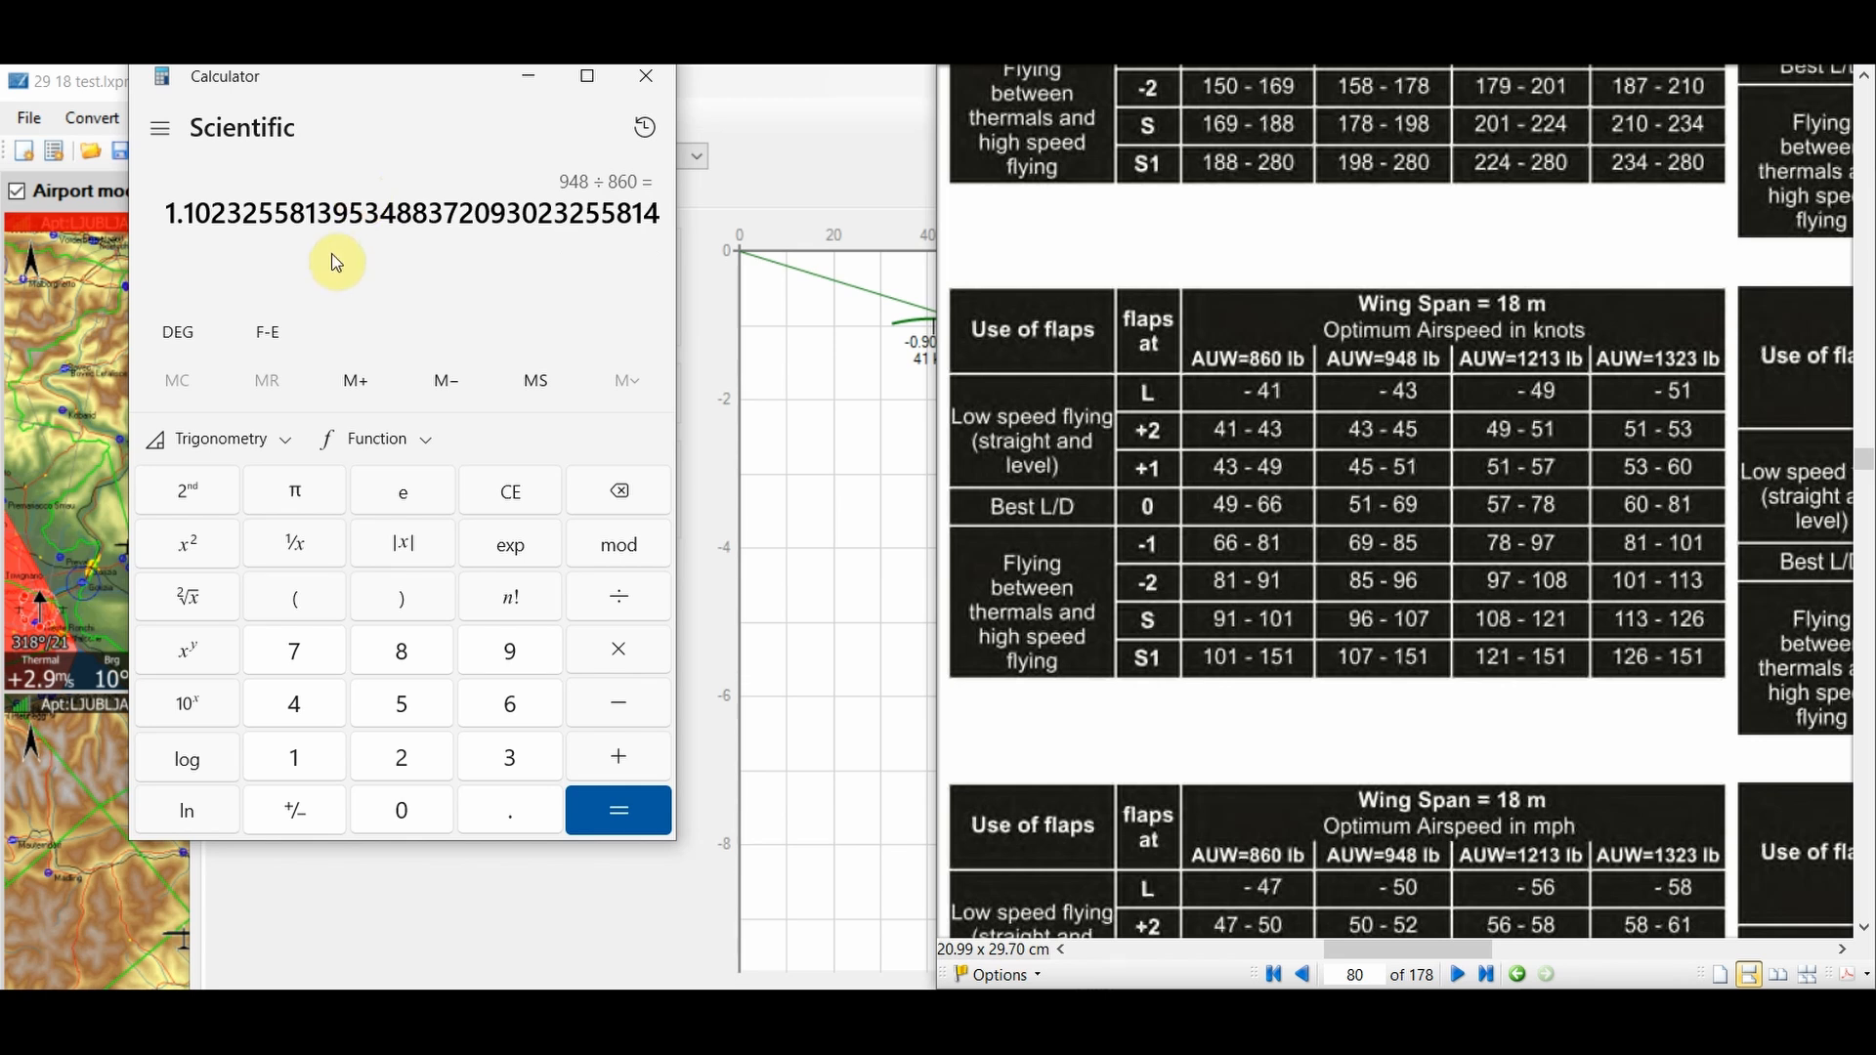
left_click(196, 600)
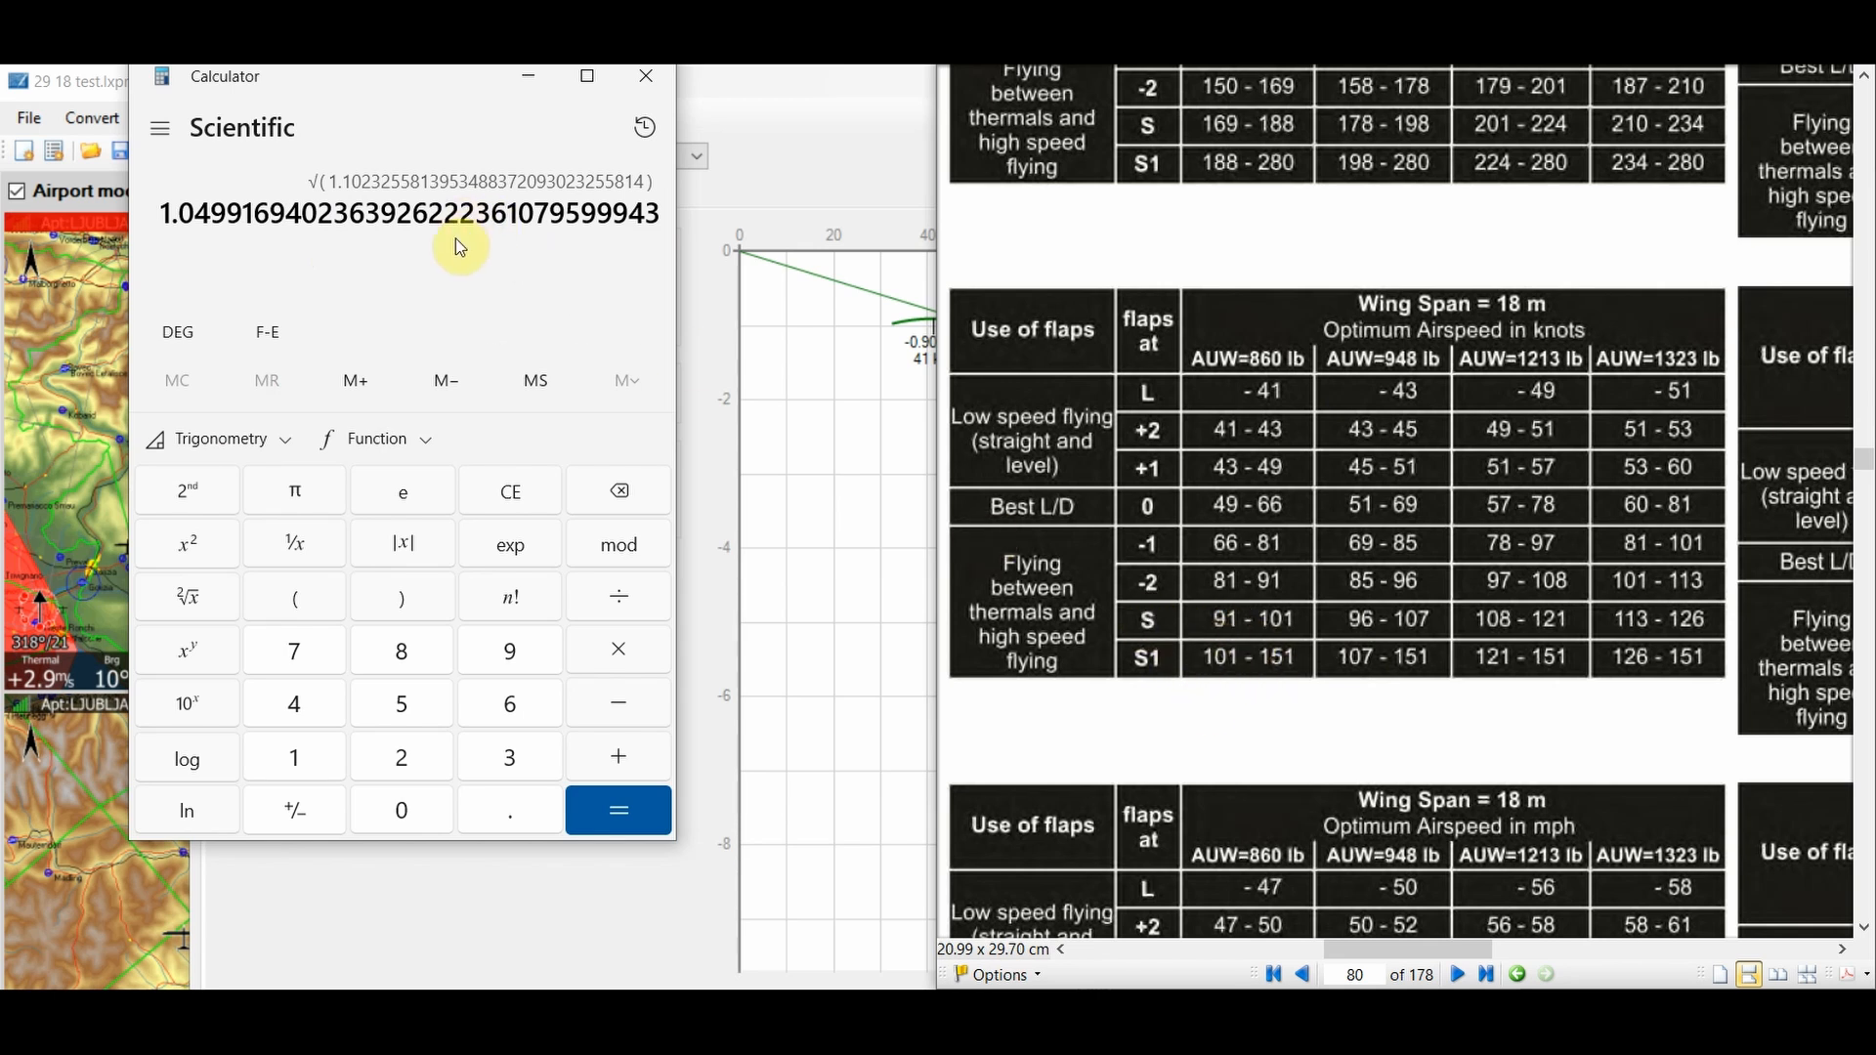
left_click(631, 647)
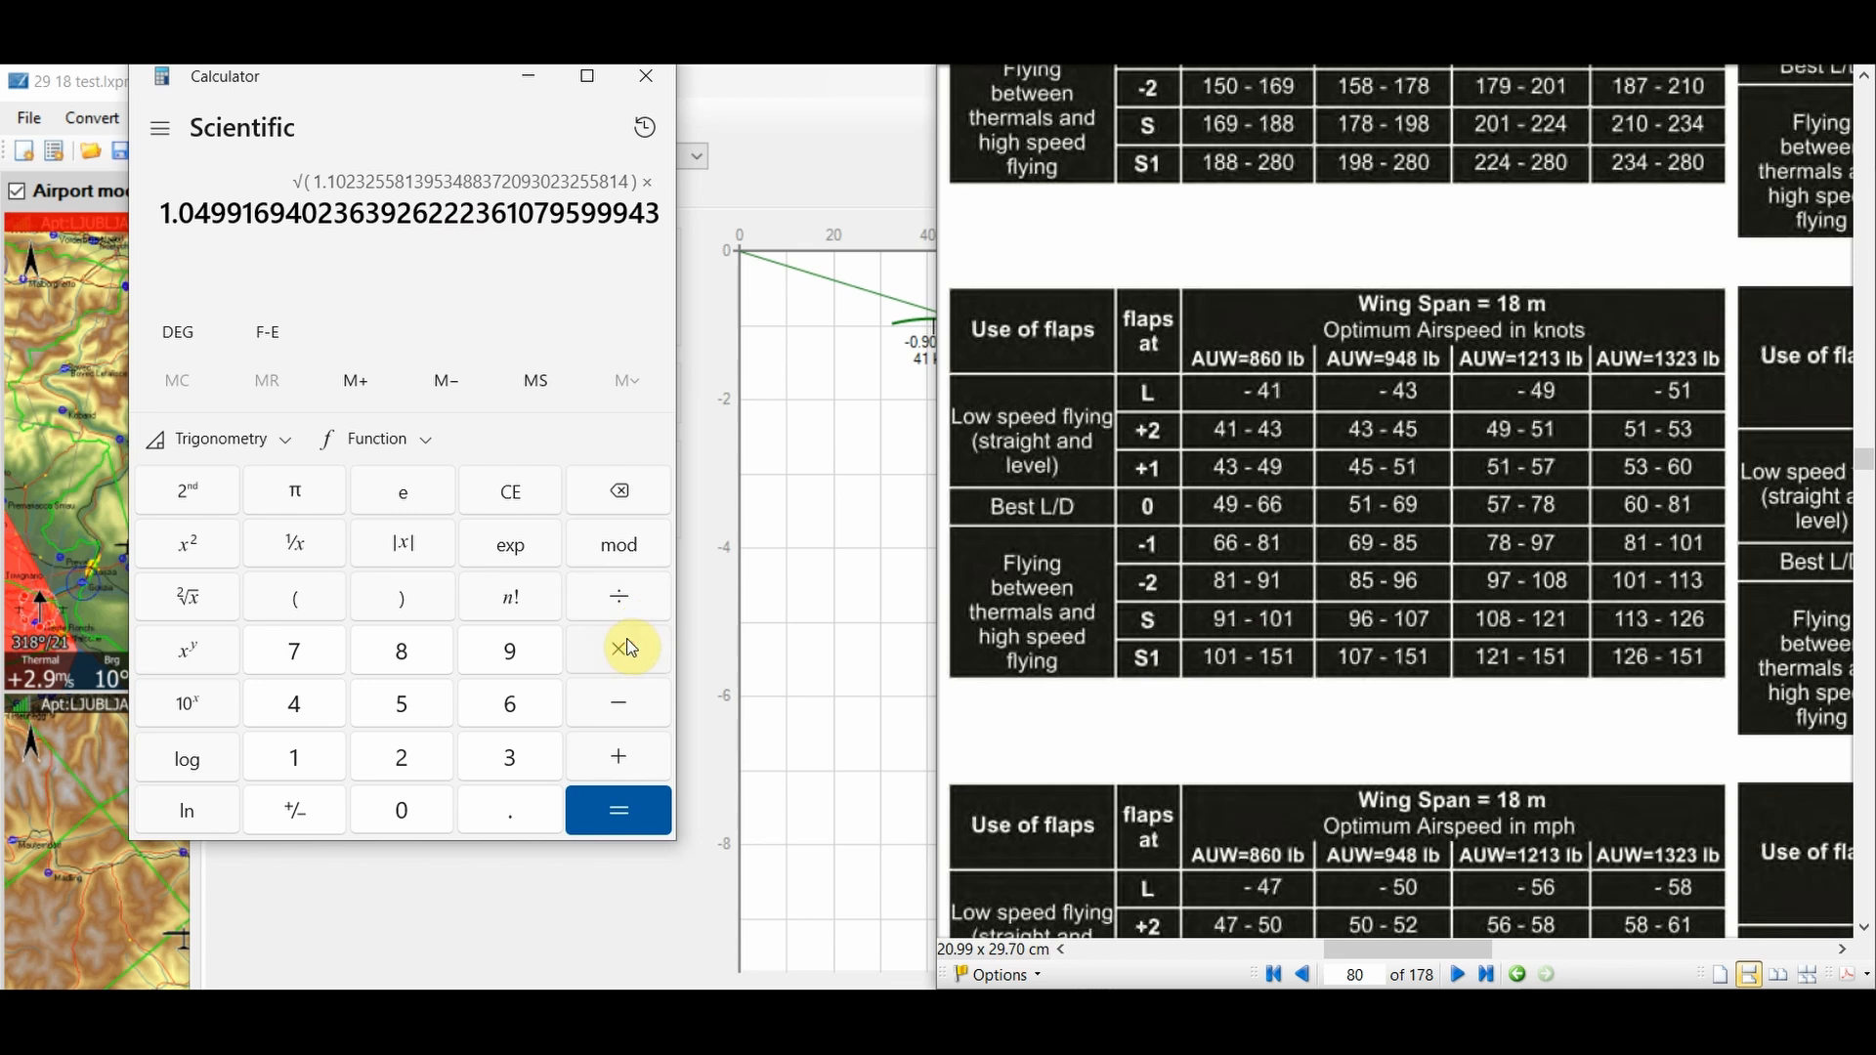
type("101")
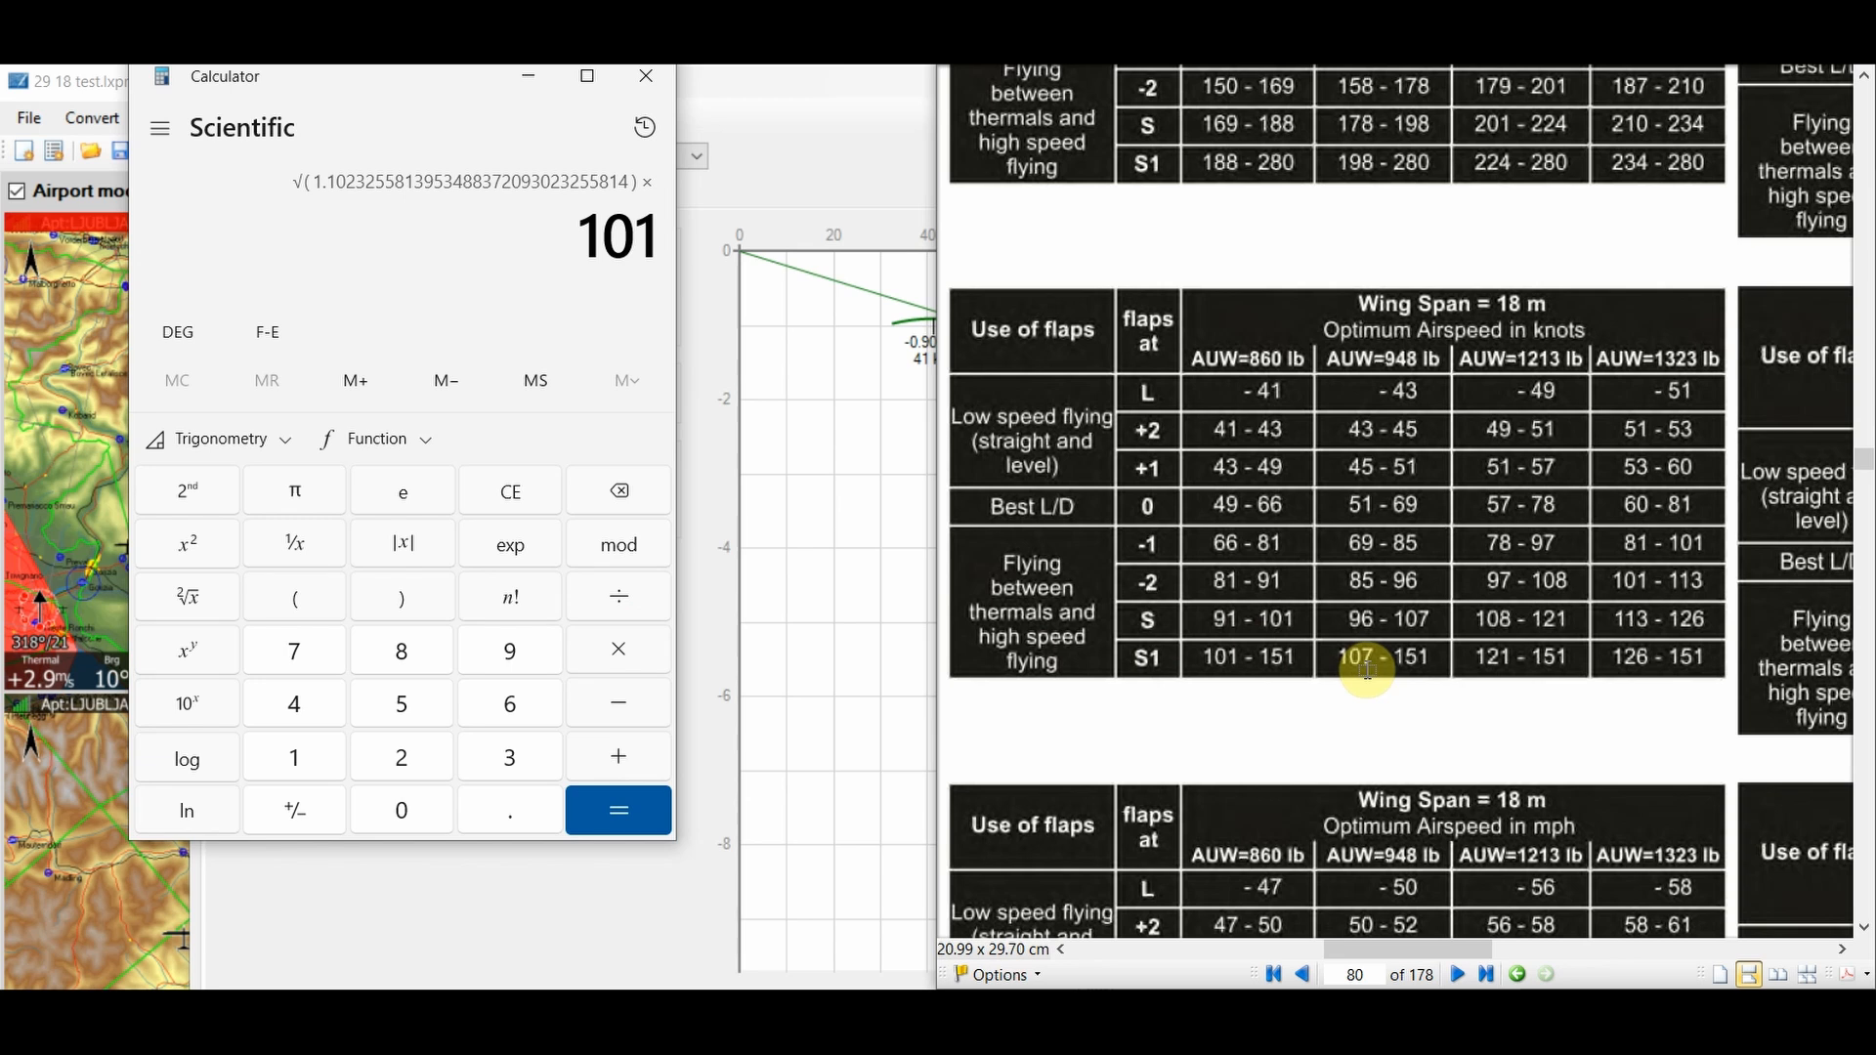
left_click(615, 809)
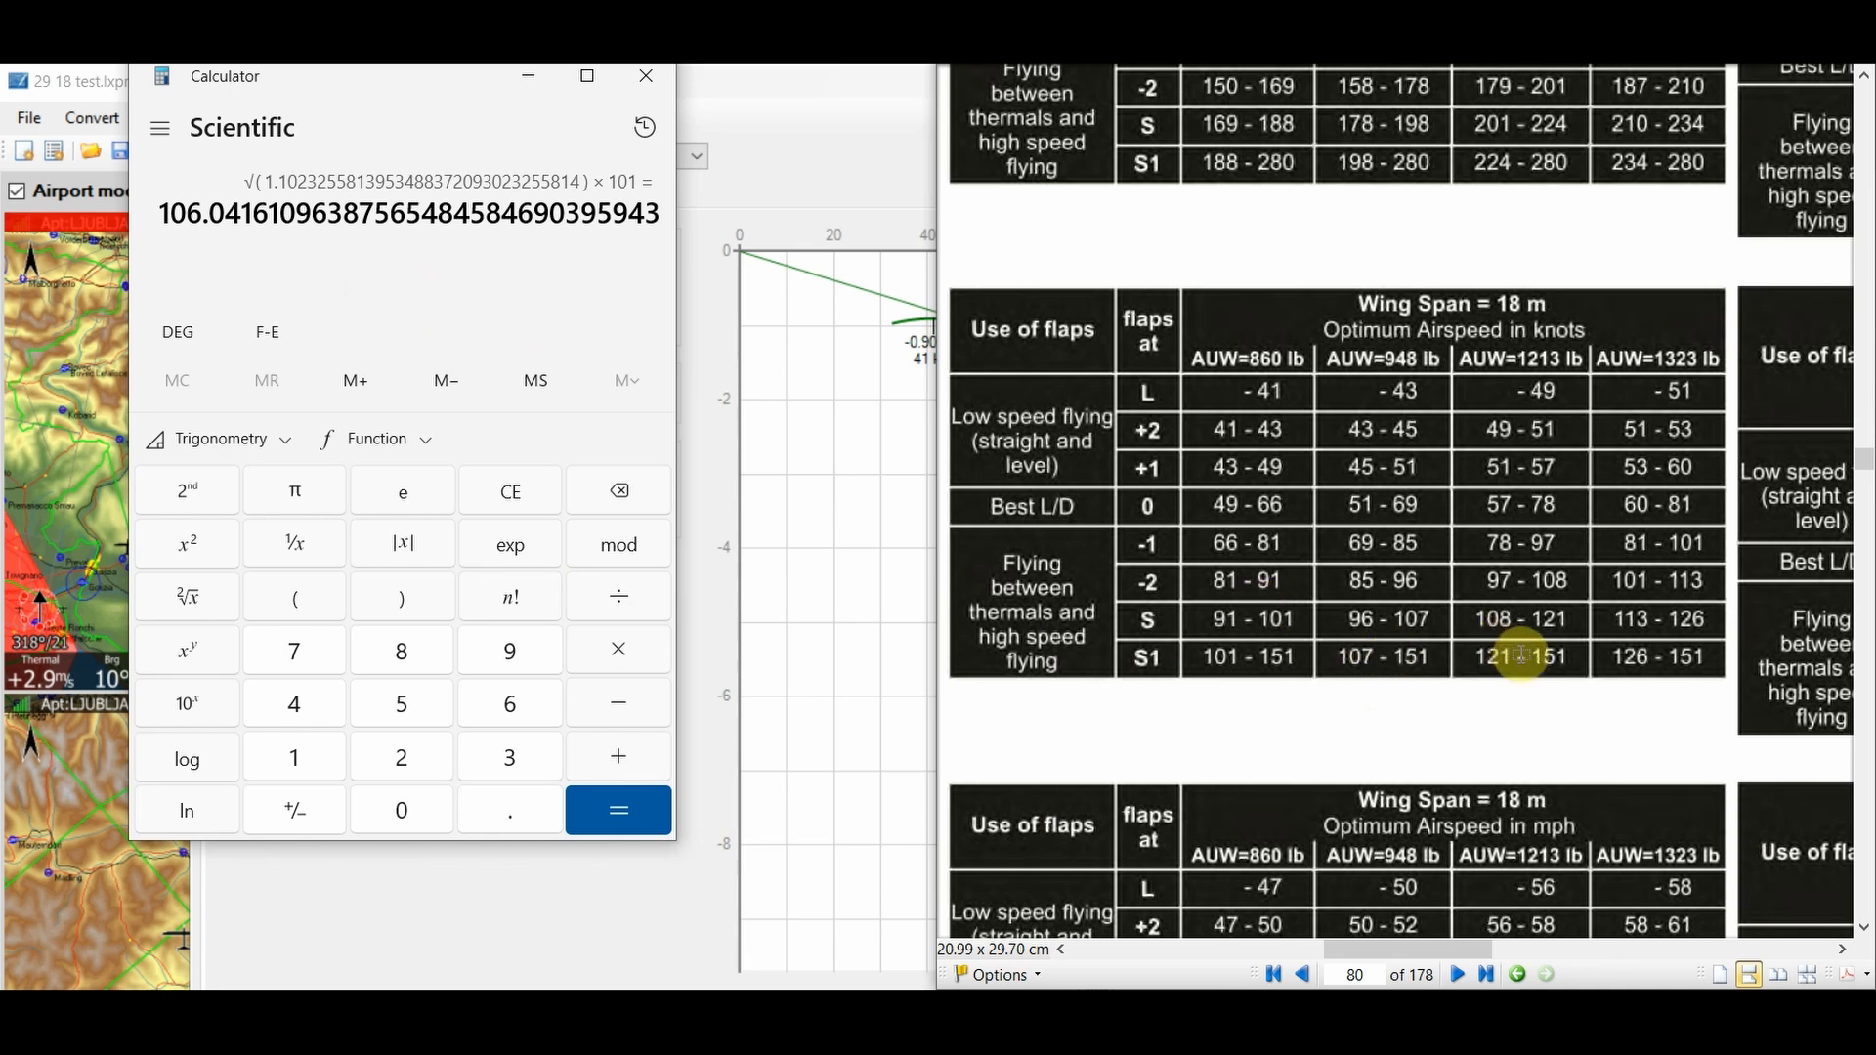
- Calculate the square root of 1213 ÷ 948, multiplied by 107, to check the S1 flap speed at 1213 lb
type("1,21")
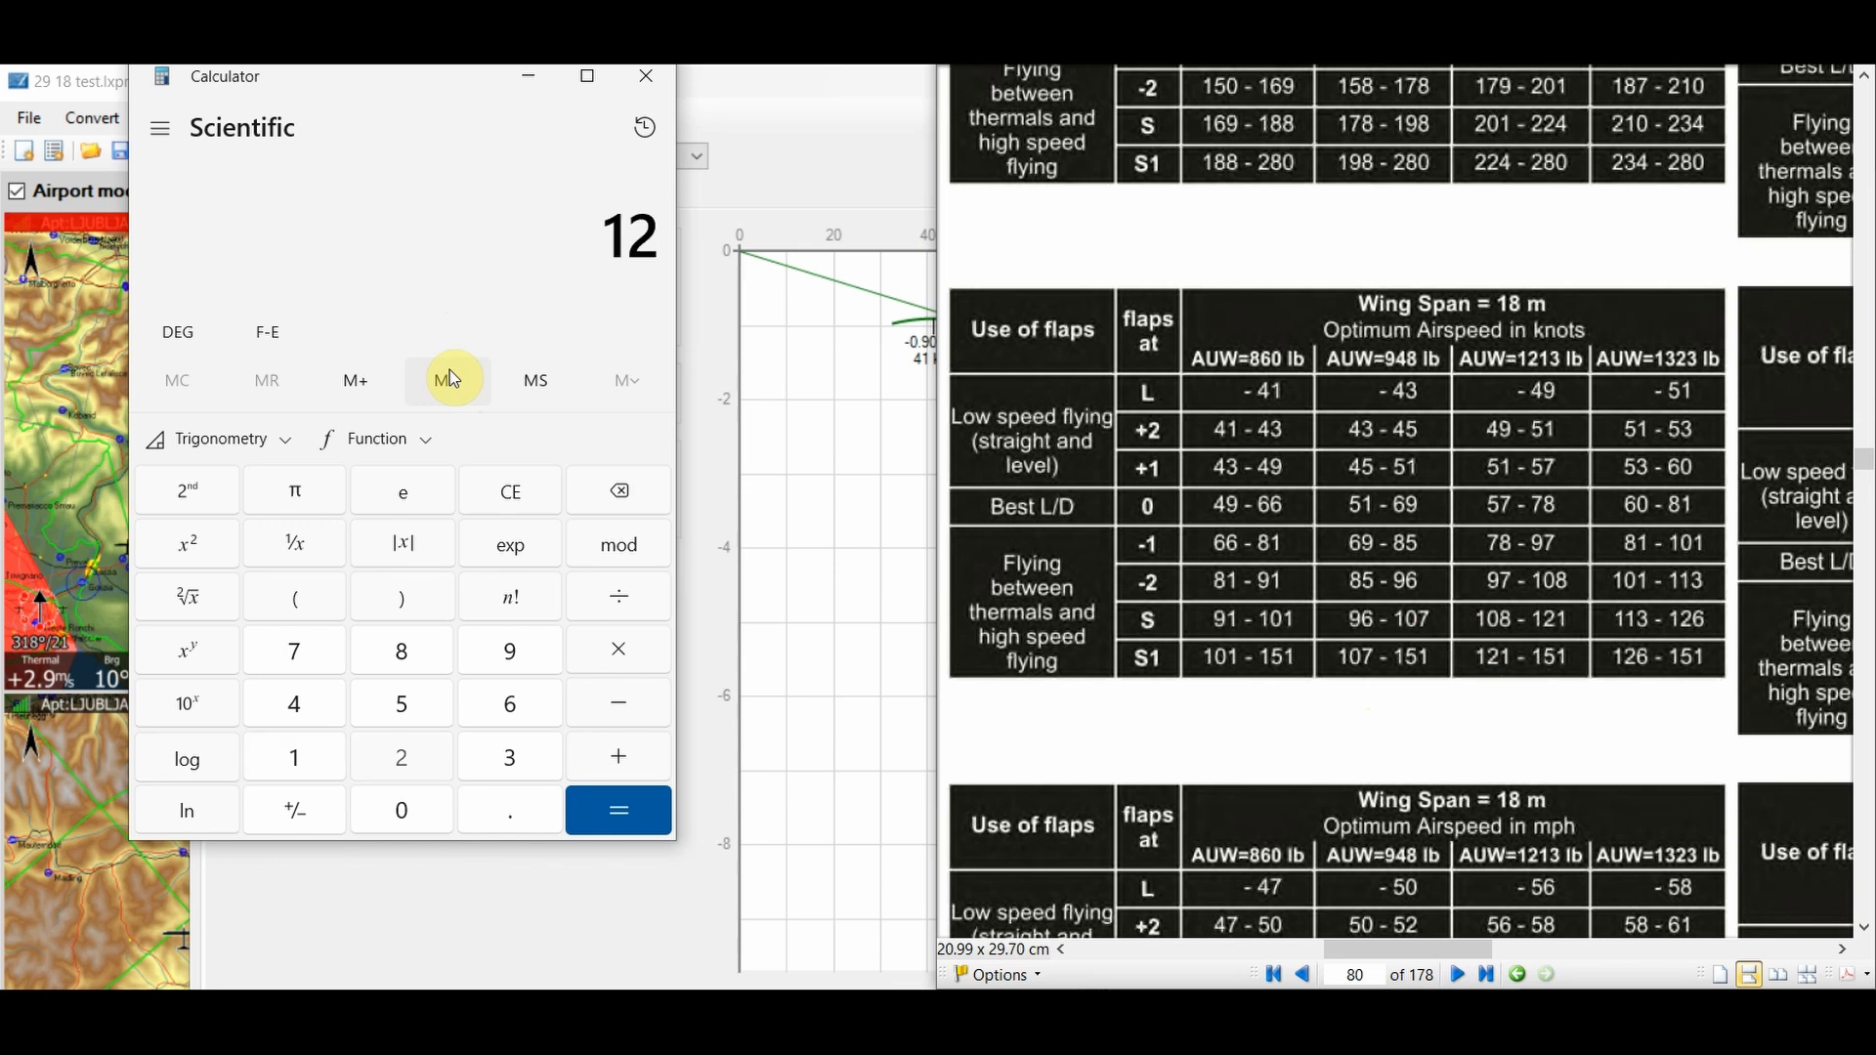
type("3")
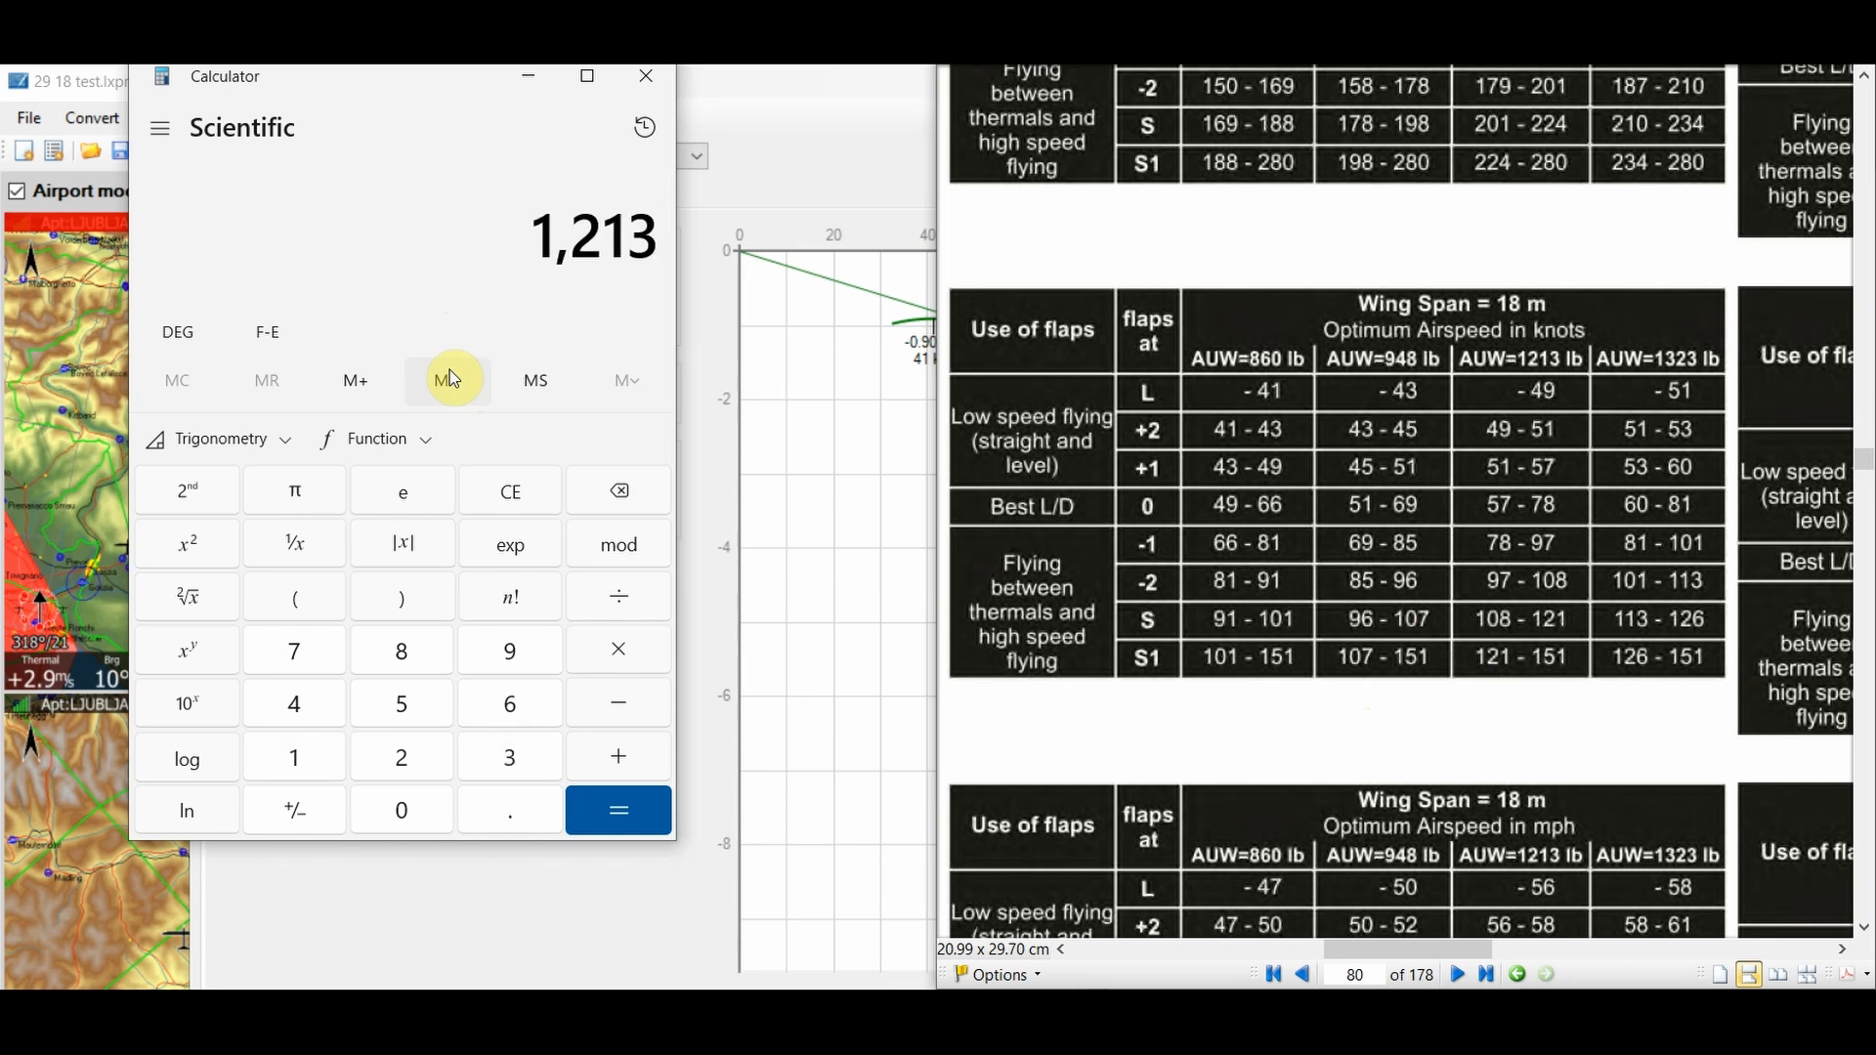
key("slash")
type("948")
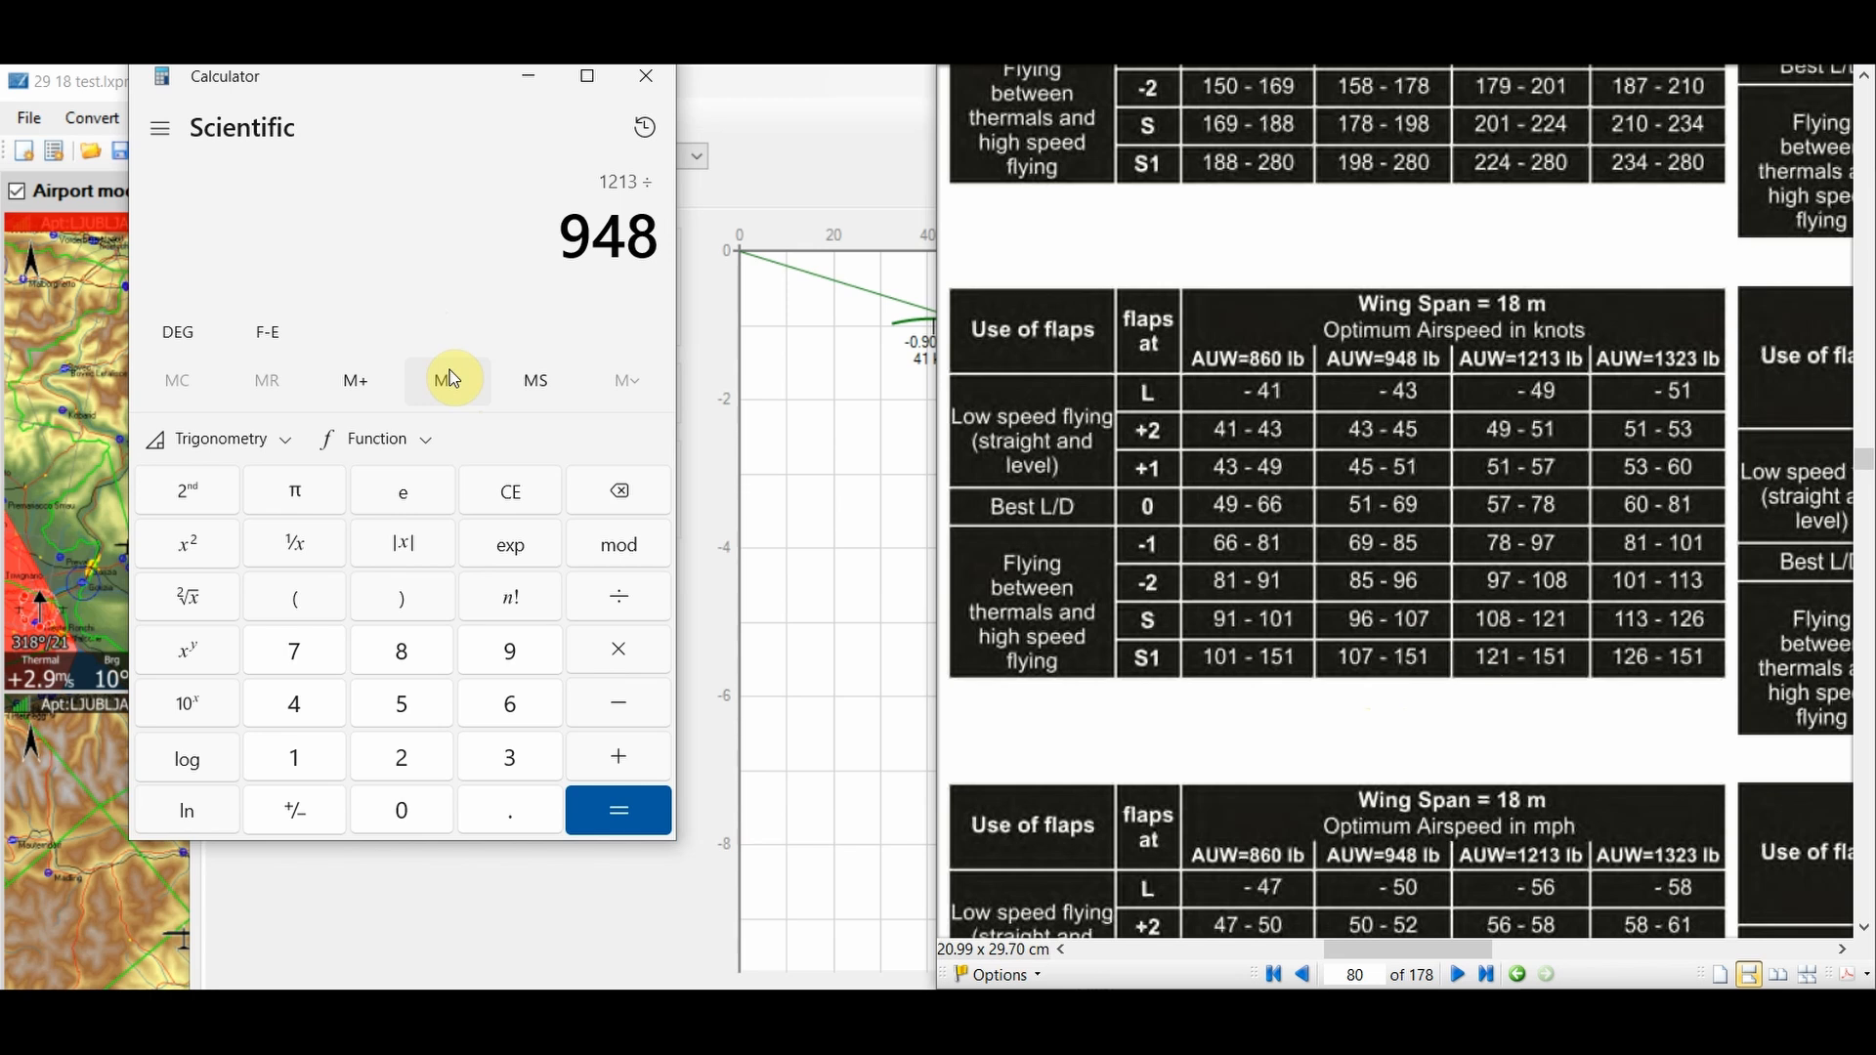
key("Return")
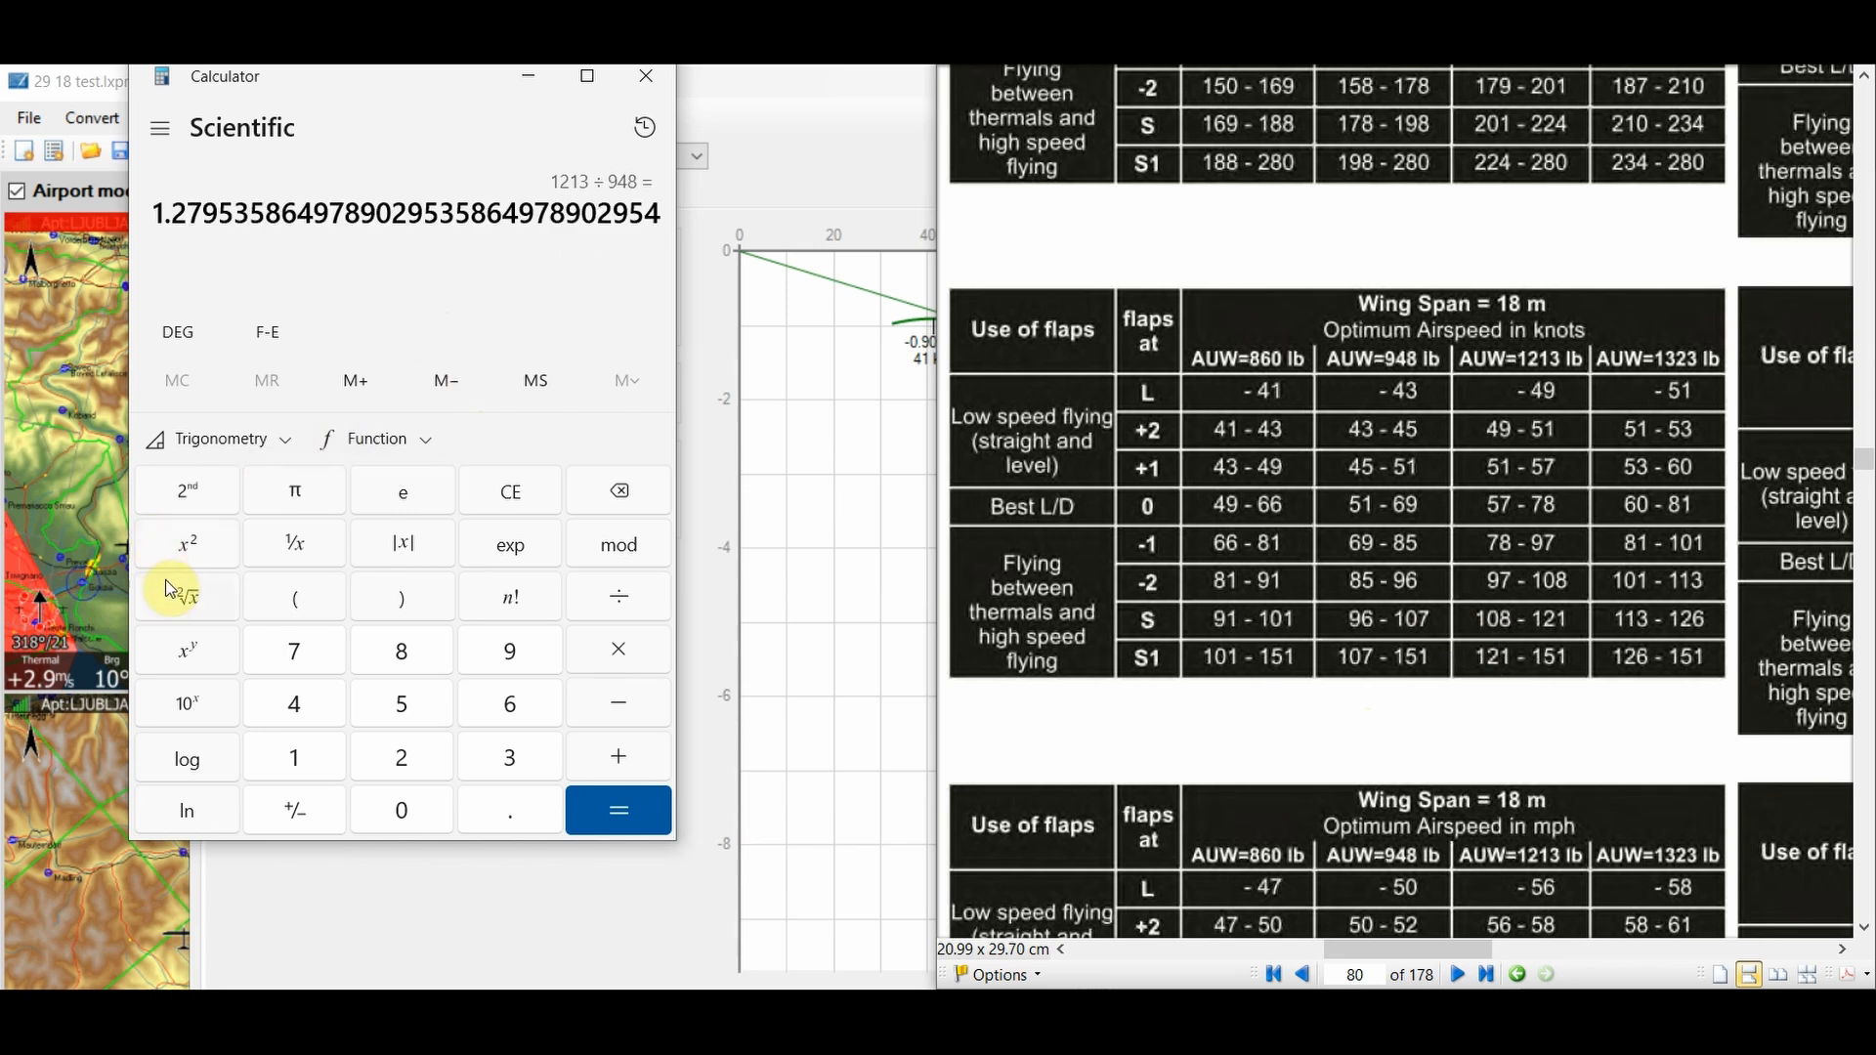
left_click(191, 600)
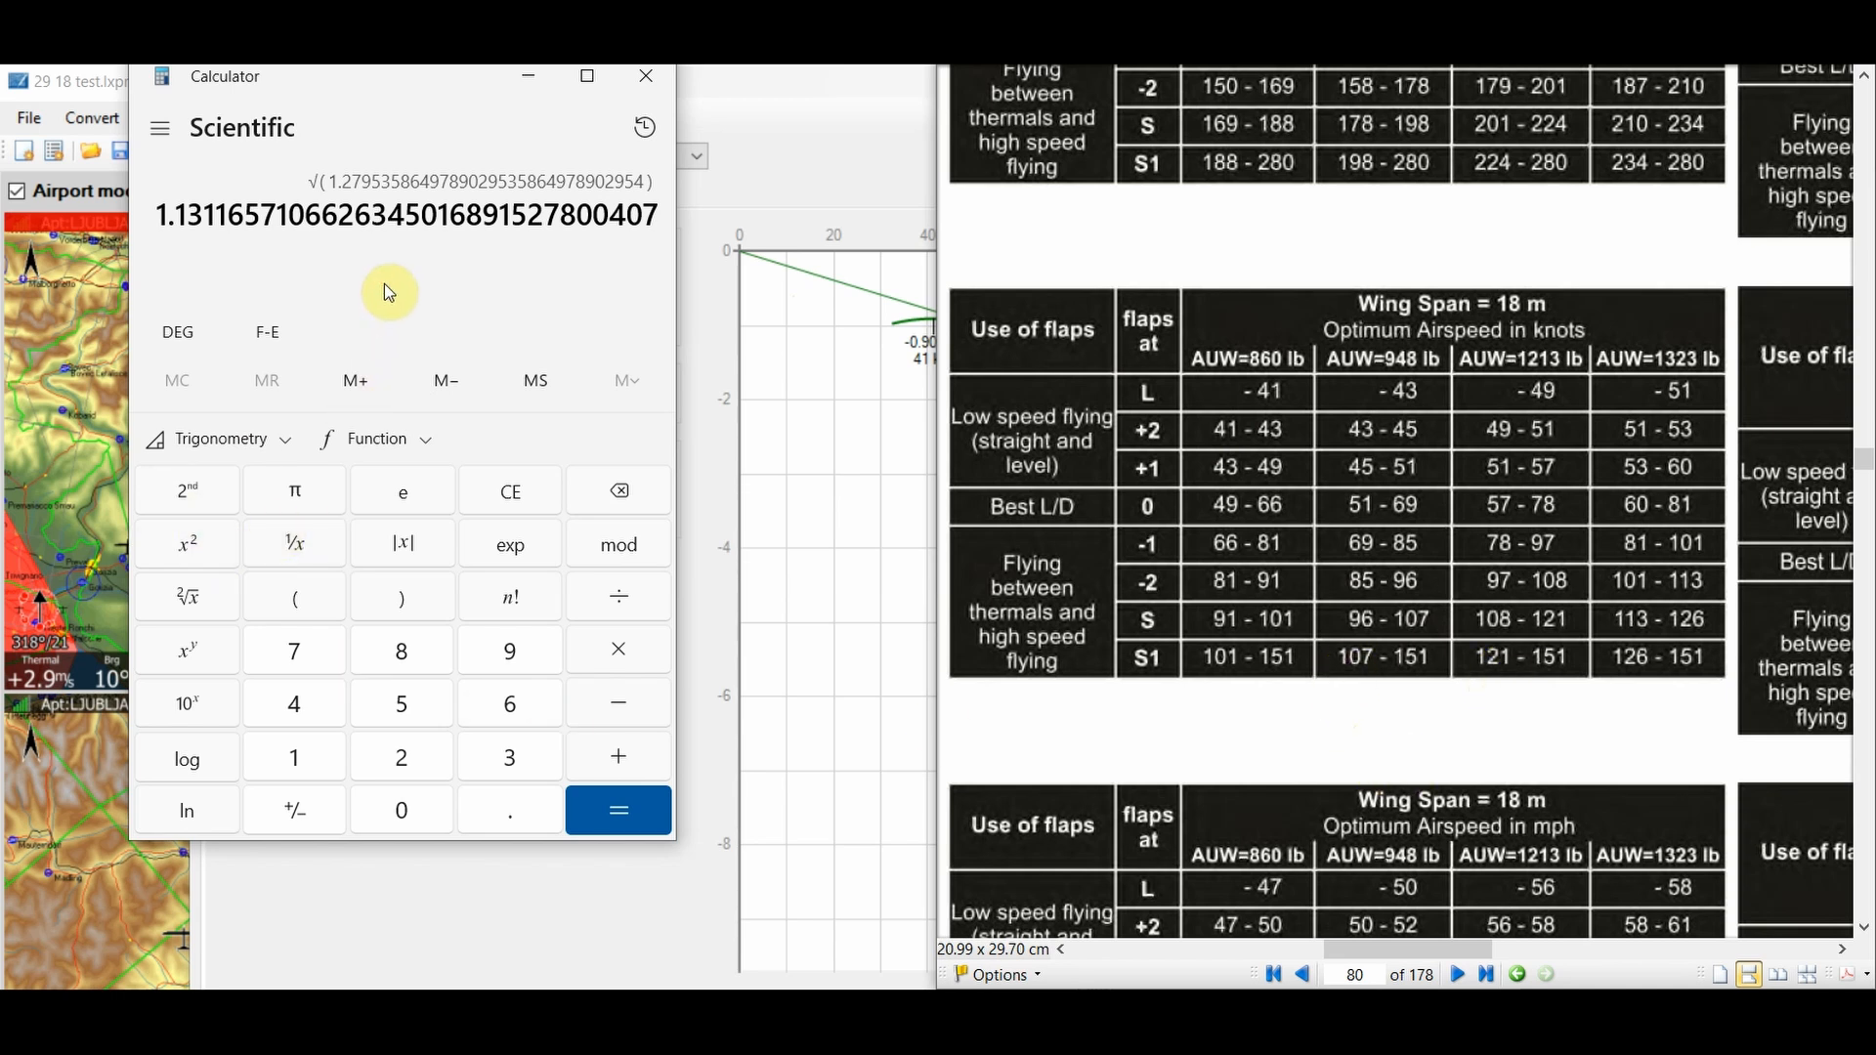
type("*107")
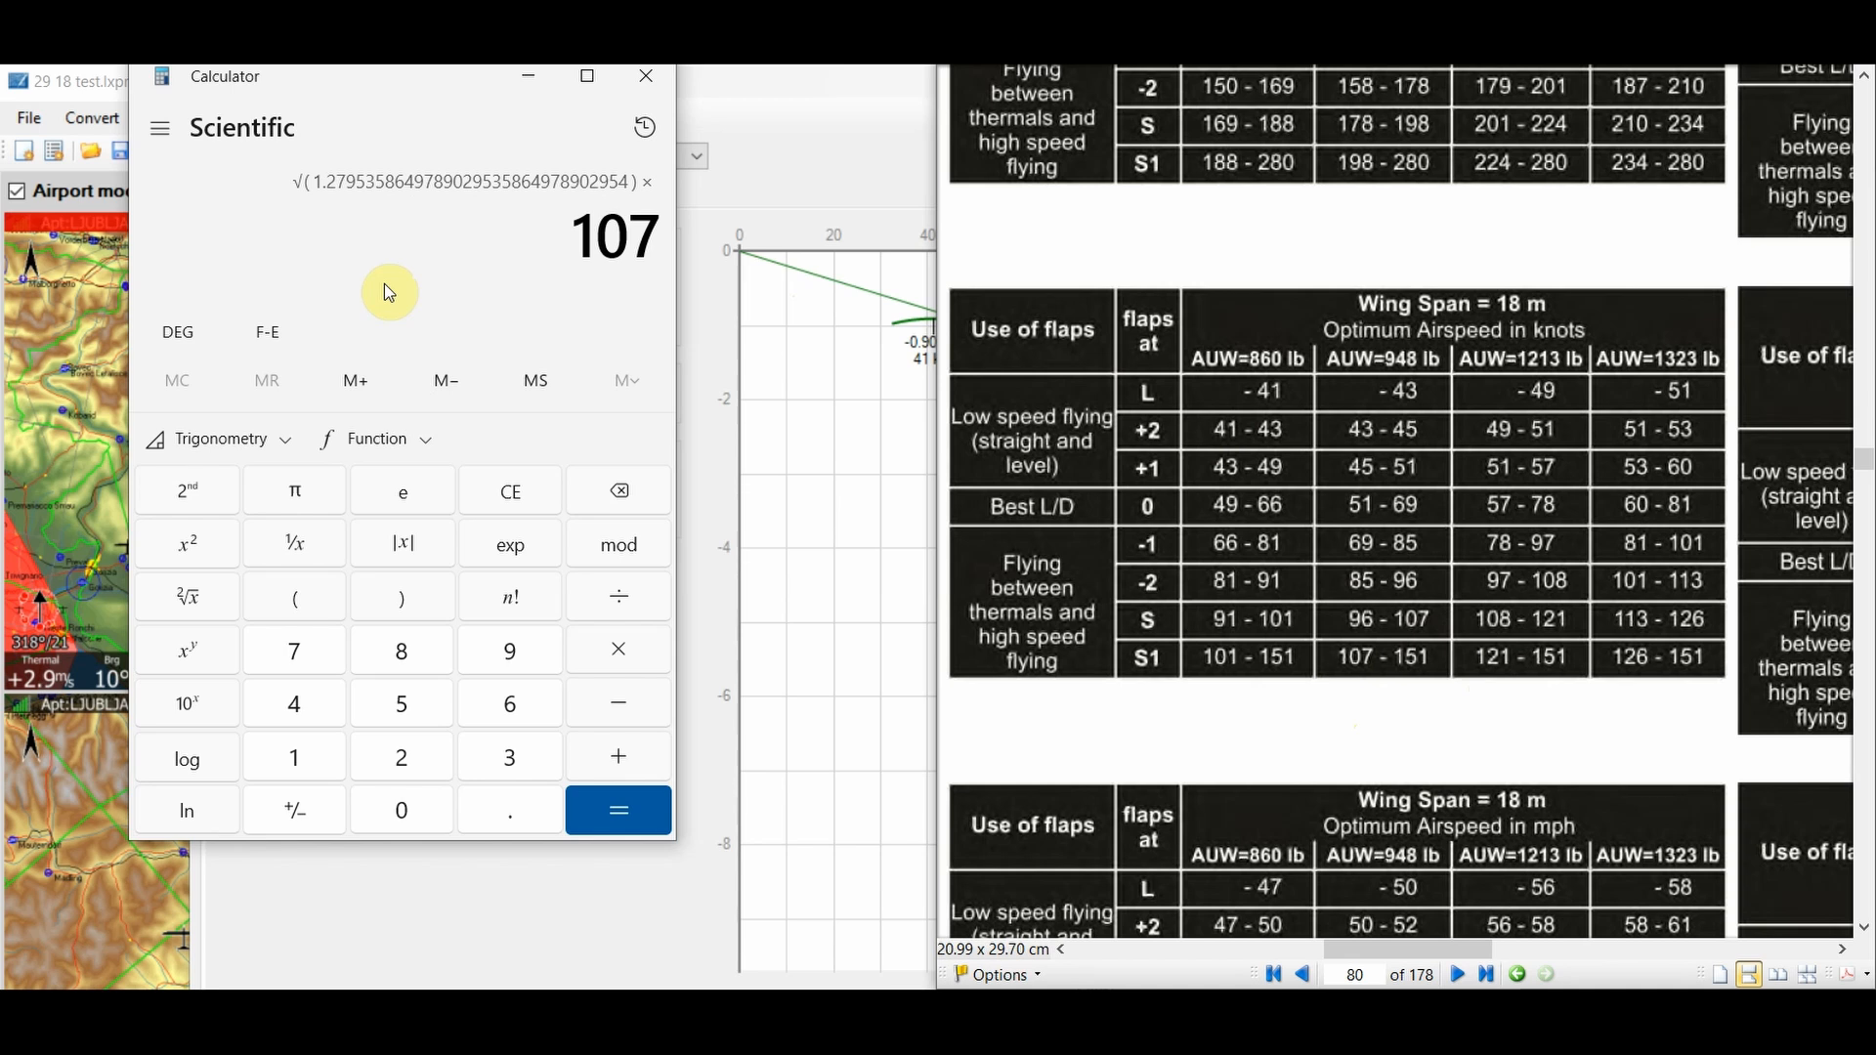
key("Return")
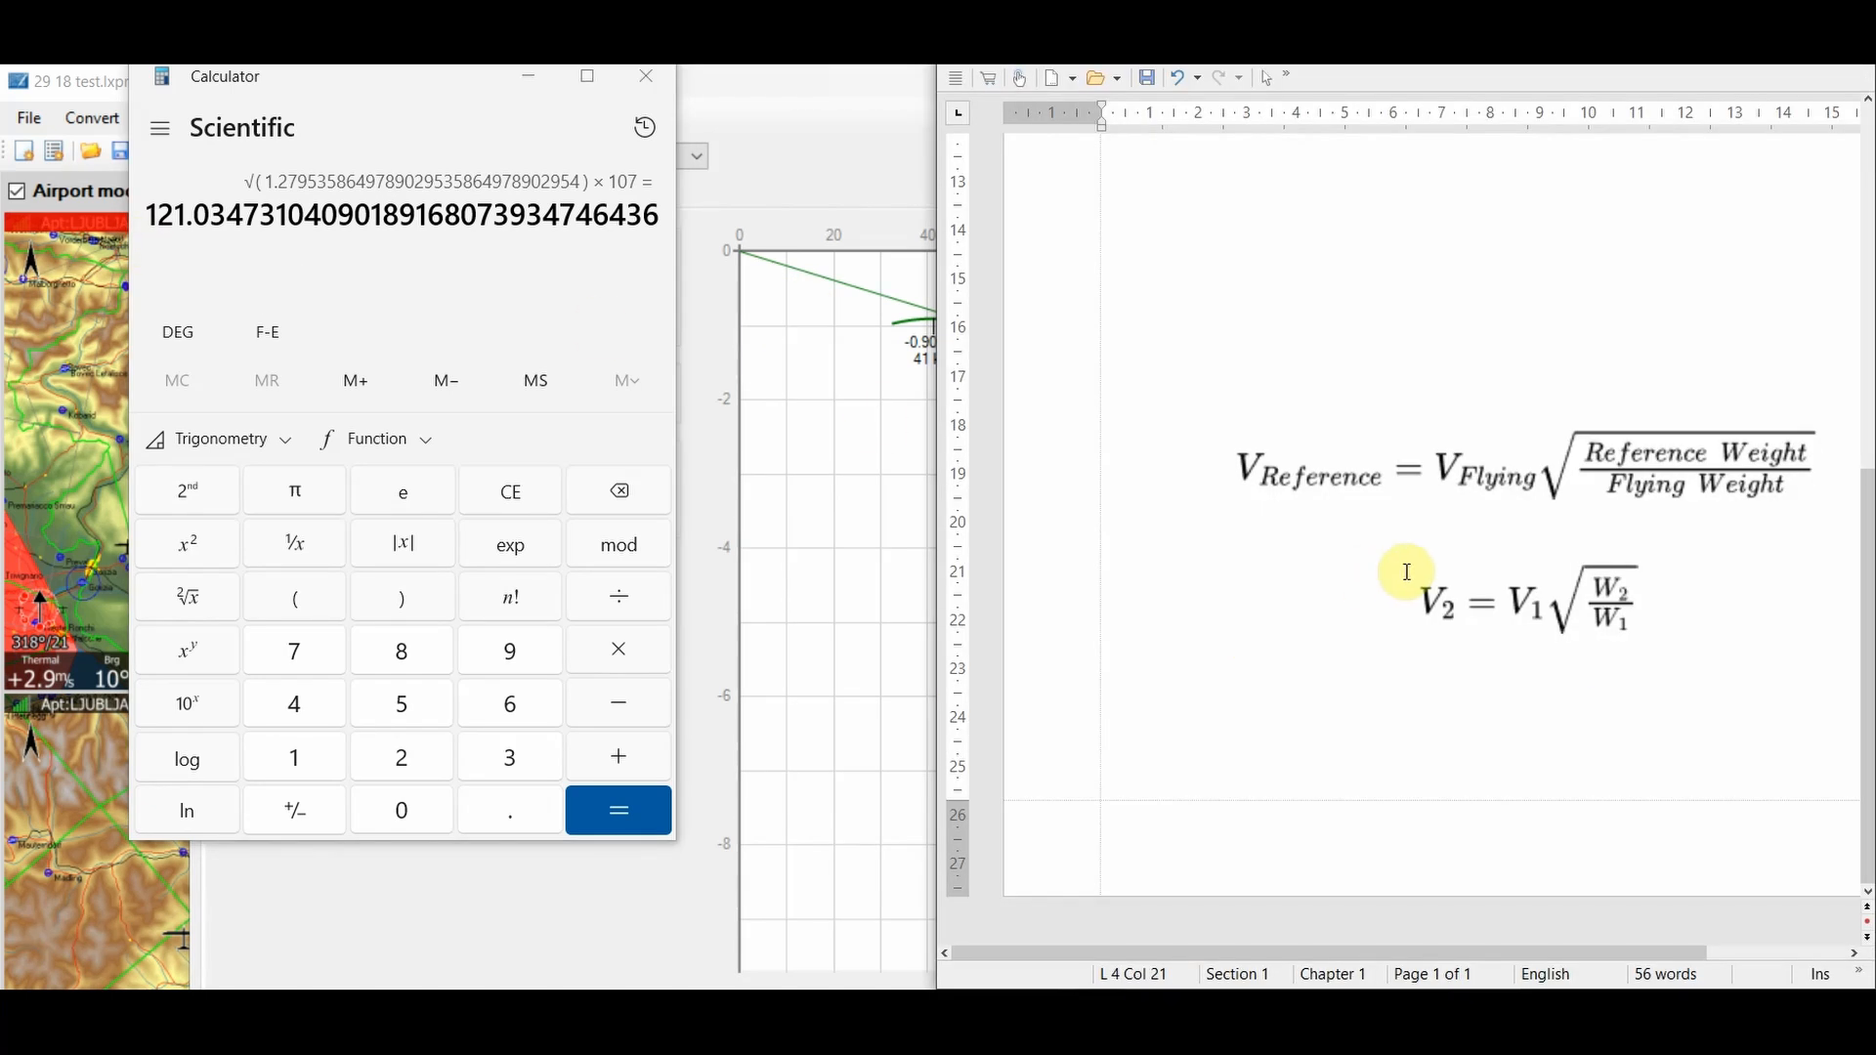
- Review the reference speed and V2 formulas in the equation document, and open the Flap Speed Chart document
left_click(1418, 565)
left_click(1337, 704)
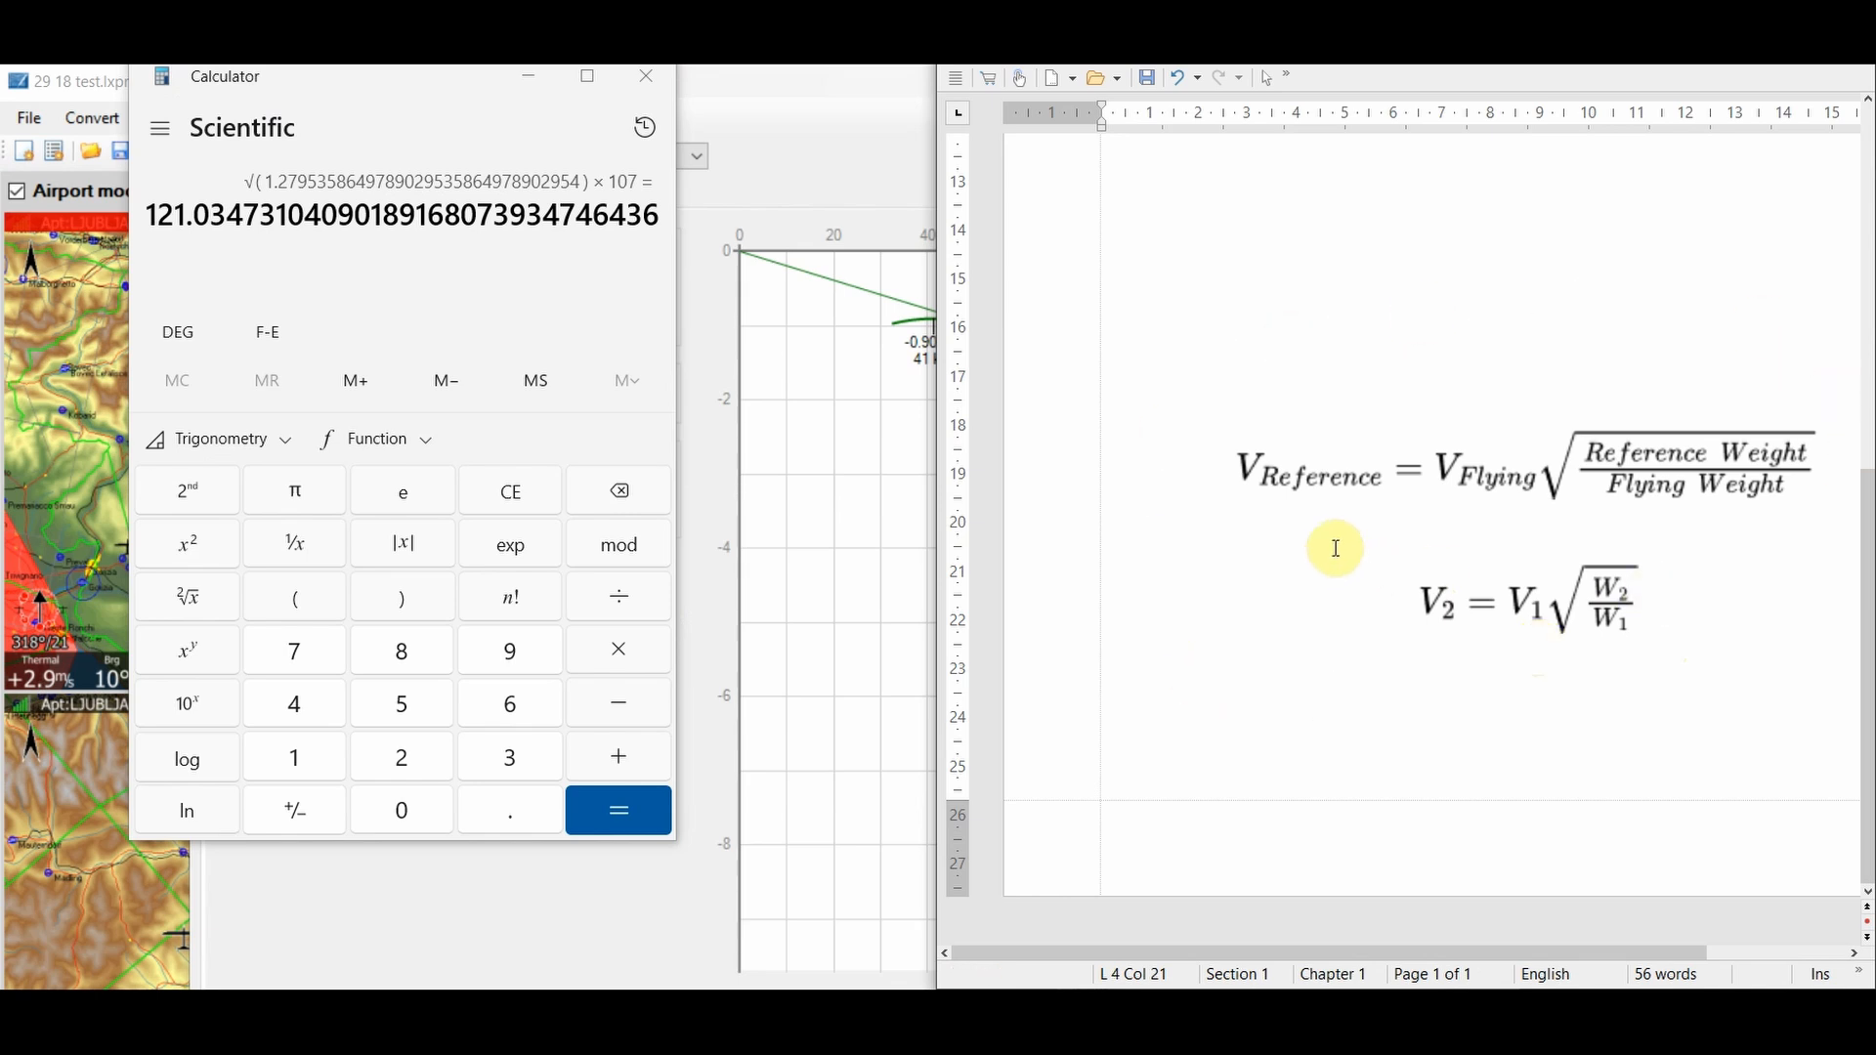
left_click(1265, 478)
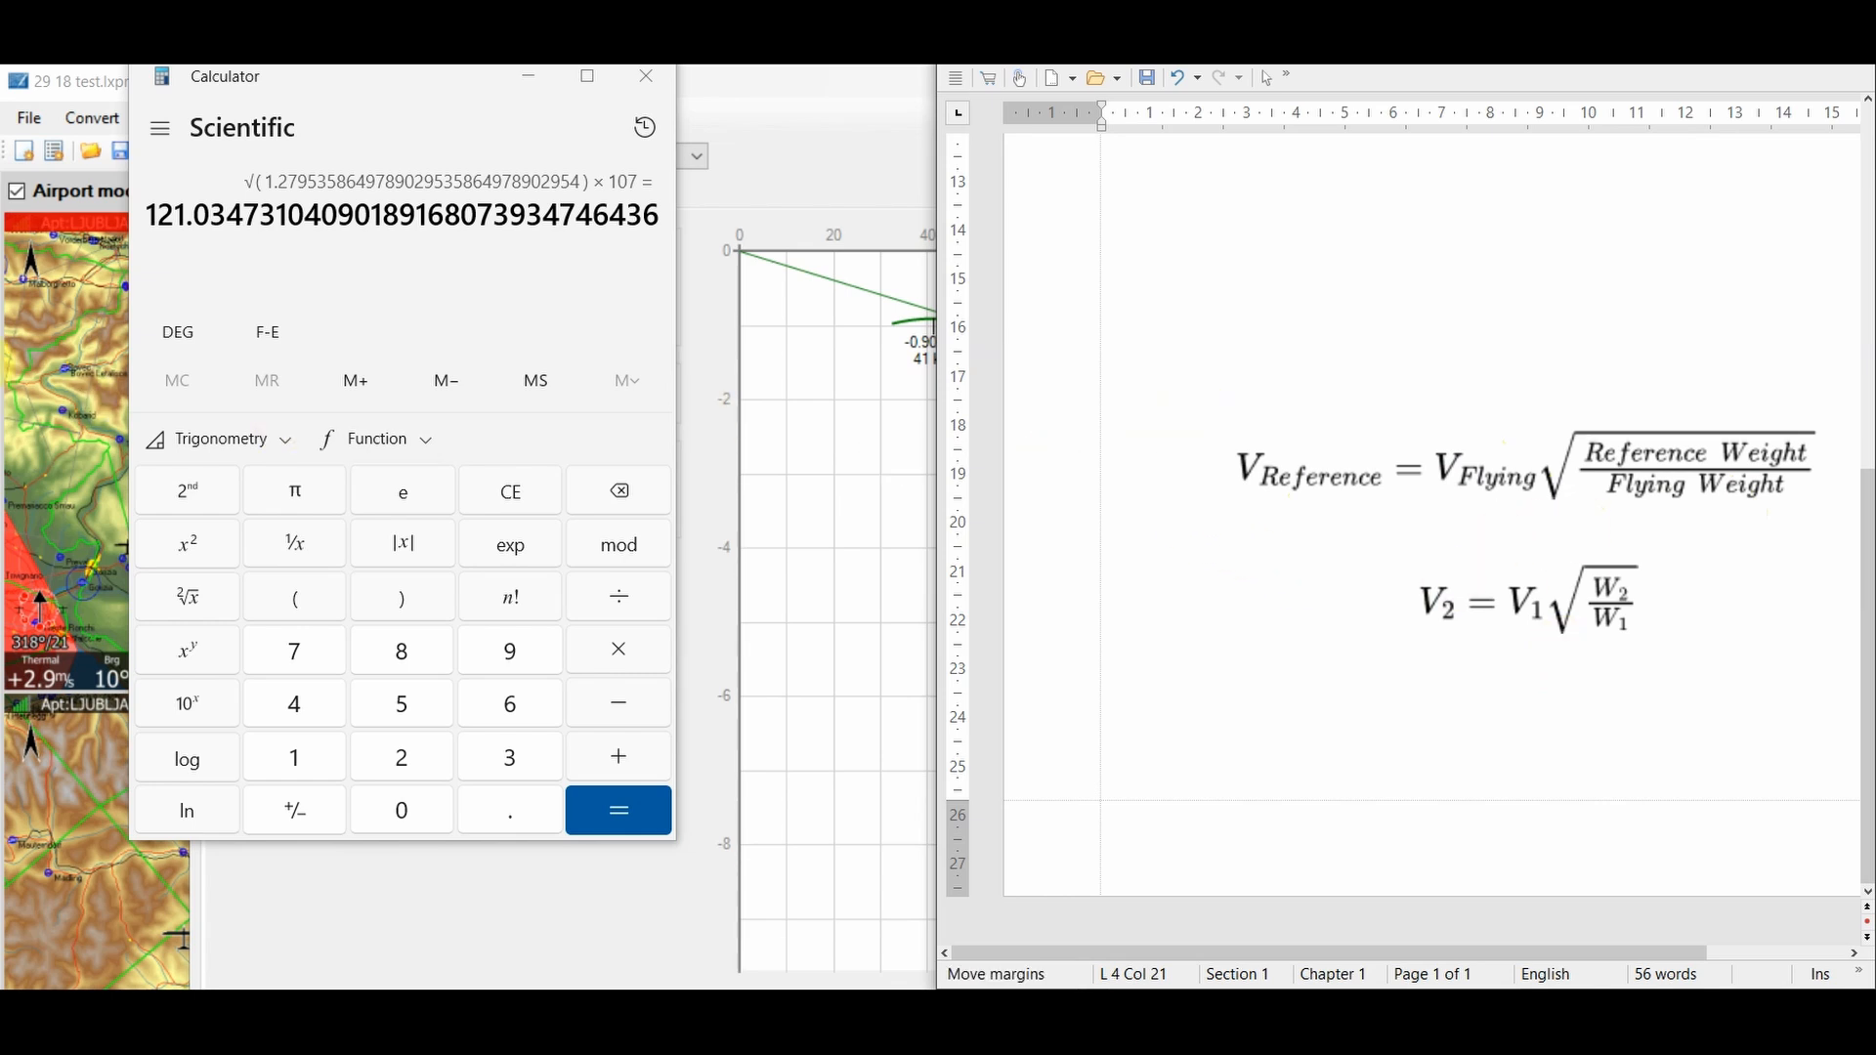
mouse_move(2, 377)
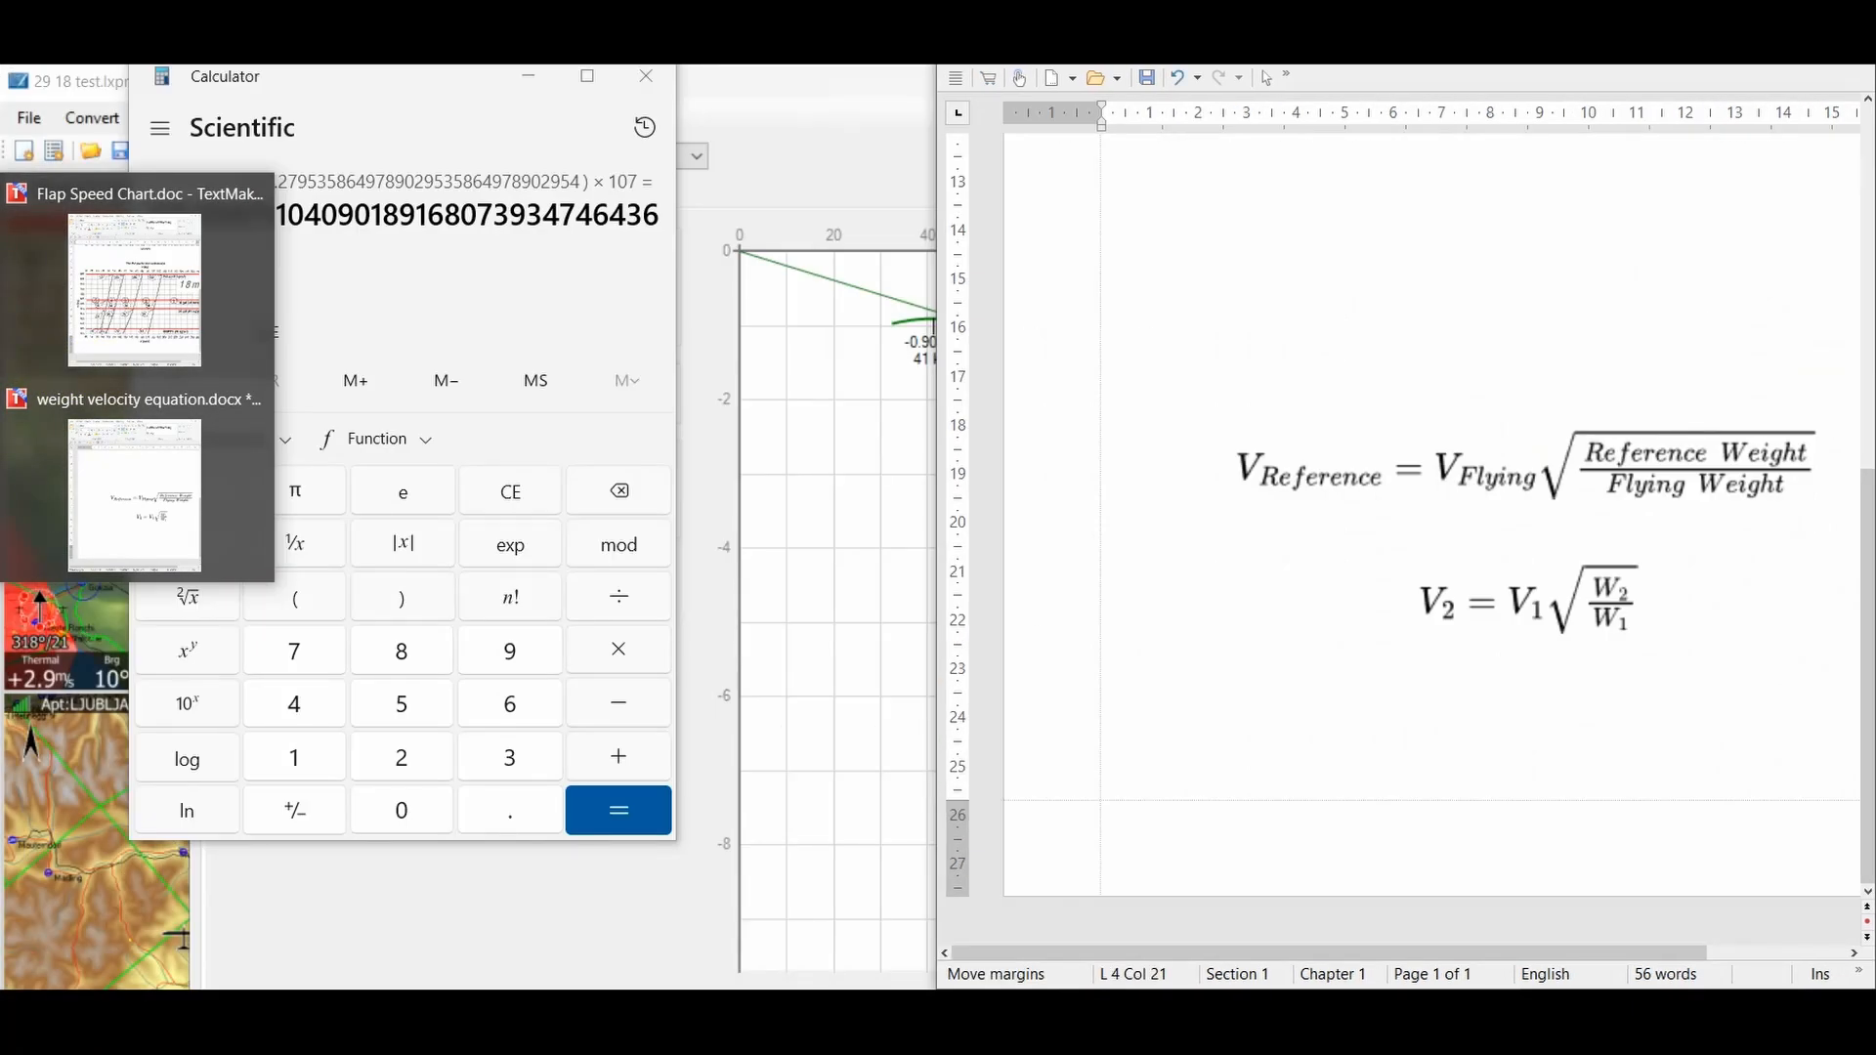
left_click(133, 290)
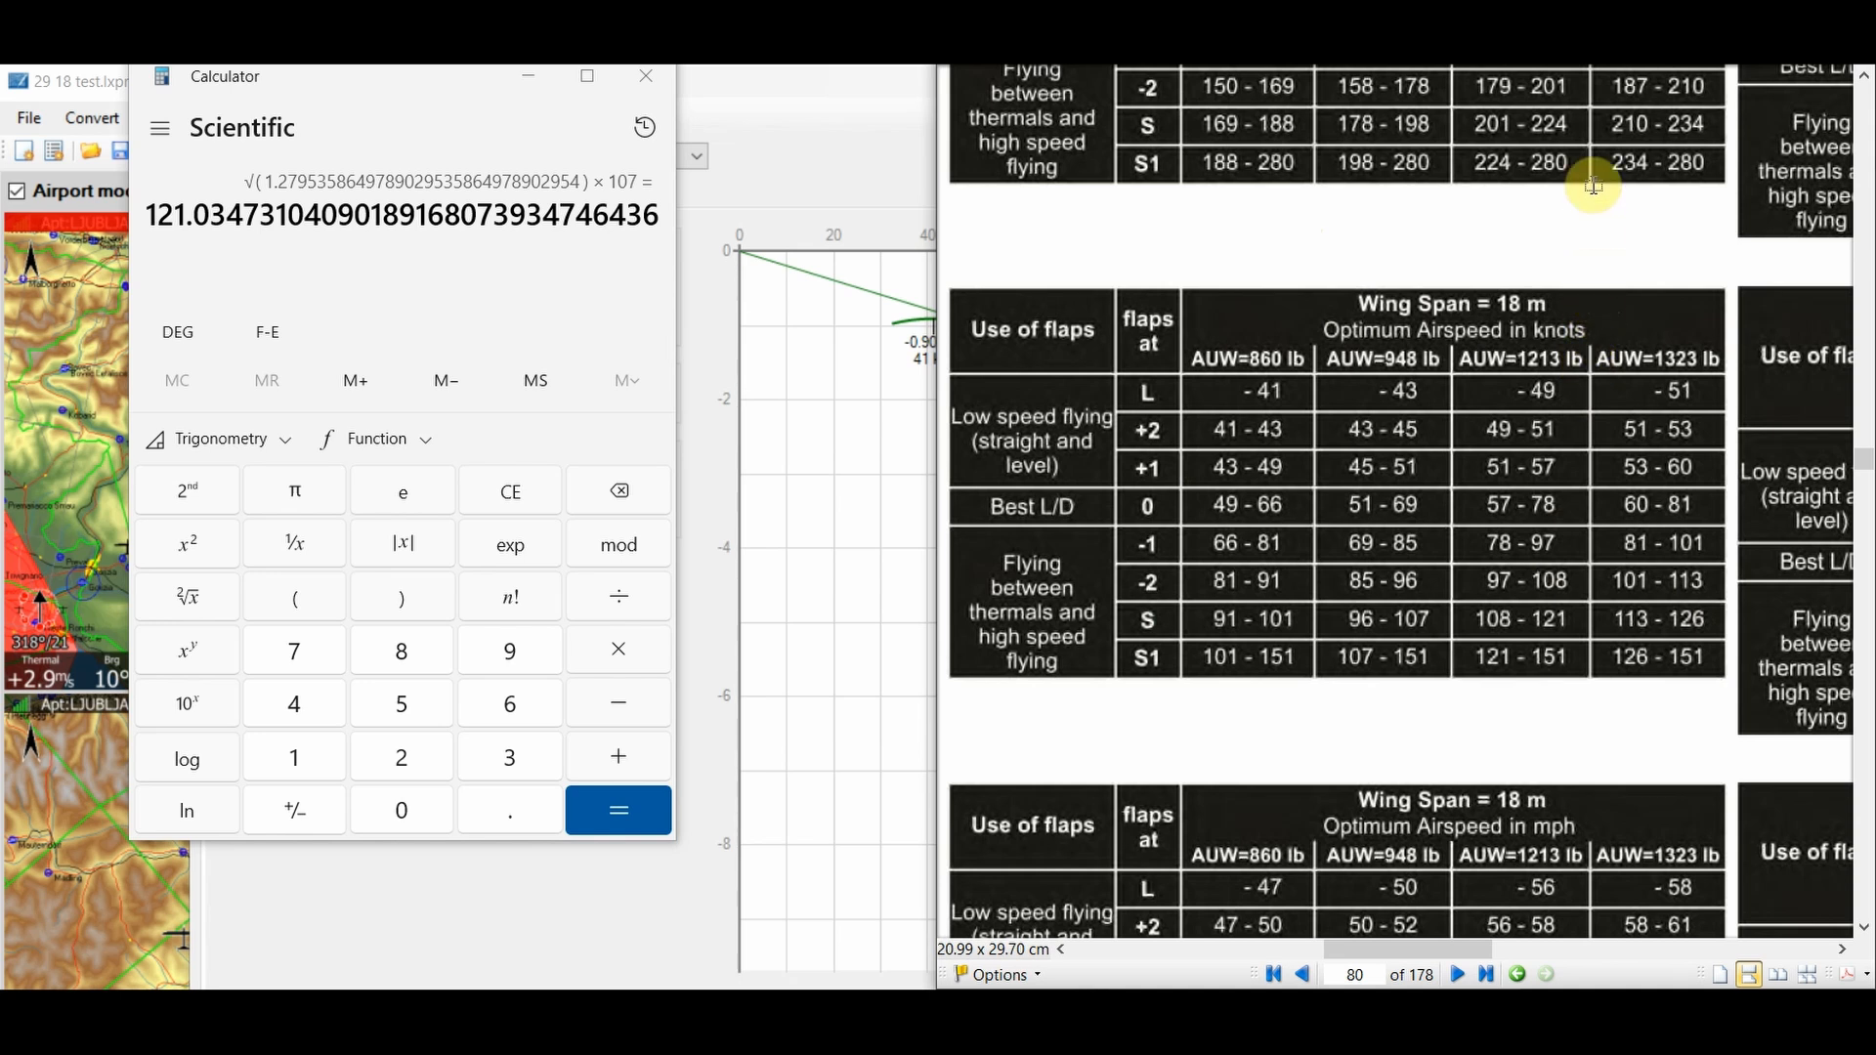
- Switch to the ASW 27-18 E flight manual and examine the section 2.2 airspeed limitations and section 2.3 airspeed indicator markings
left_click(1583, 57)
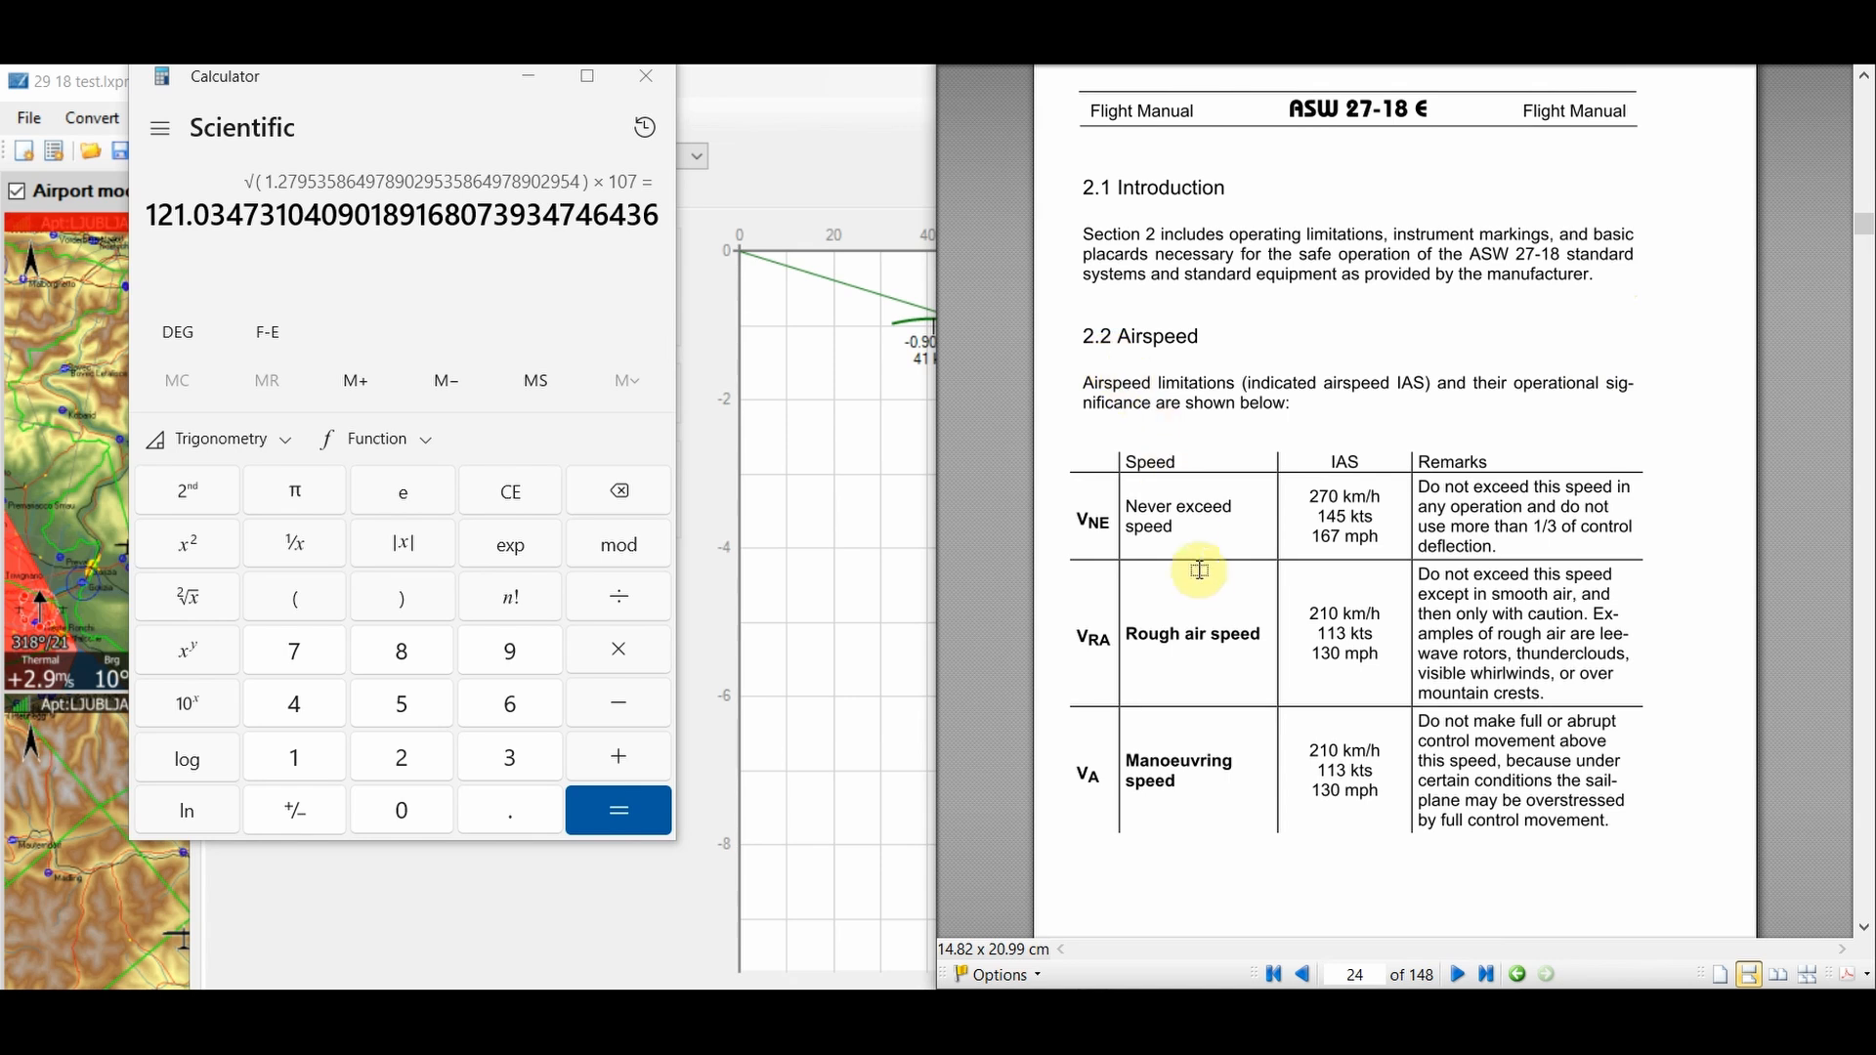
scroll(1207, 584, "down", 8)
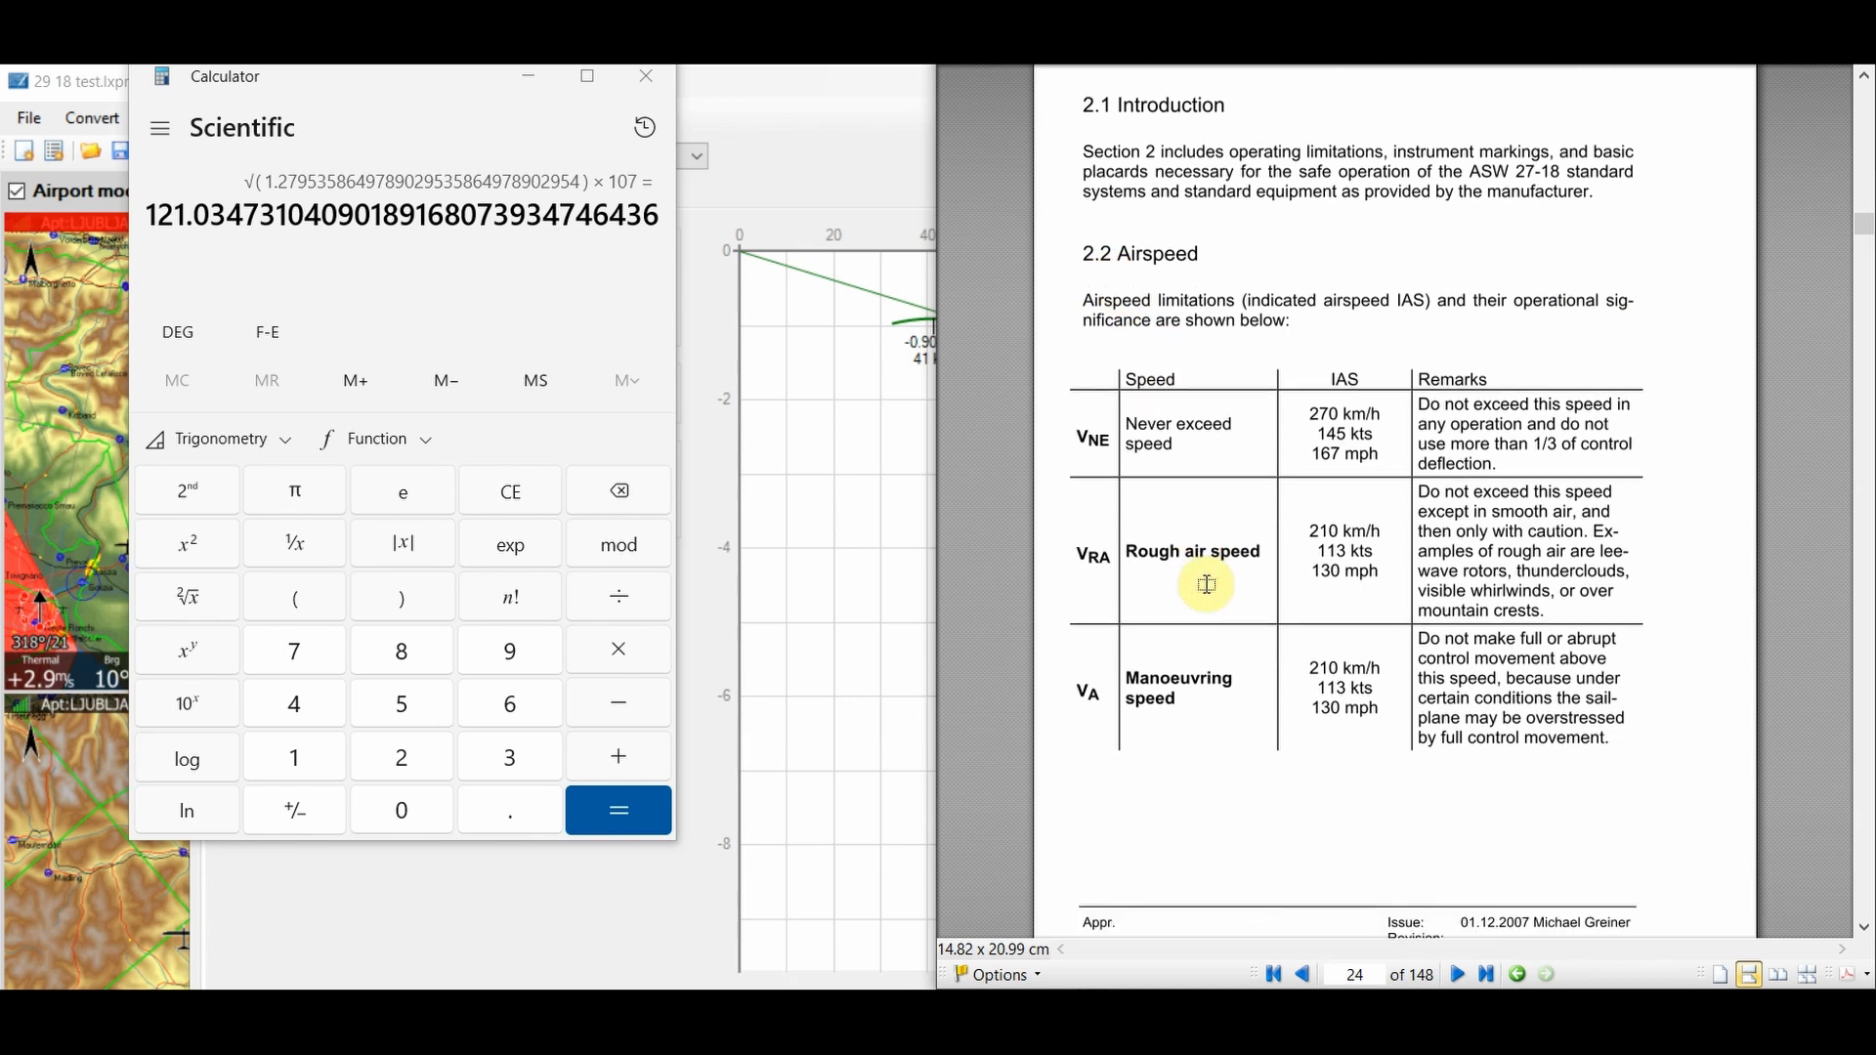
scroll(1207, 584, "down", 7)
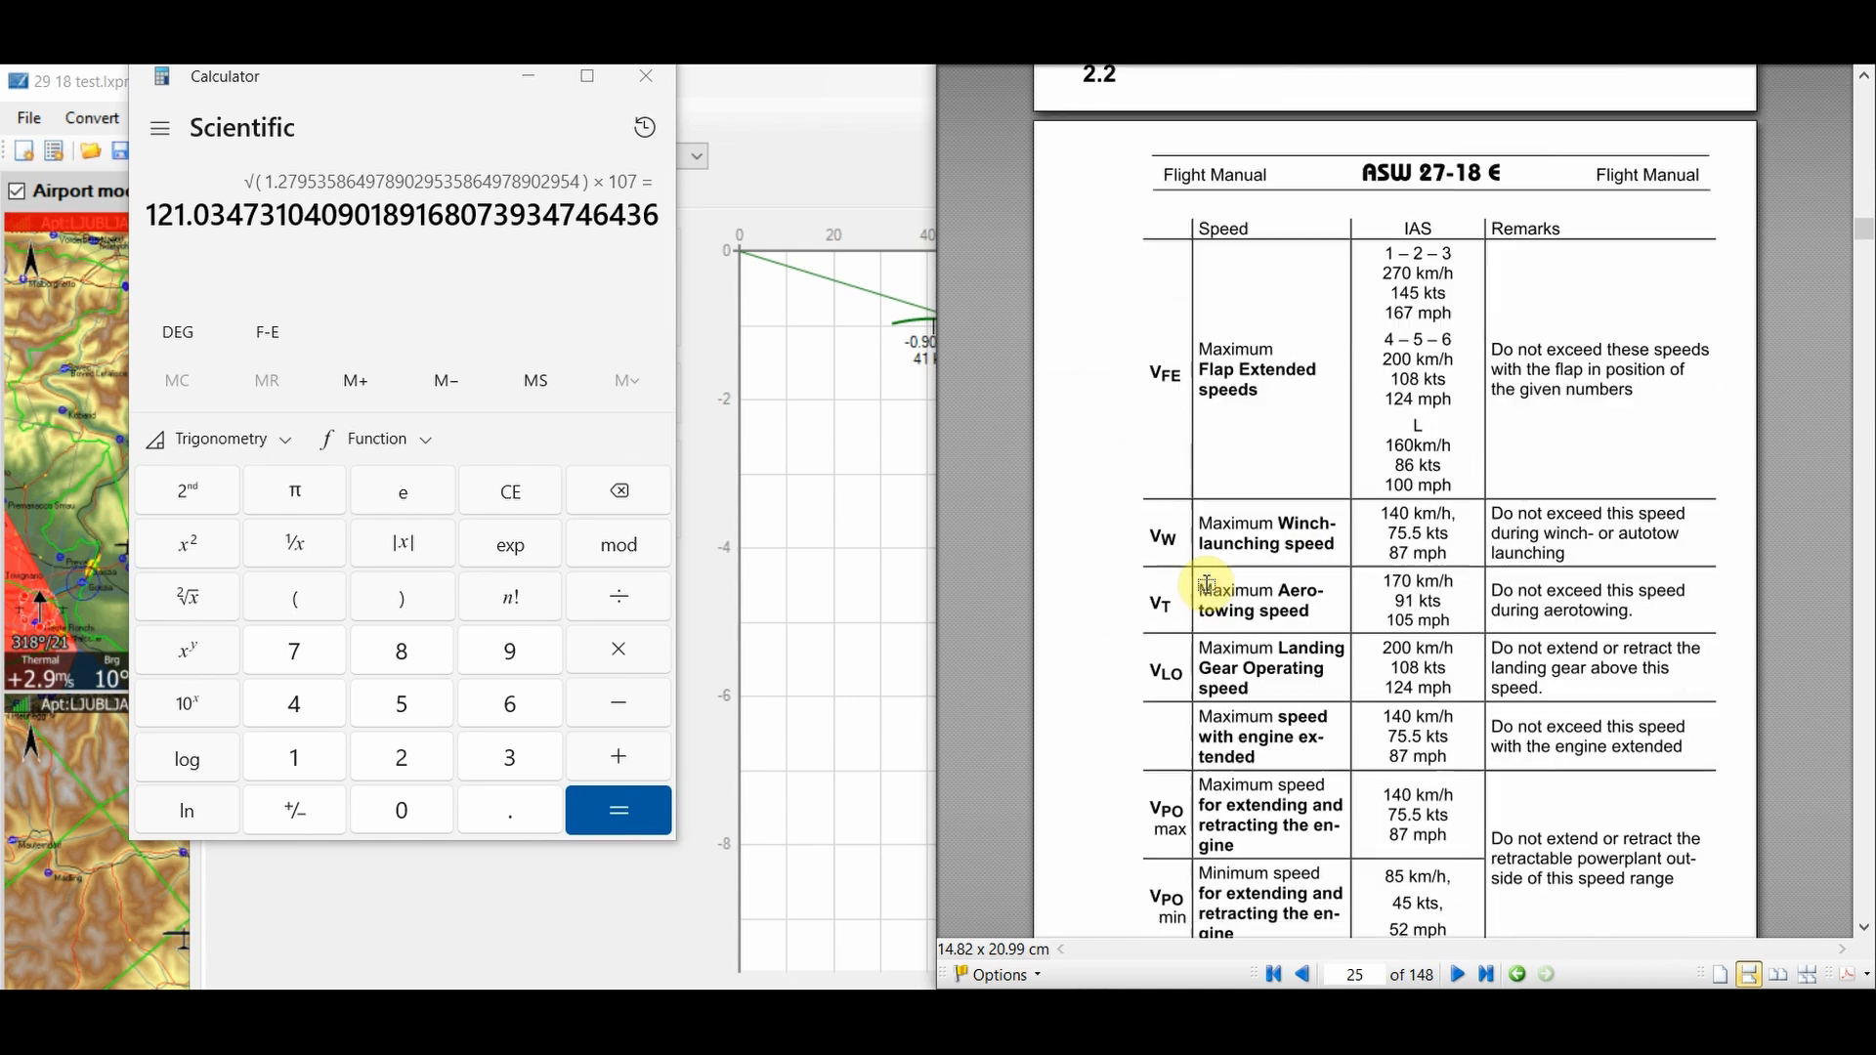
scroll(1207, 585, "down", 6)
scroll(1209, 585, "down", 6)
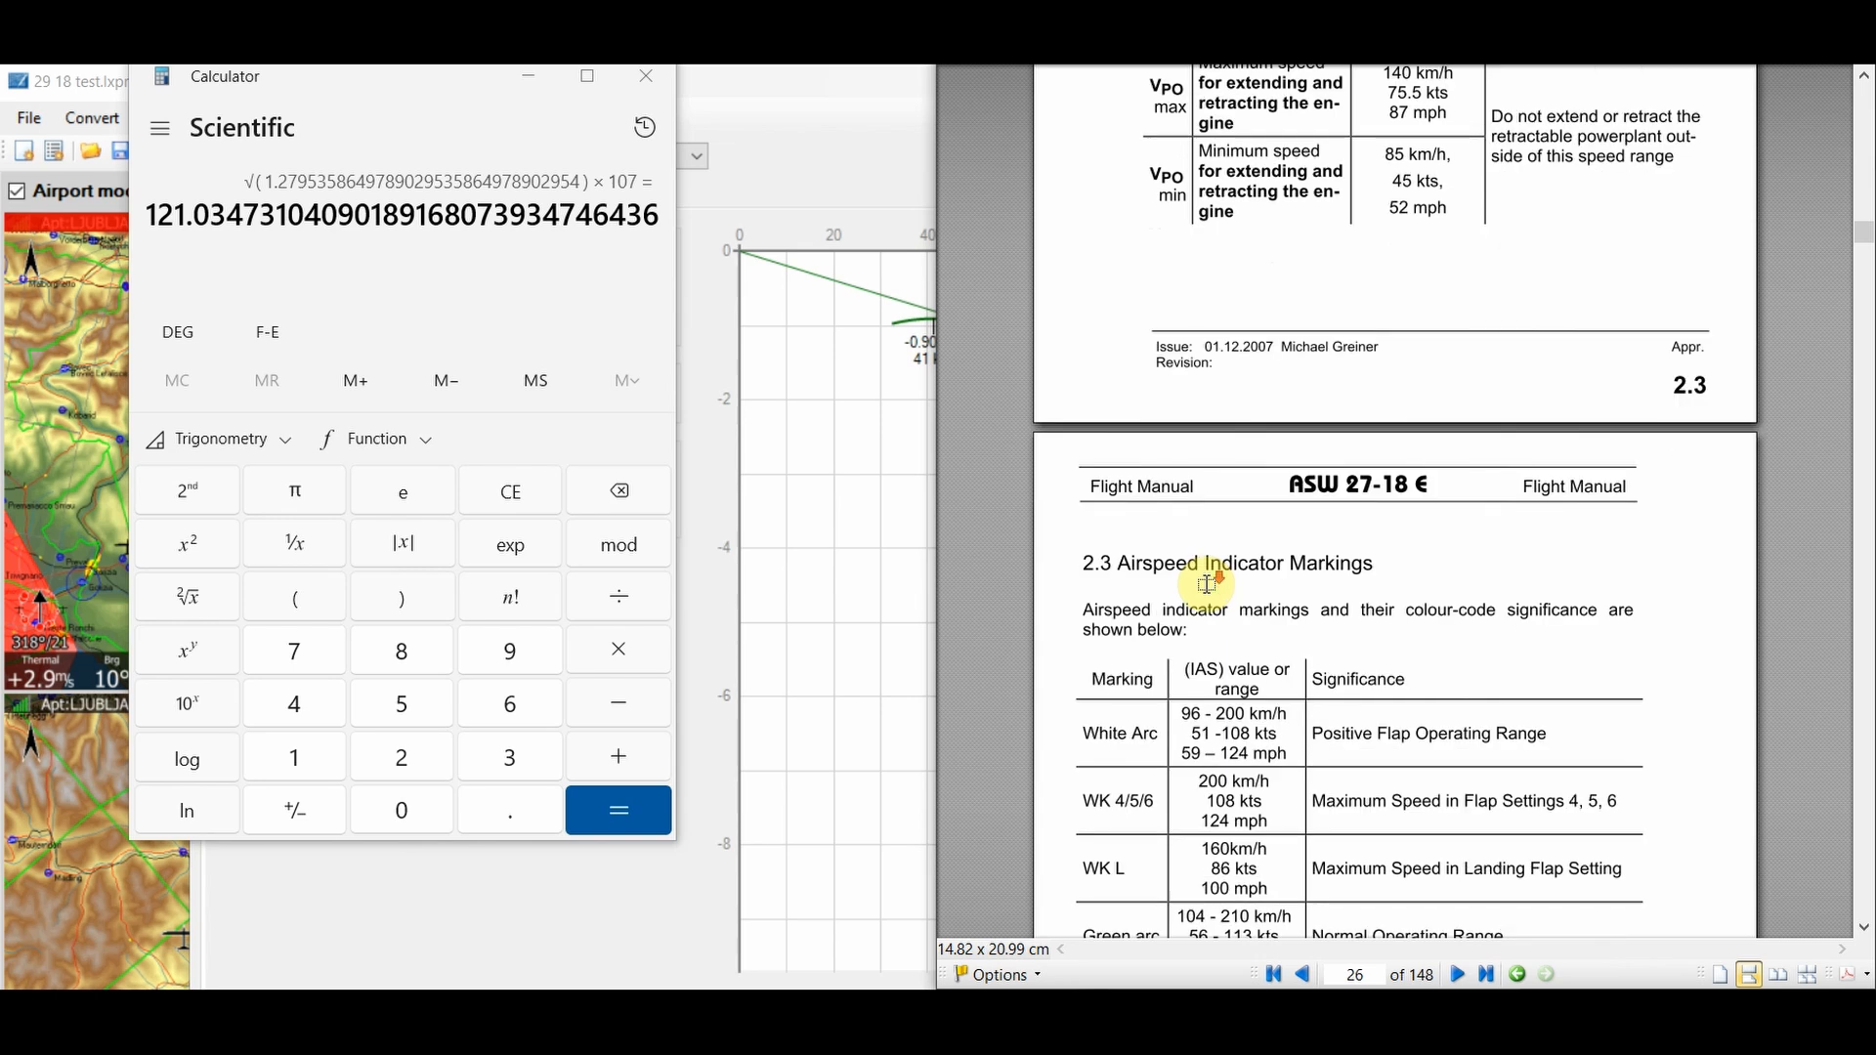
- Go to page 95 of the ASW 27-18 E manual and examine the 18 m flap setting ranges chart in section 5.3.3
left_click(1355, 975)
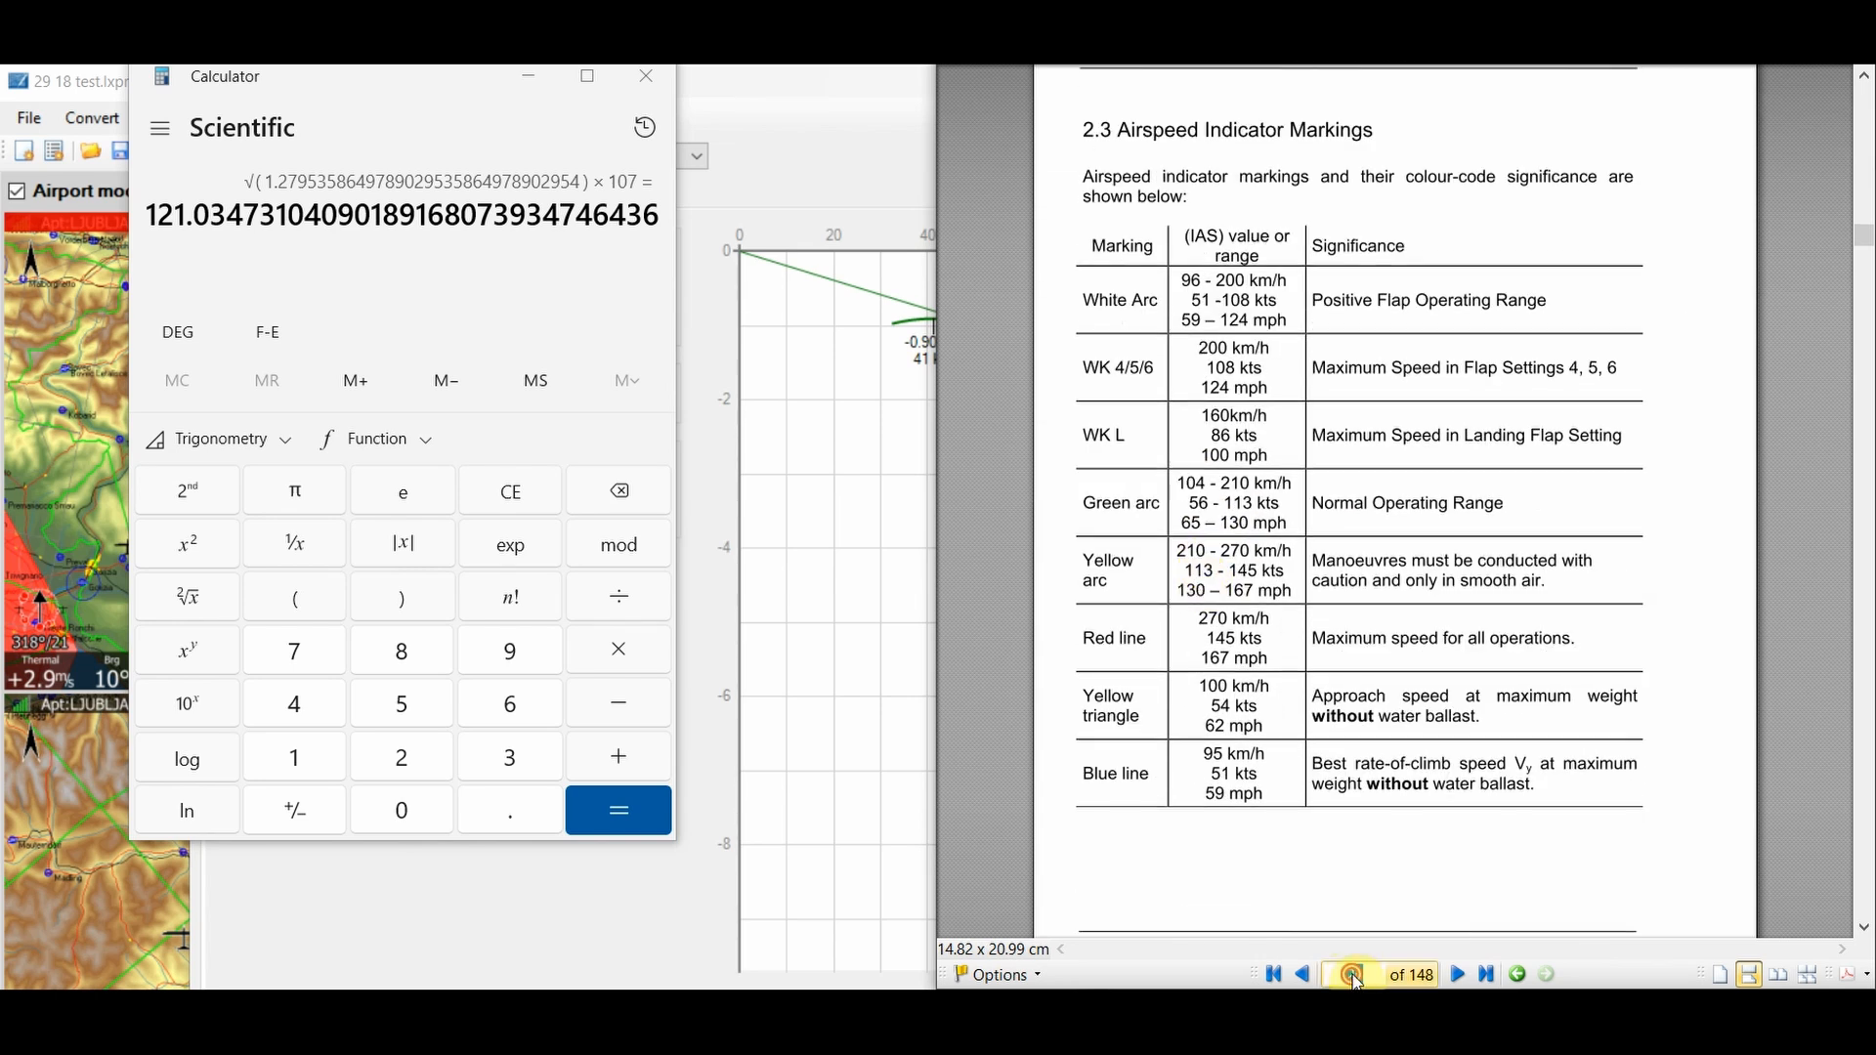
type("95")
key("Return")
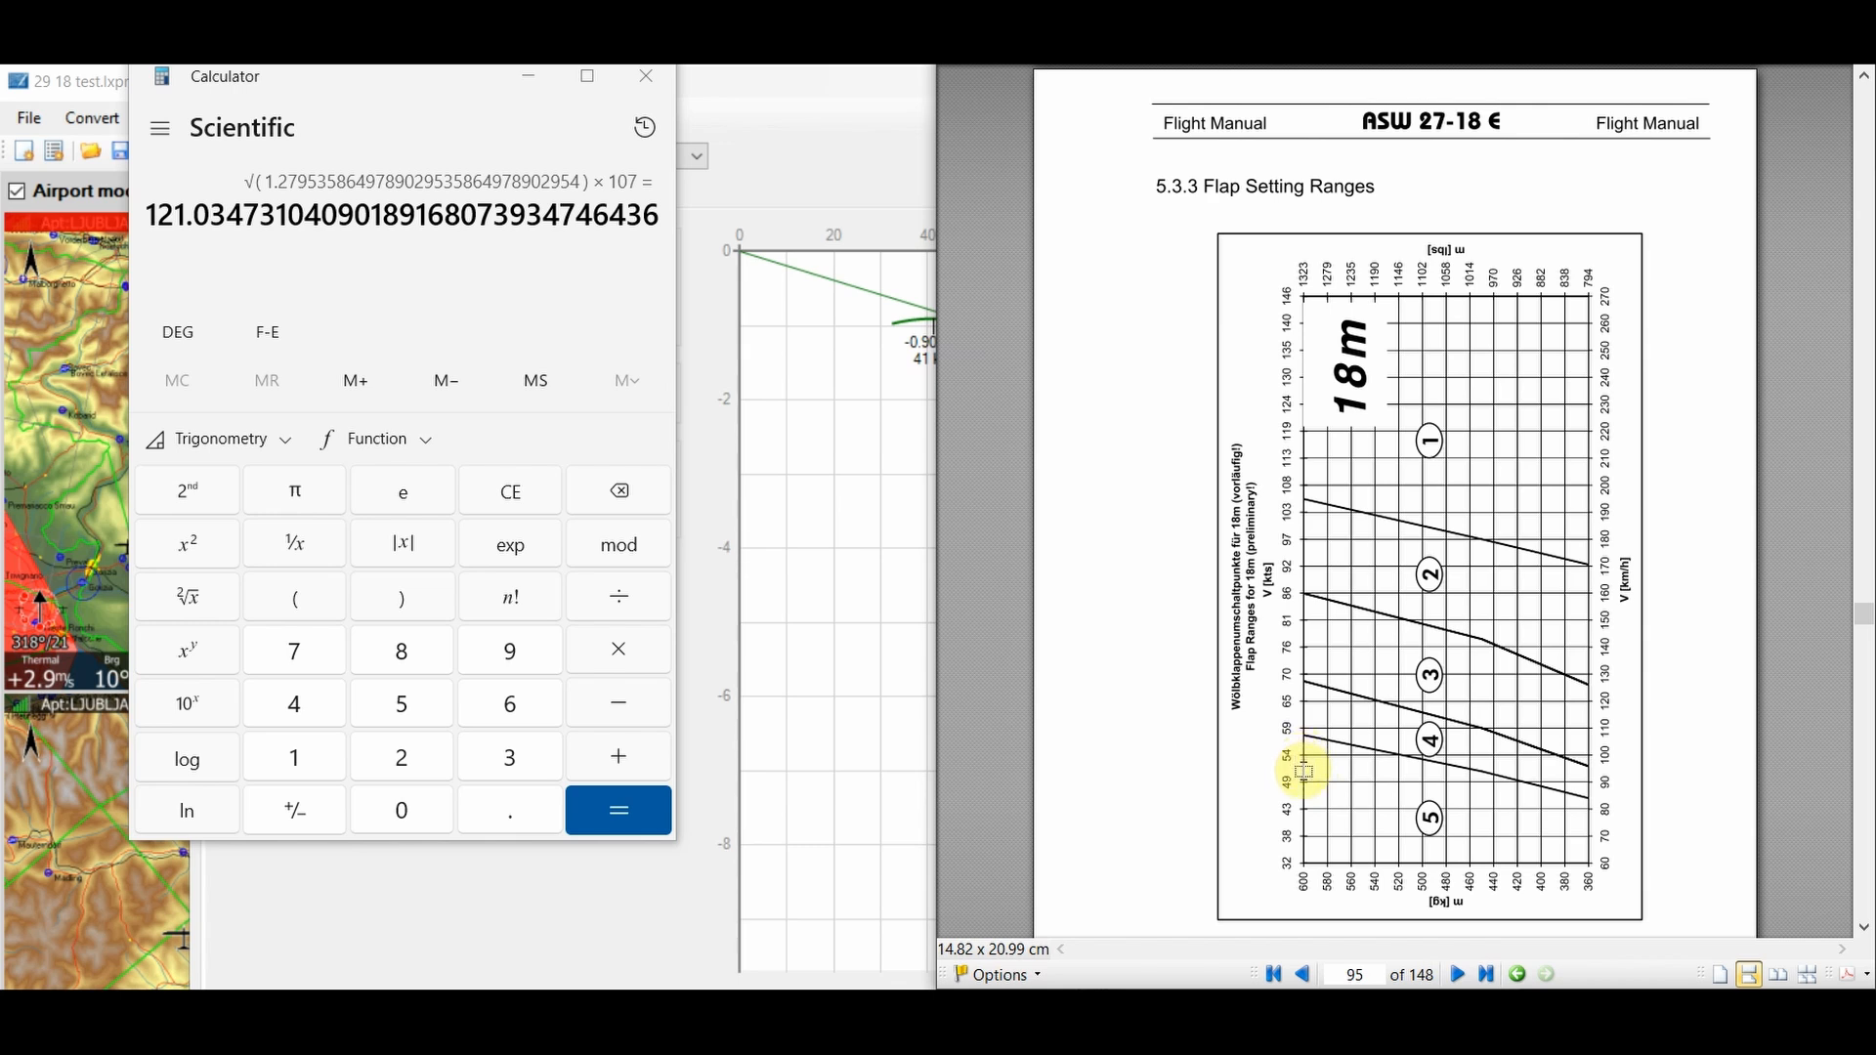
- Look up the 18 m empty mass in the weighing report and set the glider's empty weight to 288 kg
left_click(1417, 61)
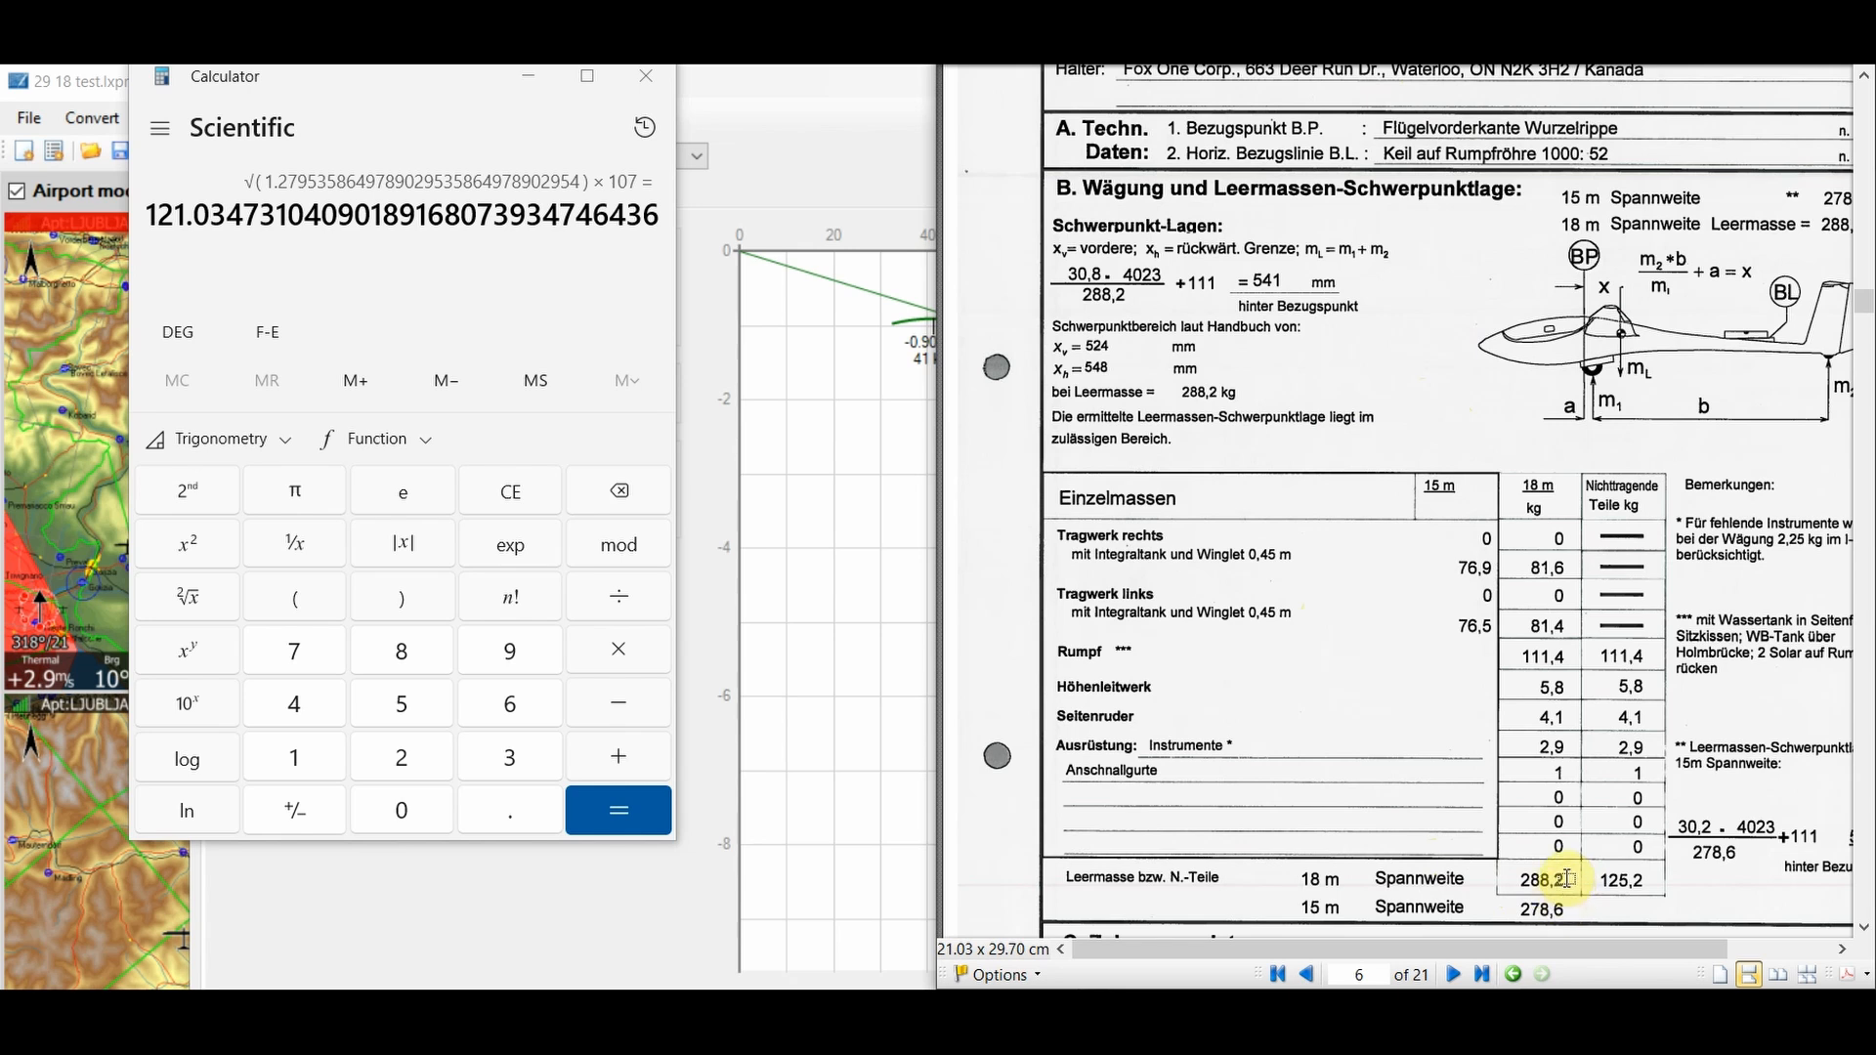
left_click(841, 119)
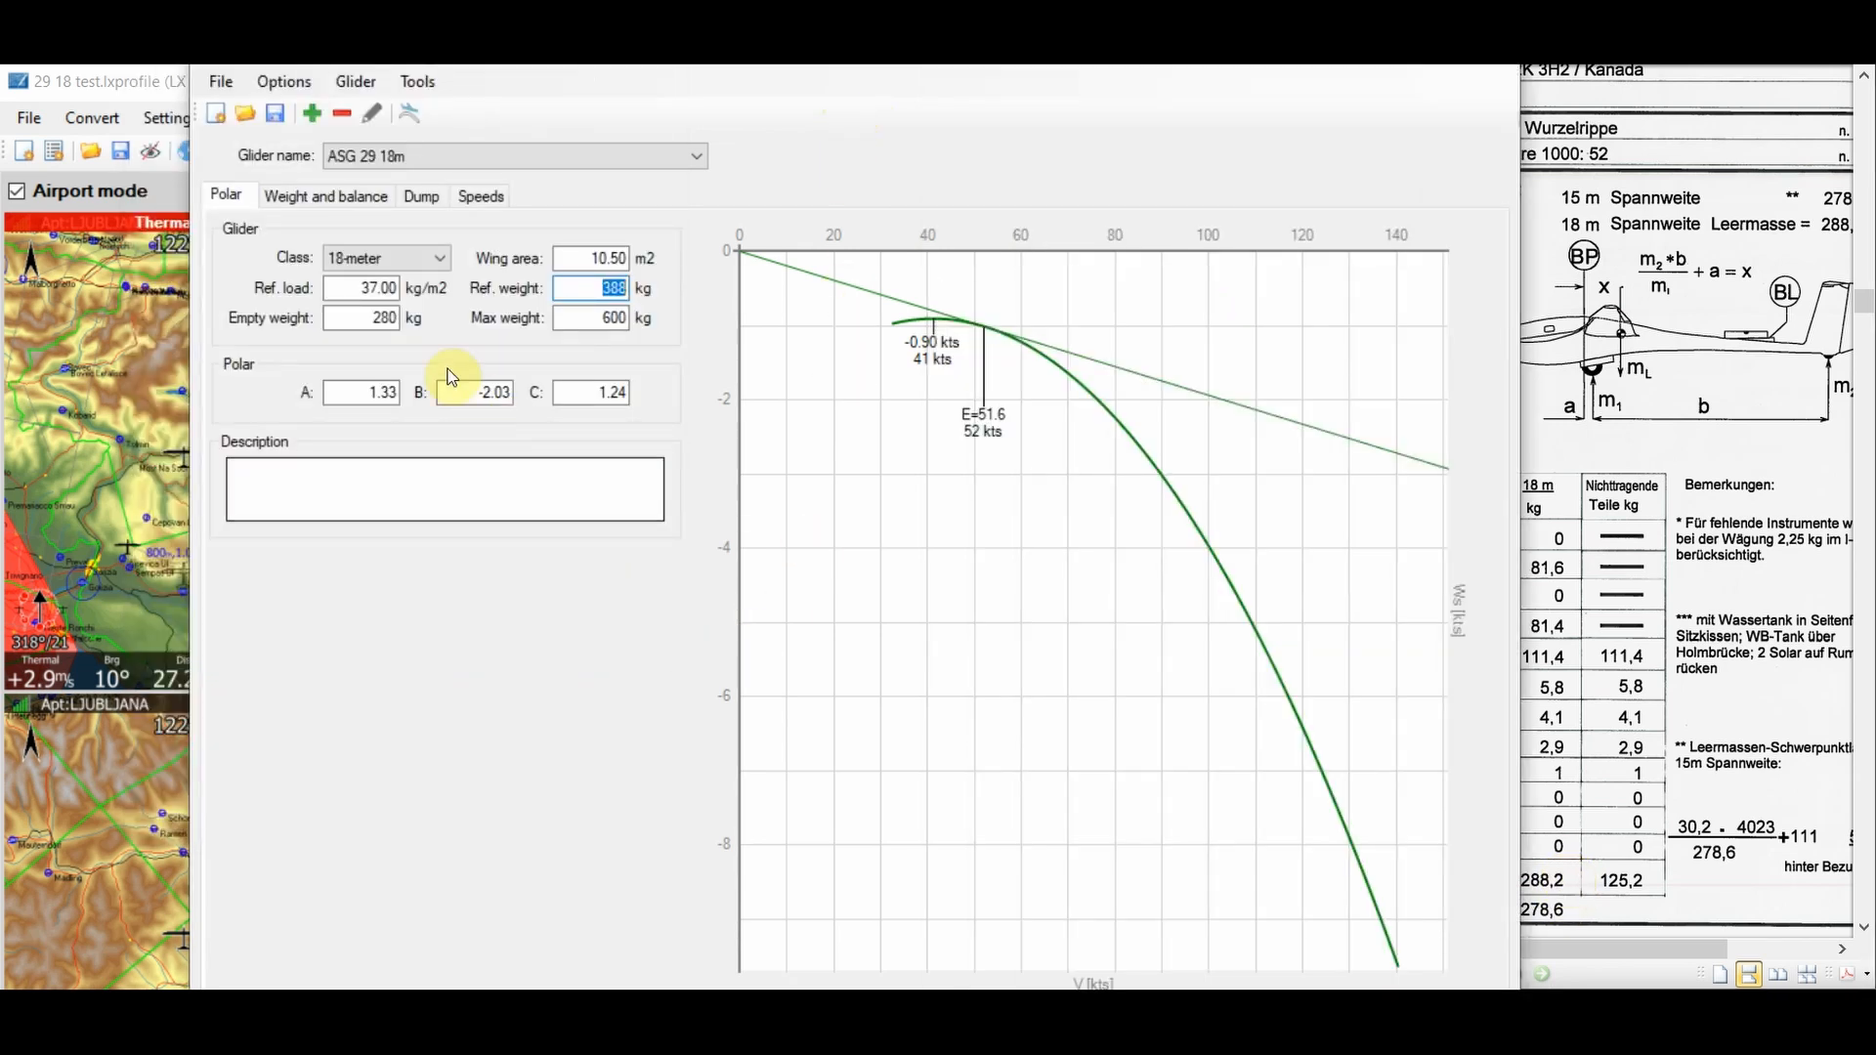
double_click(367, 321)
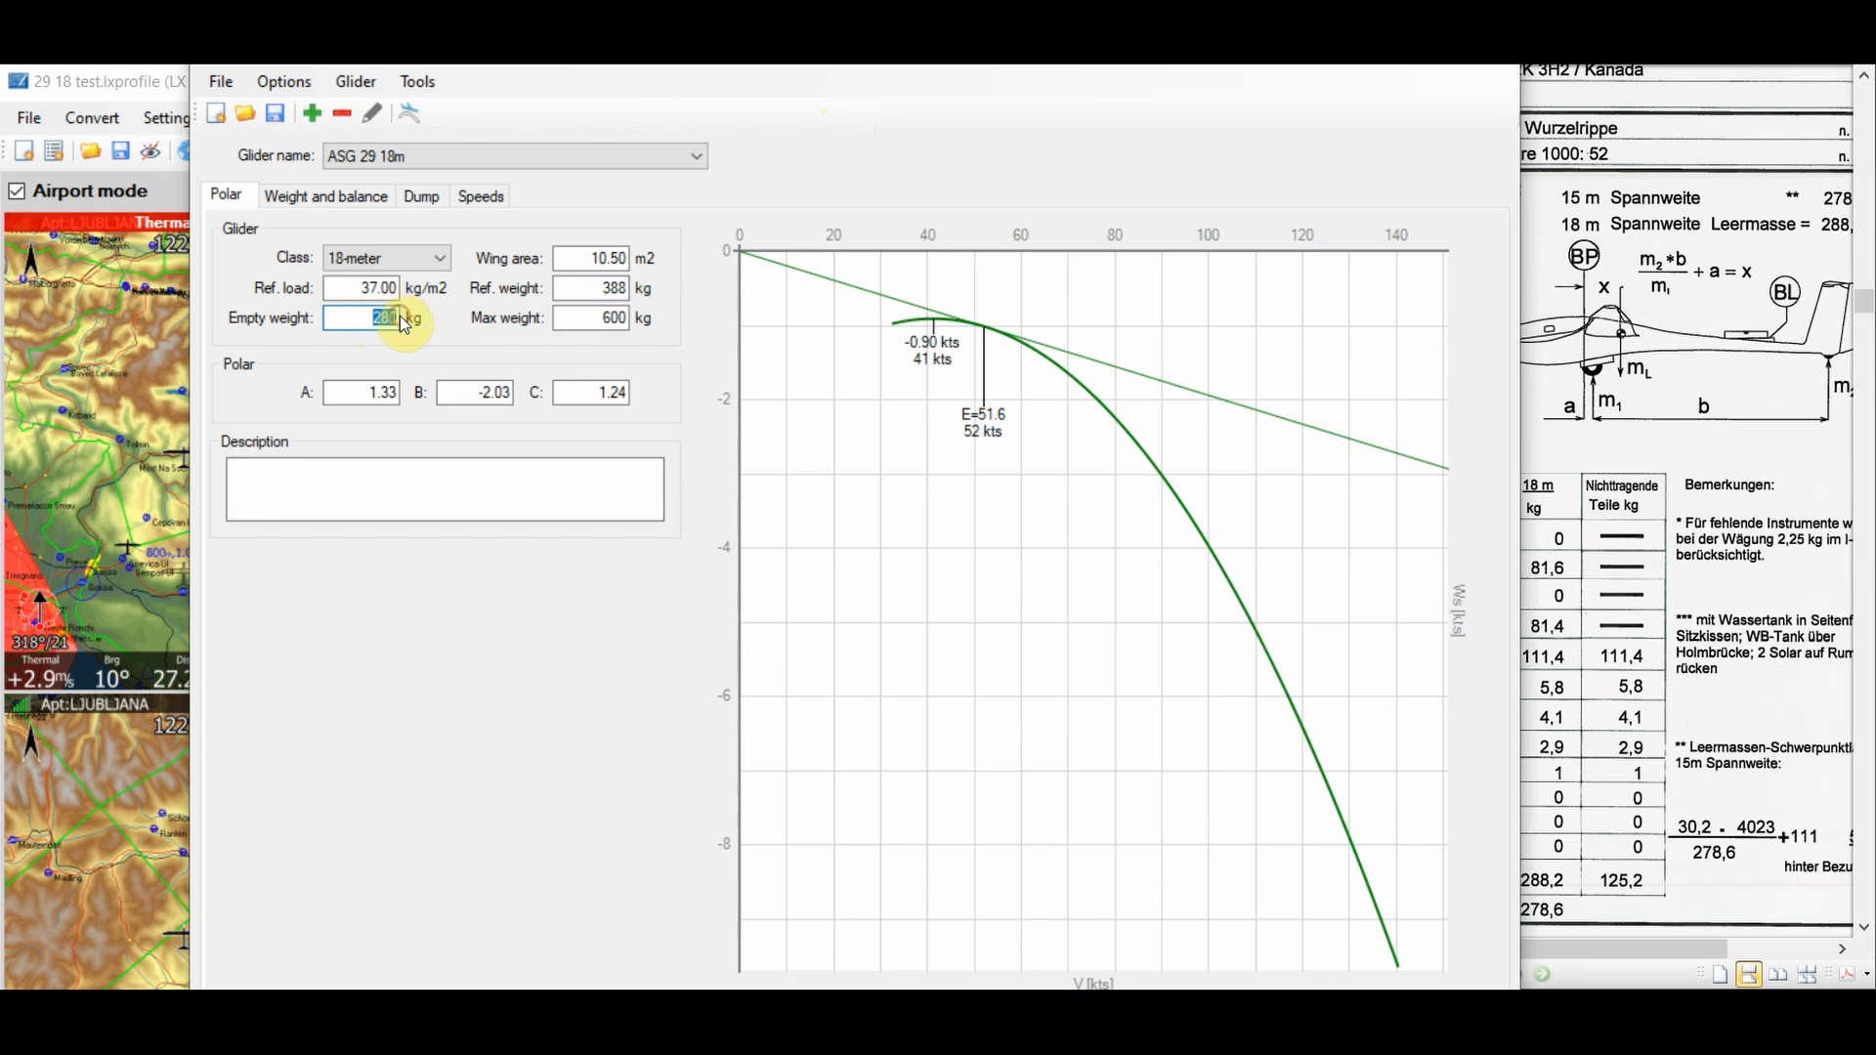
type("2")
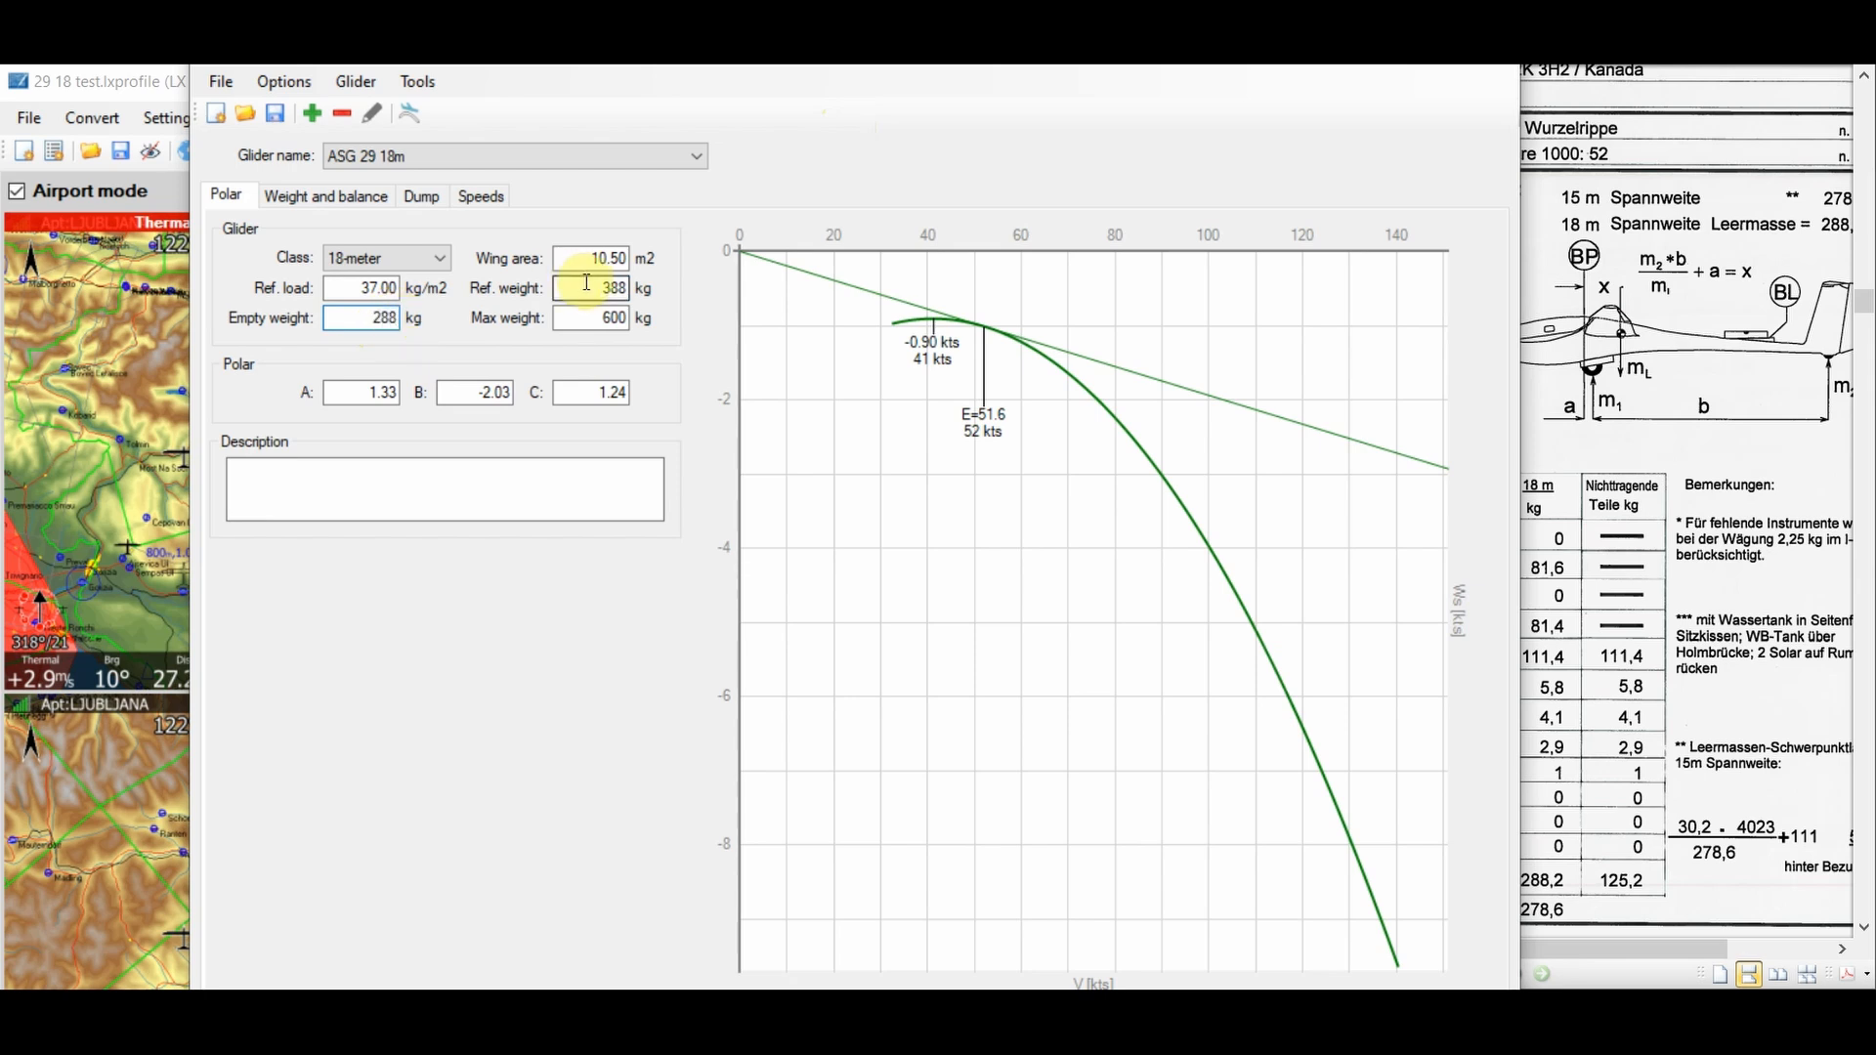
left_click(359, 310)
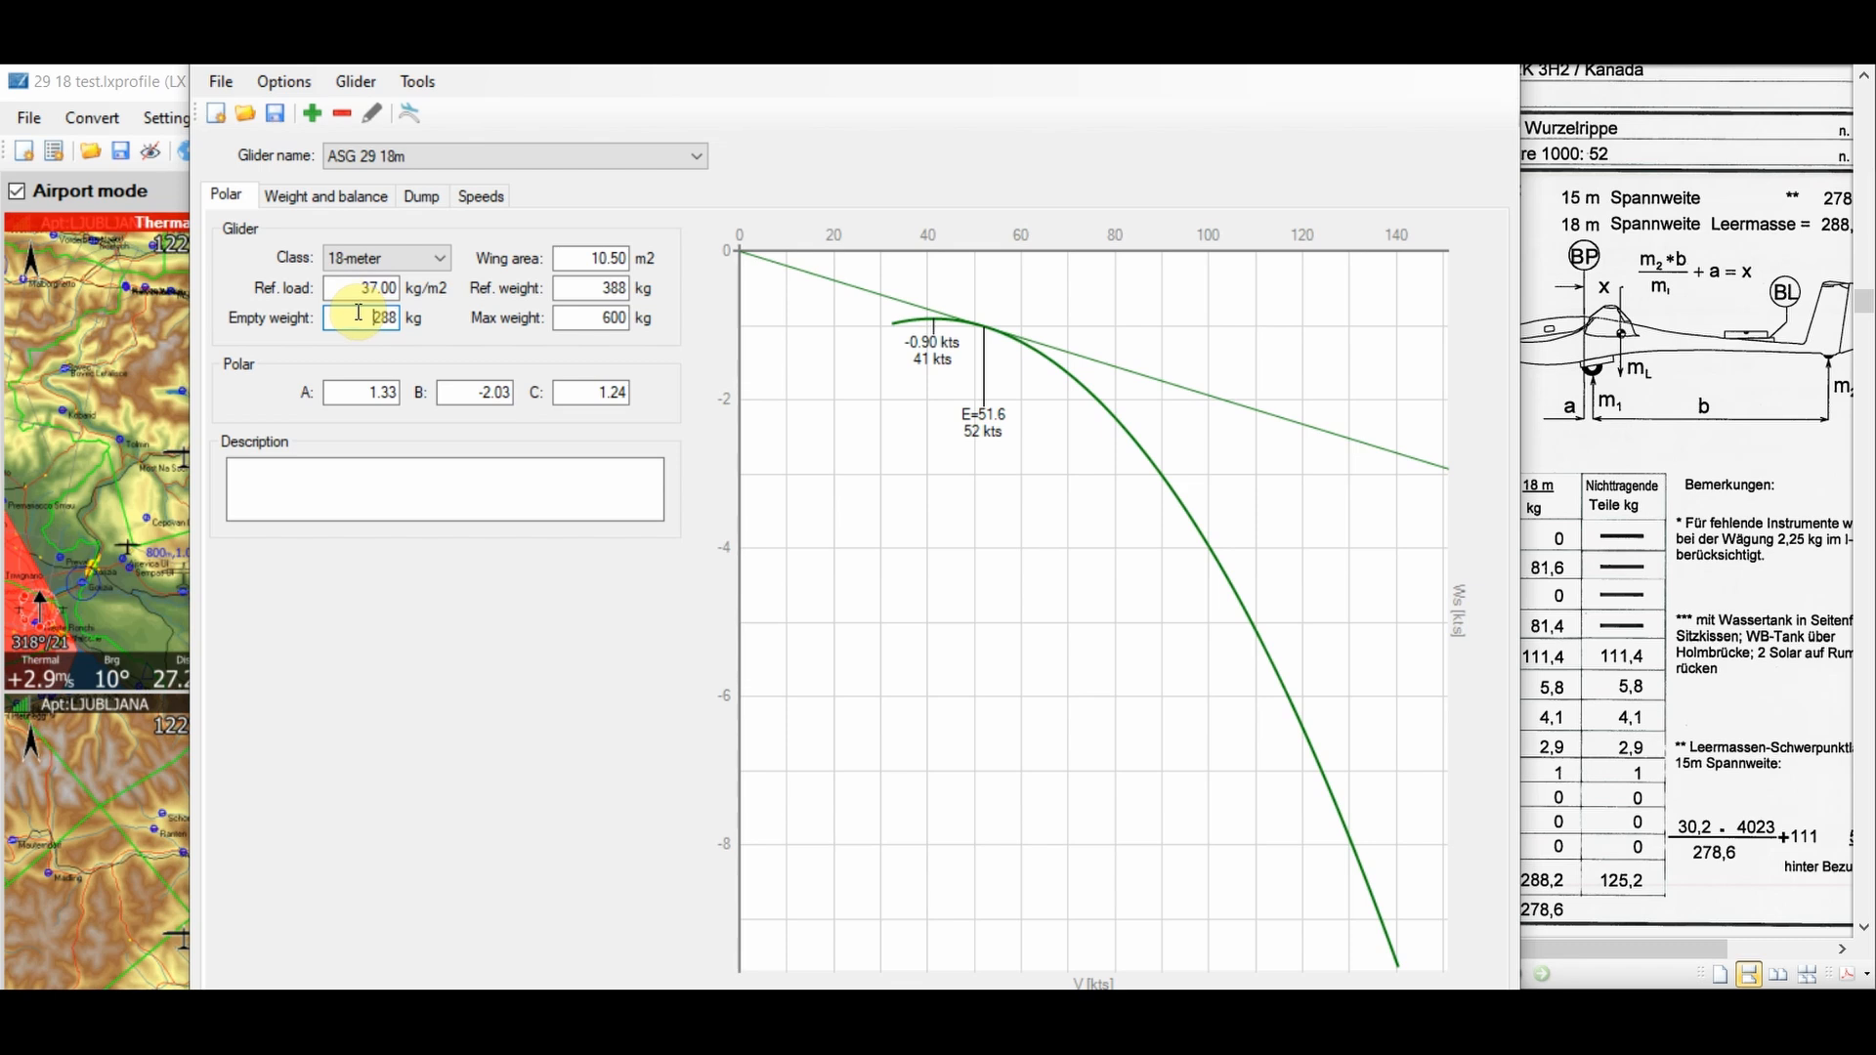
- Compare the polar's reference weight with the weight lines in the 18 m Flap Speed Chart document, and return to the polar
left_click(584, 285)
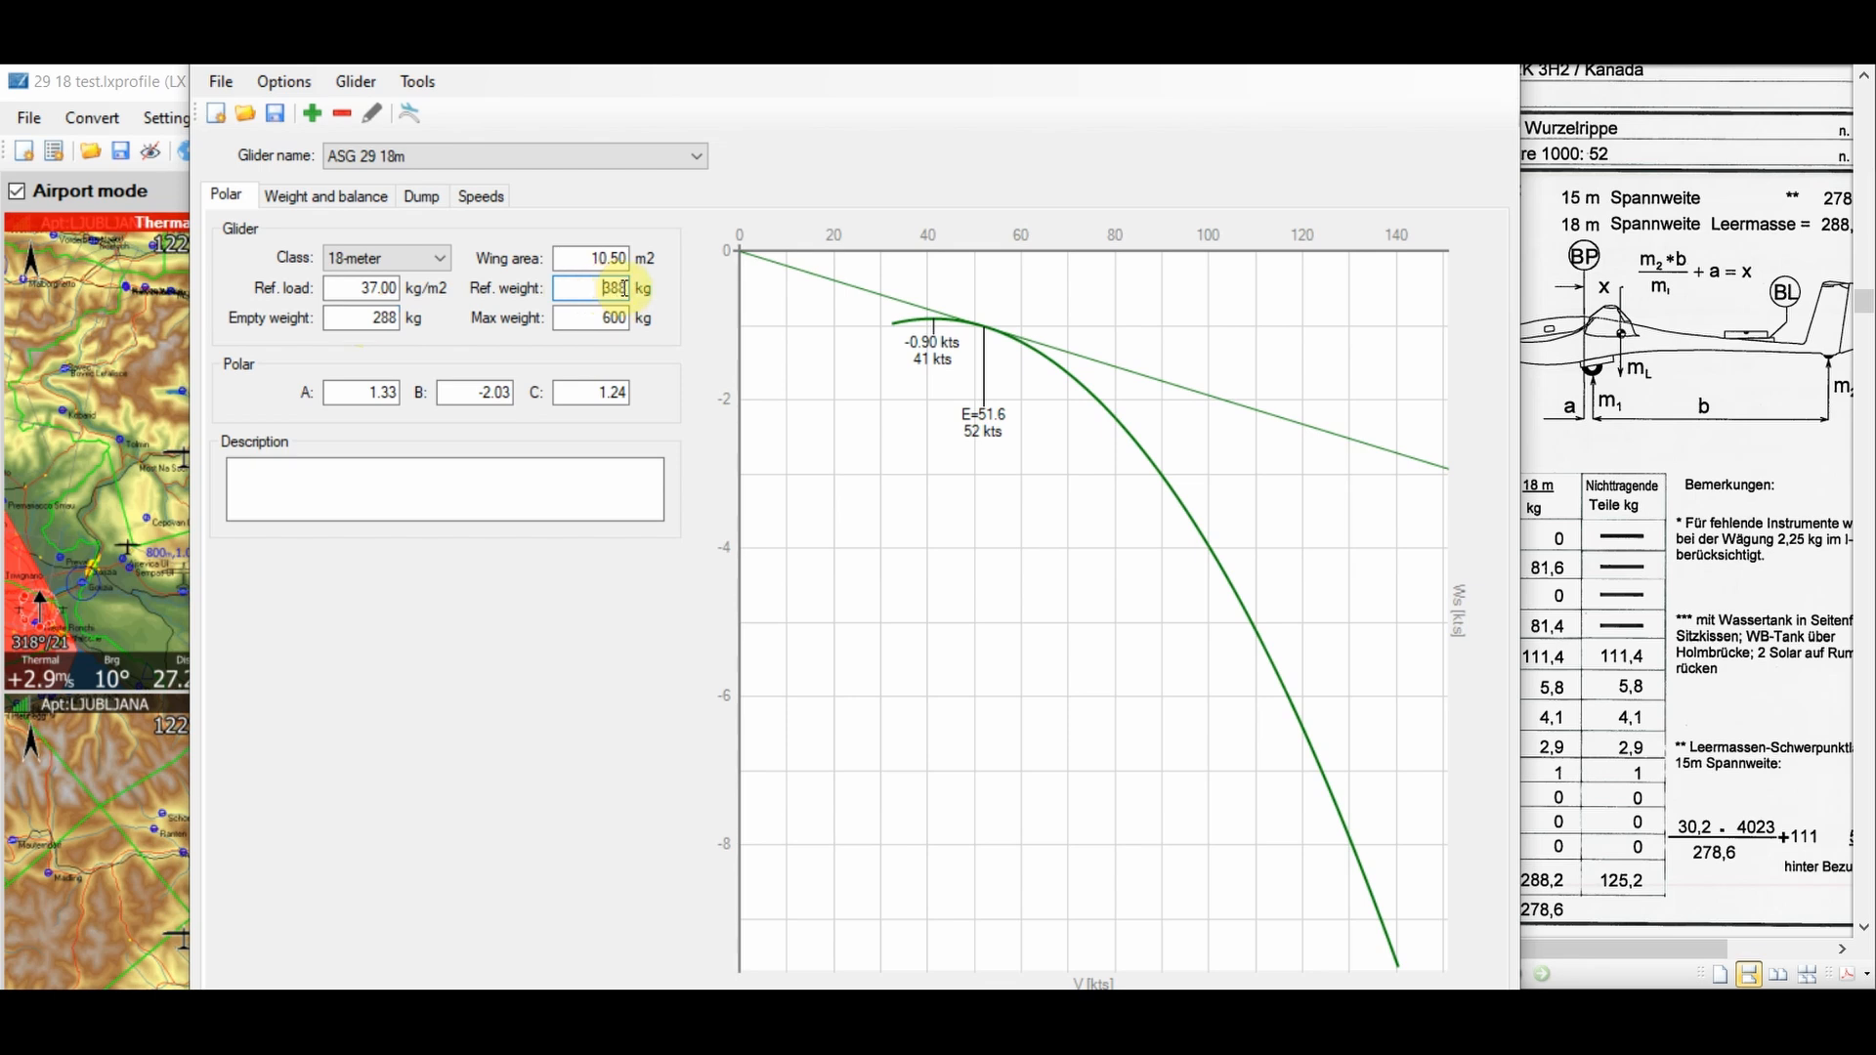
key("alt+Tab")
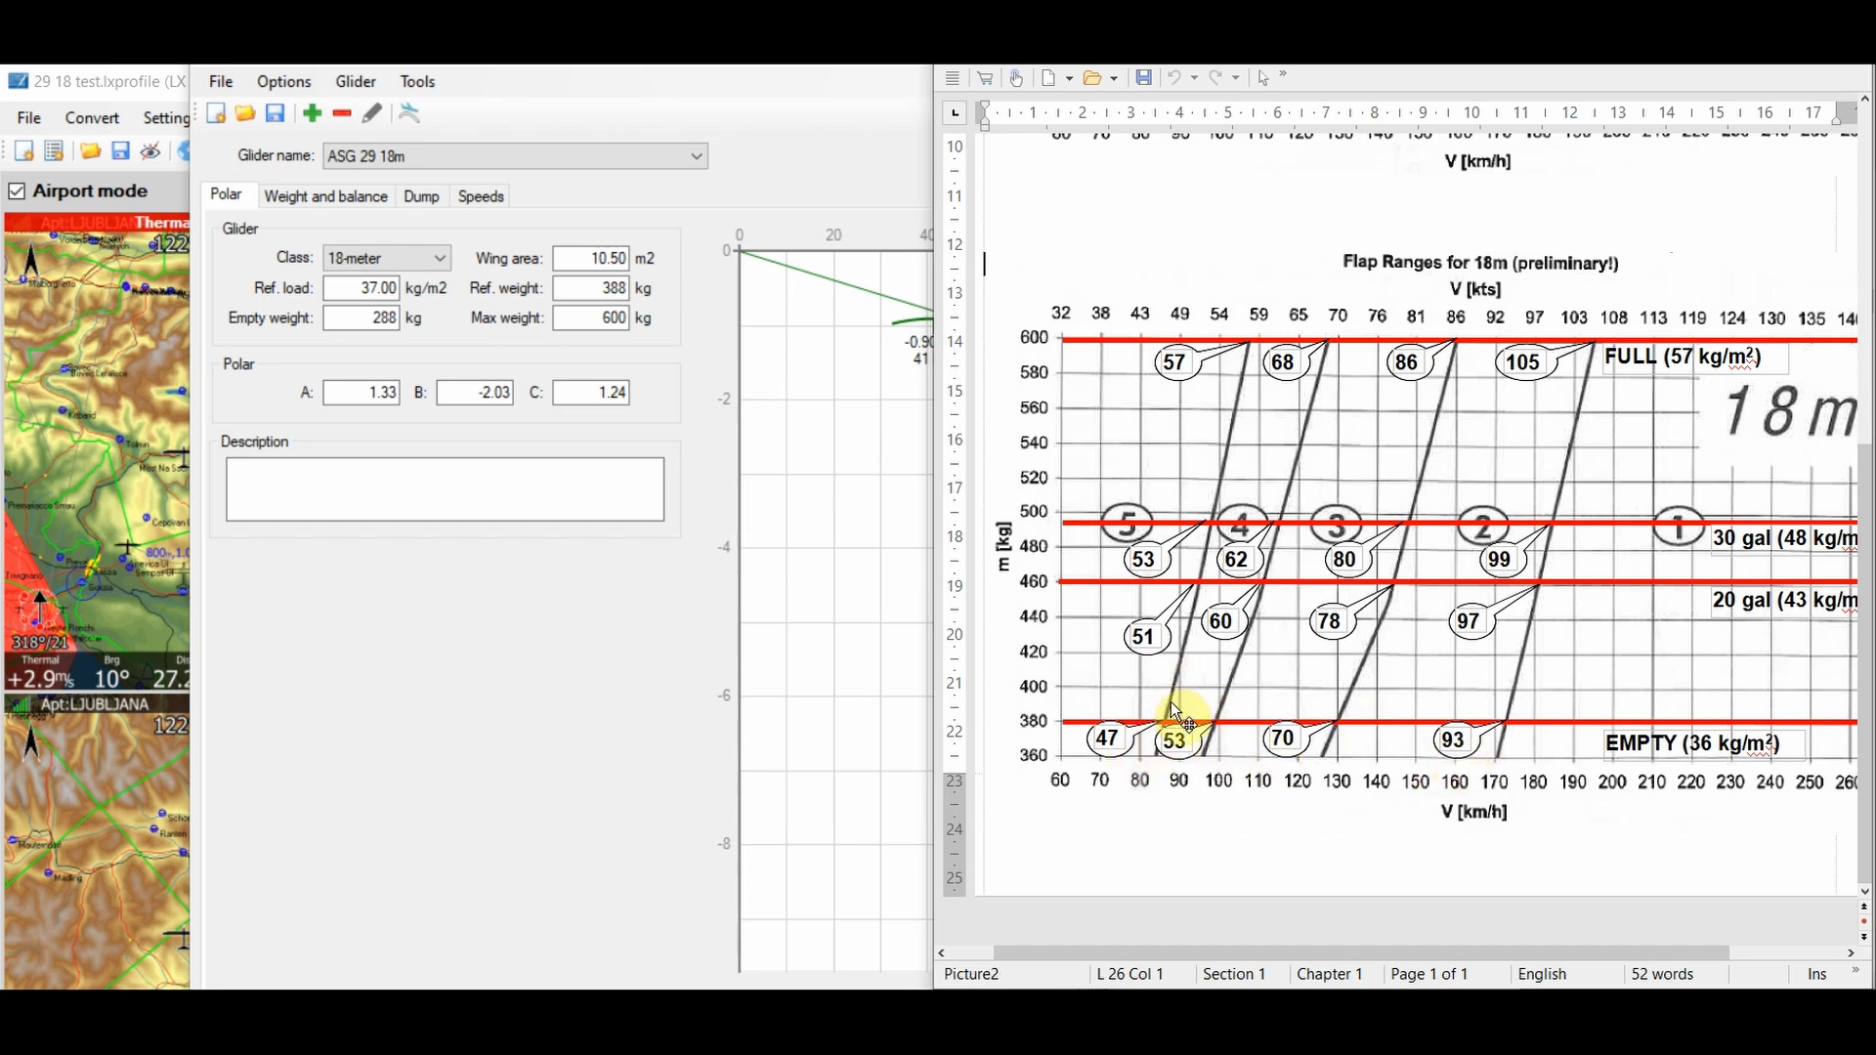
left_click(578, 691)
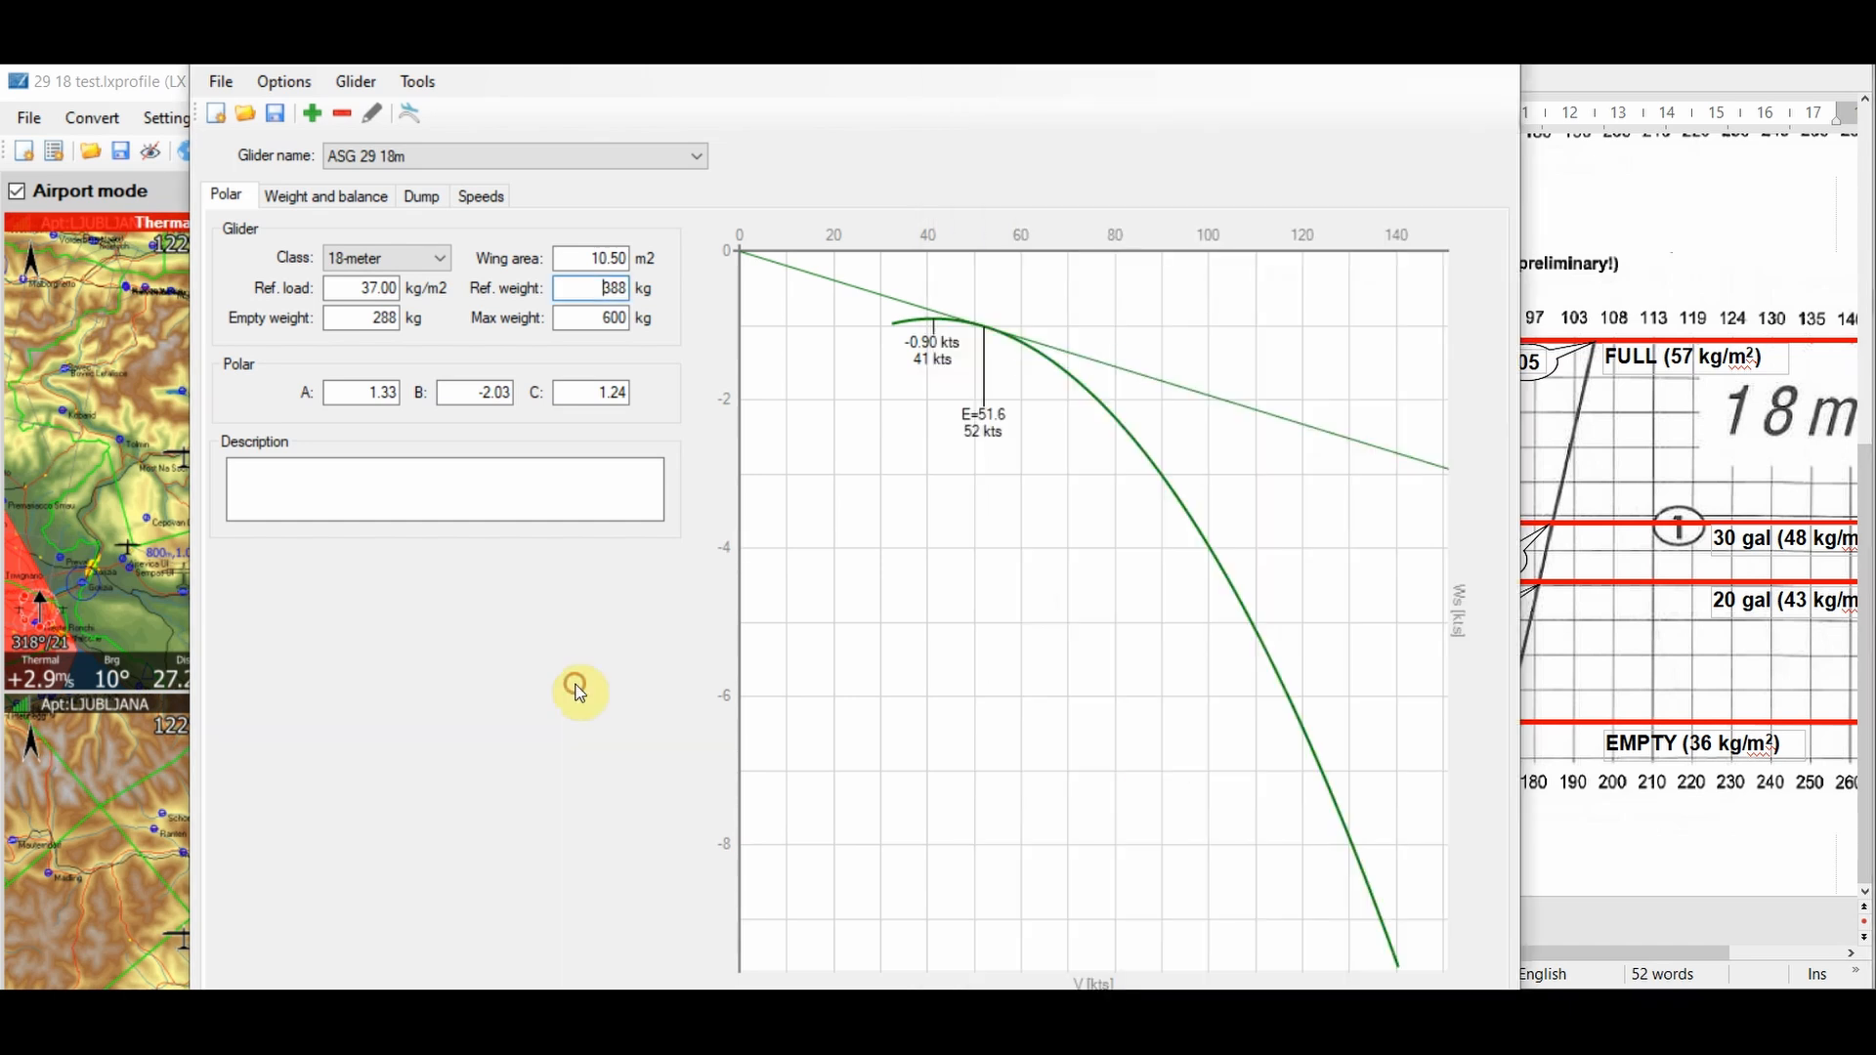
- Open the glider's speed settings and display section 2.3 airspeed indicator markings of the ASW 27-18 E flight manual alongside
left_click(488, 201)
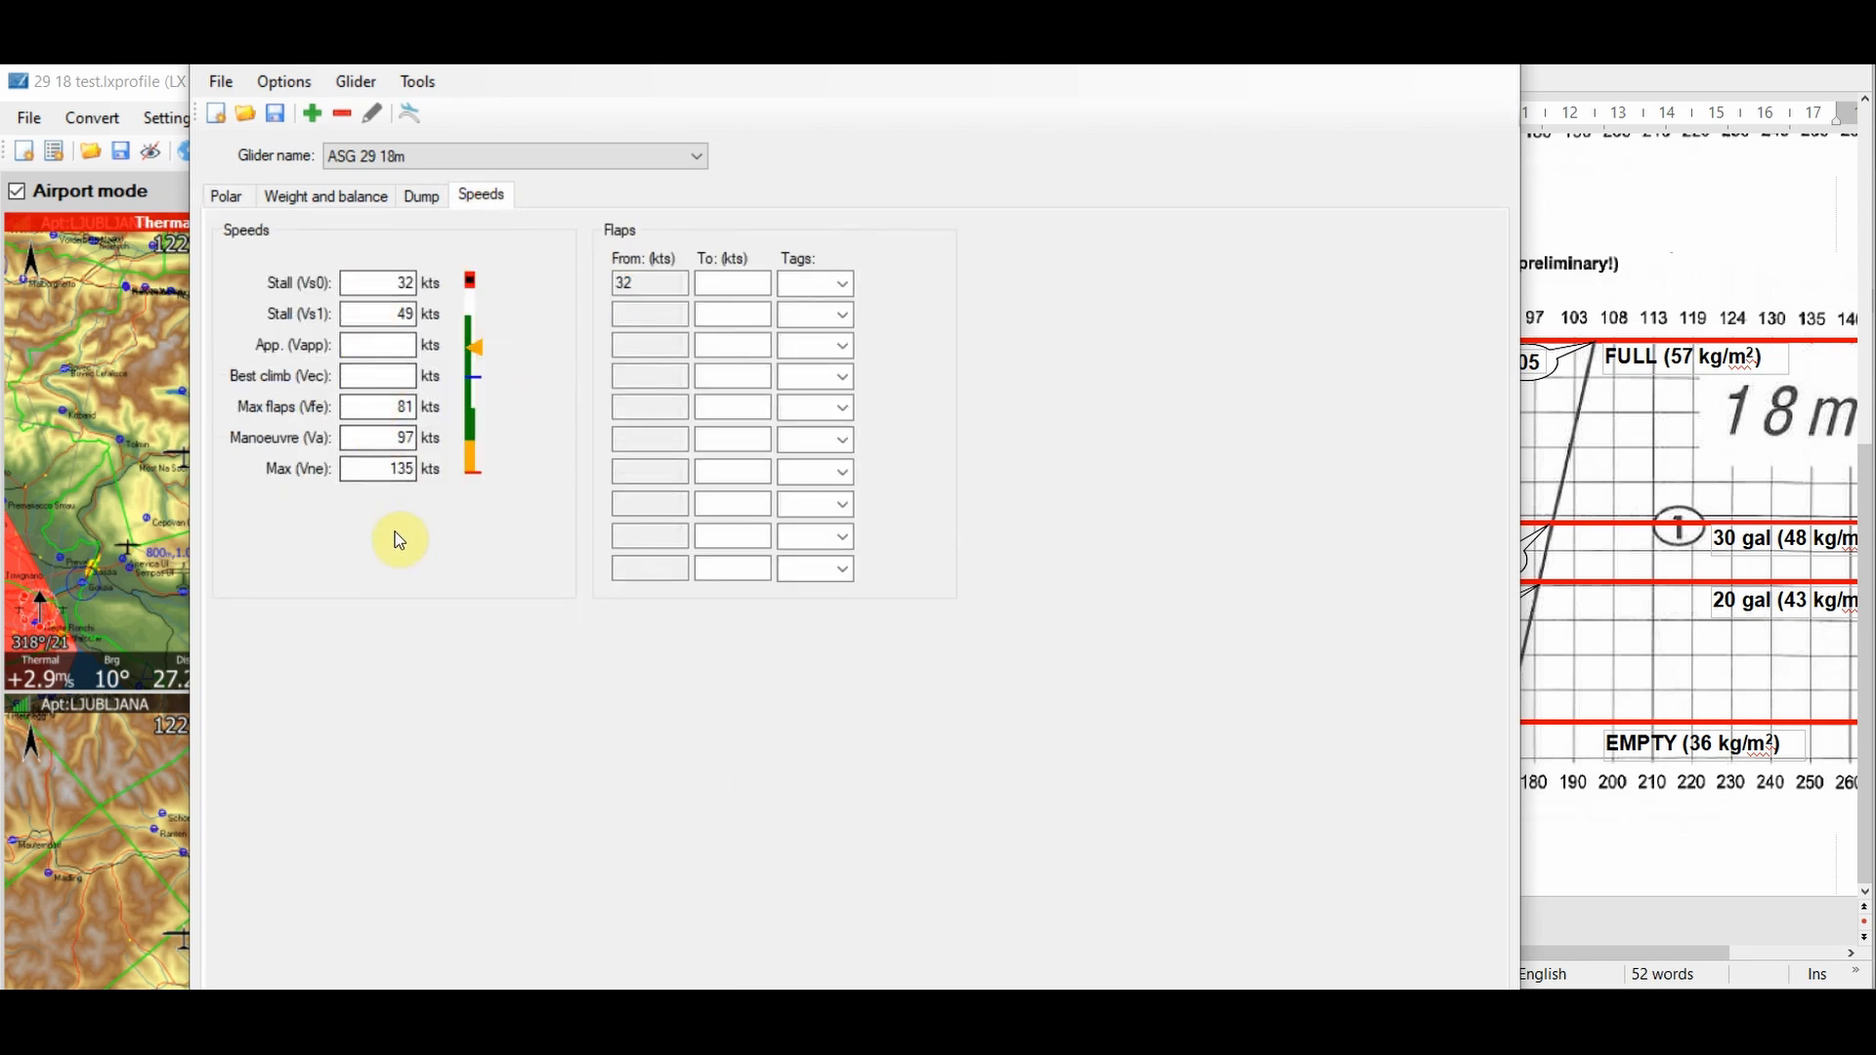
left_click(387, 338)
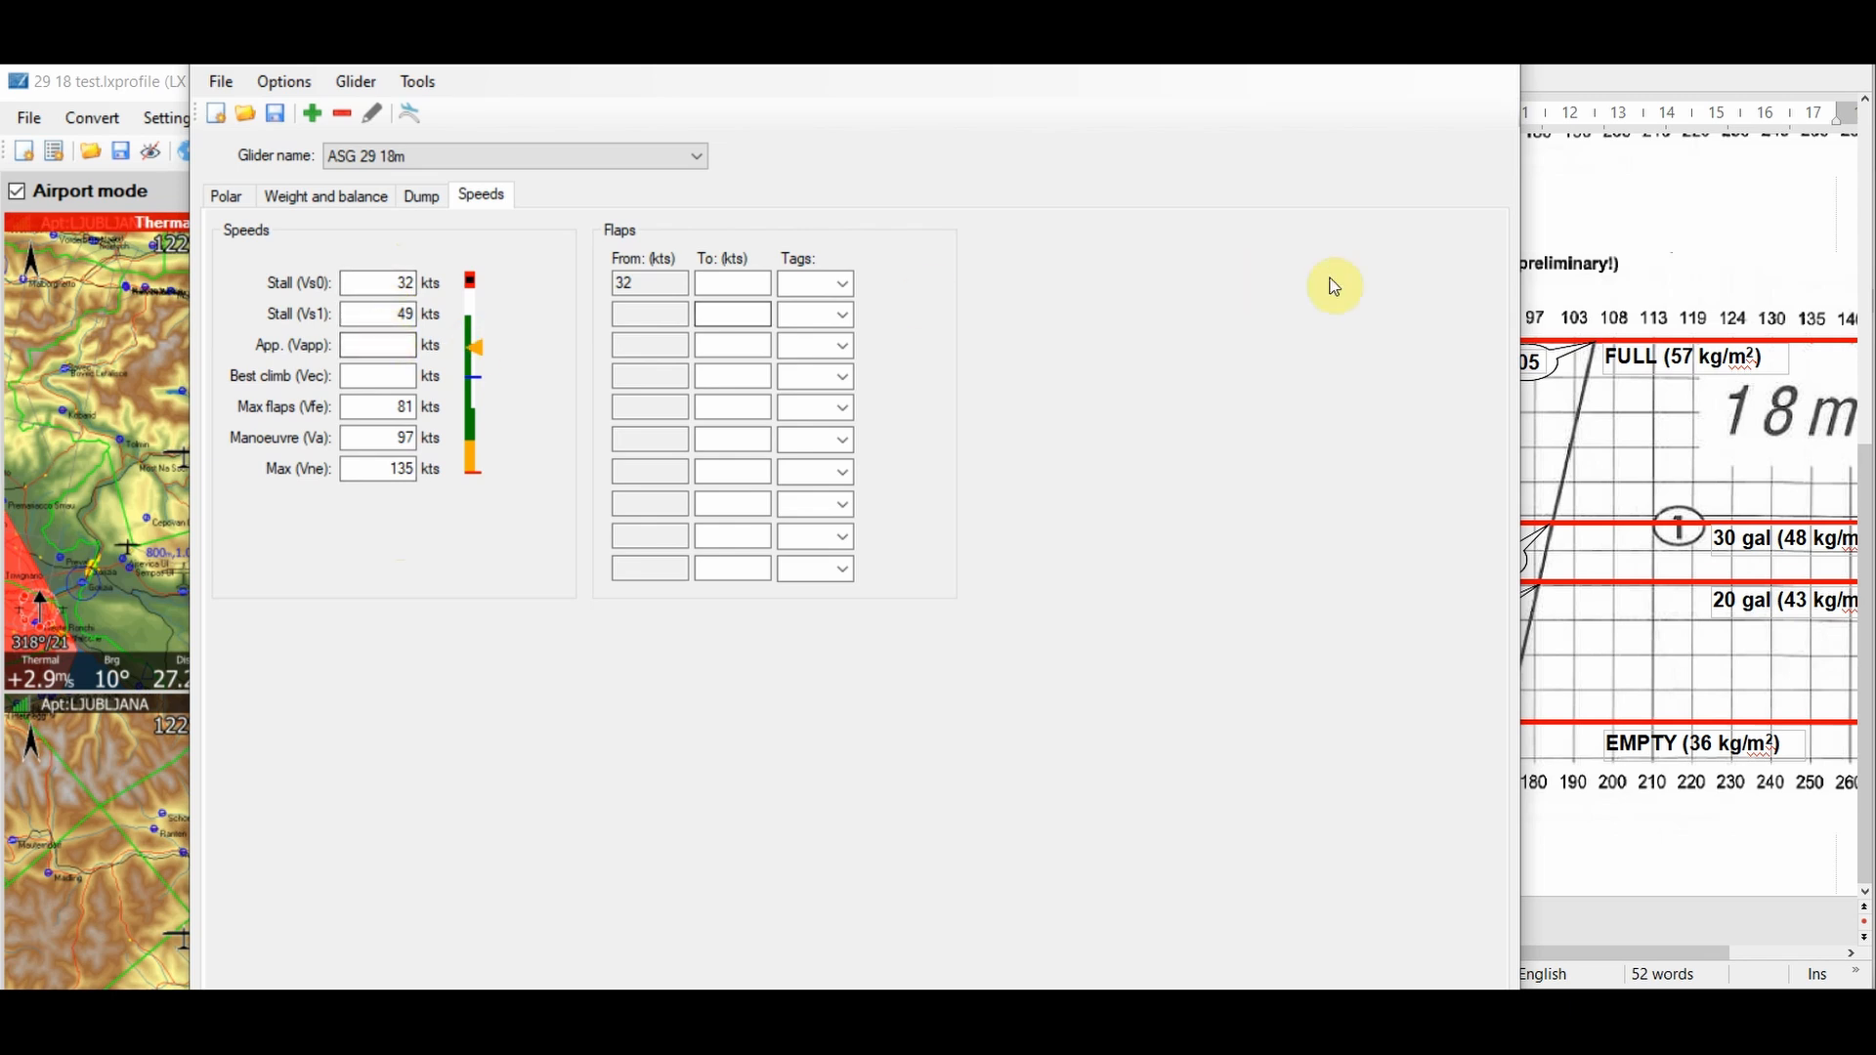
left_click(378, 381)
left_click(2, 379)
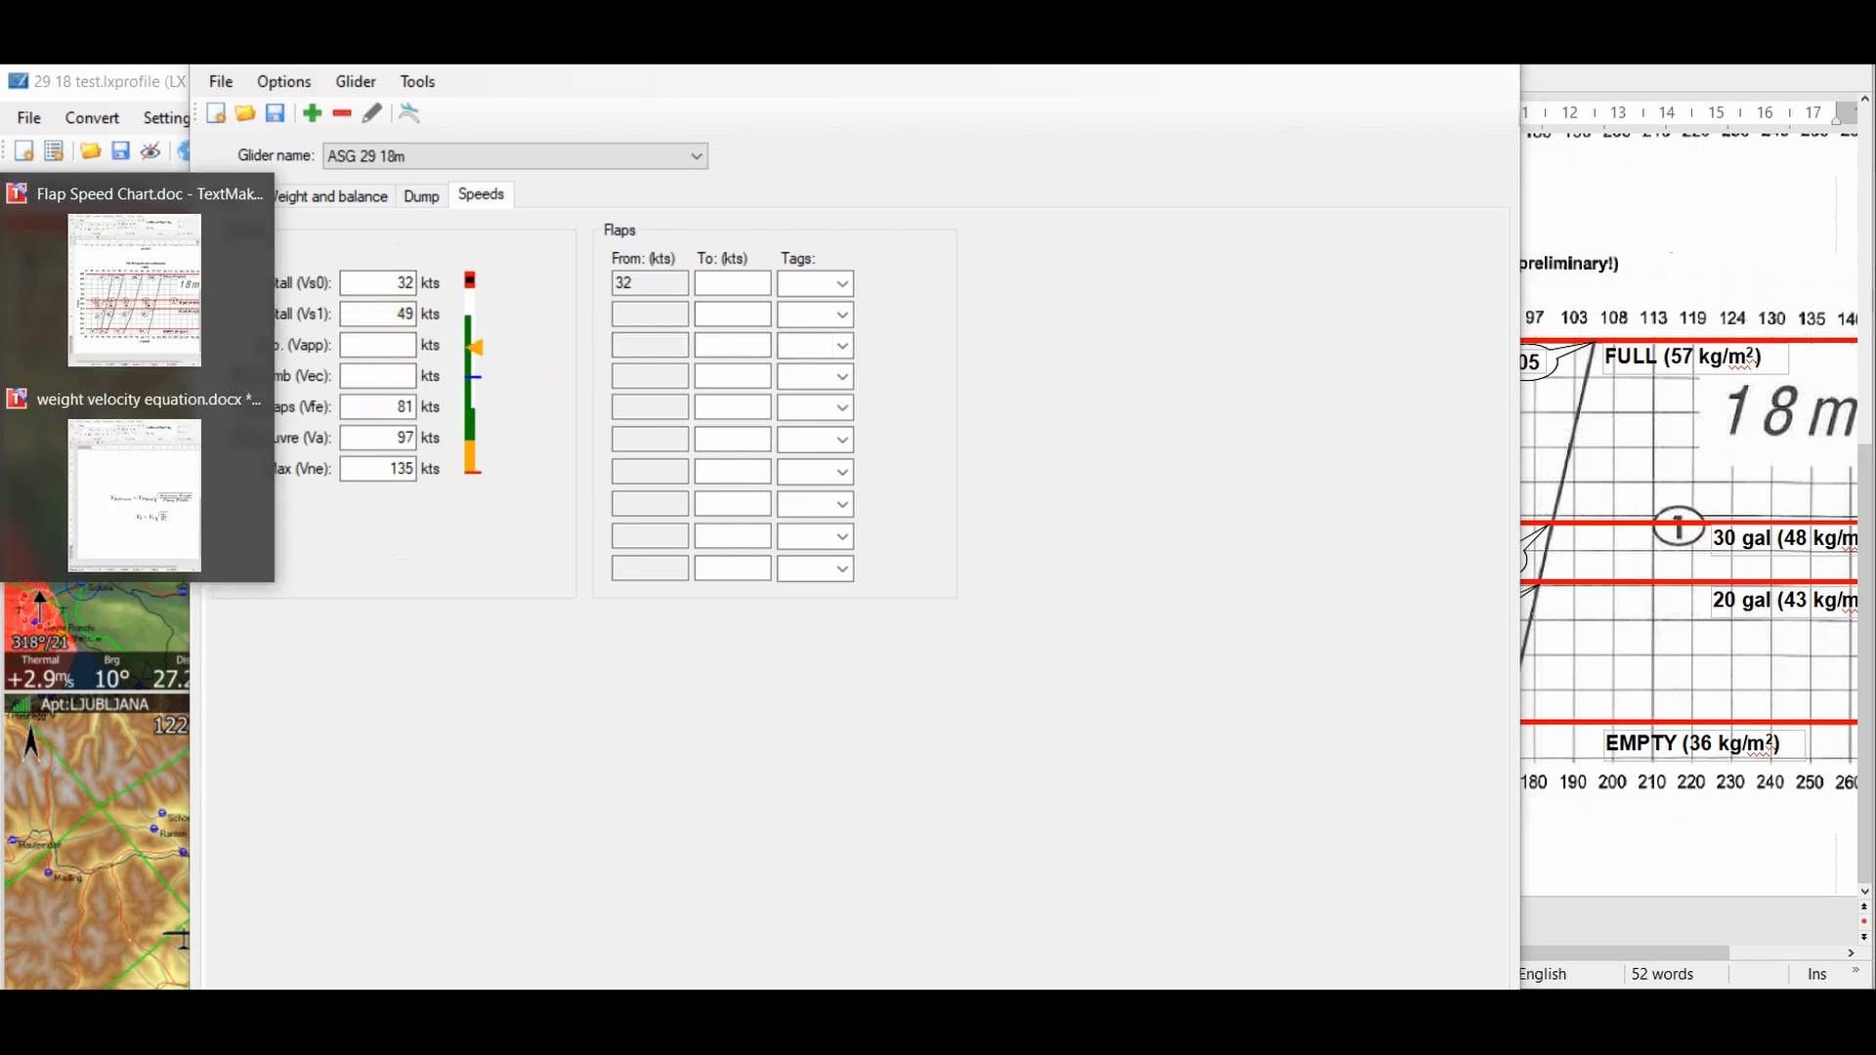
left_click(2, 420)
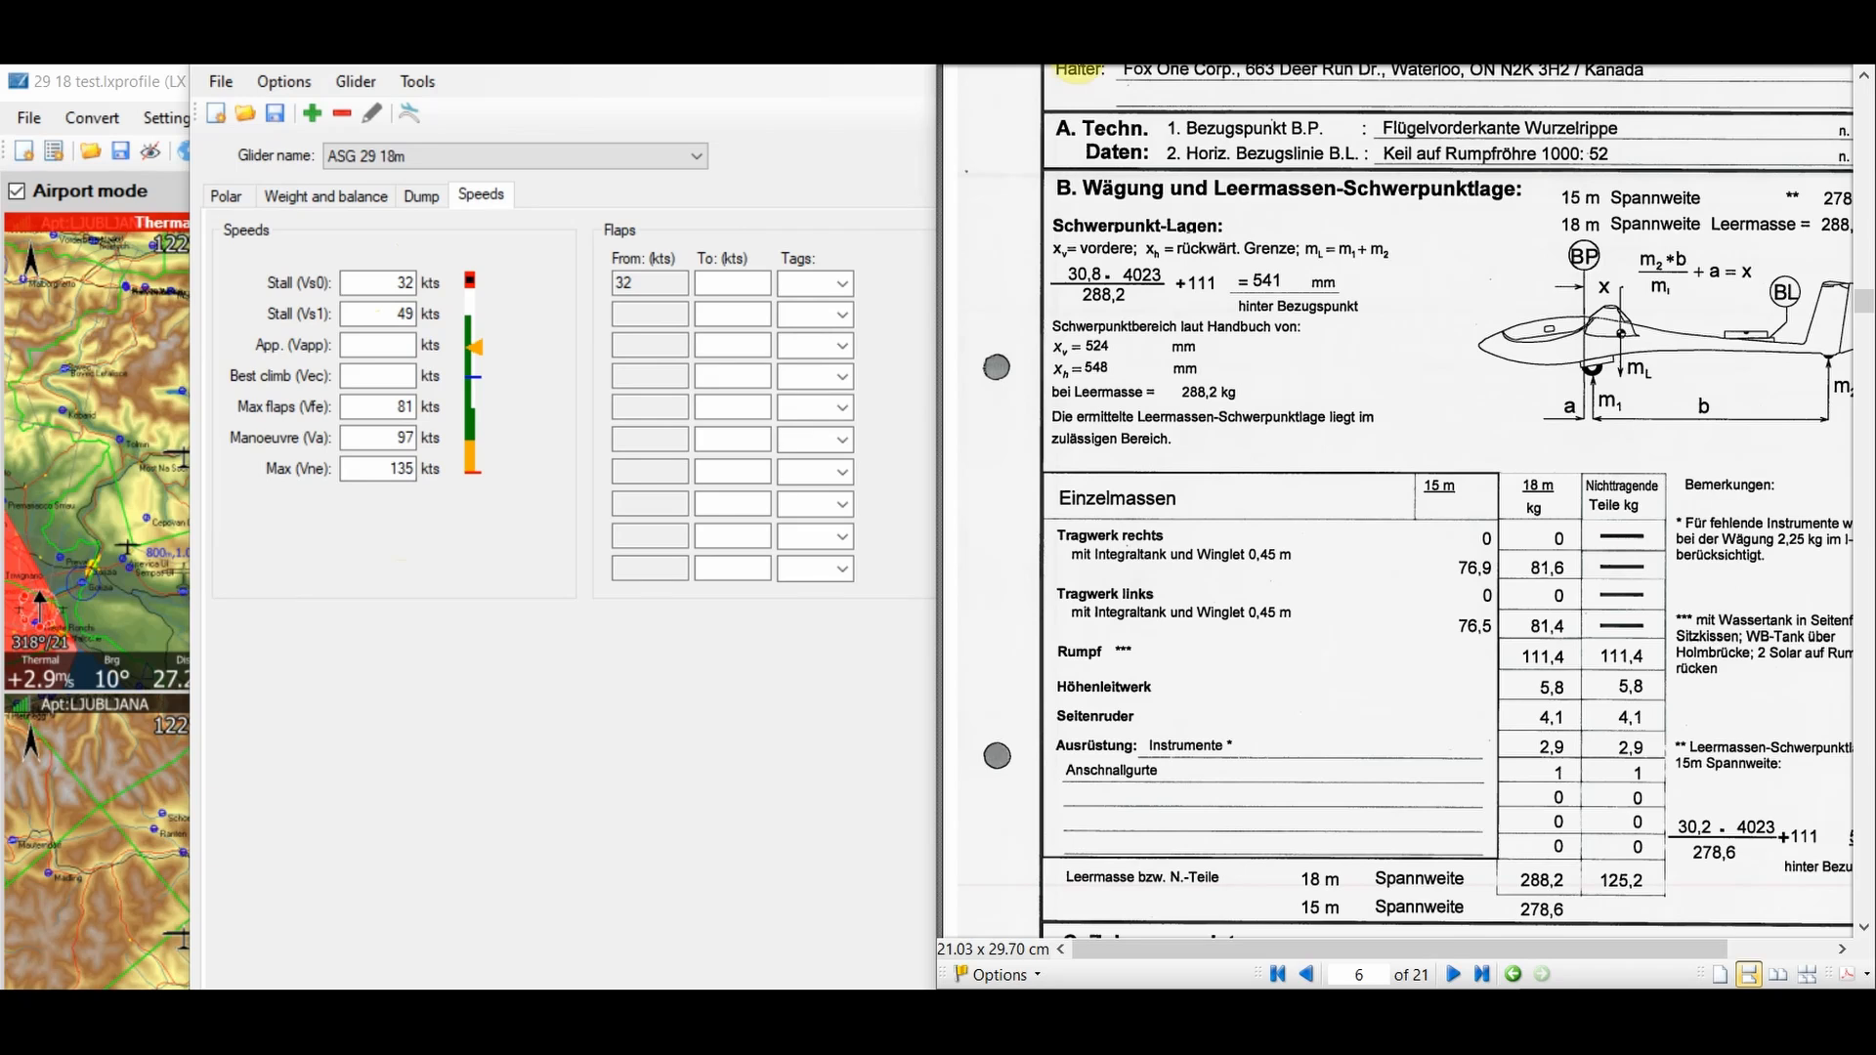
left_click(1598, 58)
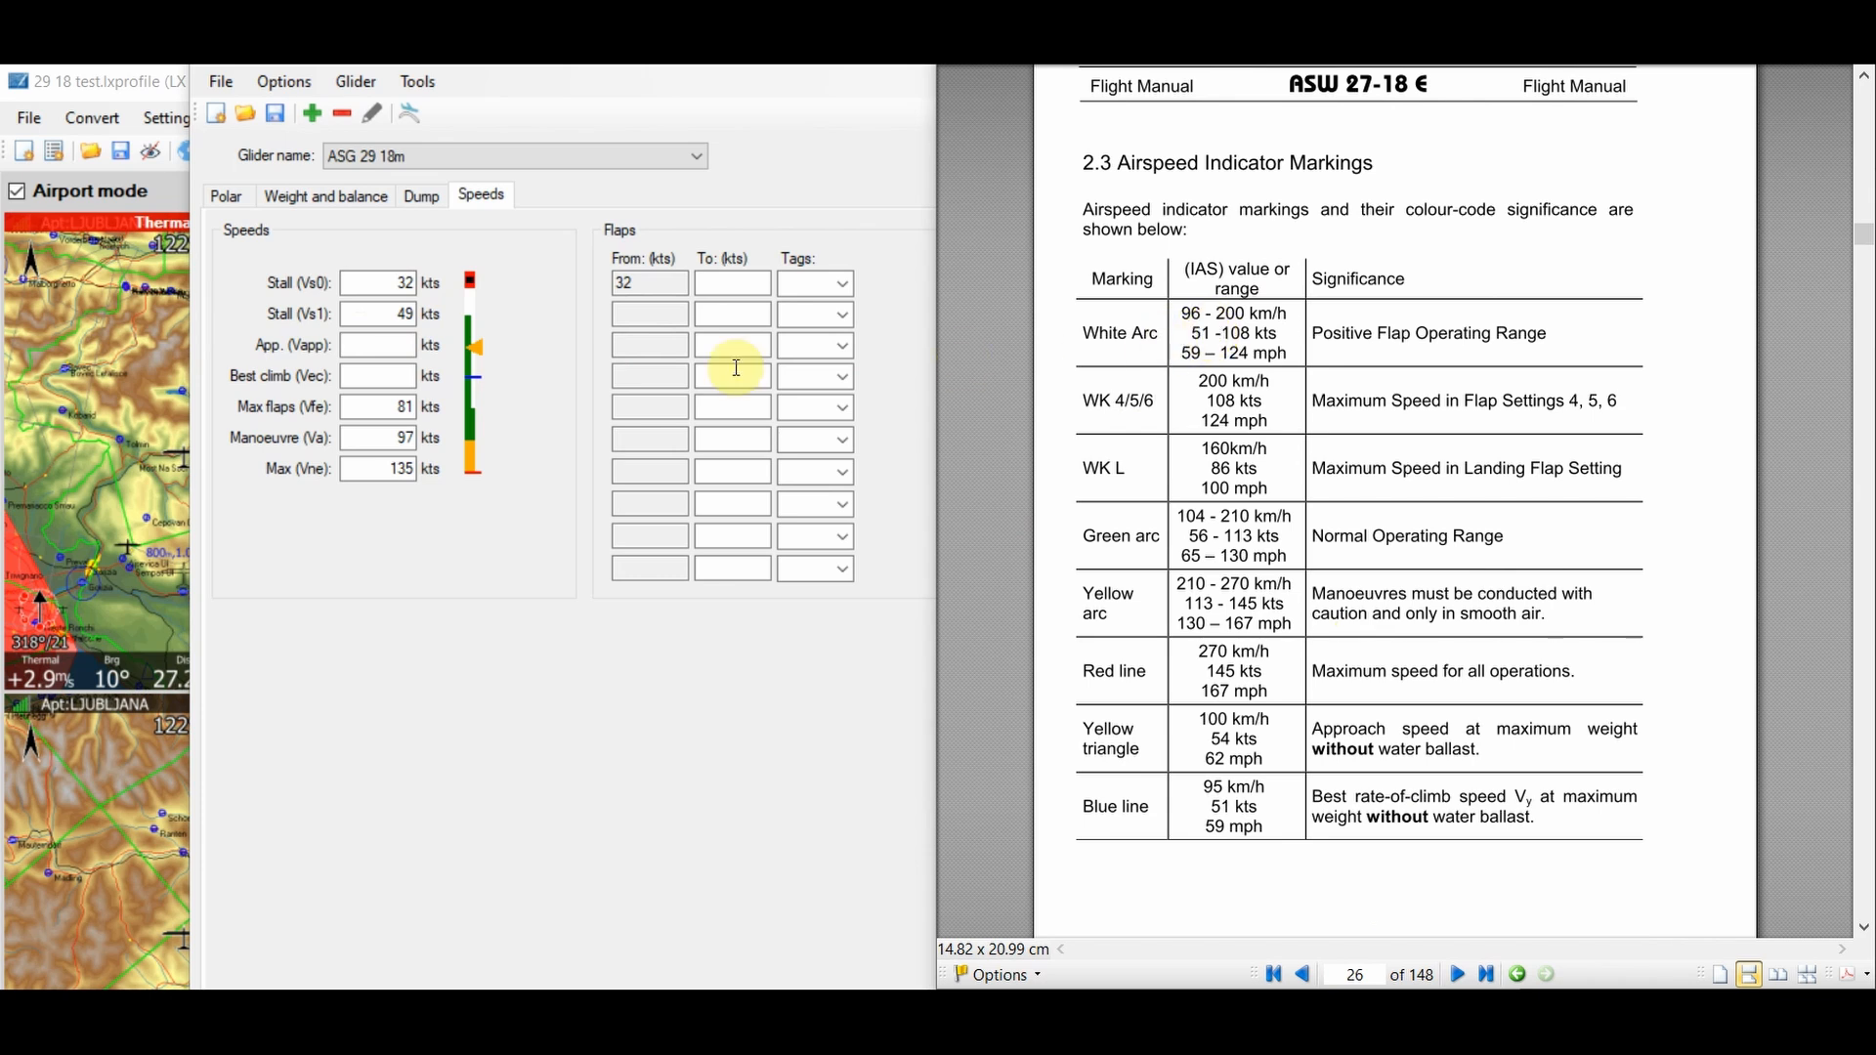
- Set the stall speed Vs1 to 45 kts and the stall speed Vs0 to 40 kts
left_click(391, 318)
left_click_drag(391, 318, 417, 315)
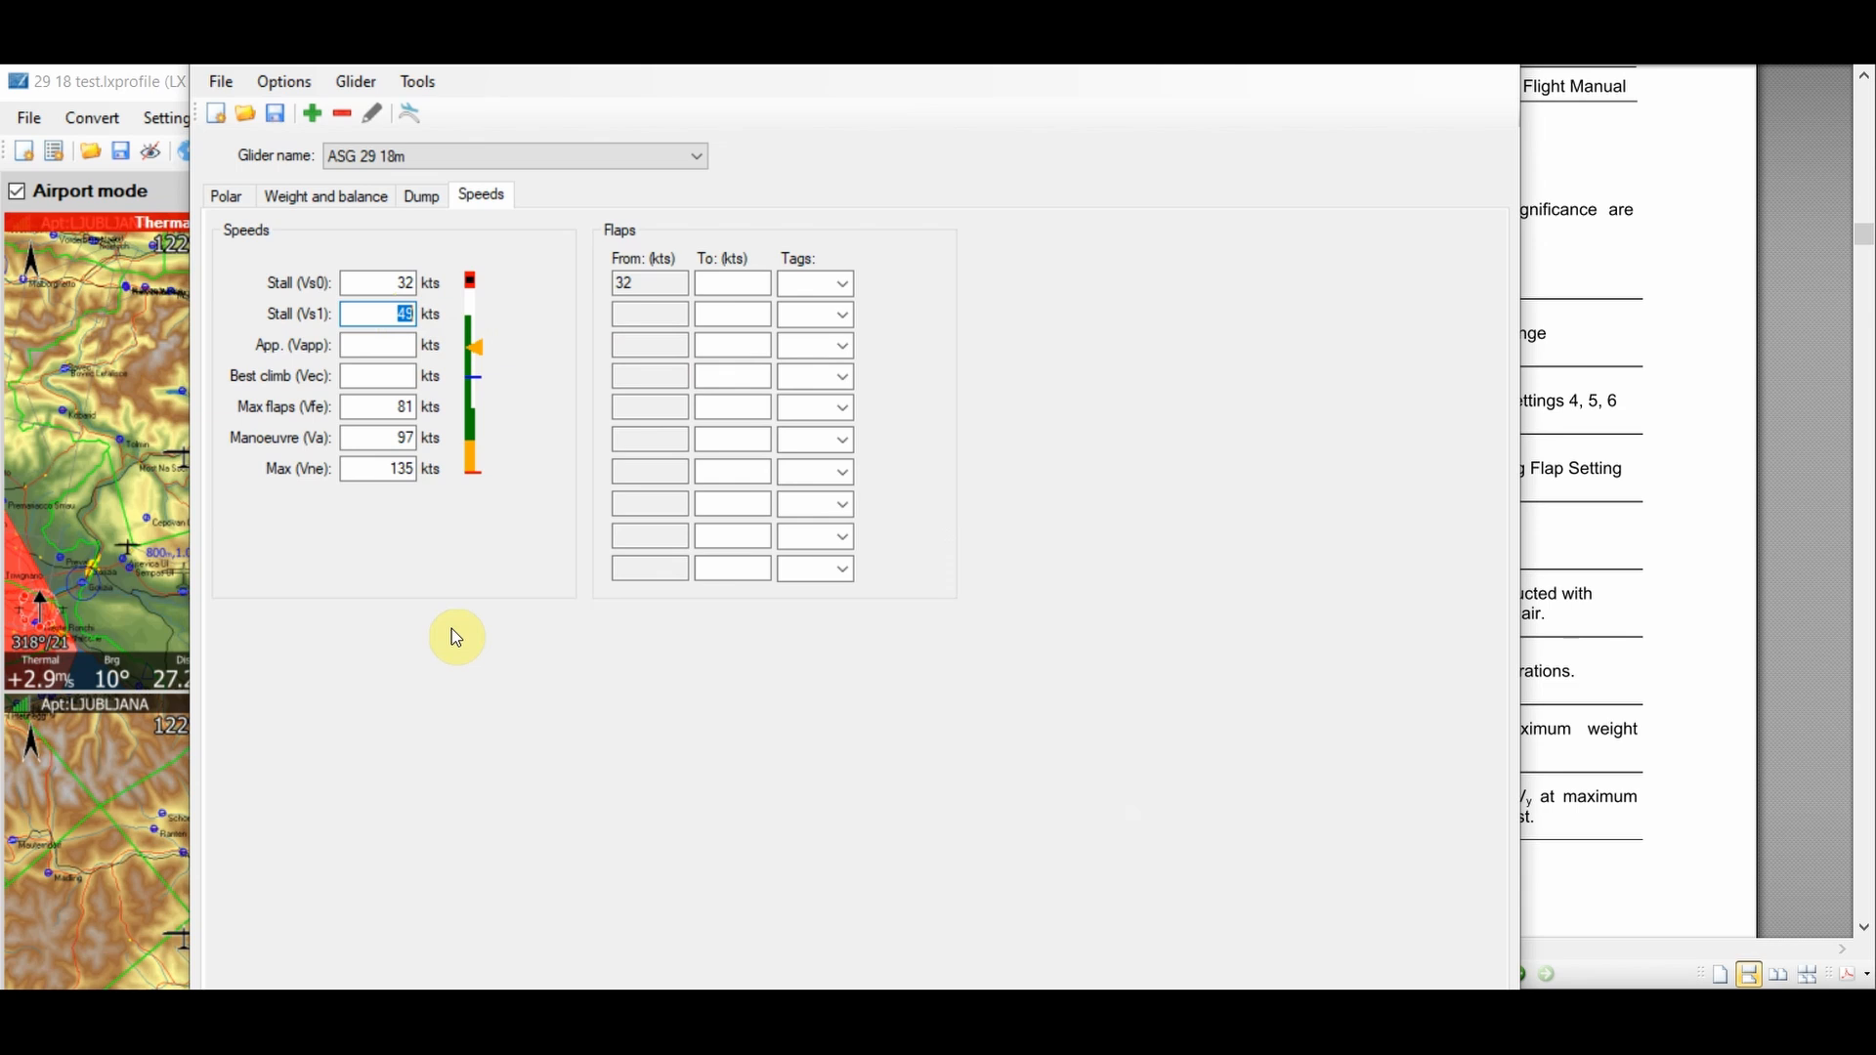
type("4")
- Set the approach speed to 54 kts and the best climb speed to 51 kts, following the manual's airspeed markings
left_click(376, 344)
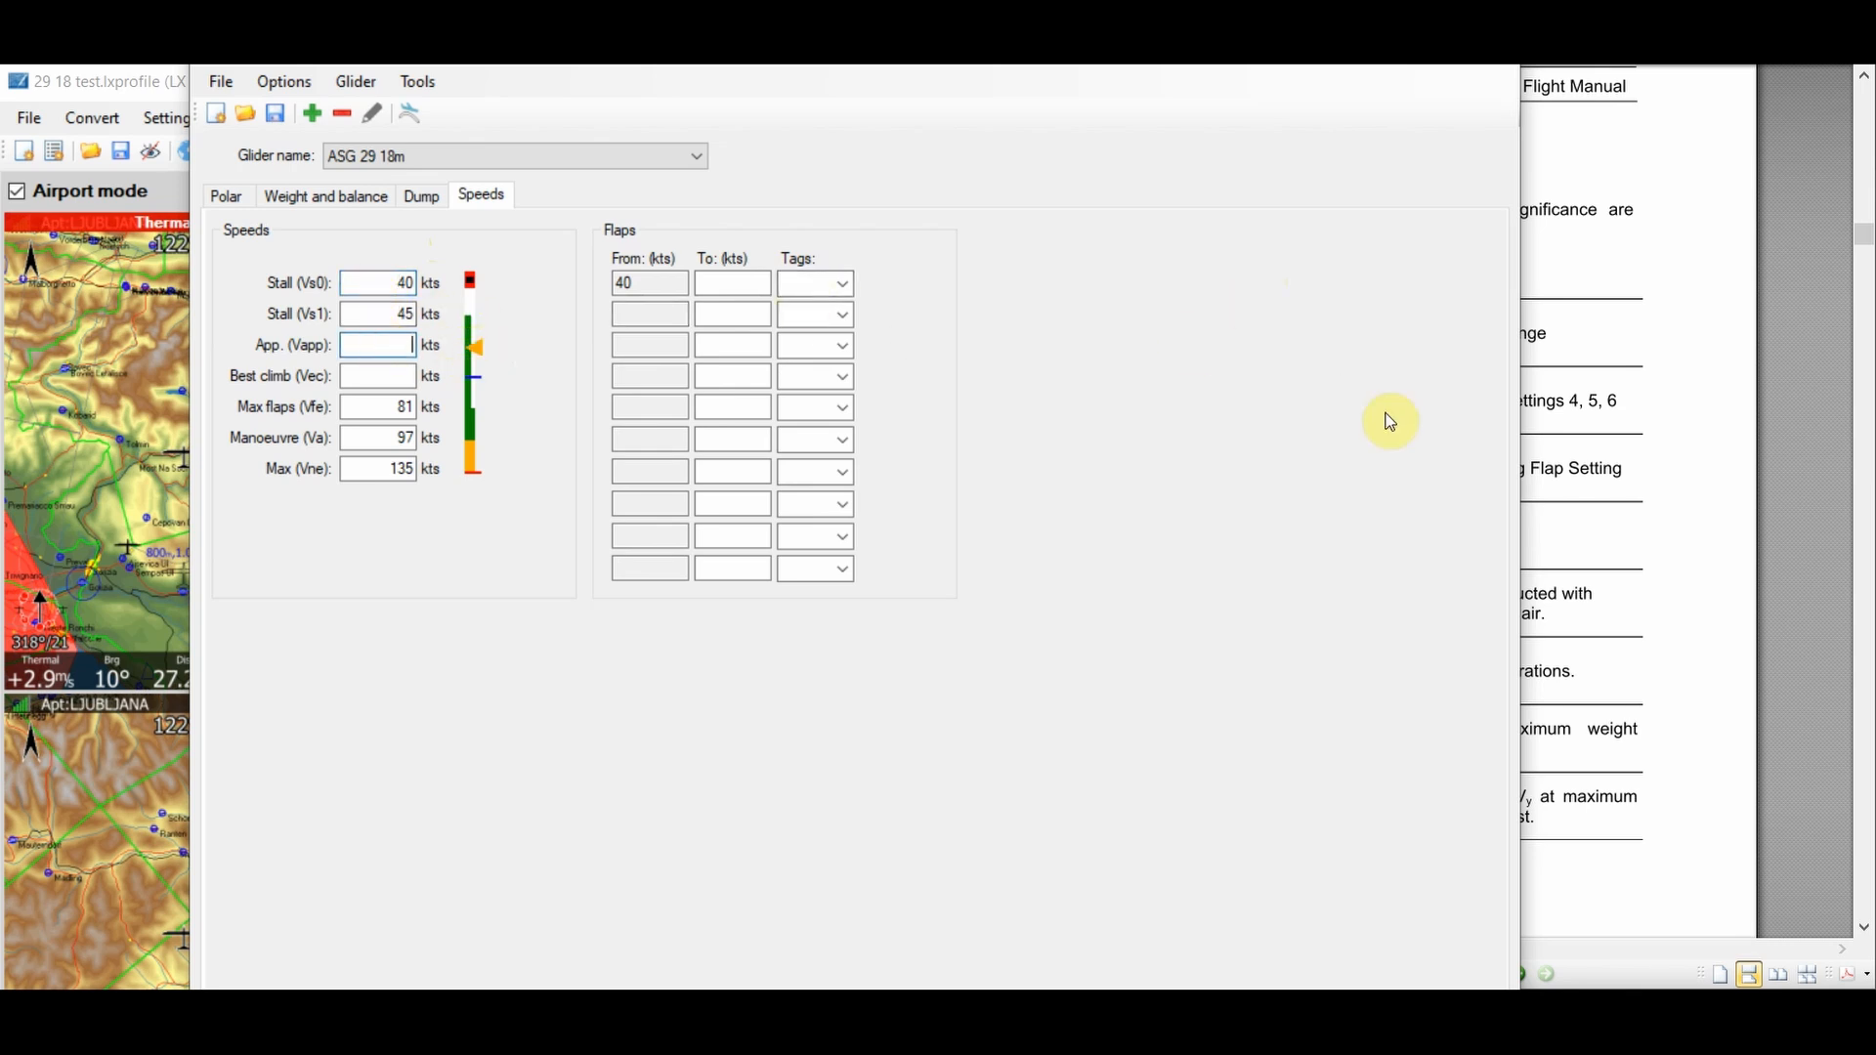
left_click(1575, 597)
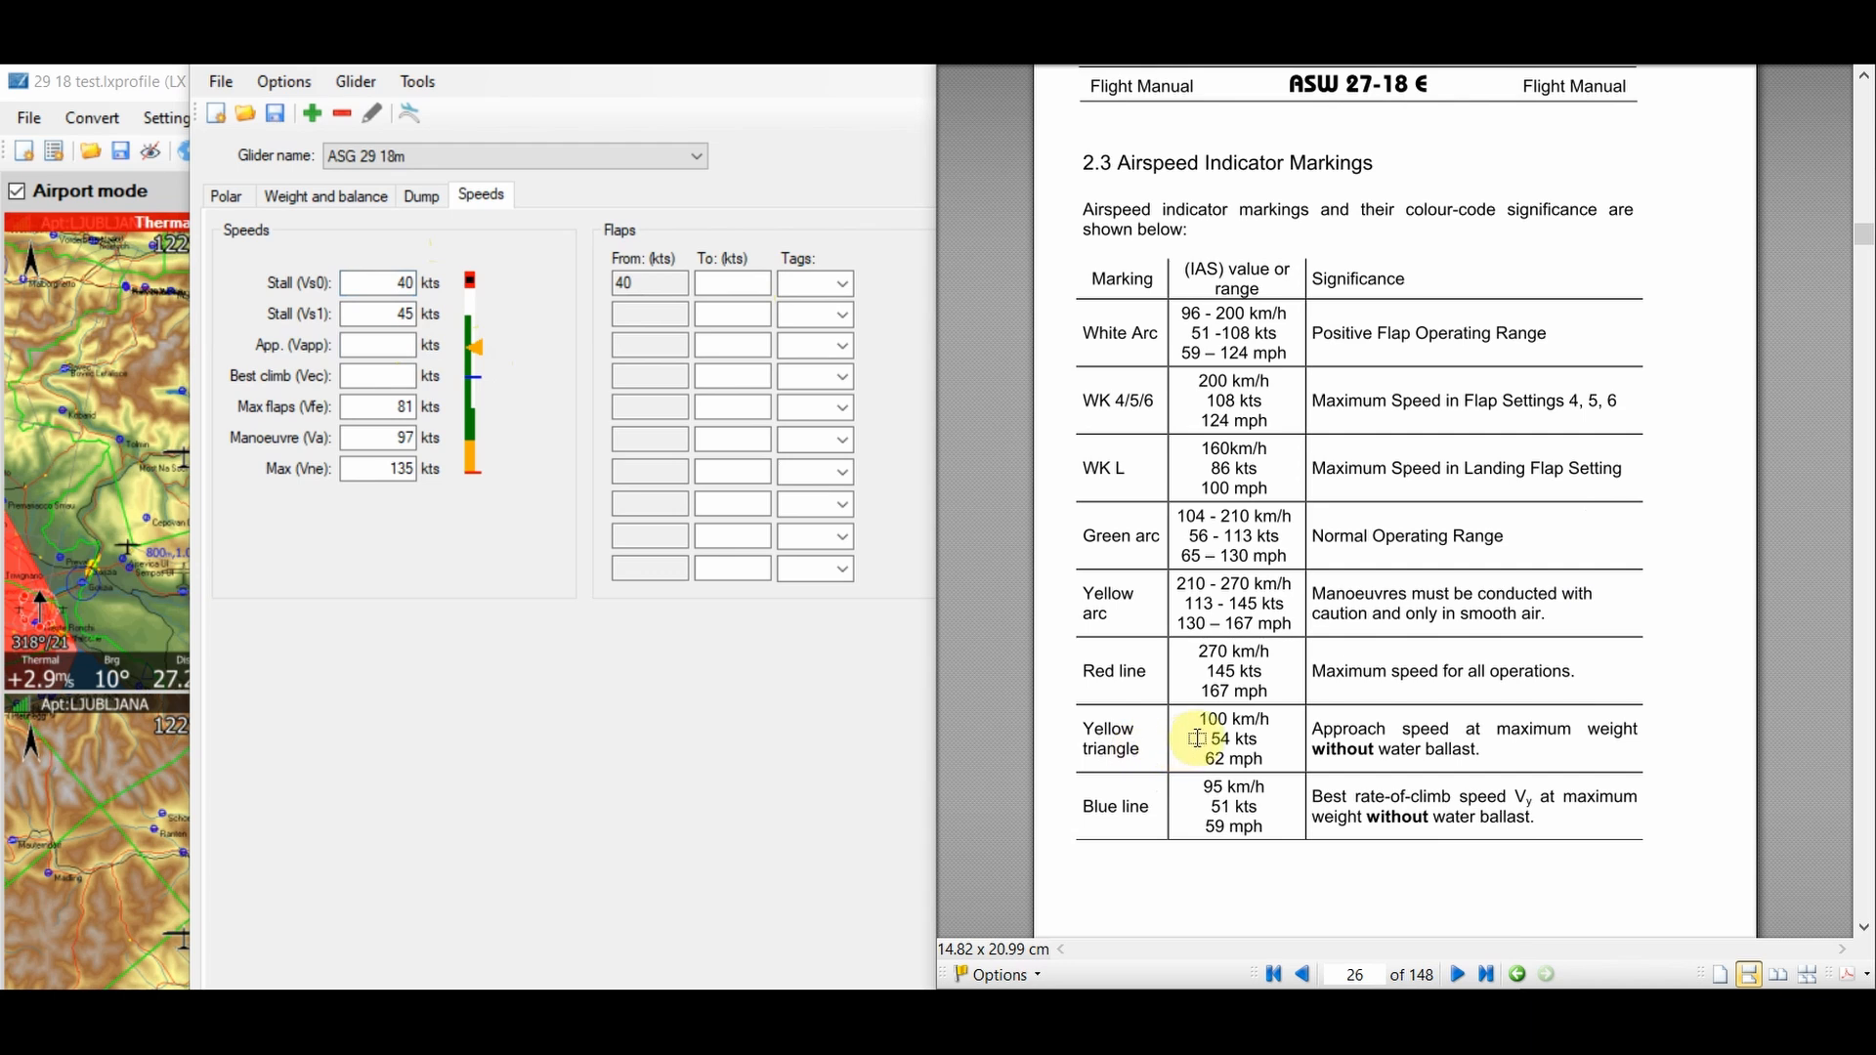
left_click(378, 347)
type("54")
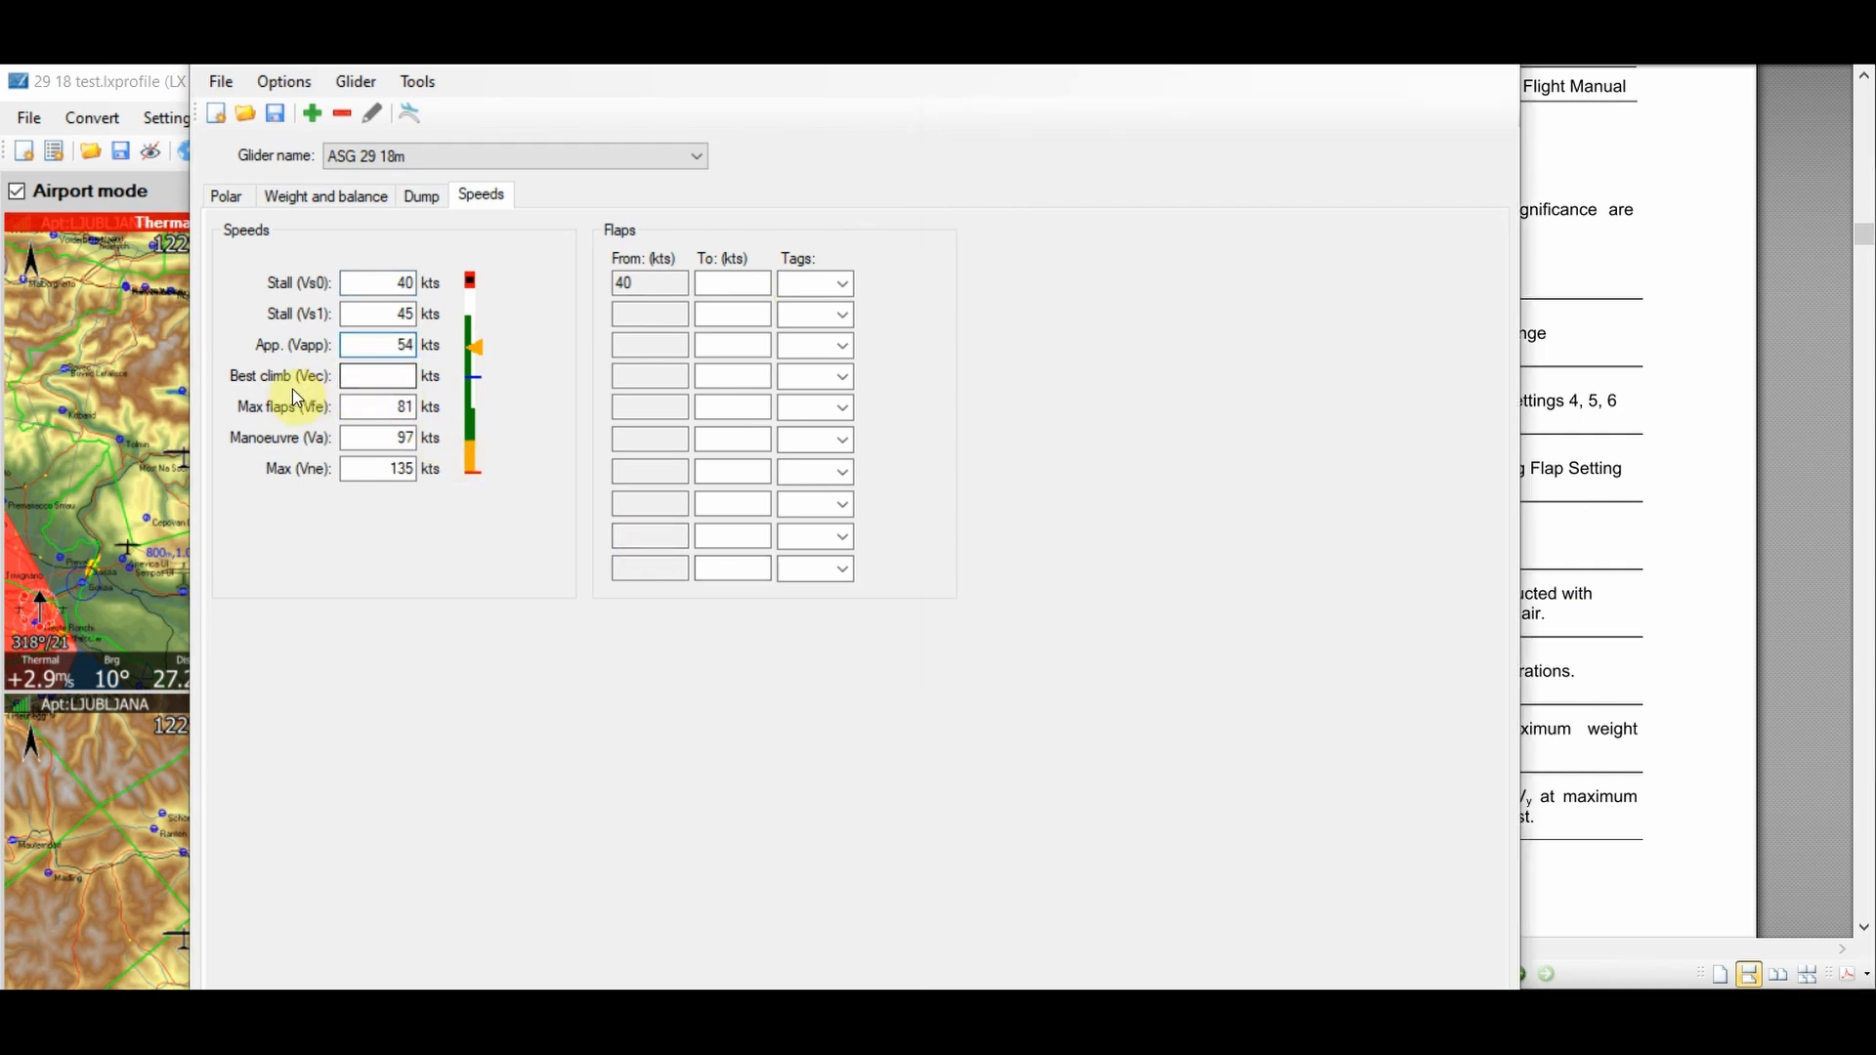
left_click(361, 378)
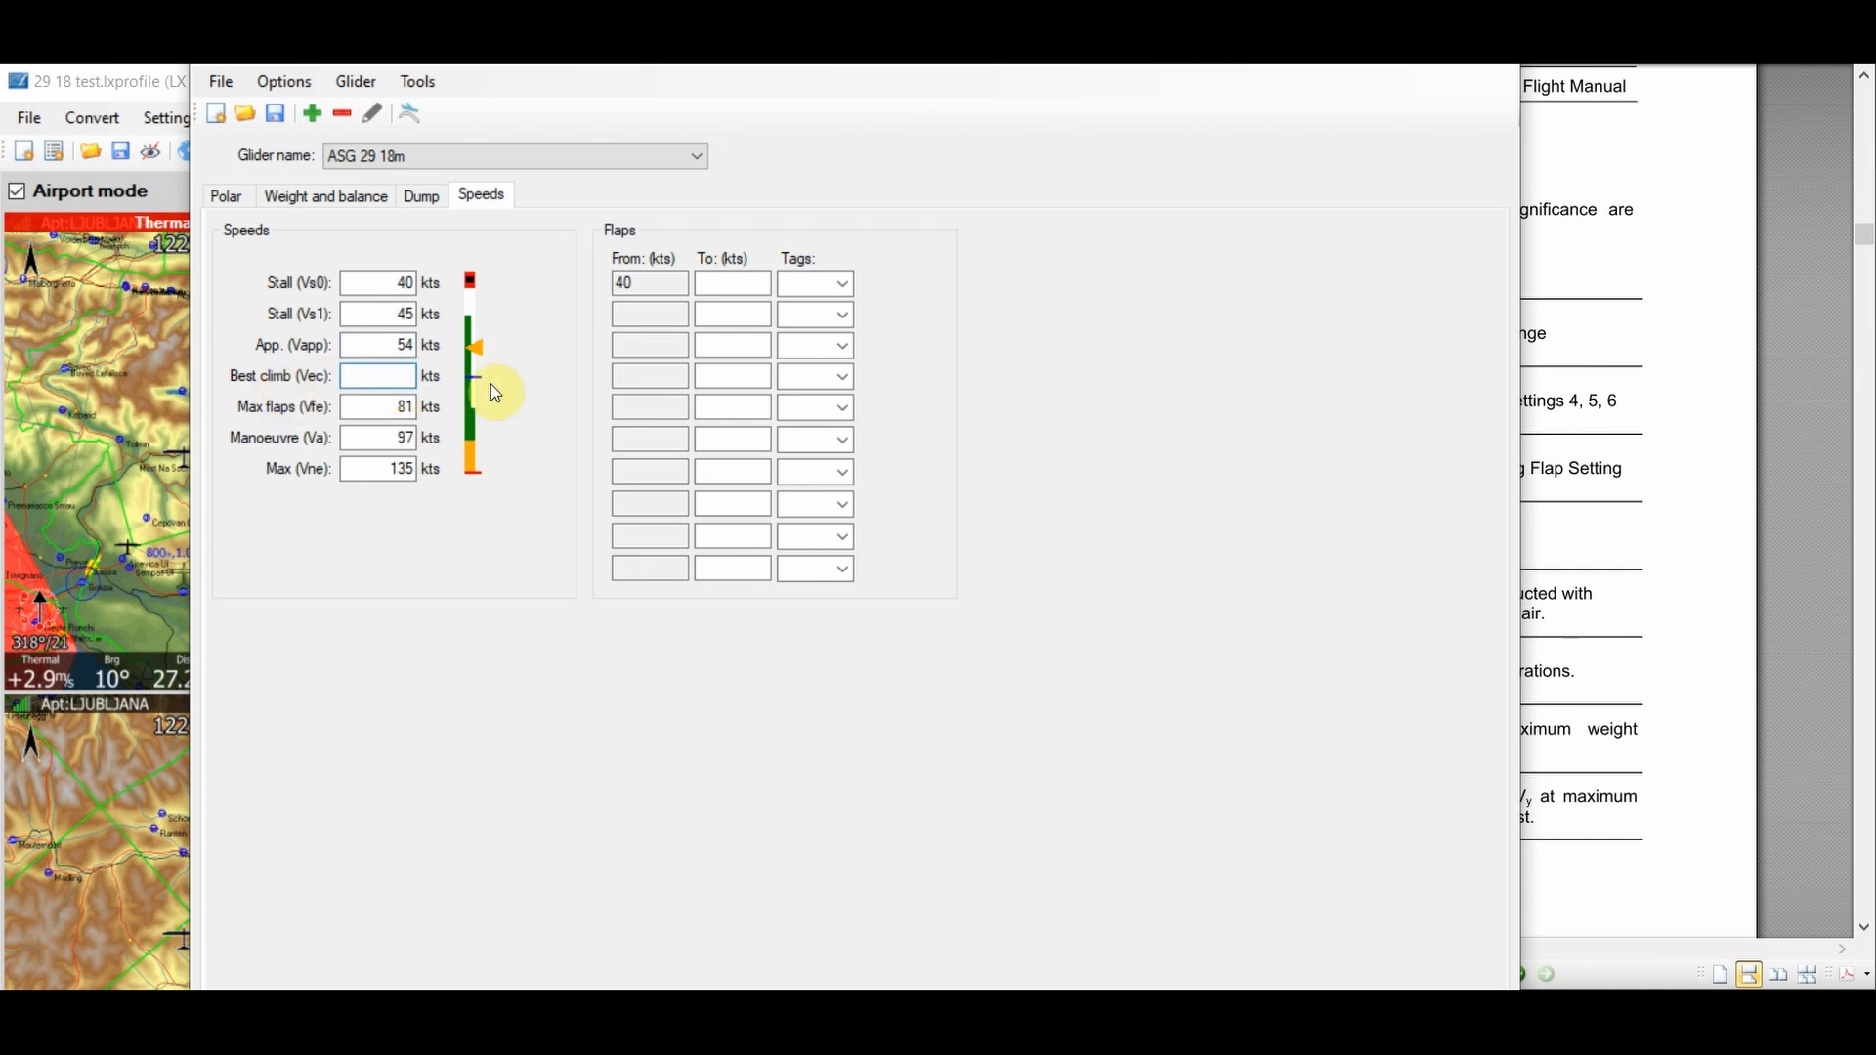
left_click(1696, 383)
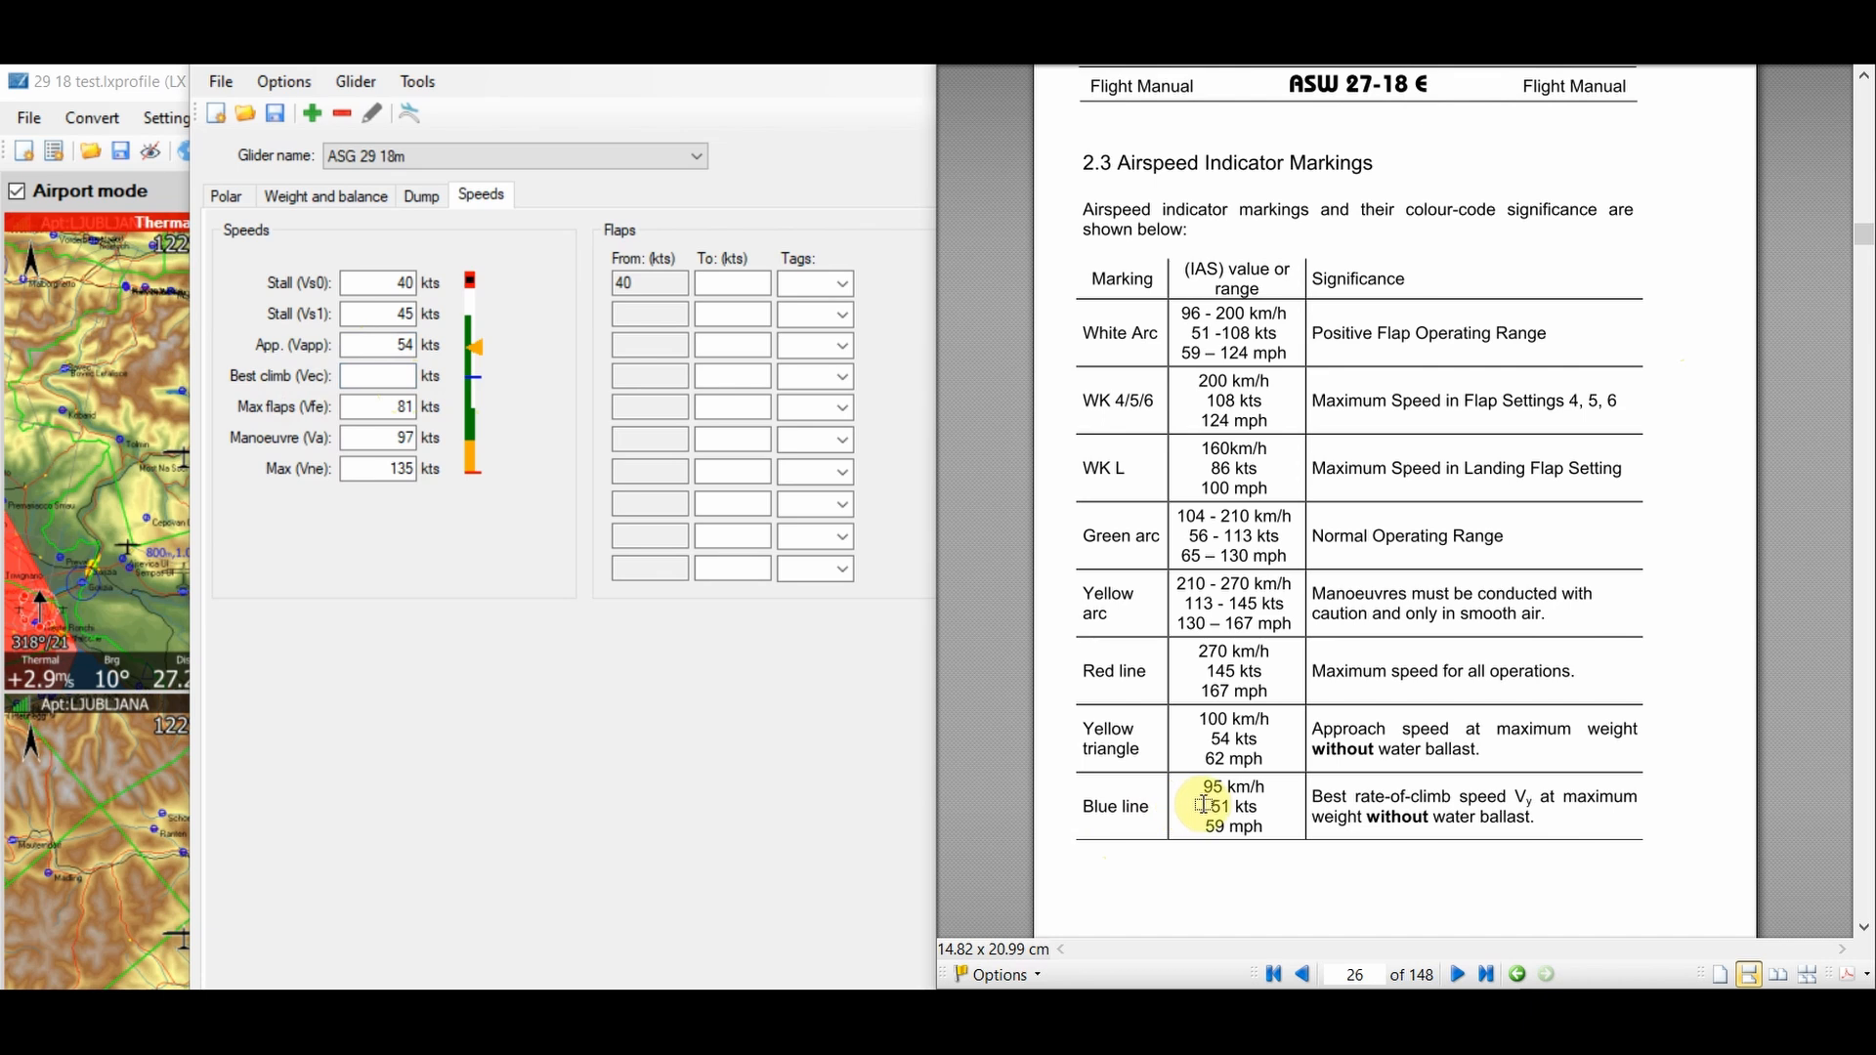
left_click(380, 376)
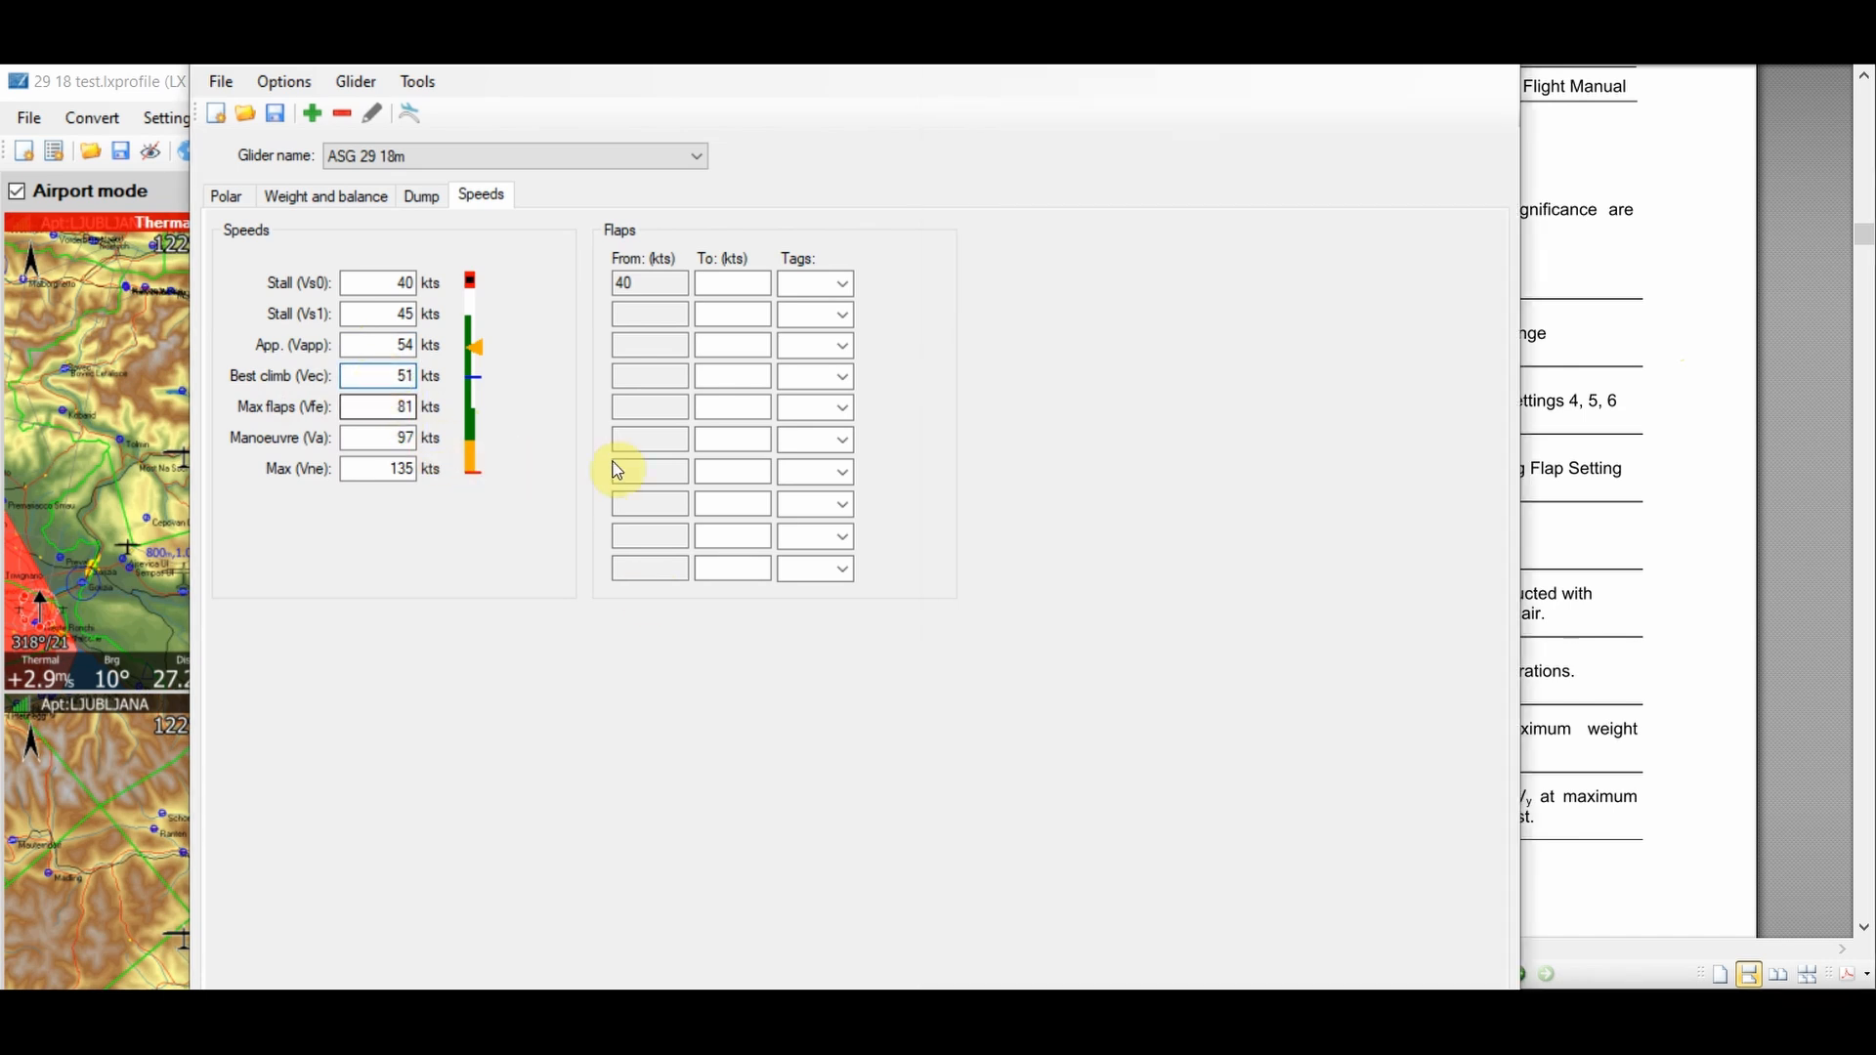
- Find the maximum flap extended speeds in the flight manual and set the max flaps speed (Vfe) to 108 kts
left_click(349, 406)
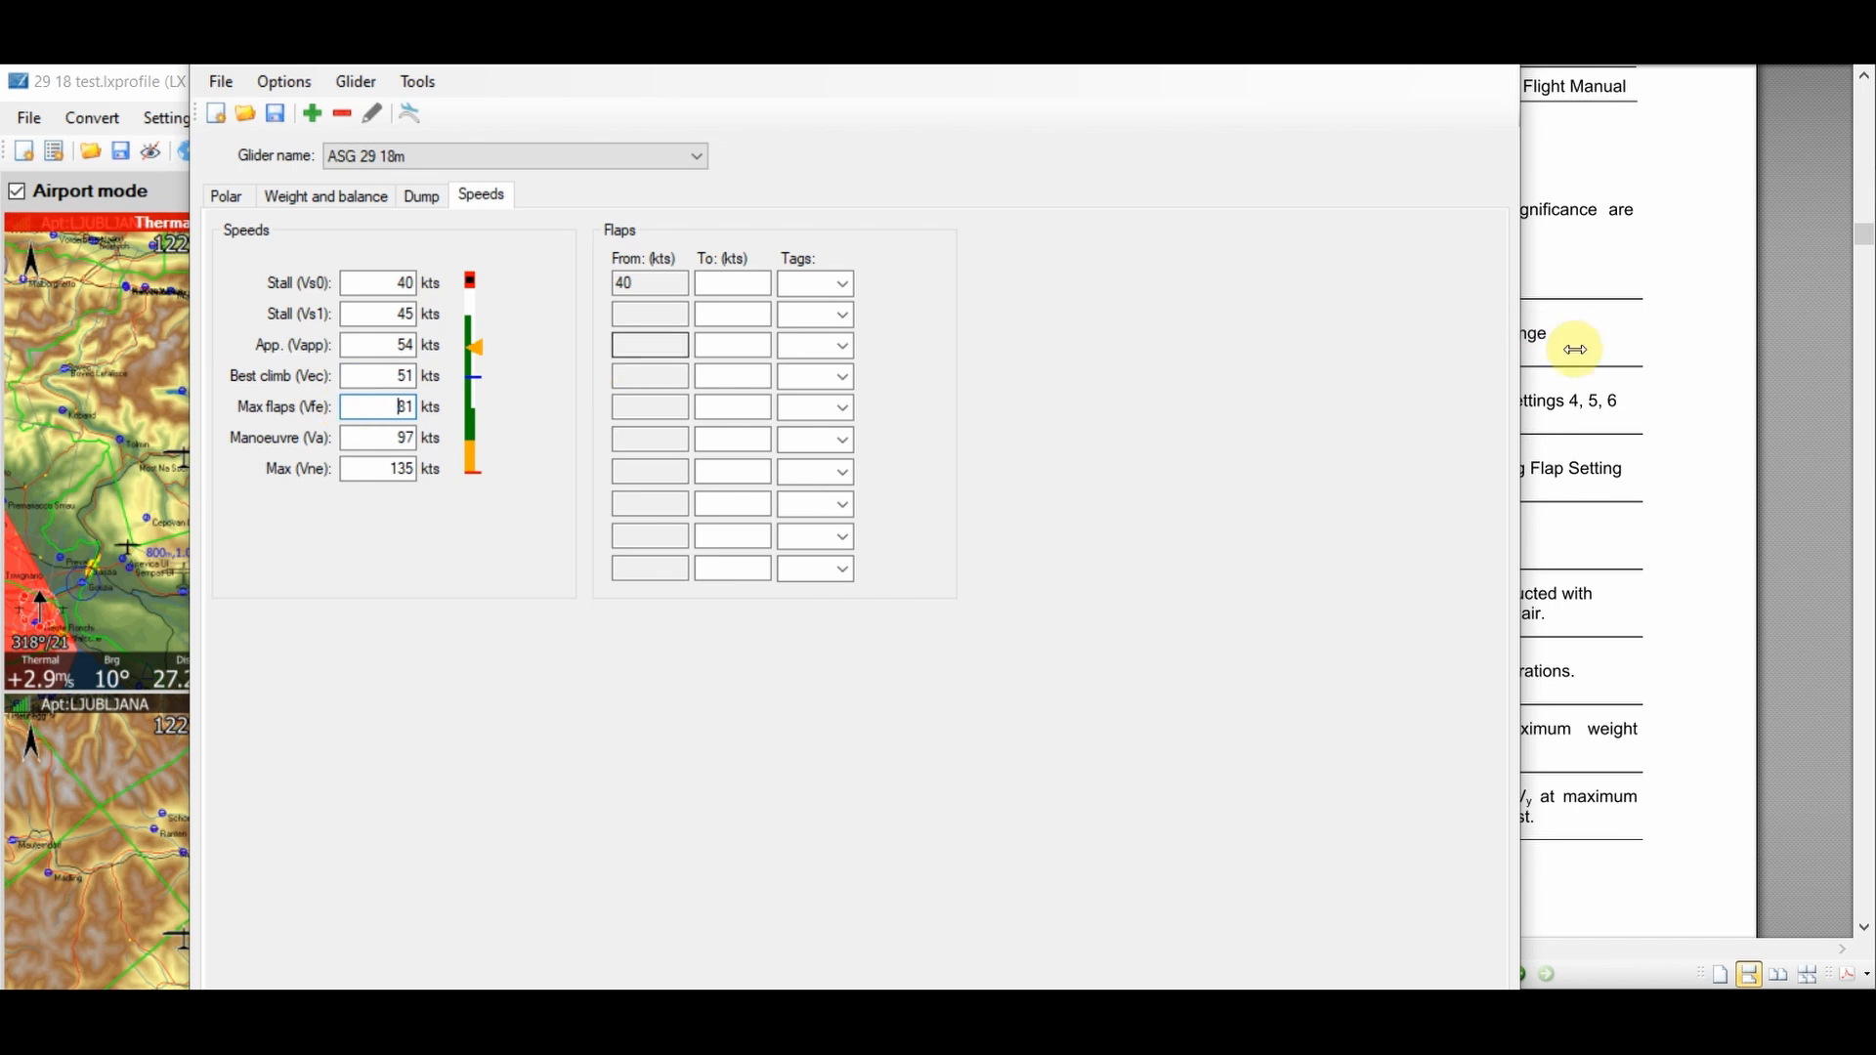
left_click(1625, 364)
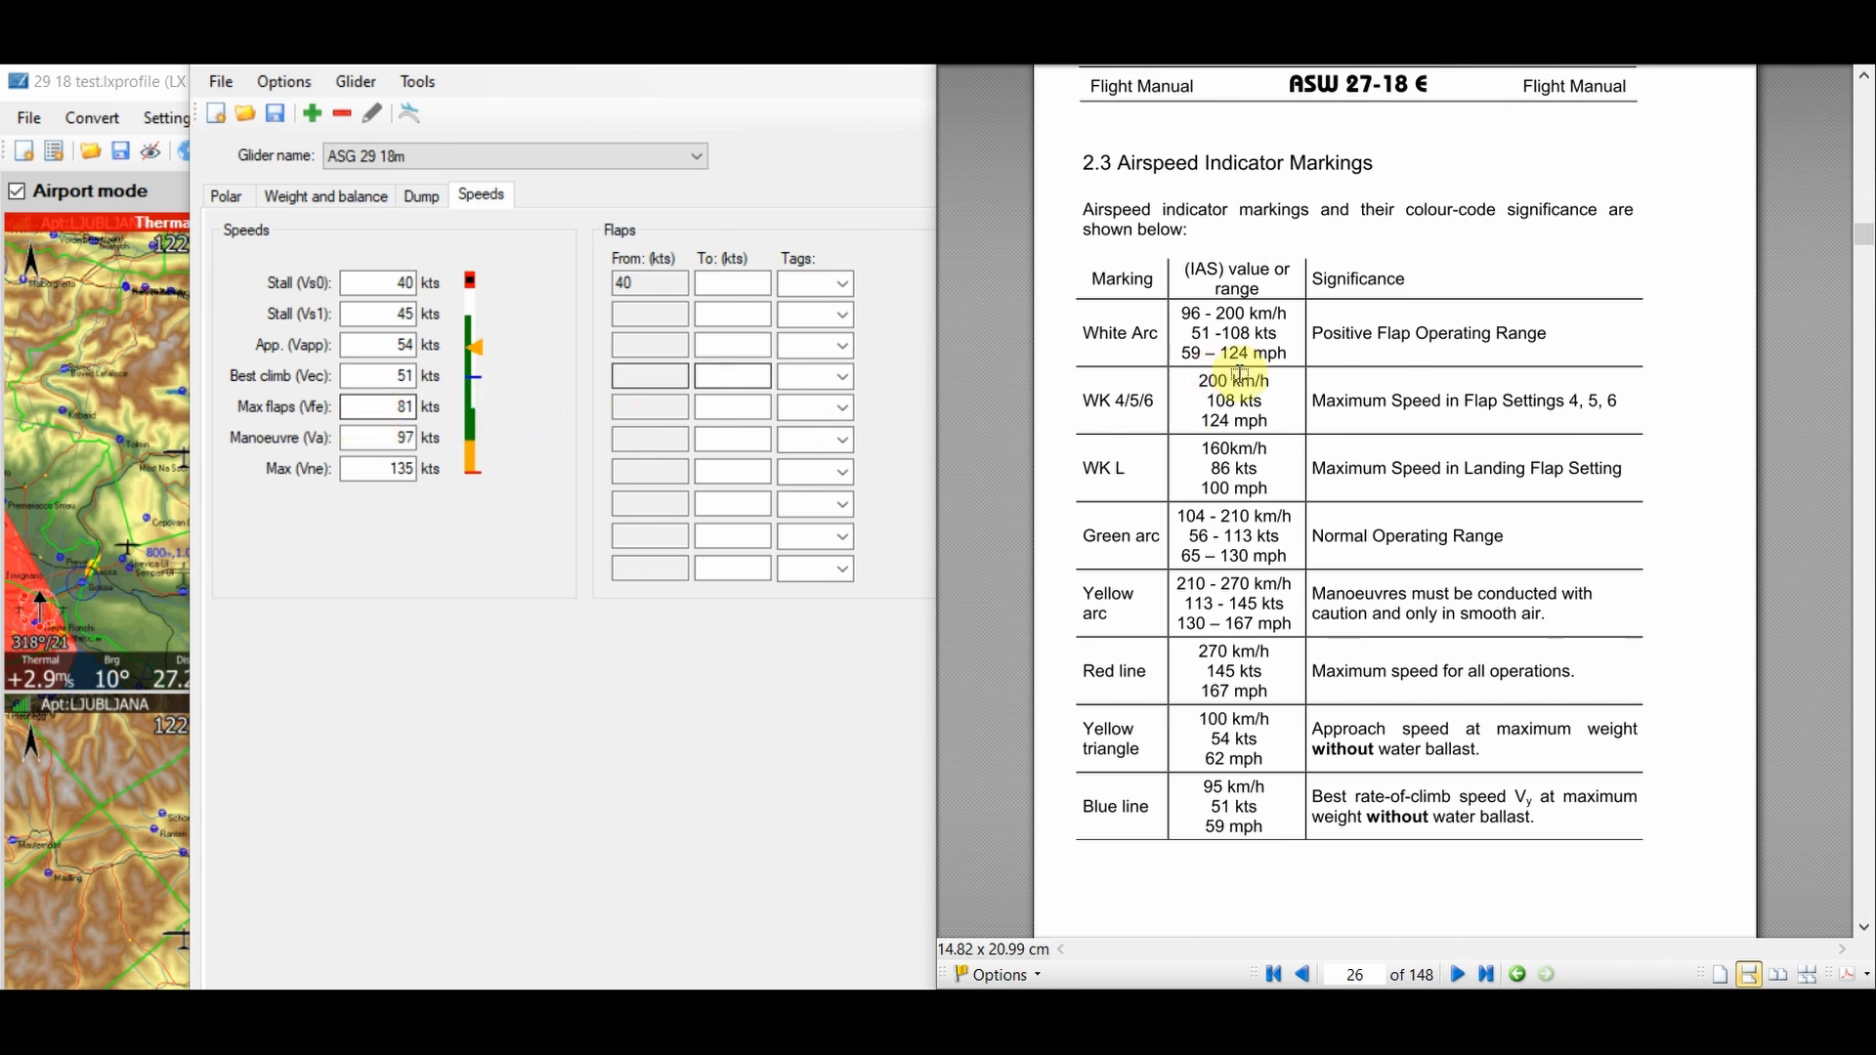
scroll(1242, 374, "up", 3)
scroll(1241, 375, "up", 8)
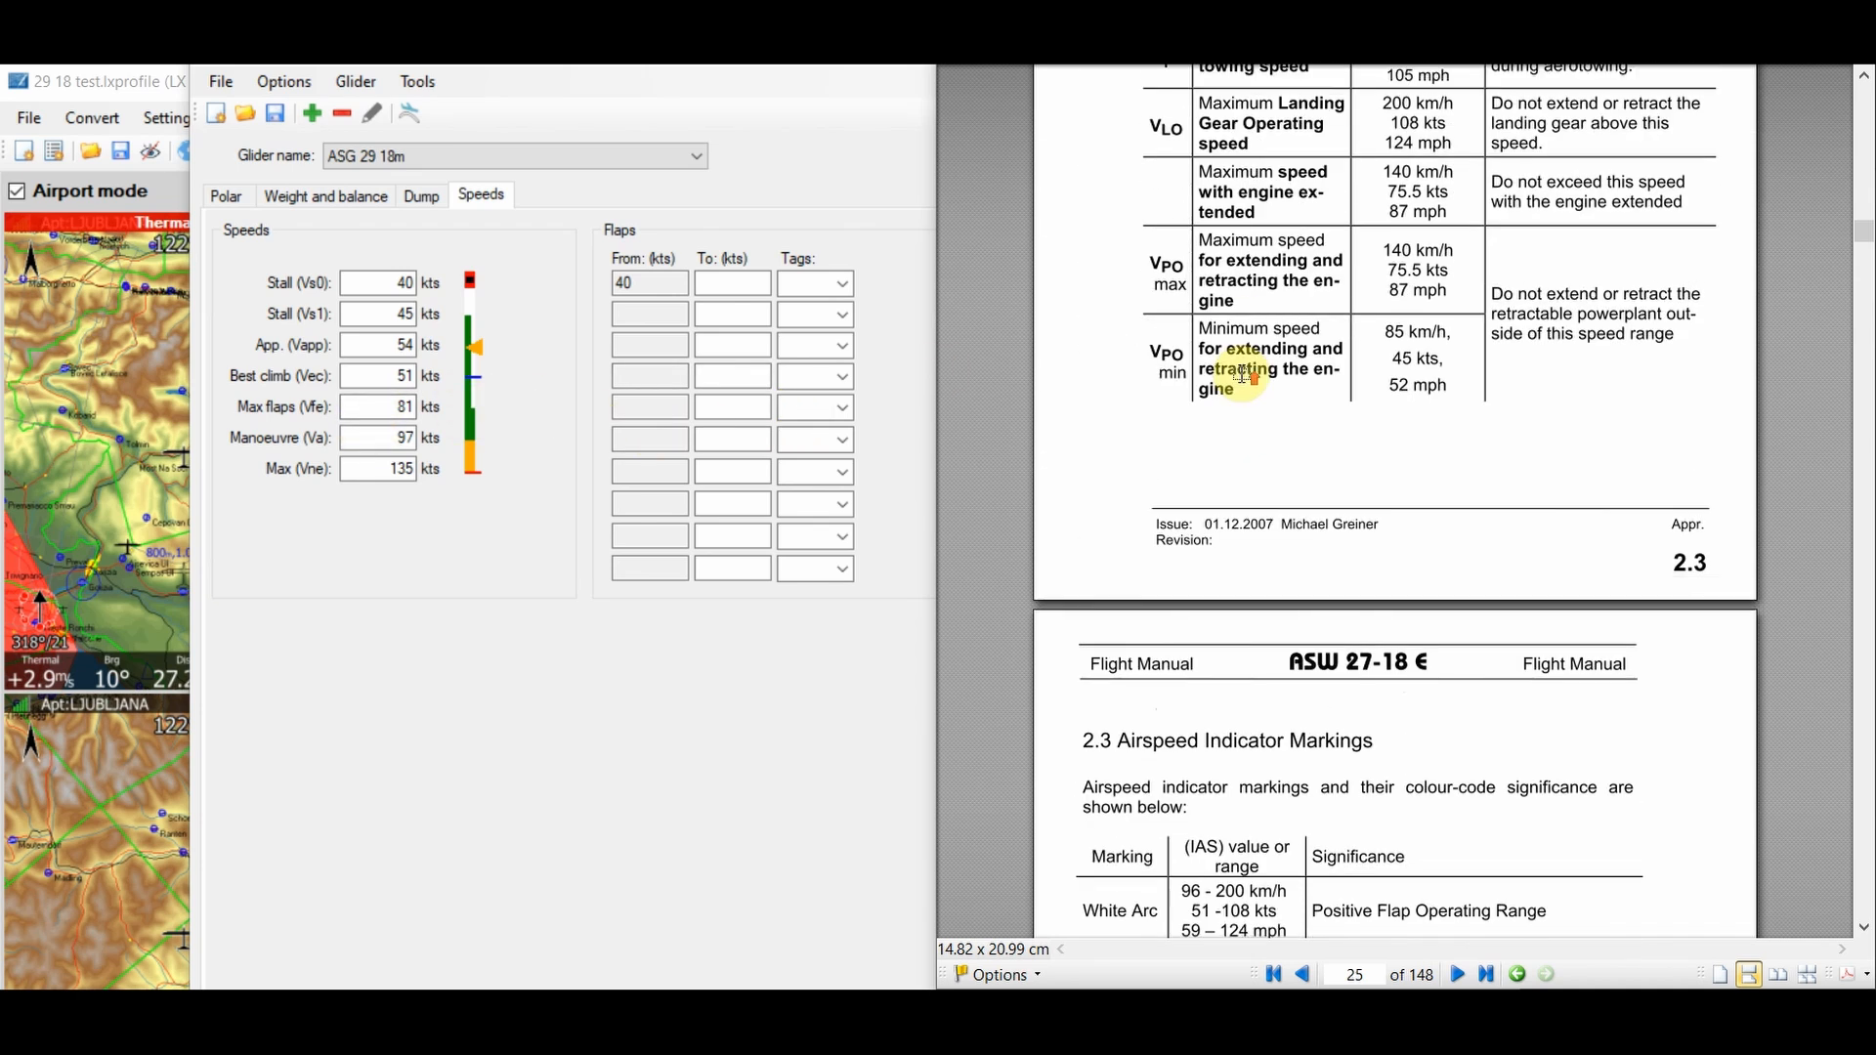
scroll(1241, 372, "up", 5)
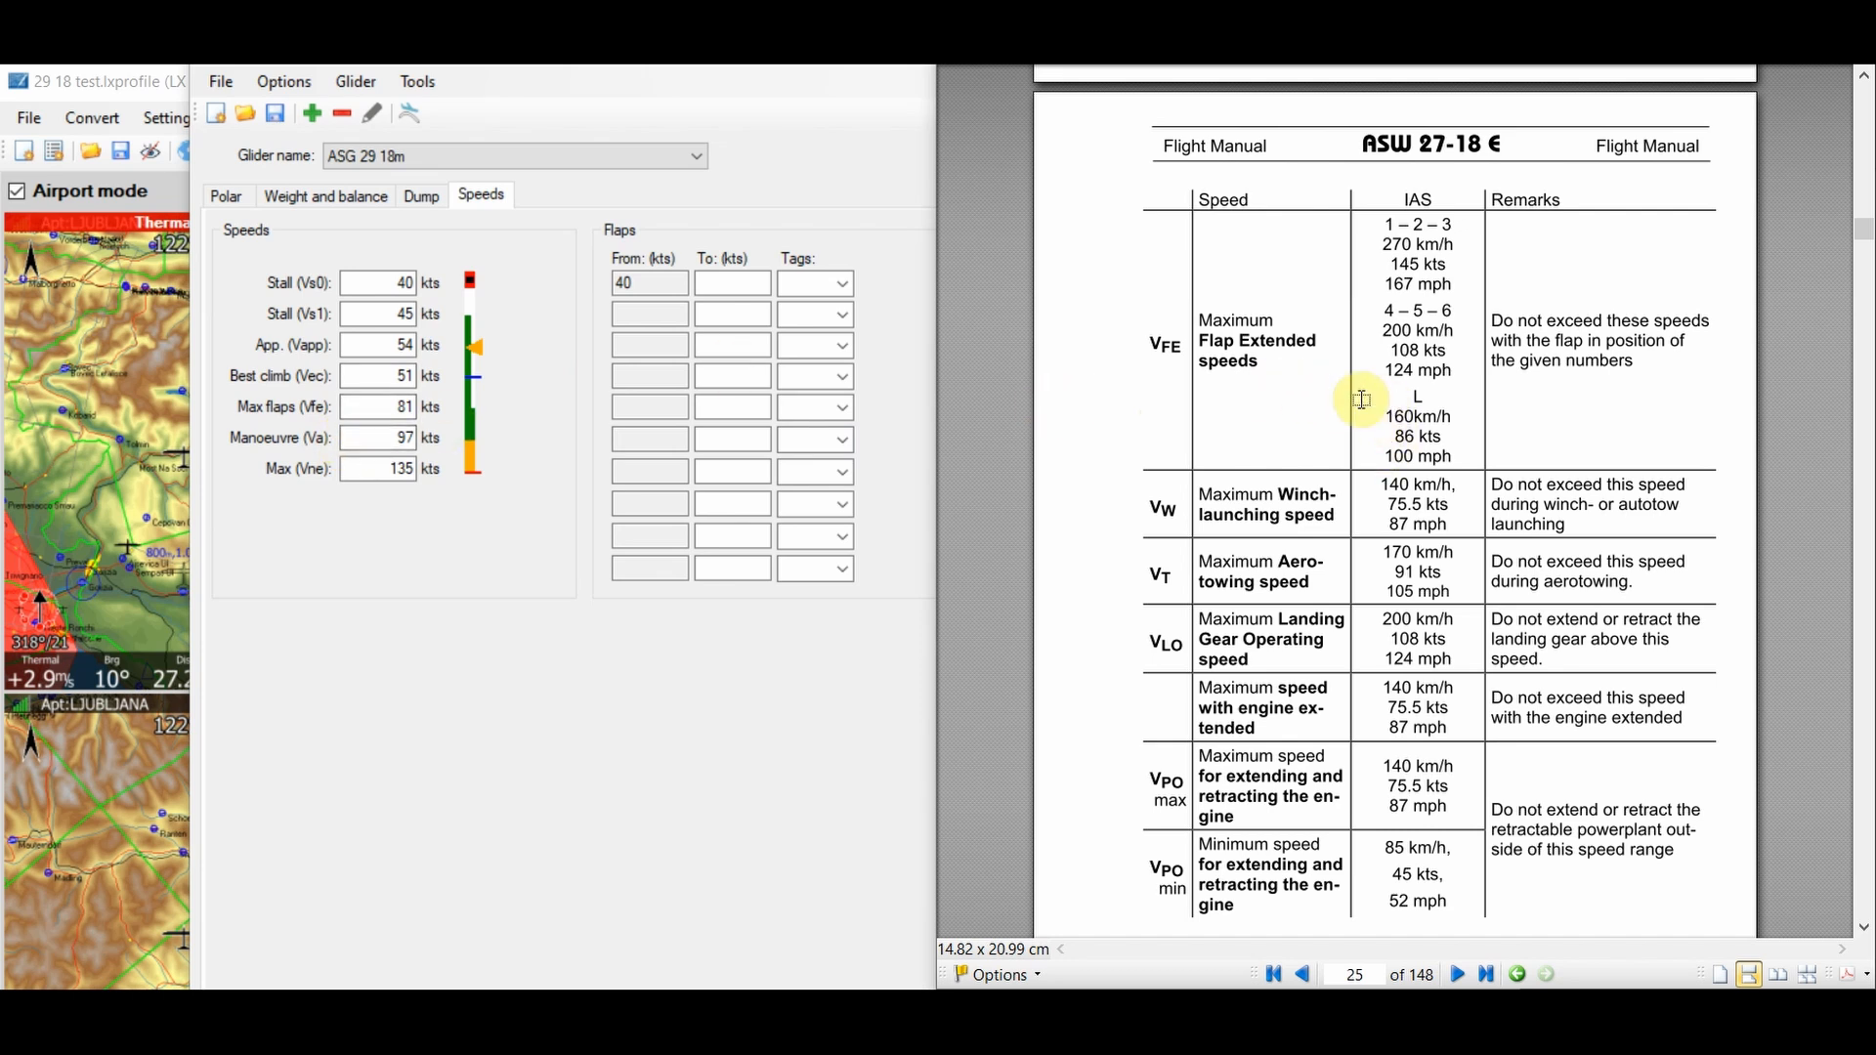
double_click(381, 406)
type("108")
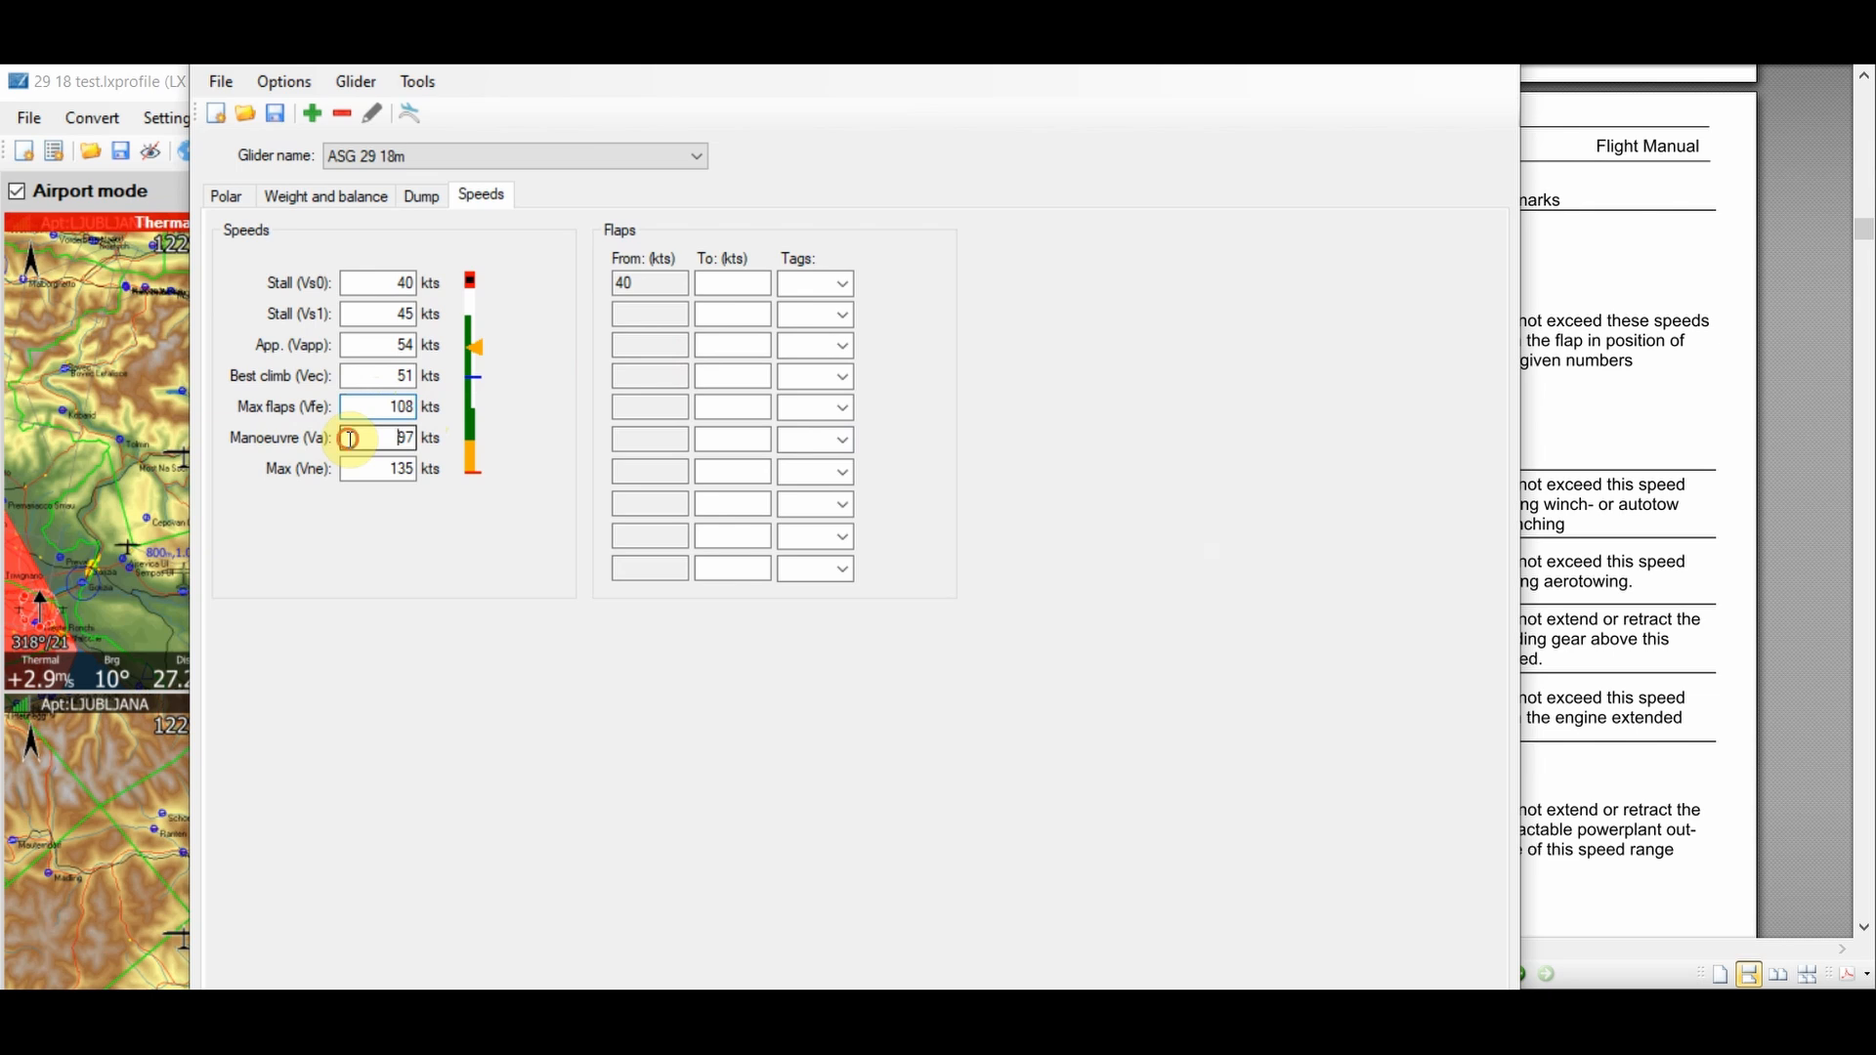
- Look up the manoeuvring speed in the flight manual and set Va to 113 kts
left_click(350, 439)
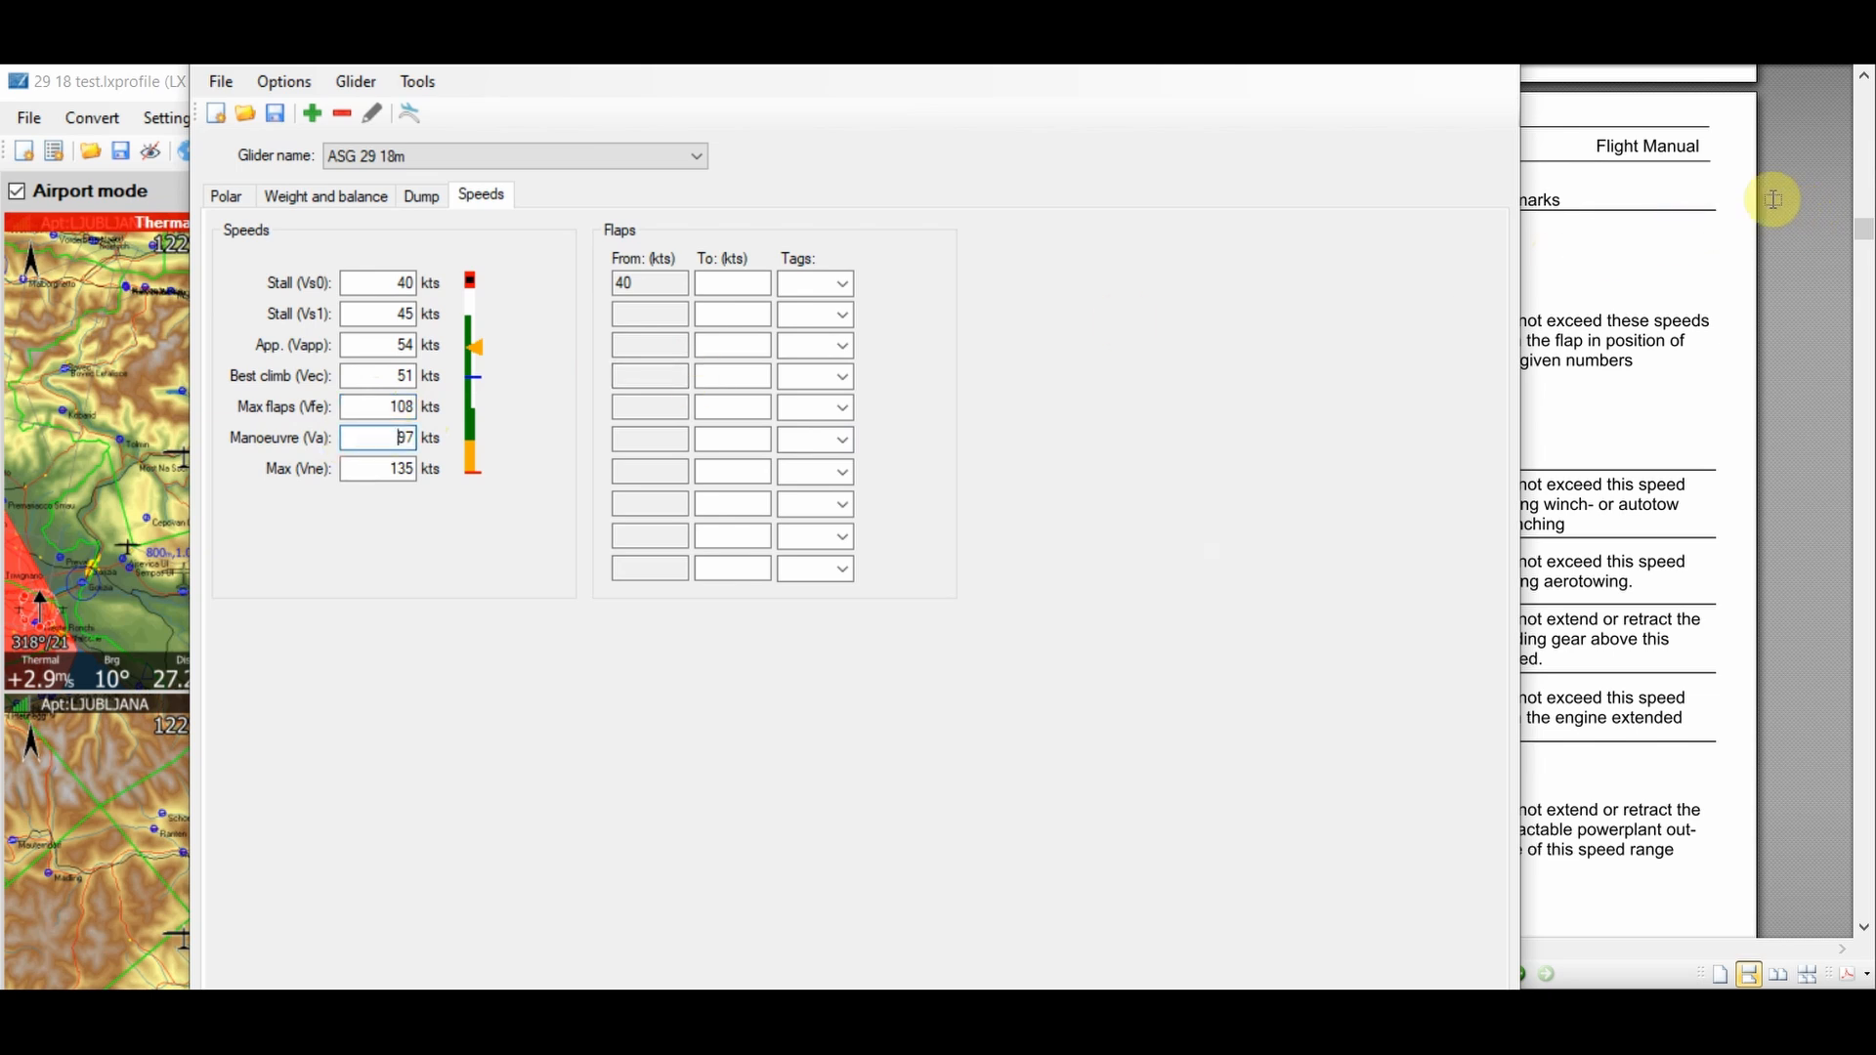
left_click(1686, 272)
scroll(1687, 273, "up", 3)
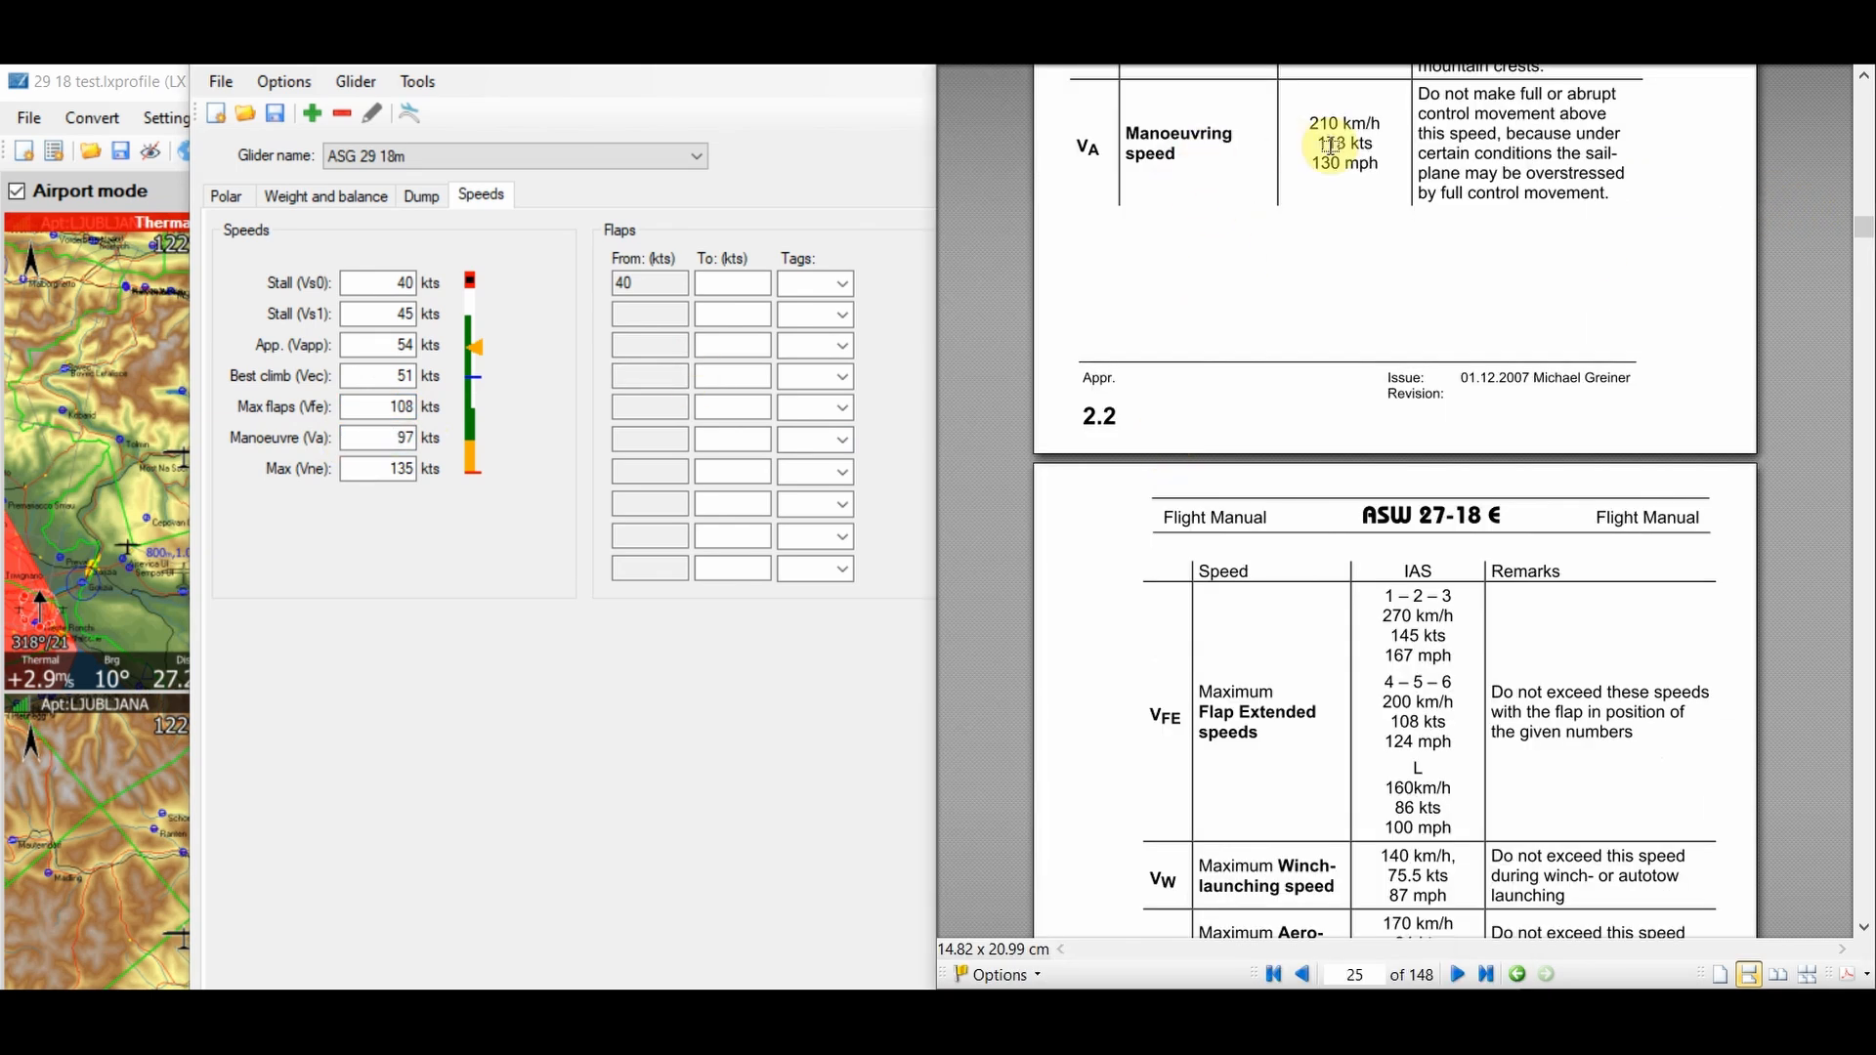
double_click(371, 445)
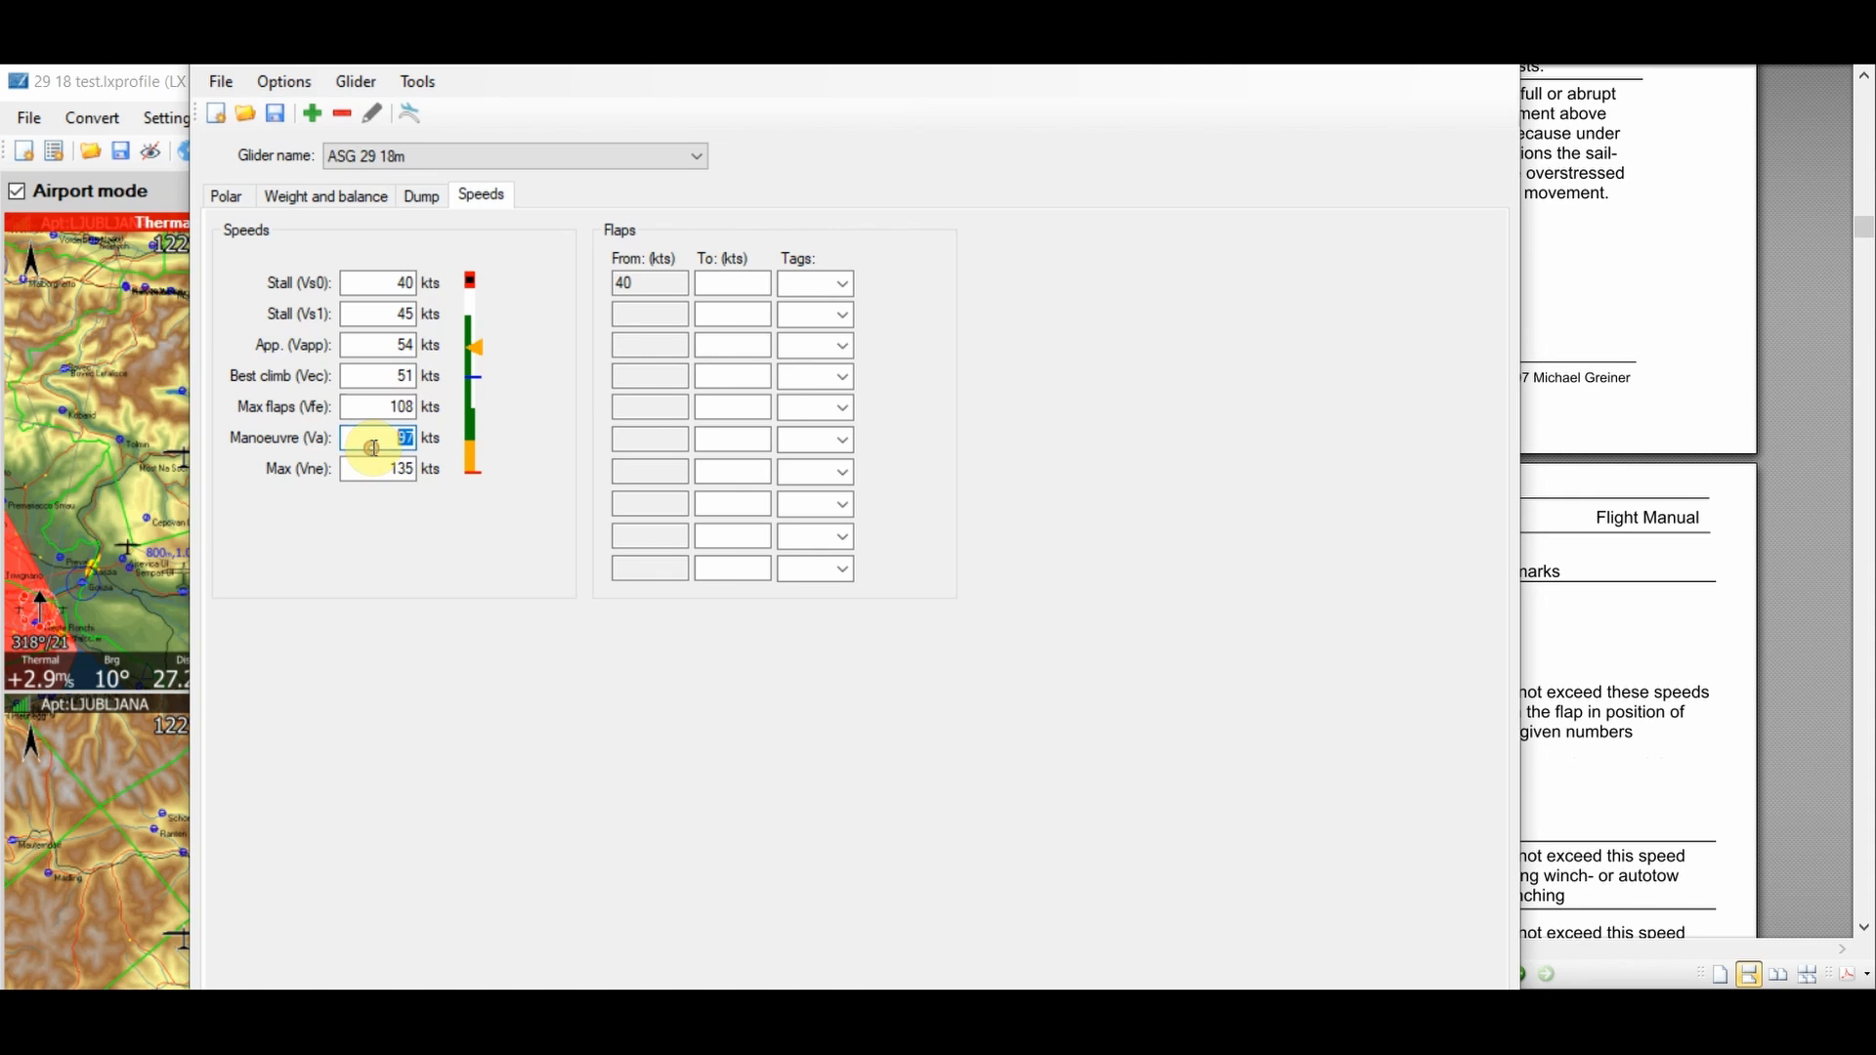
type("113")
- Look up the never exceed speed in the flight manual and set Vne to 145 kts
left_click(371, 469)
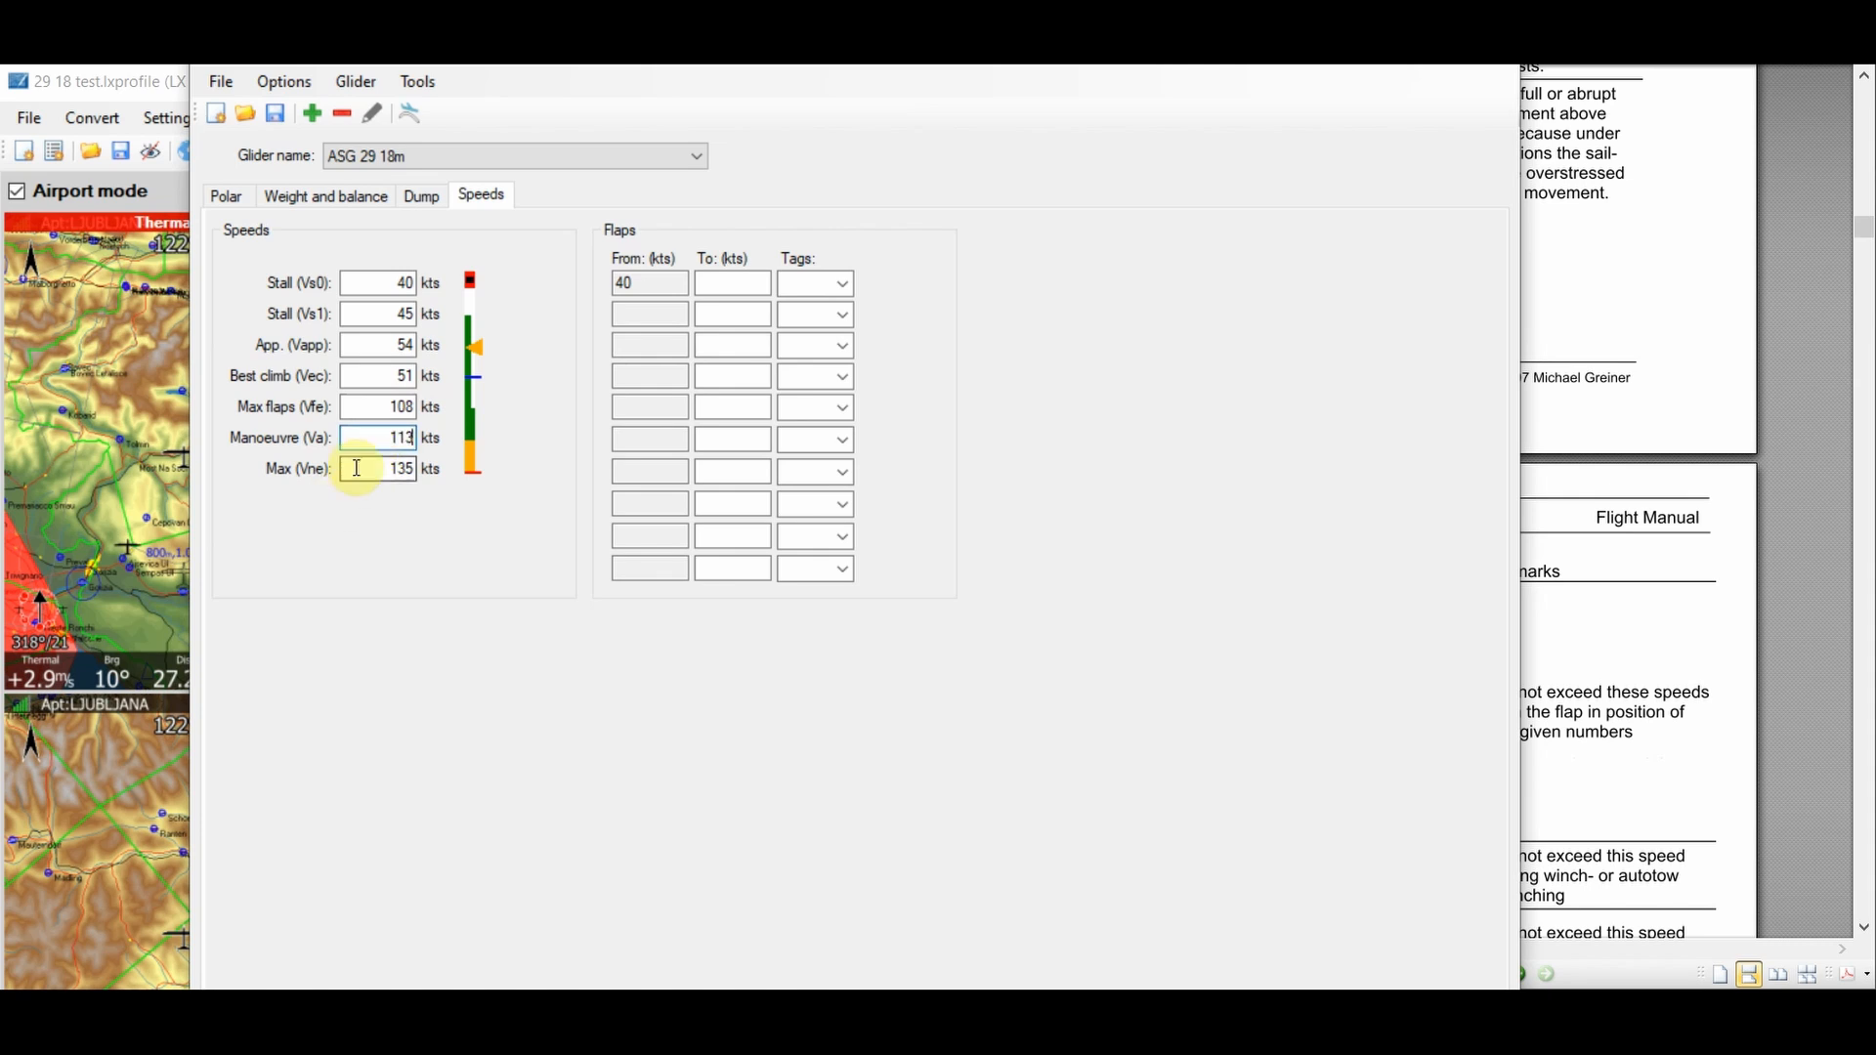
left_click(1681, 283)
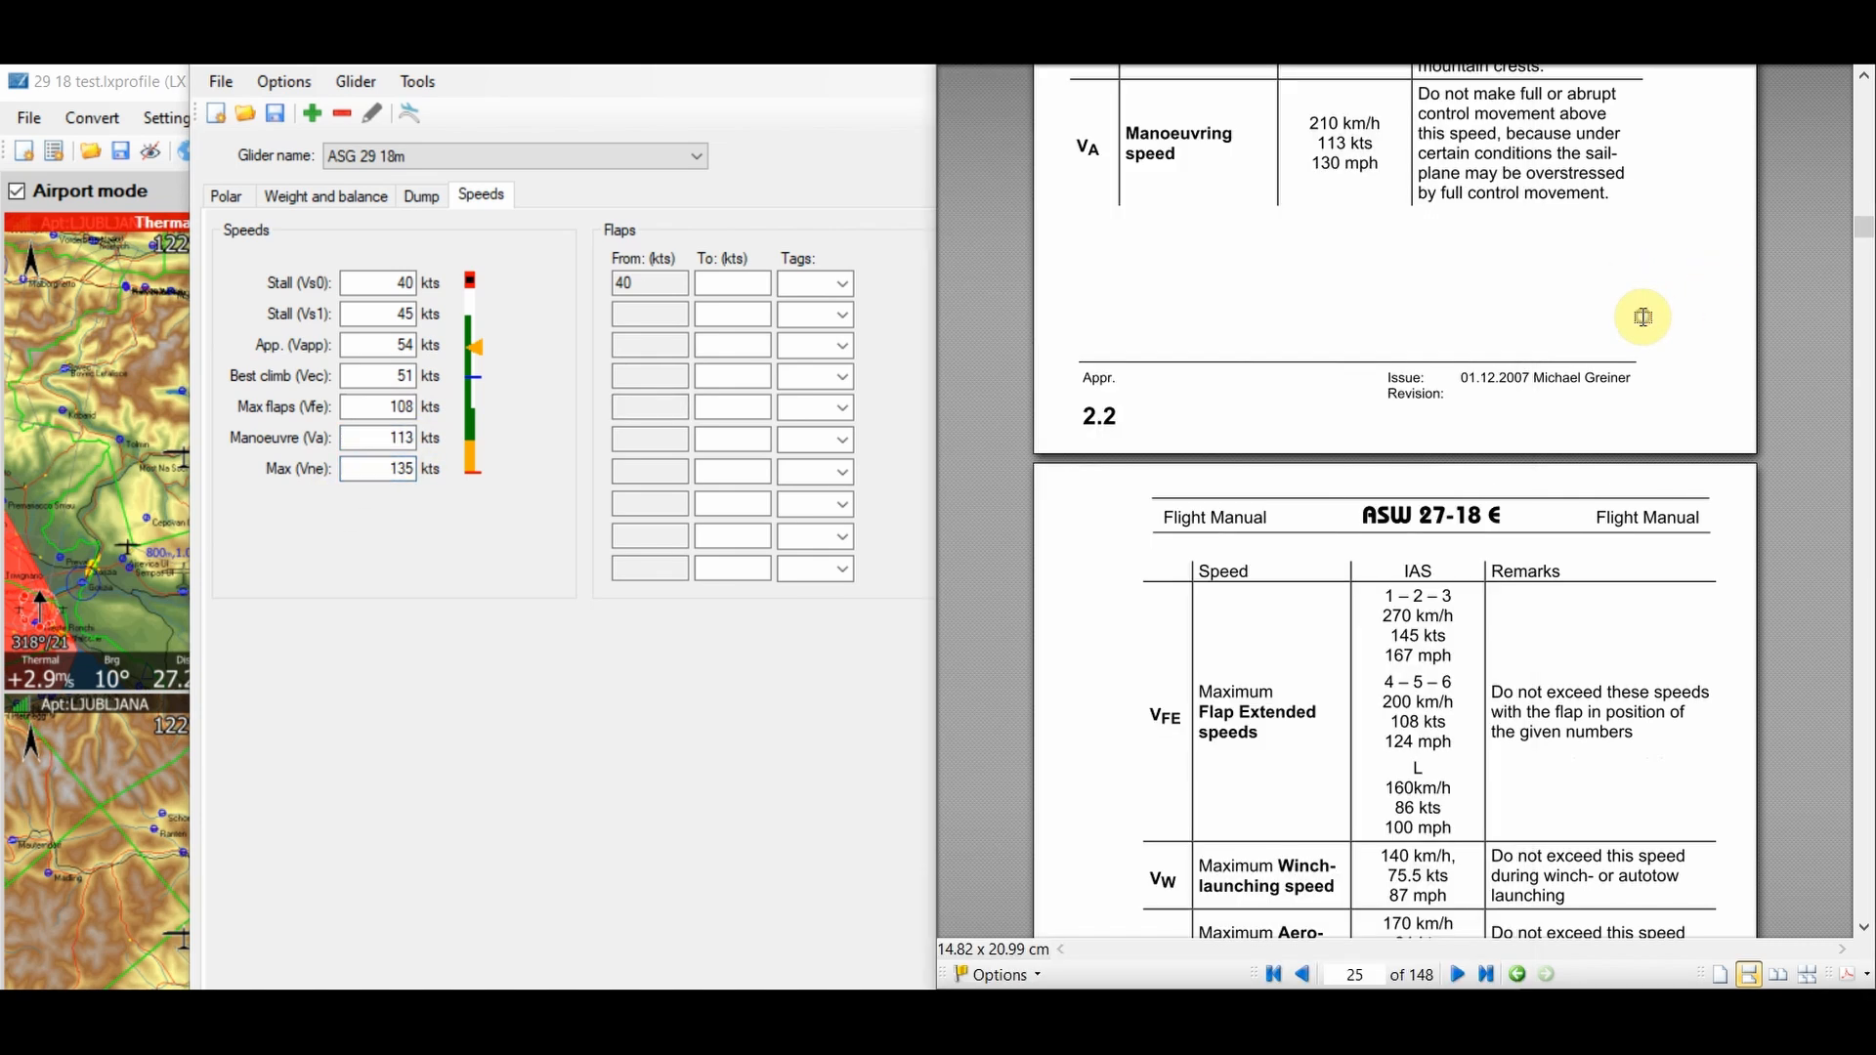
scroll(1535, 379, "up", 3)
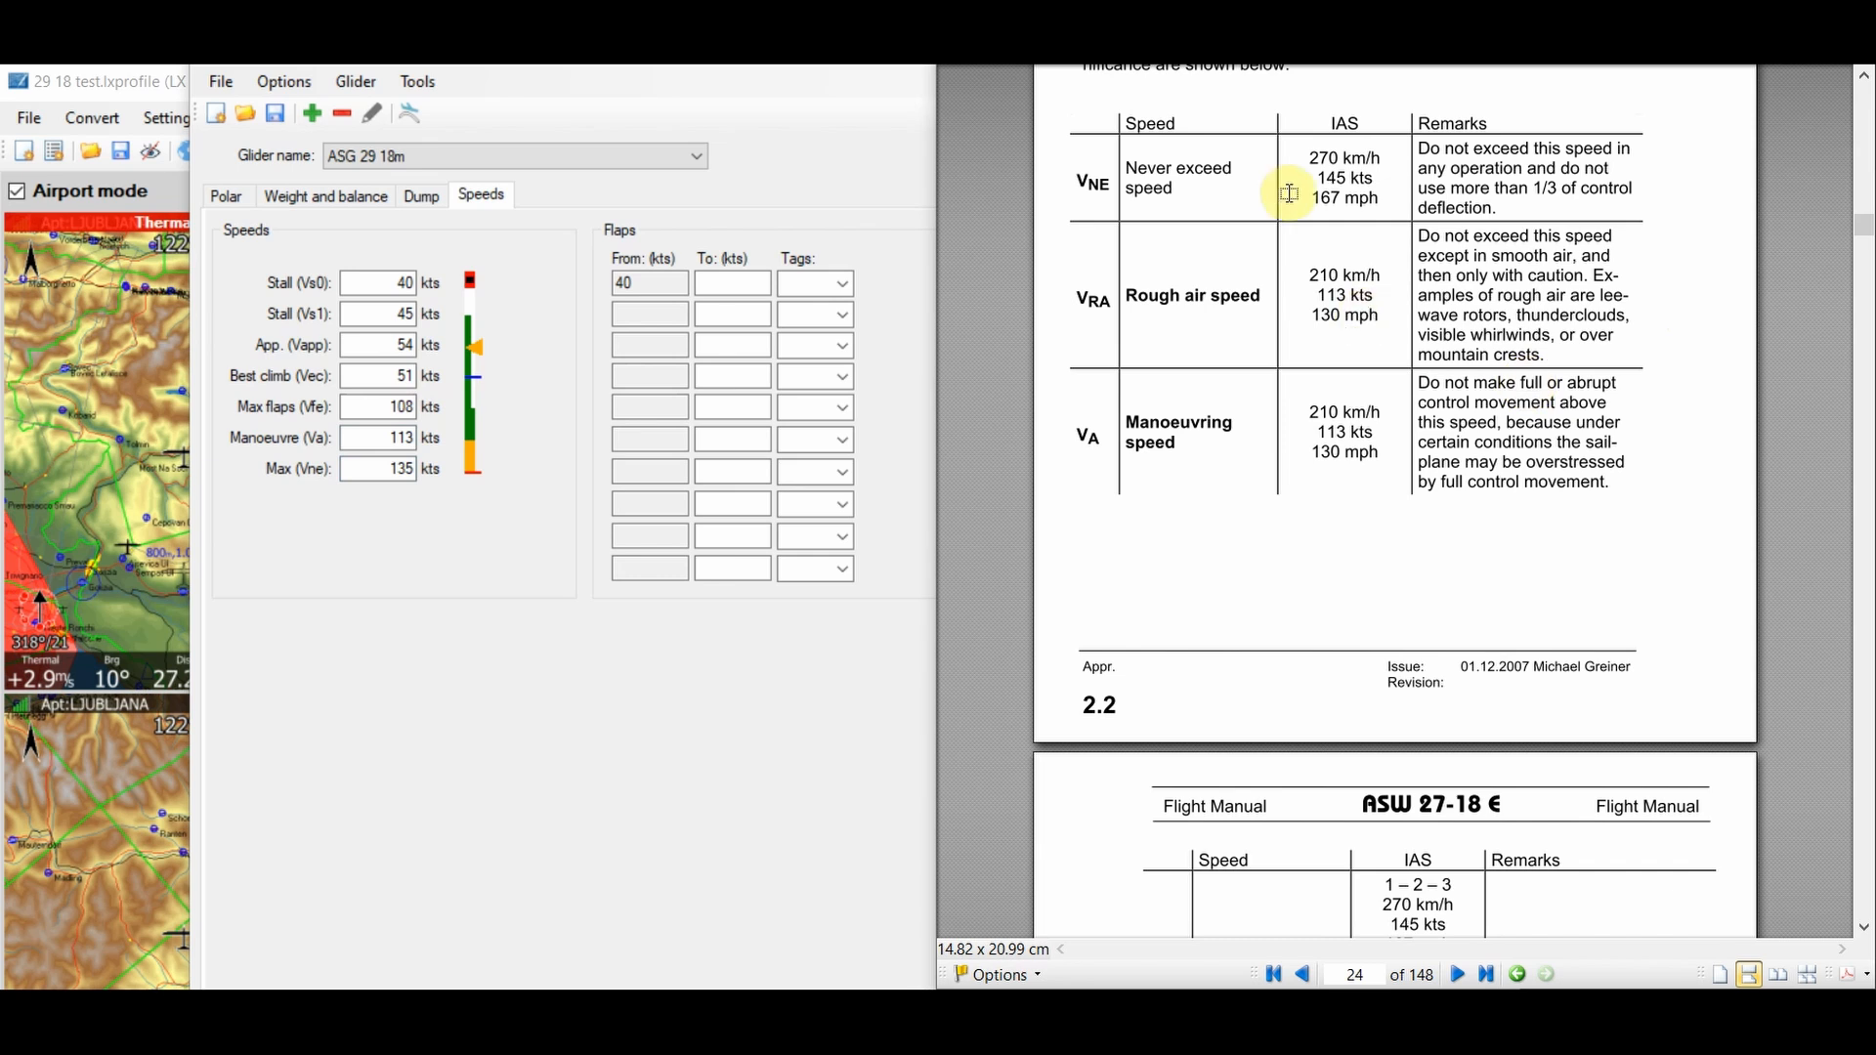
left_click(383, 470)
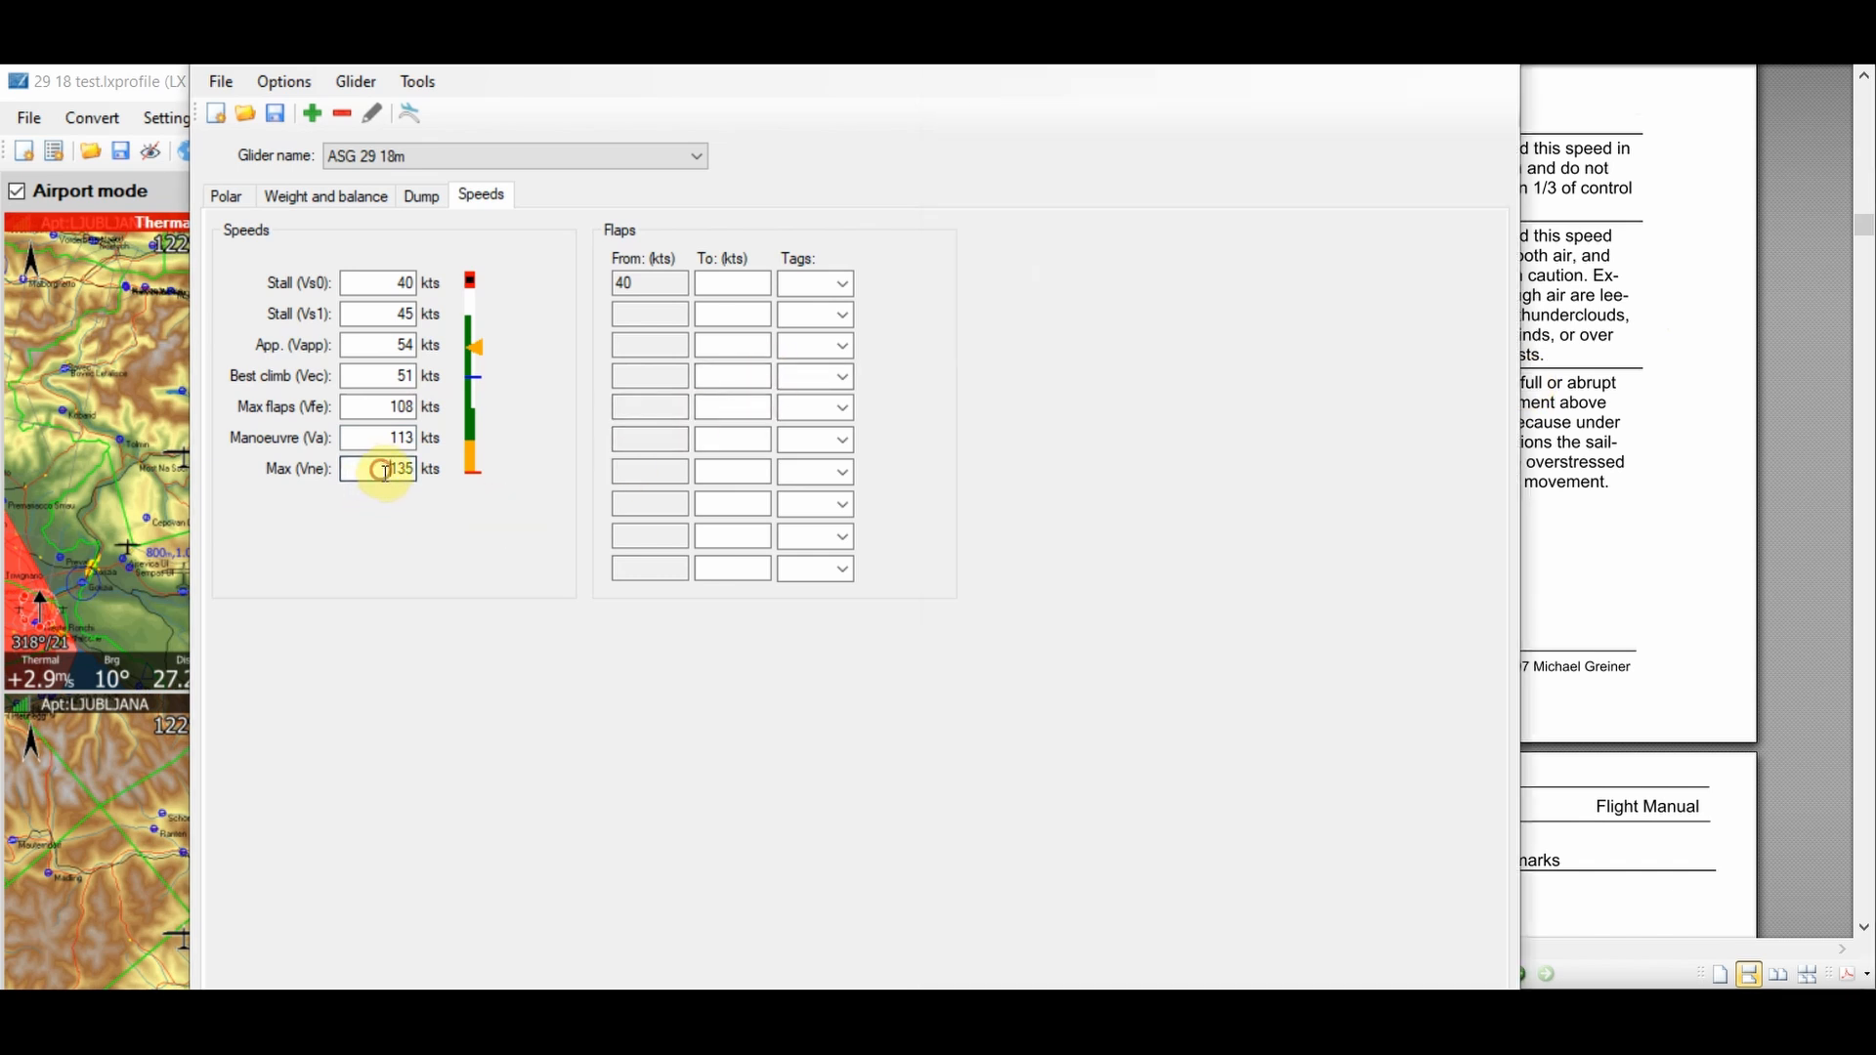
double_click(383, 470)
type("1")
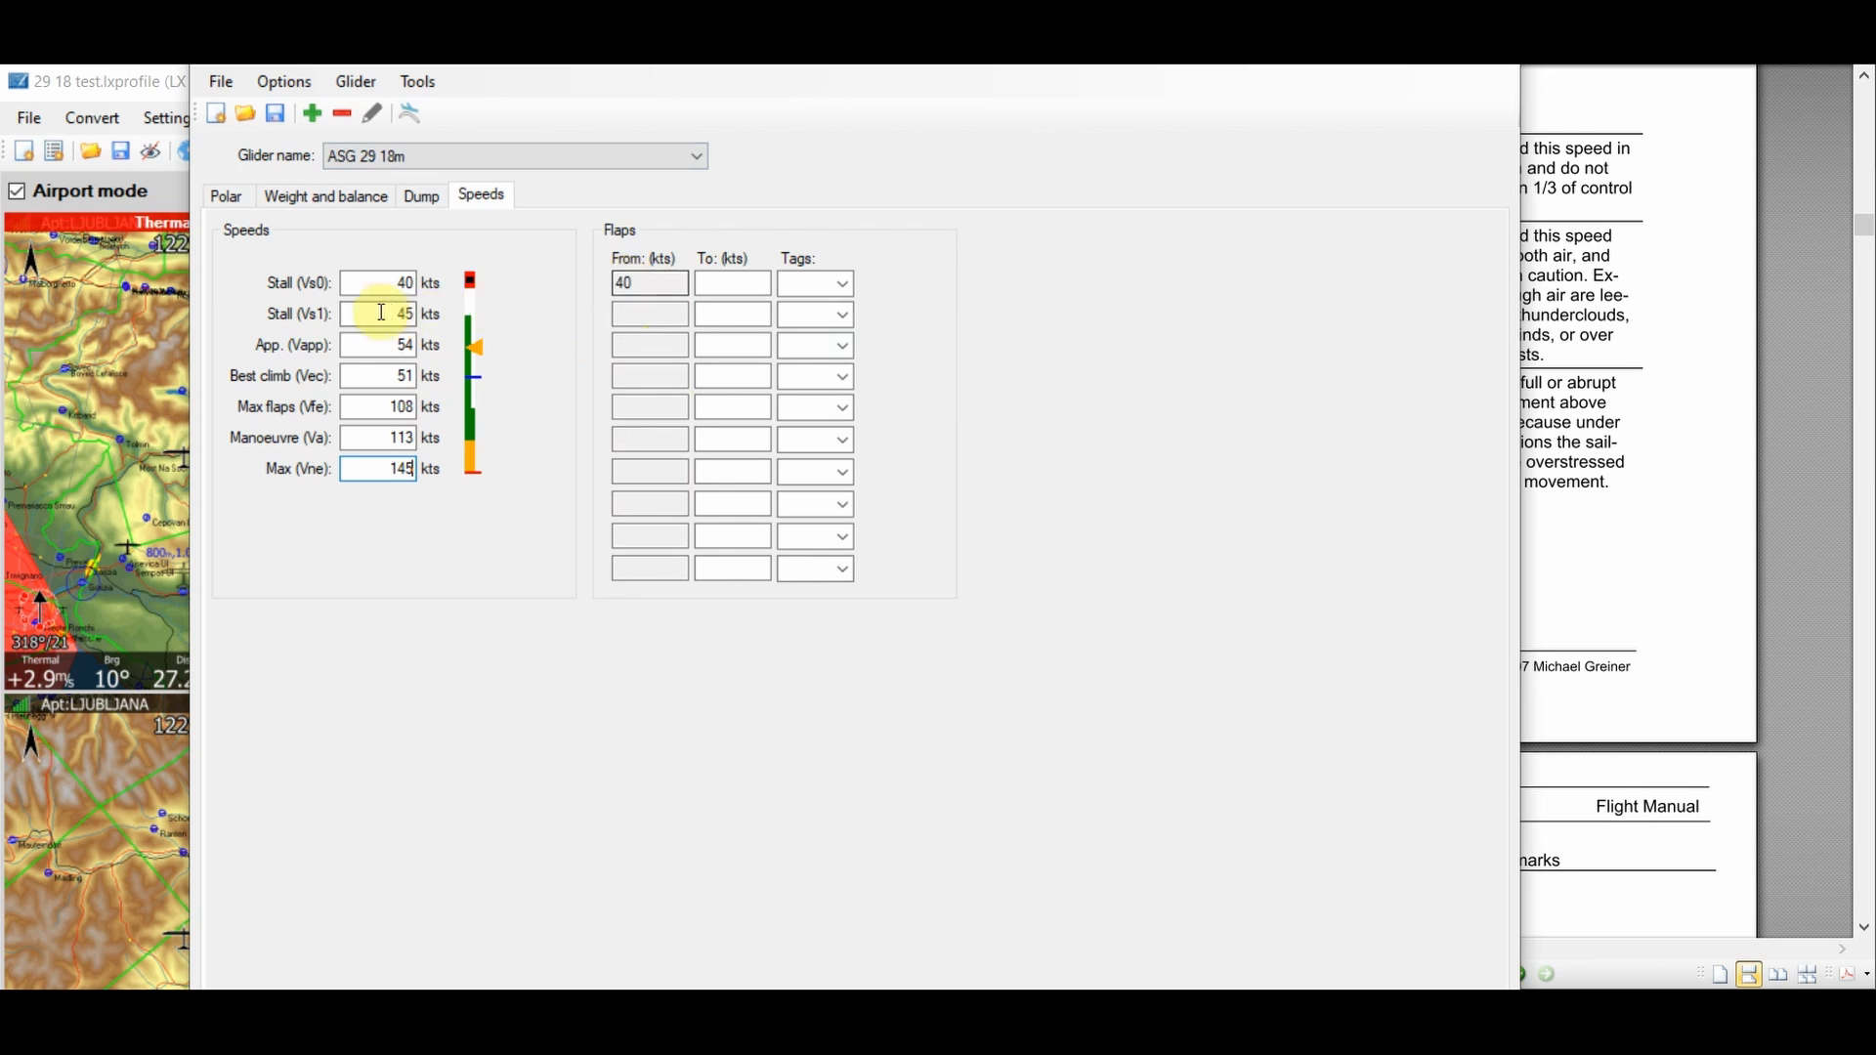
- Assign the L tag to the first flap range, which starts at 40 kts
left_click(649, 279)
left_click(716, 278)
left_click(844, 284)
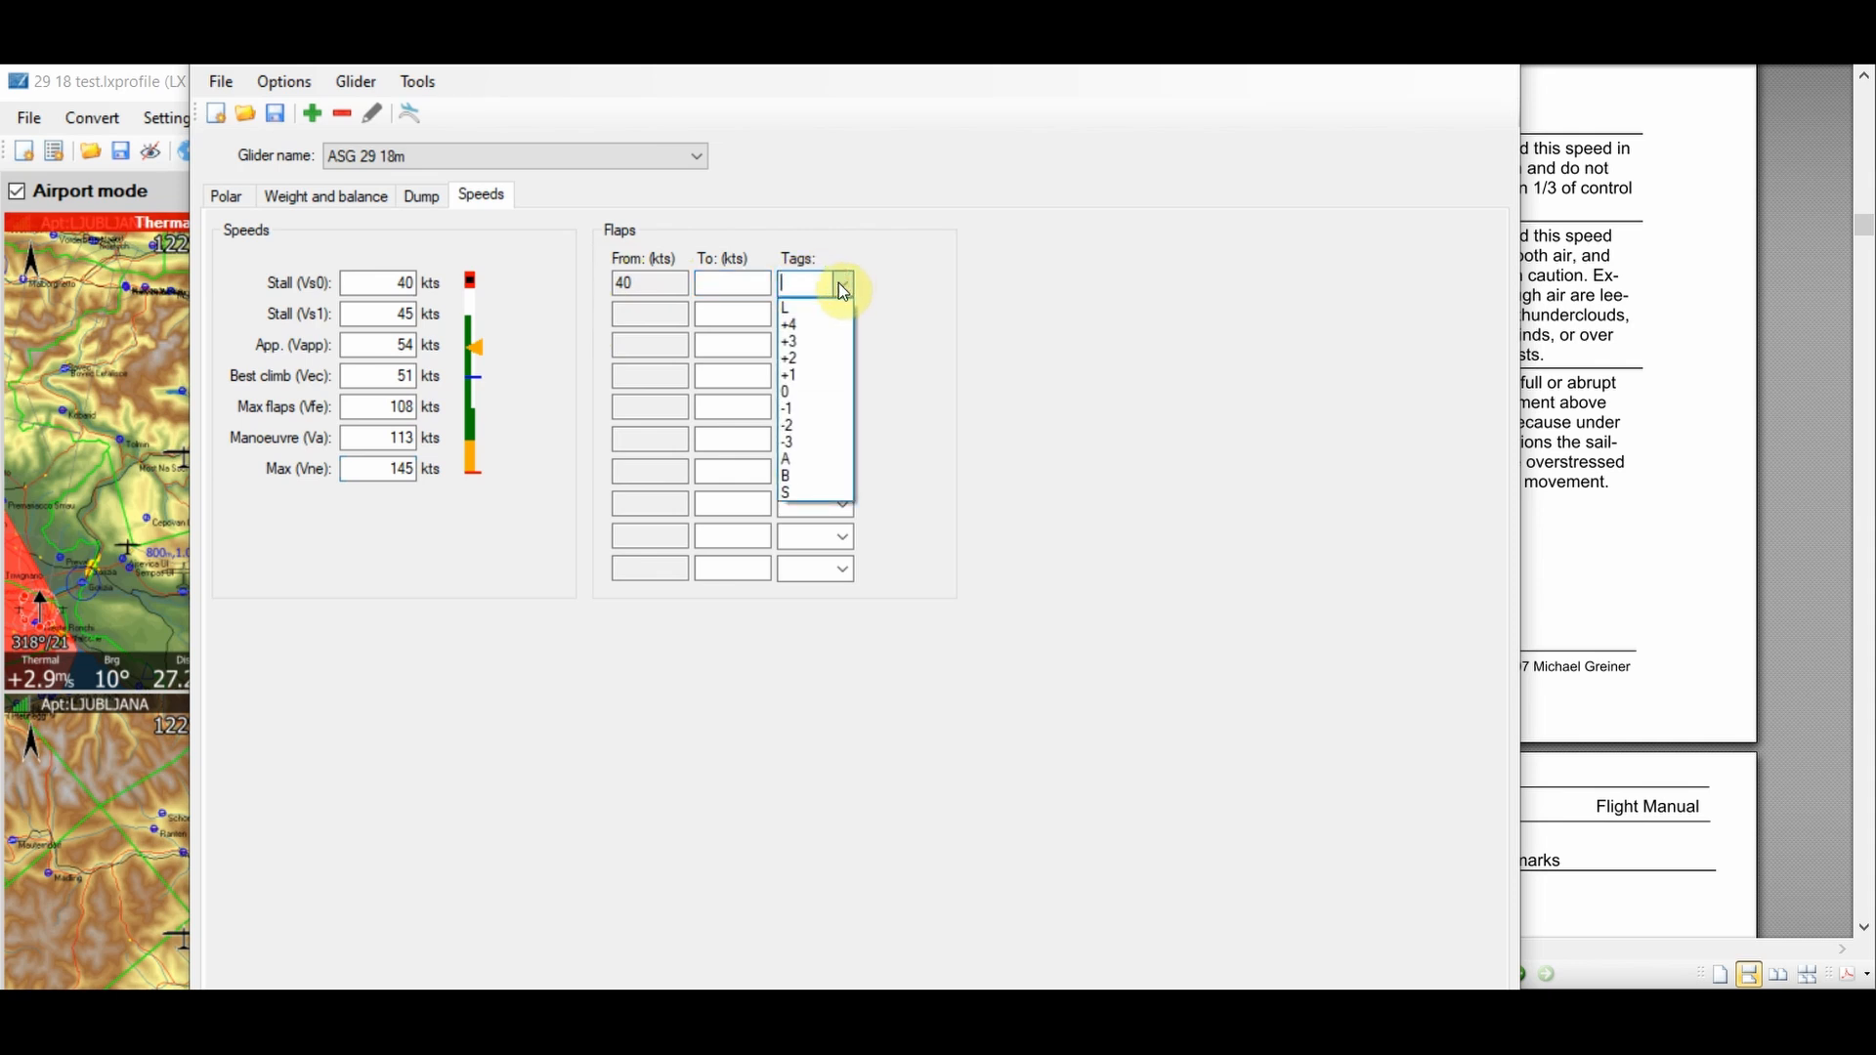
left_click(821, 310)
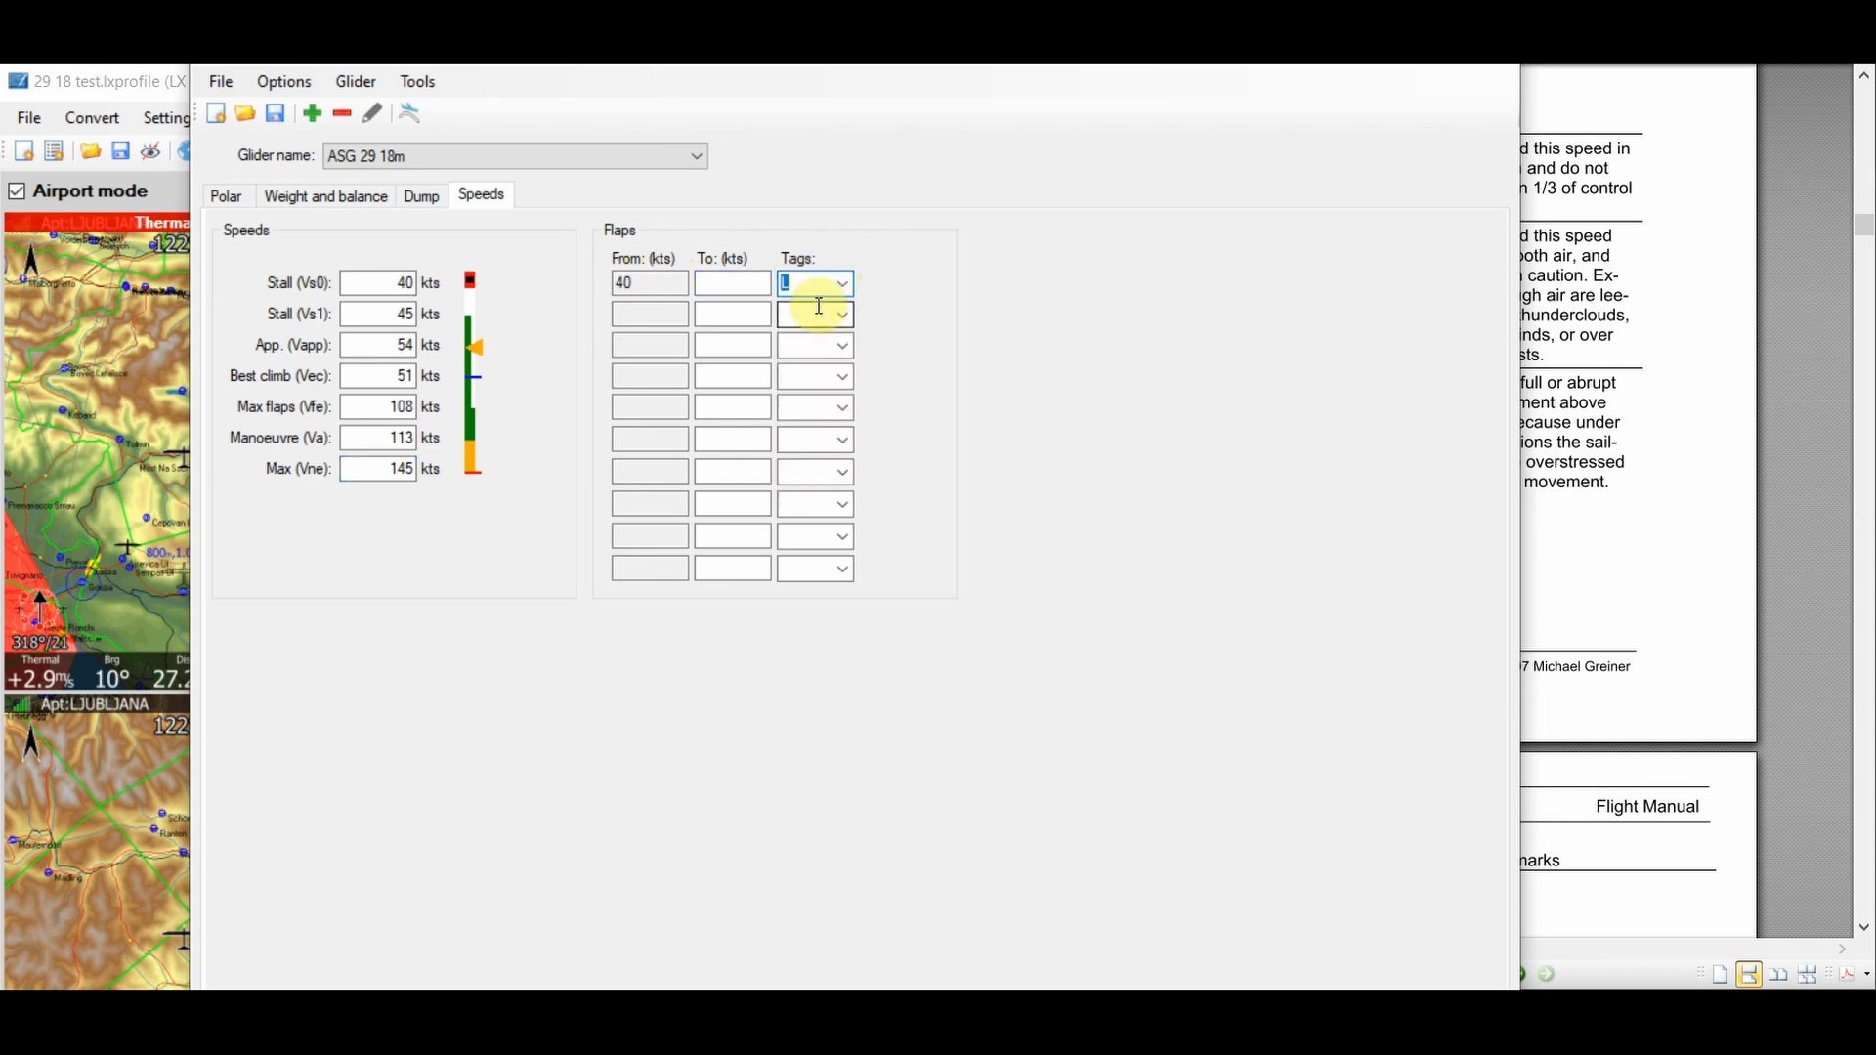
- Consult the 18m flap ranges chart and set the upper limit of the L flap range to 43 kts
key("alt+Tab")
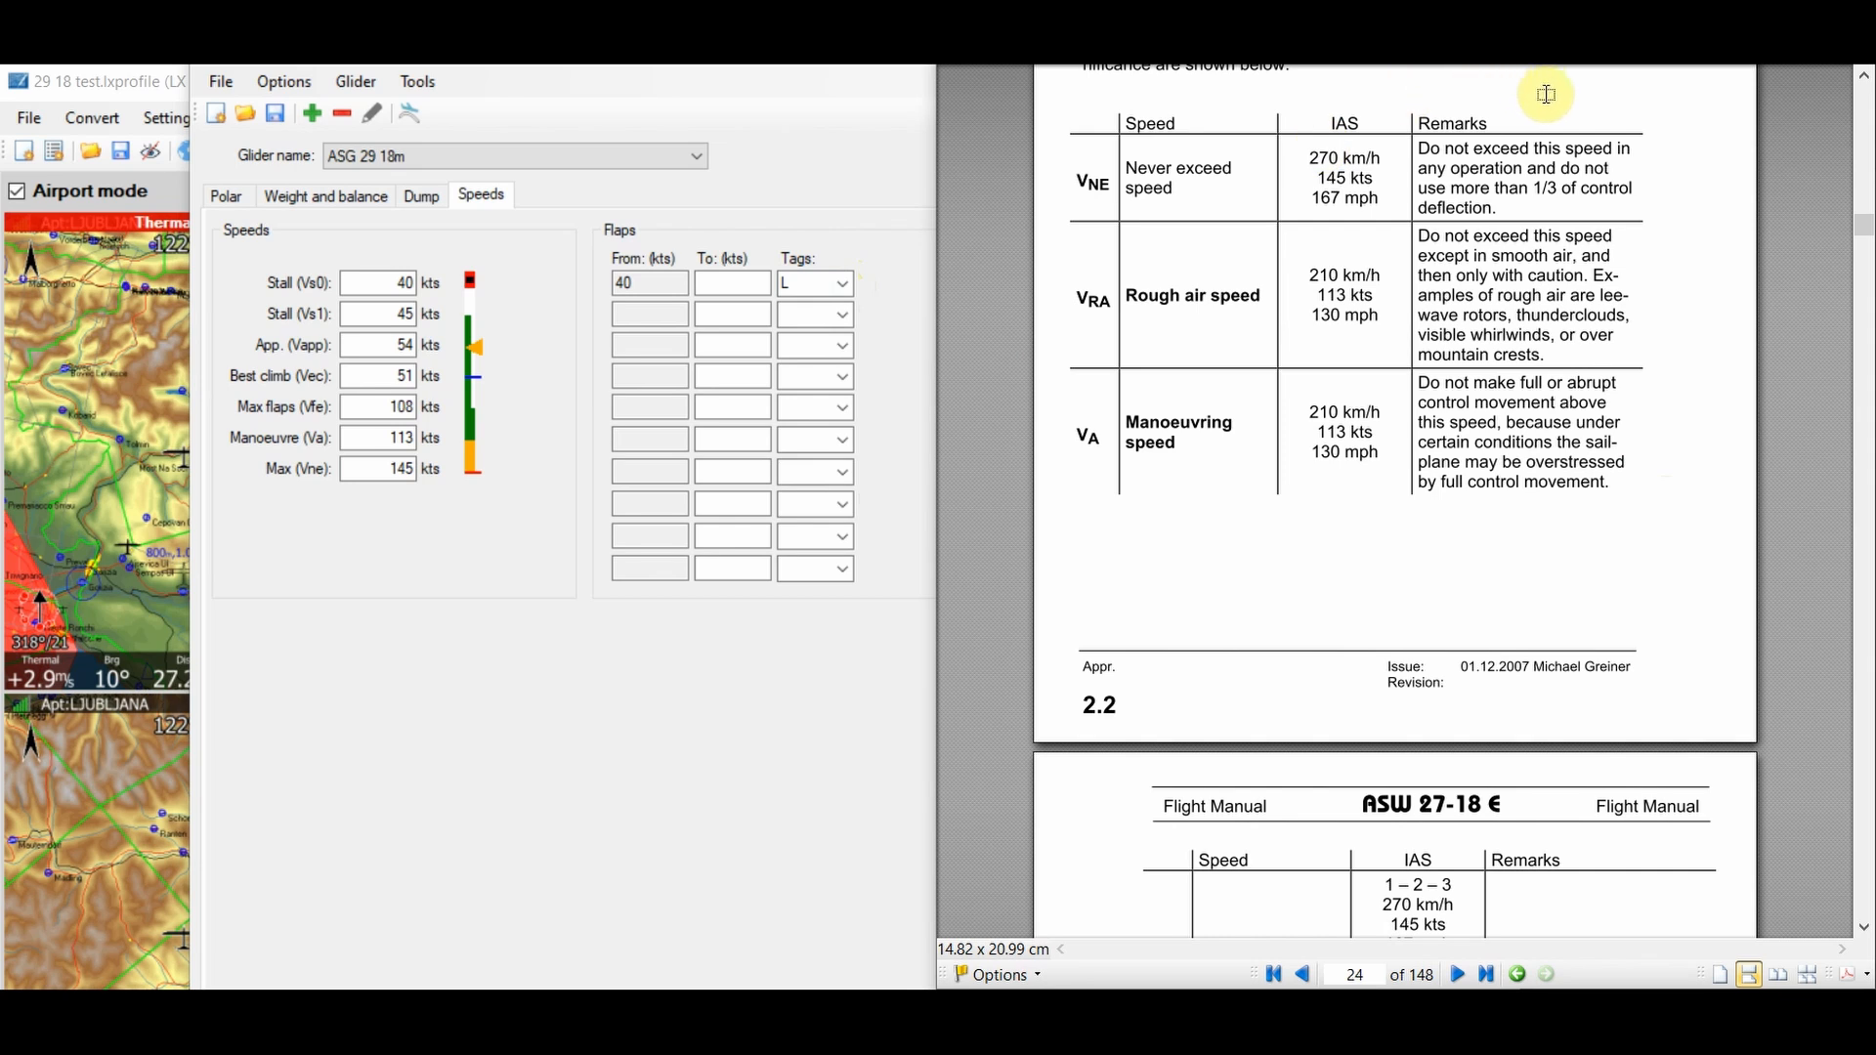
left_click(105, 290)
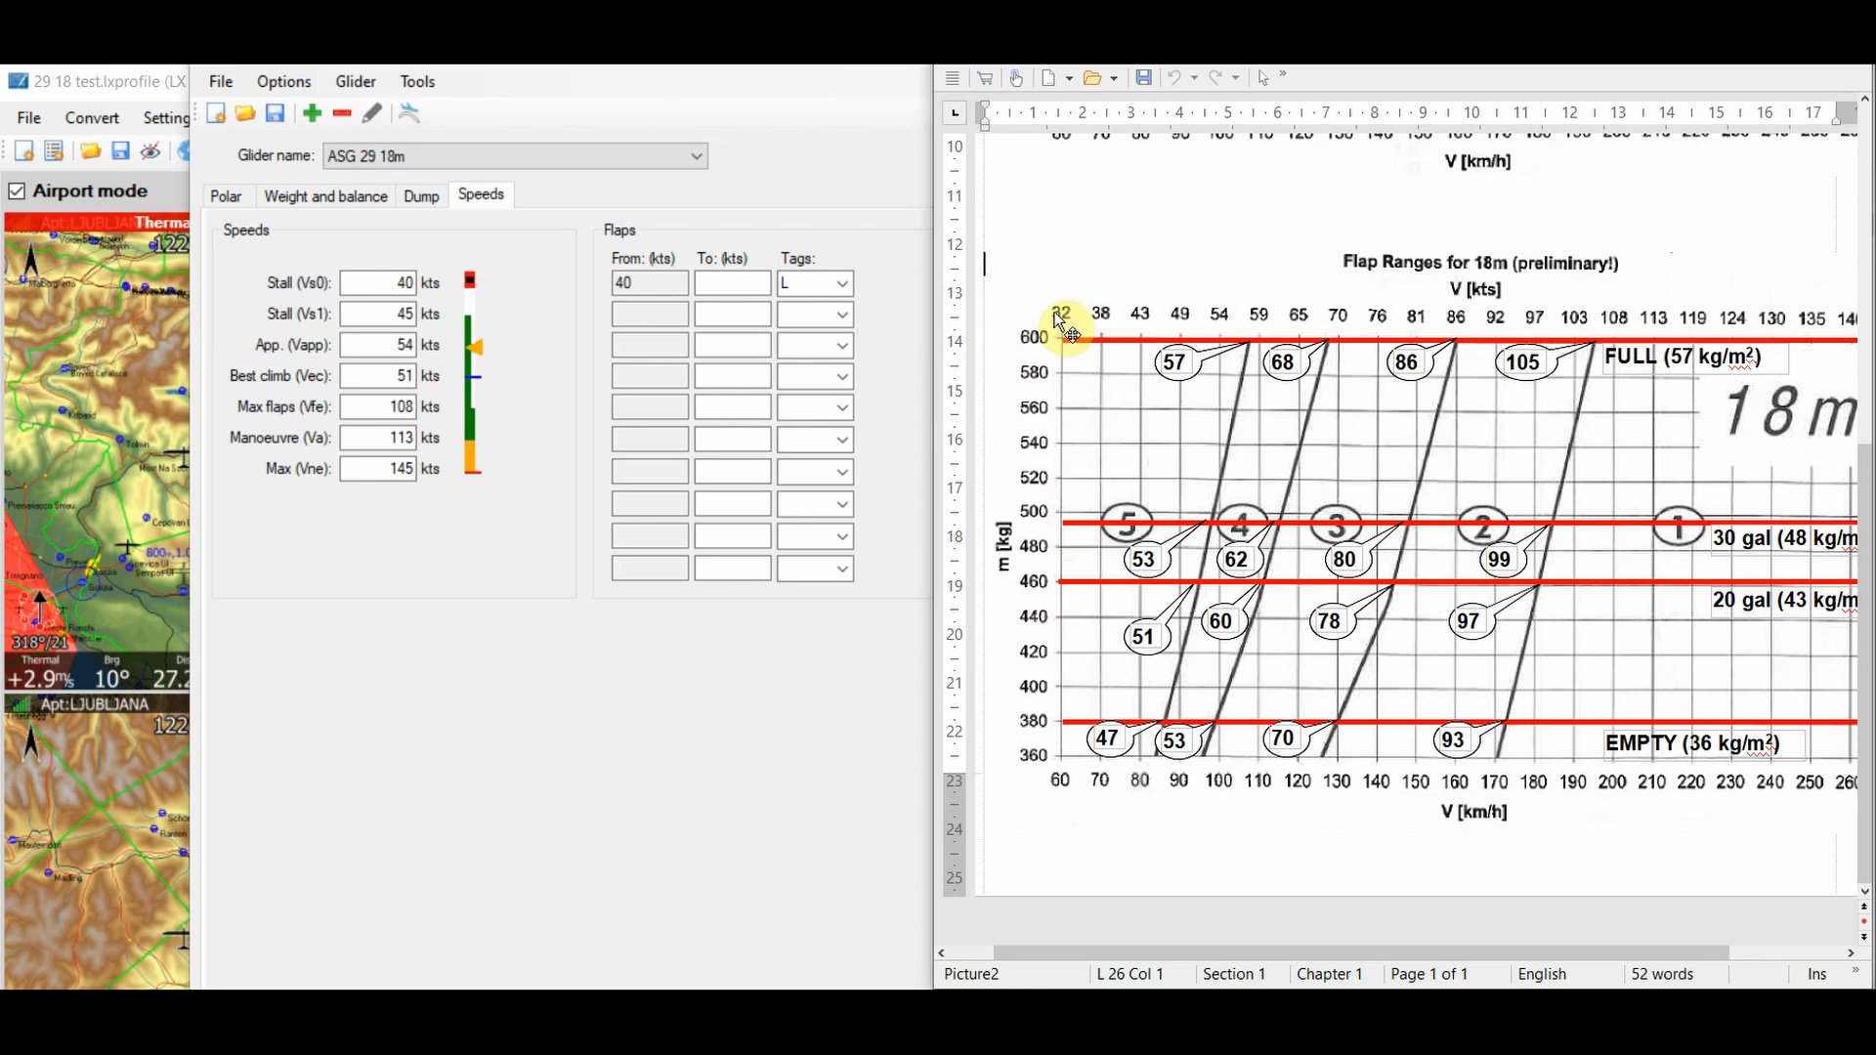
left_click(641, 285)
left_click(1168, 727)
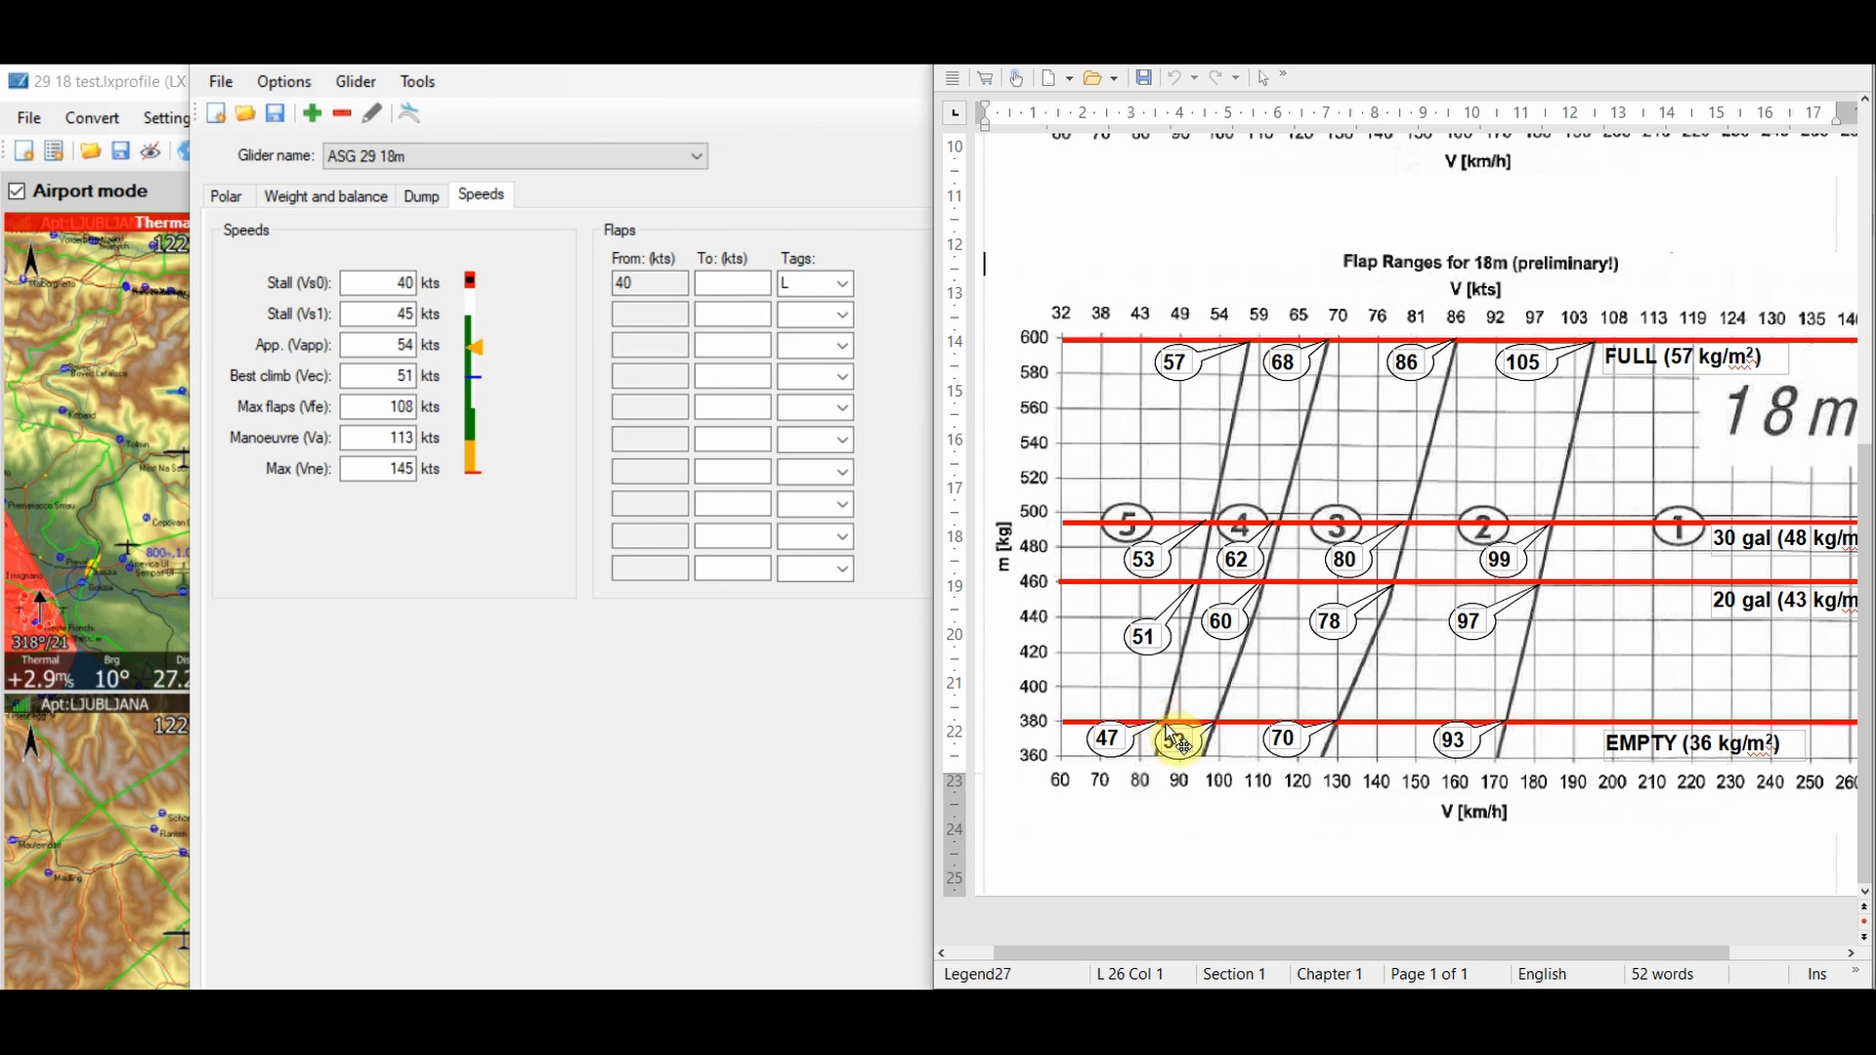
left_click(722, 287)
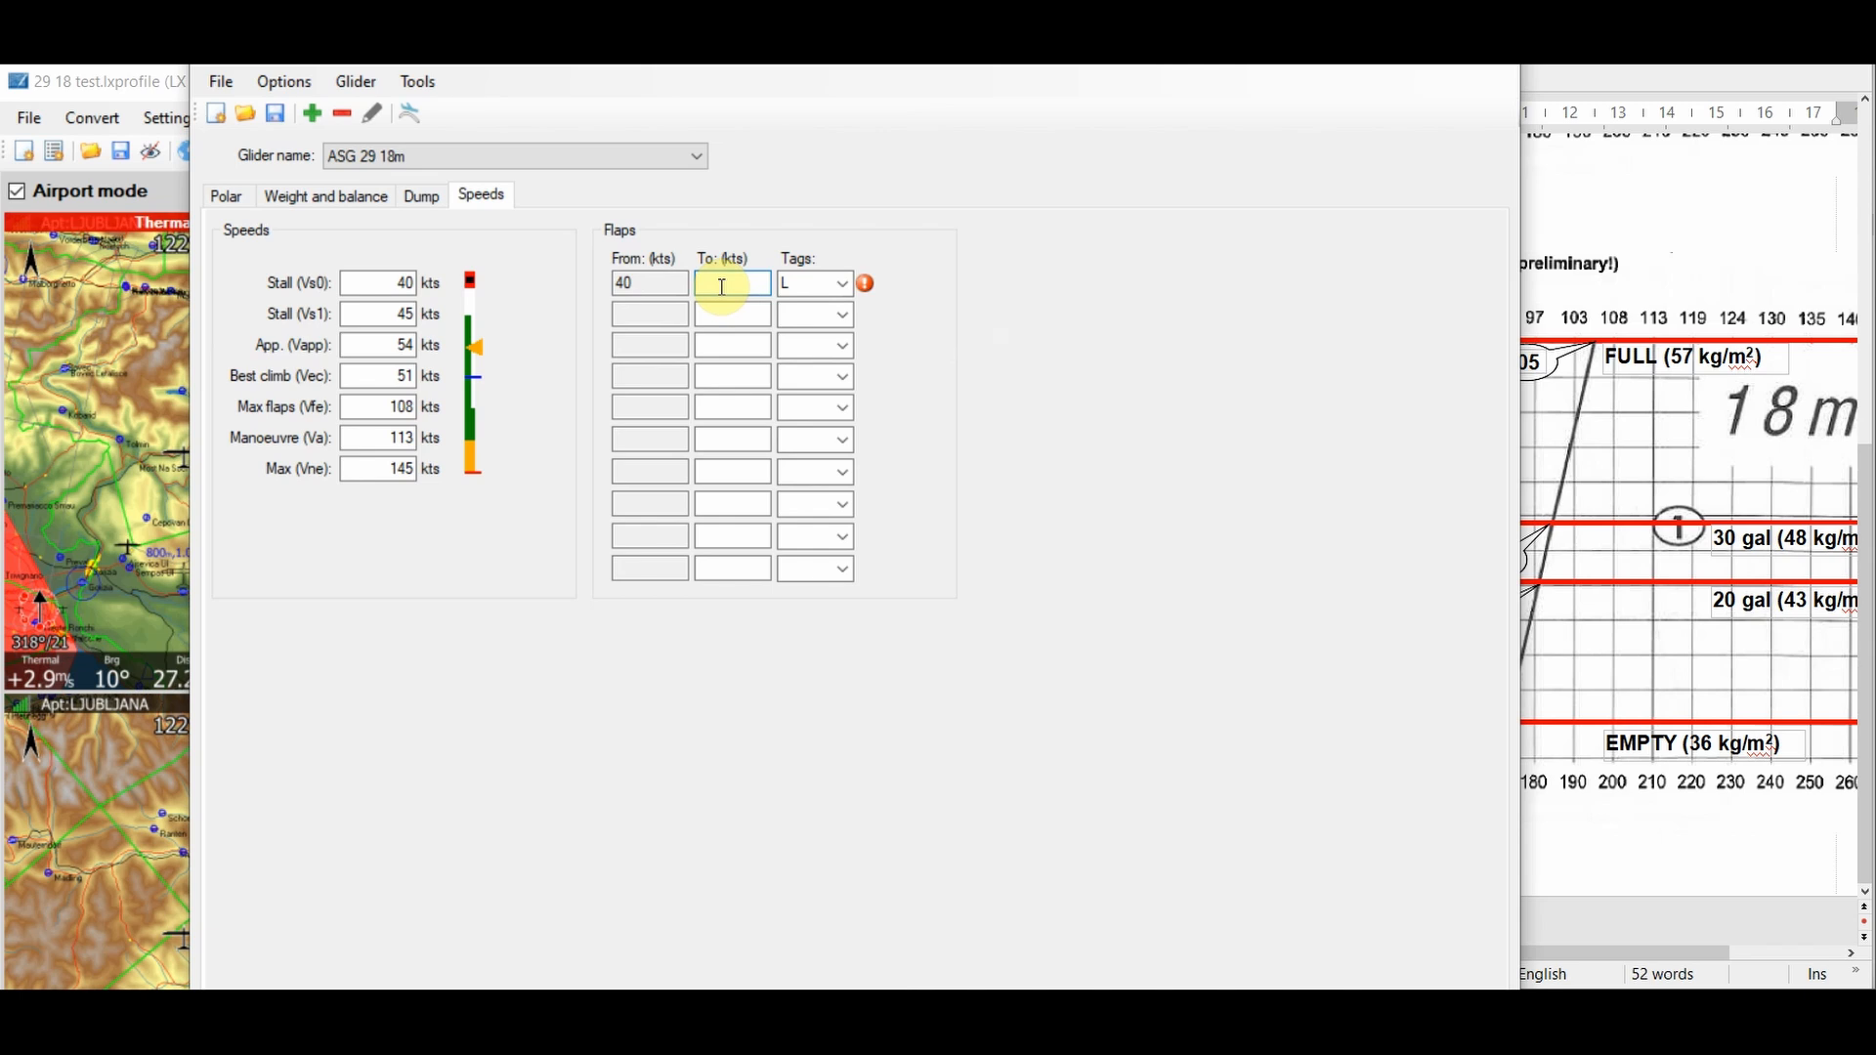
type("43")
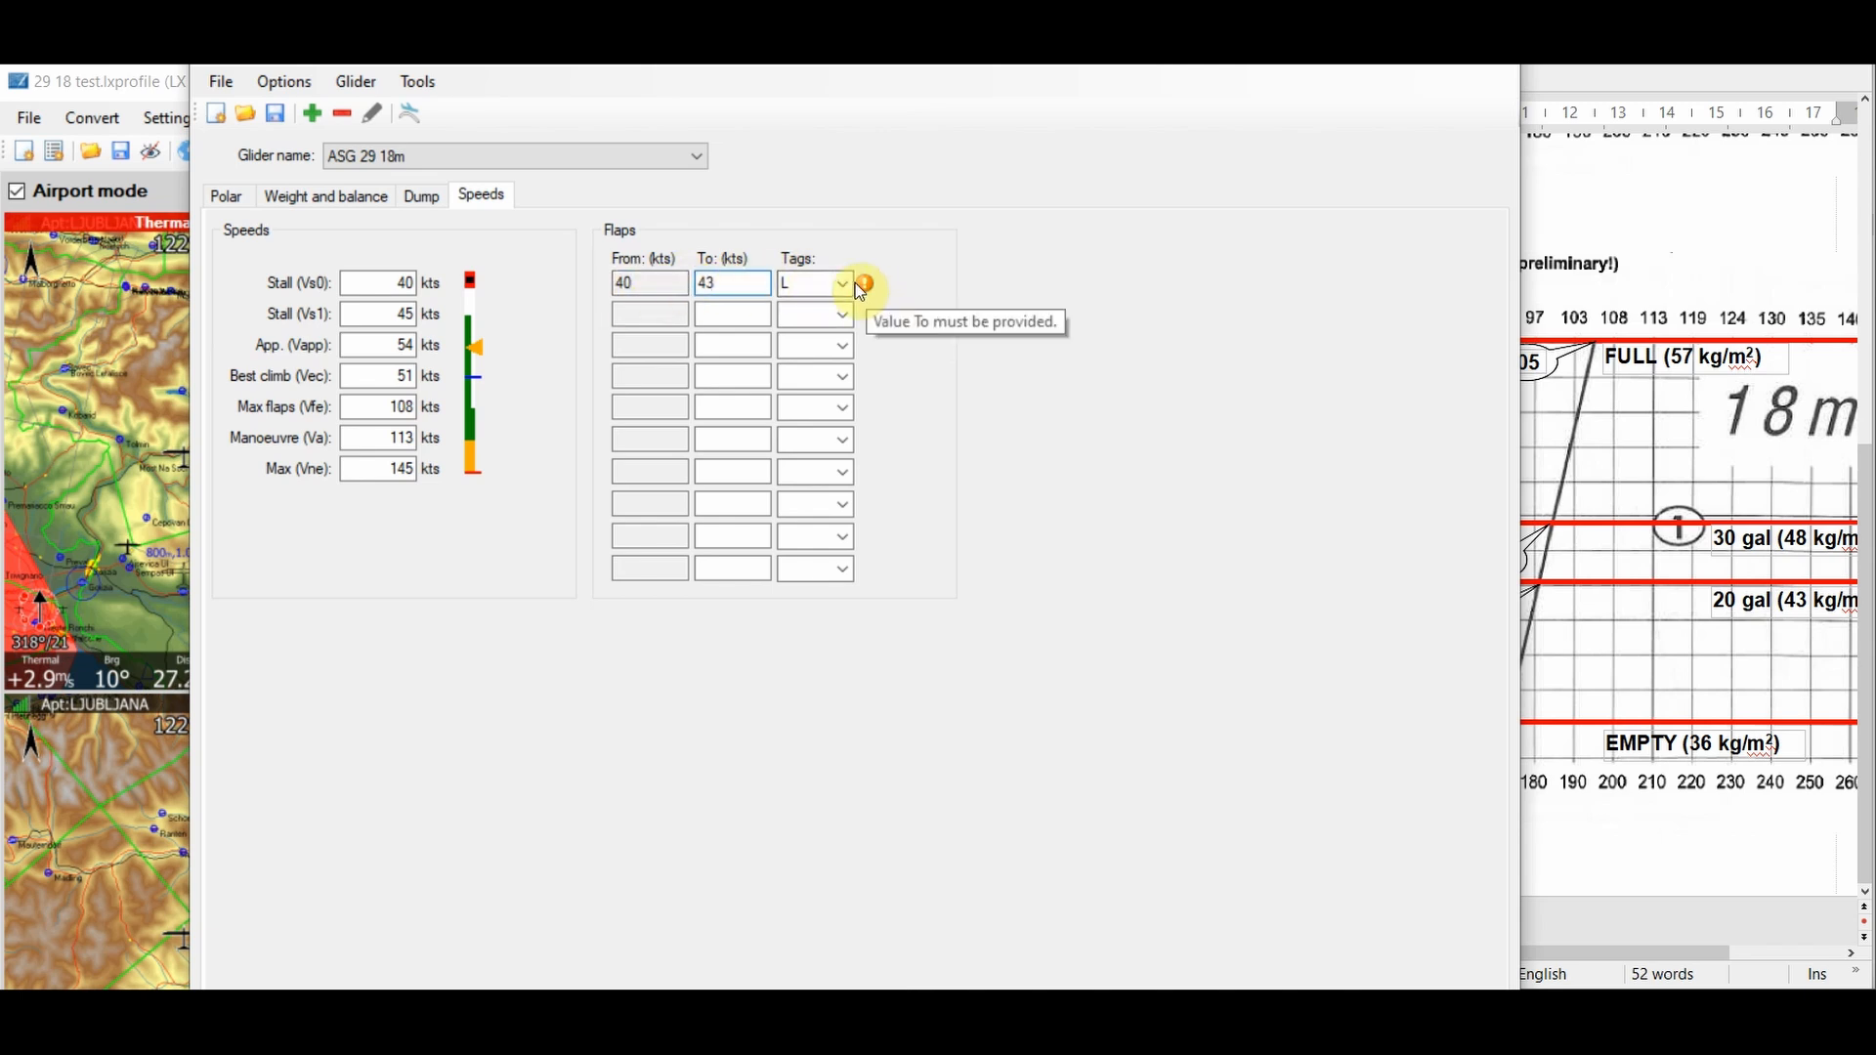
- Tag the second flap range, starting at 43 kts, as 5 and set its upper limit to 48 kts using the flap chart
left_click(660, 320)
type("43")
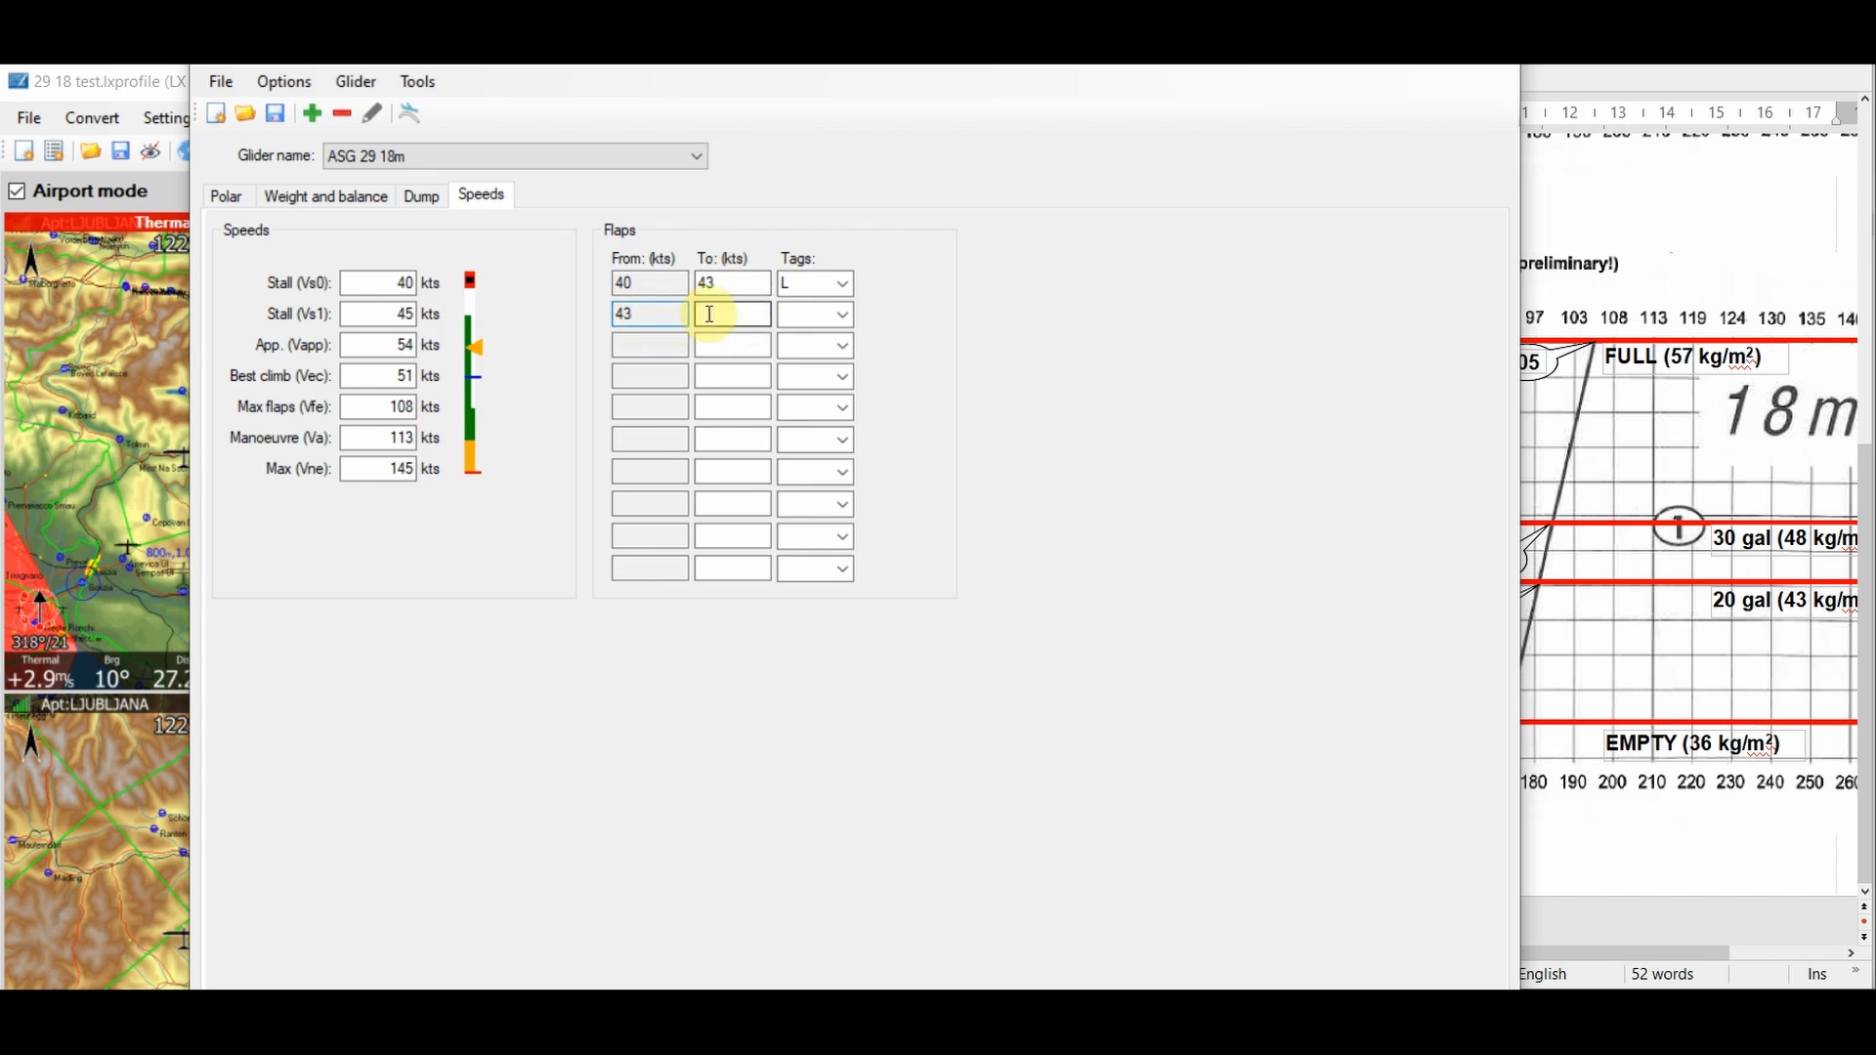
key("alt+Tab")
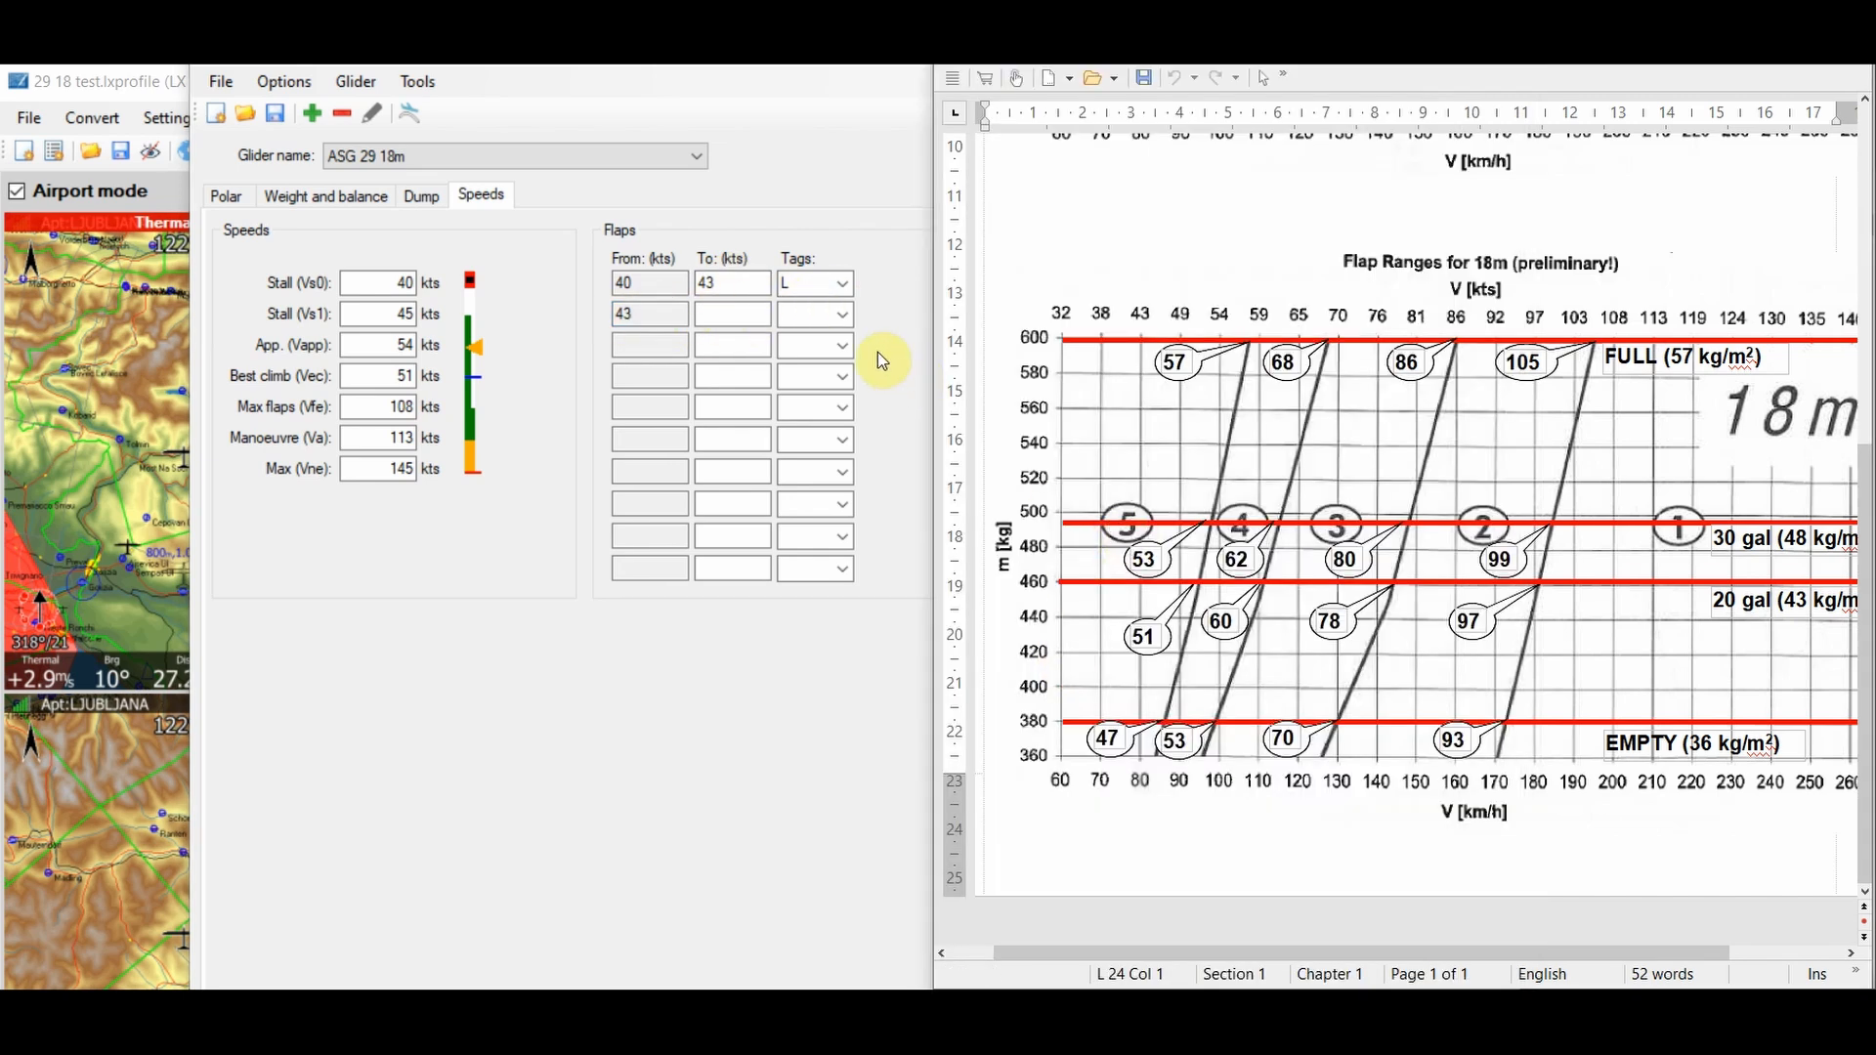
left_click(807, 319)
type("5")
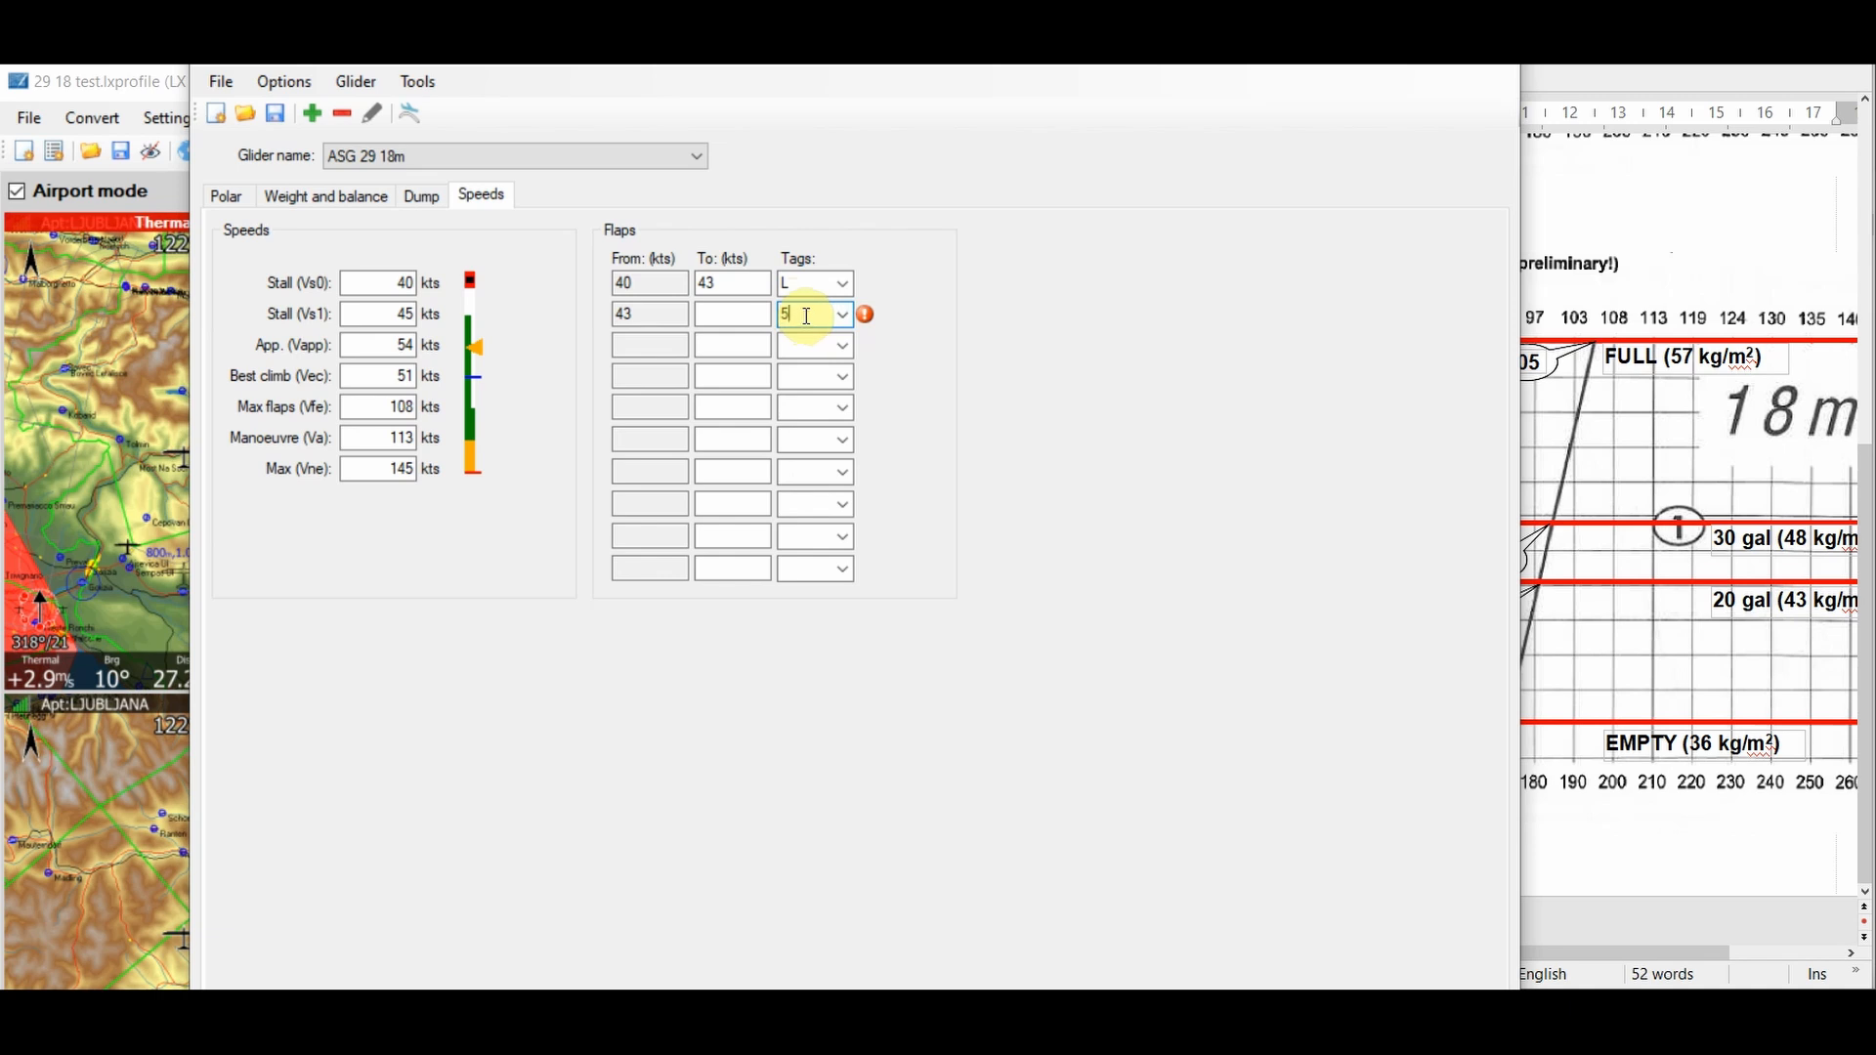
left_click(1685, 209)
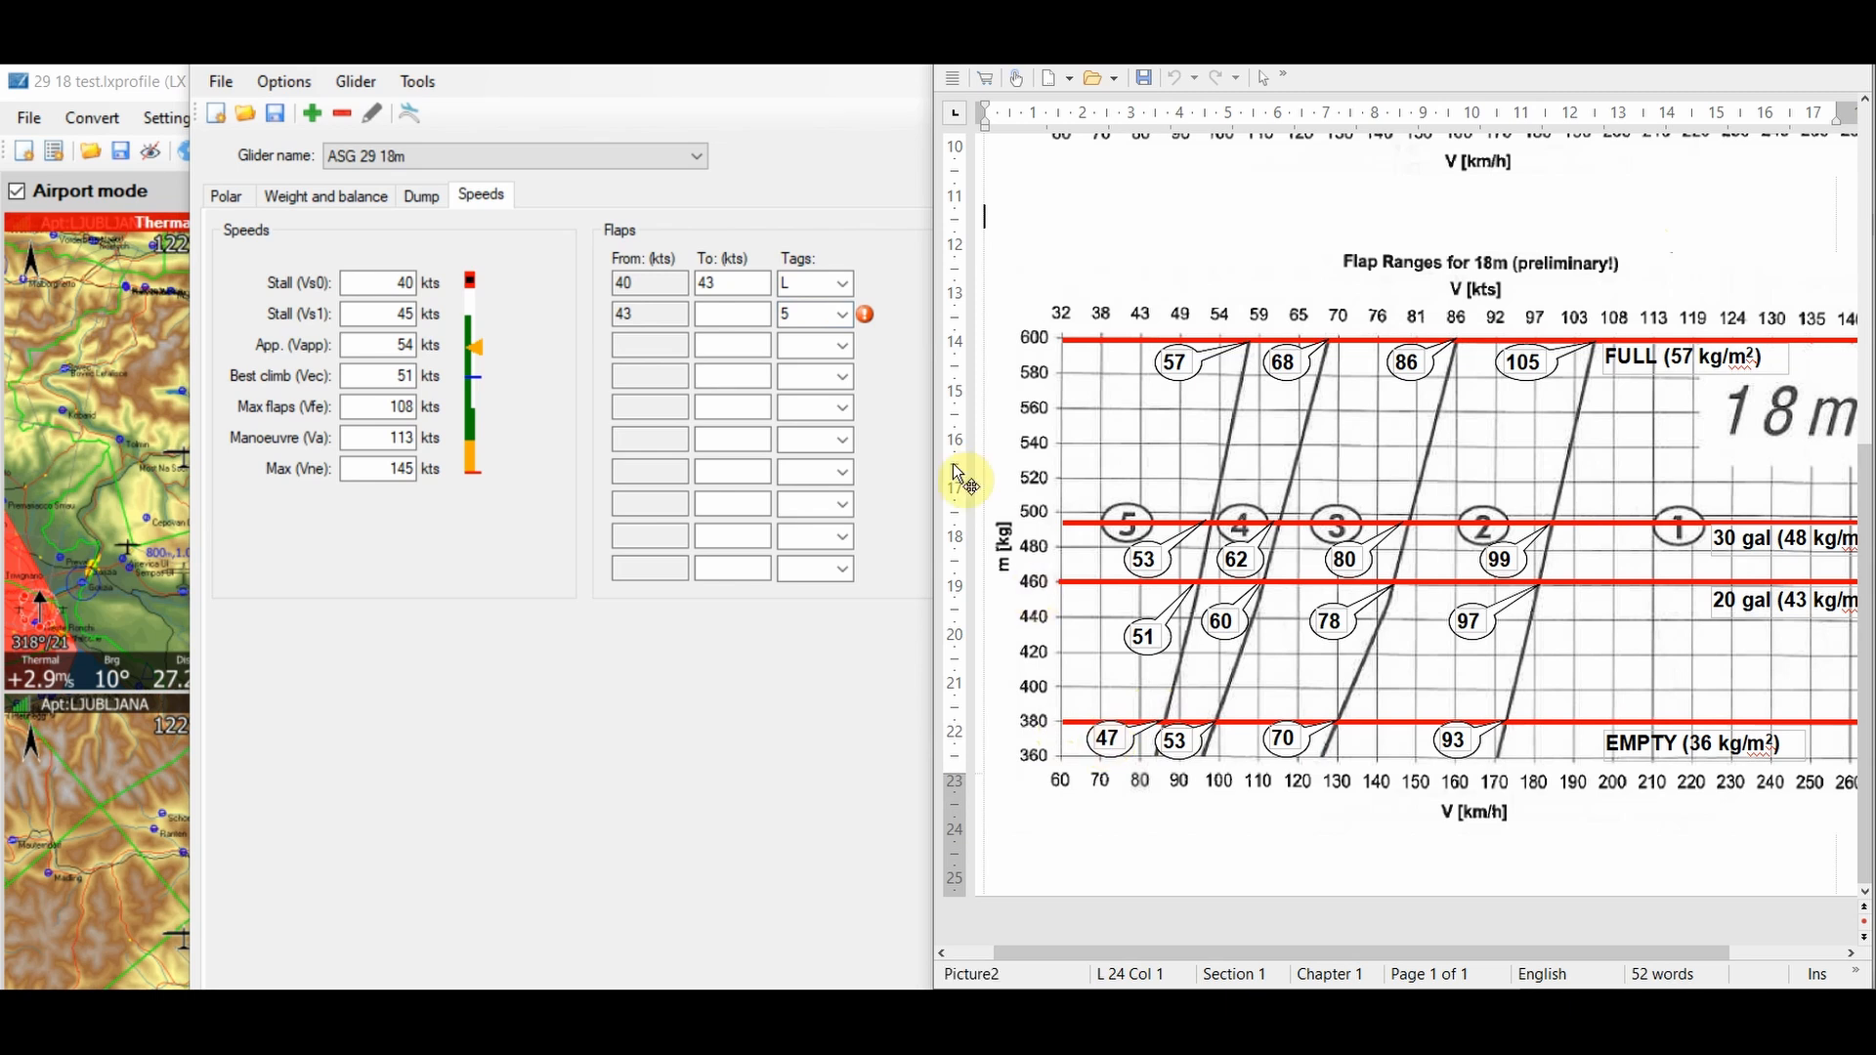
left_click(733, 314)
type("48")
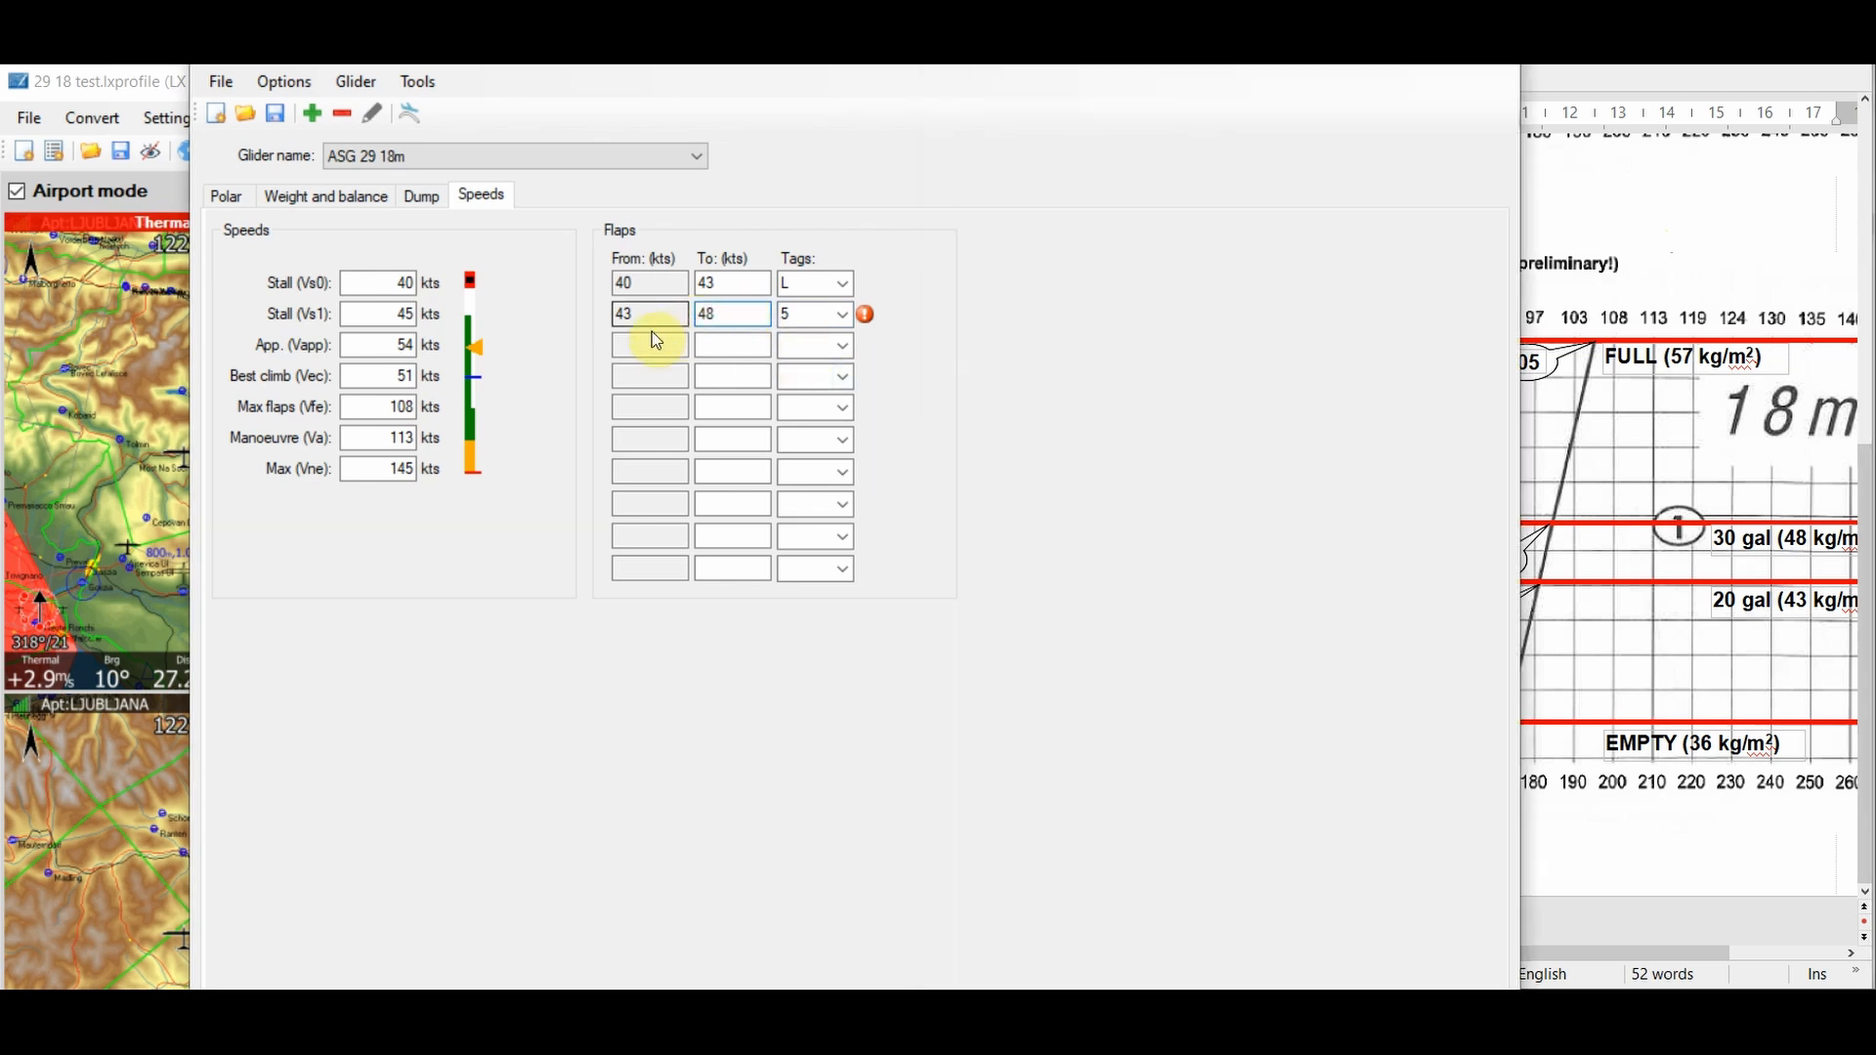
- Read the next limit on the empty-weight line of the flap chart and set the third flap range to 54 kts with tag 4
left_click(713, 343)
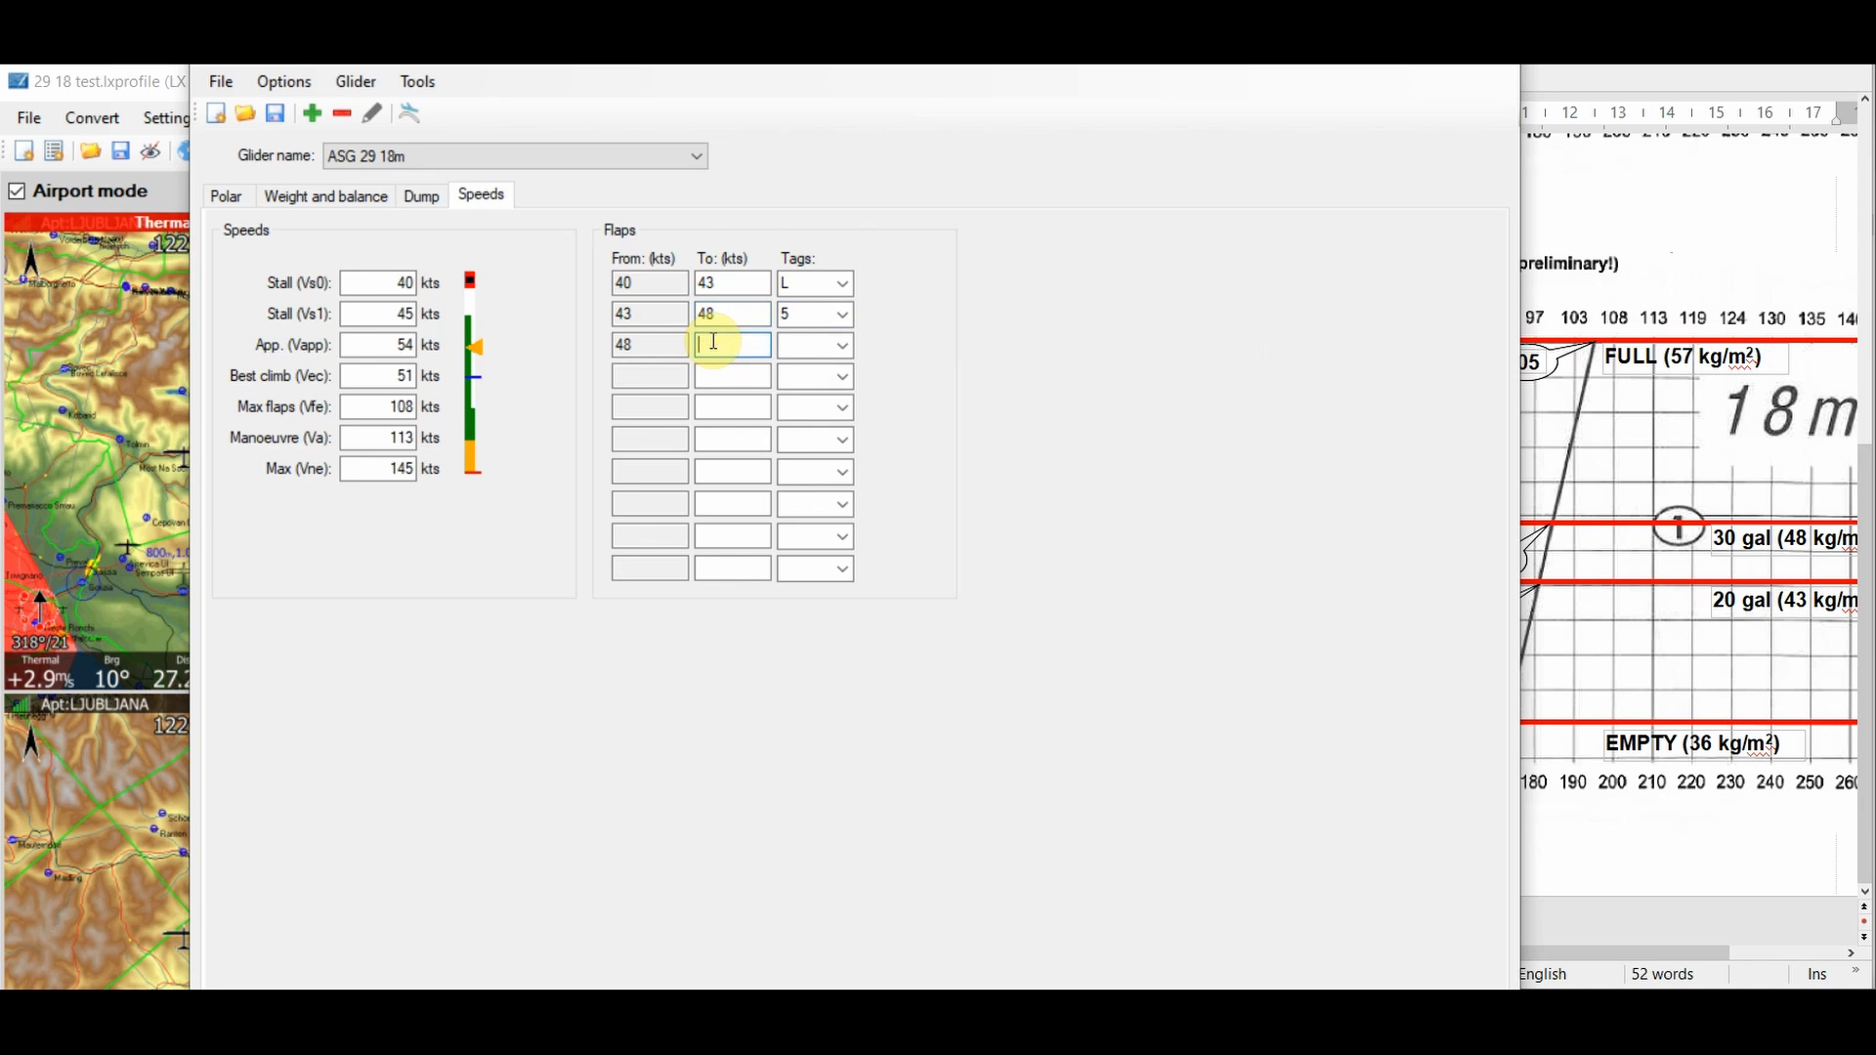
left_click(1634, 671)
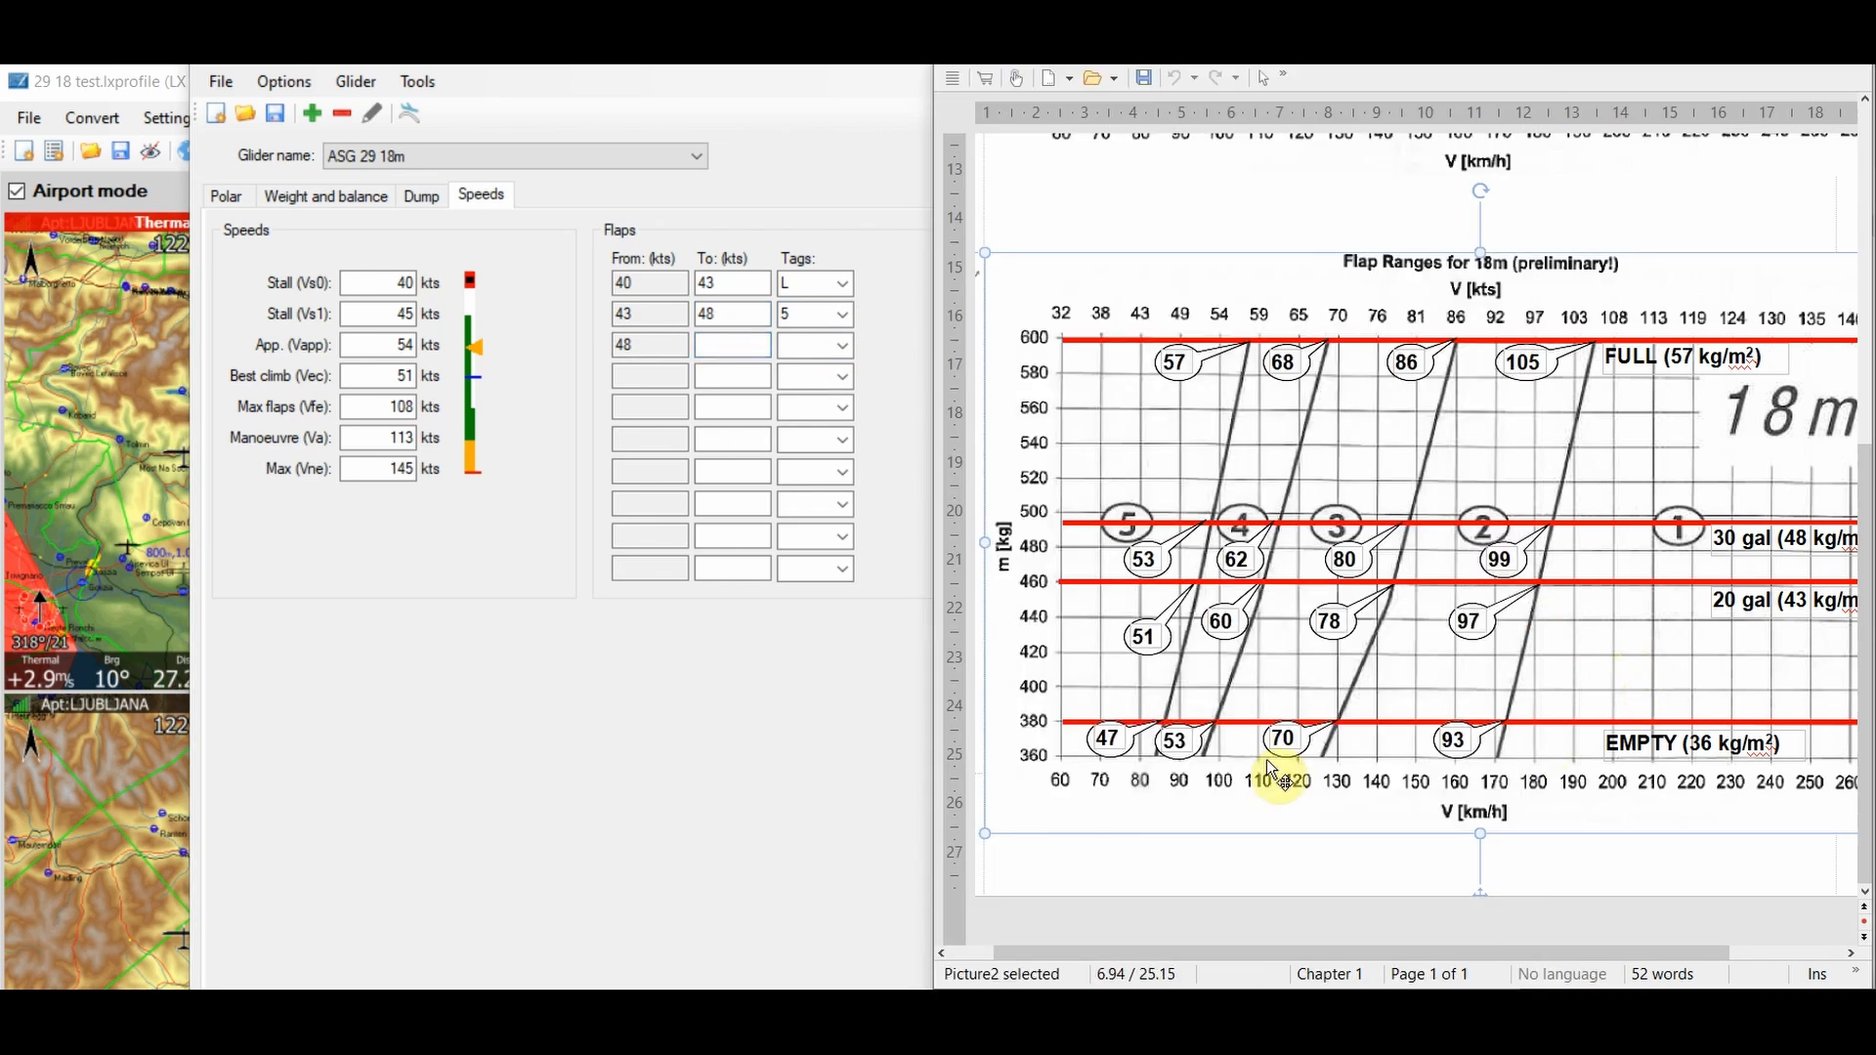
left_click(1178, 743)
left_click(1200, 755)
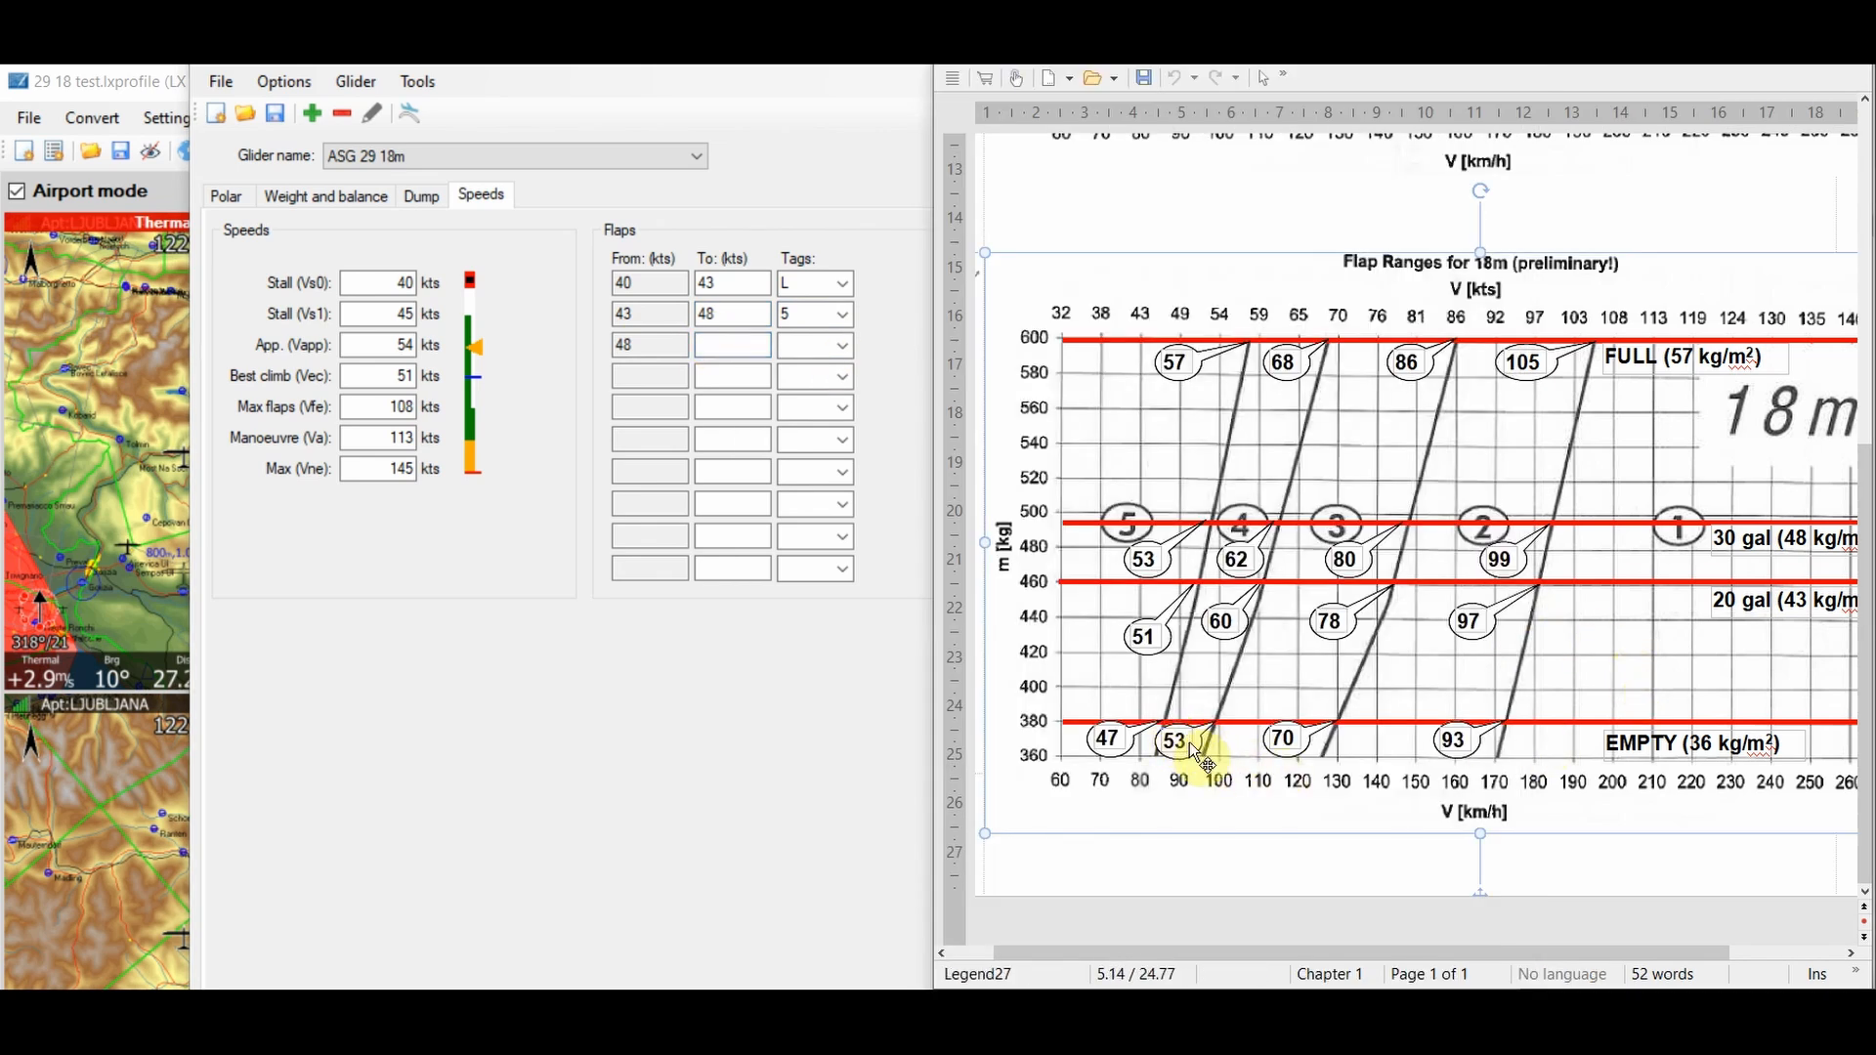
left_click(732, 345)
type("54")
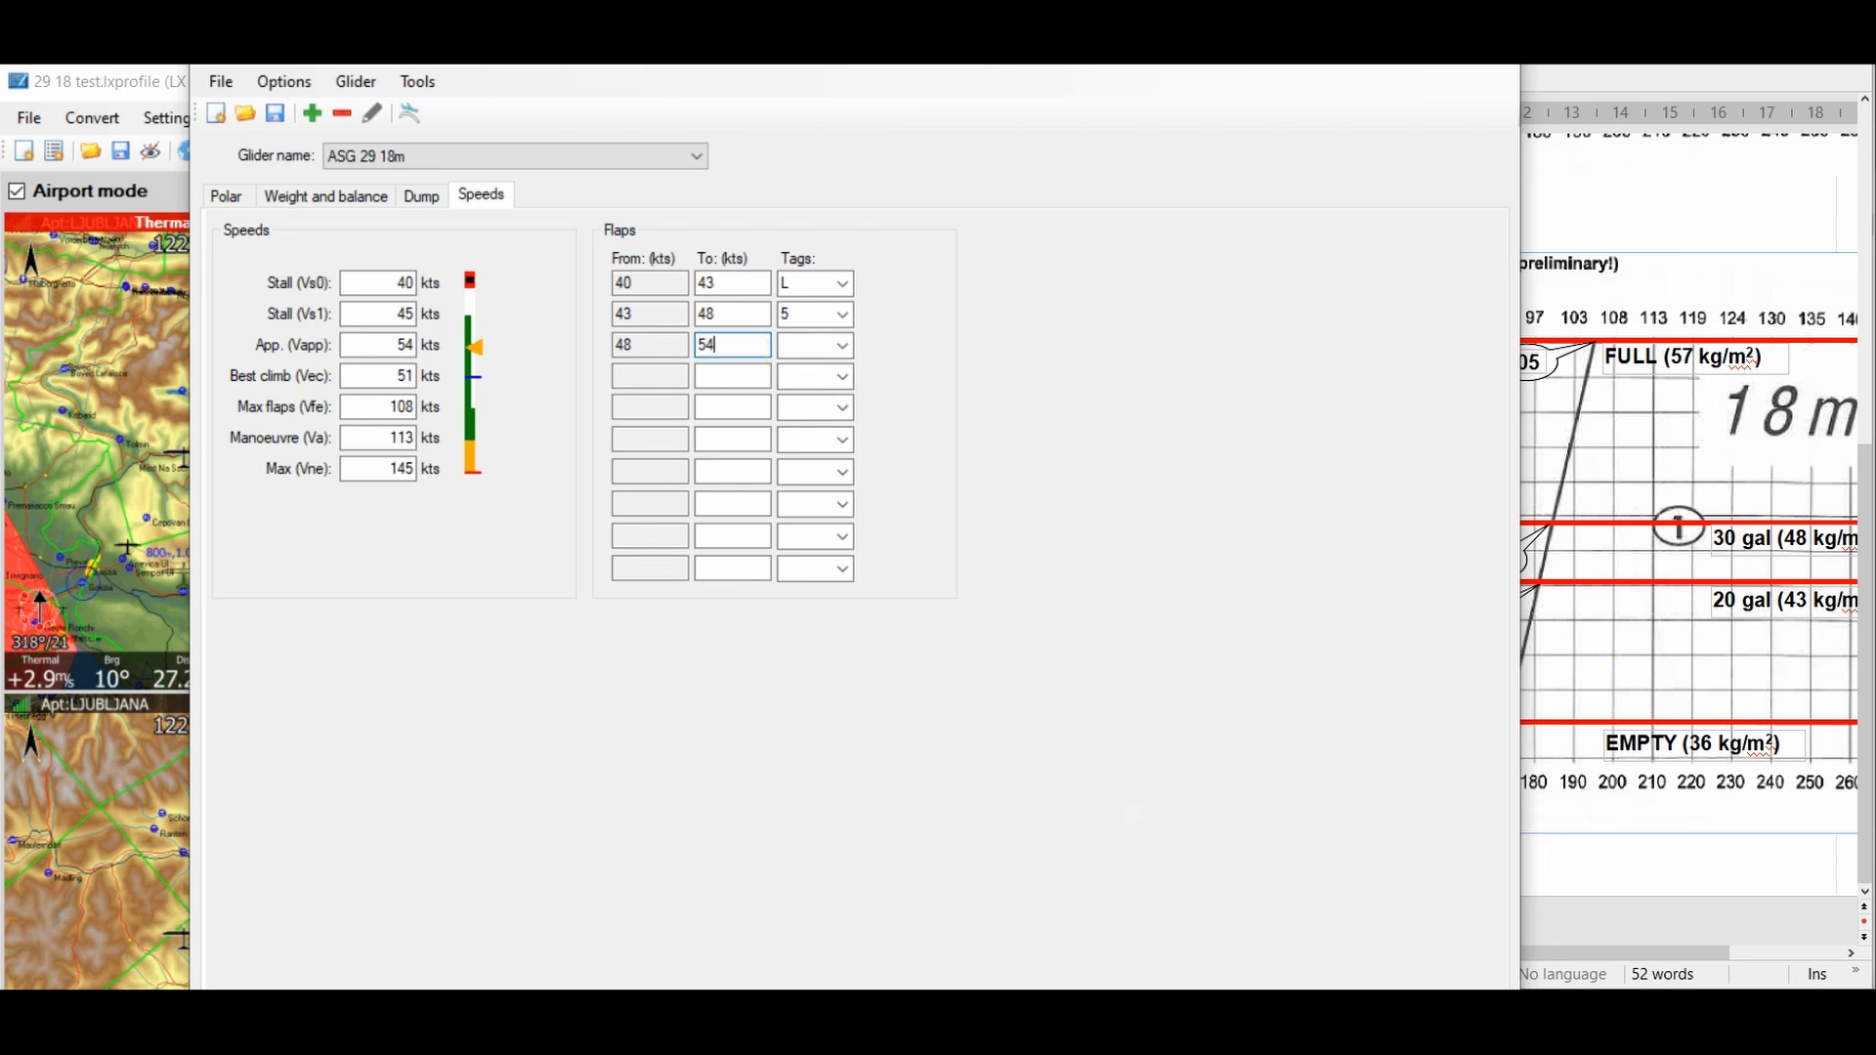
left_click(829, 348)
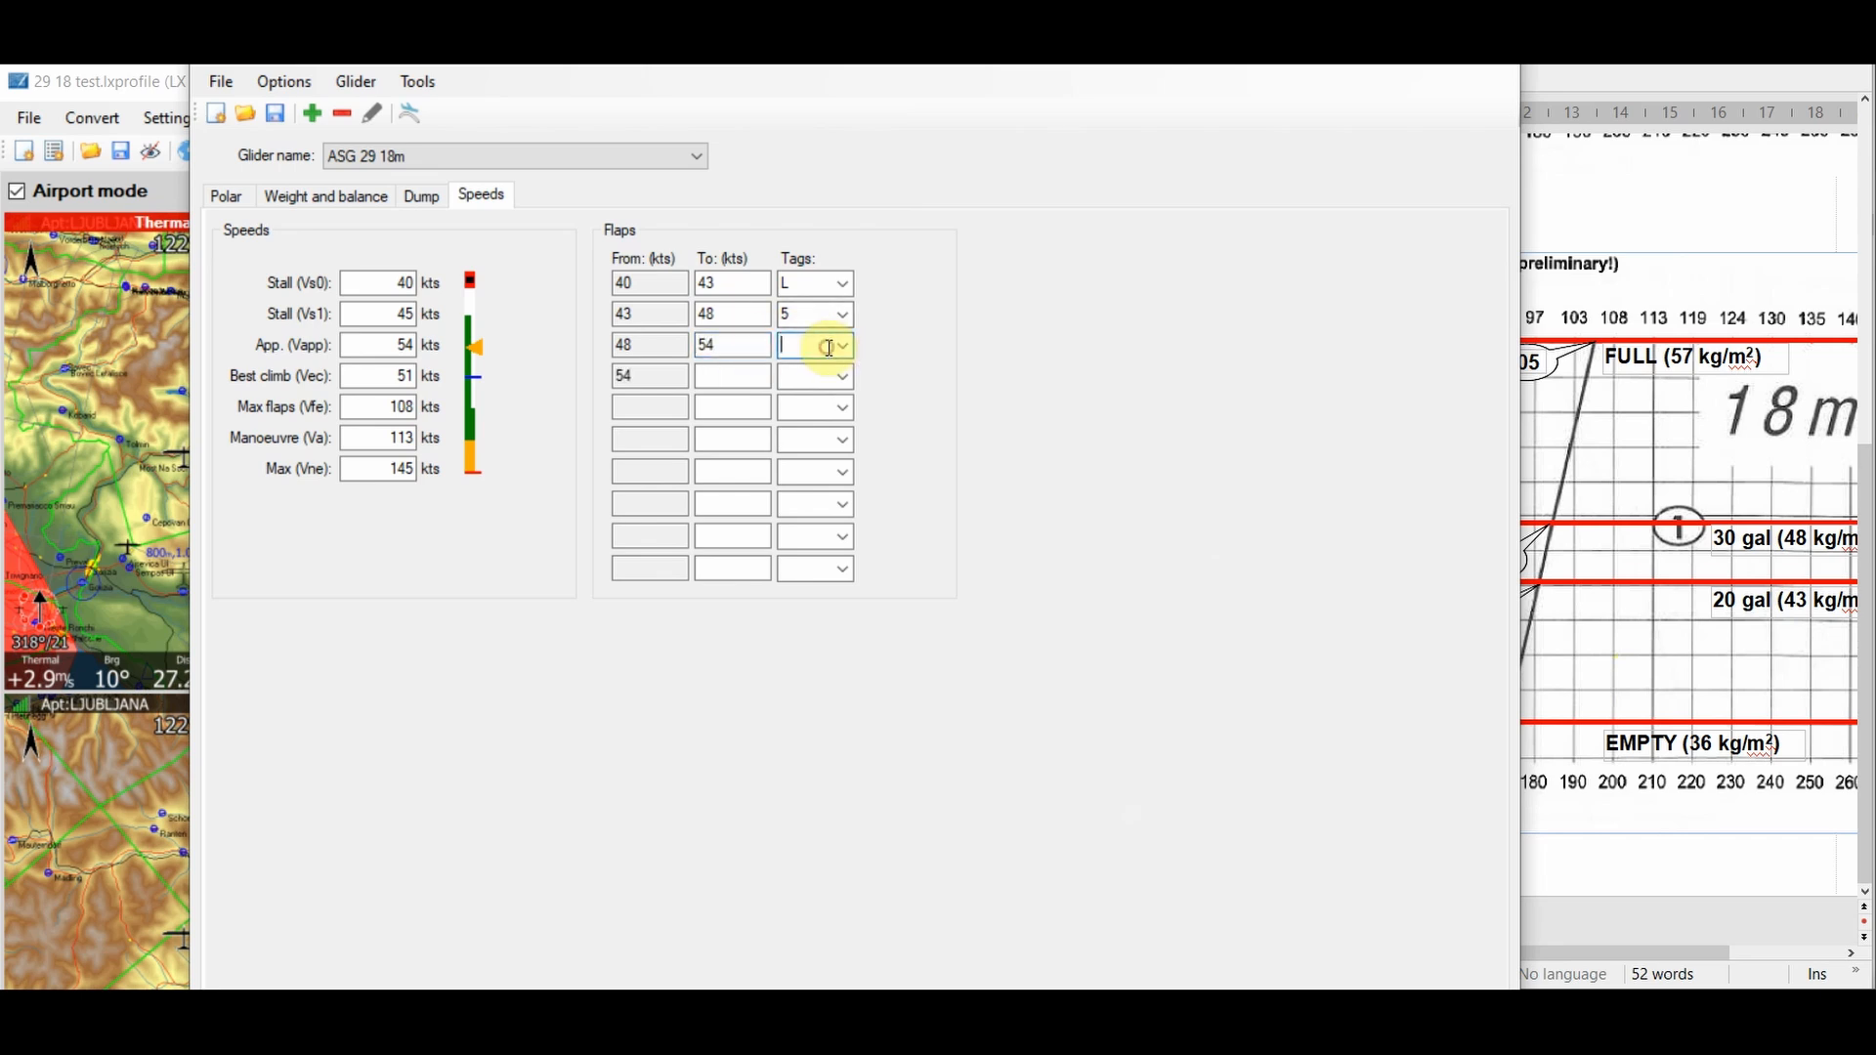
type("4")
- Check the flap chart for the next limit and set the fourth flap range to 71 kts with tag 3
left_click(735, 379)
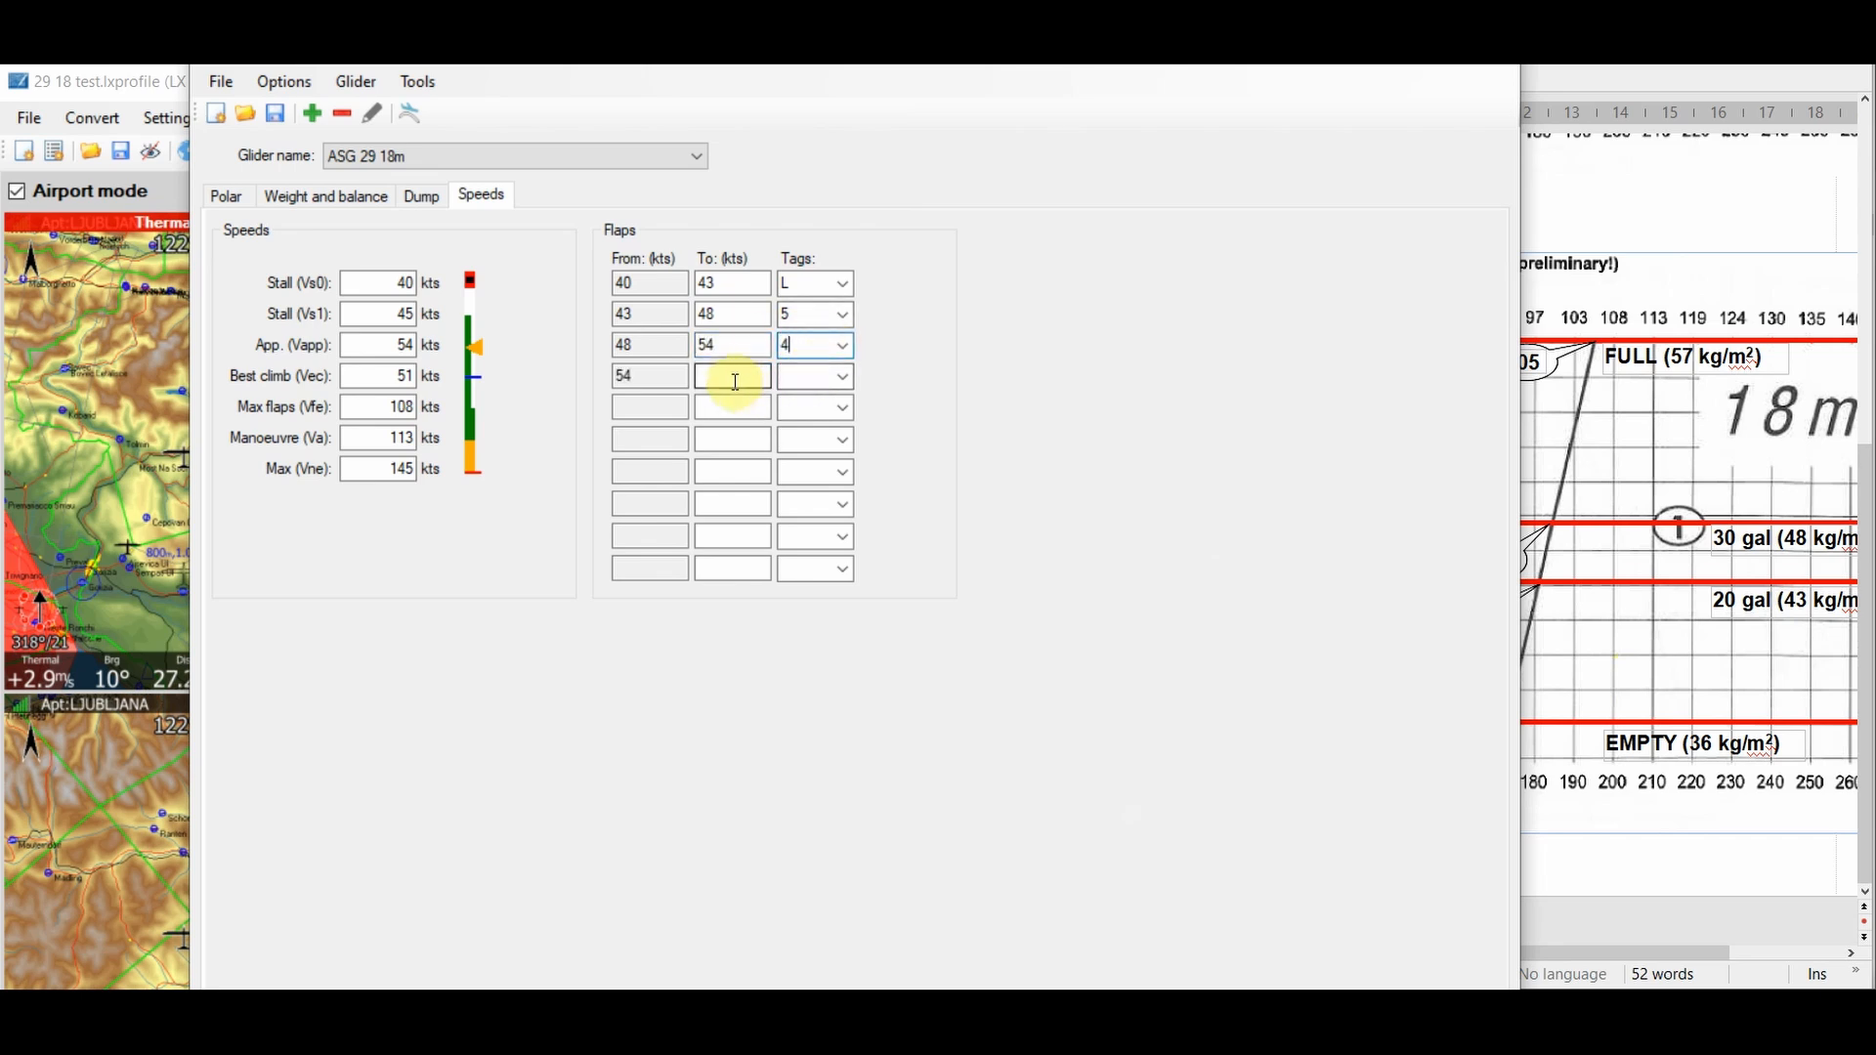
left_click(1587, 625)
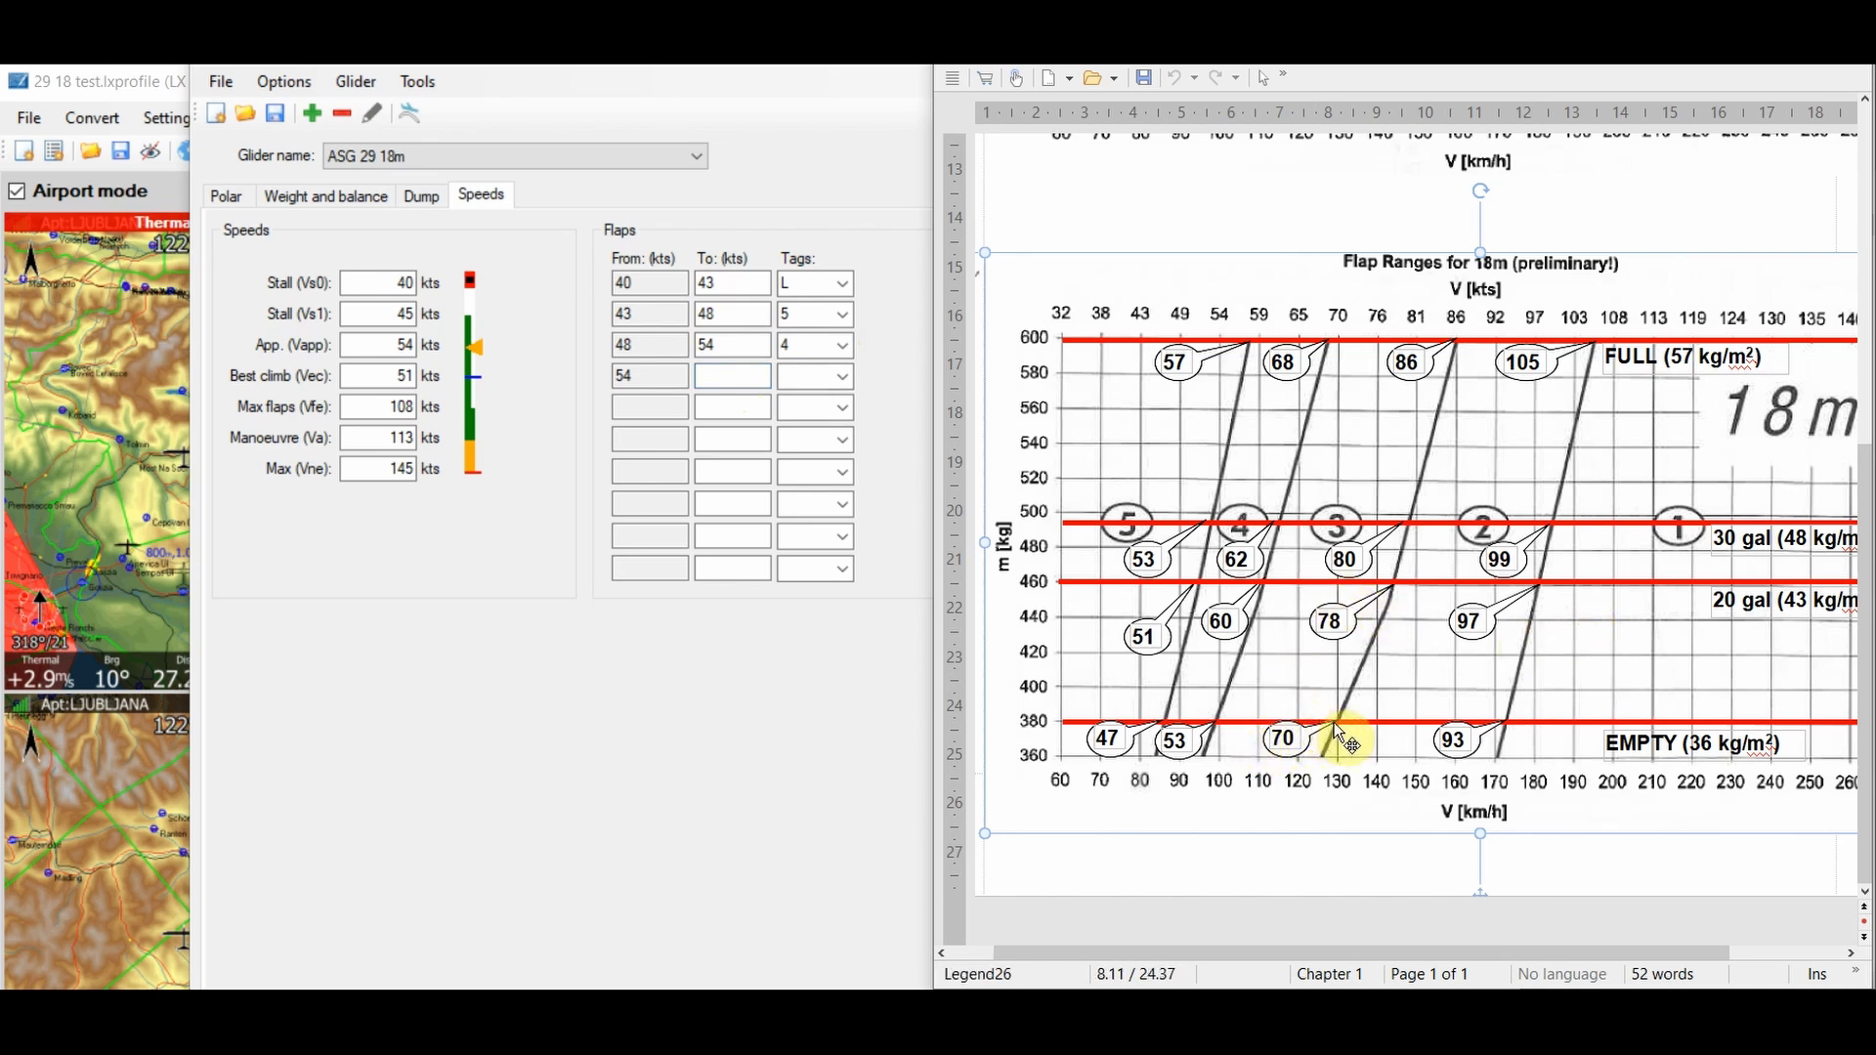
left_click(728, 376)
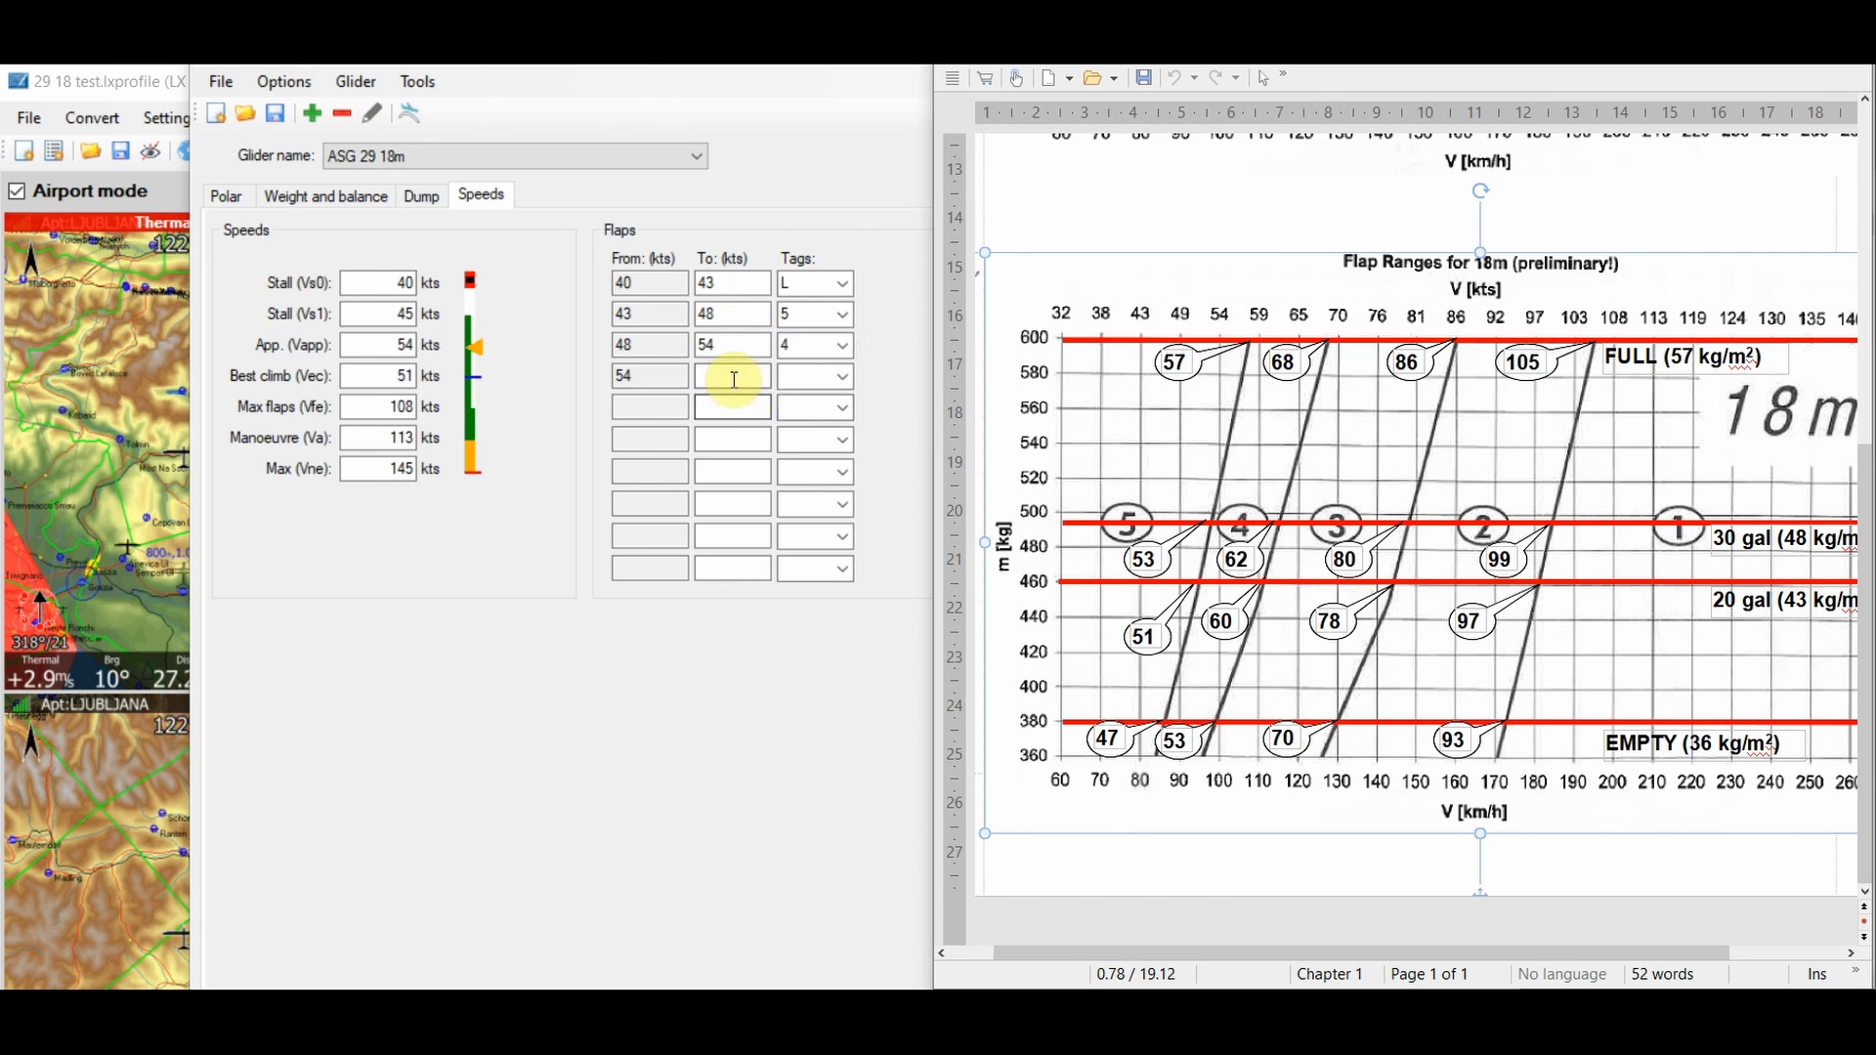
type("71")
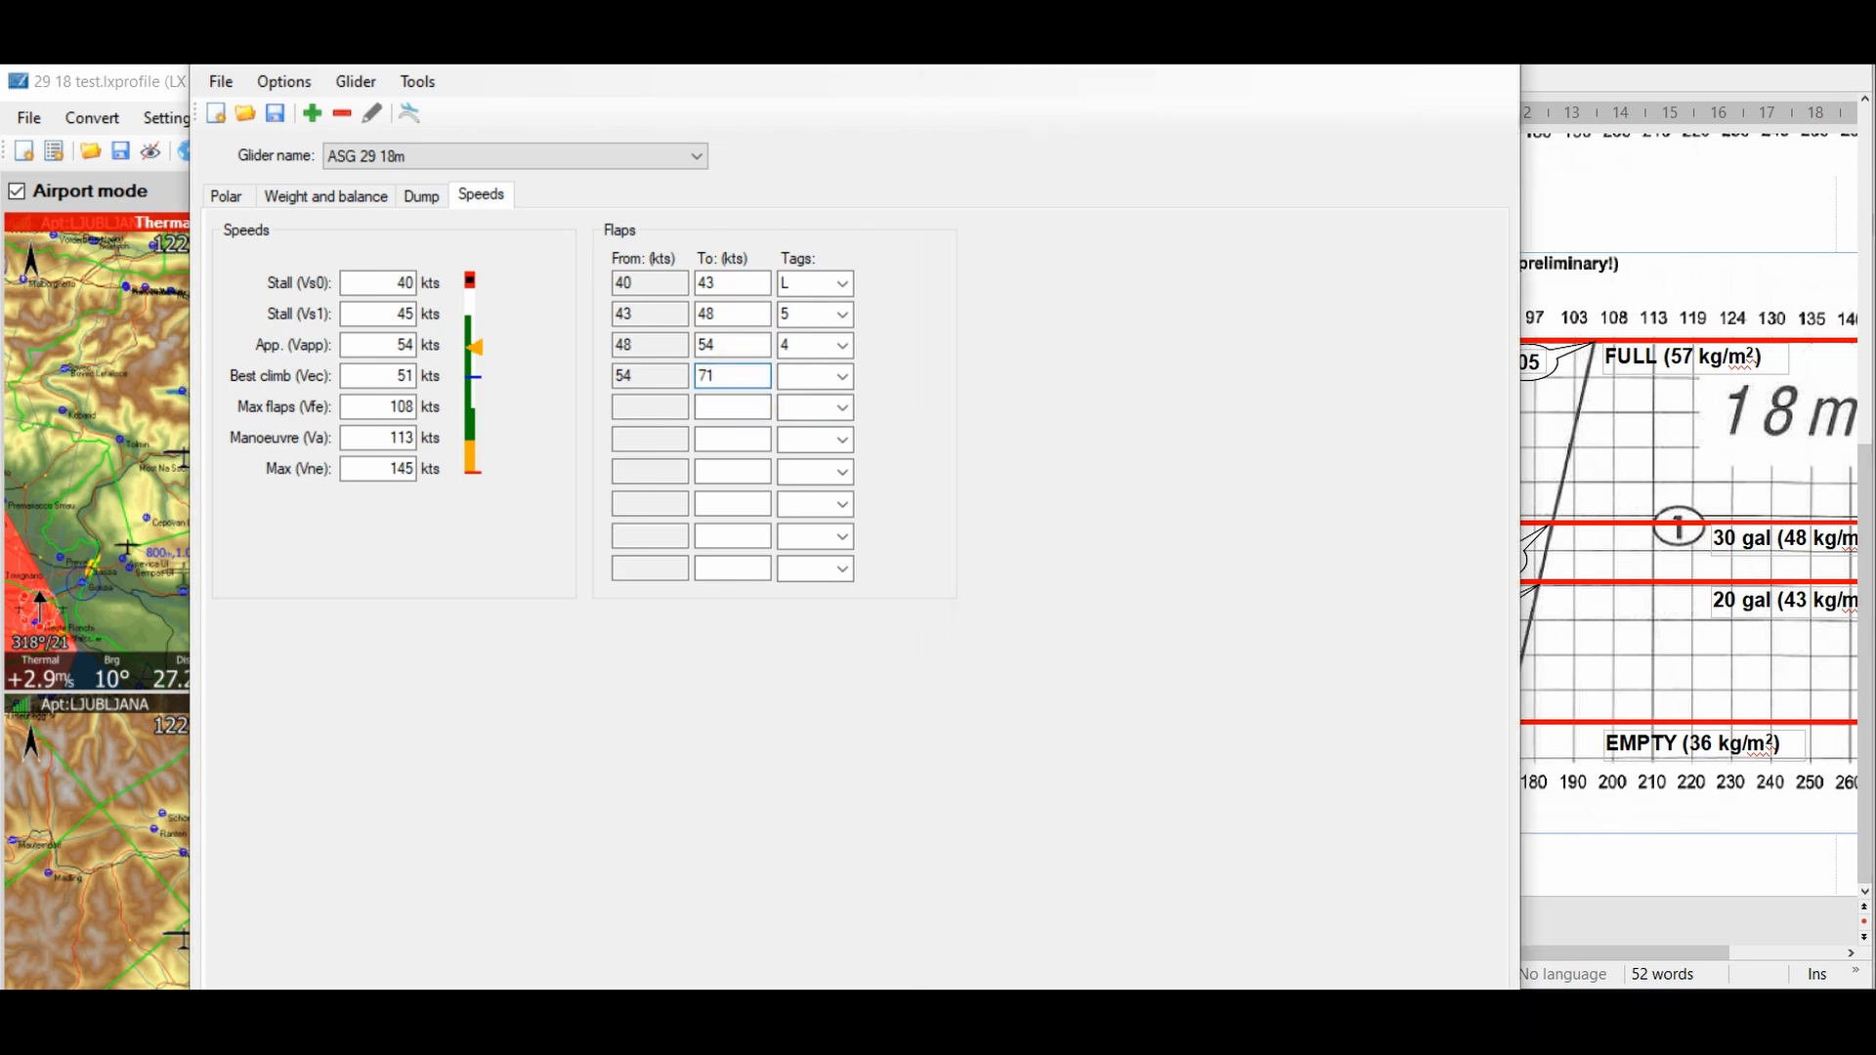
type("3")
- Look up the flap 2 limit in the chart and set the fifth flap range to 94 kts with tag 2
left_click(1632, 621)
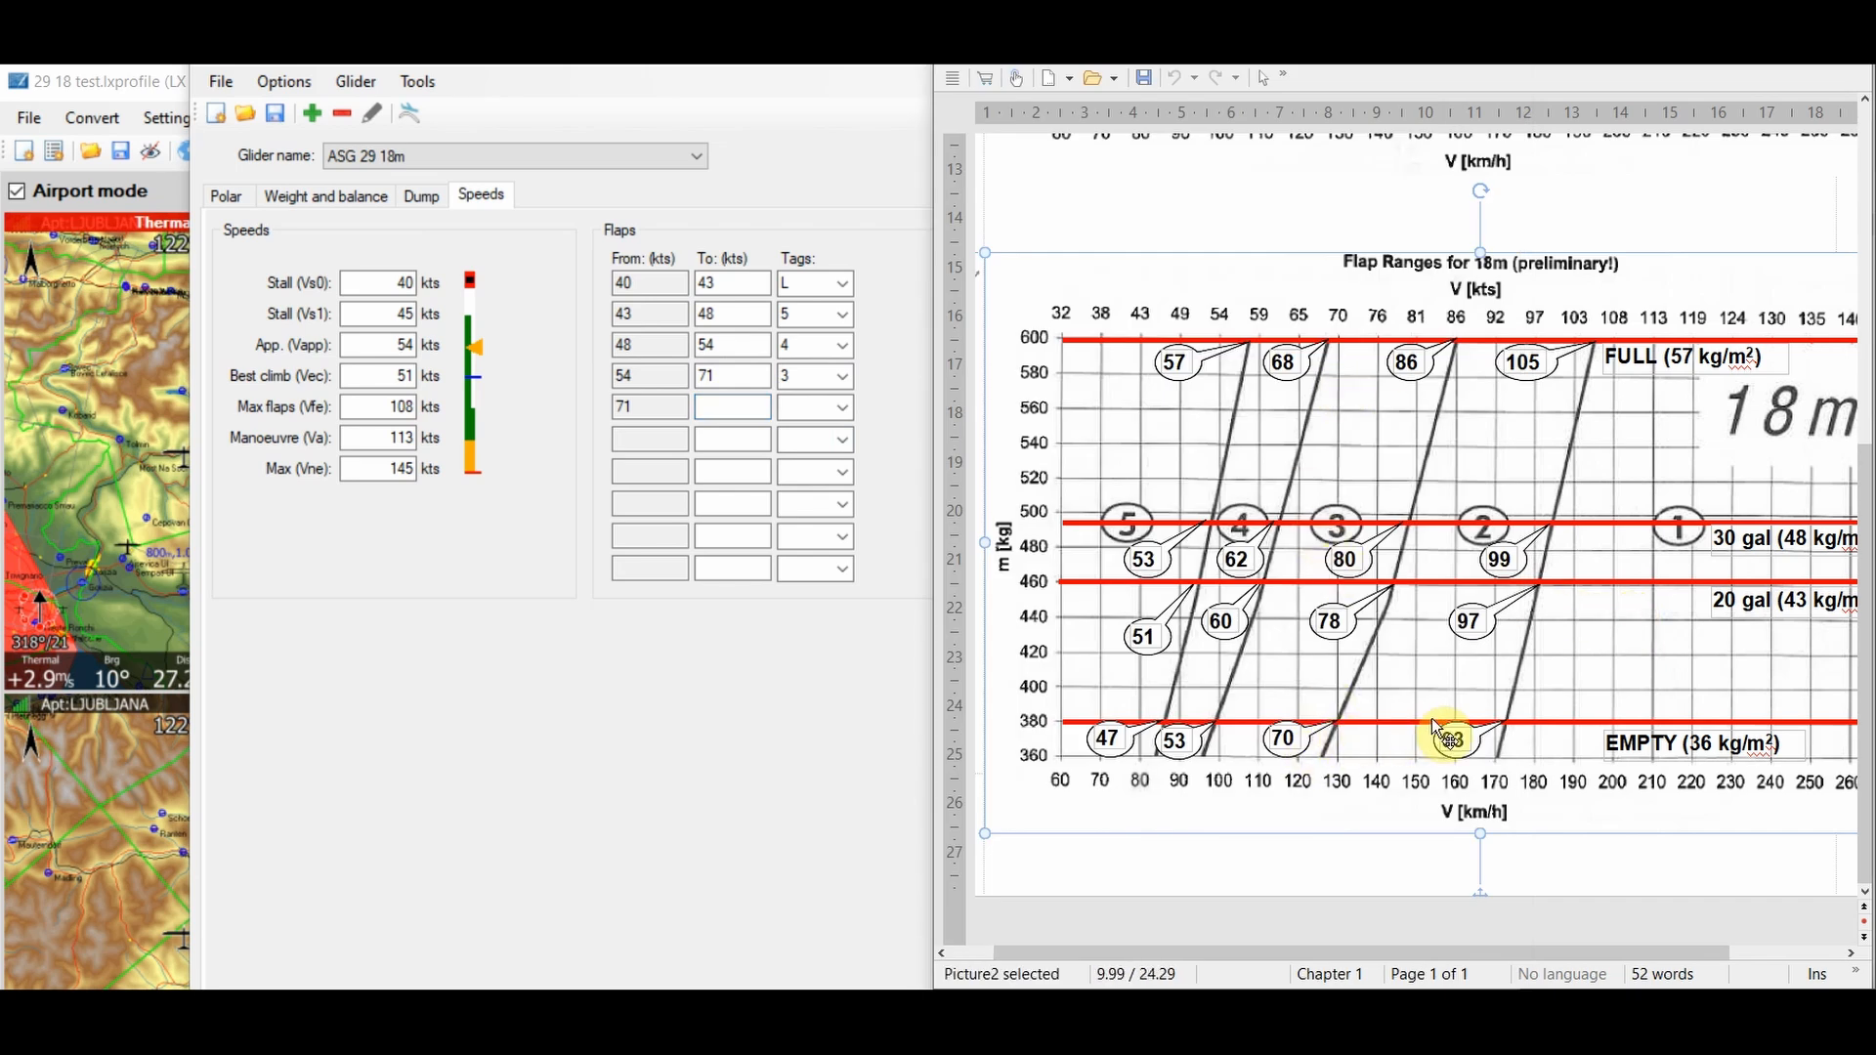
left_click(717, 404)
type("94")
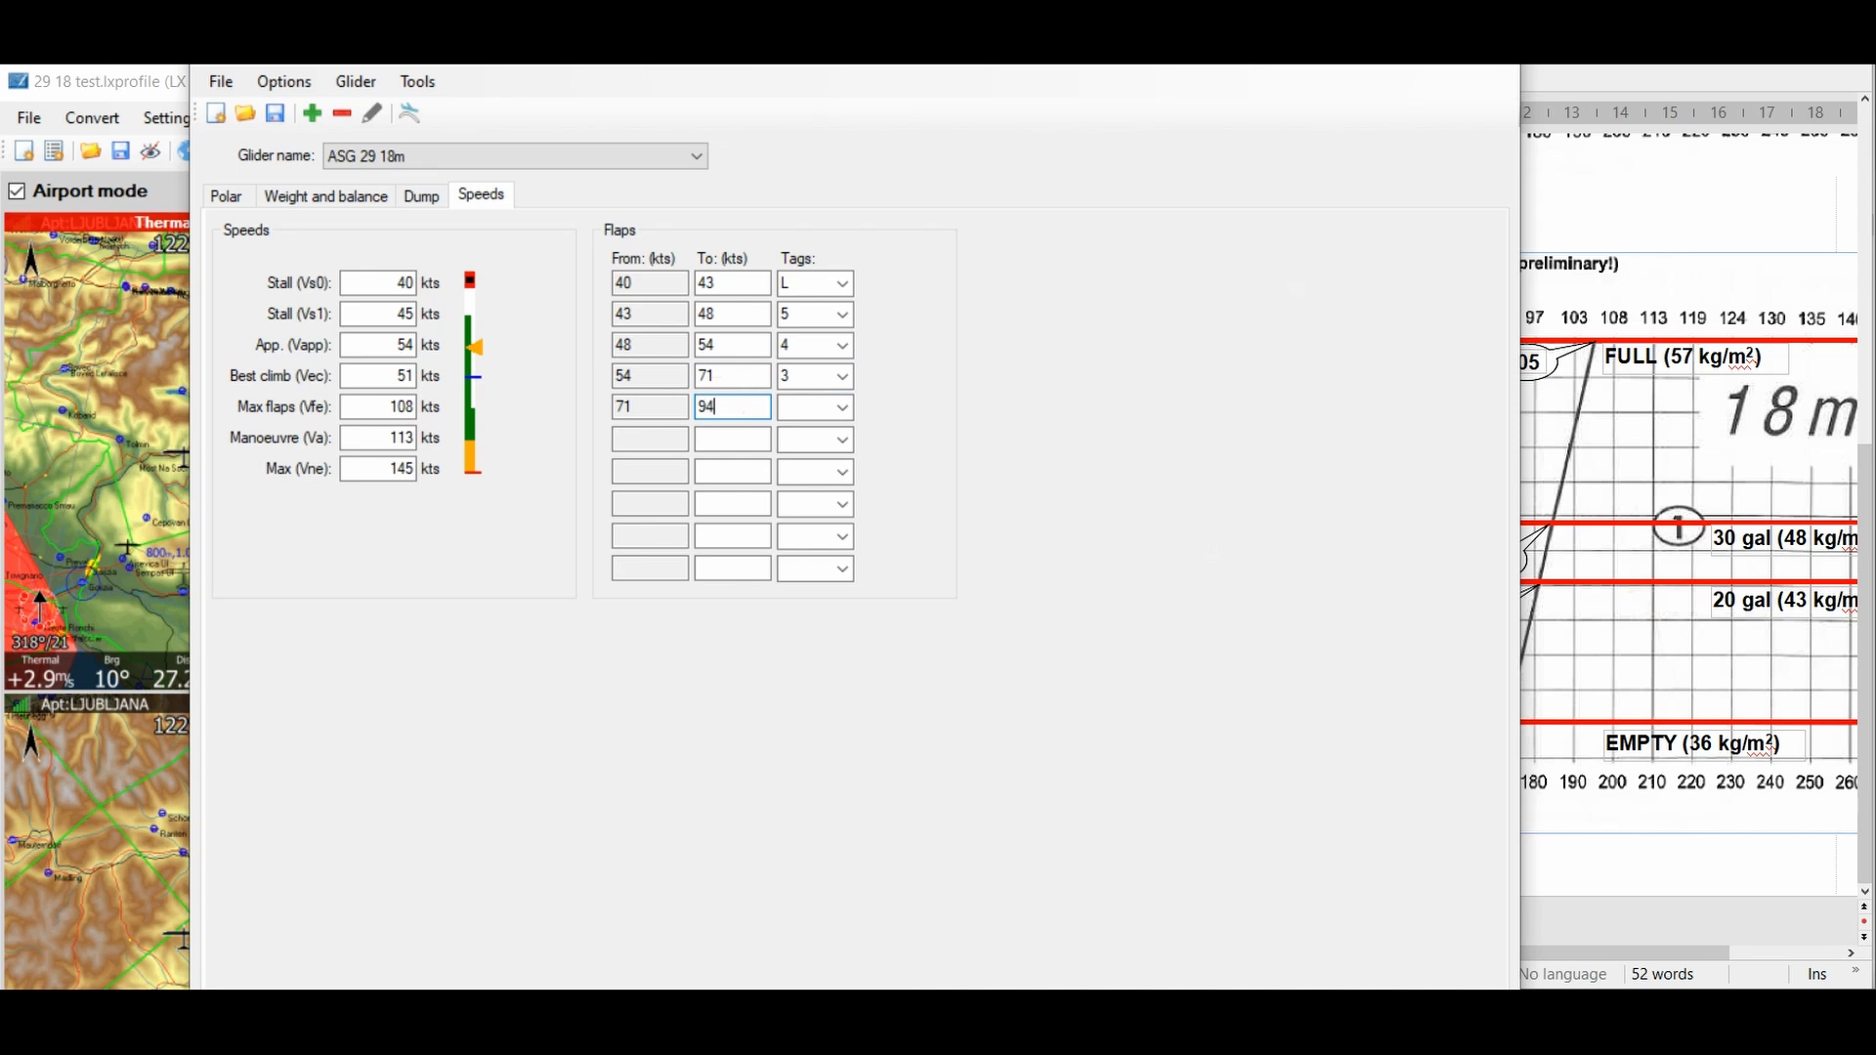
left_click(817, 406)
type("2")
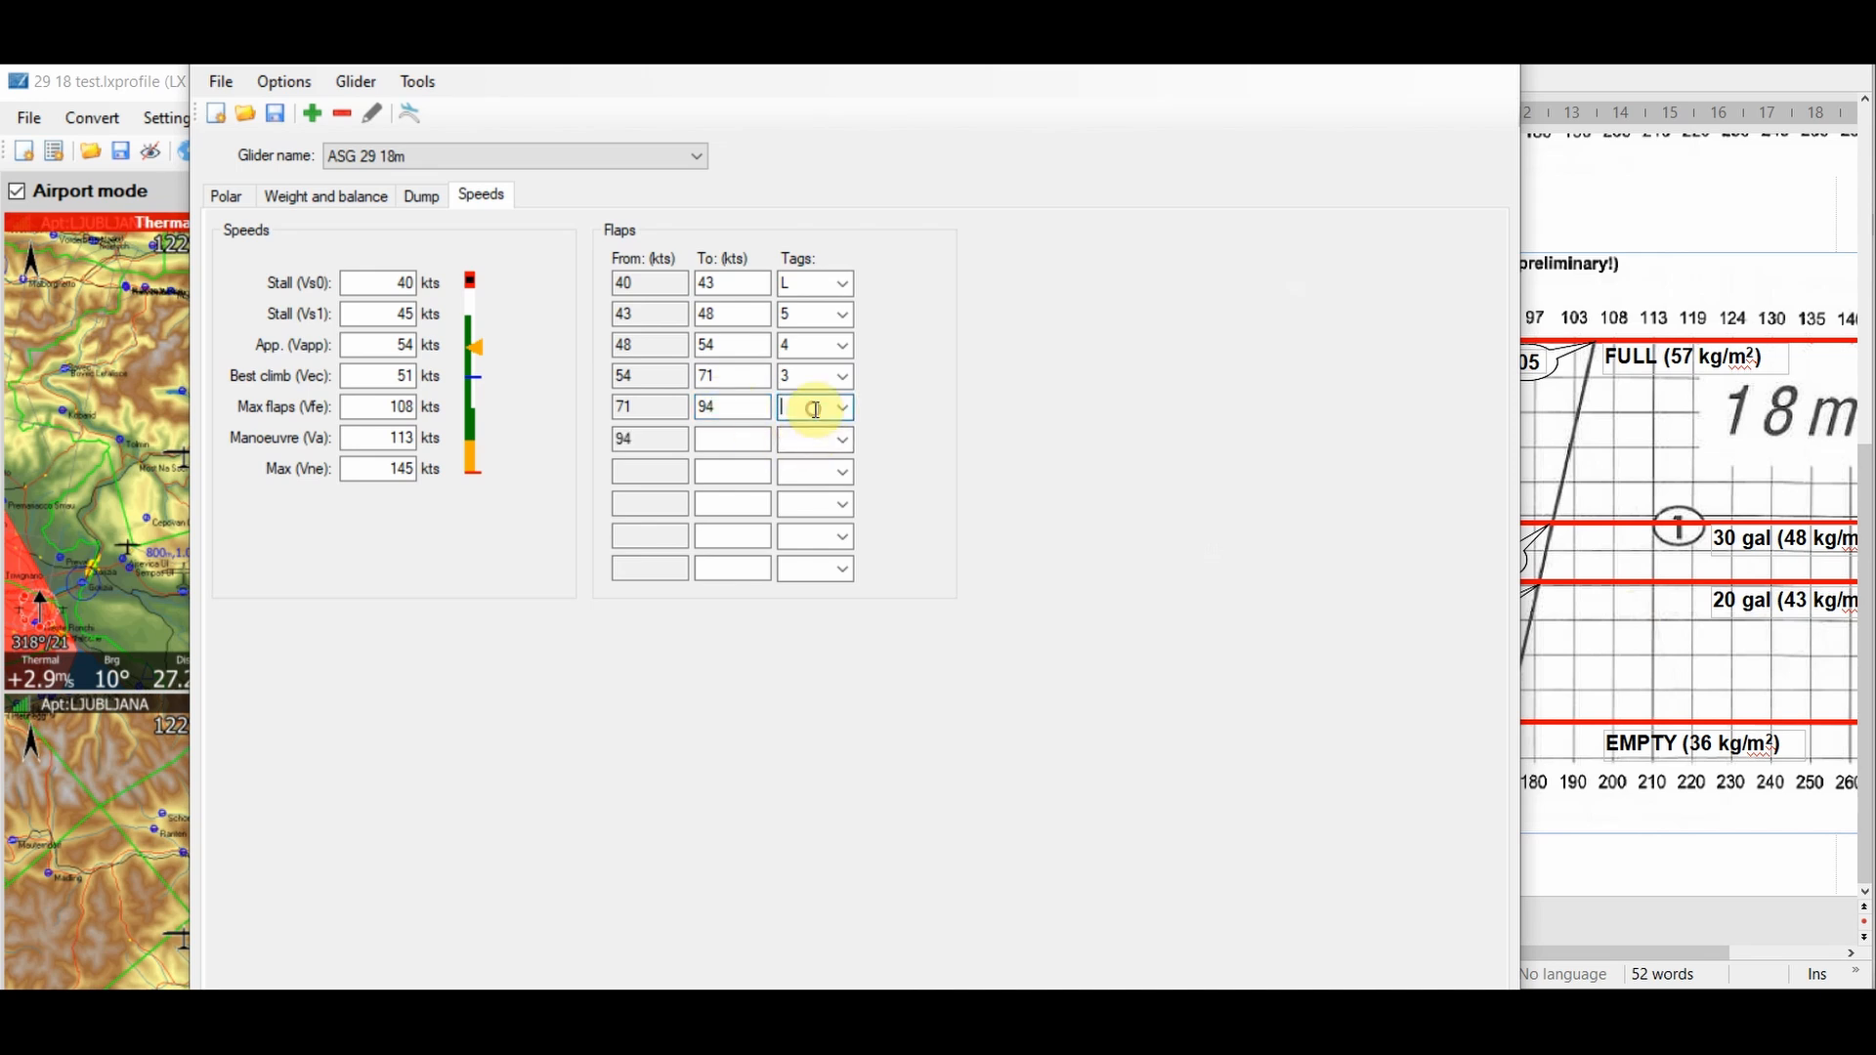
- Set the upper limit of the sixth flap range to 145 kts and assign it tag 1
left_click(753, 431)
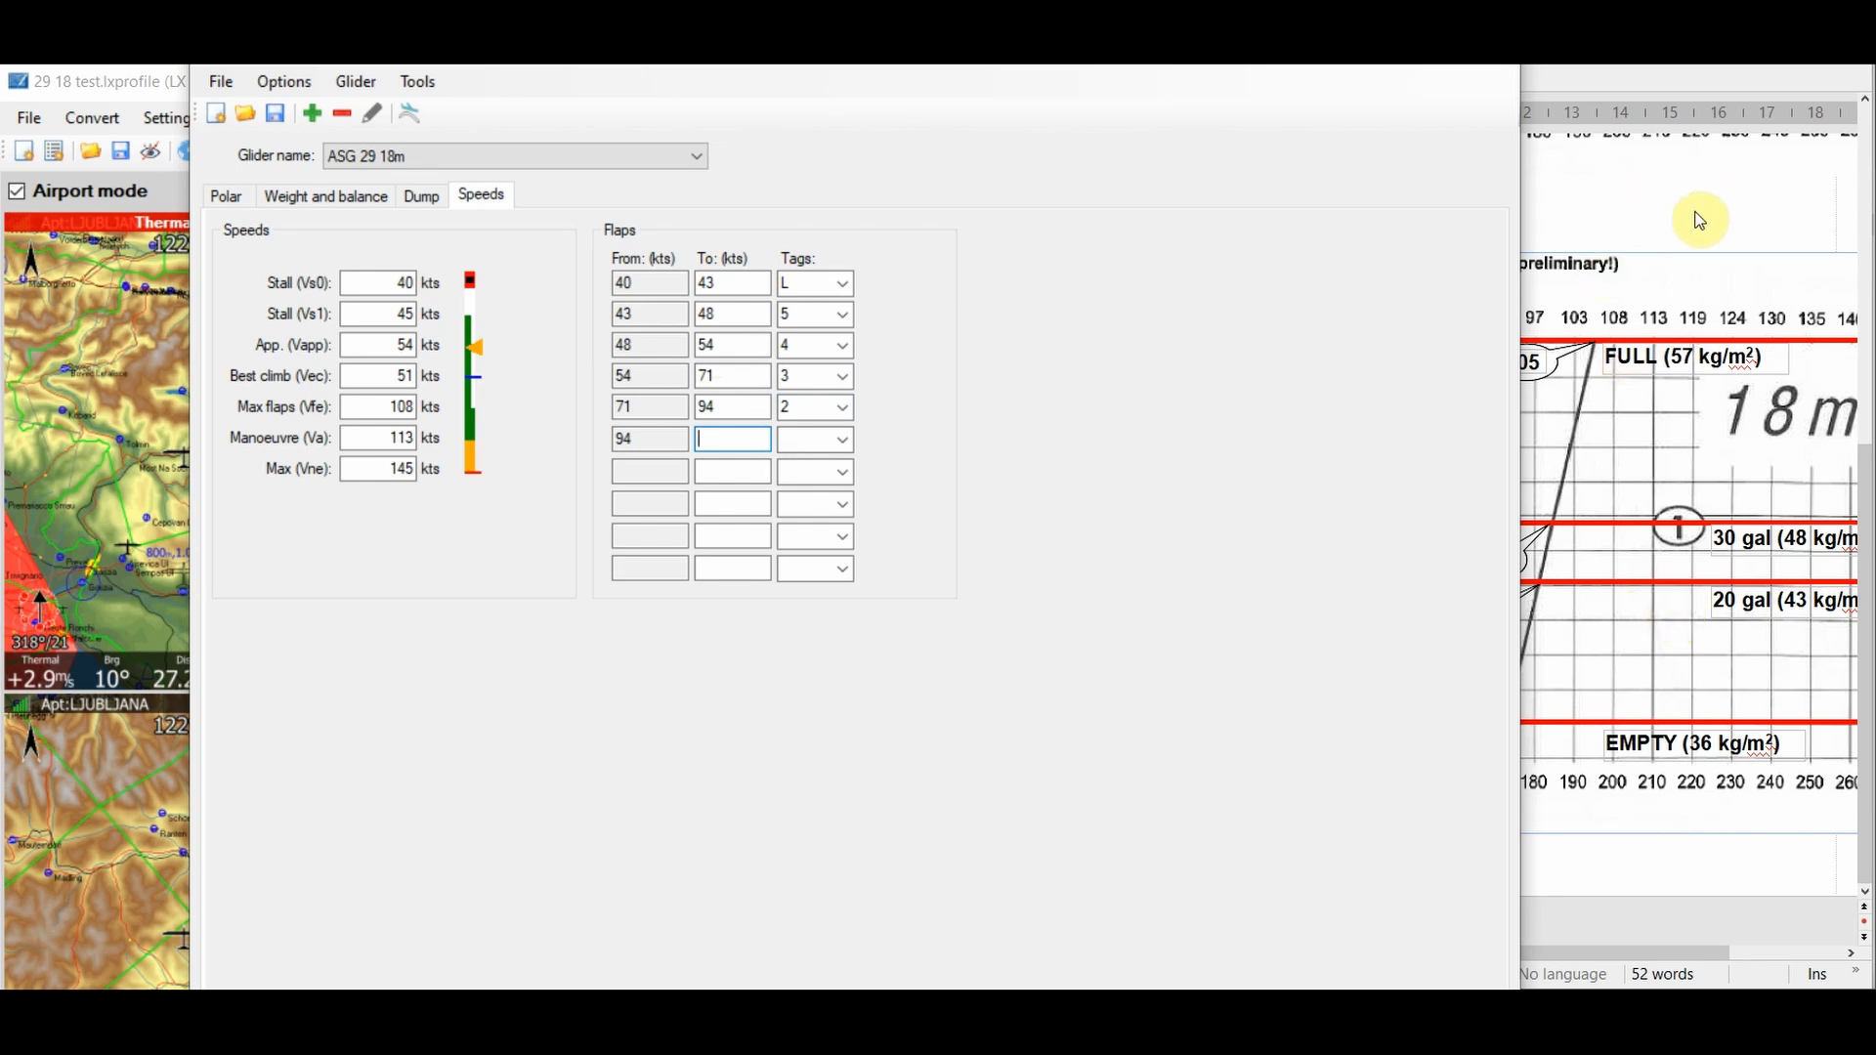
type("145")
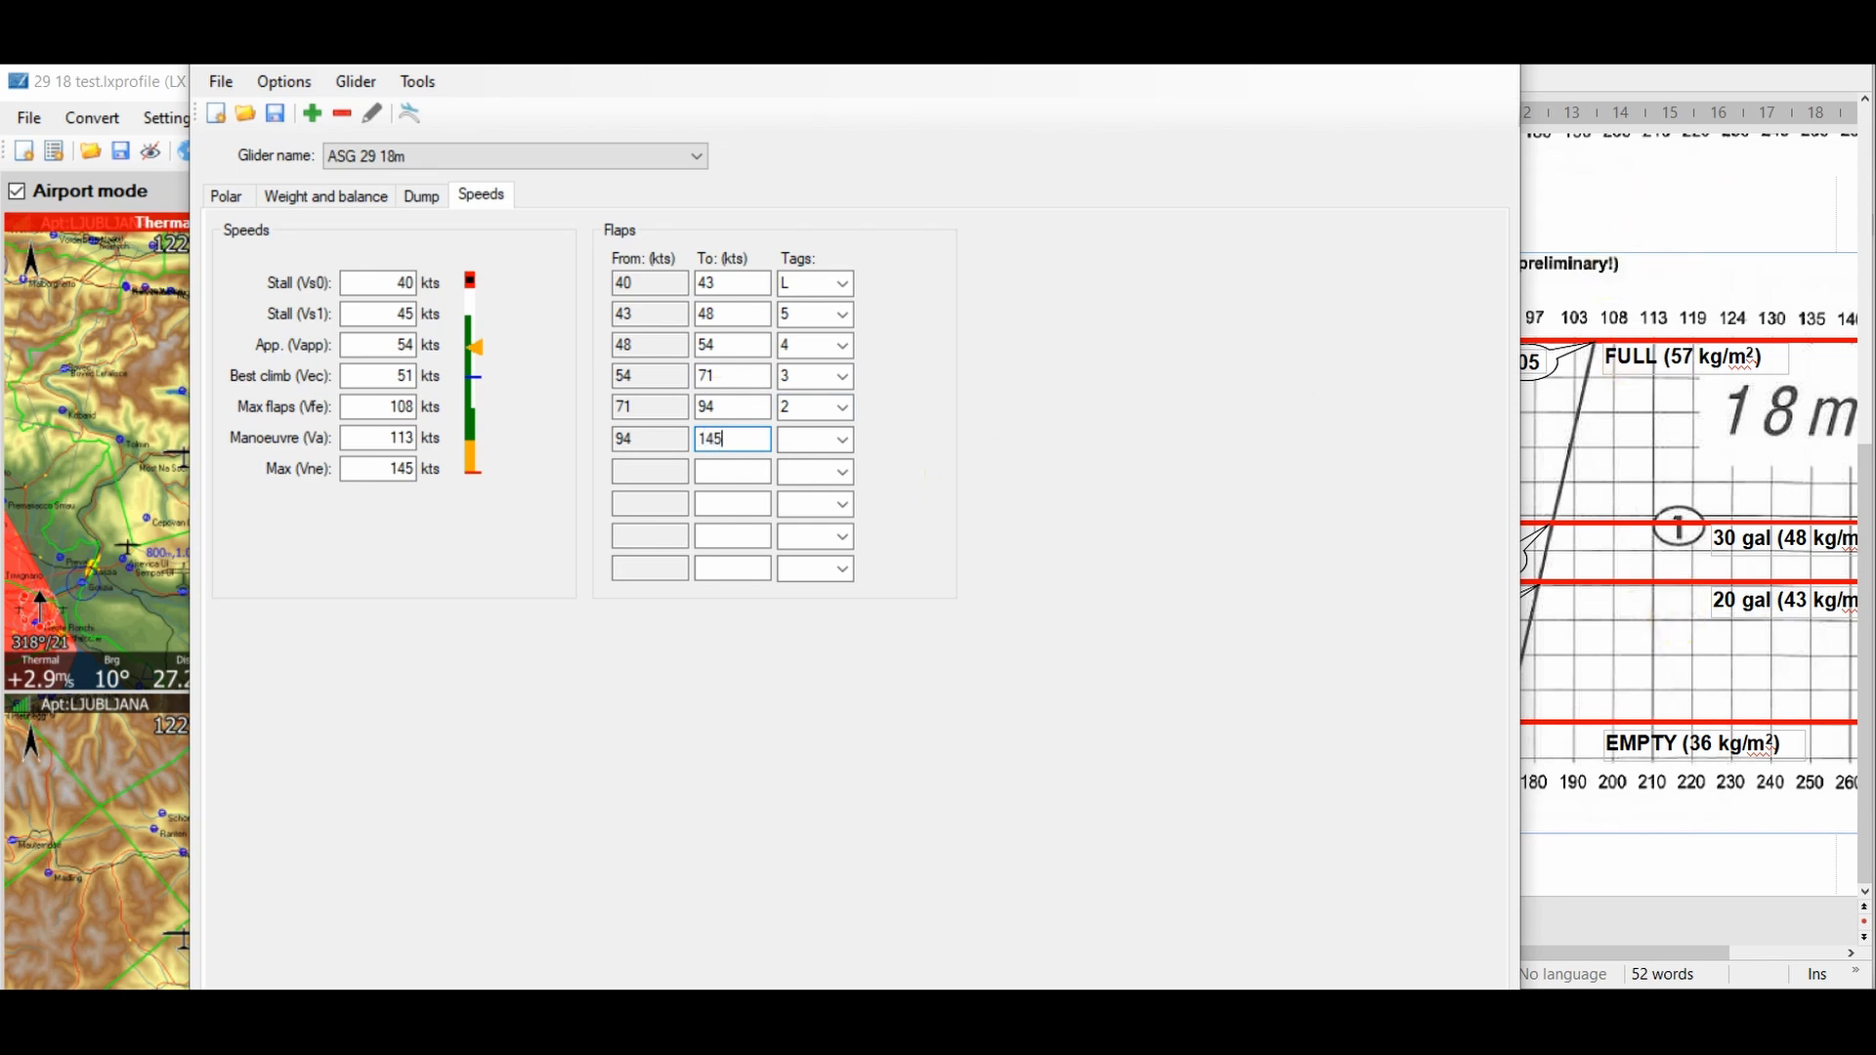
left_click(829, 438)
type("1")
- Save the glider presets in the sdcard folder as ASG2918m_flaps.lxg
left_click(274, 115)
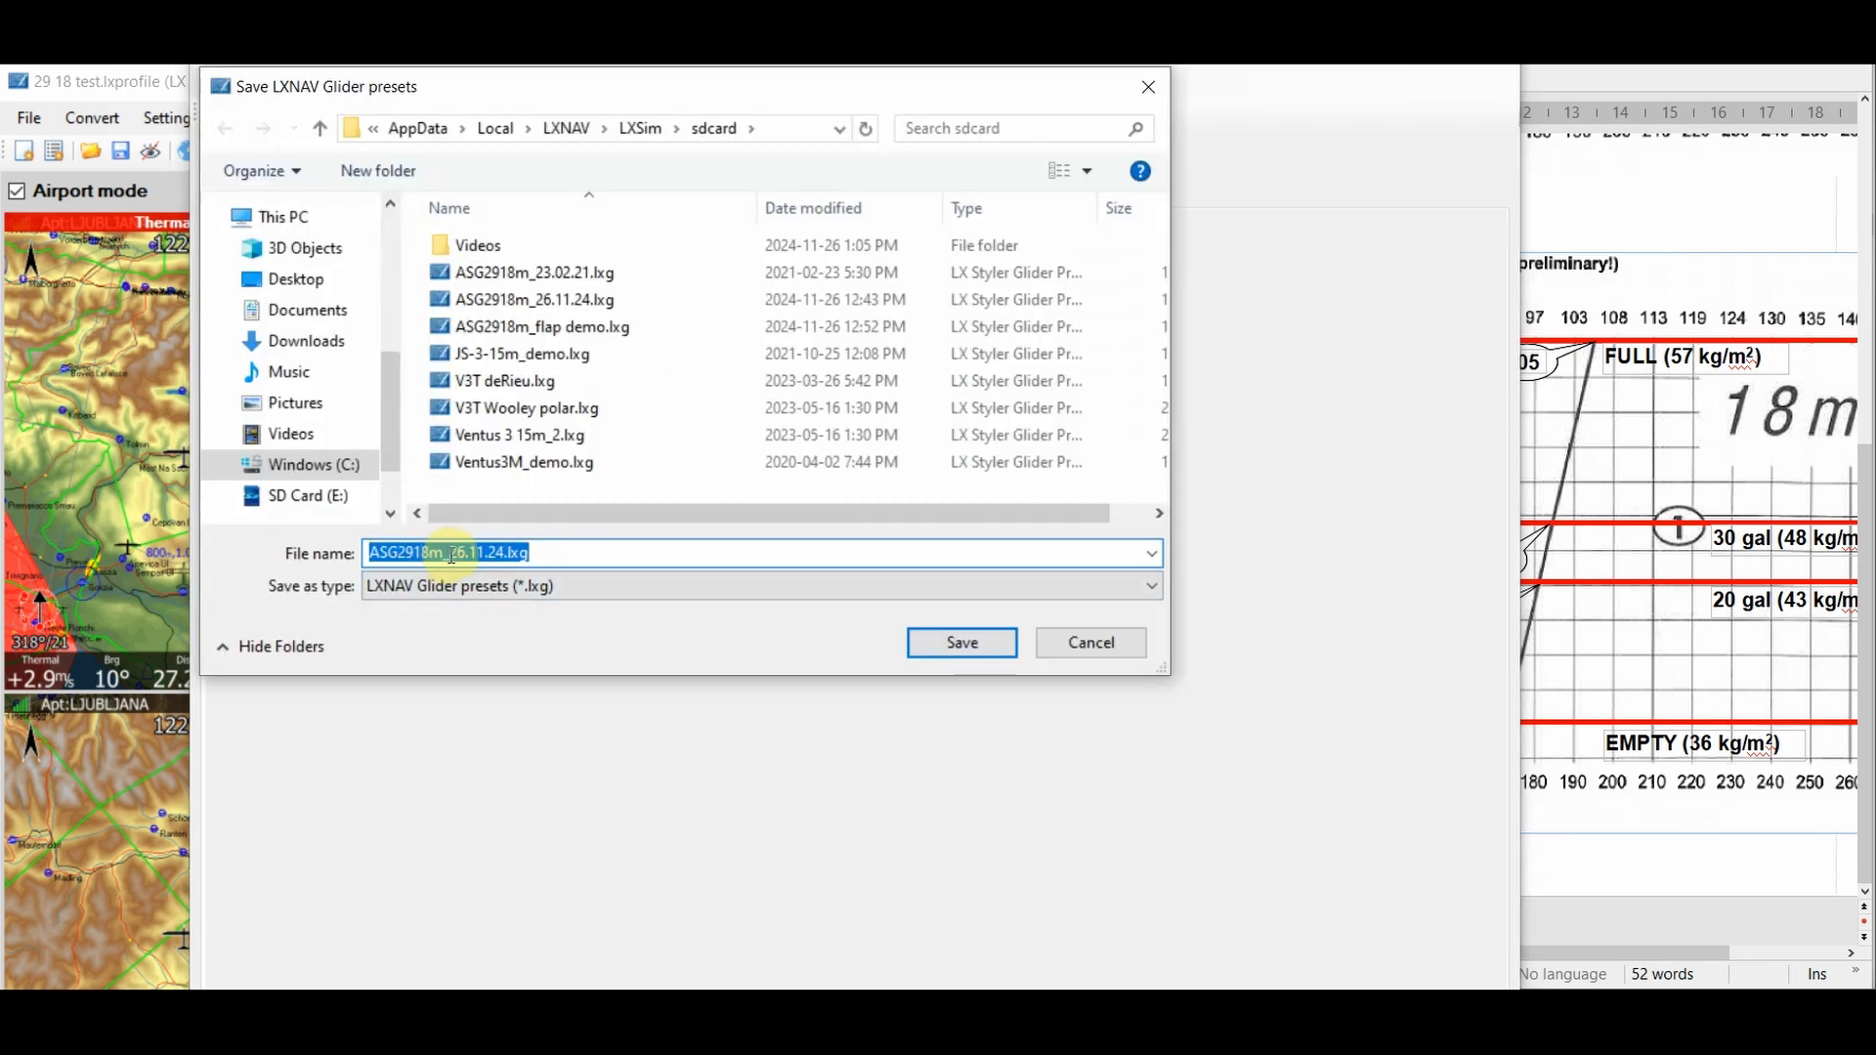
left_click(452, 553)
left_click_drag(452, 553, 507, 554)
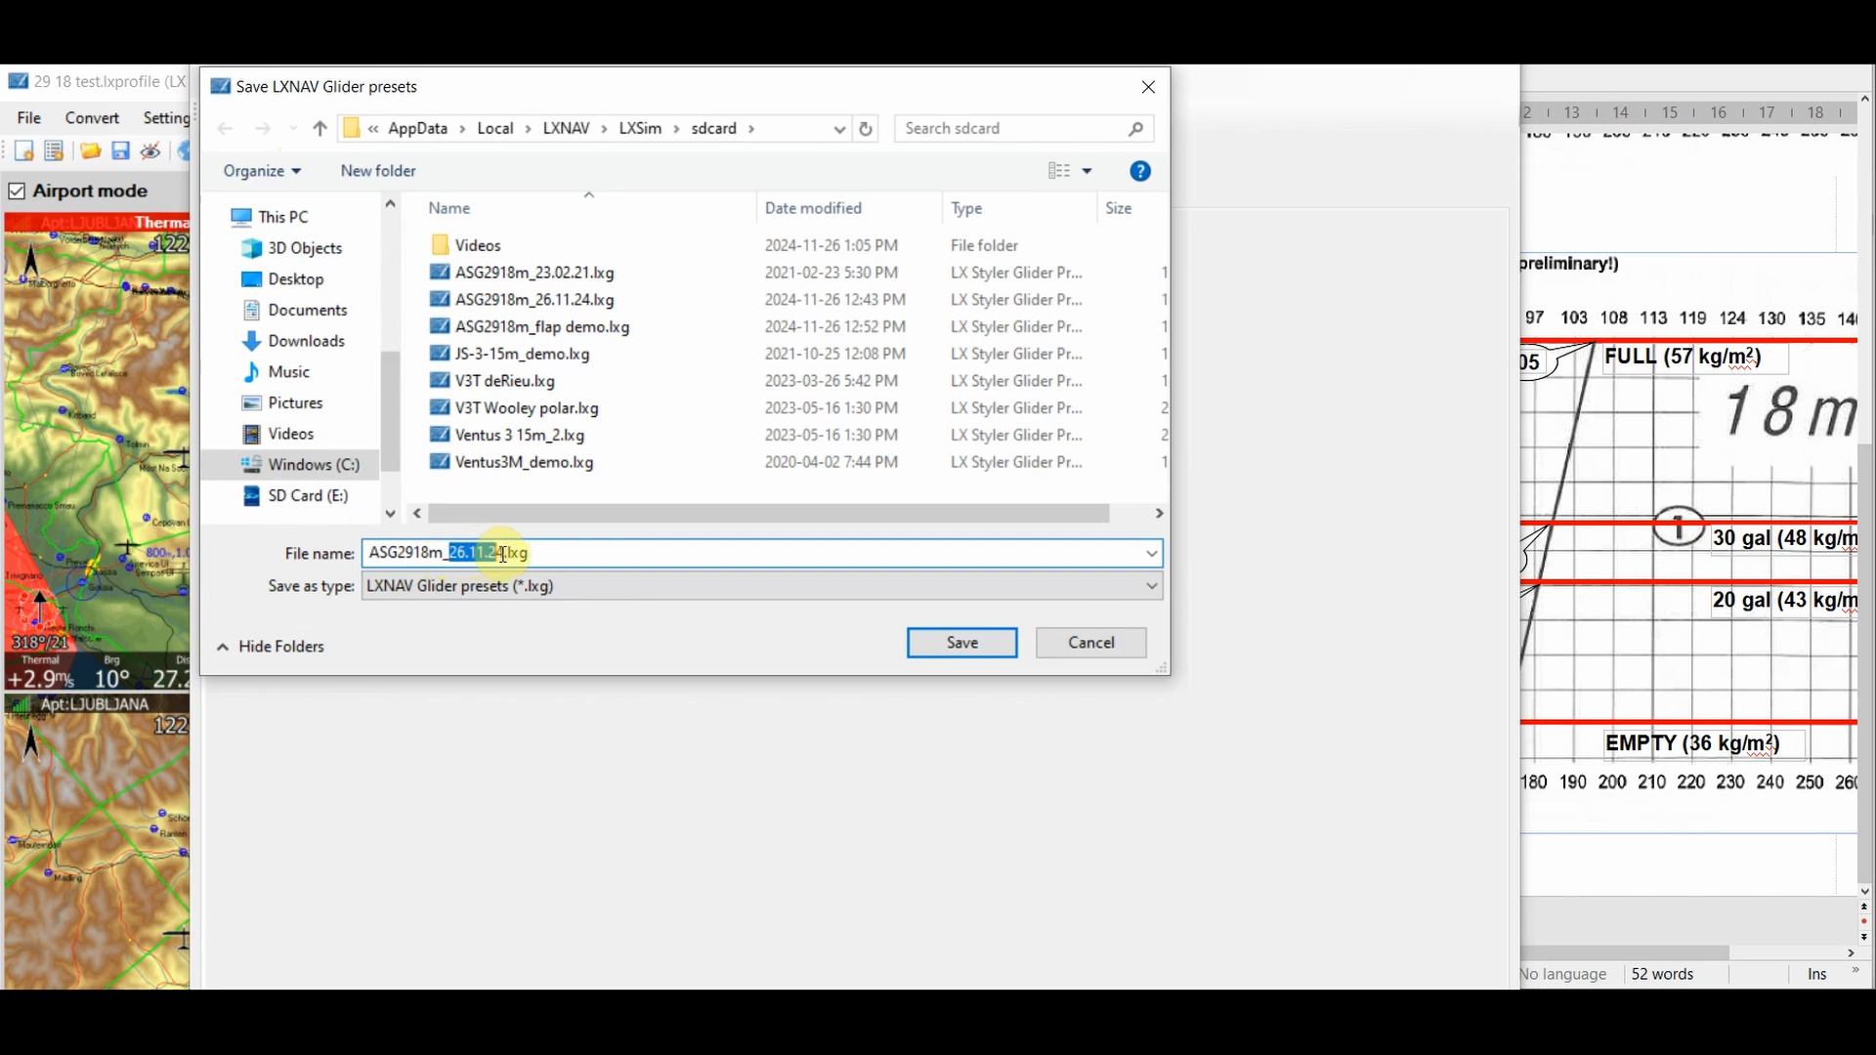
type("flaps")
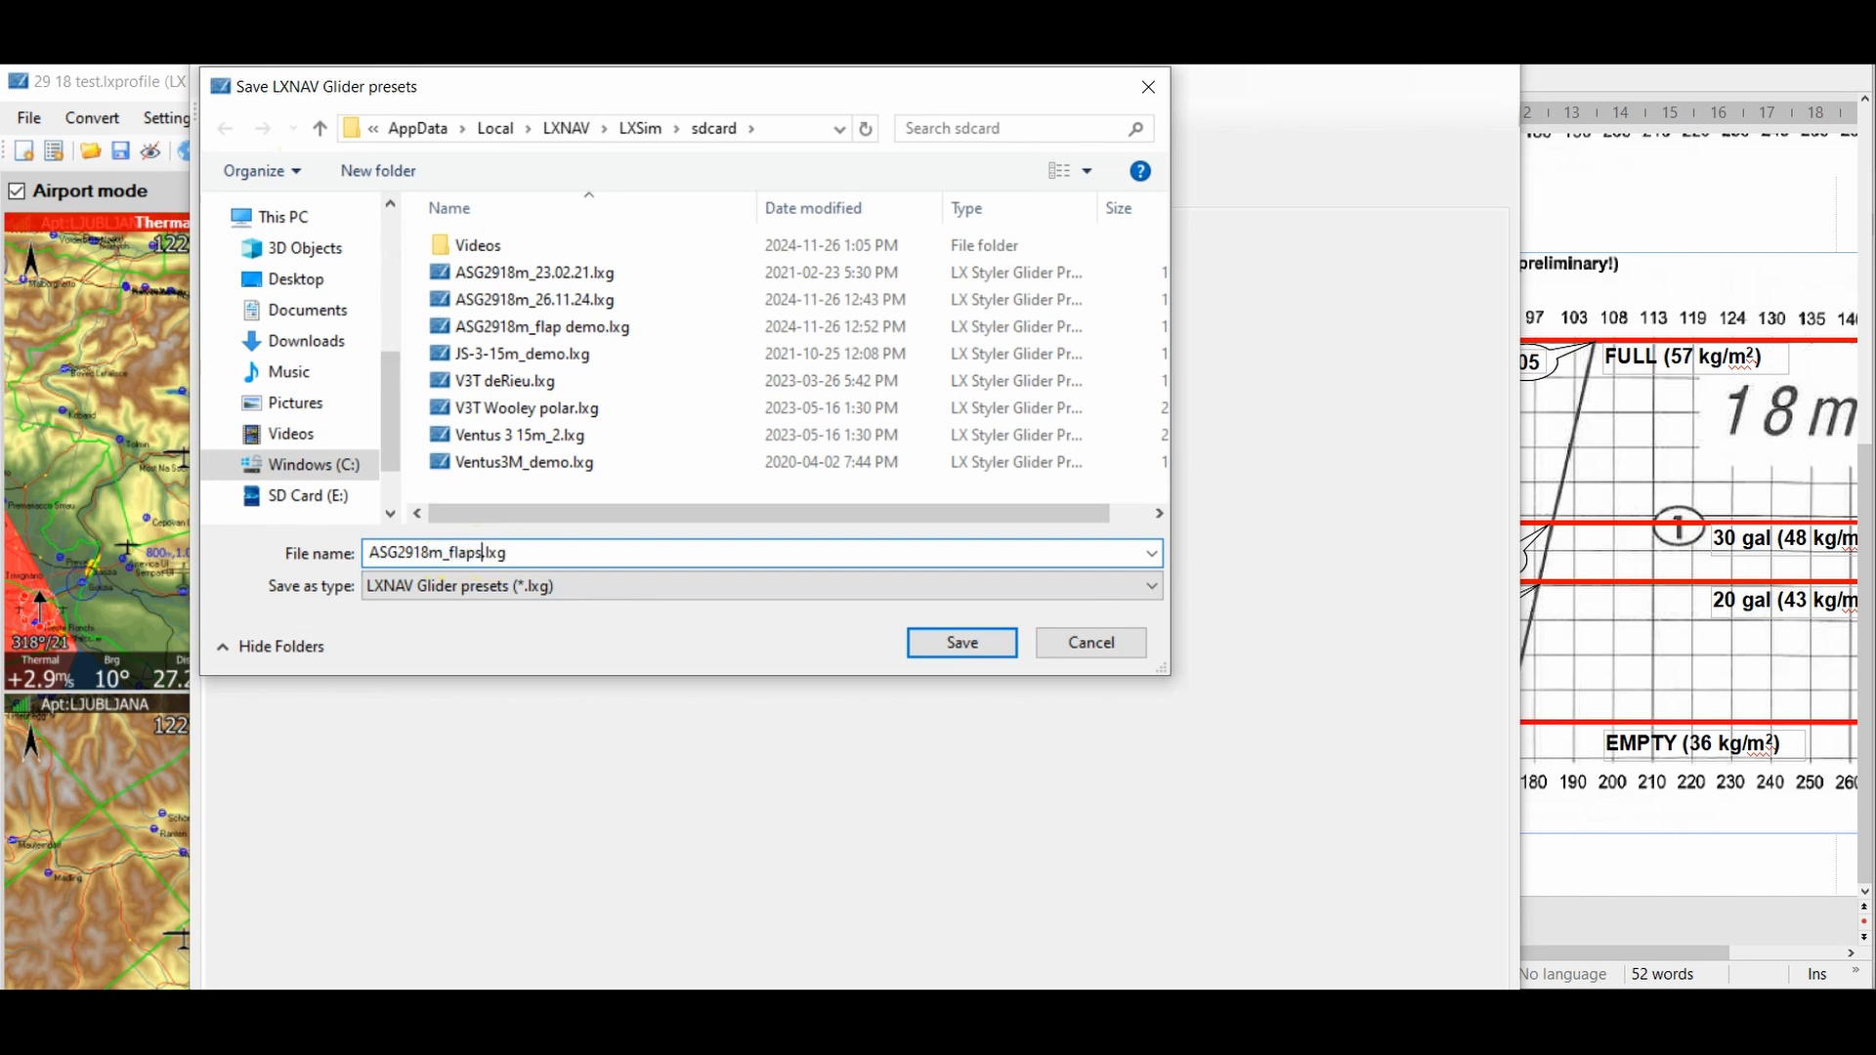
left_click(935, 645)
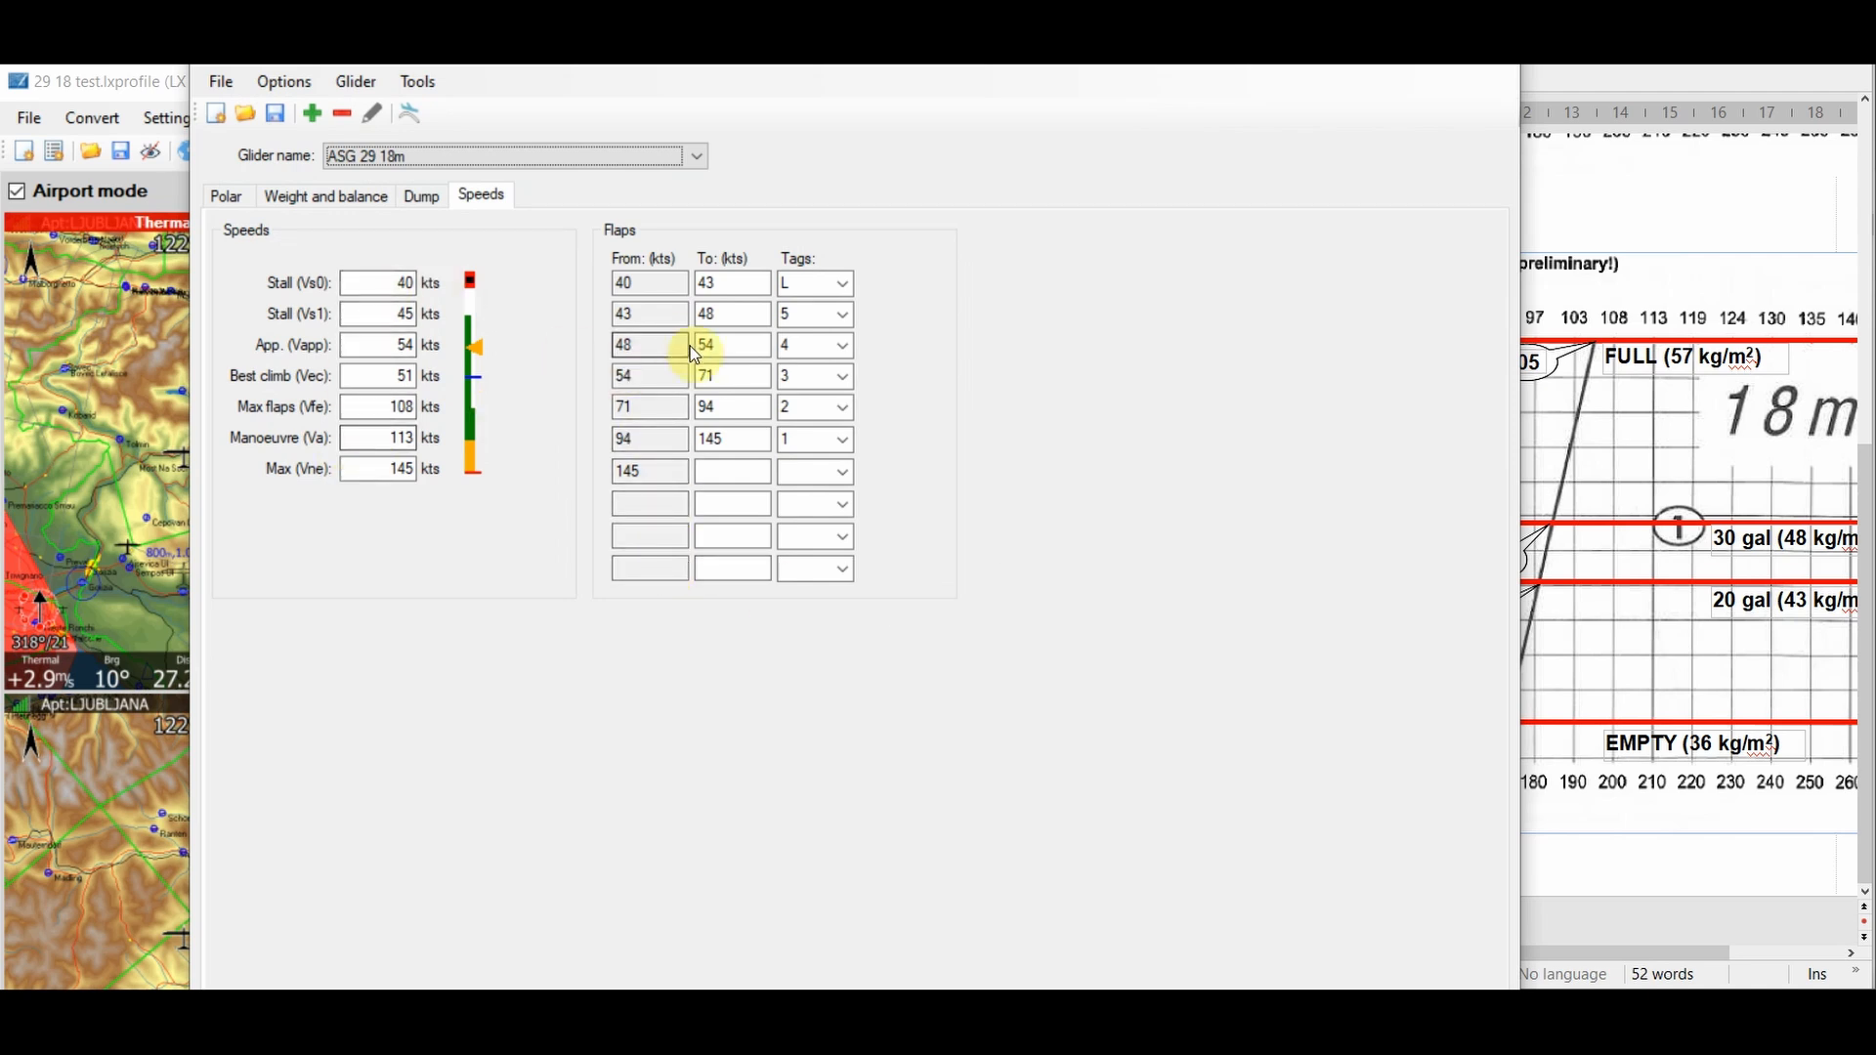
- Review the glider's polar, weight and balance, dump and speeds data
left_click(221, 207)
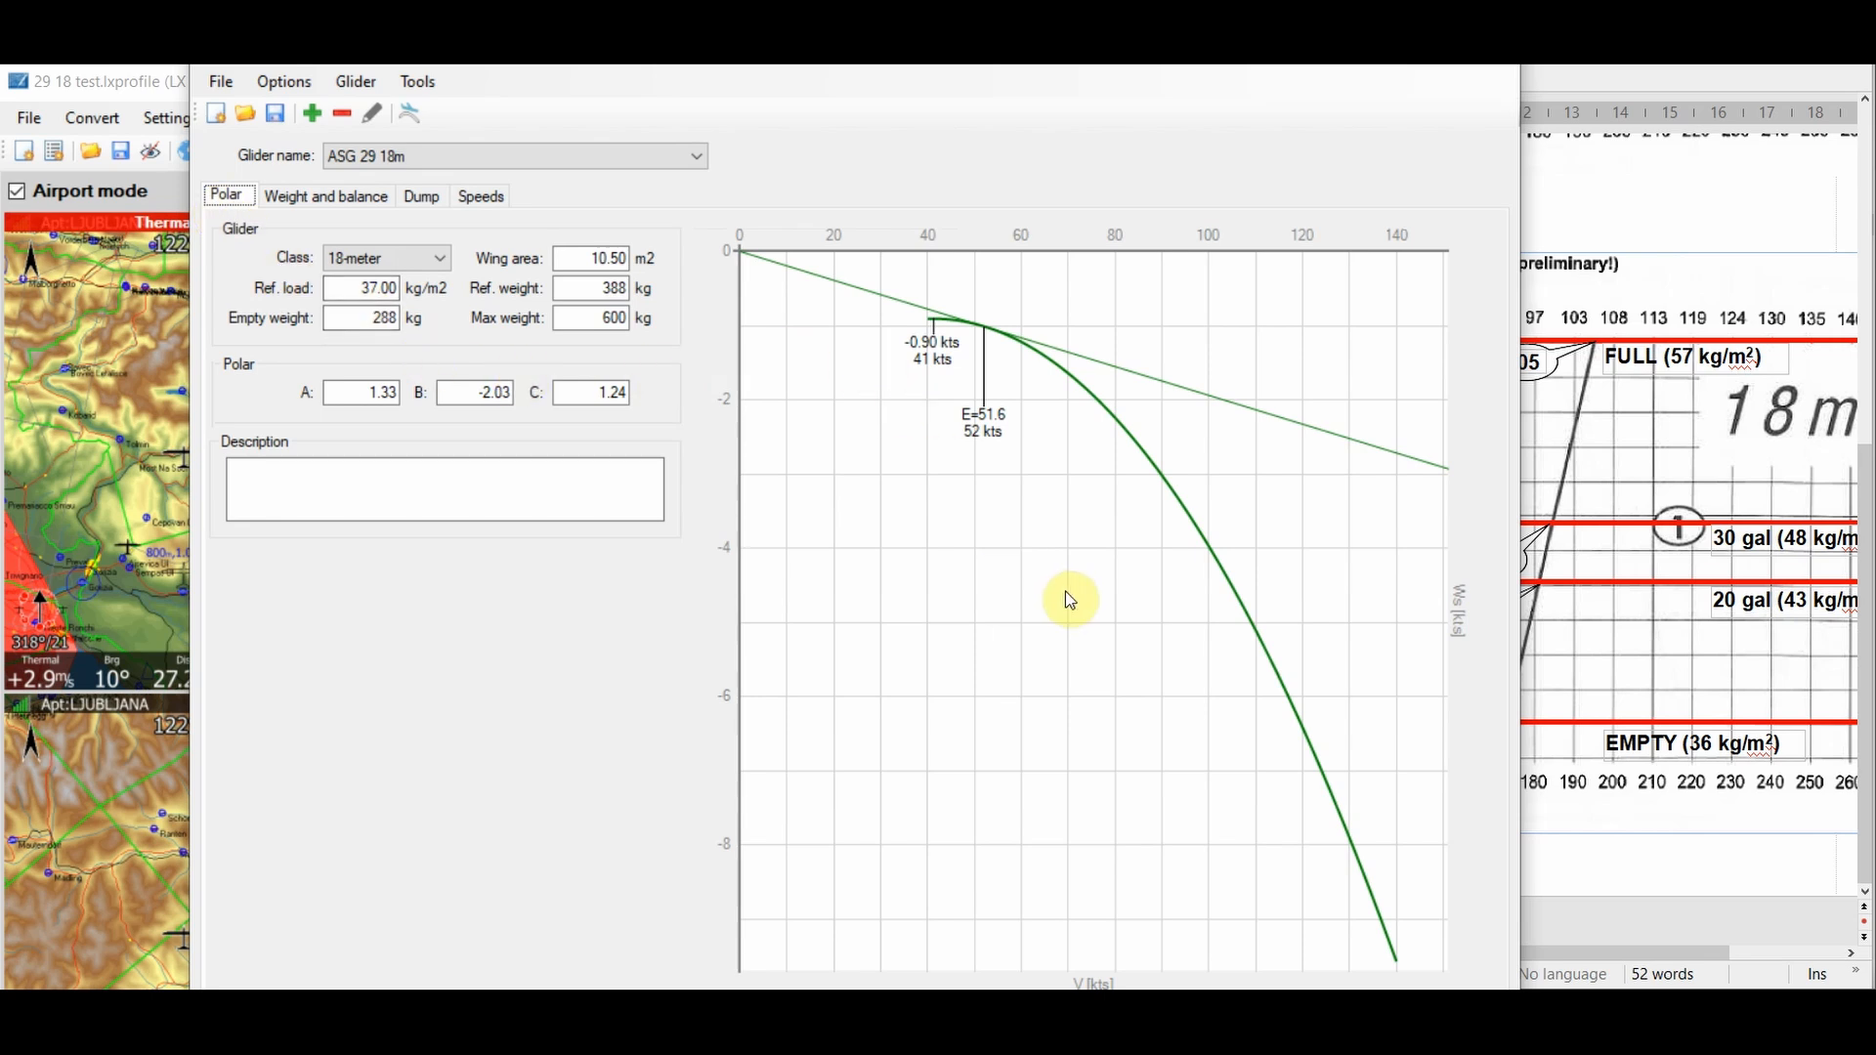
left_click(299, 203)
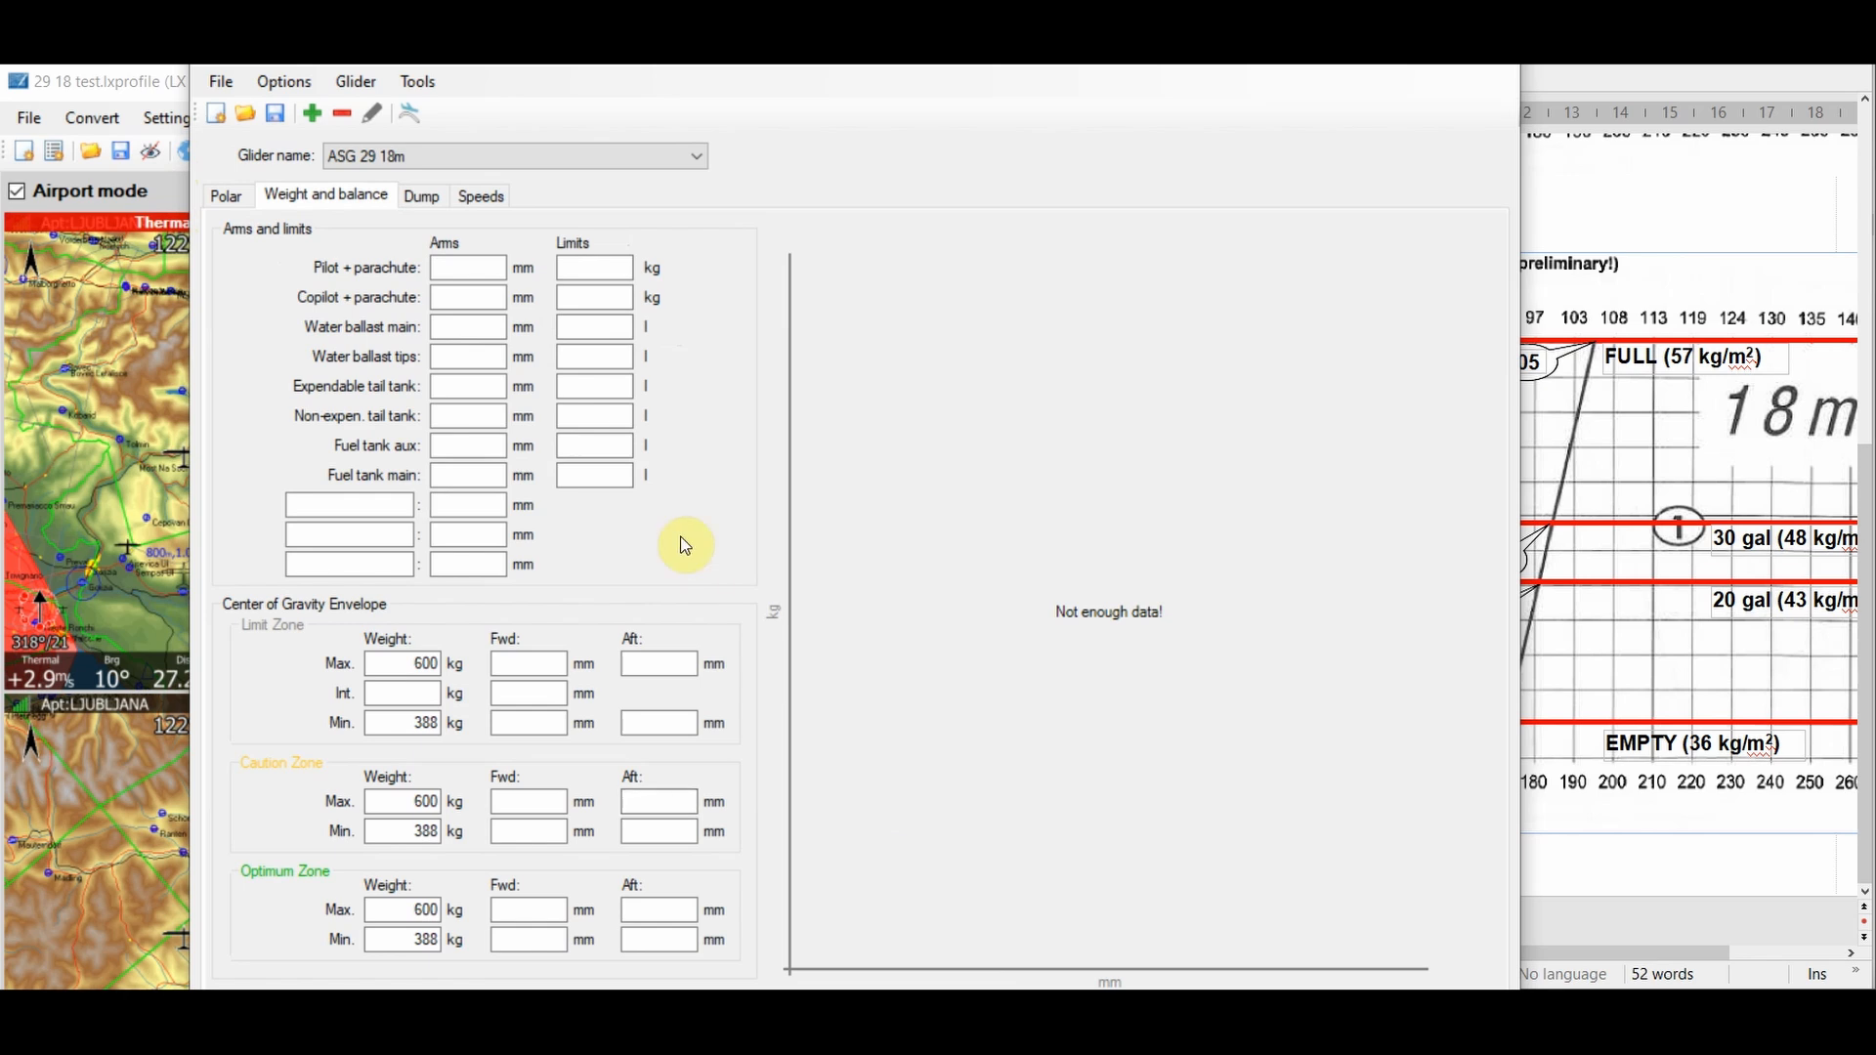
left_click(418, 196)
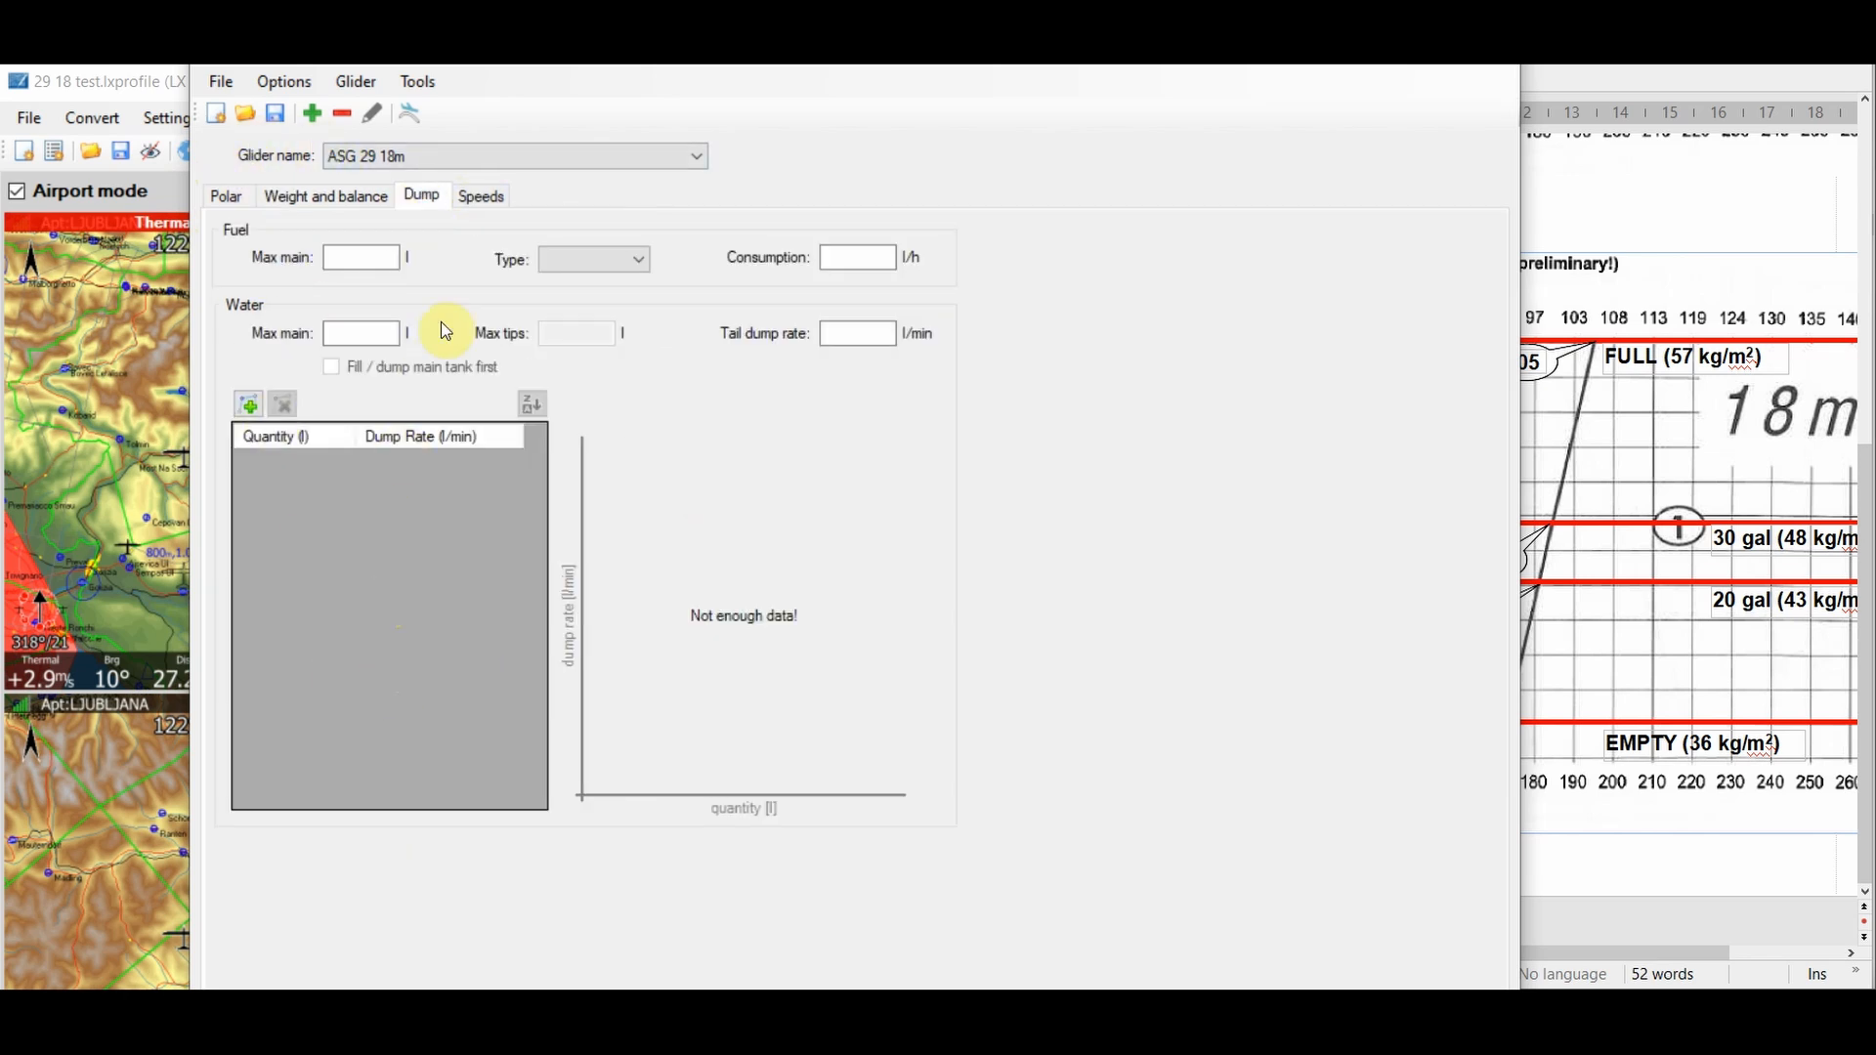
left_click(482, 203)
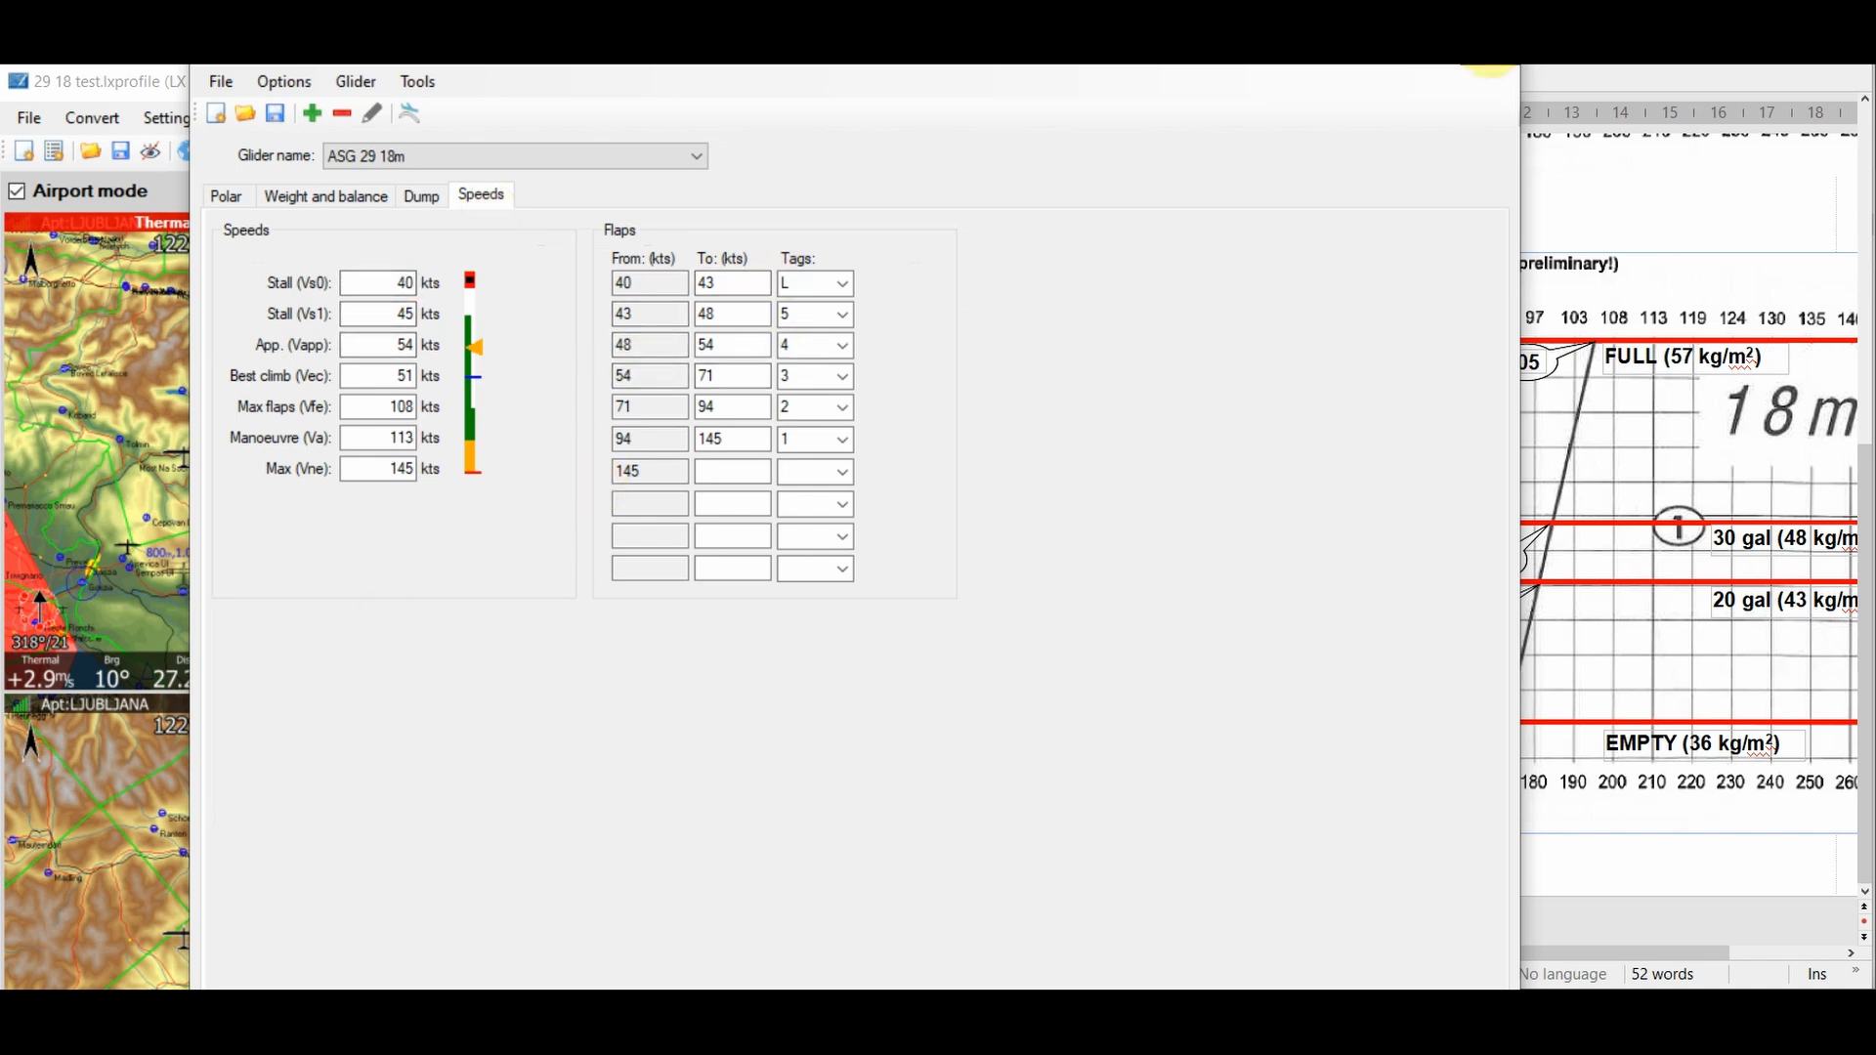
- Close the glider editor, open the first airport mode page for editing and add a Flaps symbol to it
left_click(1490, 61)
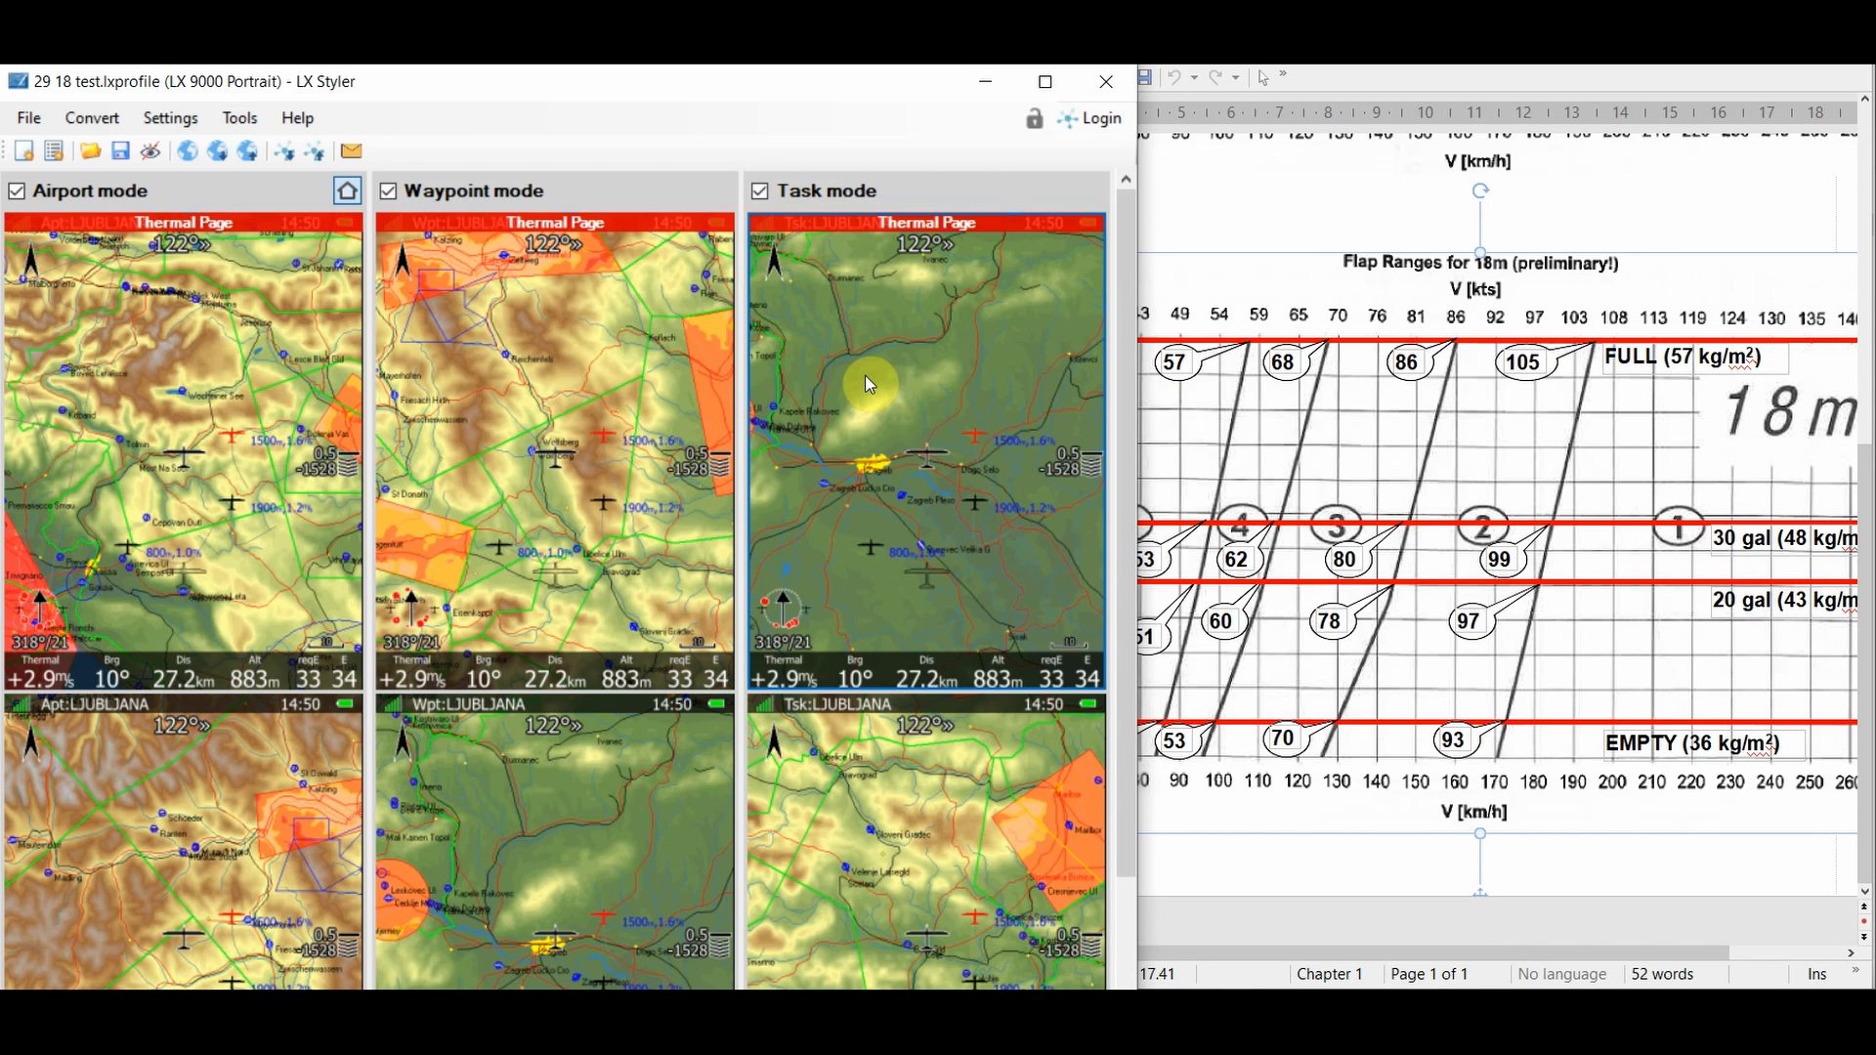
double_click(121, 362)
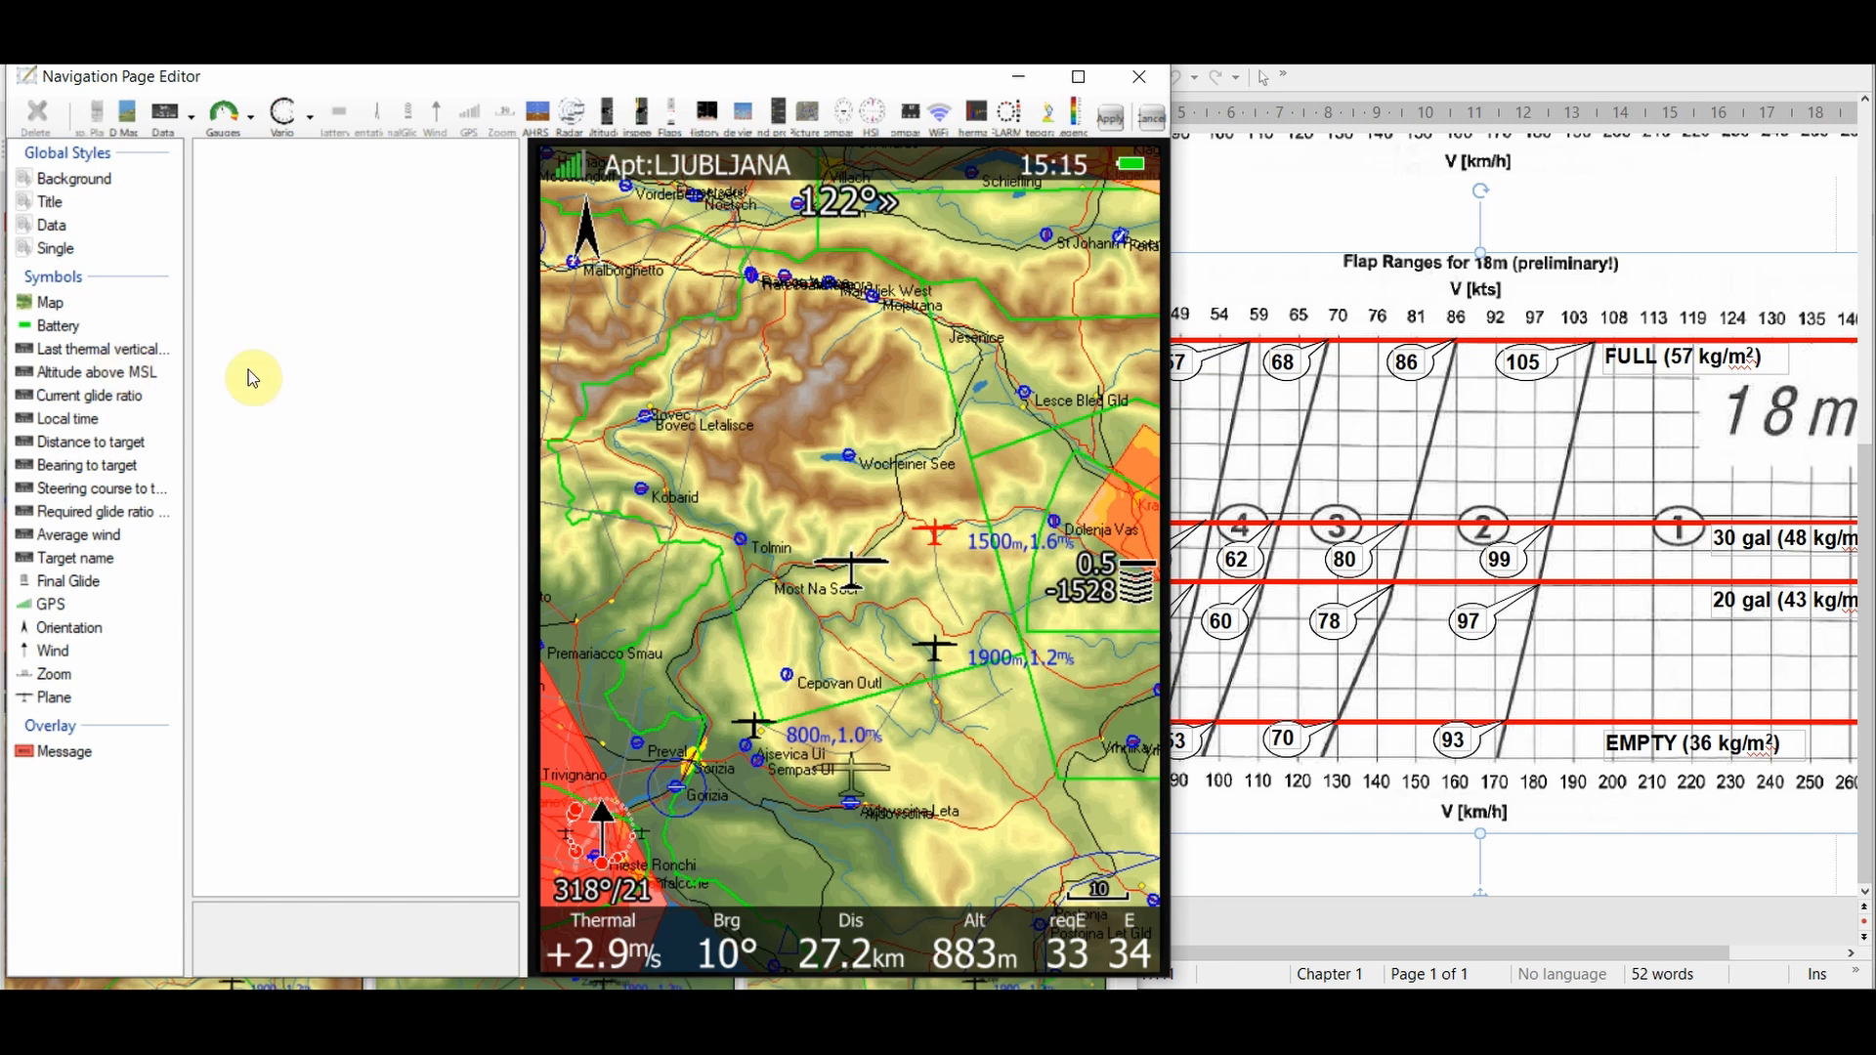
left_click(672, 119)
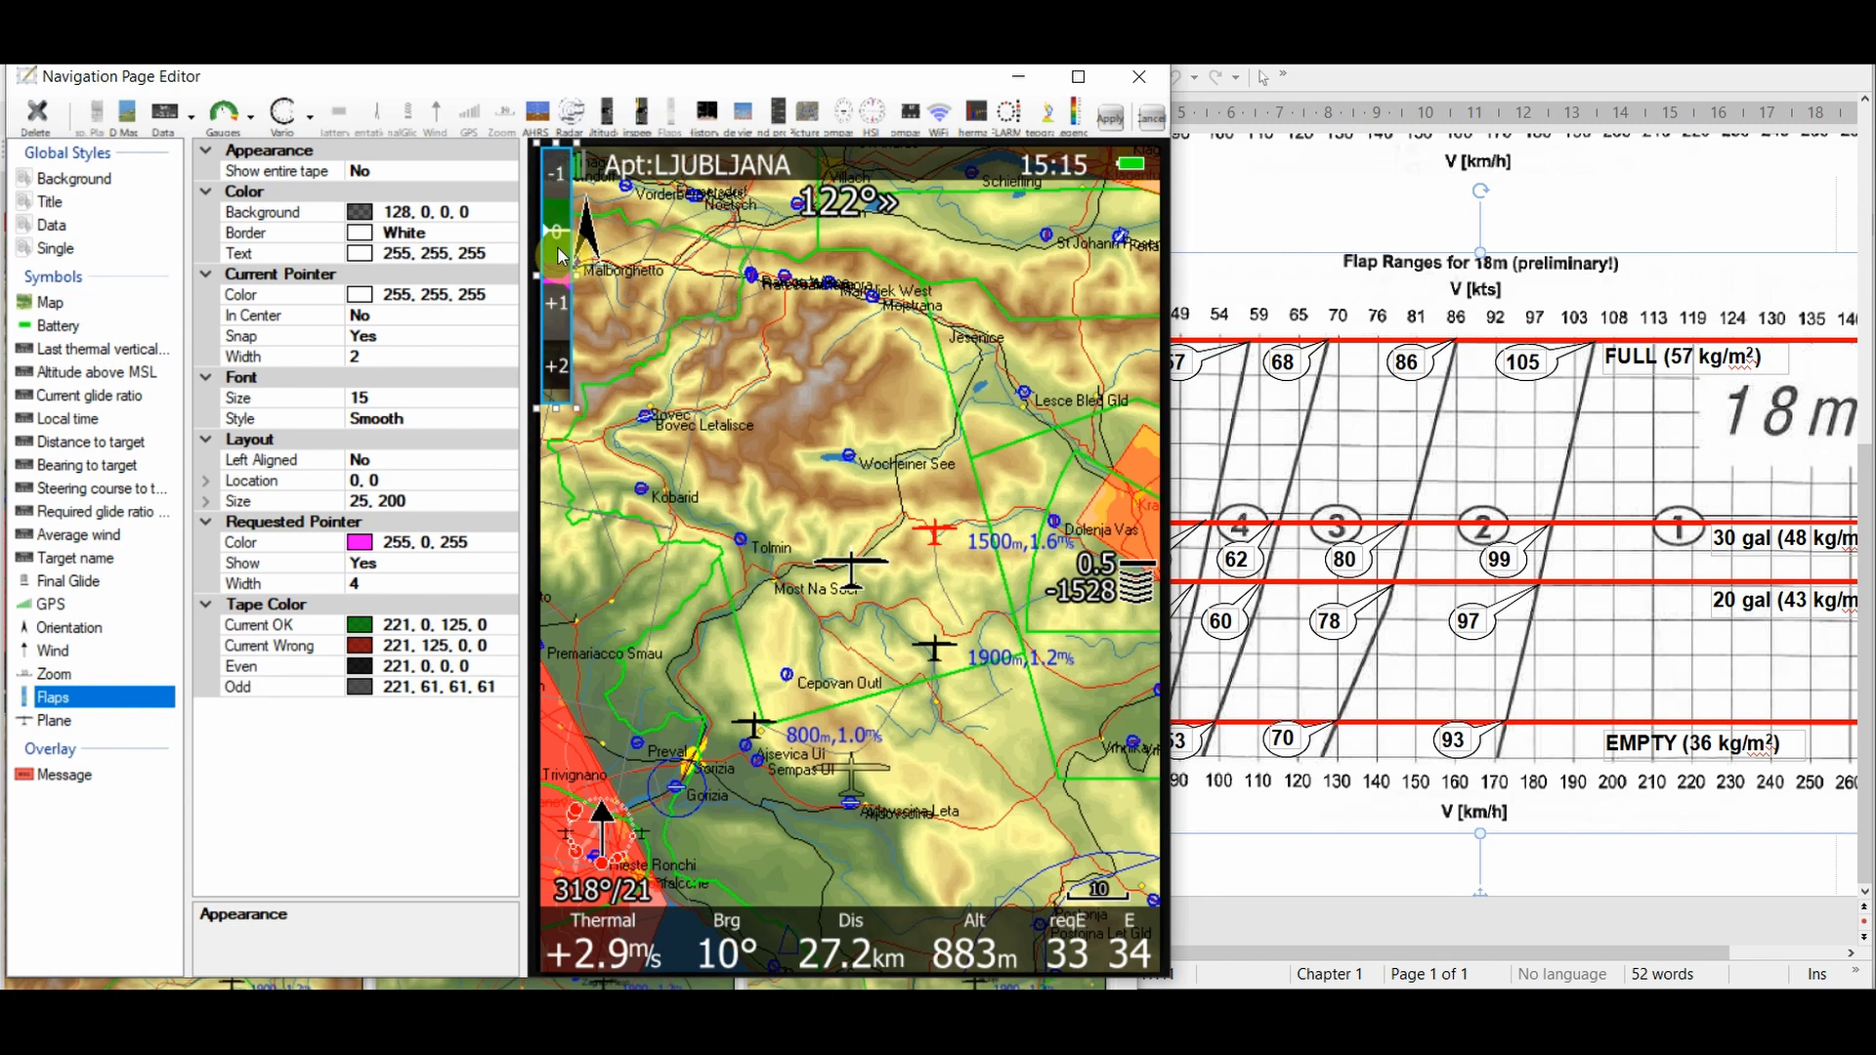
- Move the Flaps tape to location 455, 26 on the airport thermal page, apply it, and paste a copy onto the waypoint thermal page
left_click_drag(562, 257, 1150, 279)
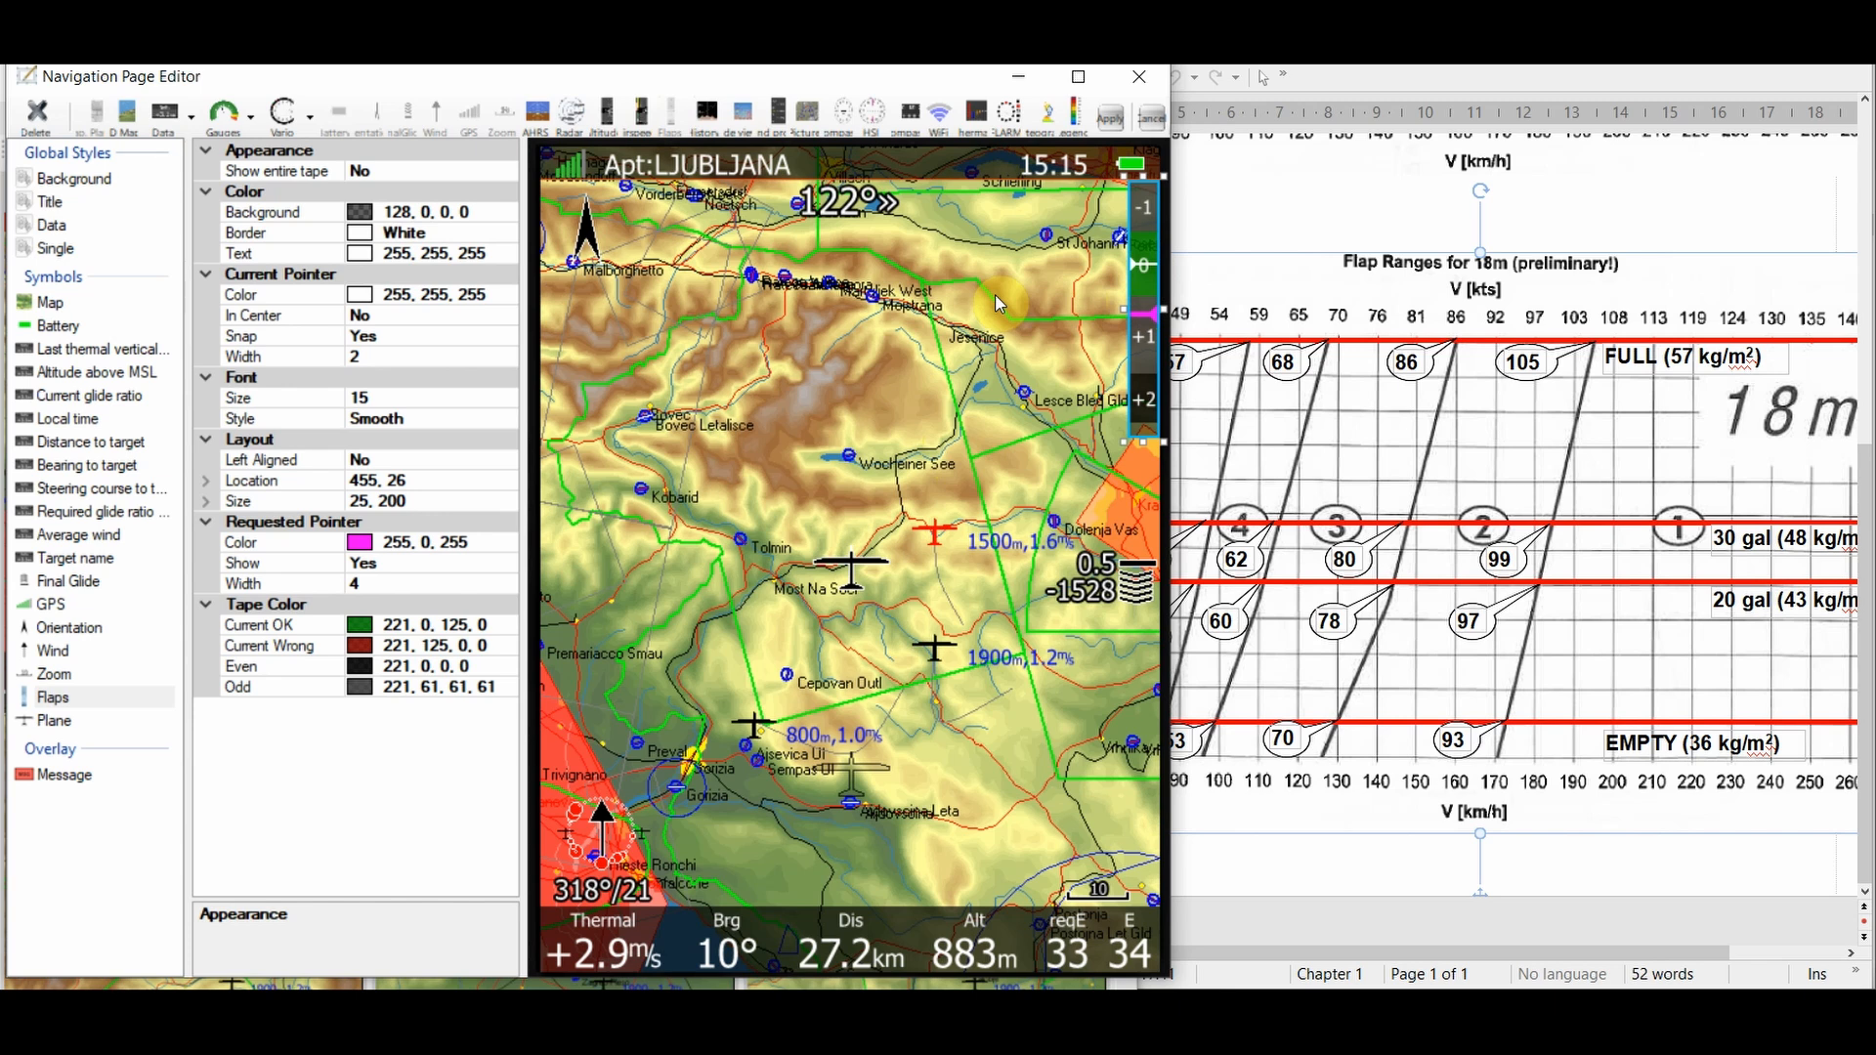
left_click(1112, 118)
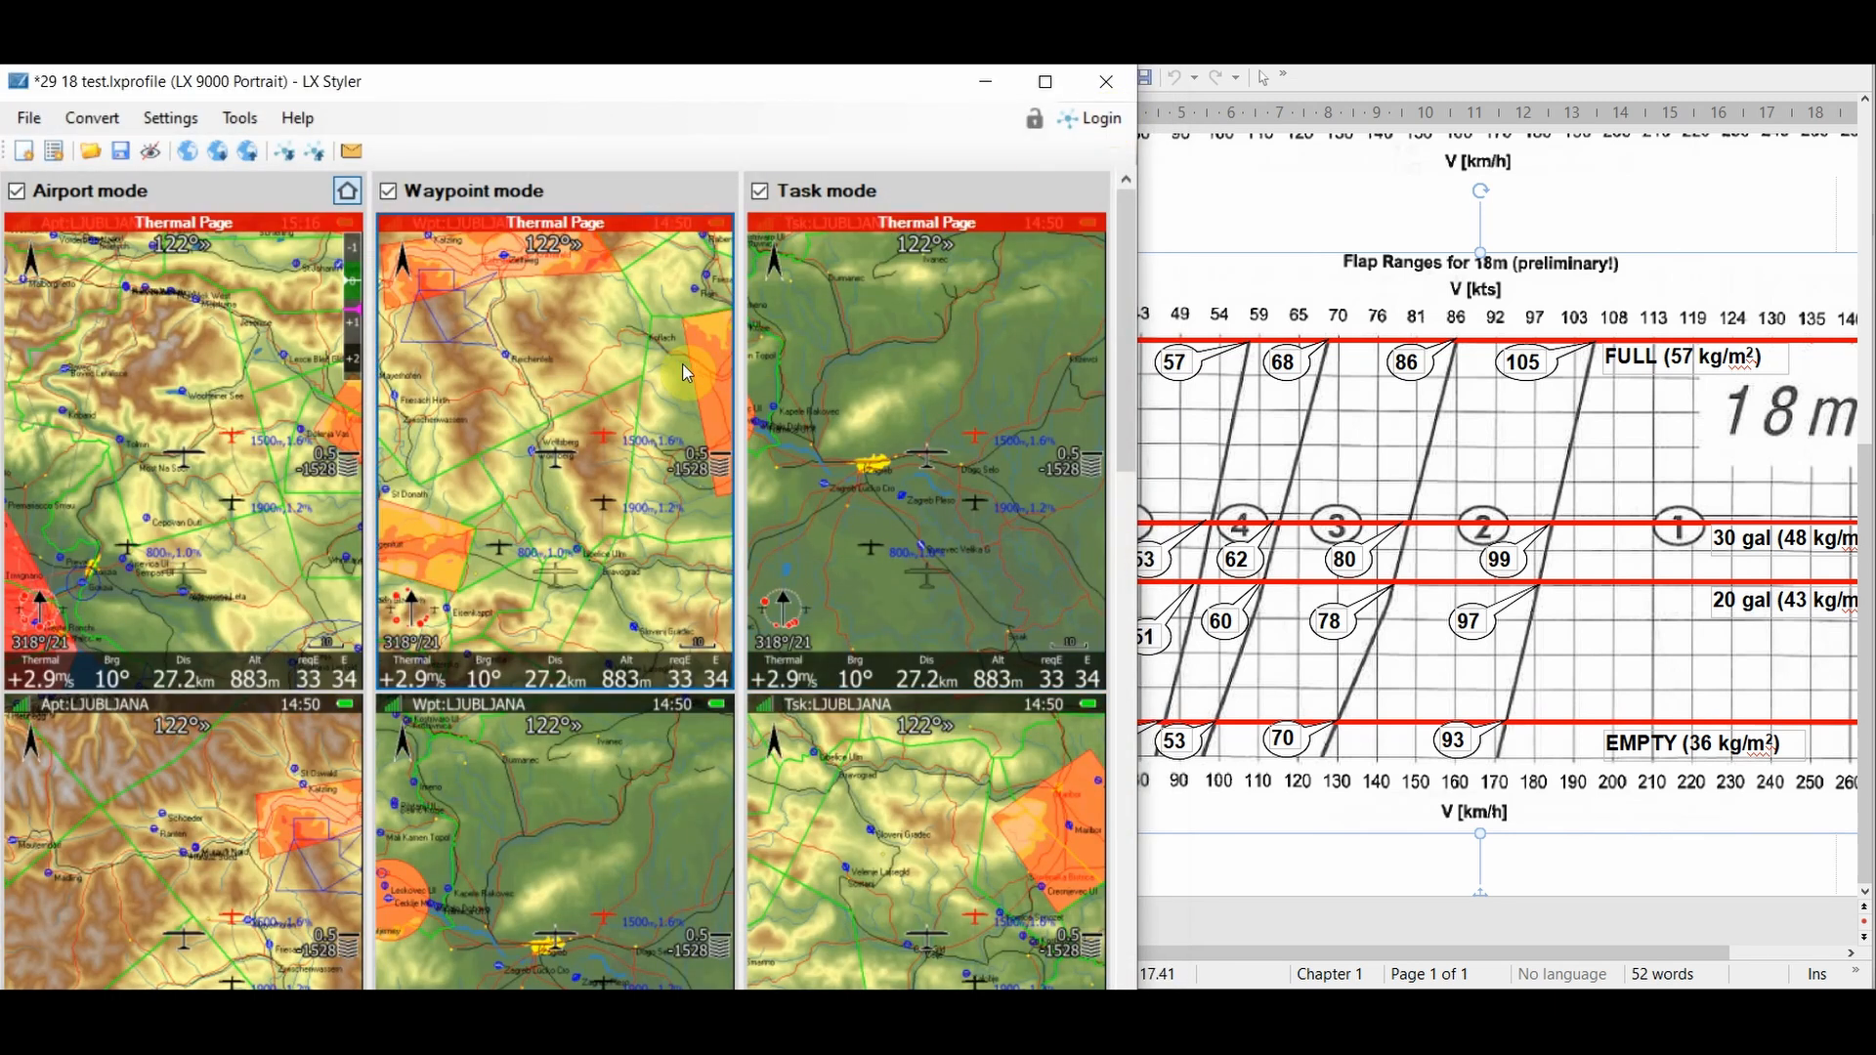
double_click(653, 384)
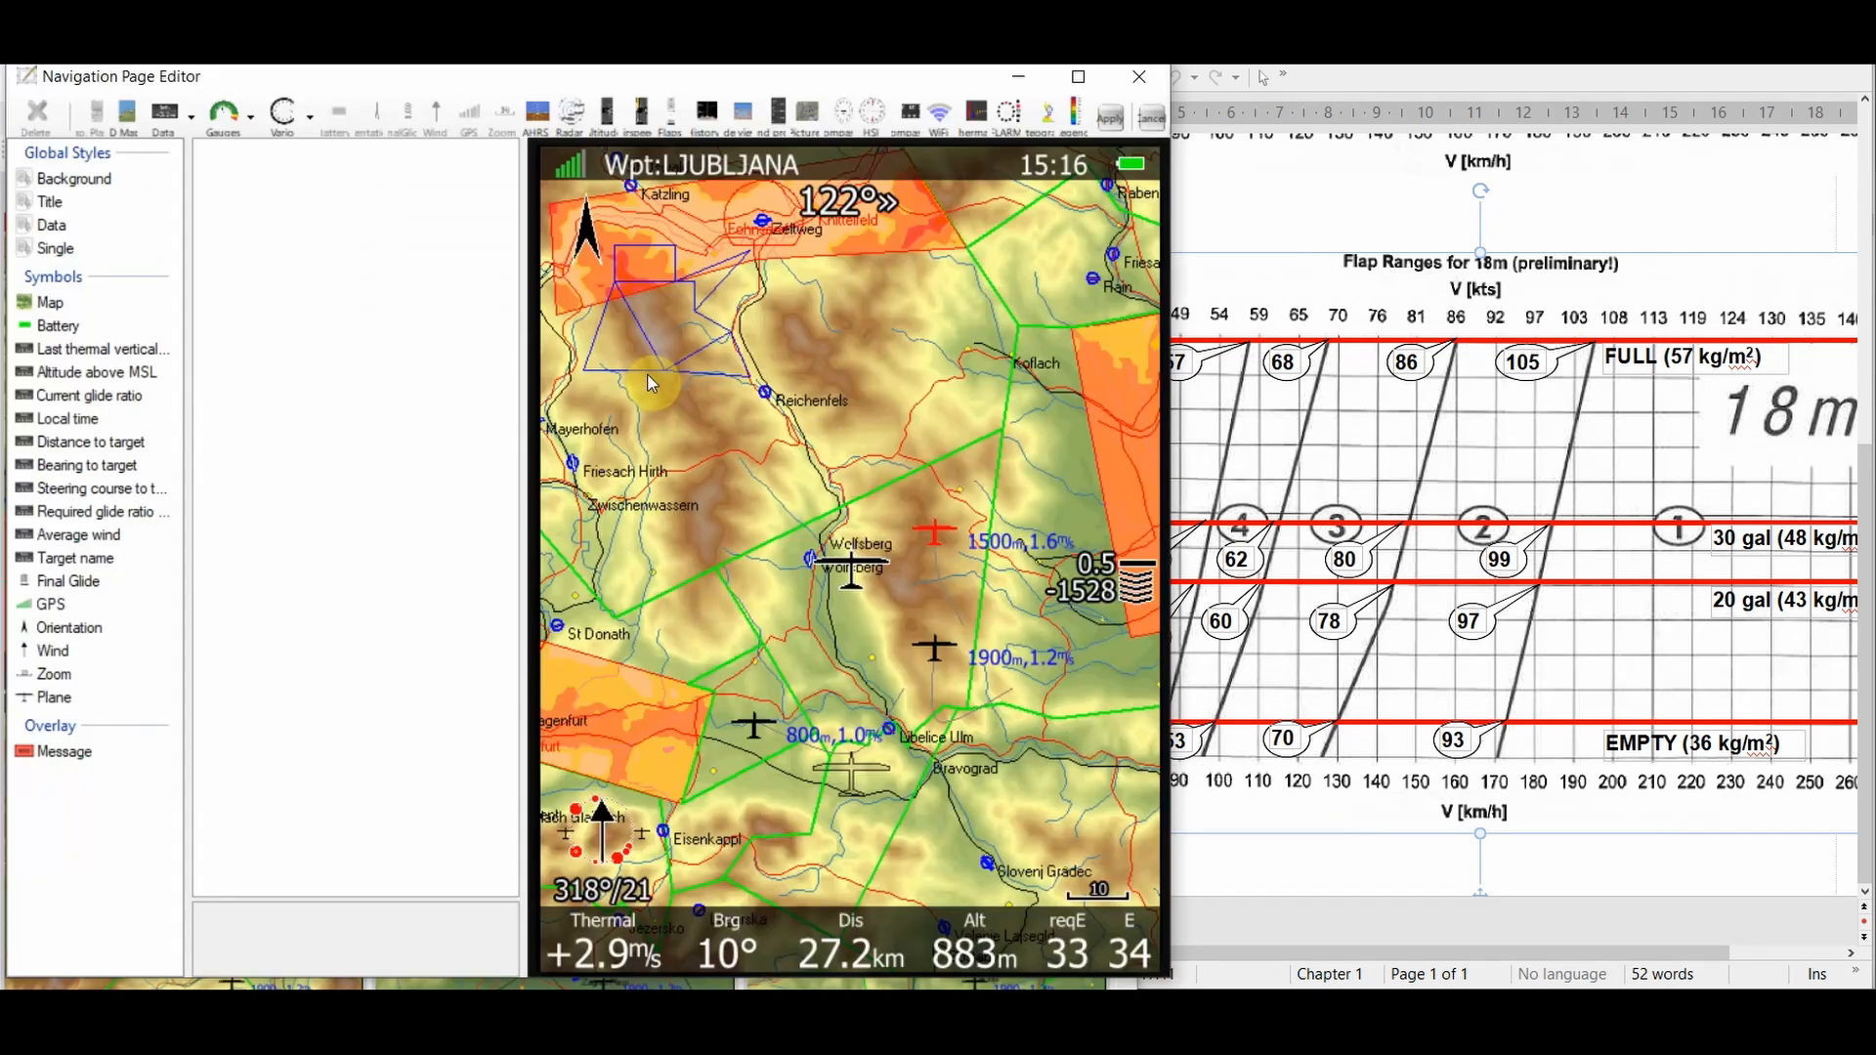
key("ctrl+v")
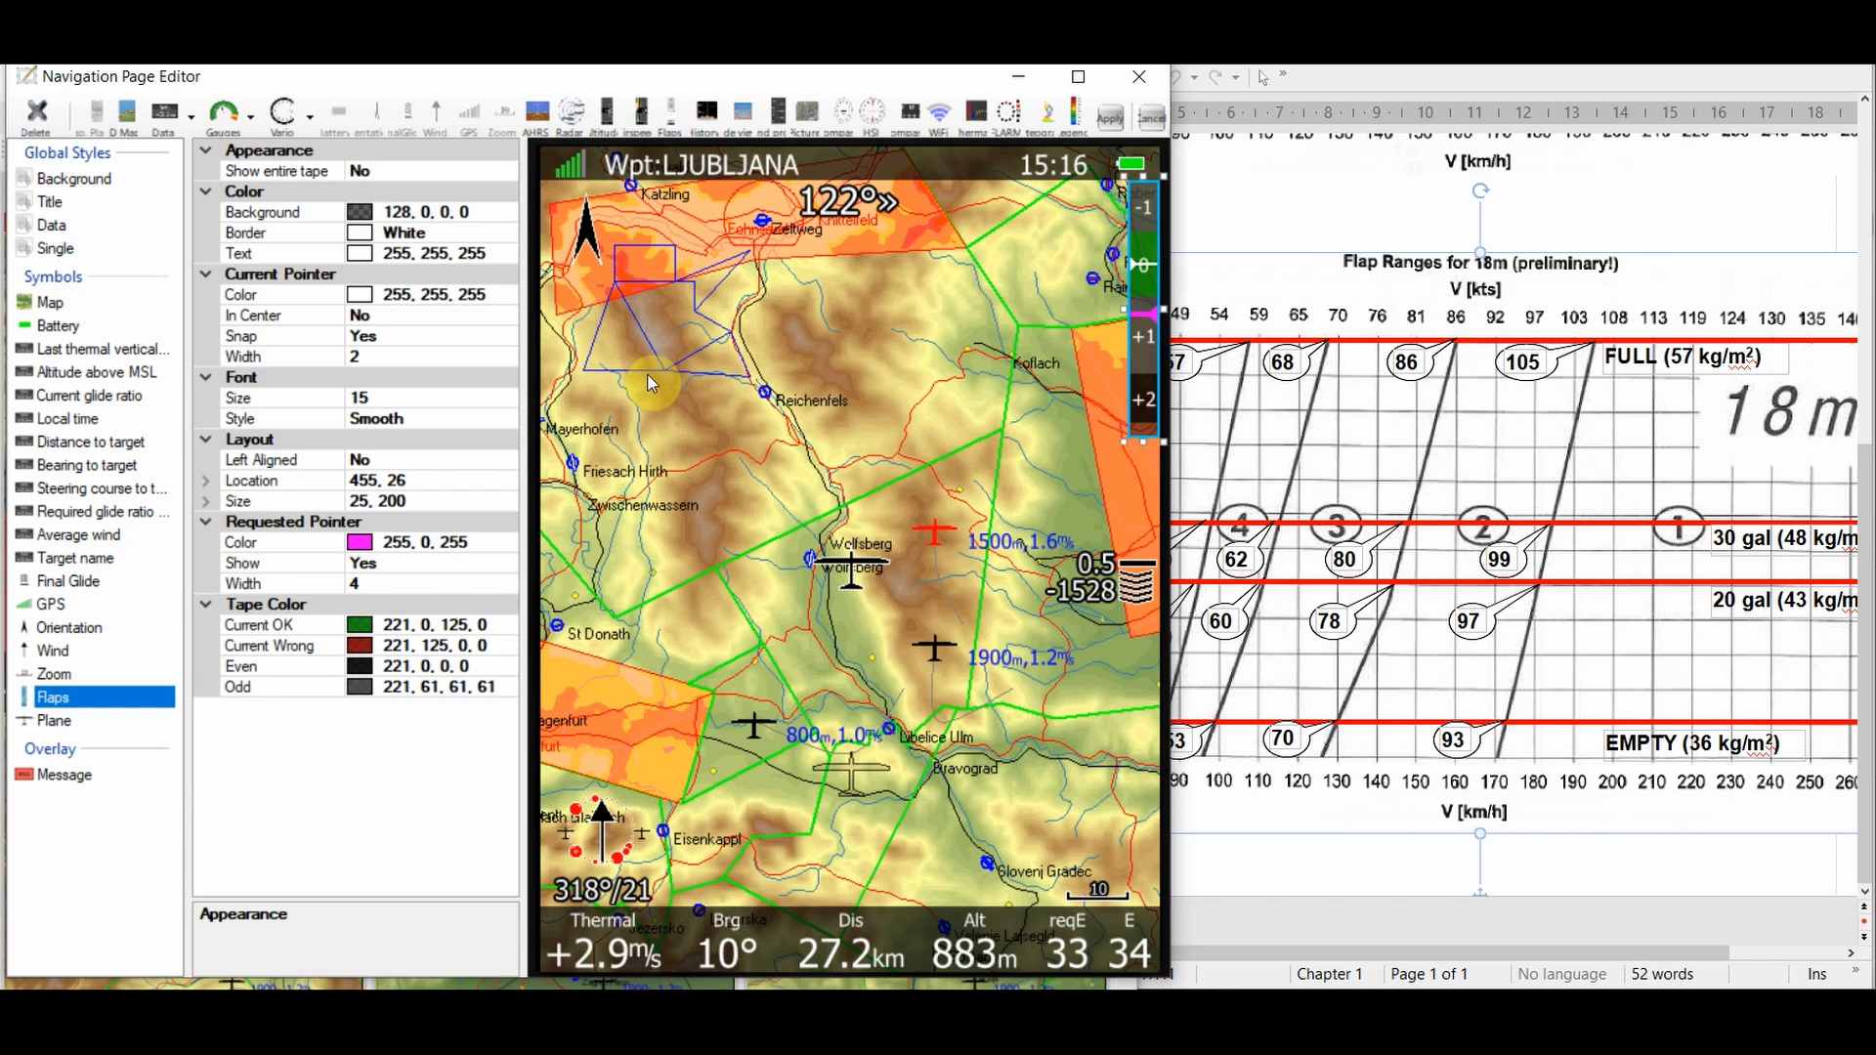
left_click(1101, 125)
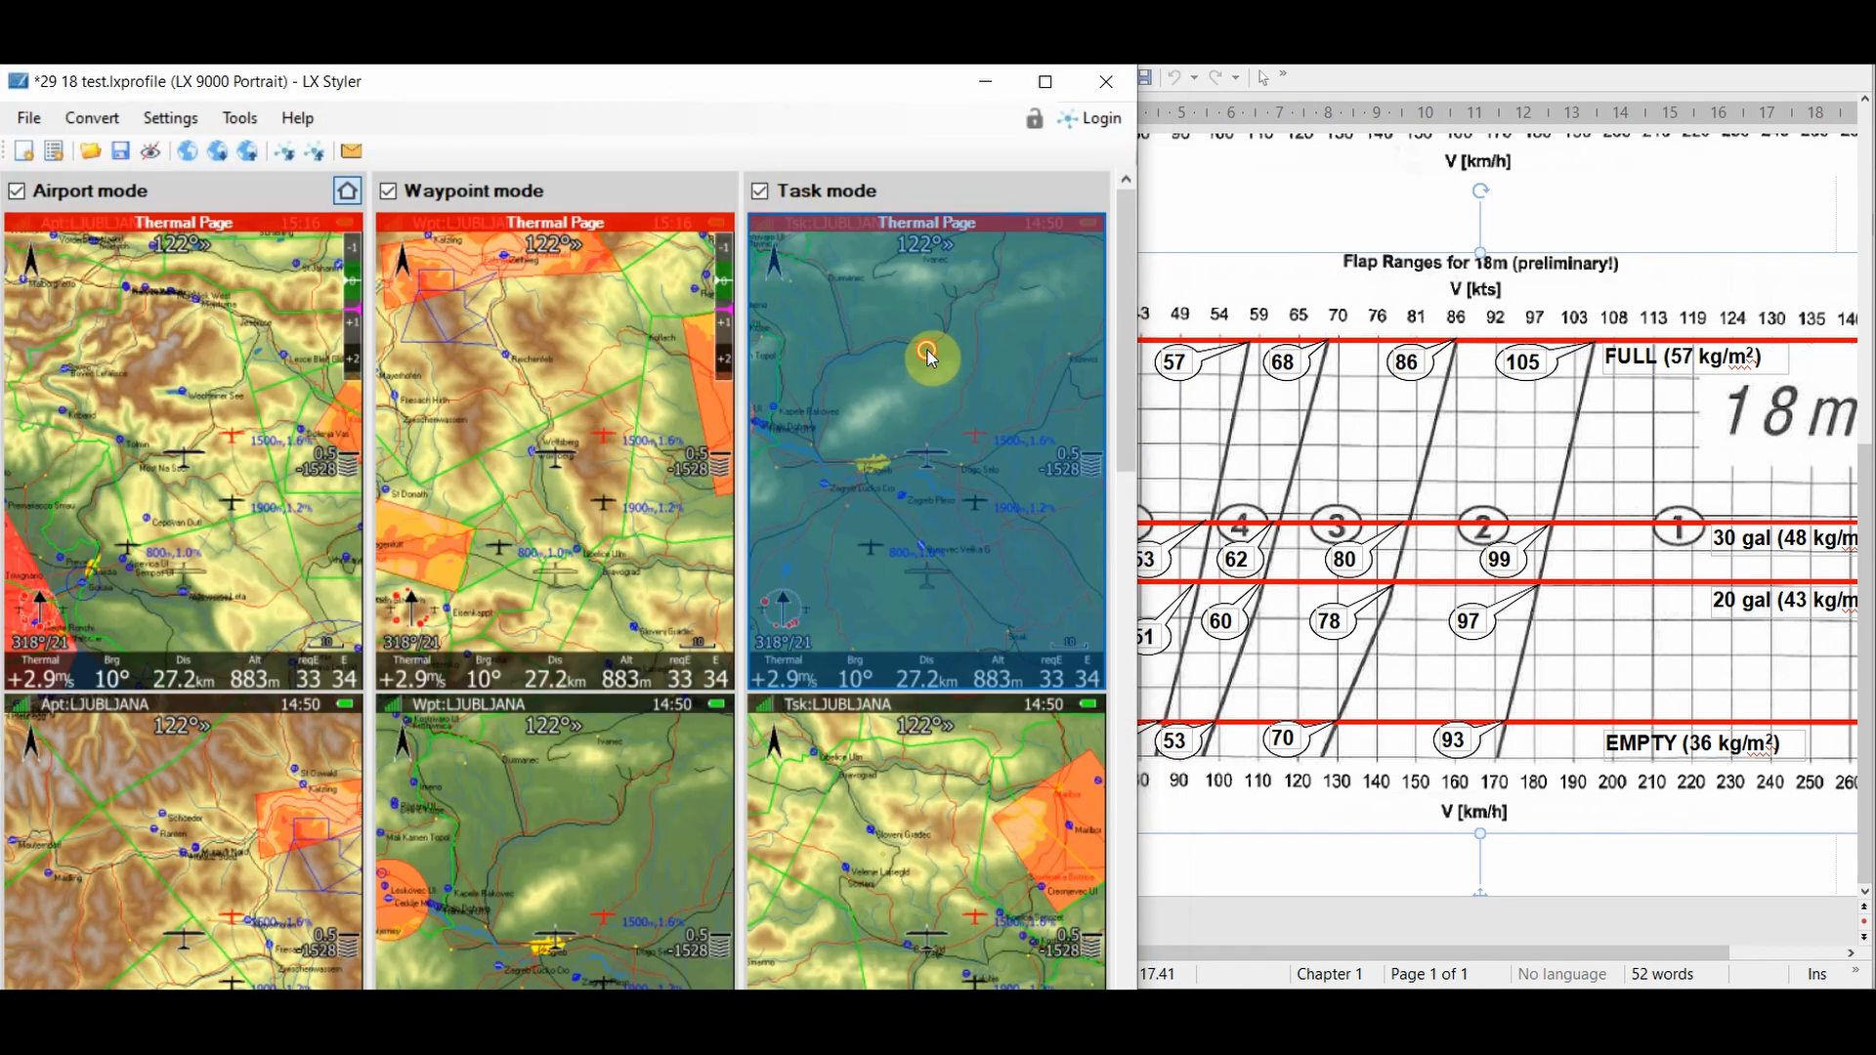
- Paste the Flaps tape onto the task mode thermal page and the second task mode page, applying the change to each
double_click(929, 350)
key("ctrl+v")
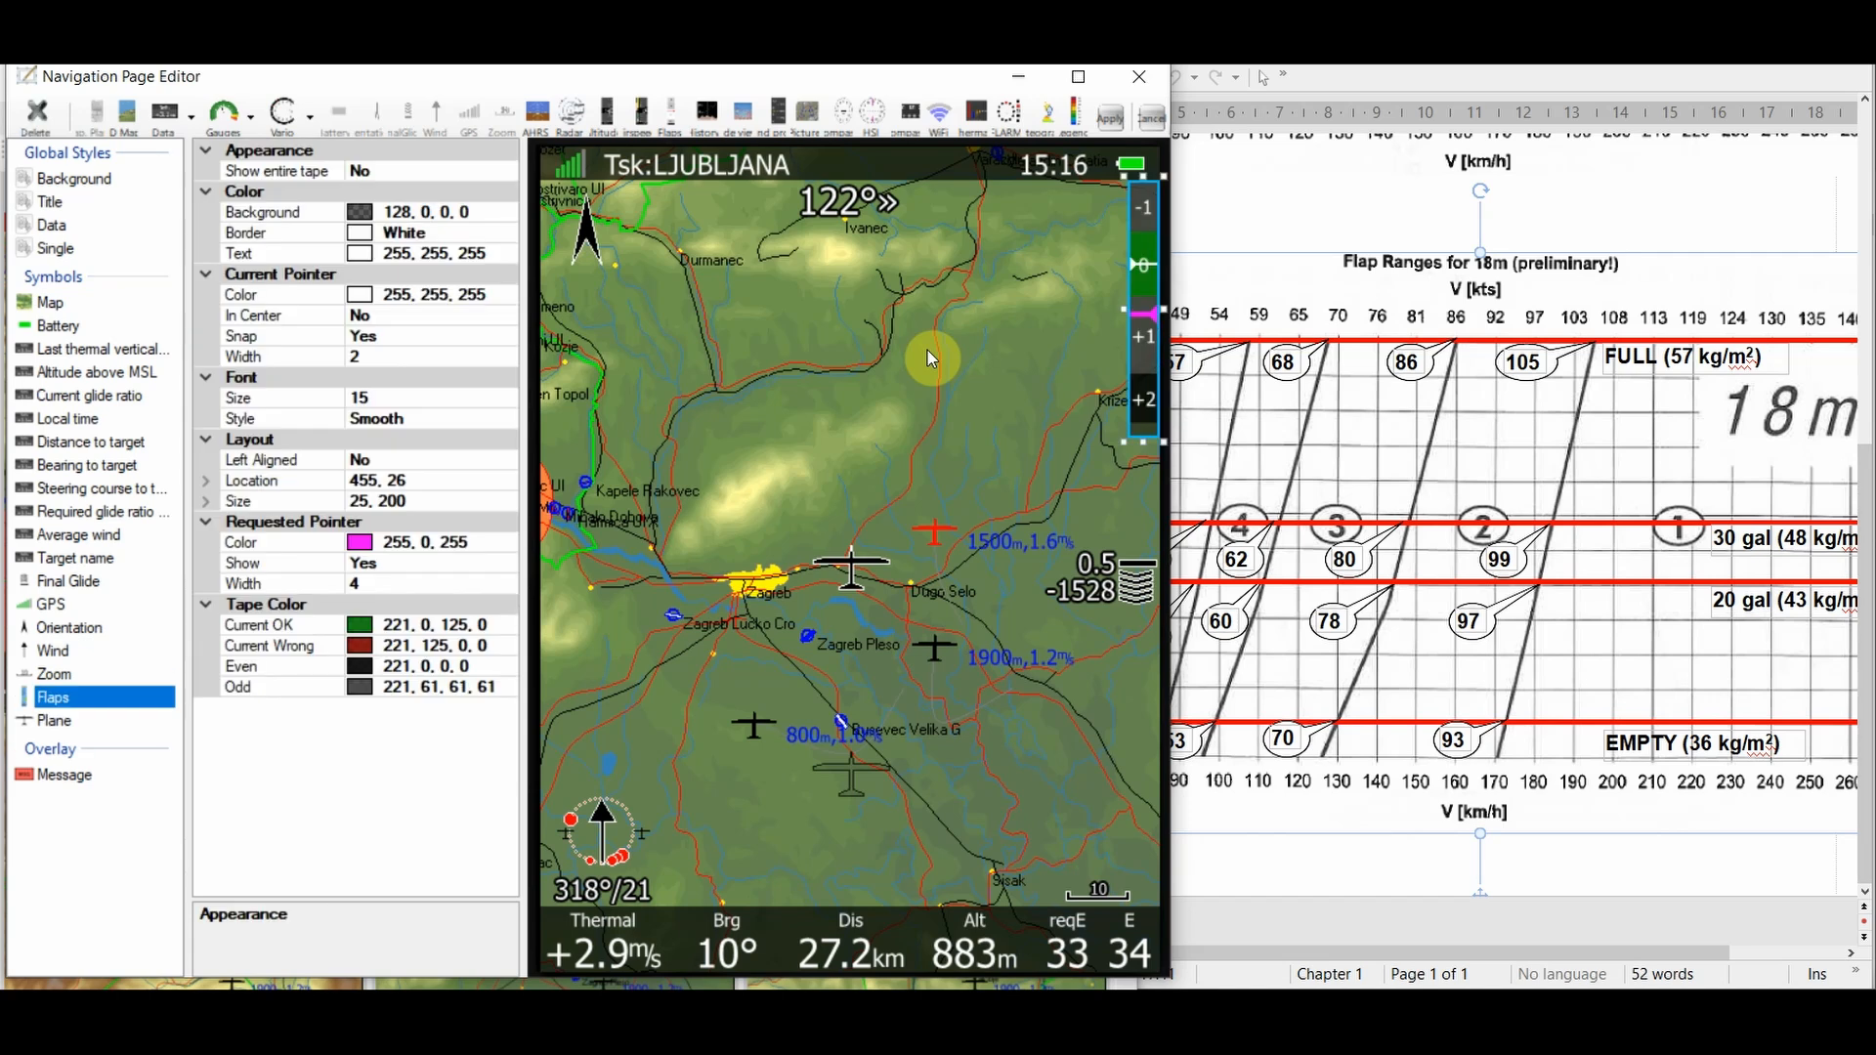
left_click(1112, 121)
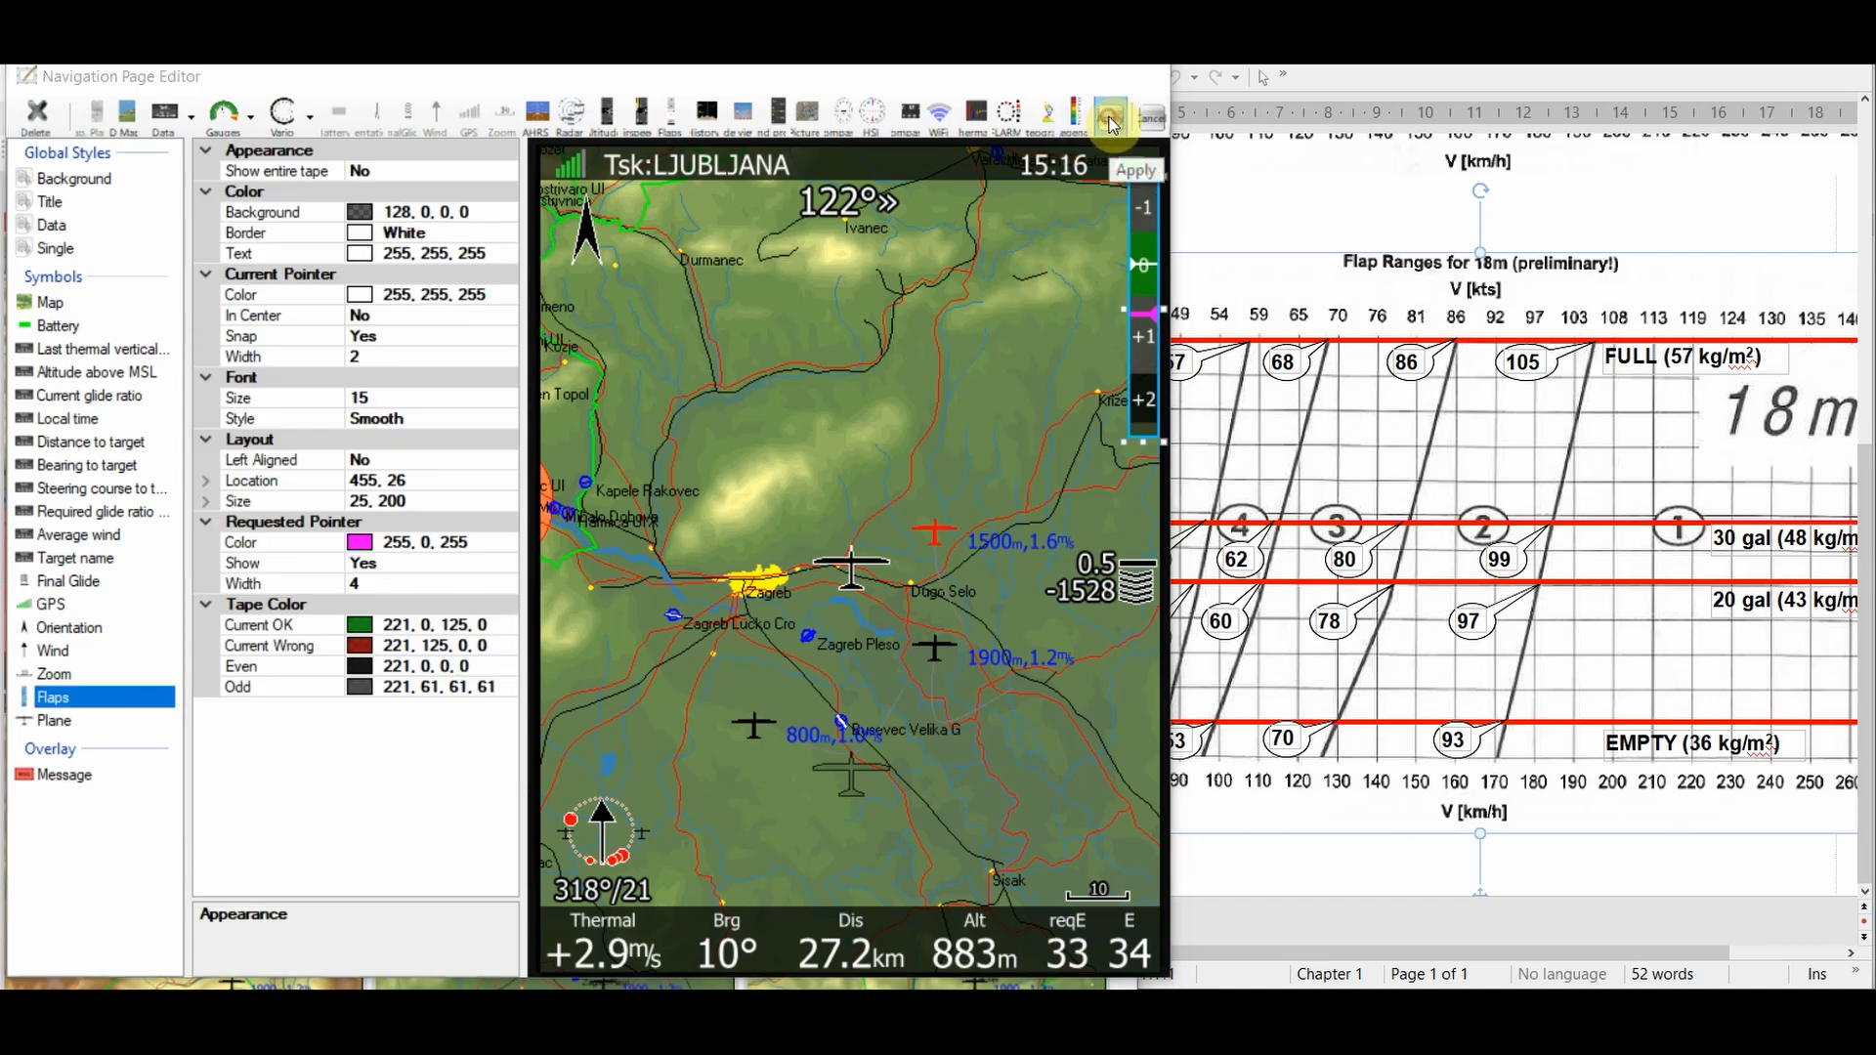
left_click(934, 838)
double_click(935, 838)
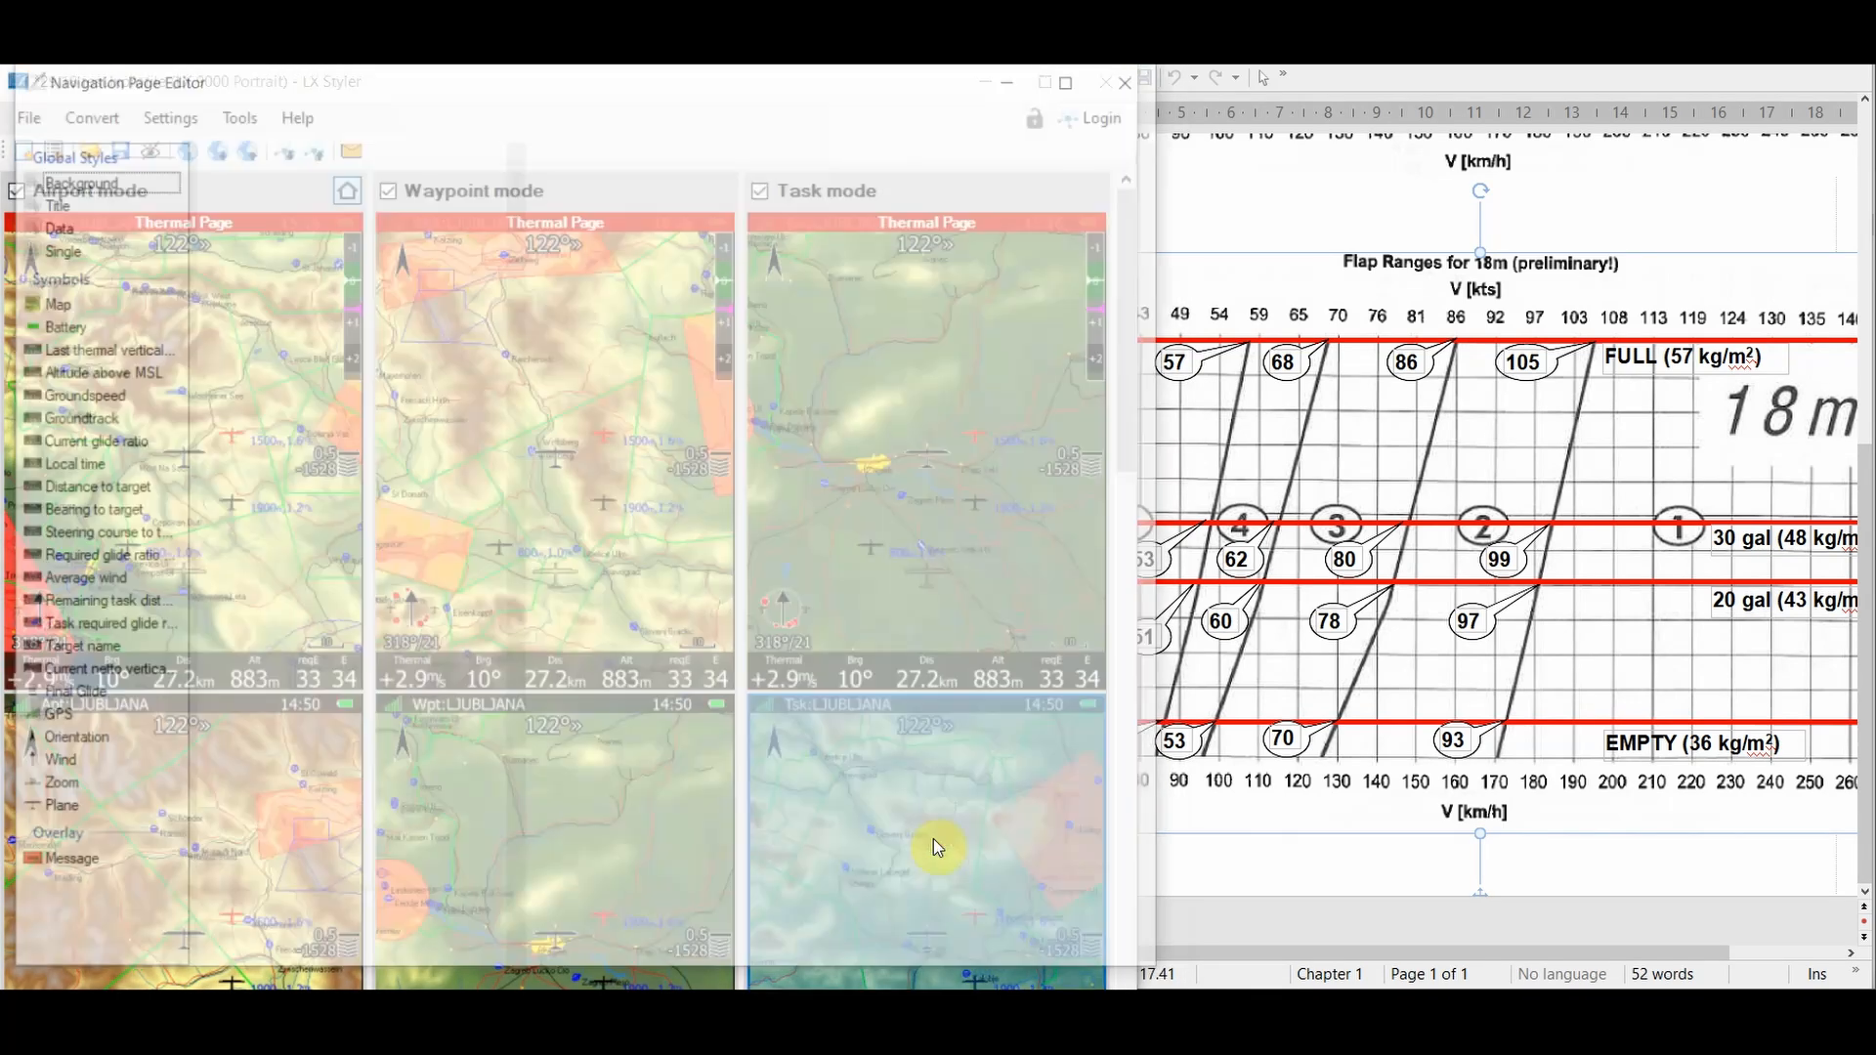
key("ctrl+v")
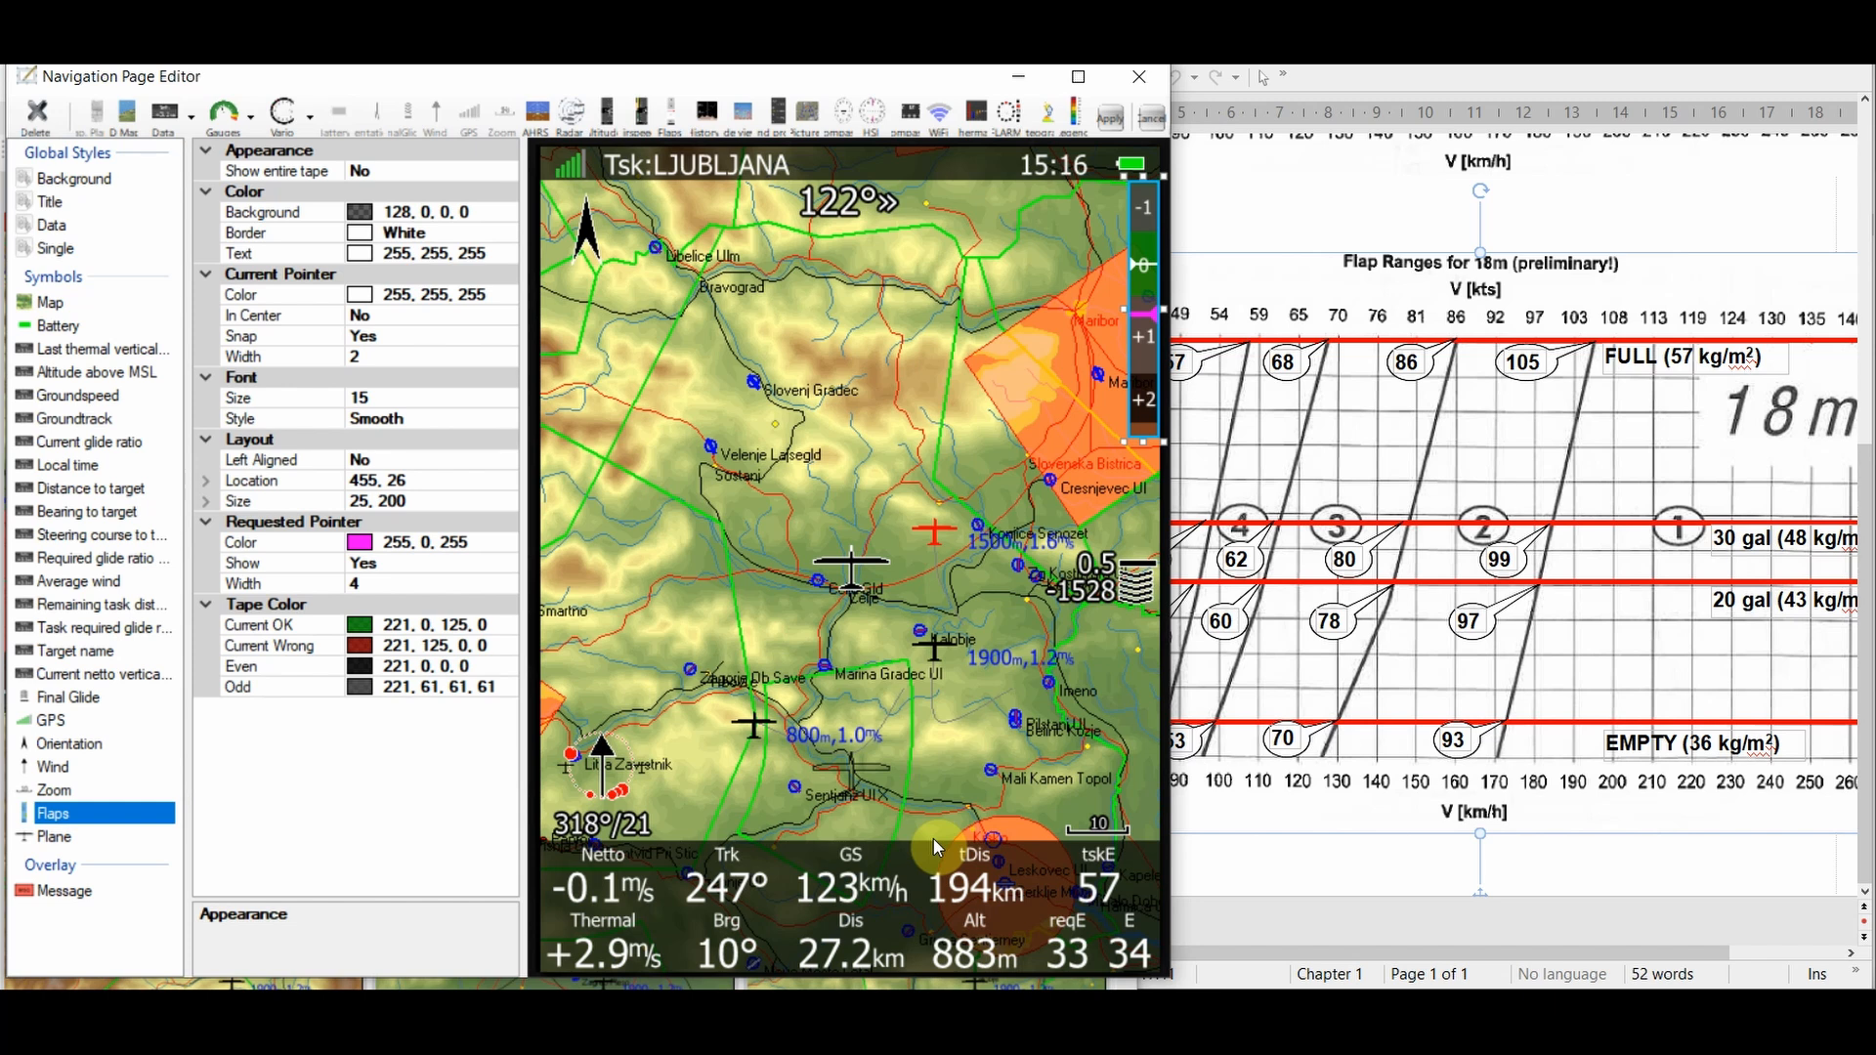
left_click(1107, 121)
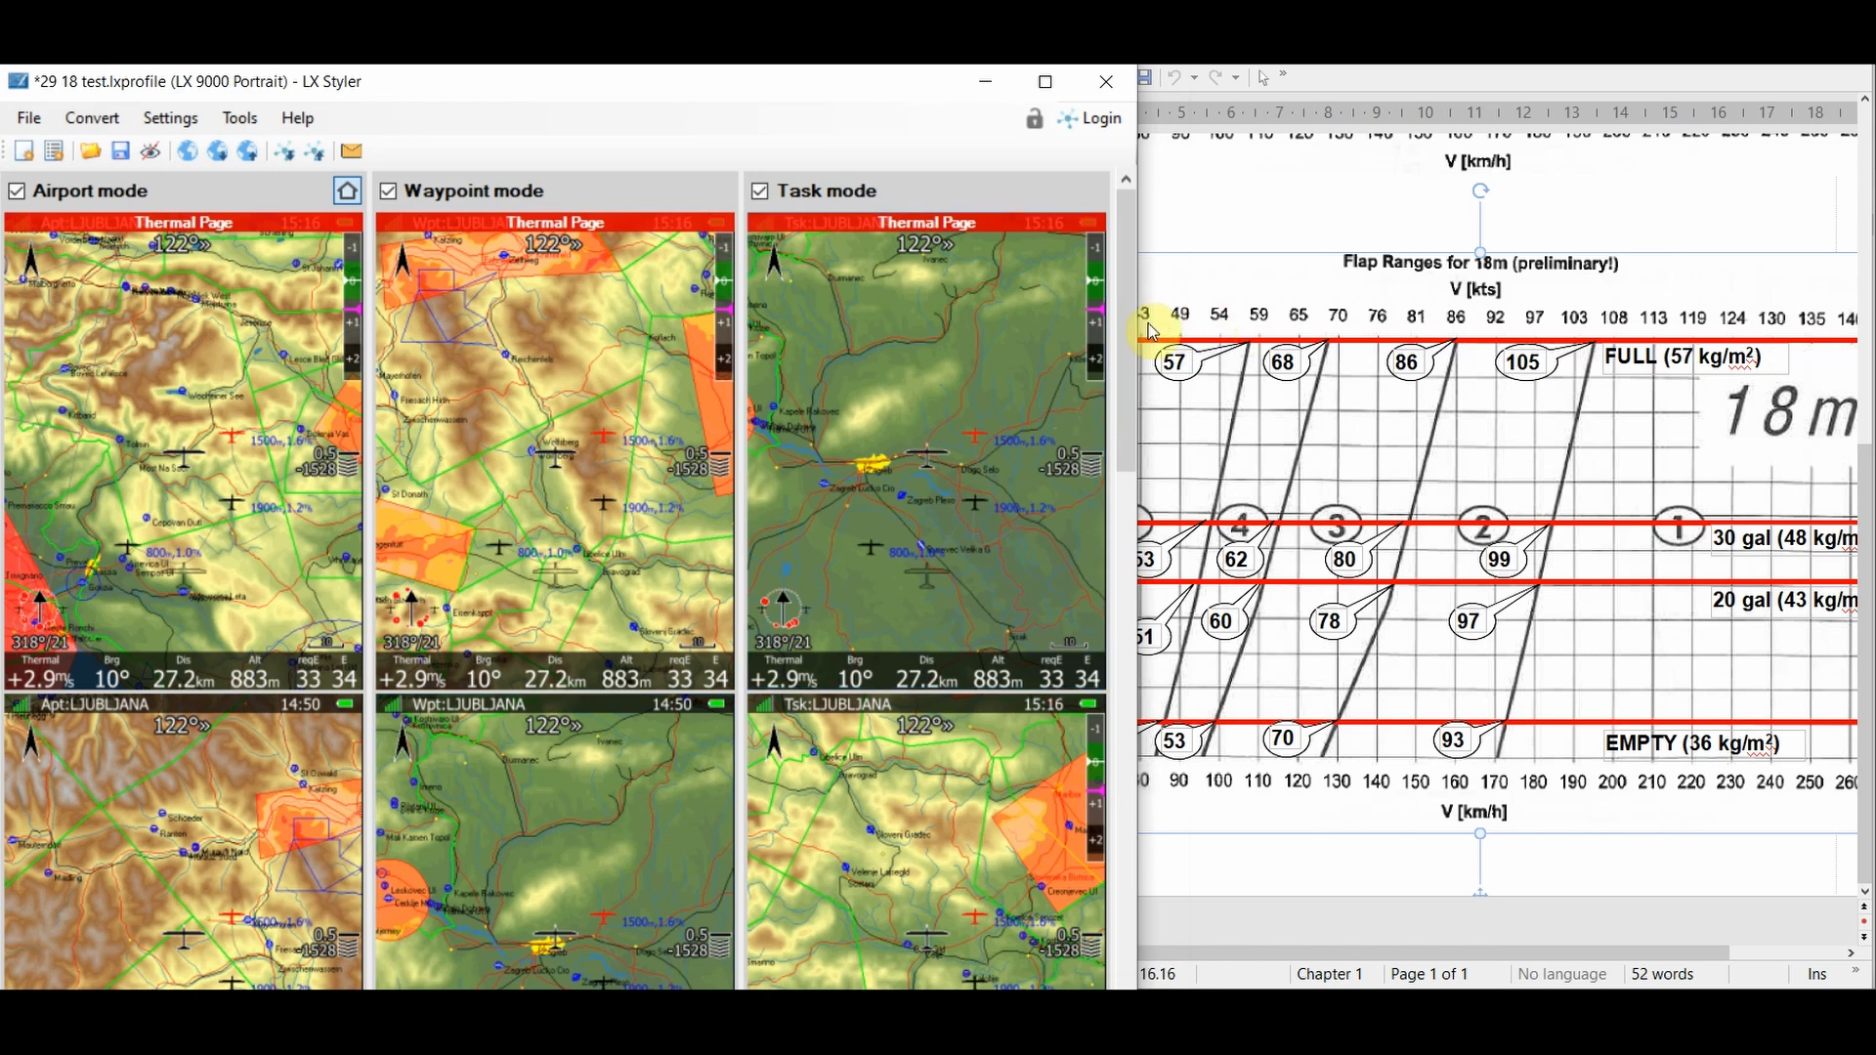
- Copy the second task mode page and paste it as a new page in waypoint mode
left_click_drag(1136, 324, 1145, 443)
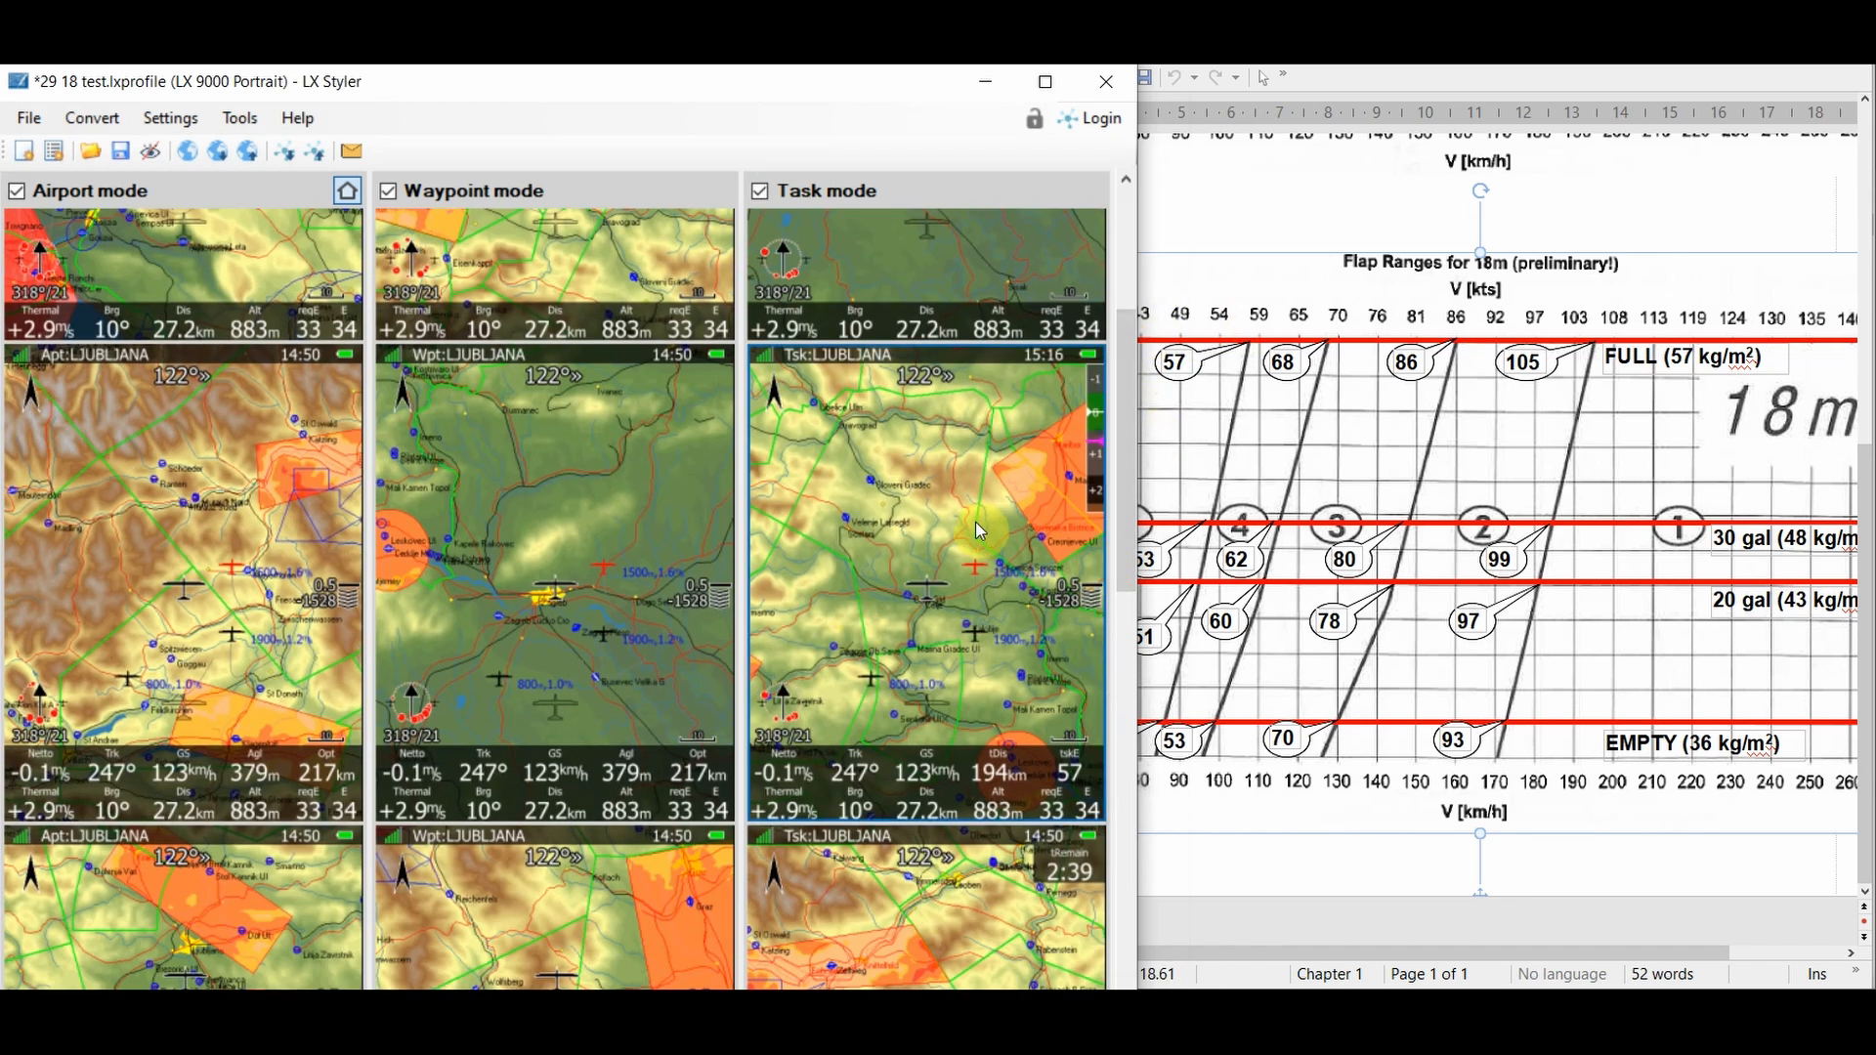
right_click(855, 548)
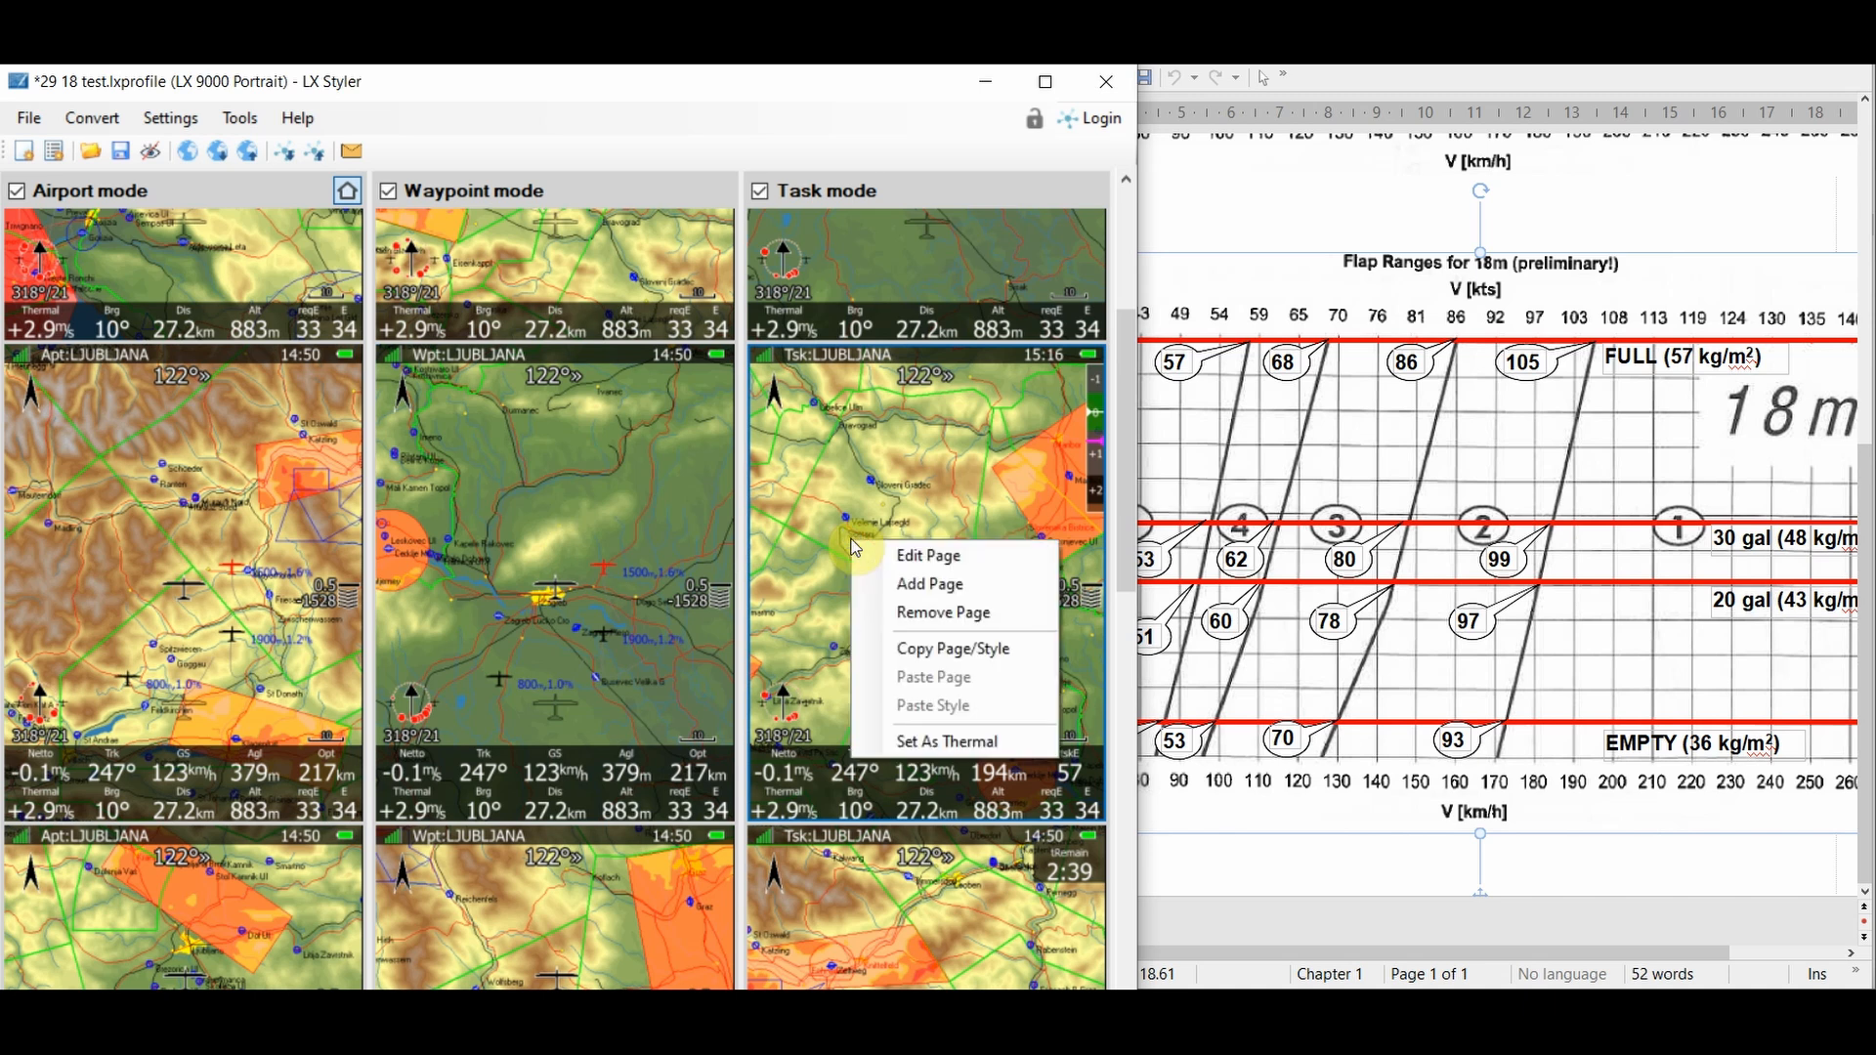
left_click(912, 665)
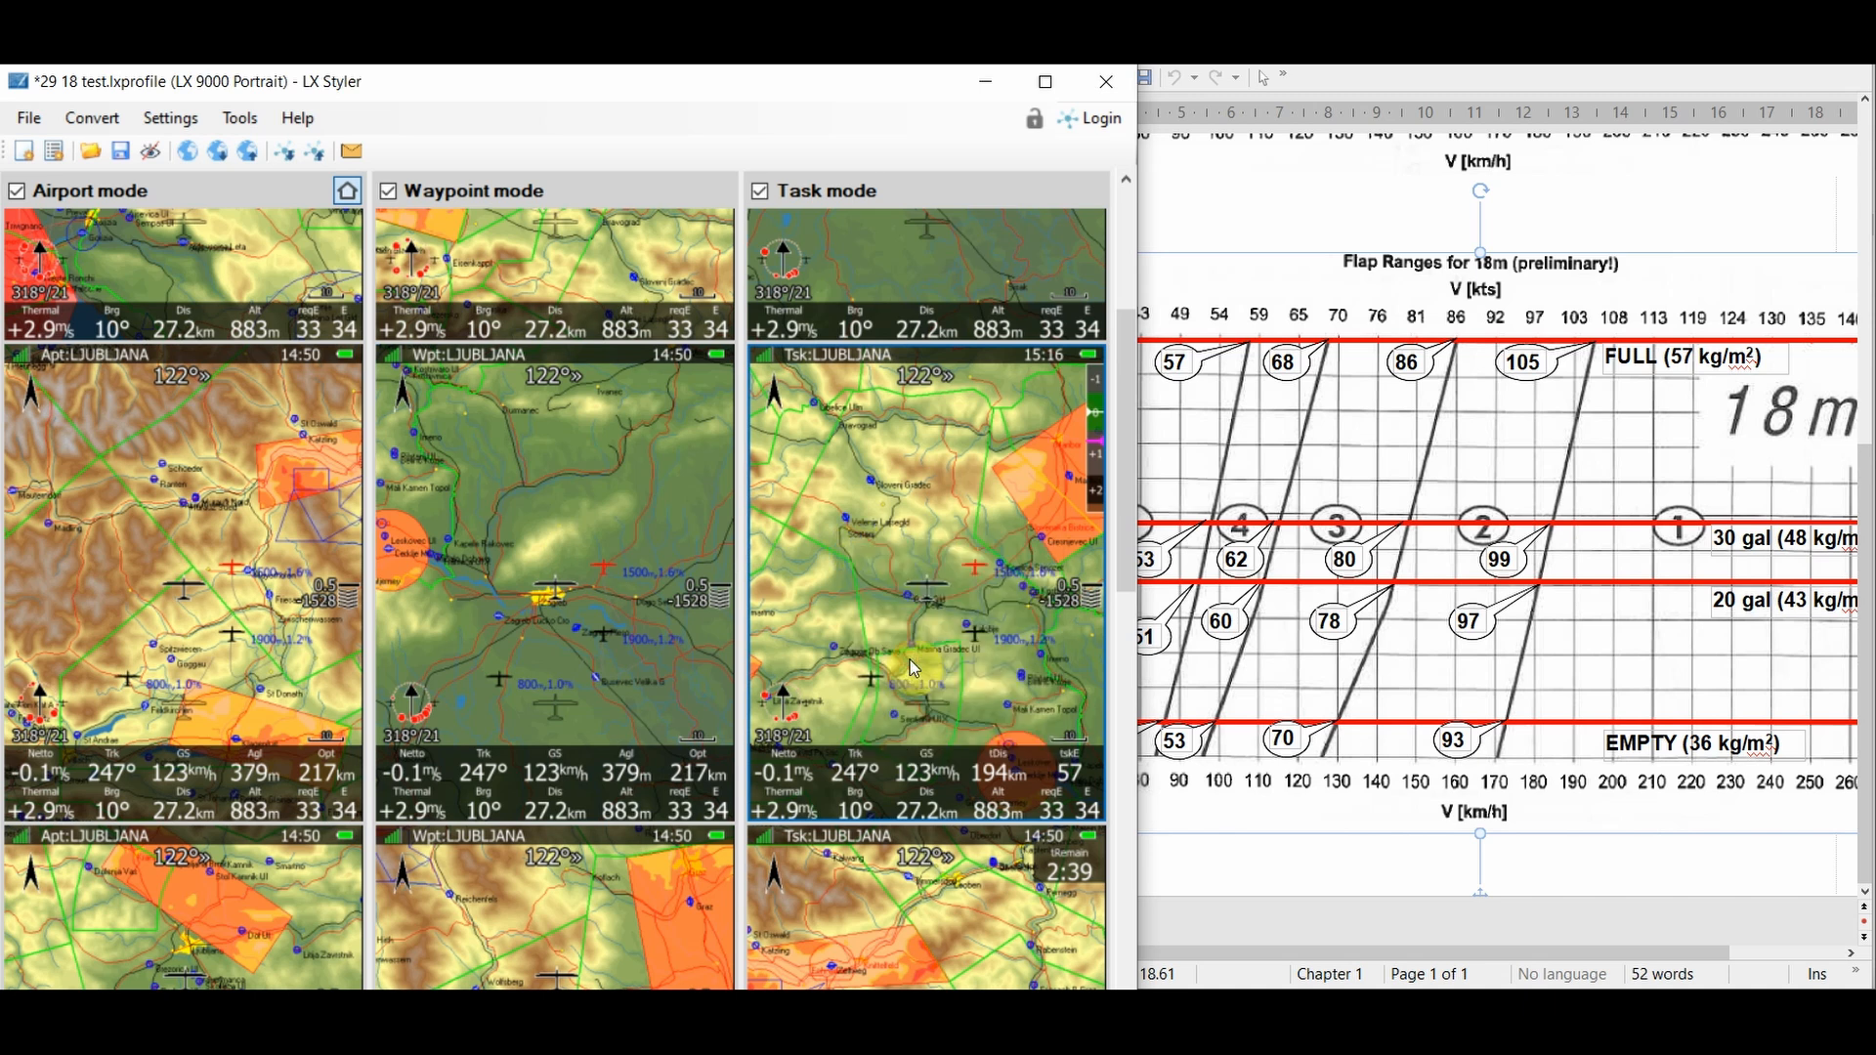
left_click(571, 538)
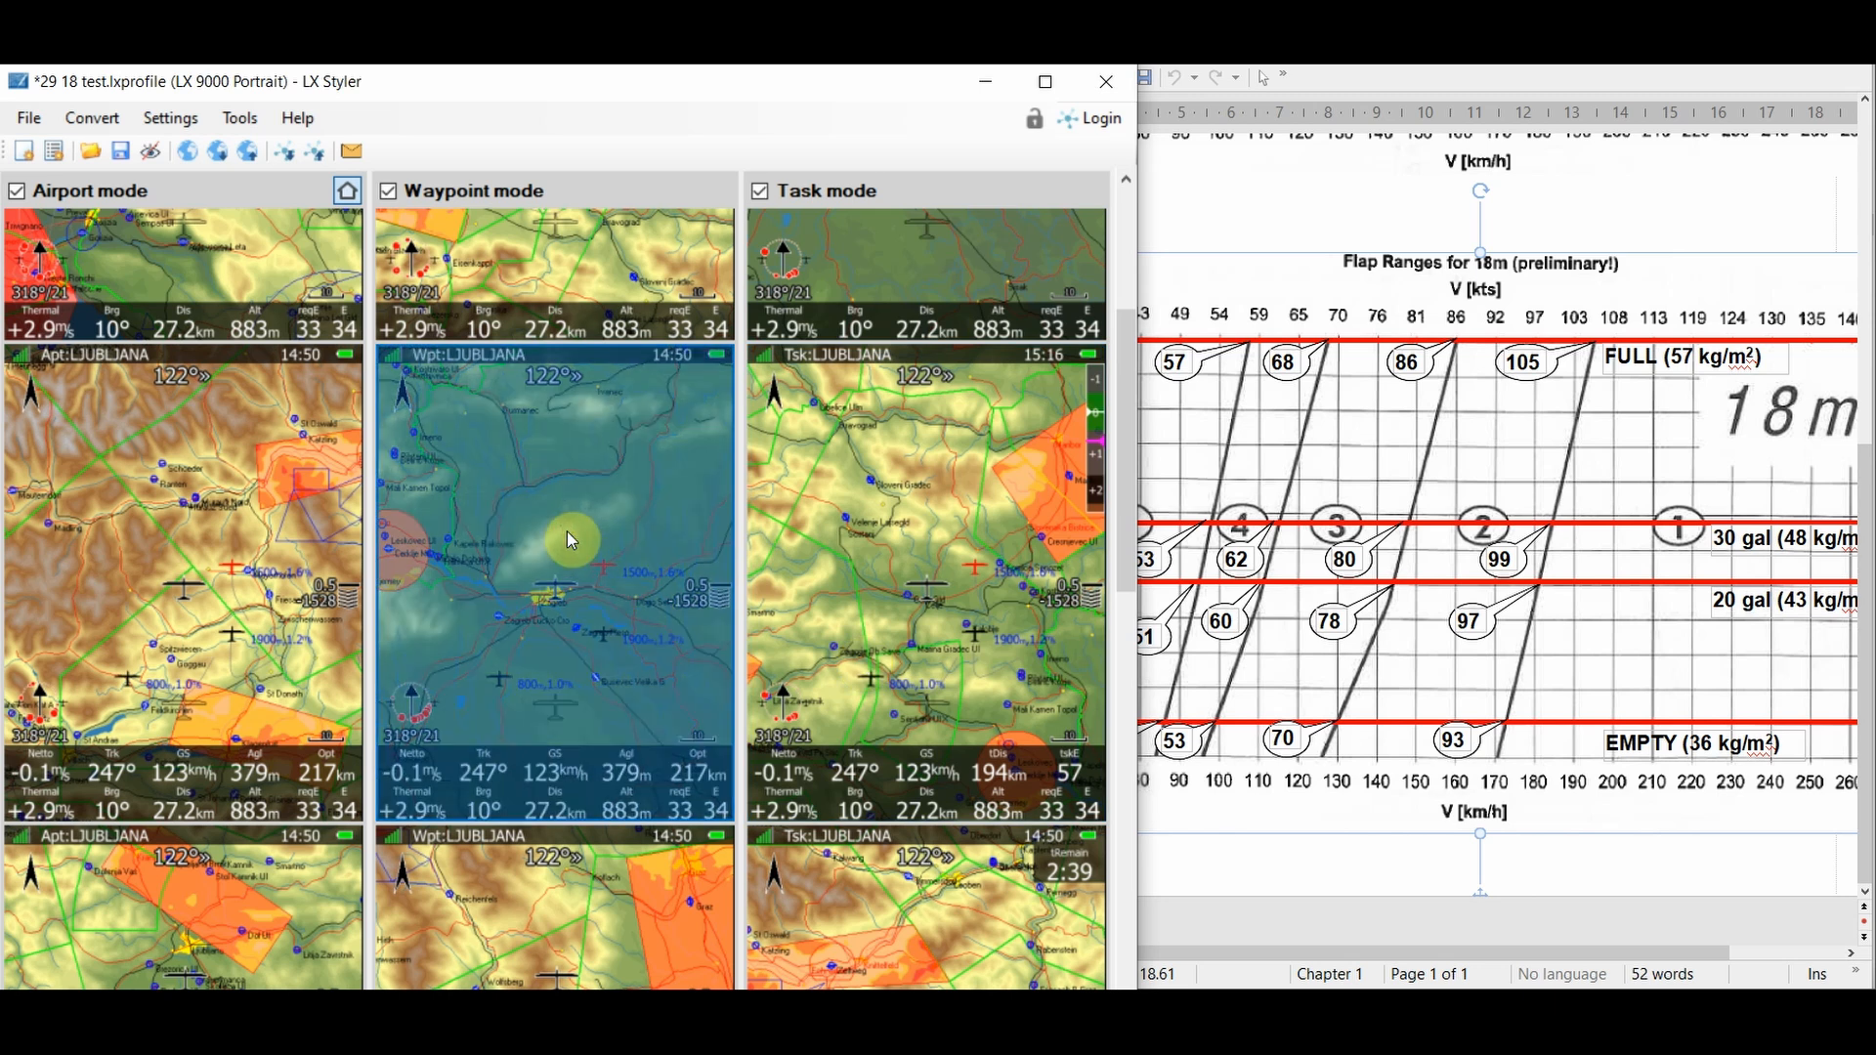
right_click(570, 538)
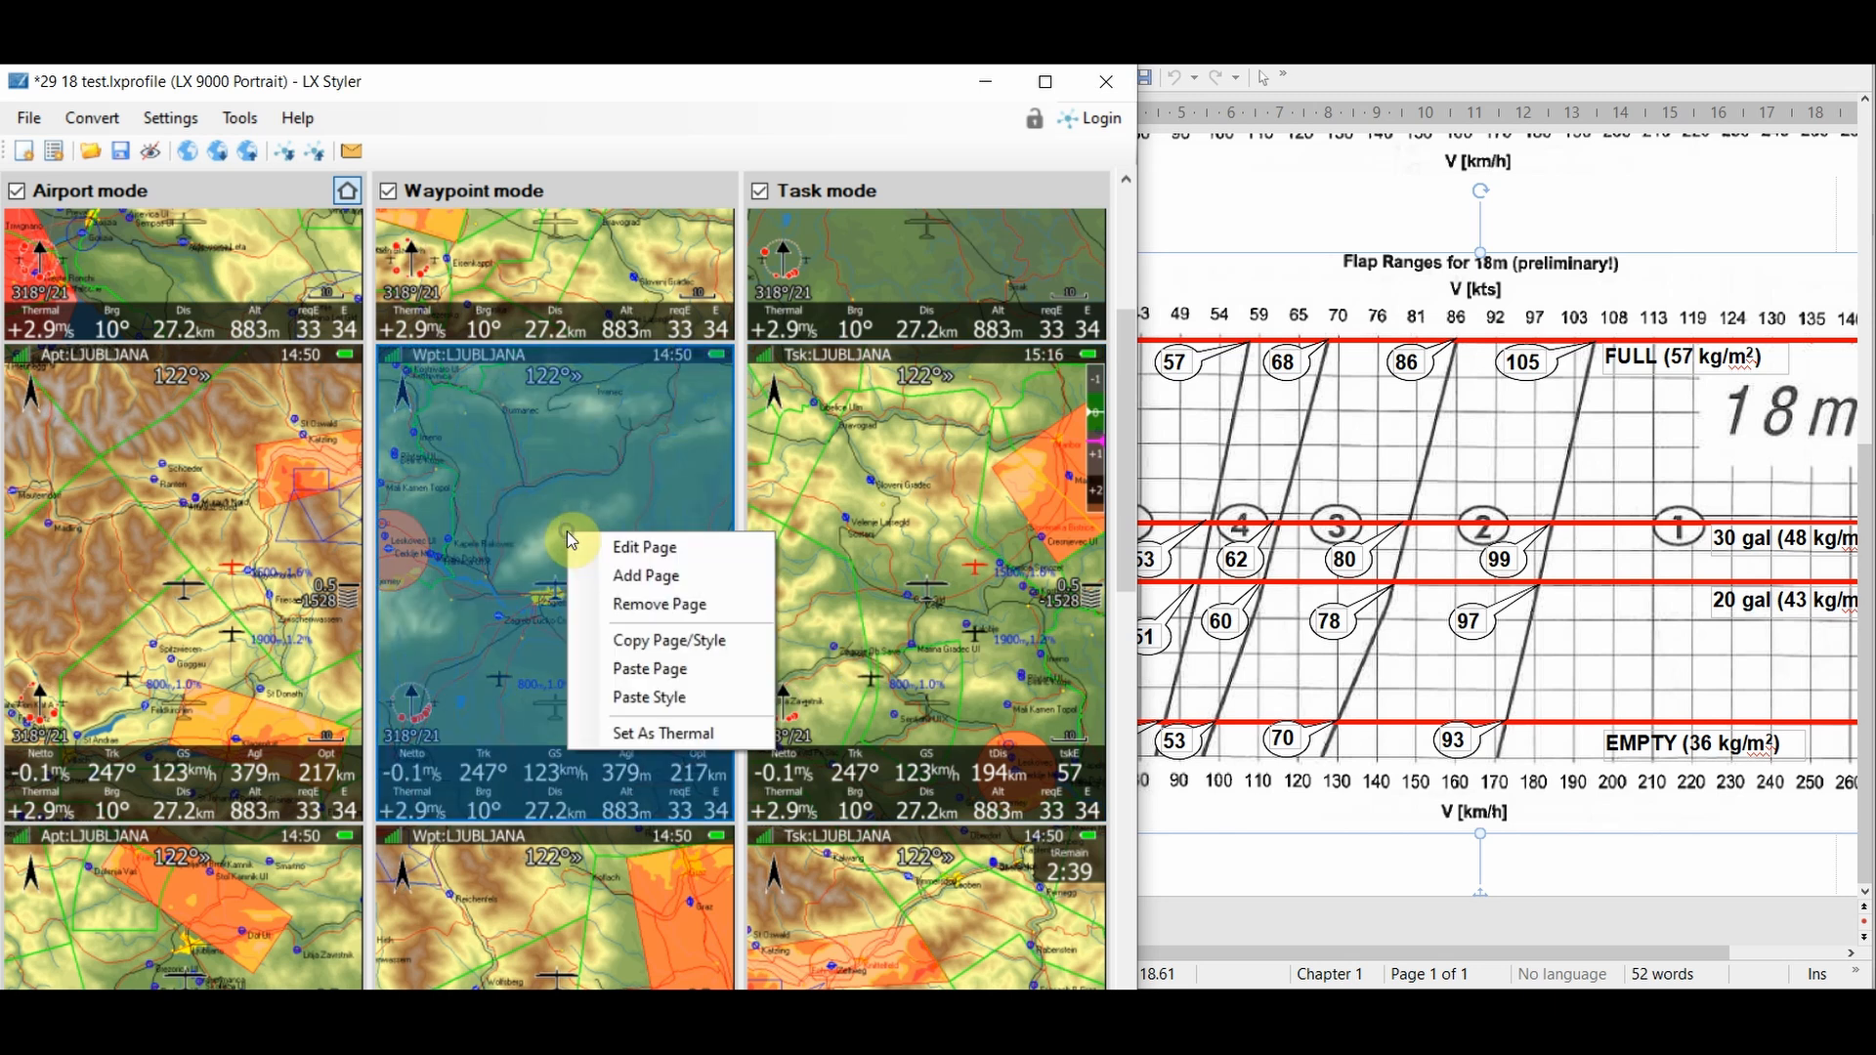
left_click(641, 686)
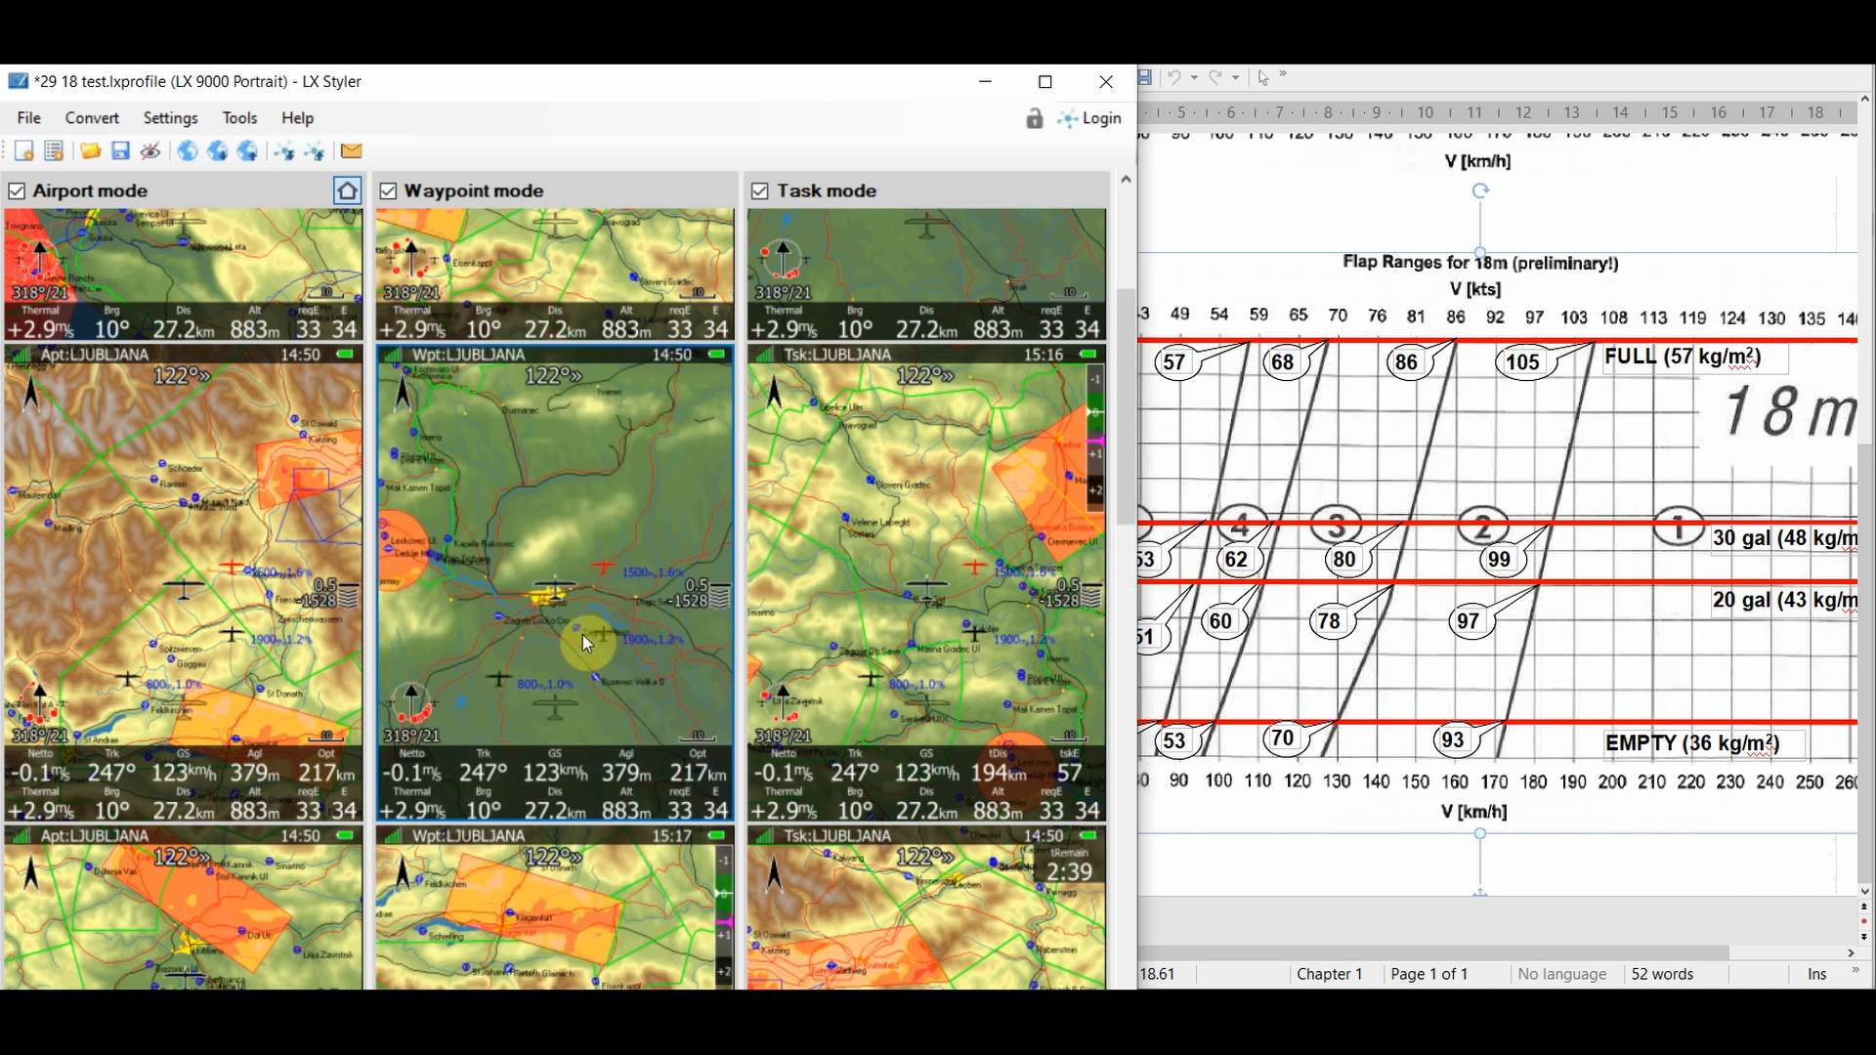
- Remove the second waypoint mode page that has no flaps tape
scroll(582, 635, "down", 3)
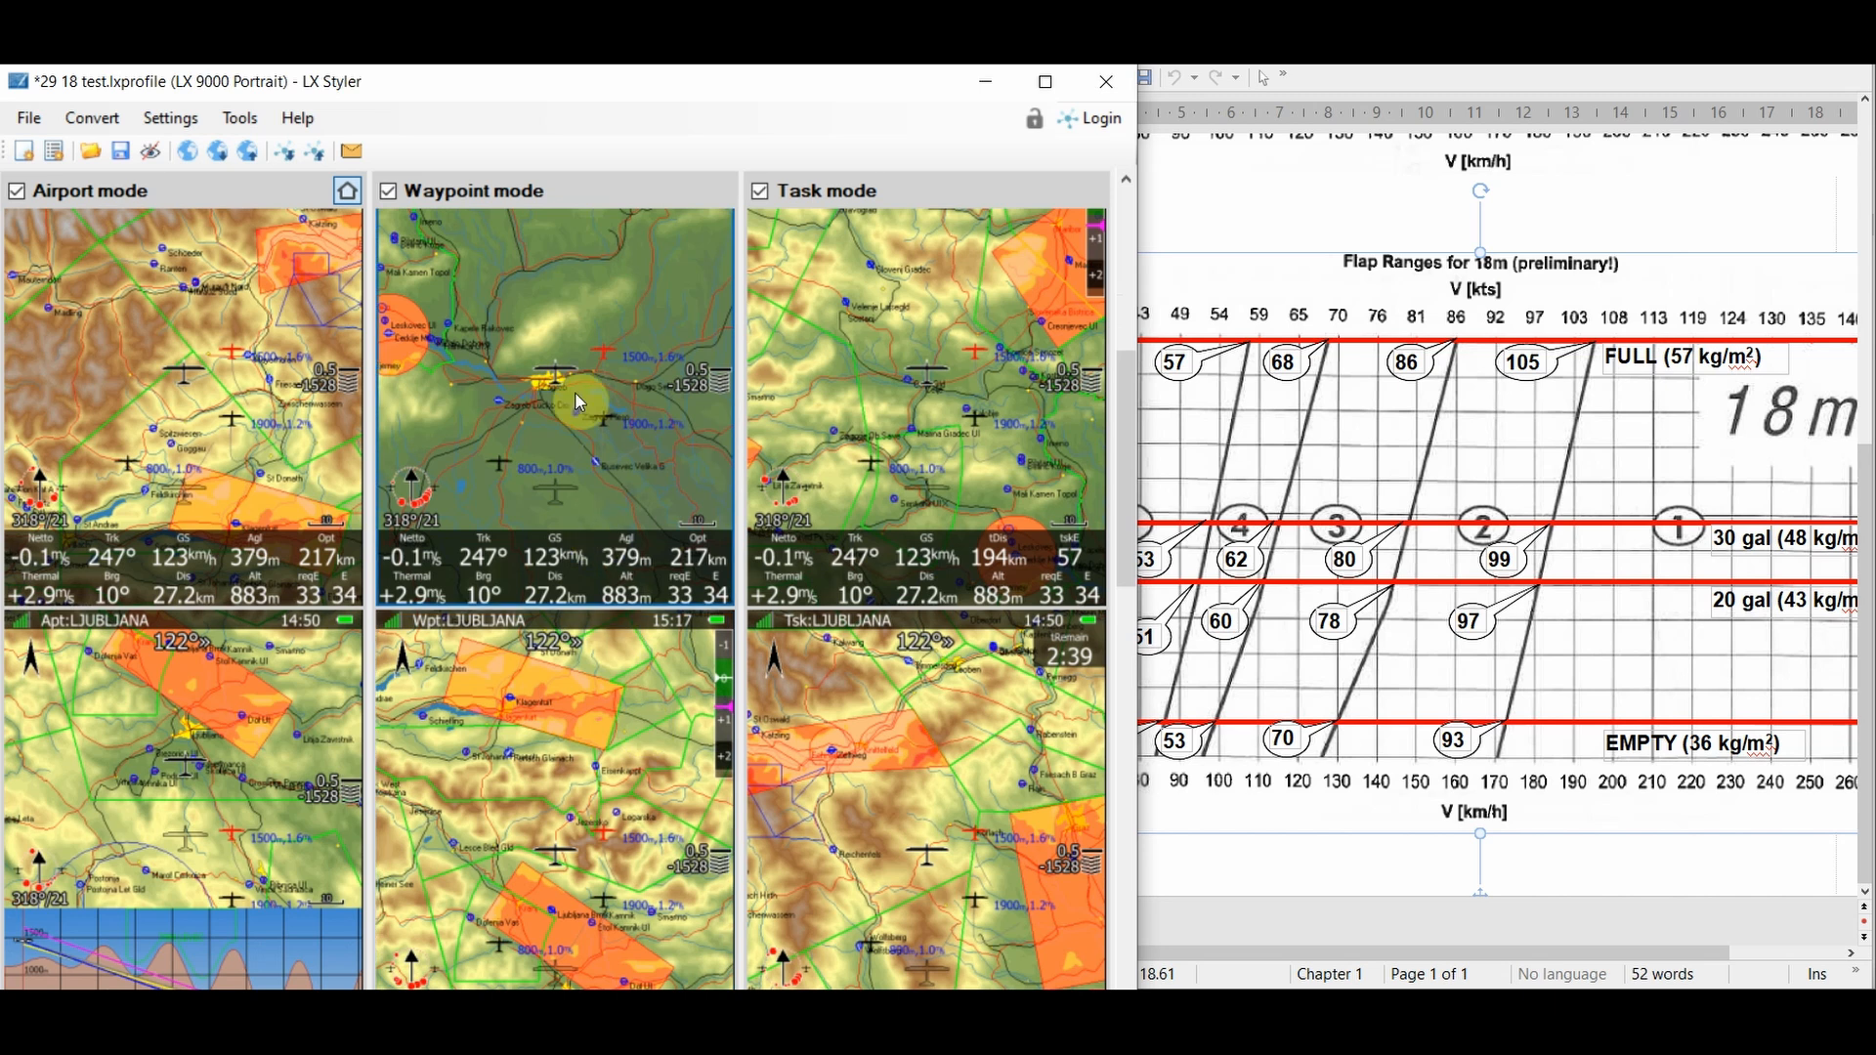
scroll(577, 395, "up", 6)
scroll(600, 418, "down", 3)
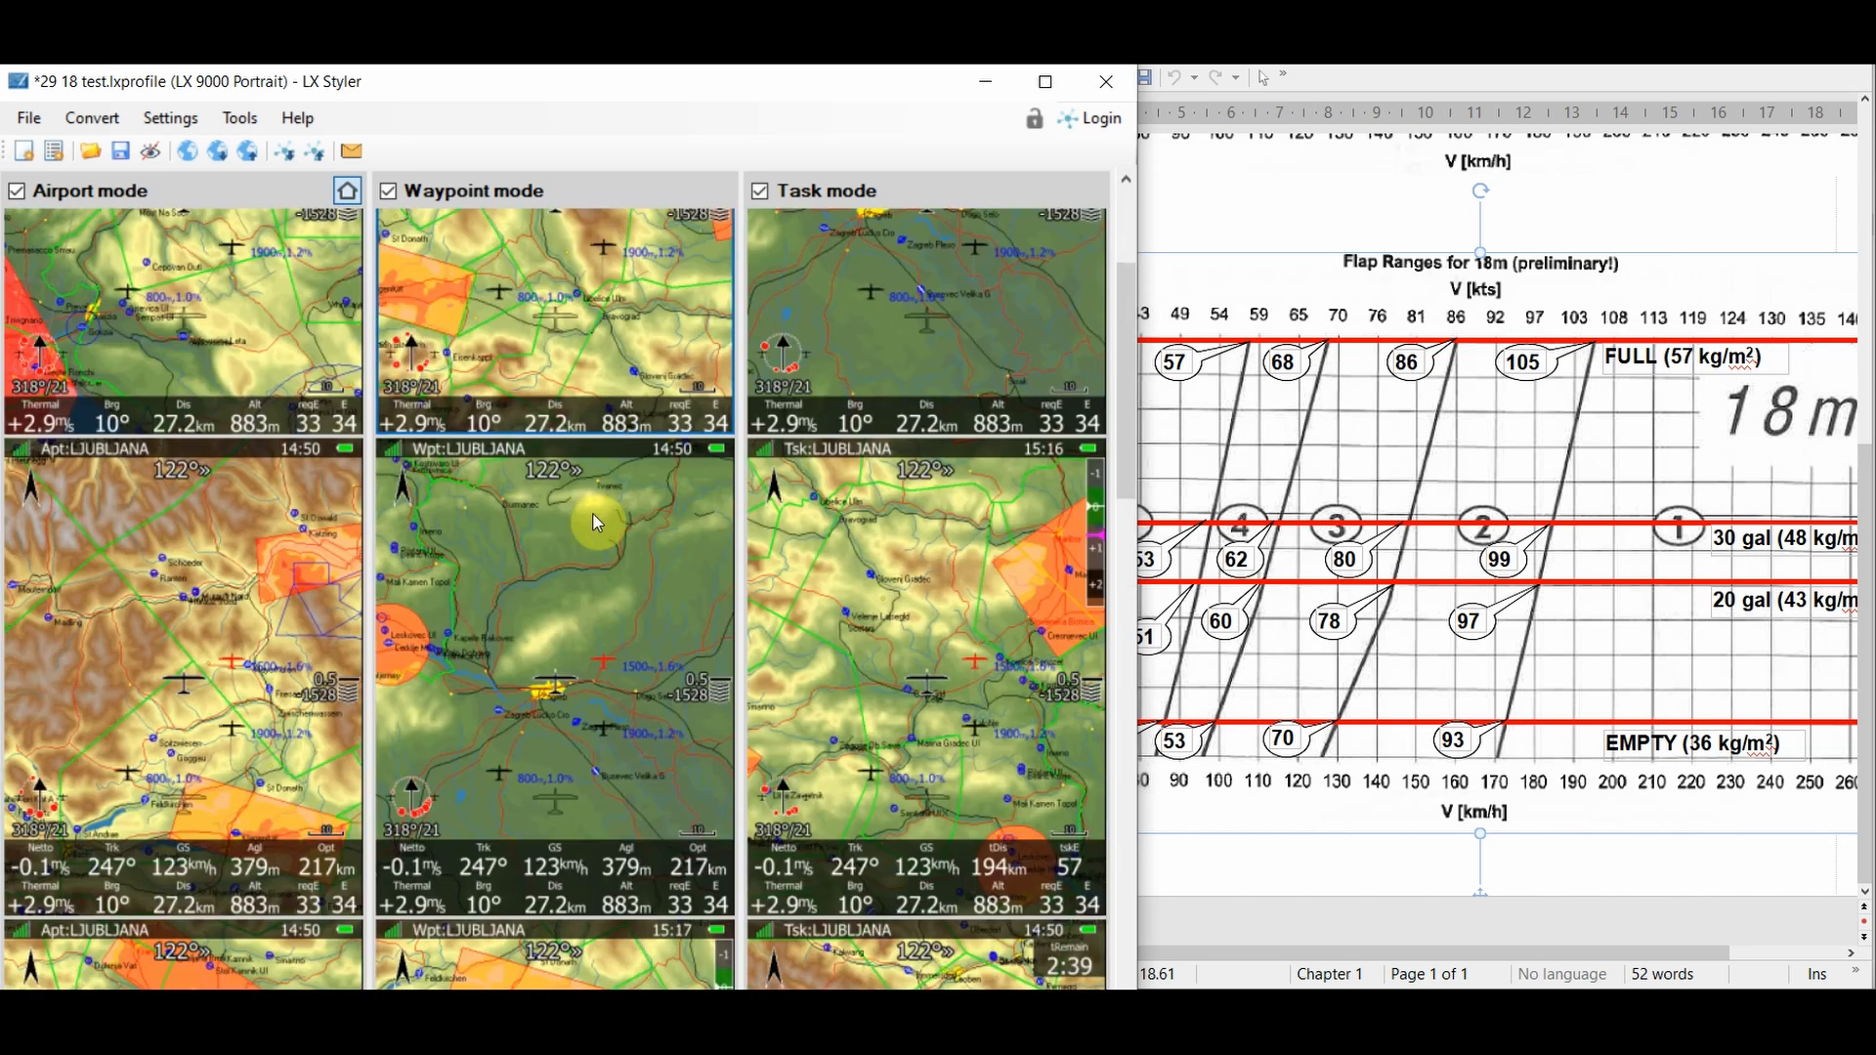
right_click(583, 611)
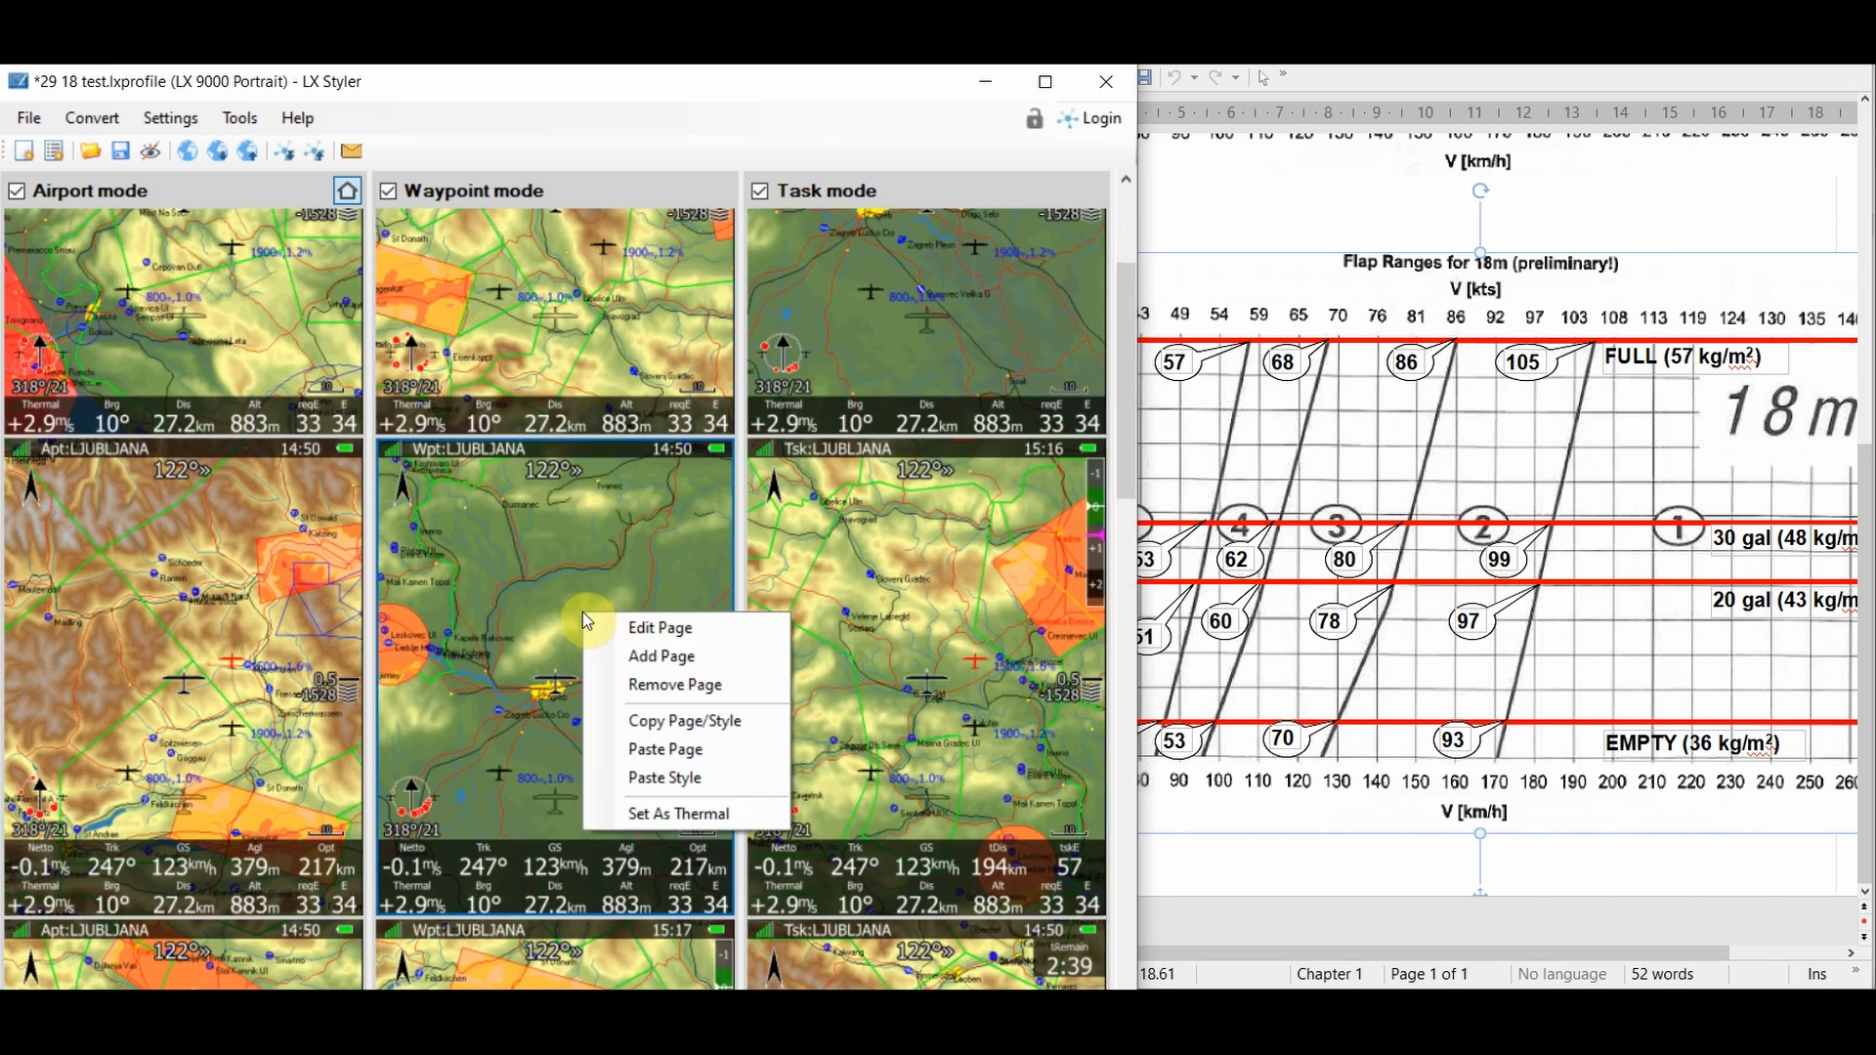
left_click(647, 685)
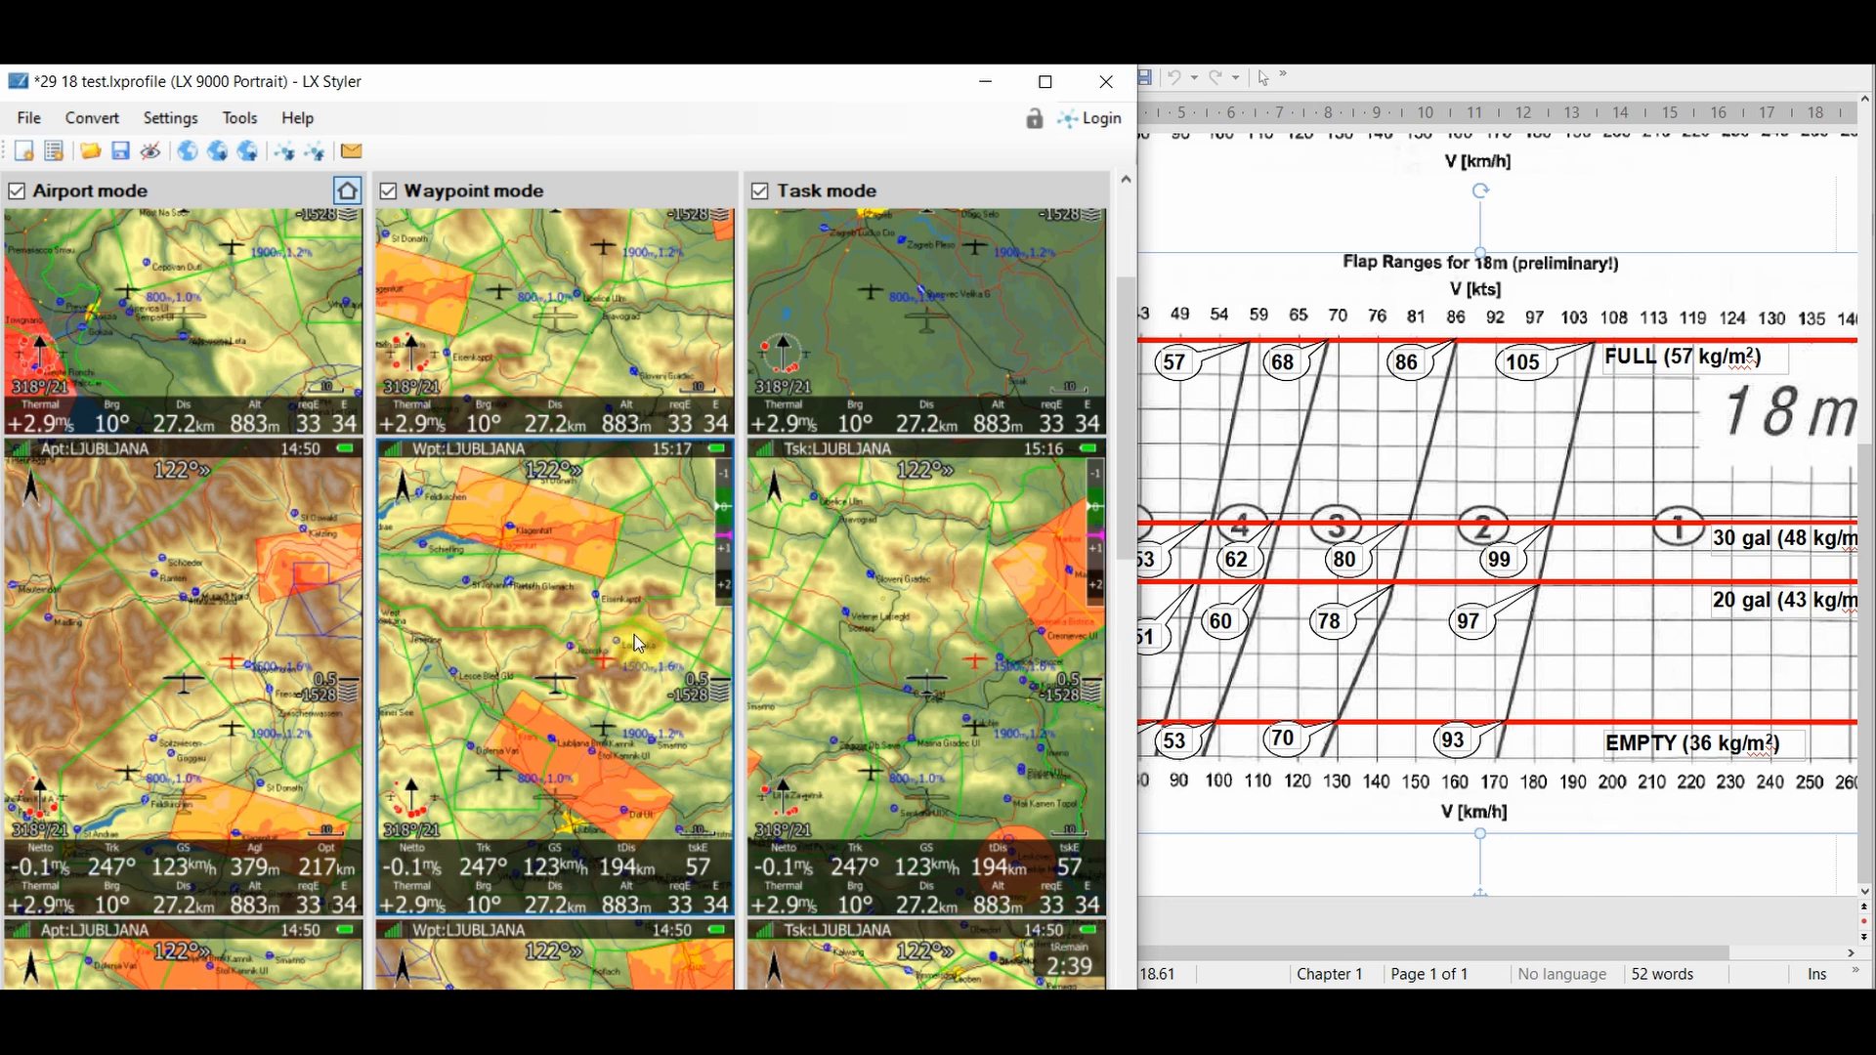
- Add a Flaps symbol to the second airport mode page at location 455, 26 and apply the change
double_click(213, 588)
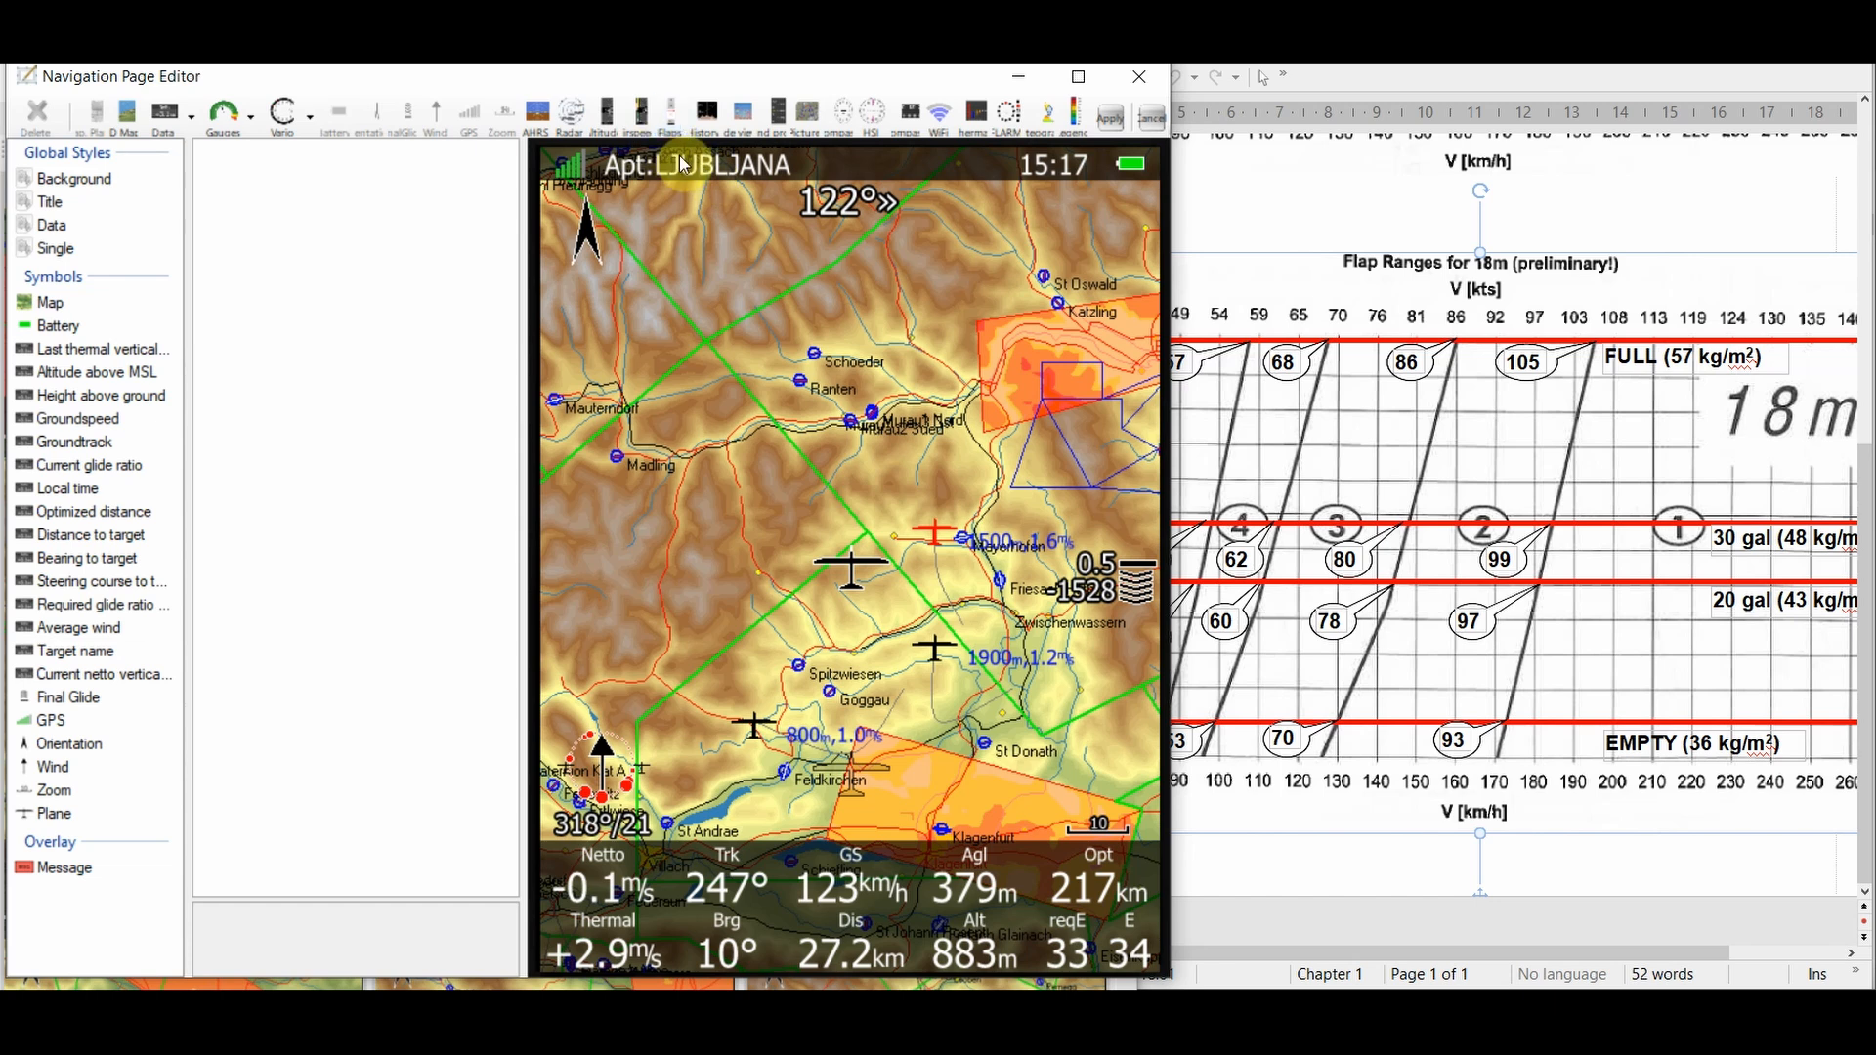
left_click(671, 116)
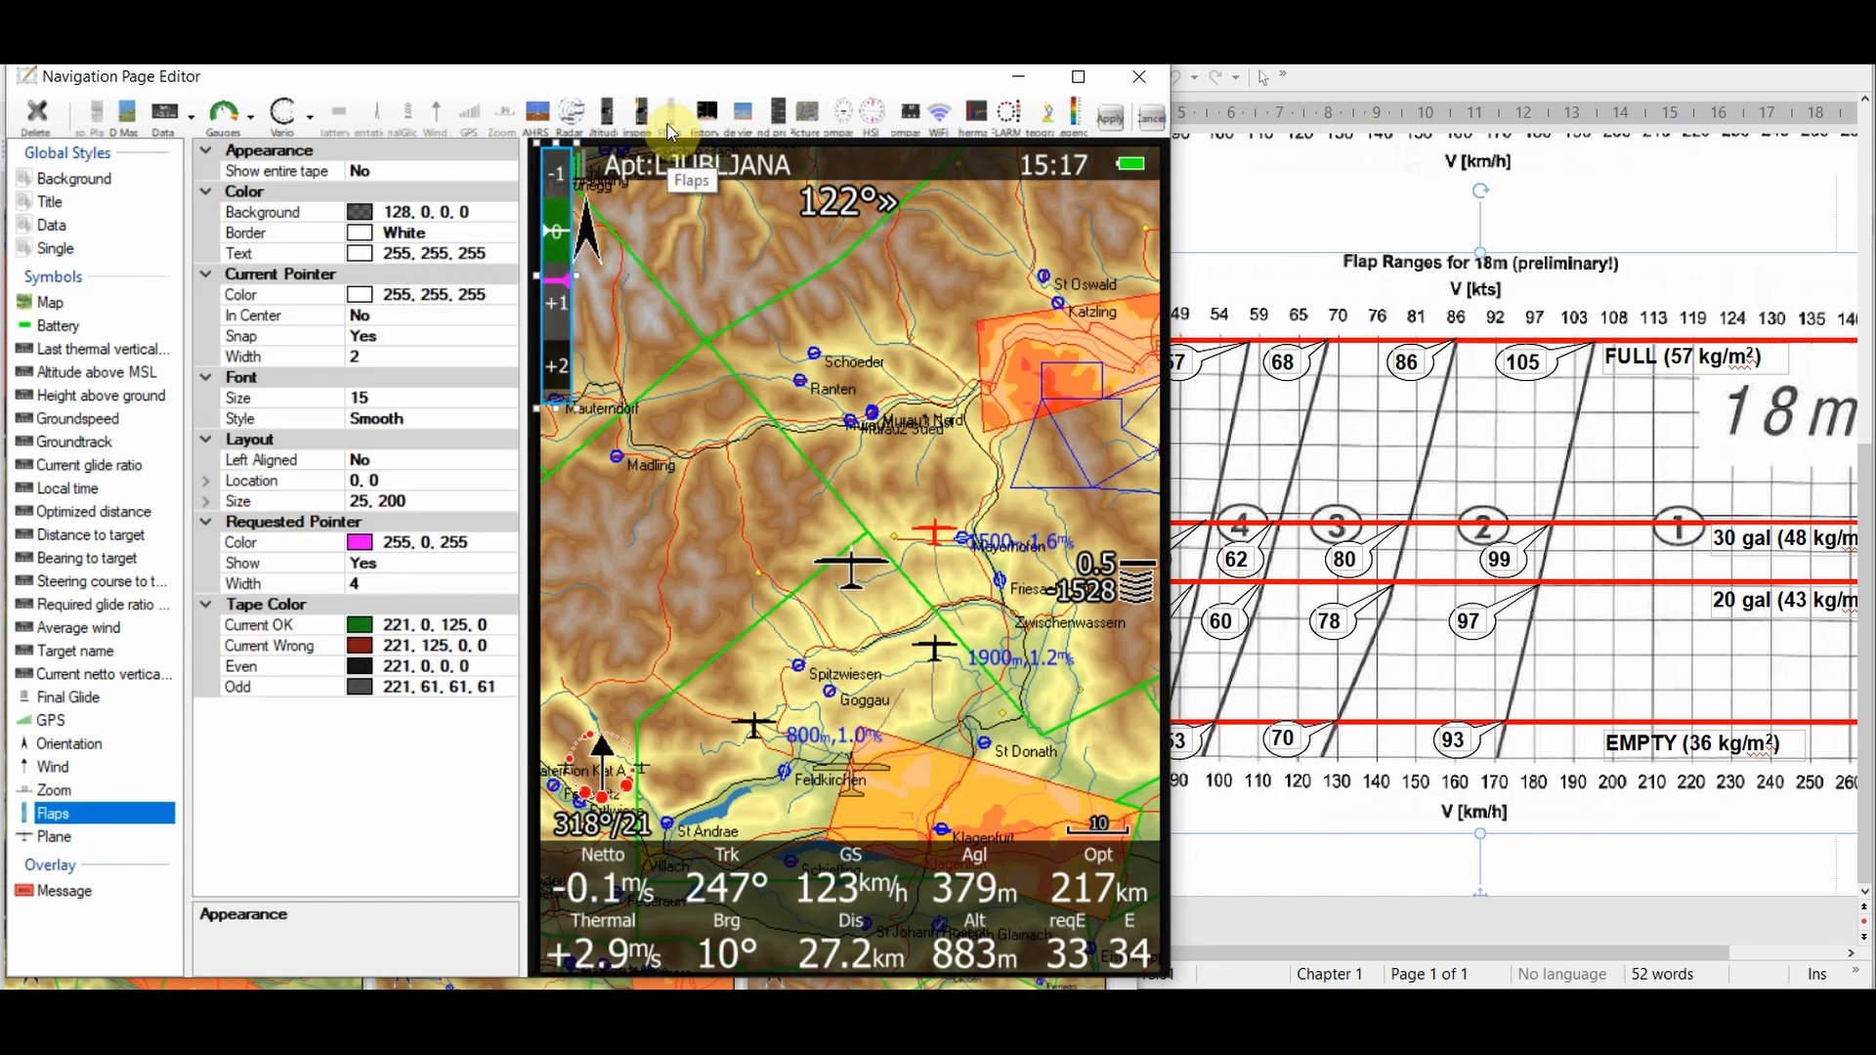
left_click_drag(570, 252, 1151, 275)
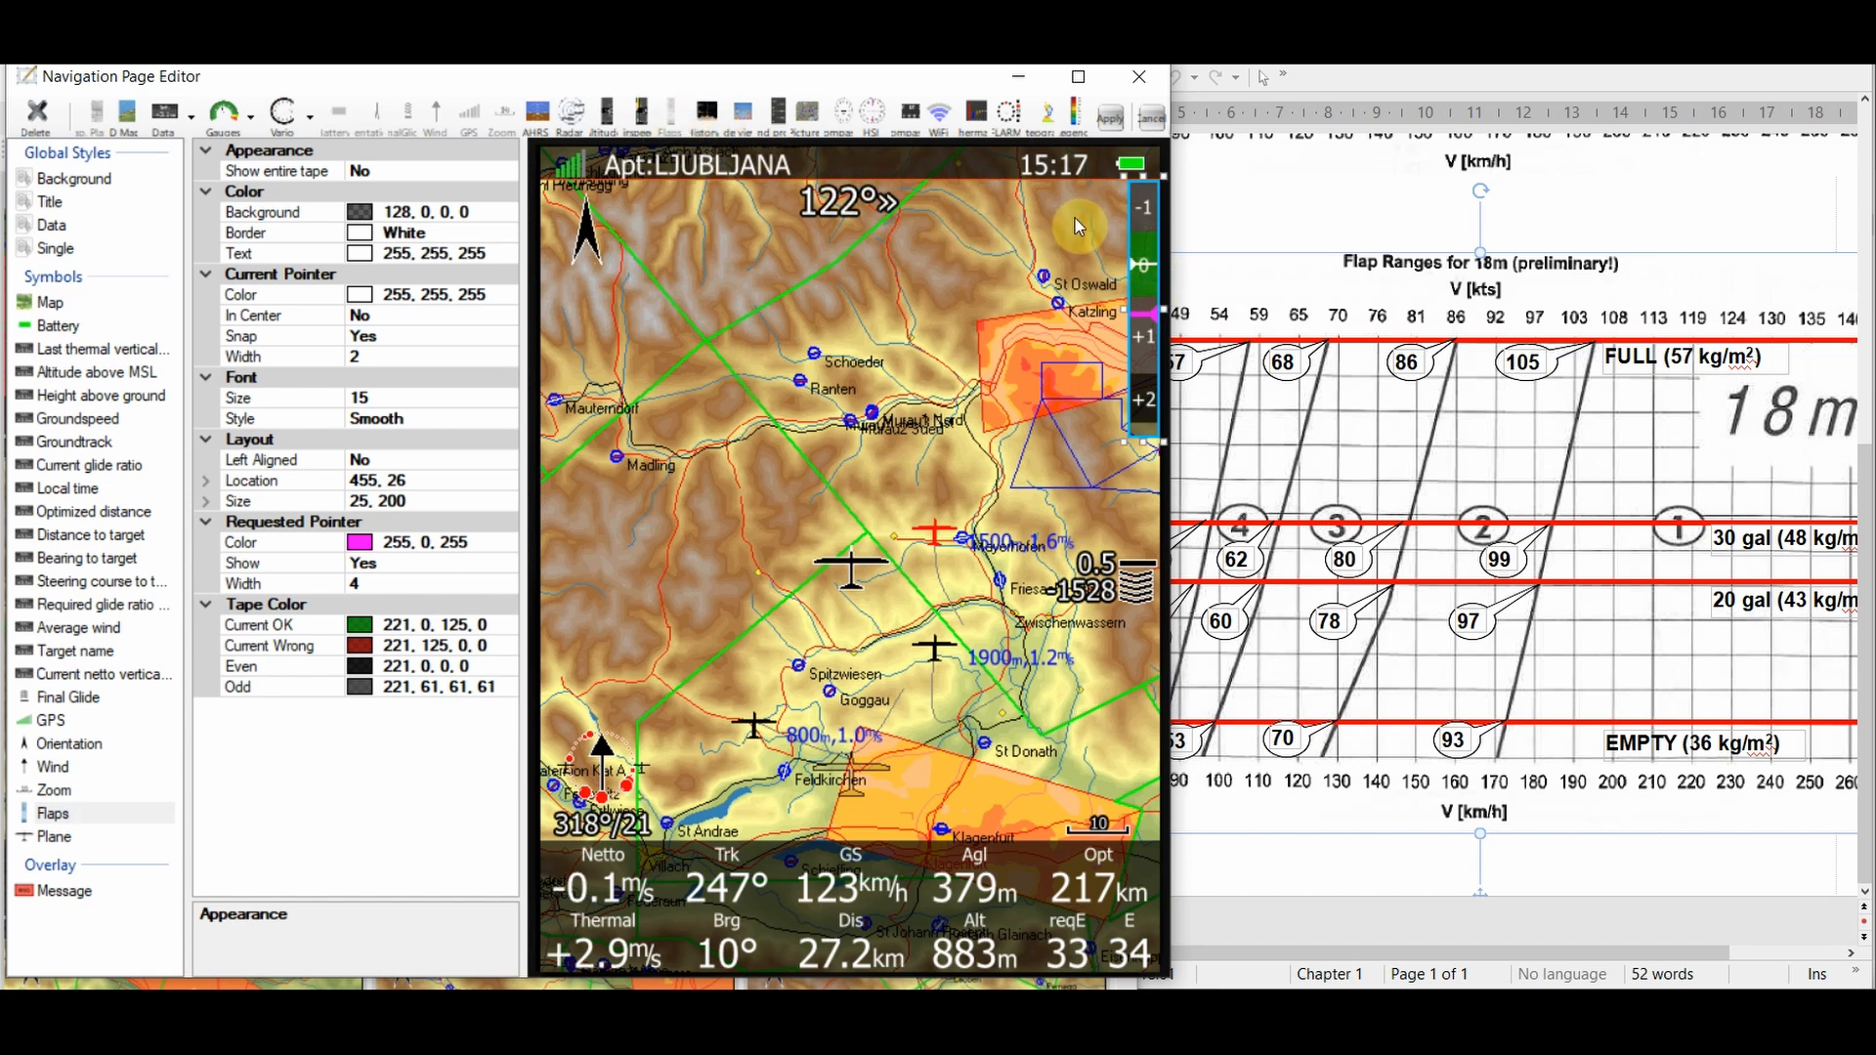
left_click(1105, 118)
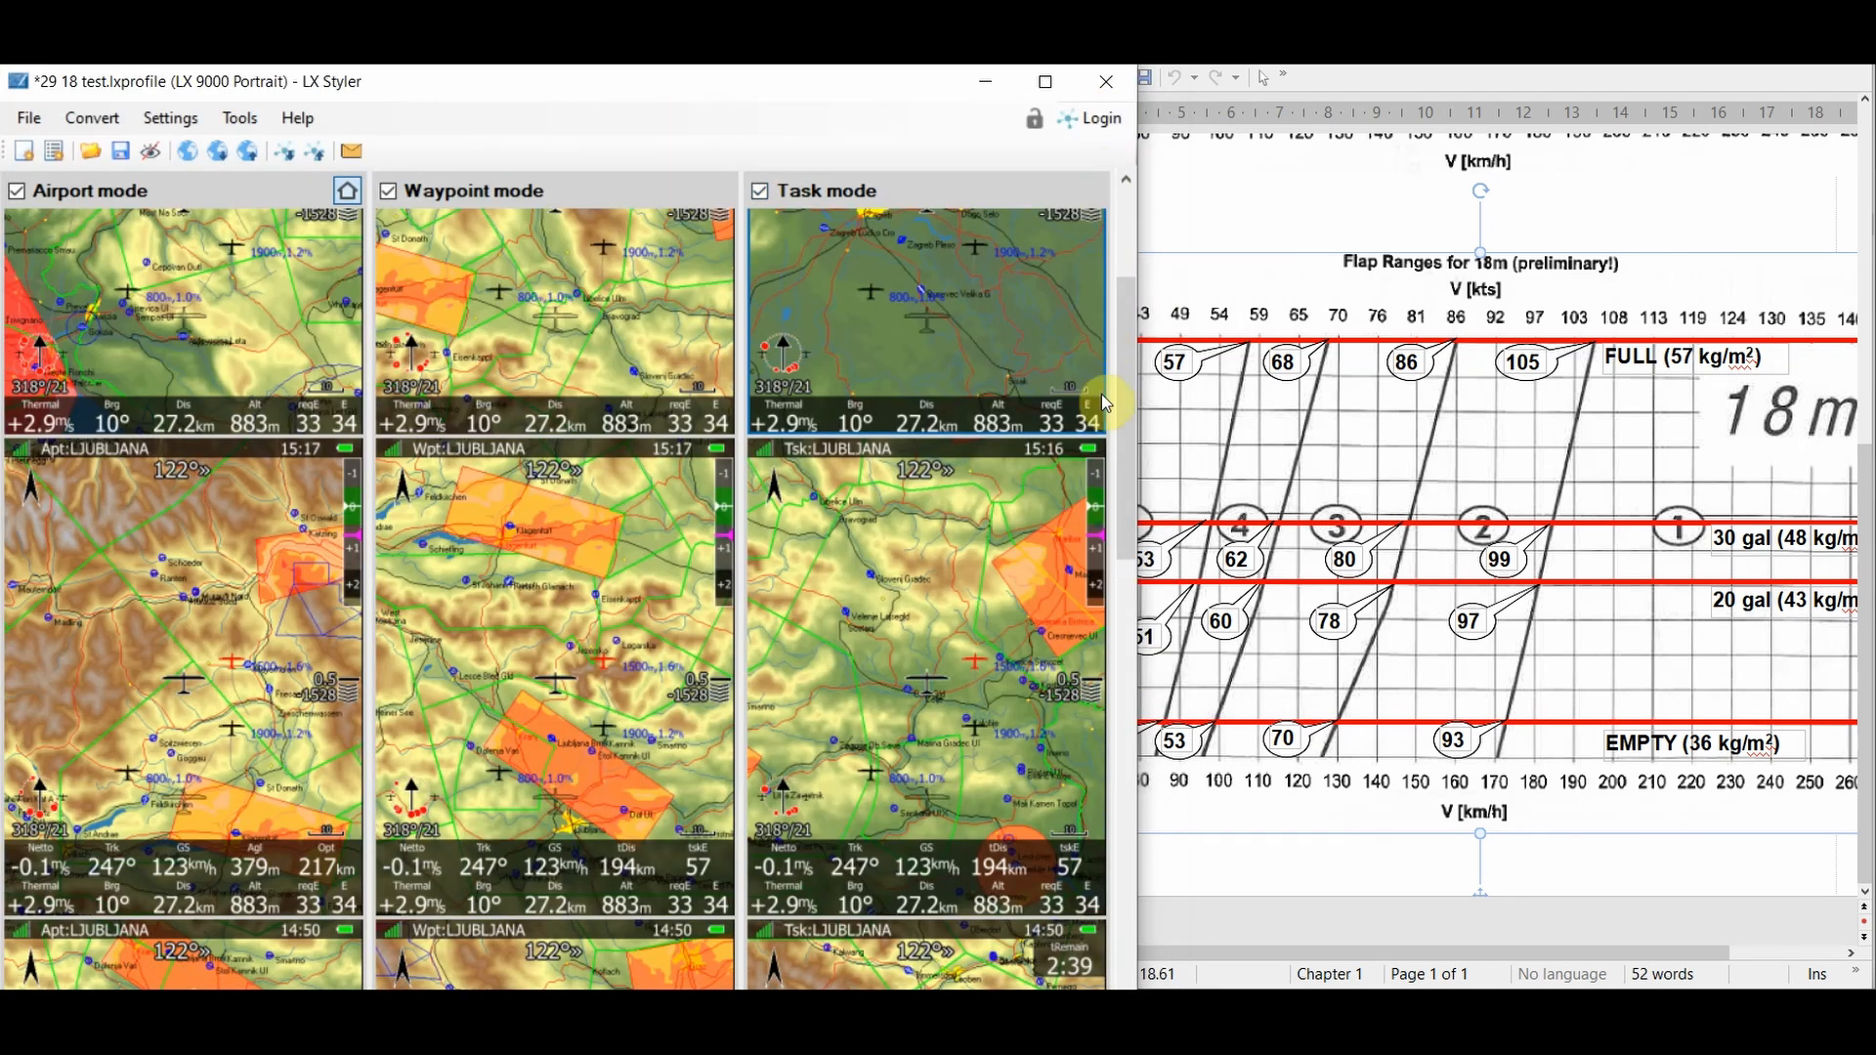
- Save the profile under the new name "29 18 test flaps.lxprofile" in the sdcard folder
scroll(860, 592, "up", 3)
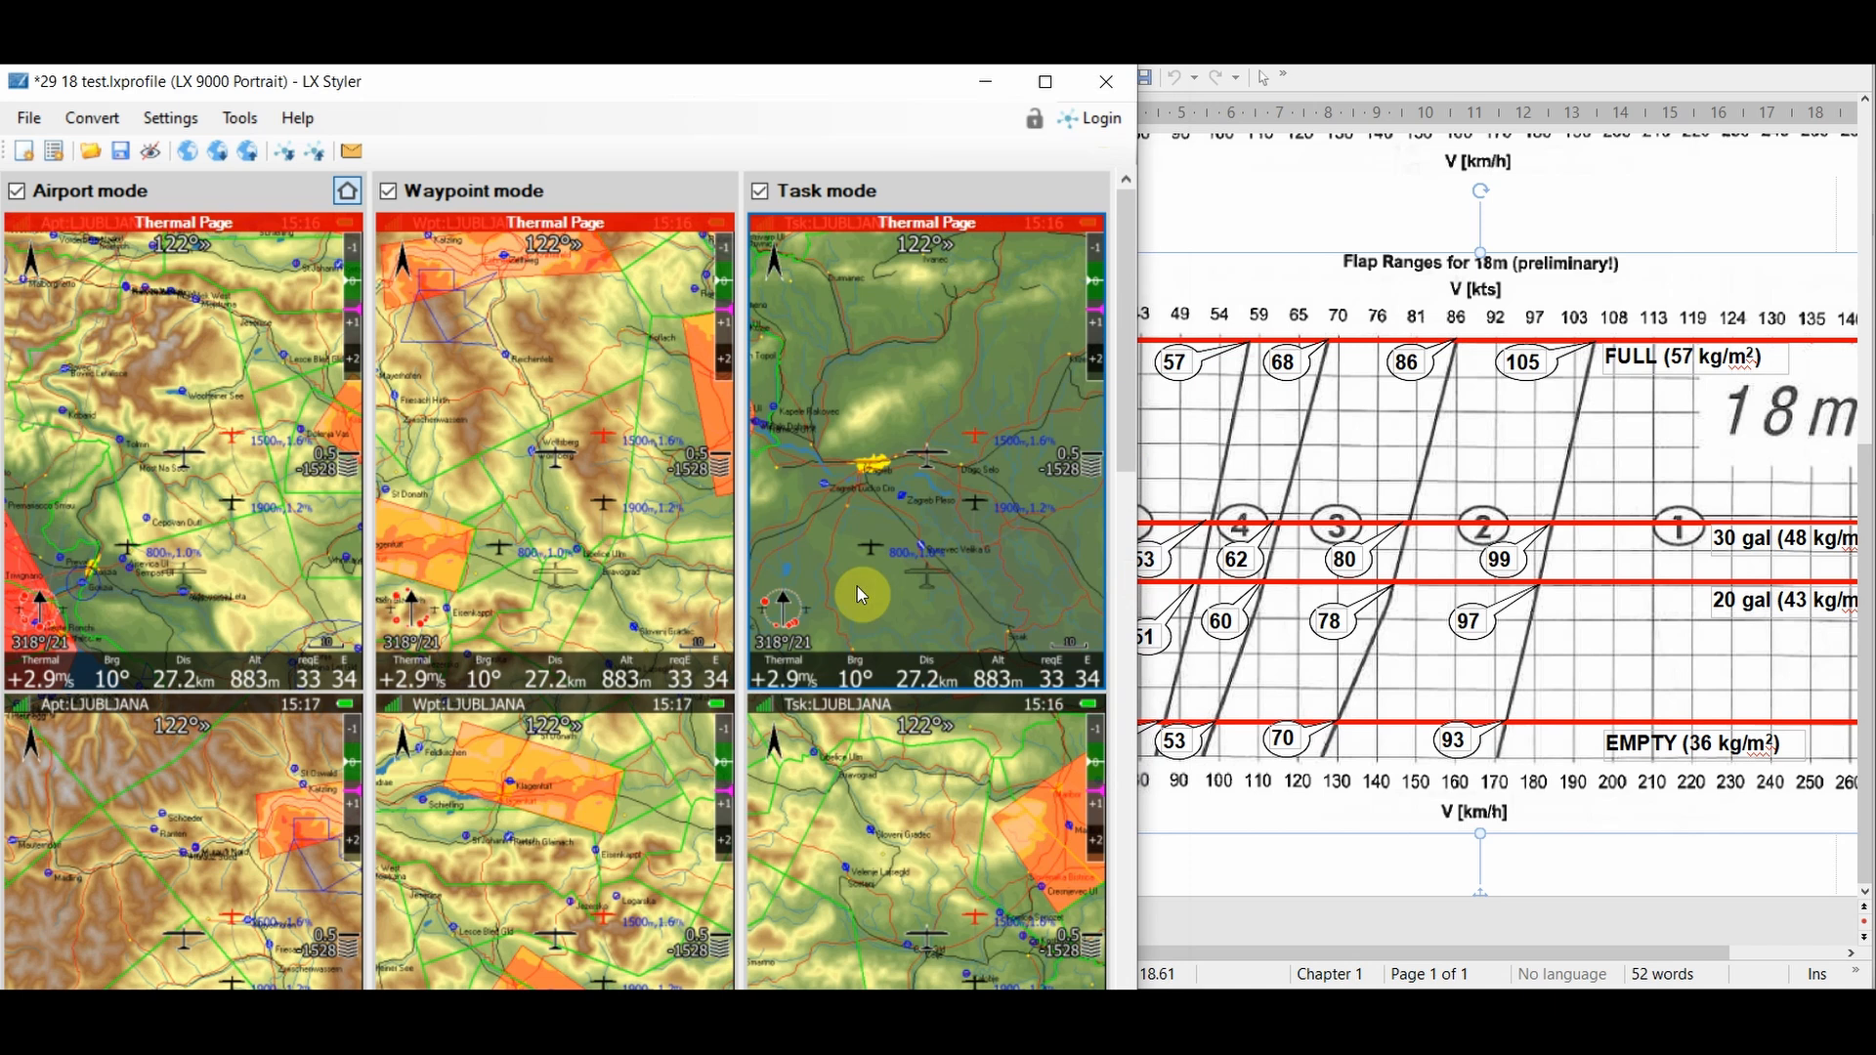
scroll(824, 489, "down", 3)
scroll(824, 488, "up", 3)
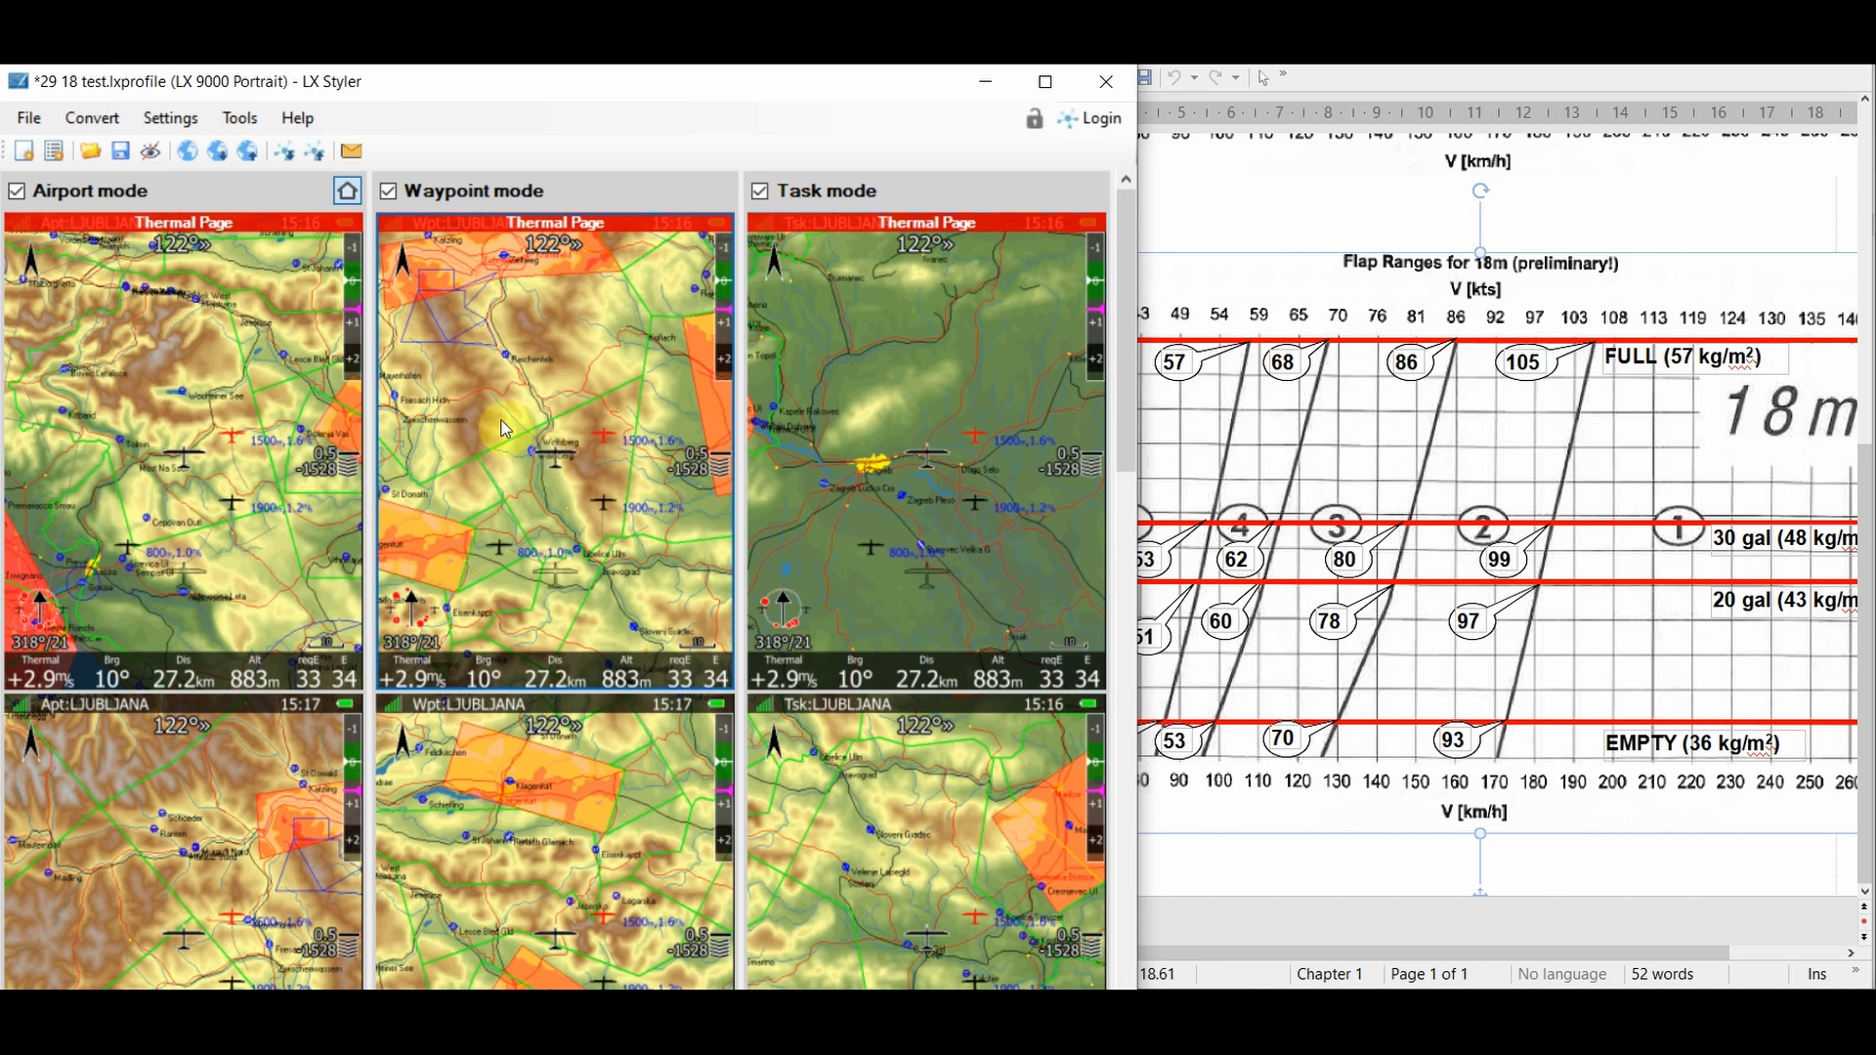
left_click(28, 117)
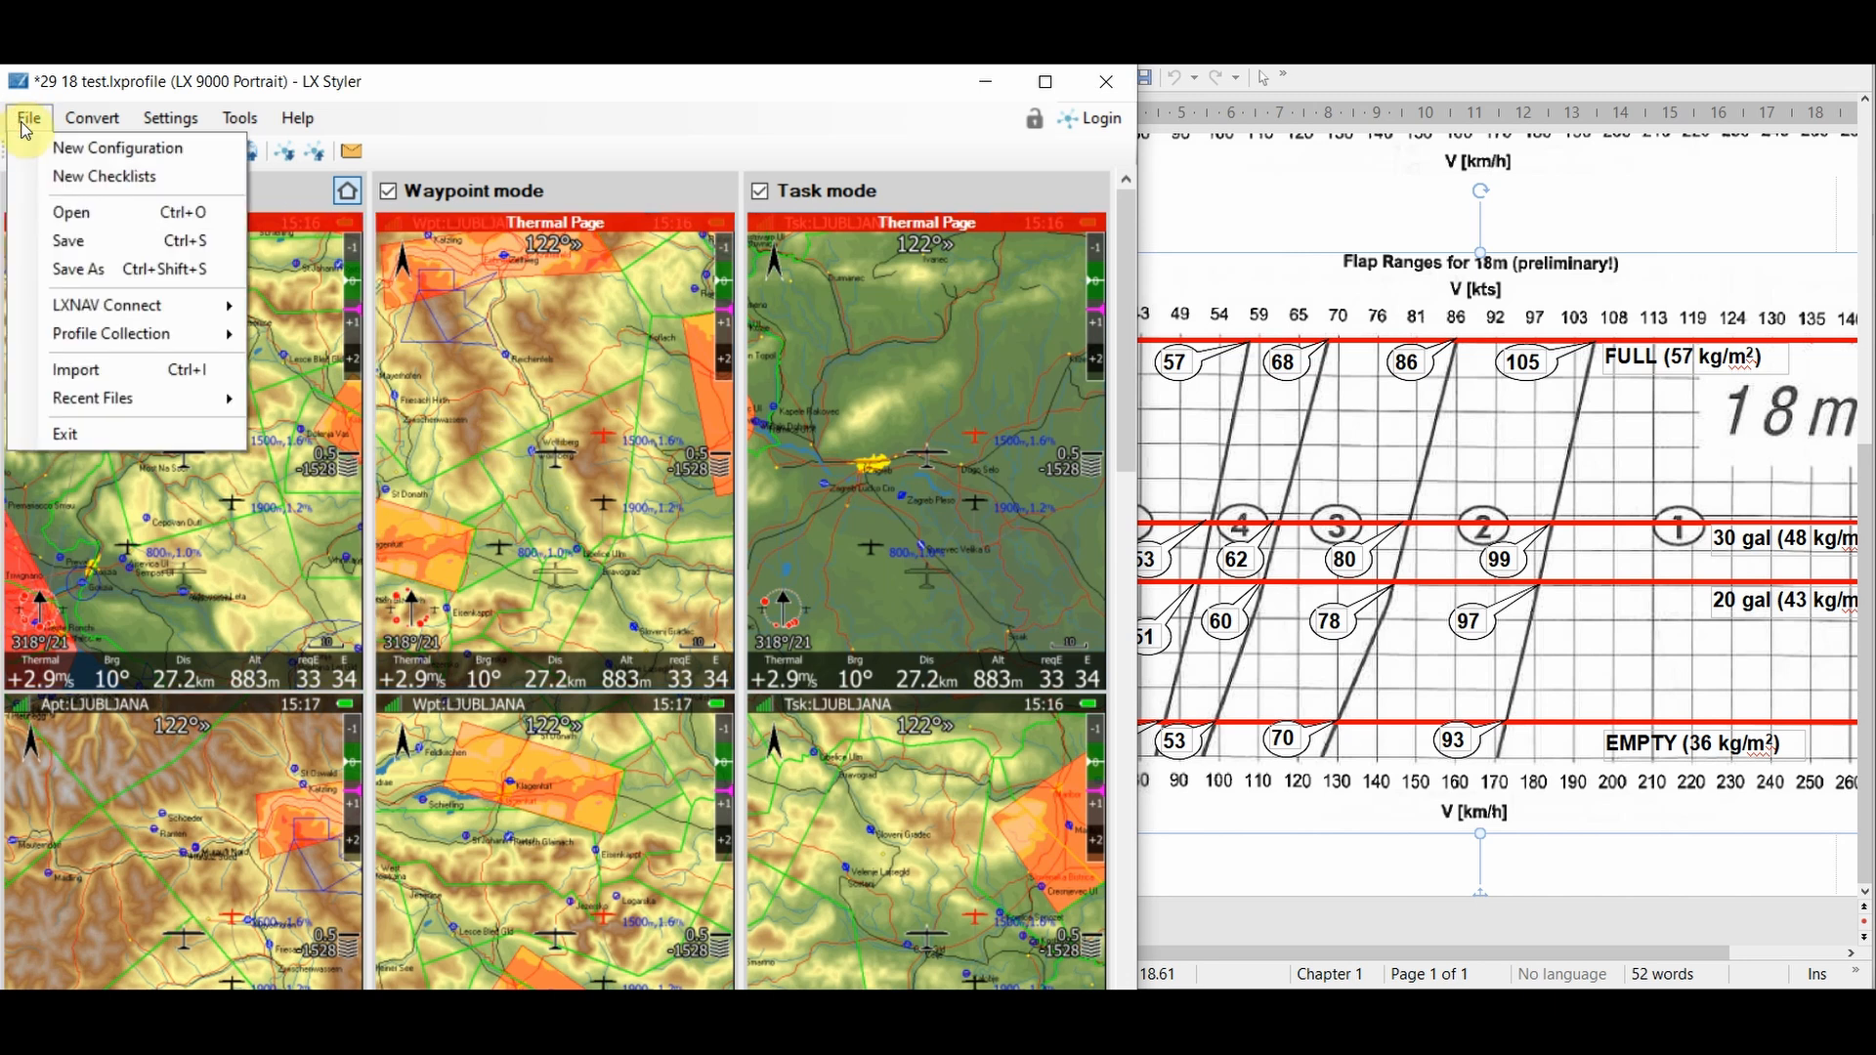
left_click(84, 270)
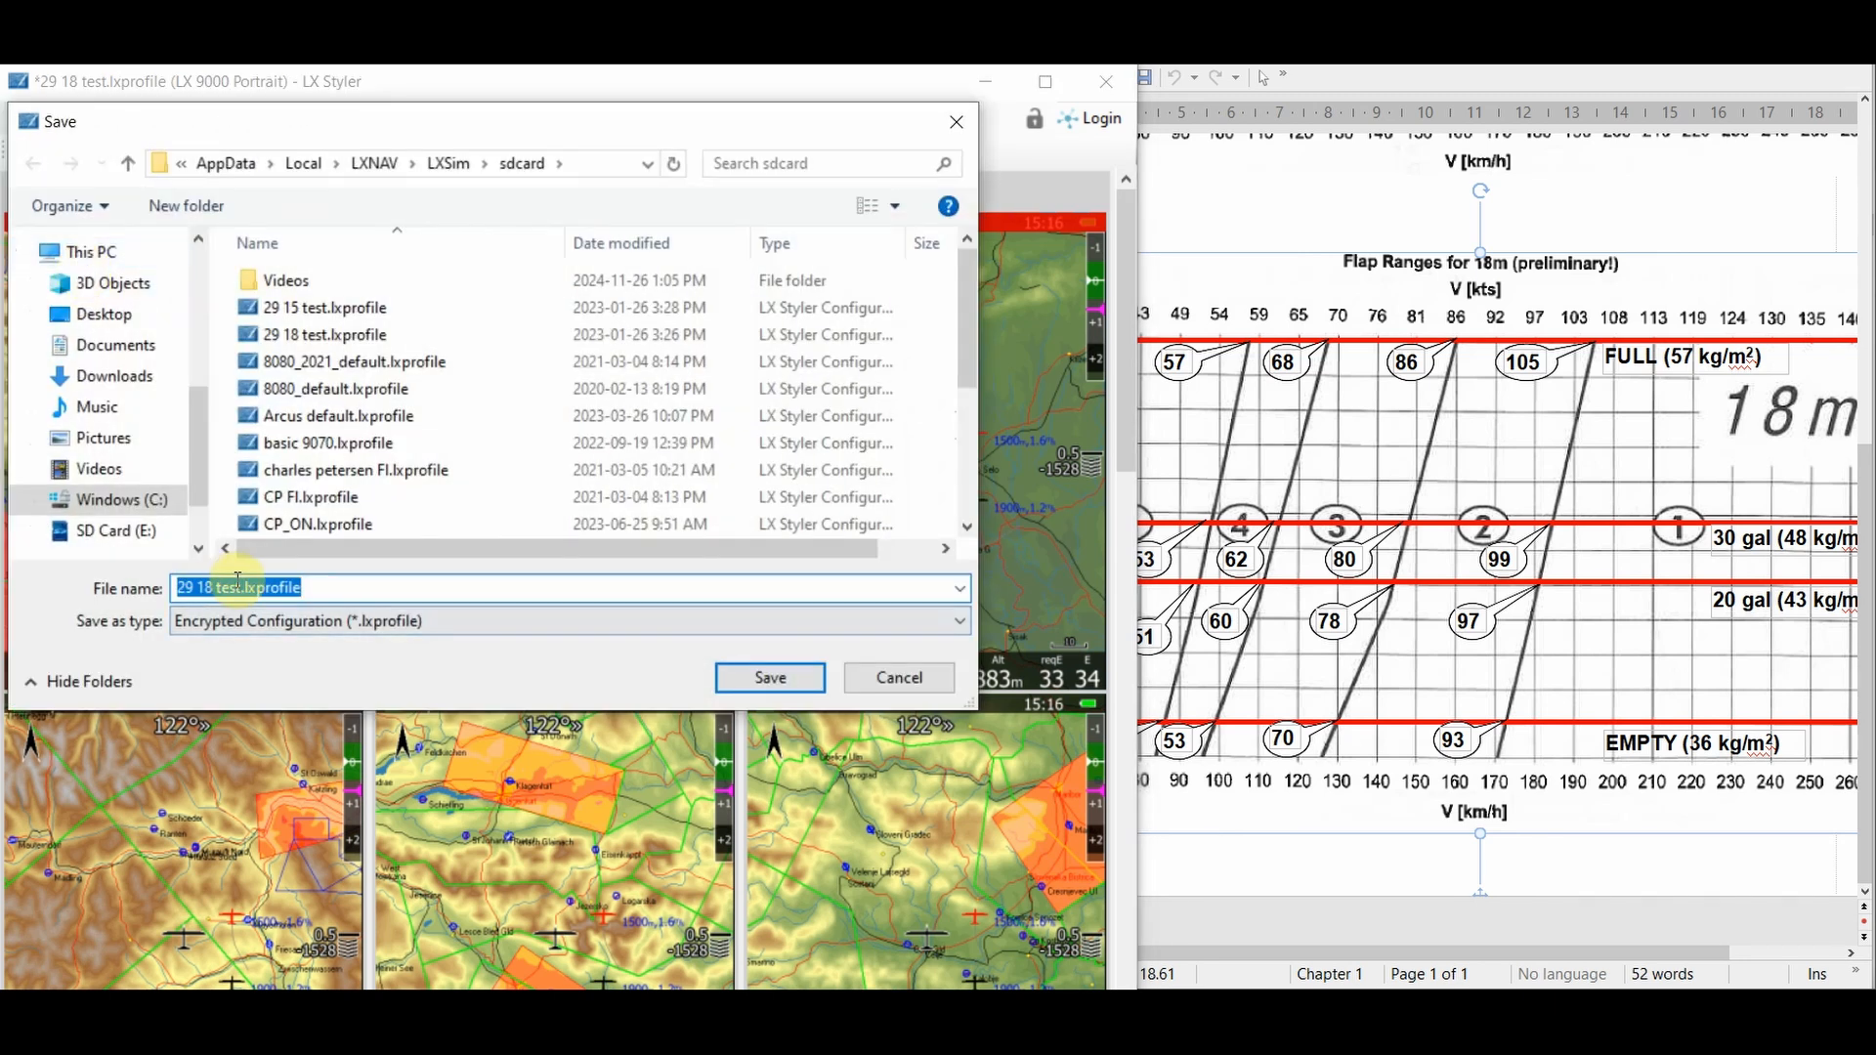
left_click(243, 589)
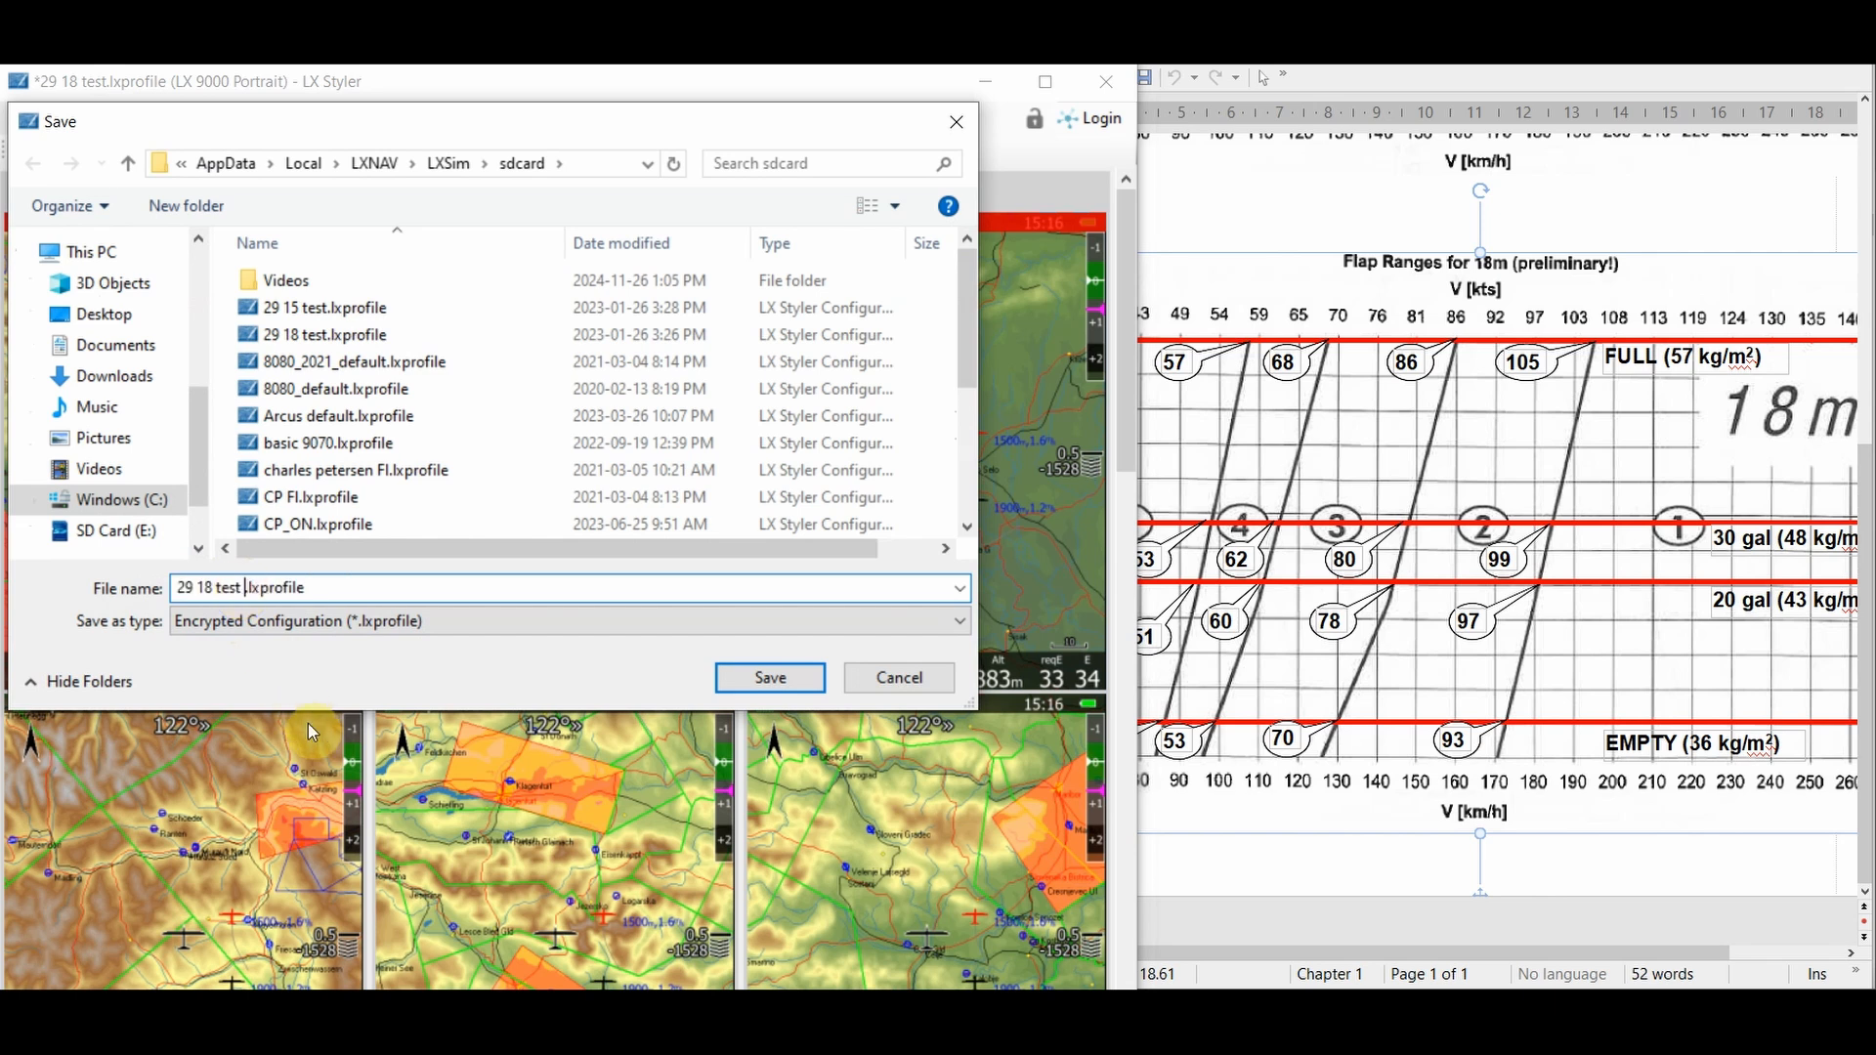
type("flaps")
left_click(758, 676)
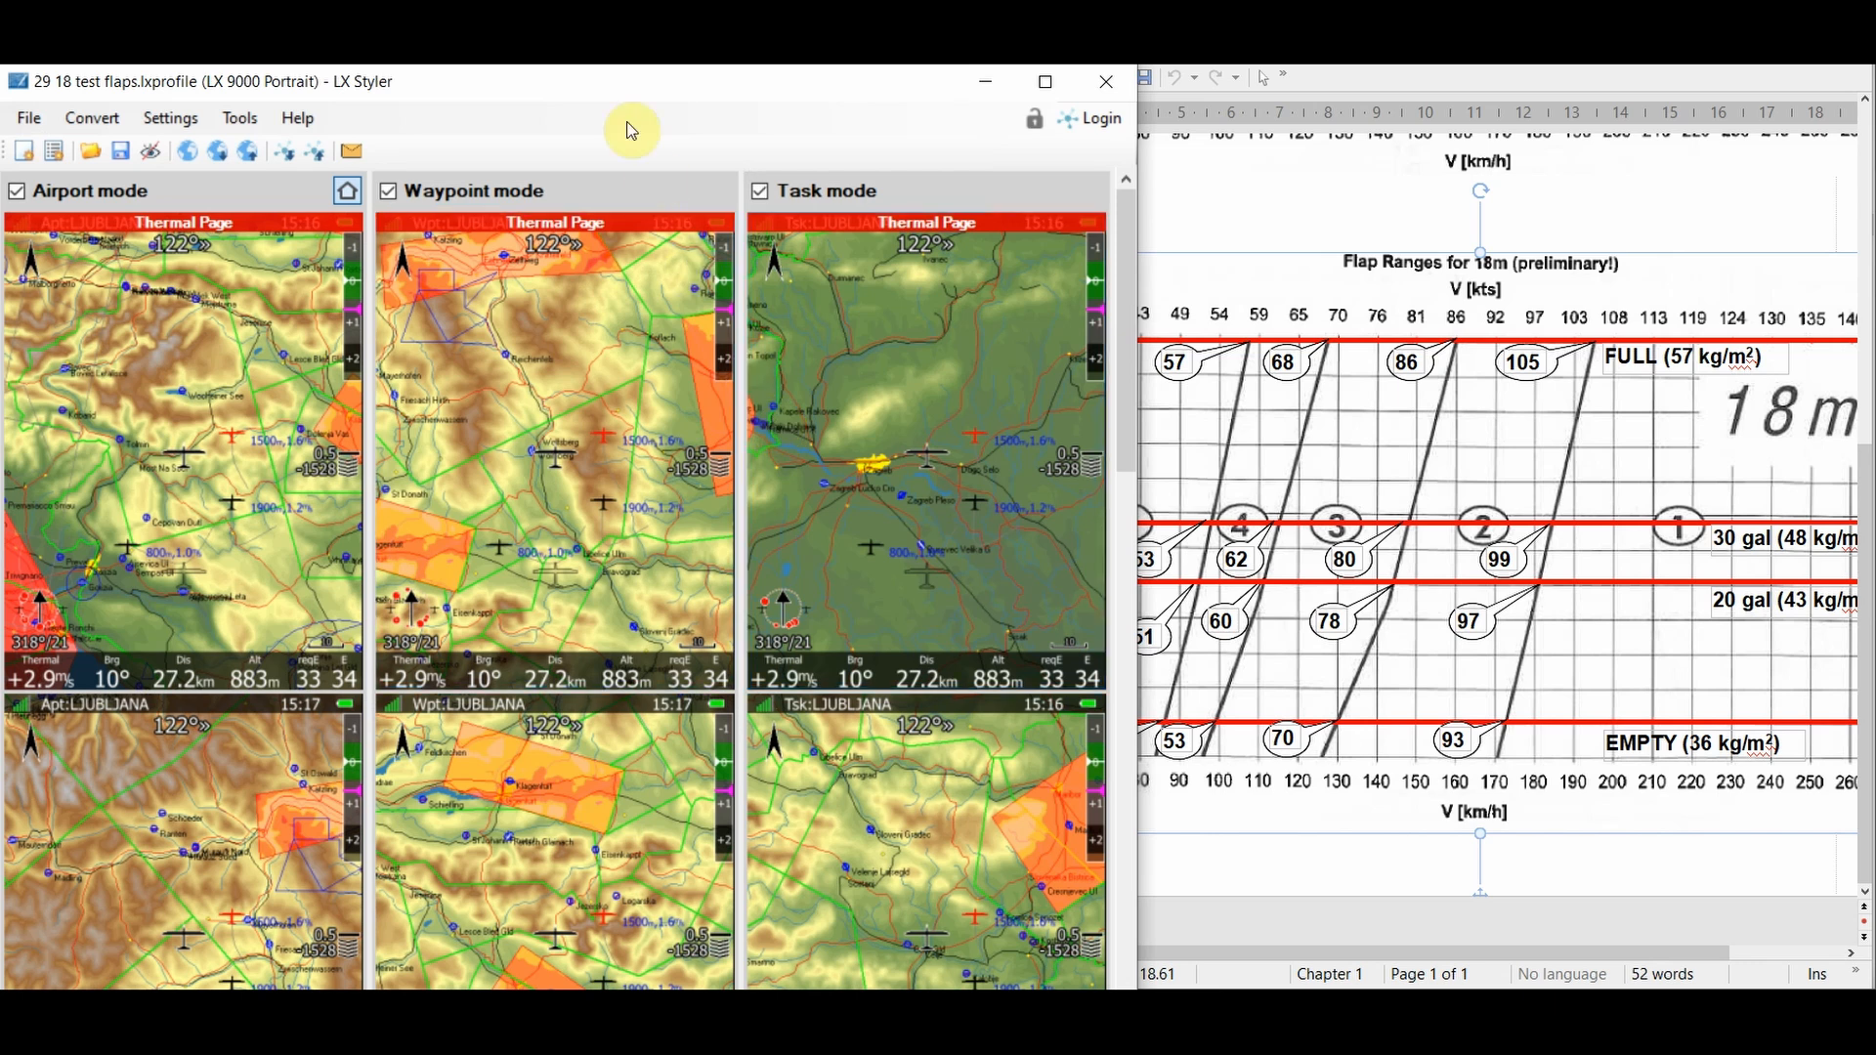
- Switch to the LX 9000 simulator and open its Polar and Glider setup
left_click(628, 328)
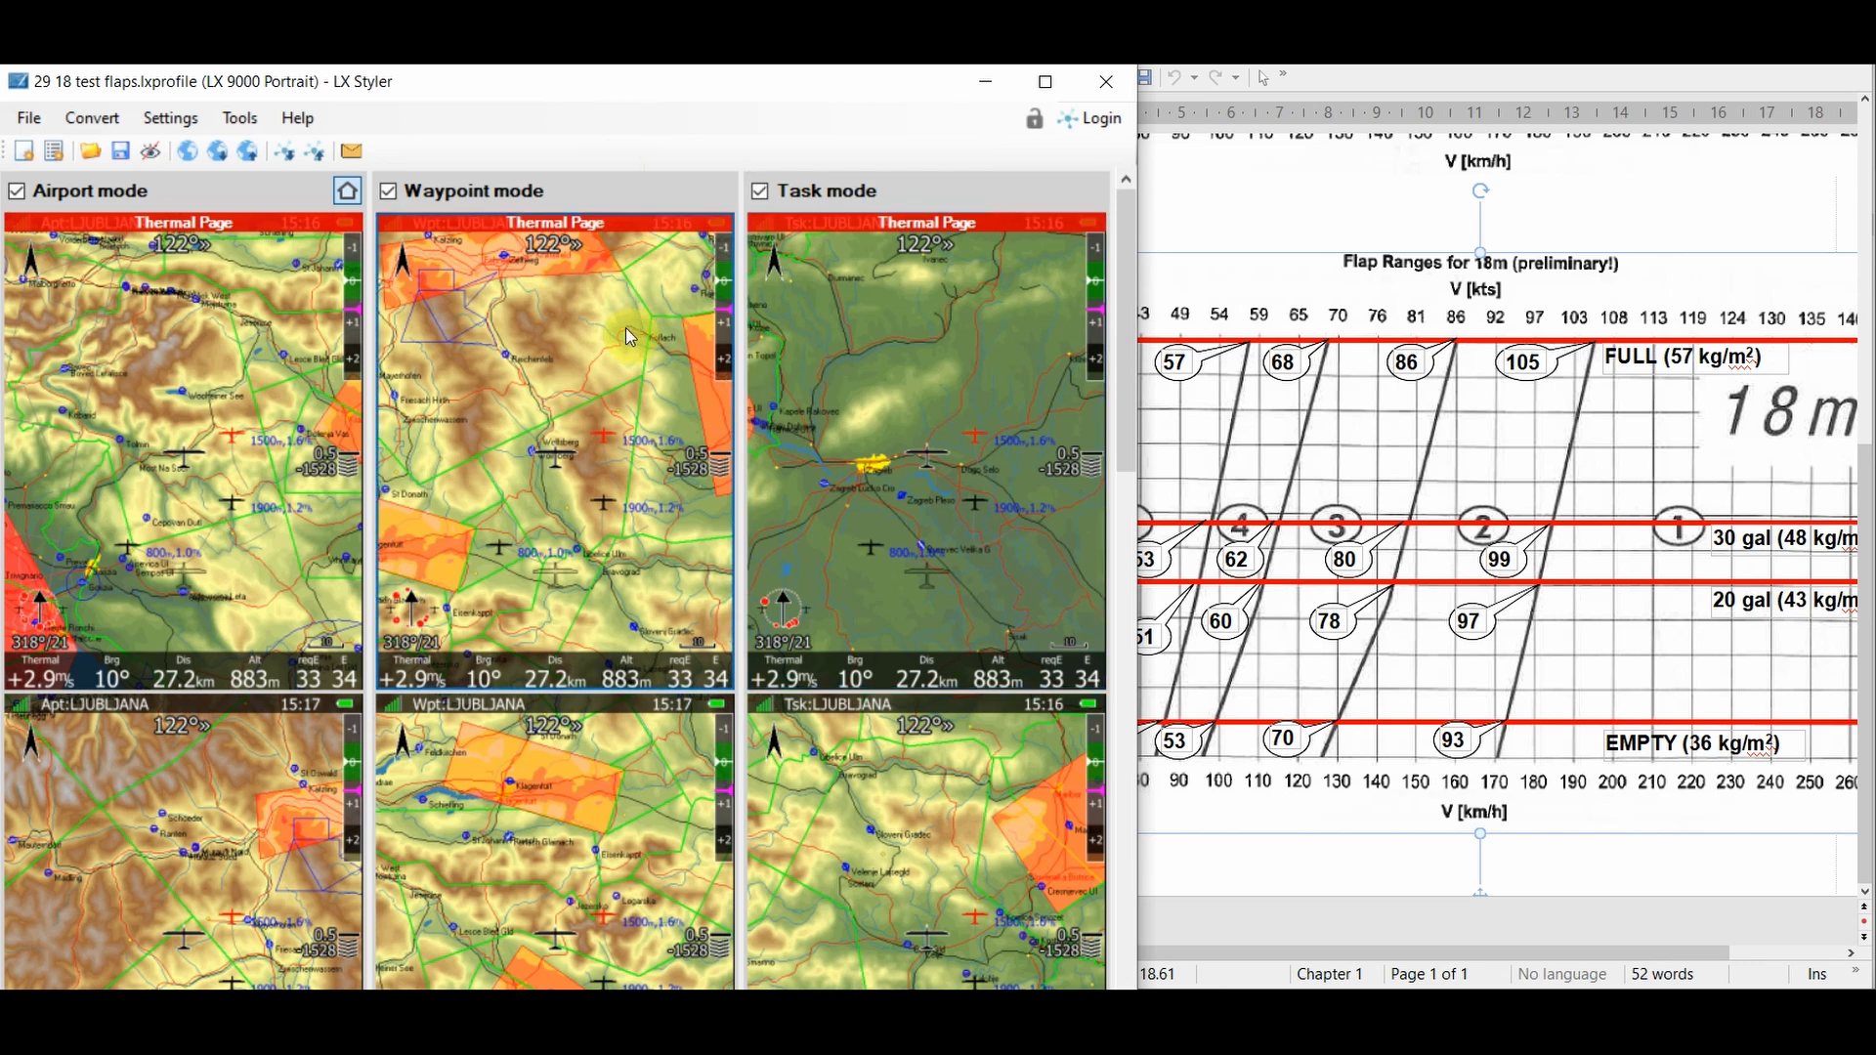
key("alt+Tab")
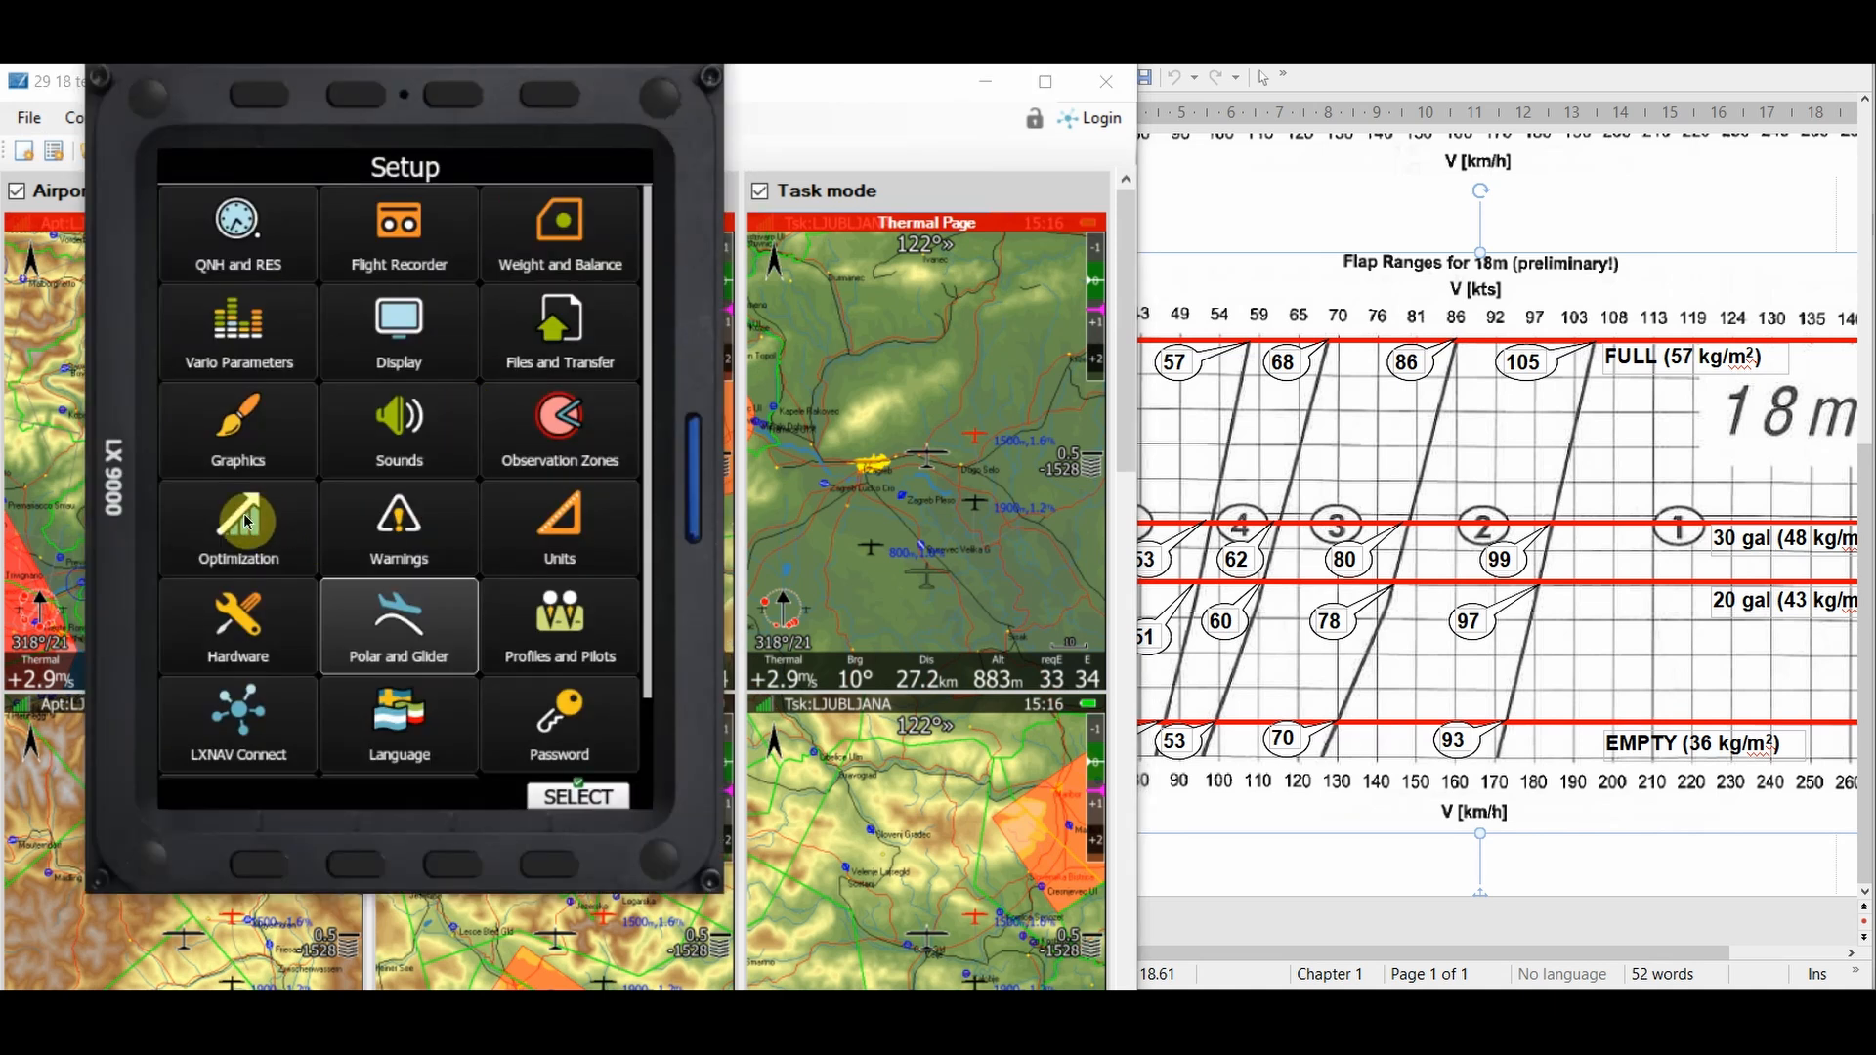
left_click(382, 637)
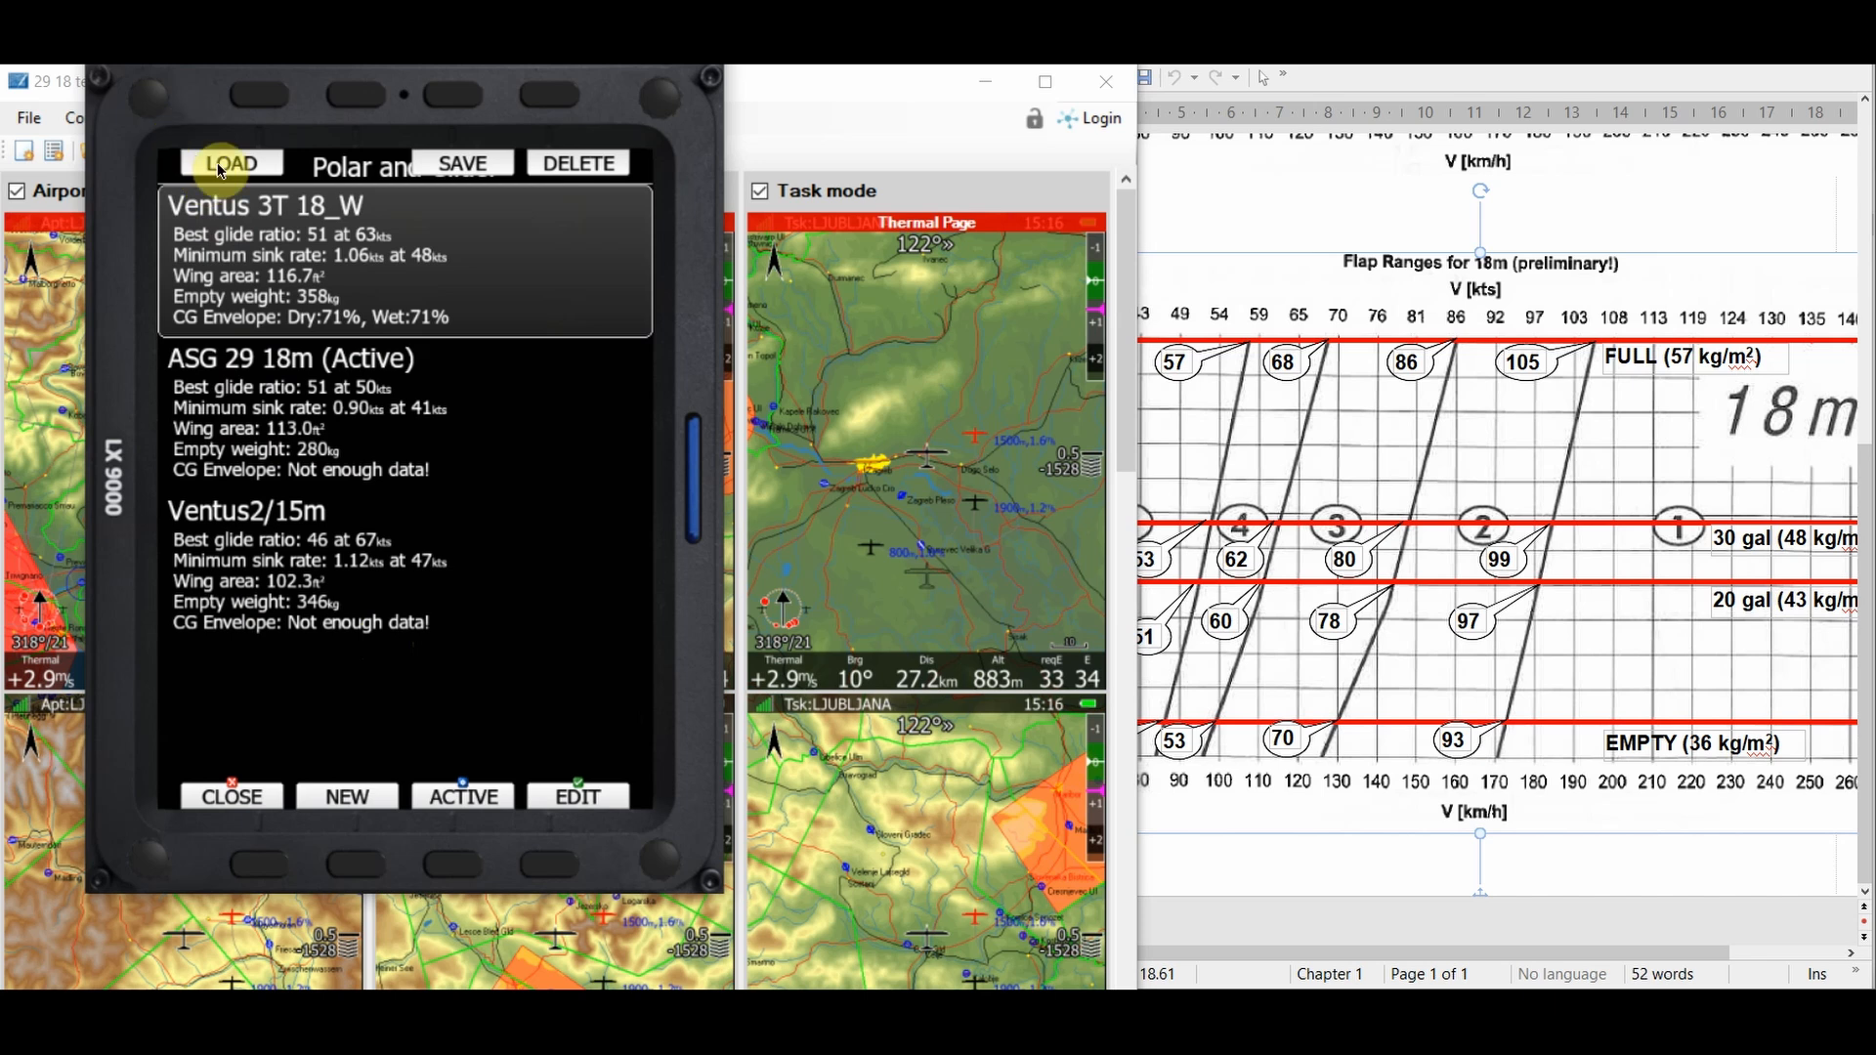
- Try to load a polar file as an additional glider without overwriting the selected Ventus 3T 18_W
left_click(255, 99)
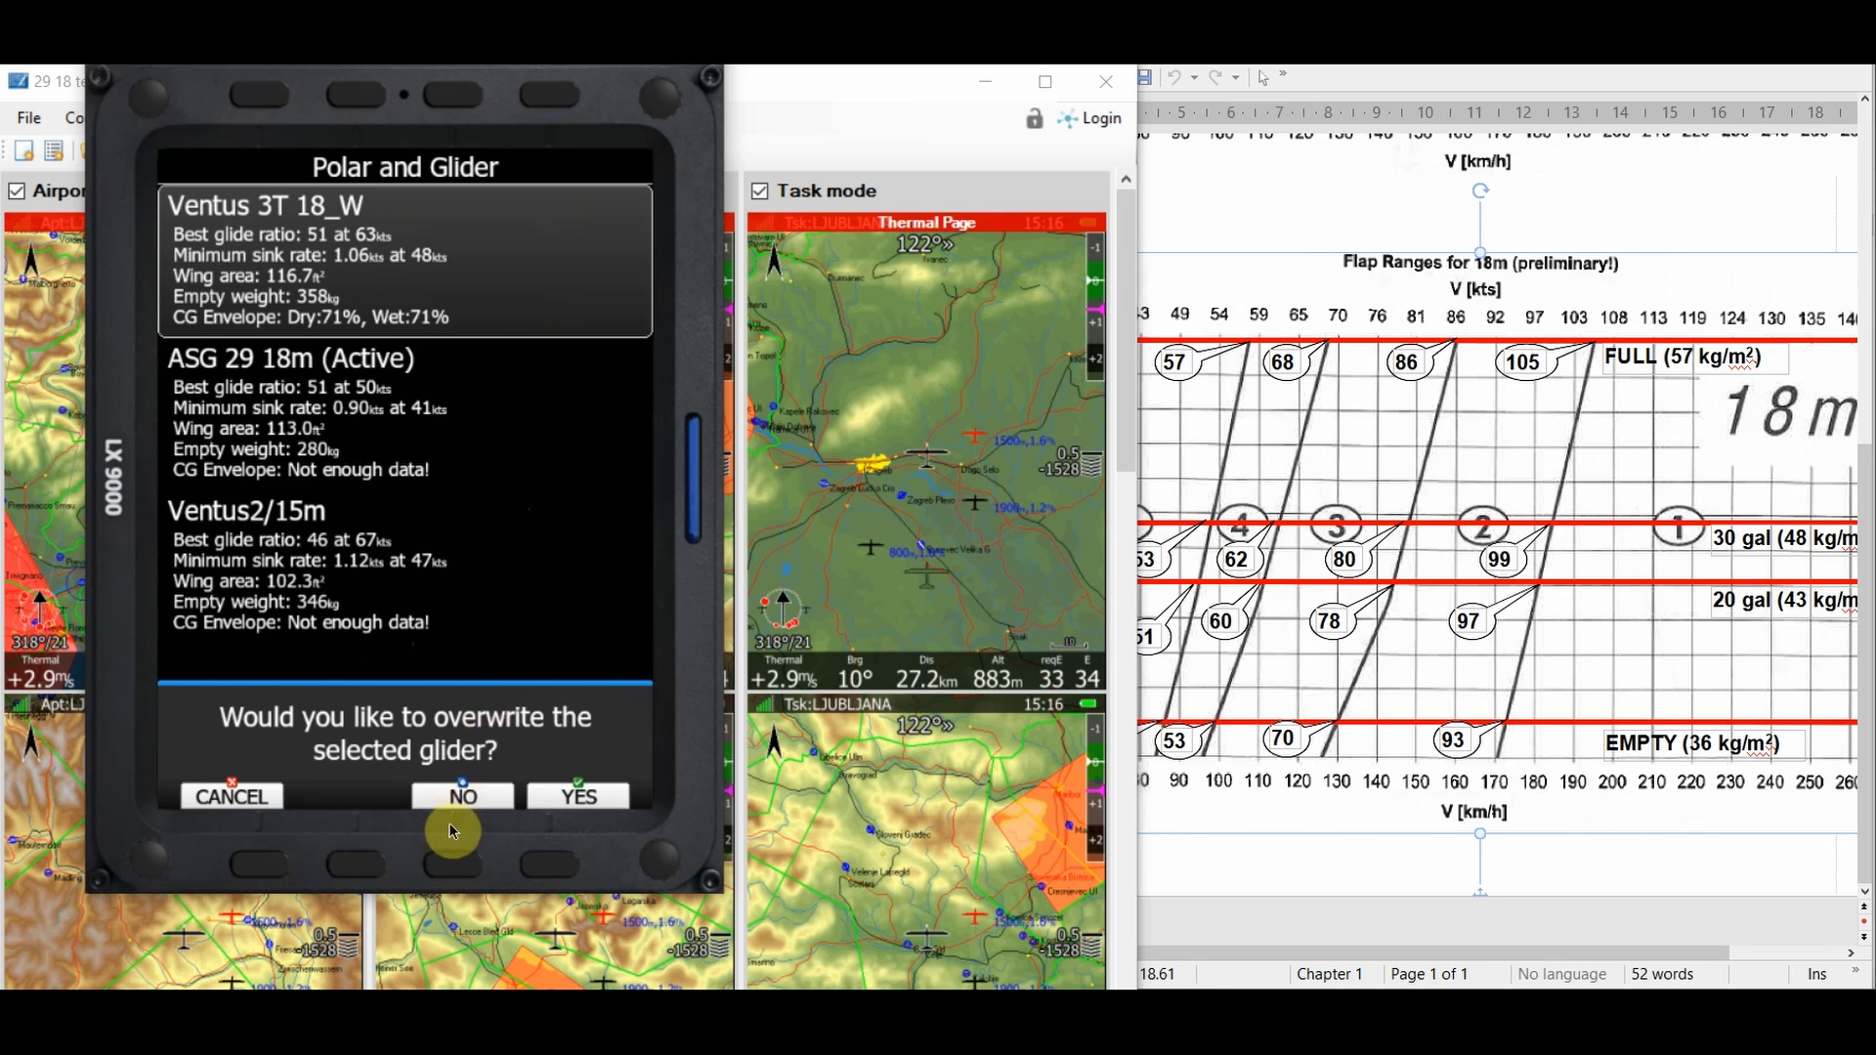
left_click(445, 862)
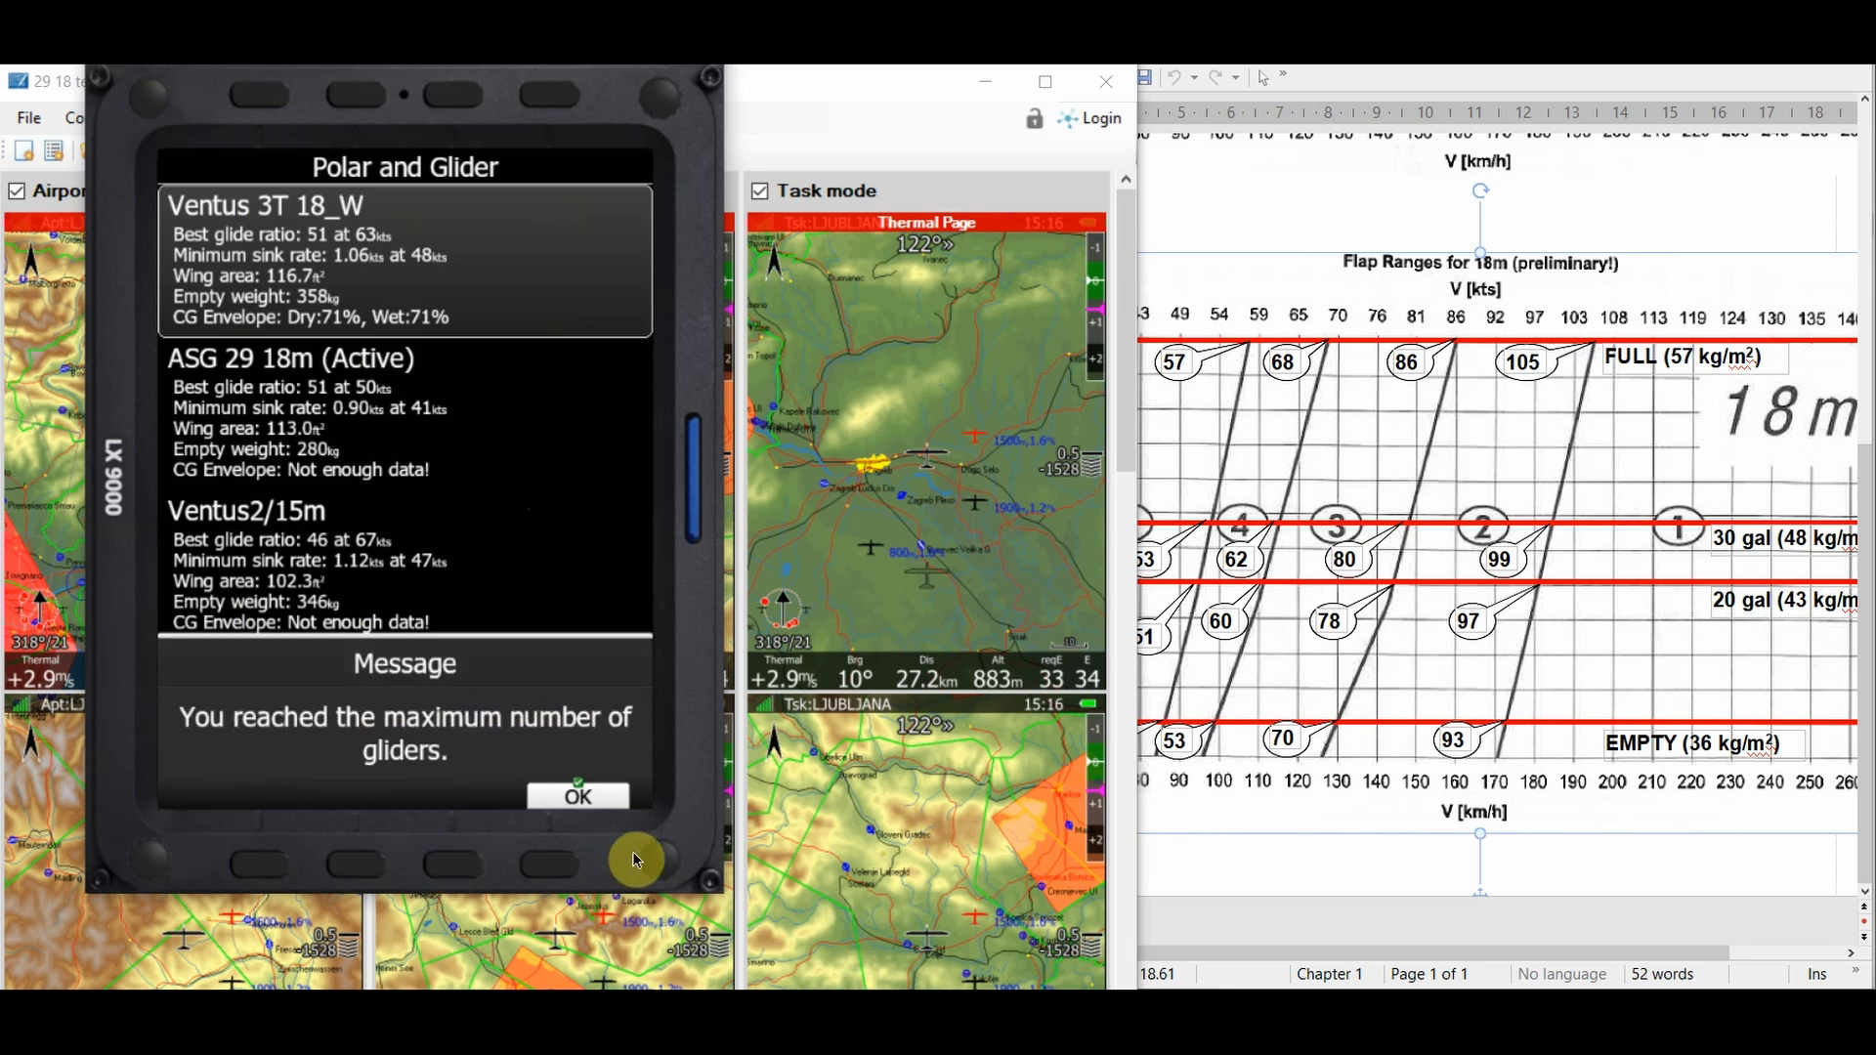
left_click(553, 866)
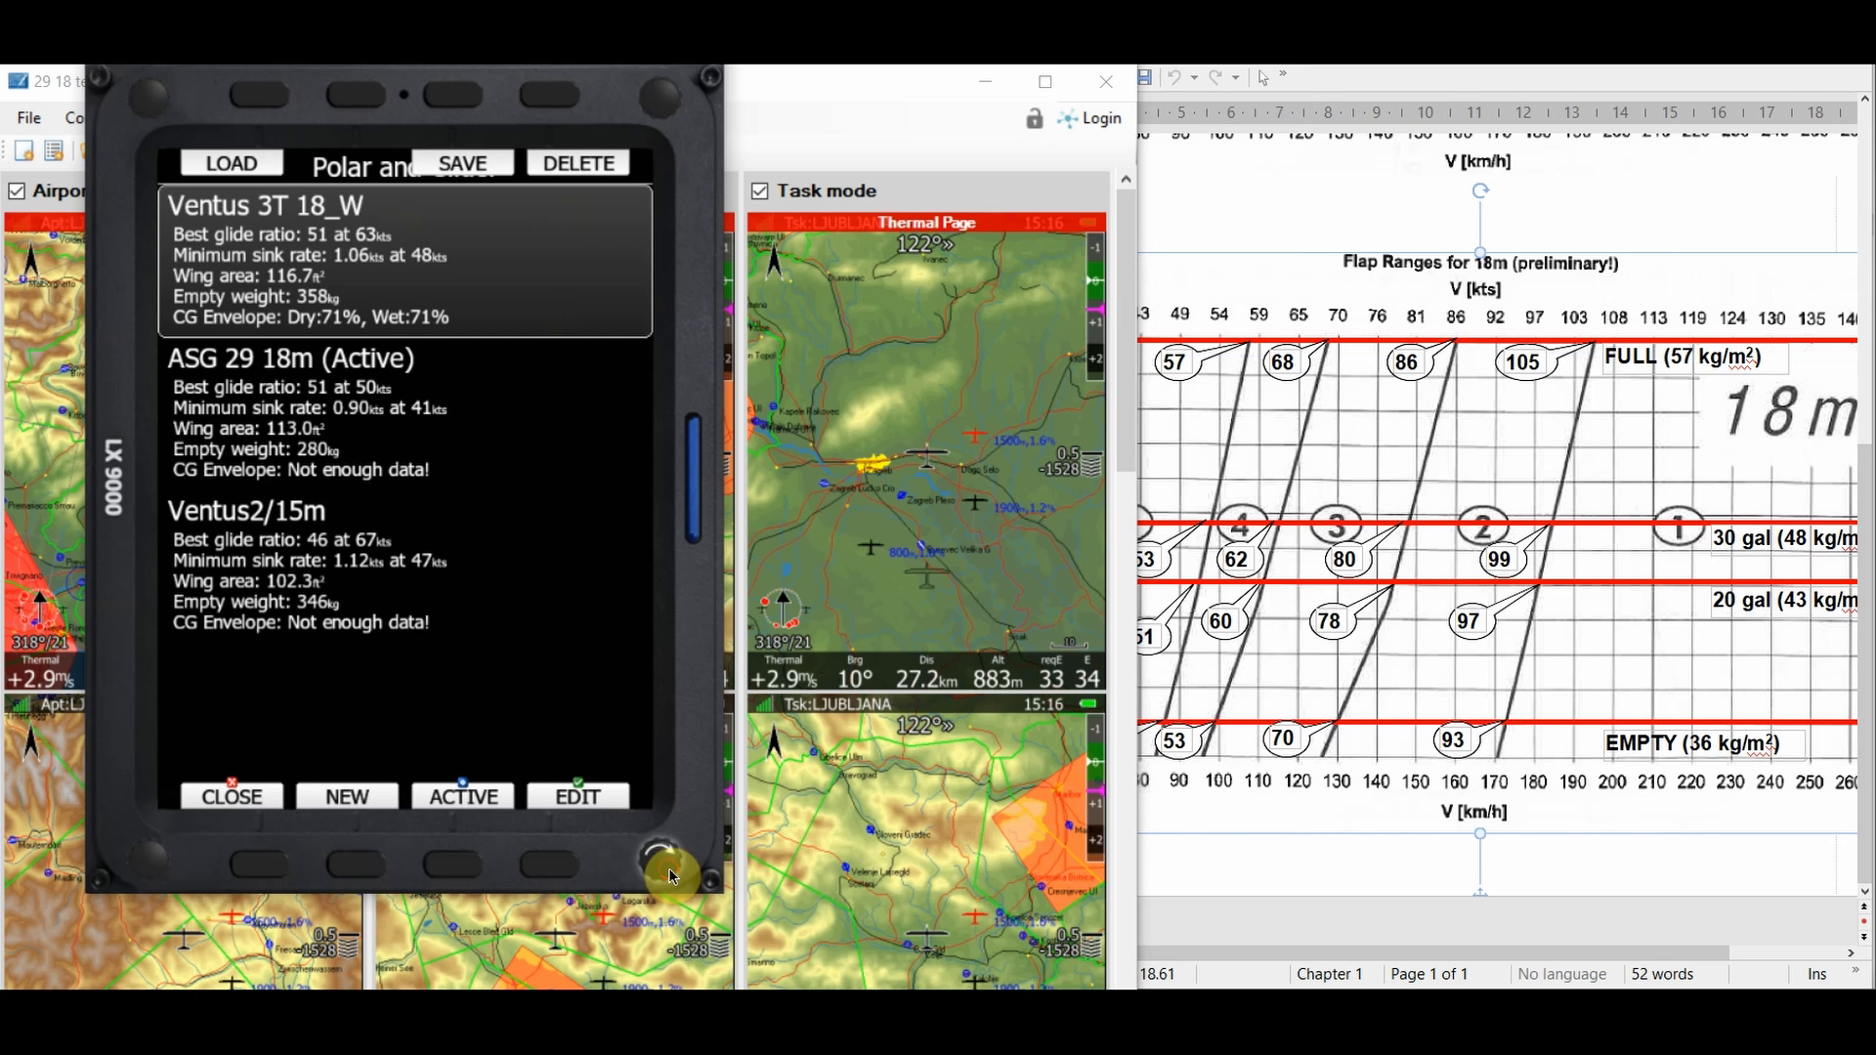
- Load ASG2918m_flaps.lxg from the SD card, overwriting the ASG 29 18m glider, and return to the setup overview
scroll(669, 868, "down", 1)
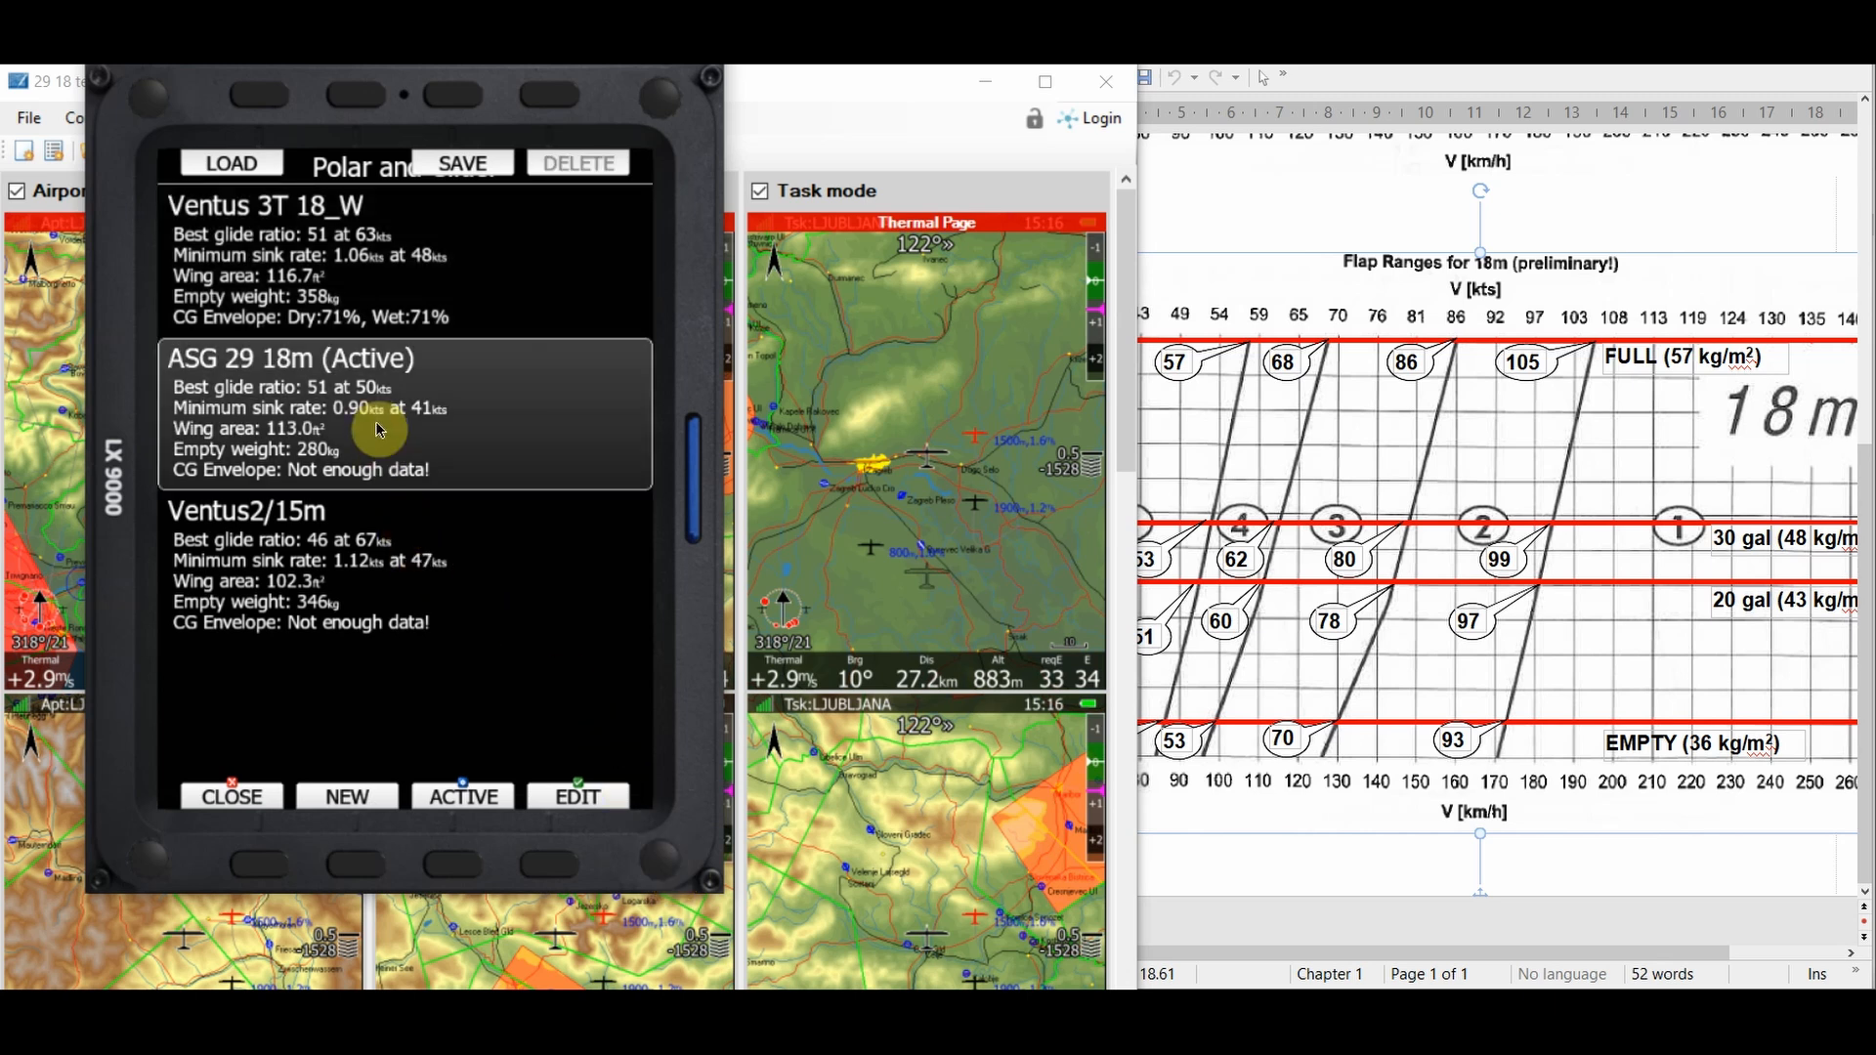
left_click(248, 92)
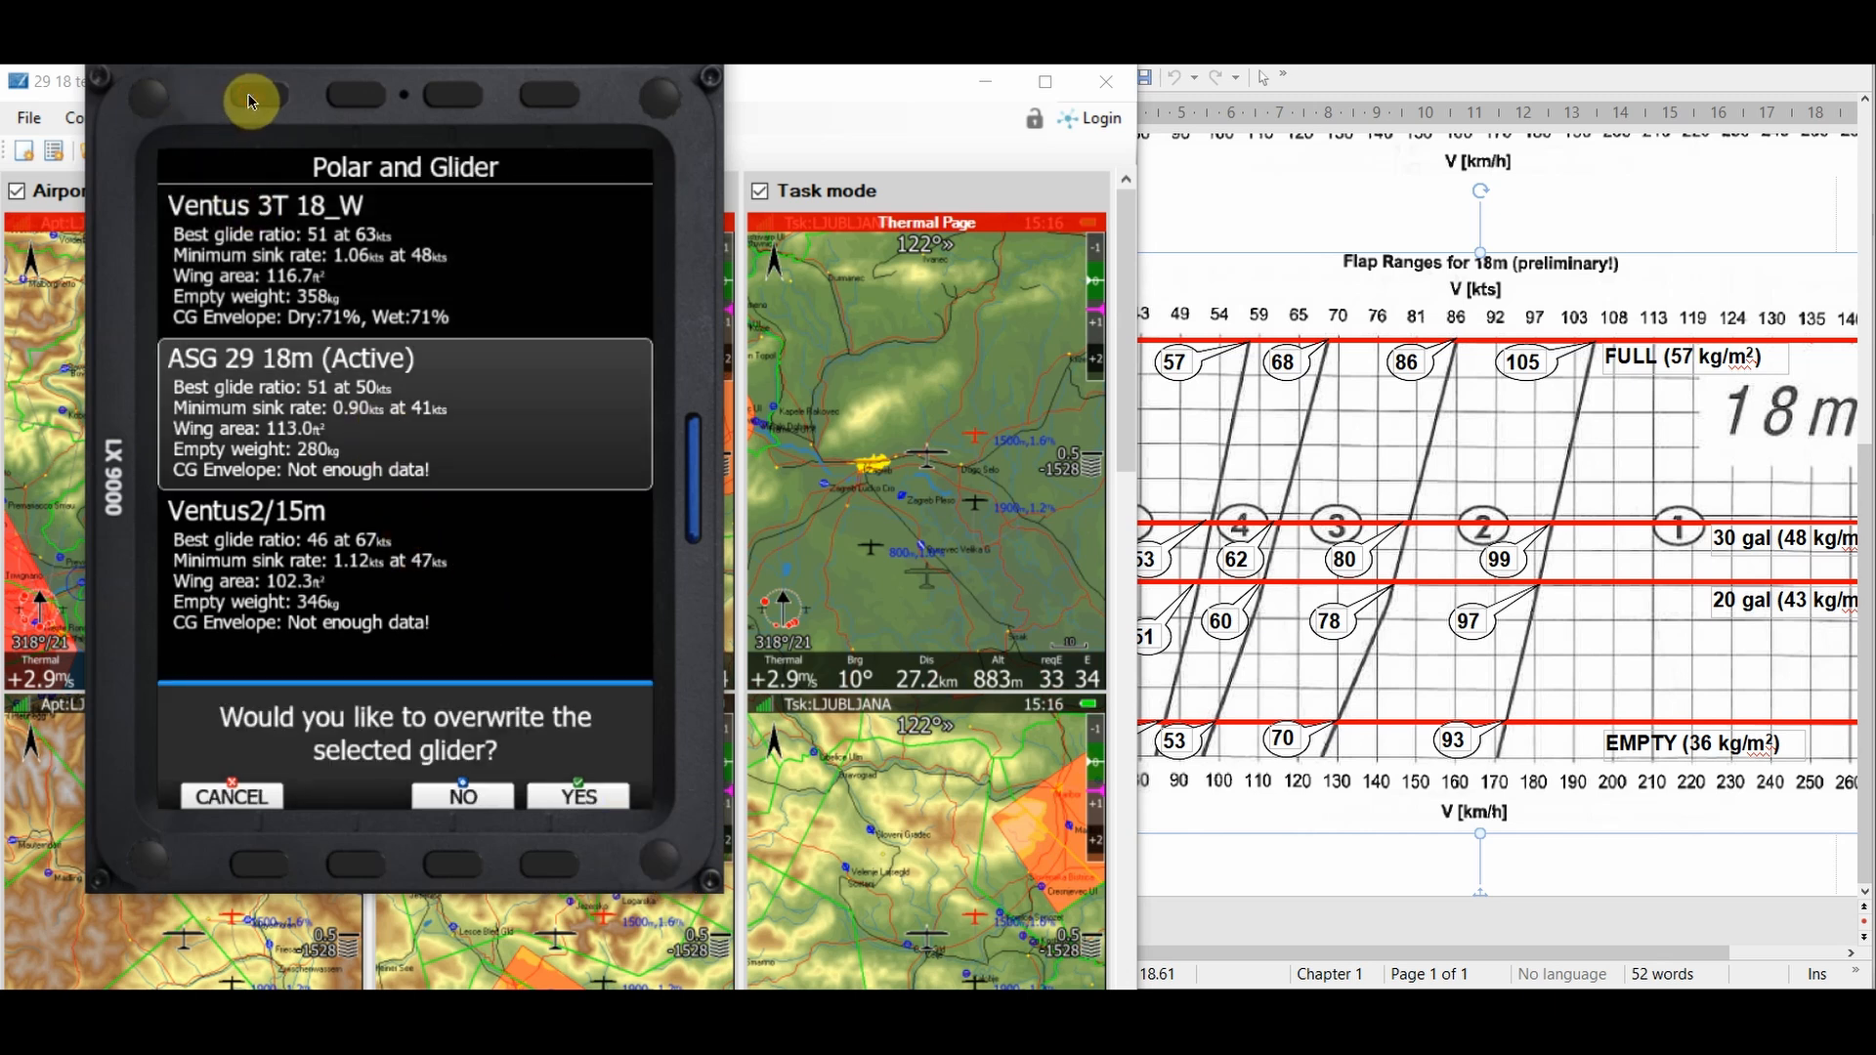
left_click(550, 865)
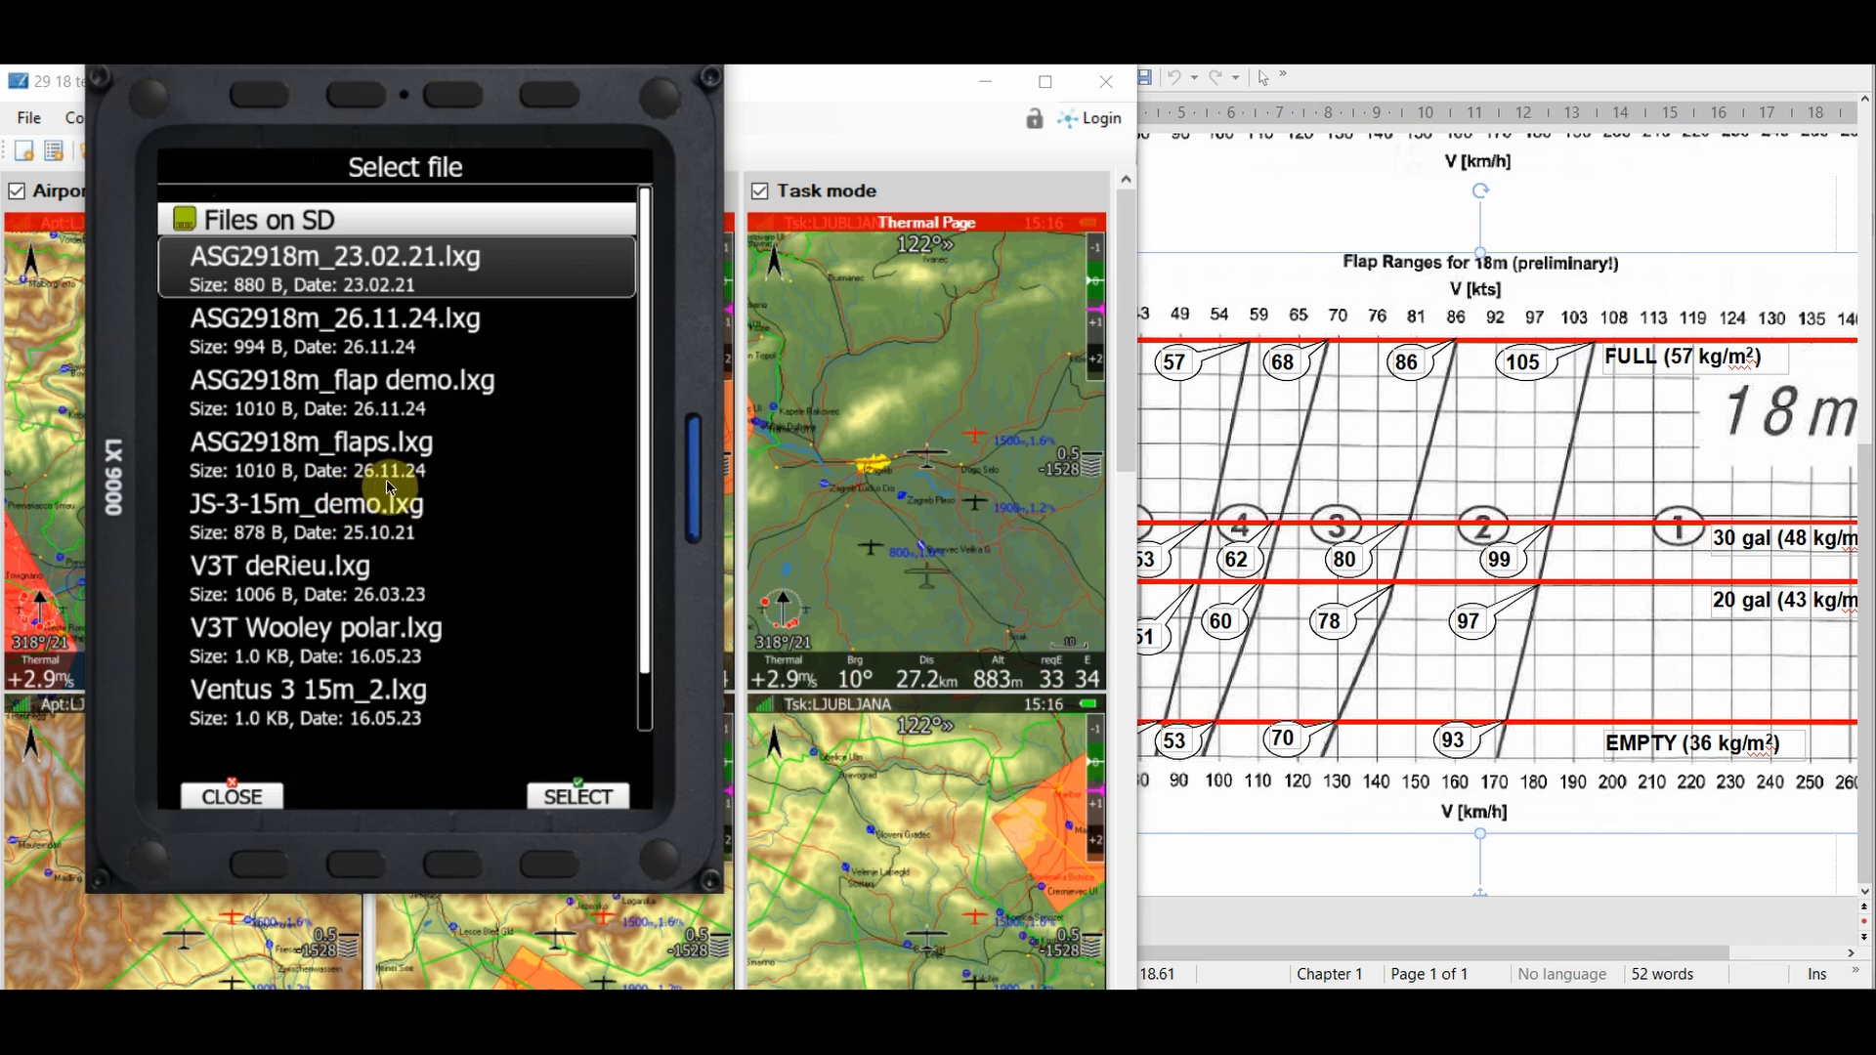
left_click(295, 451)
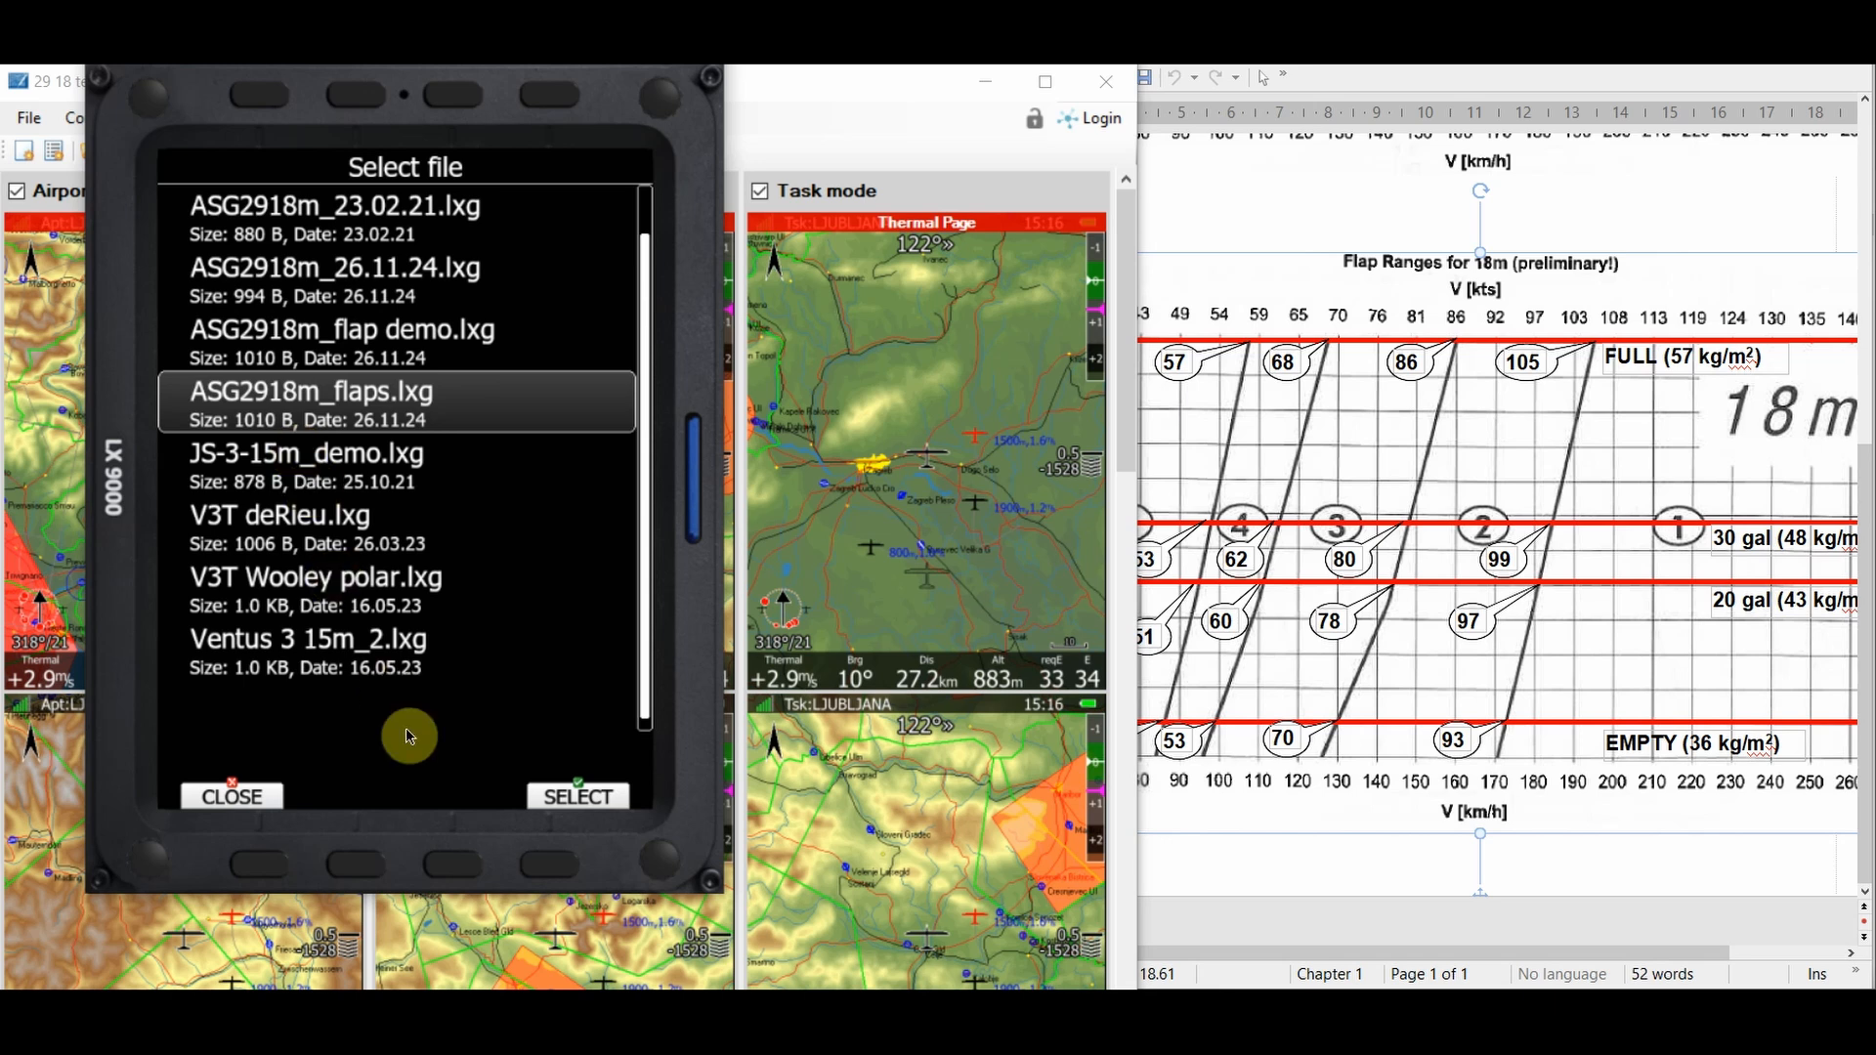
left_click(540, 866)
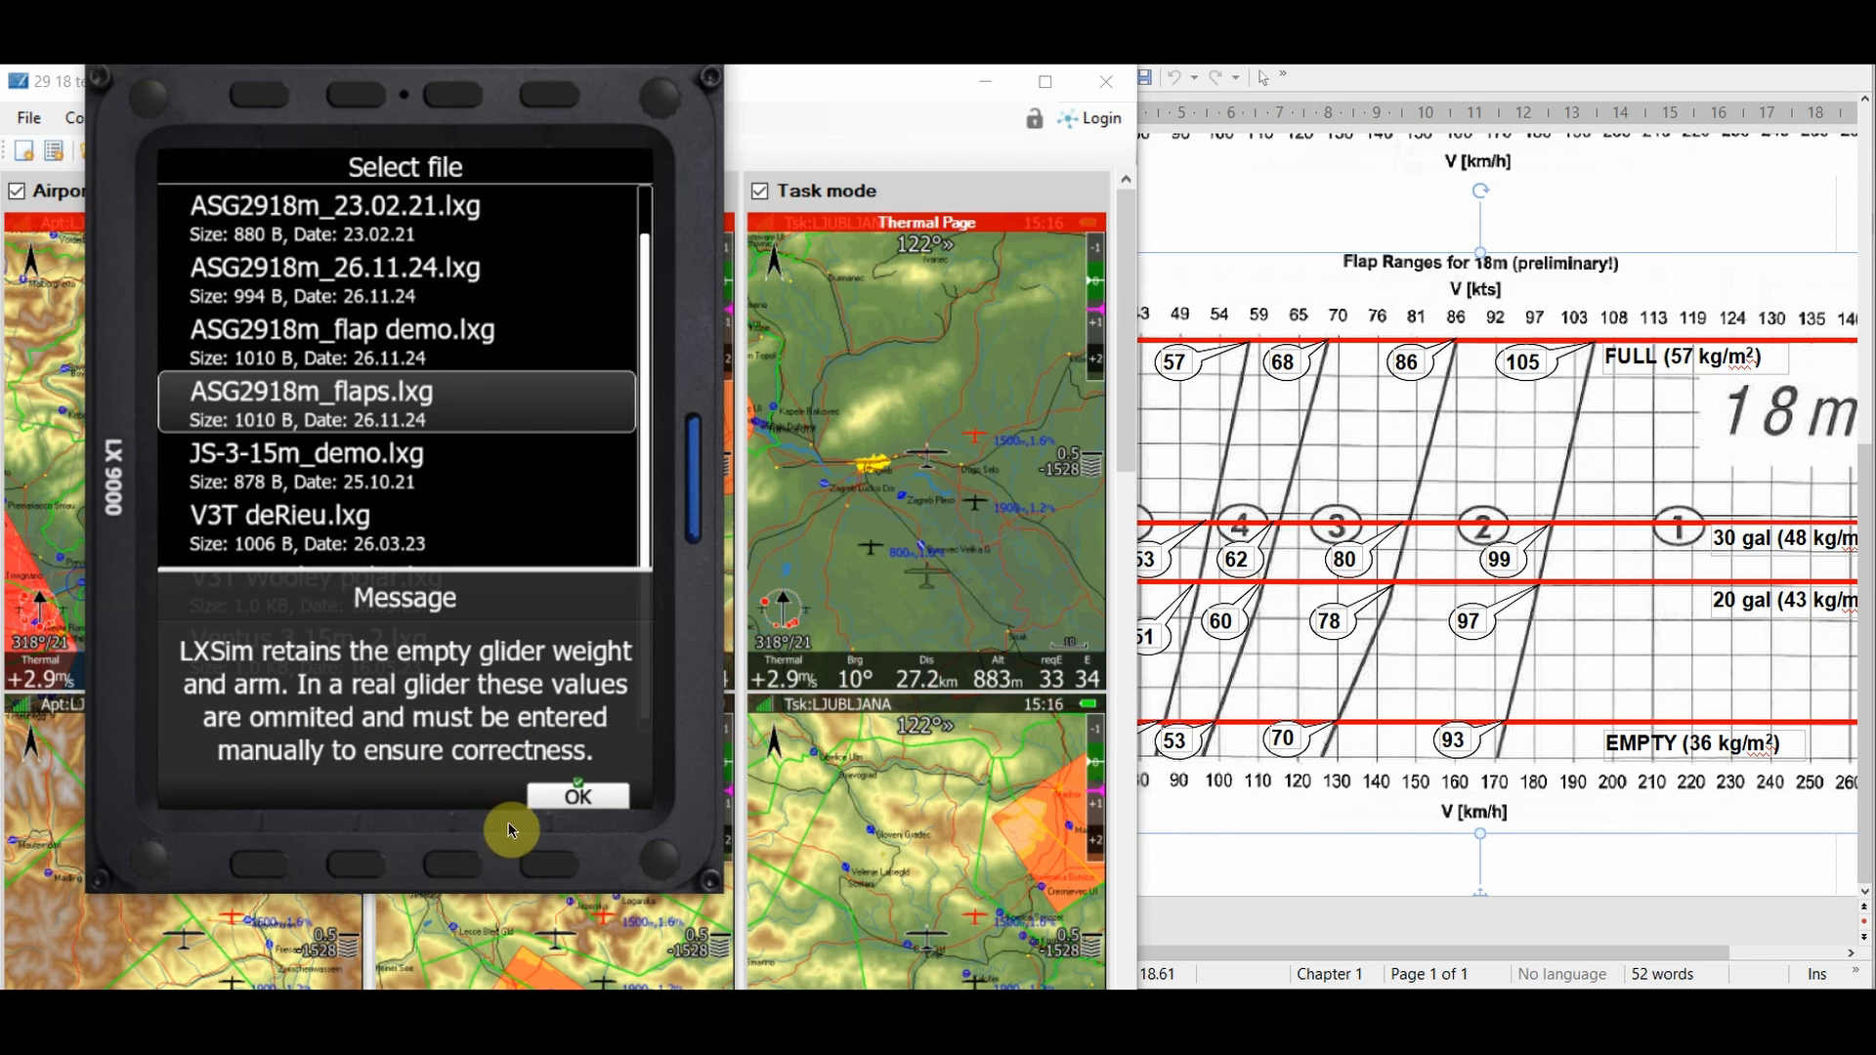
left_click(548, 866)
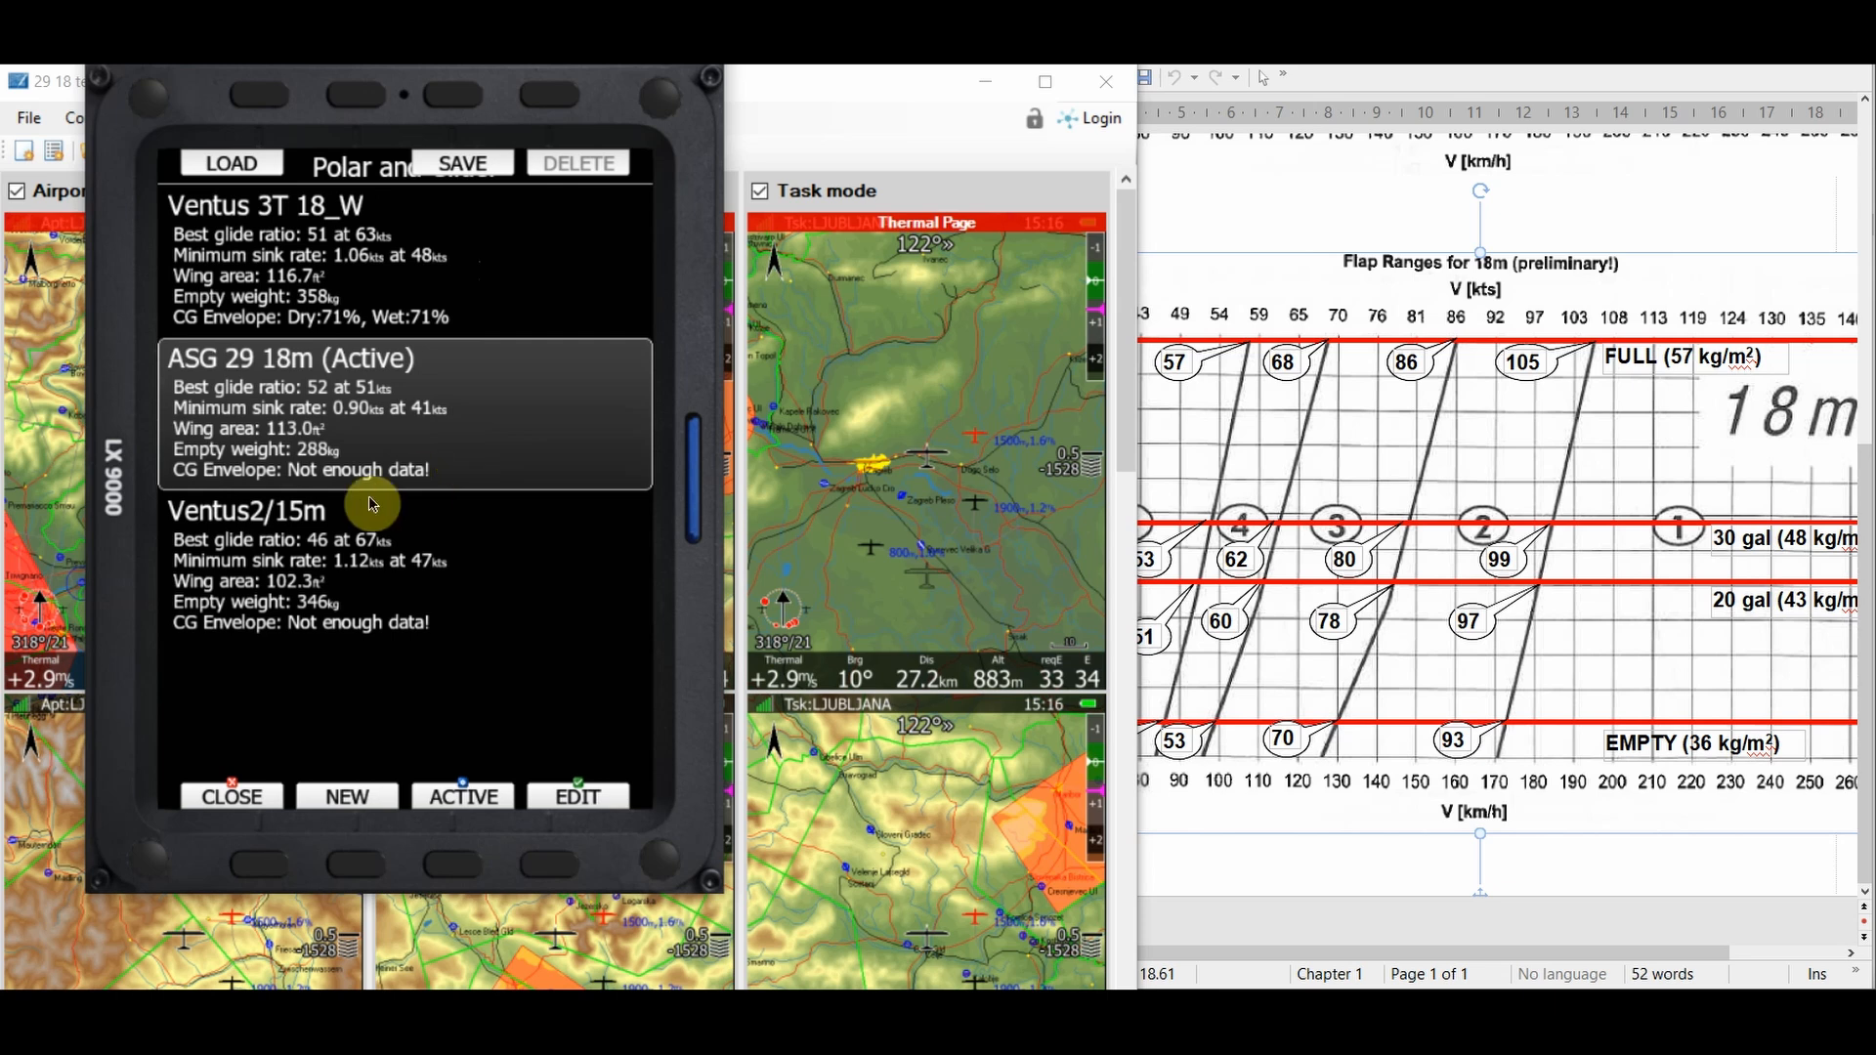
left_click(256, 864)
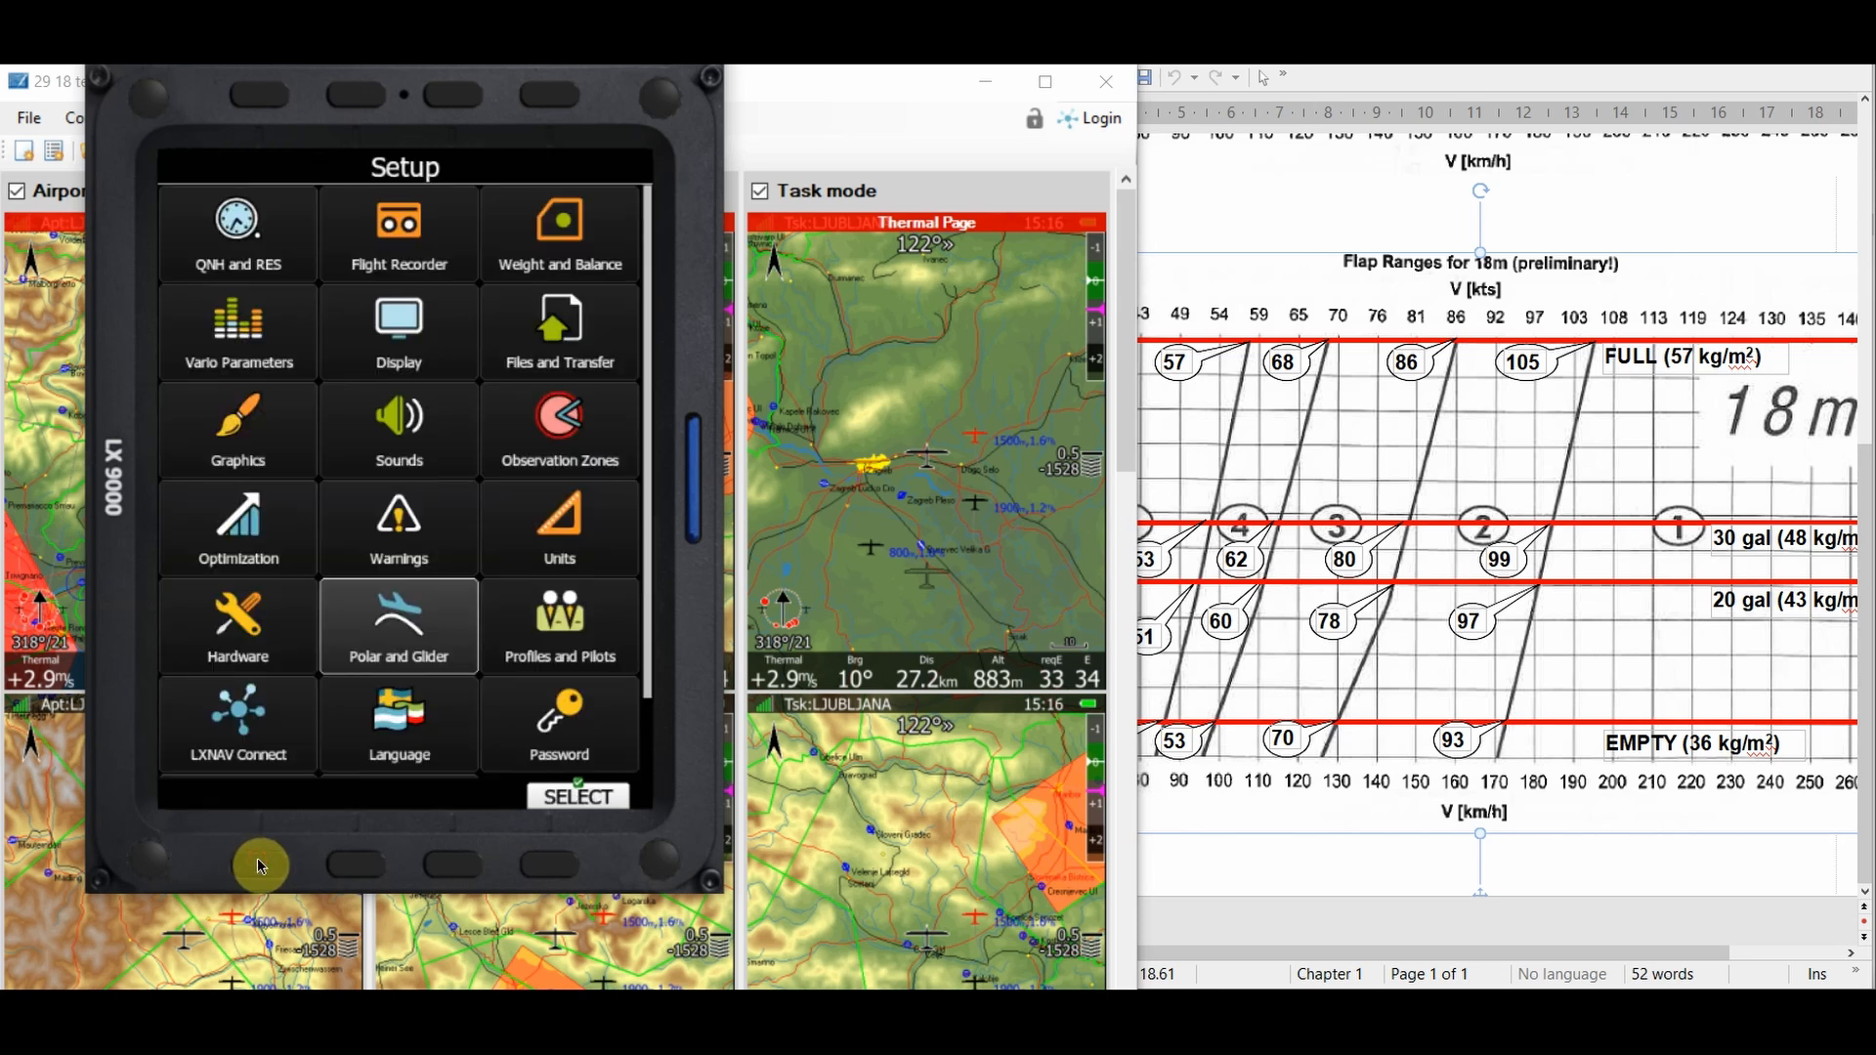
- Load the profile "29 18 test flaps" from the SD files, make it active and return to the setup overview
left_click(545, 638)
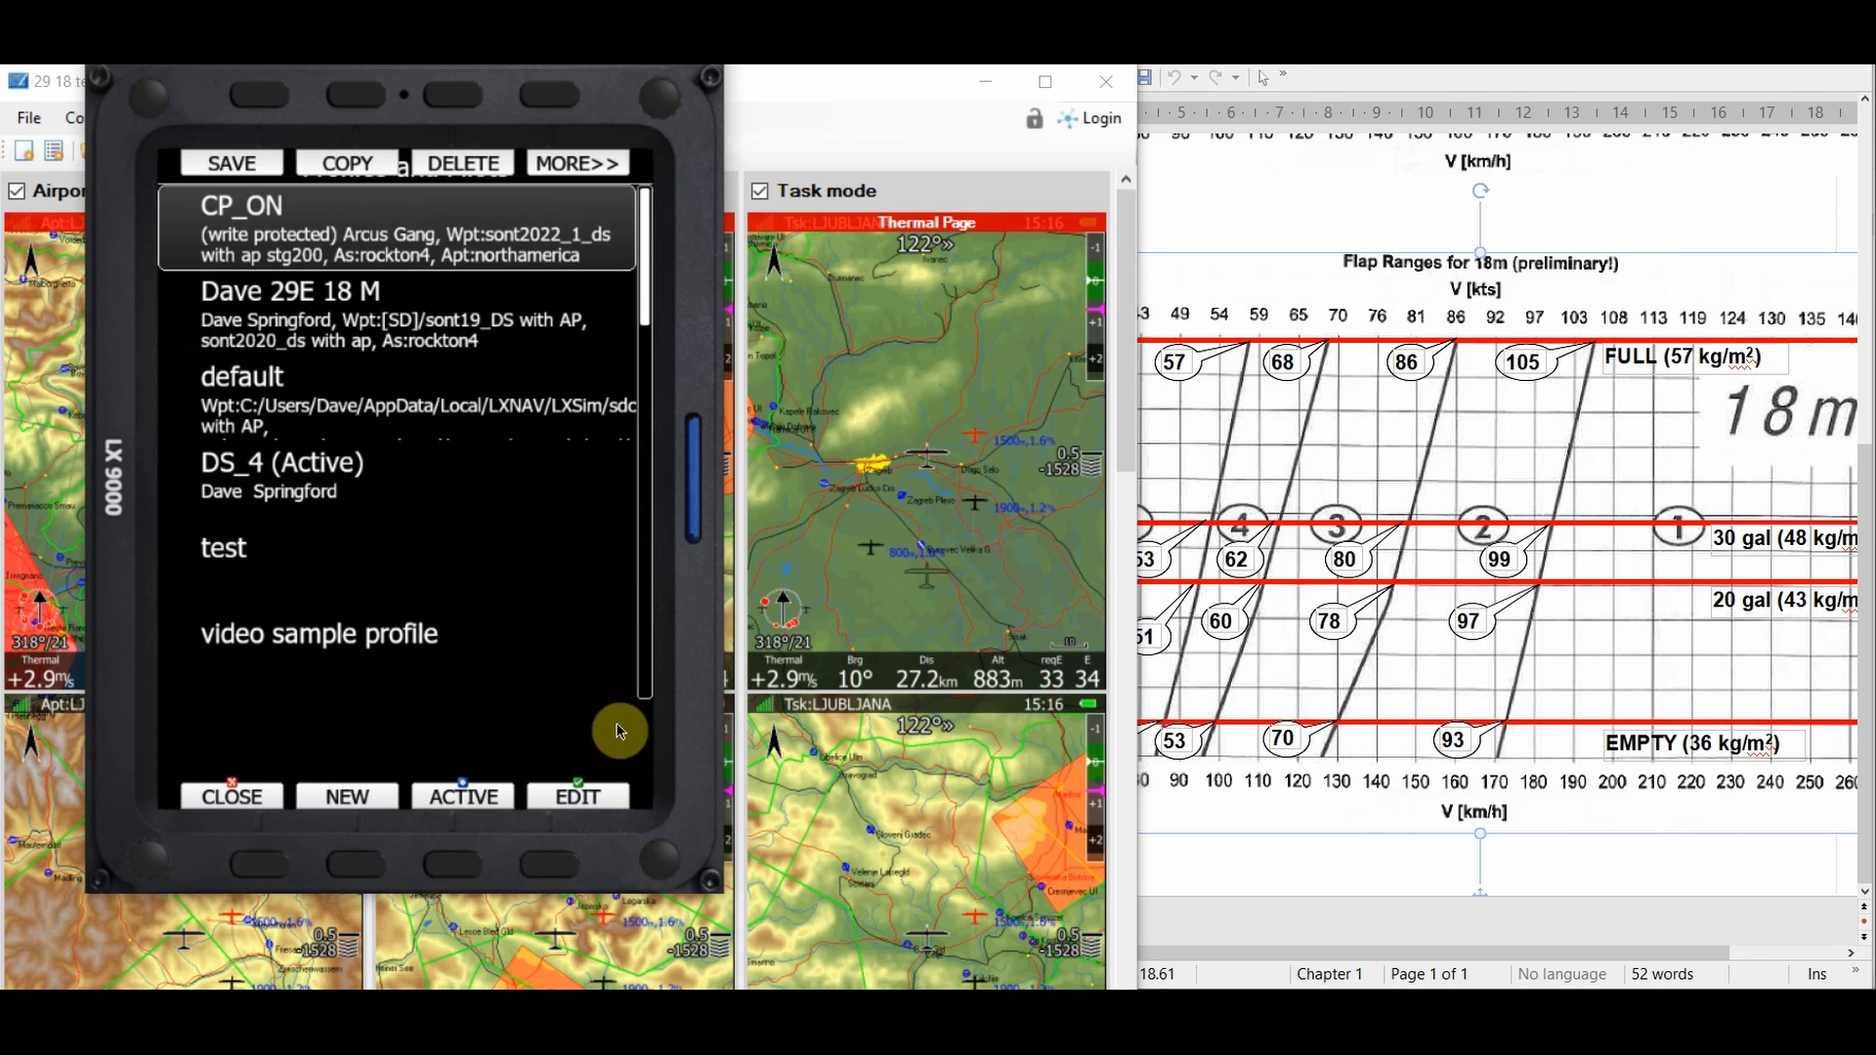
scroll(672, 863, "down", 7)
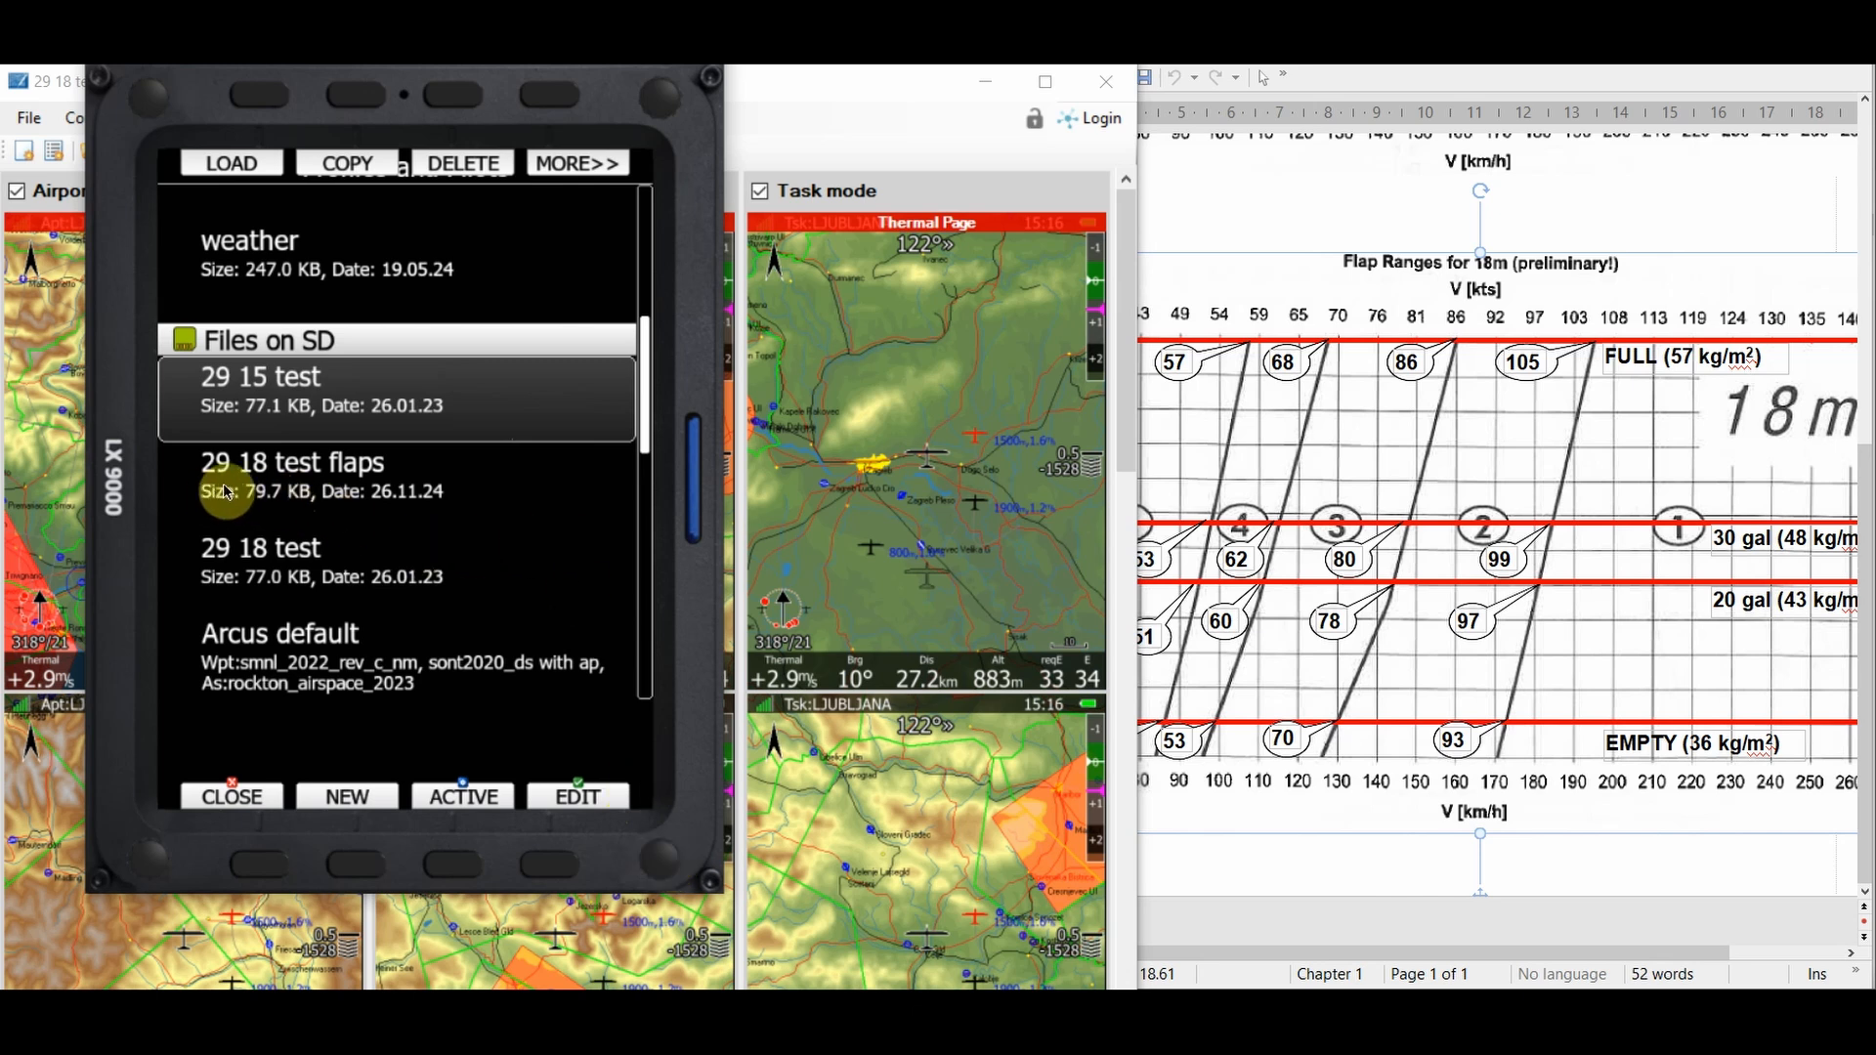
left_click(389, 503)
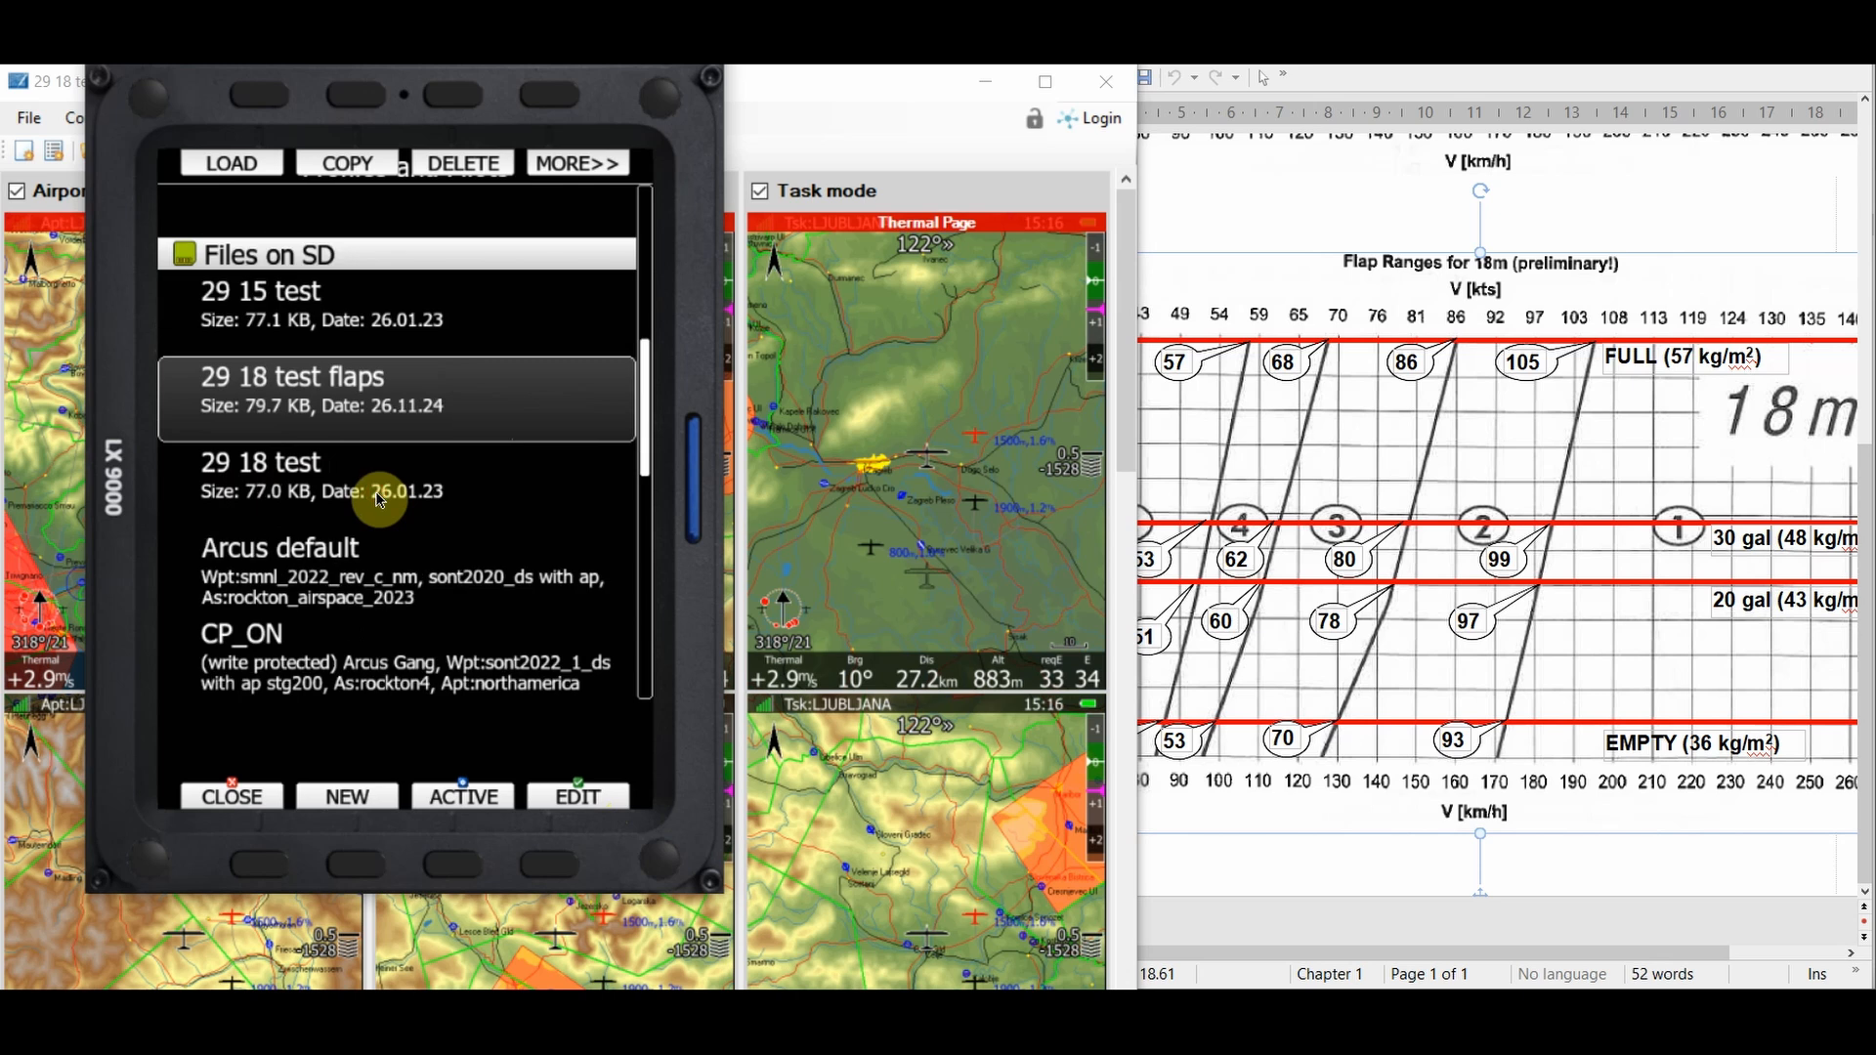
left_click(252, 95)
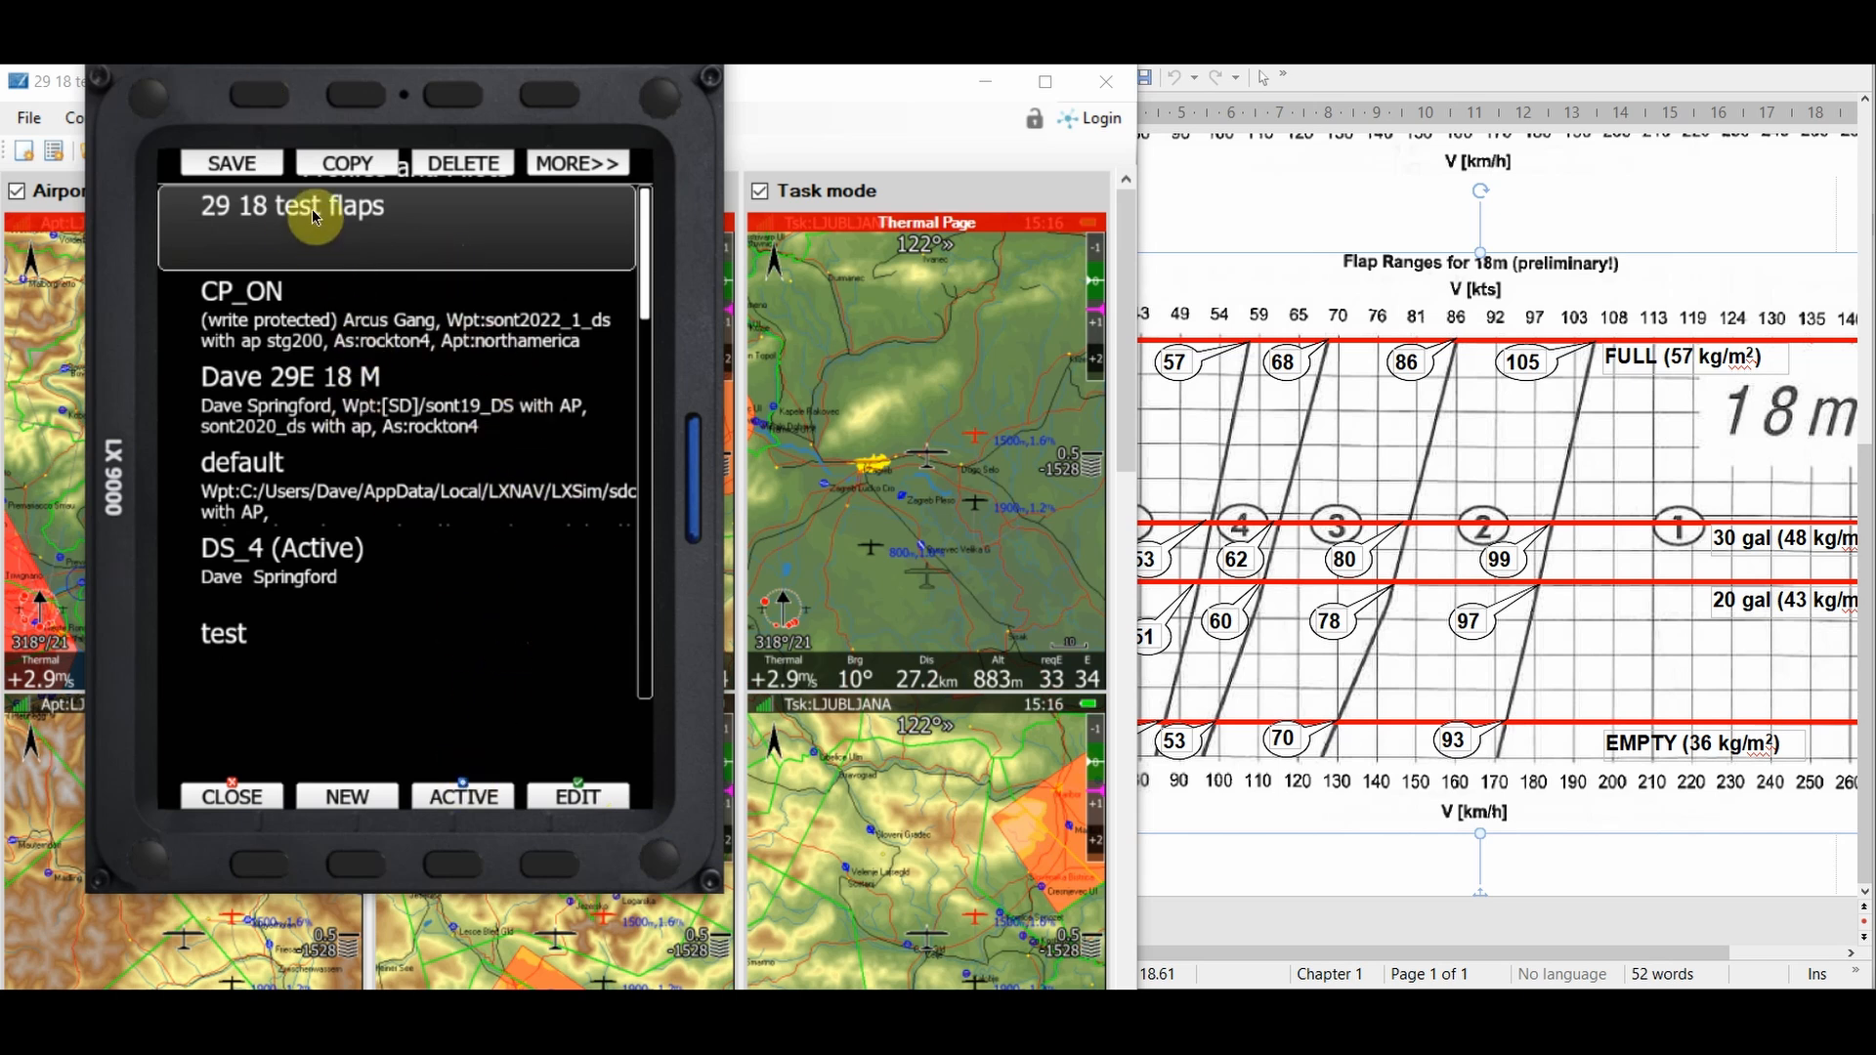
left_click(448, 868)
left_click(256, 864)
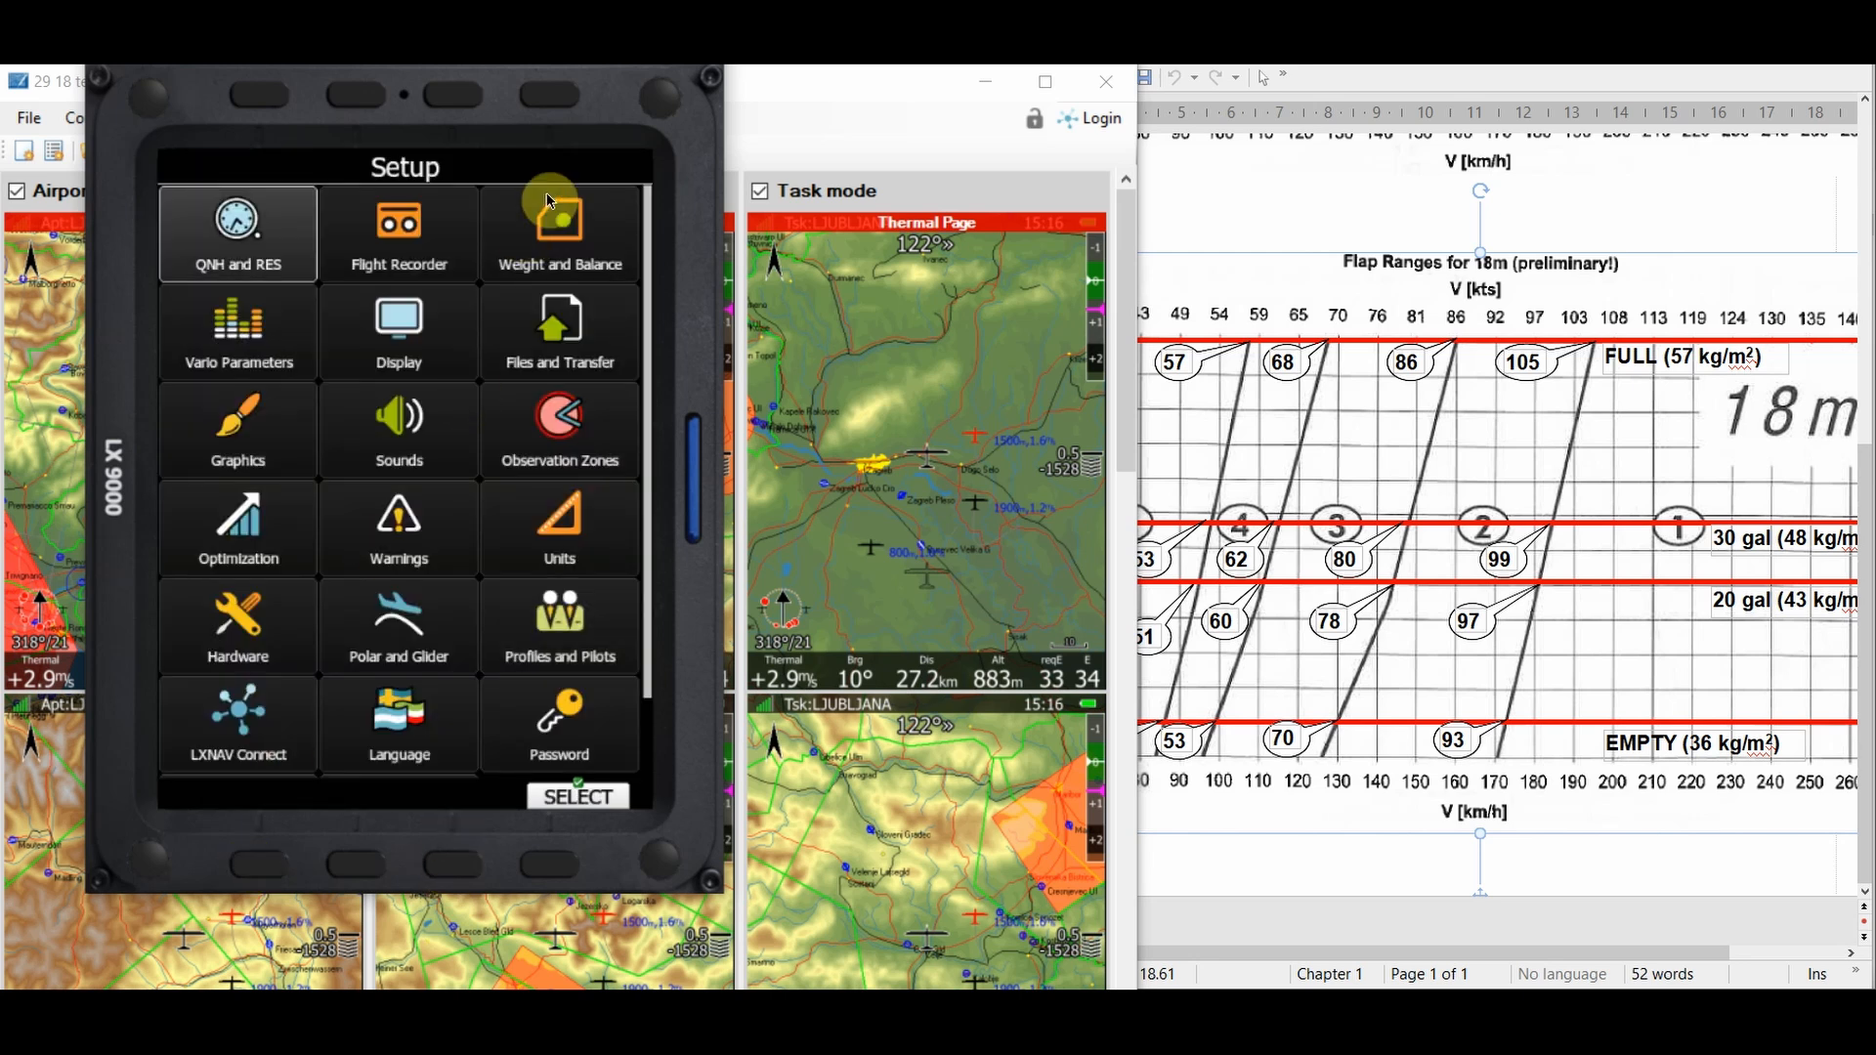
- Look through the loaded profile's navigation pages in task and airport mode
left_click(653, 104)
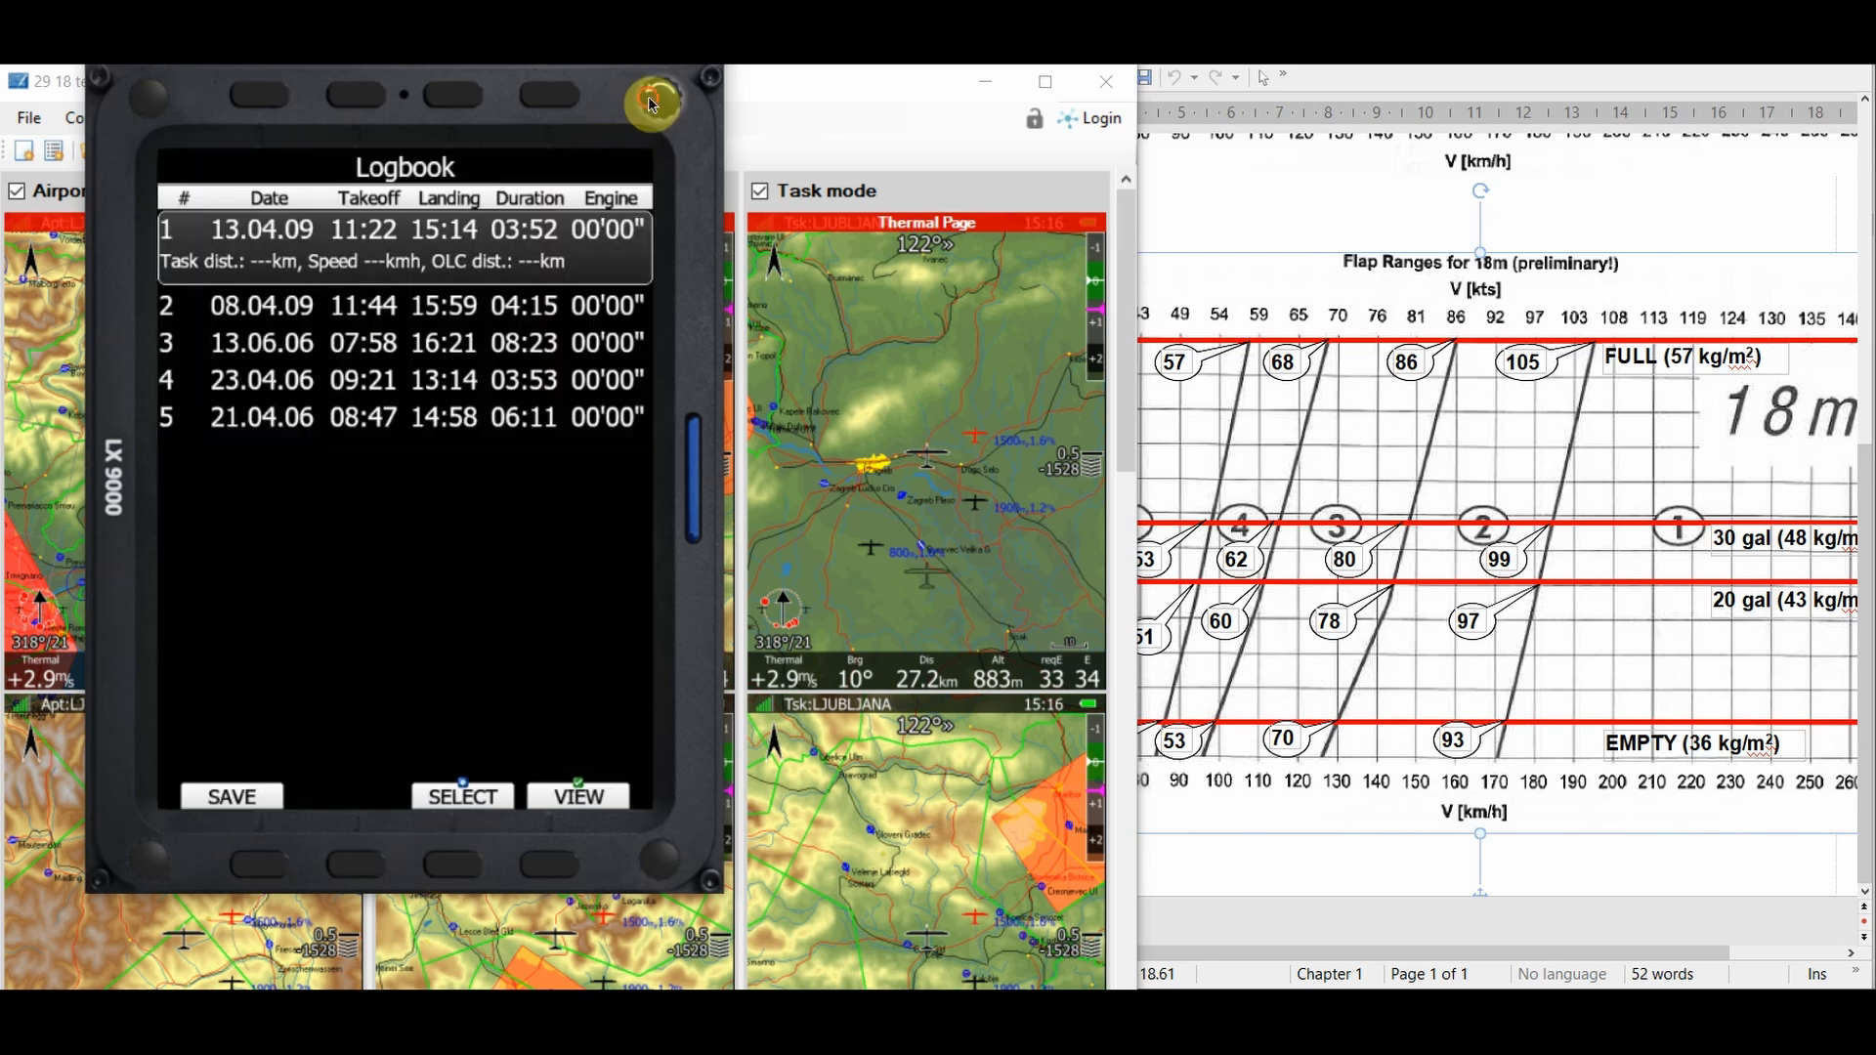
left_click(653, 103)
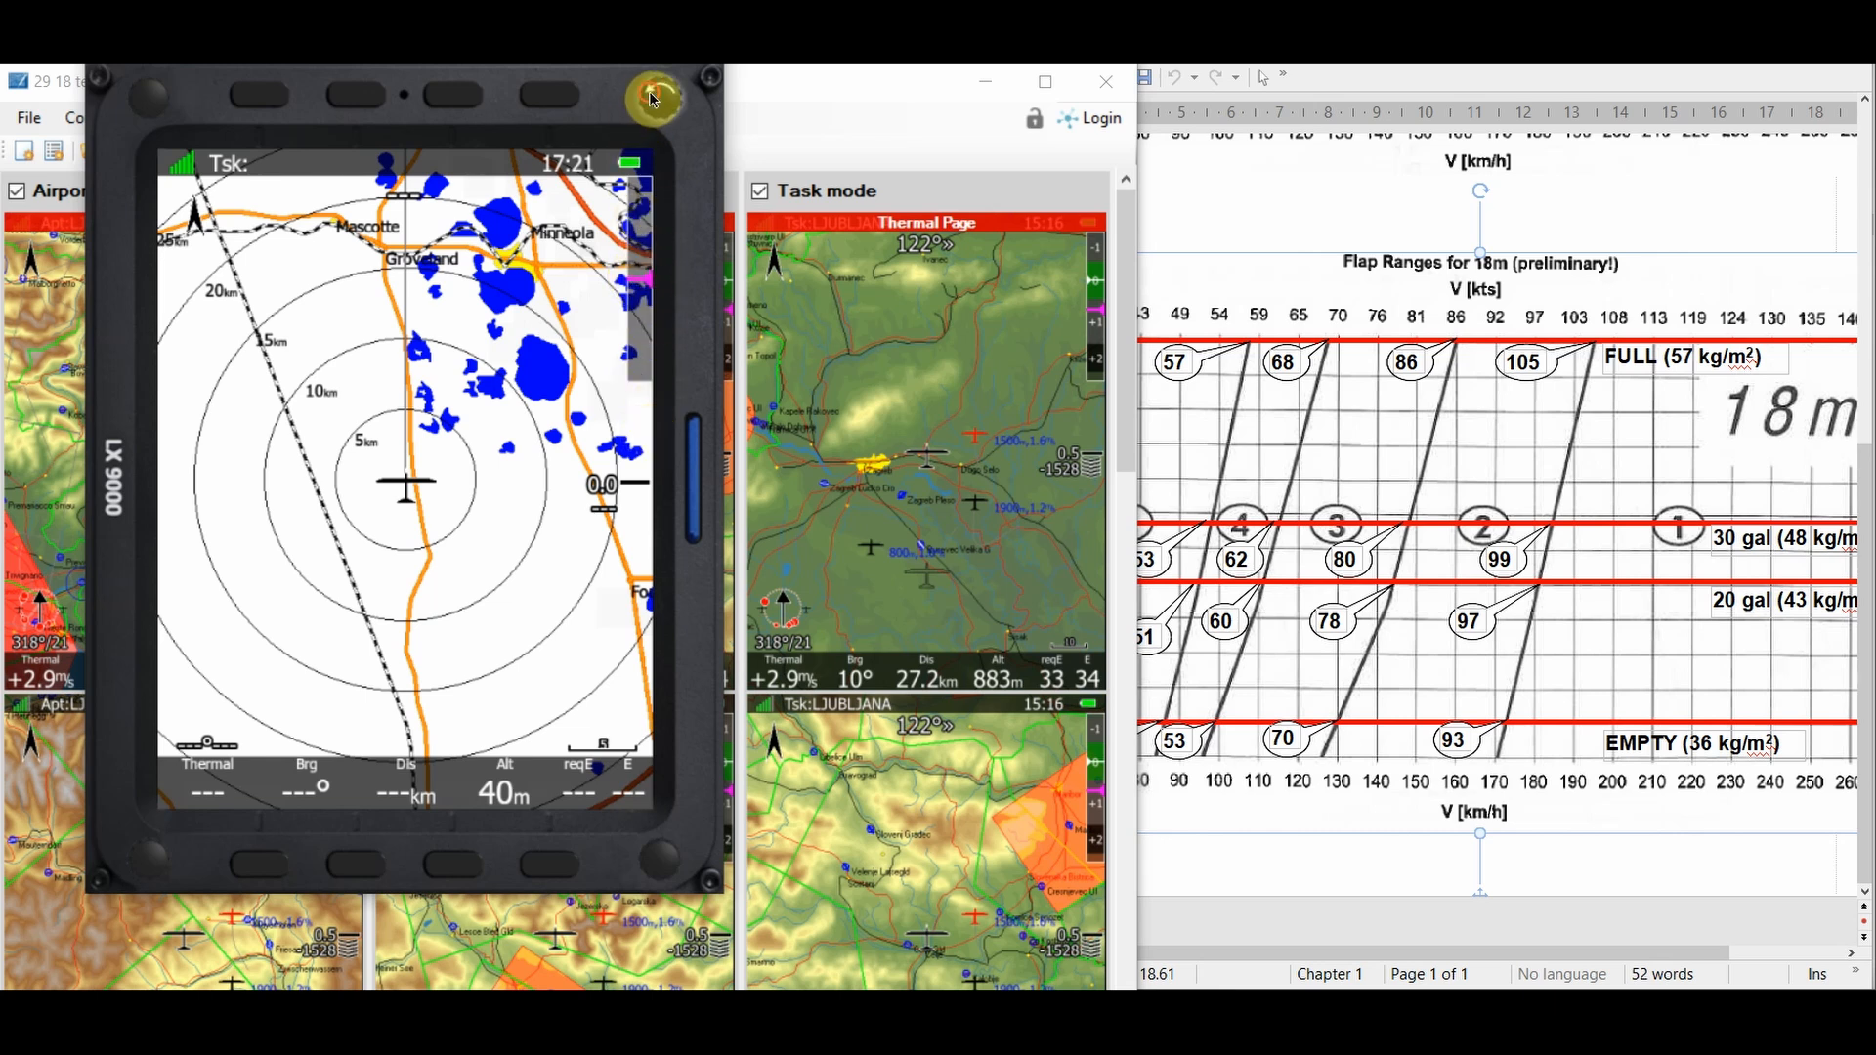
scroll(655, 98, "up", 1)
scroll(650, 93, "up", 1)
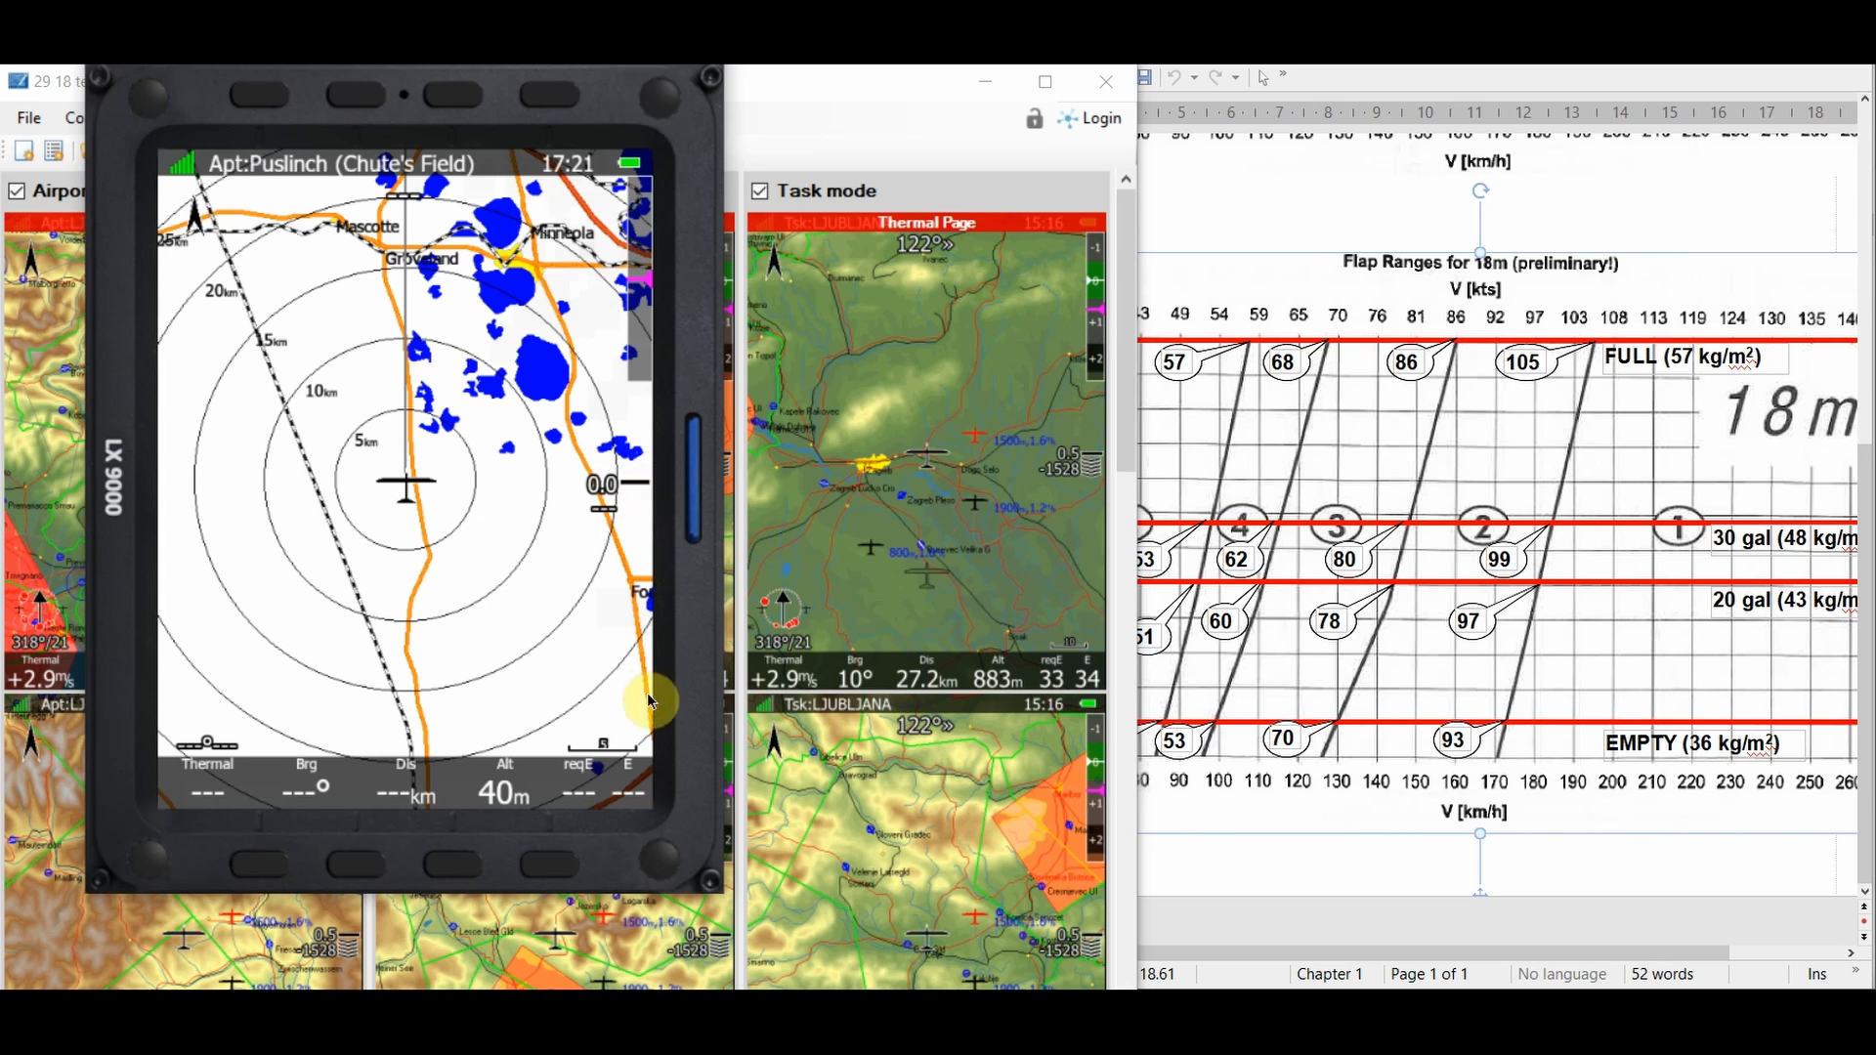
scroll(668, 864, "up", 1)
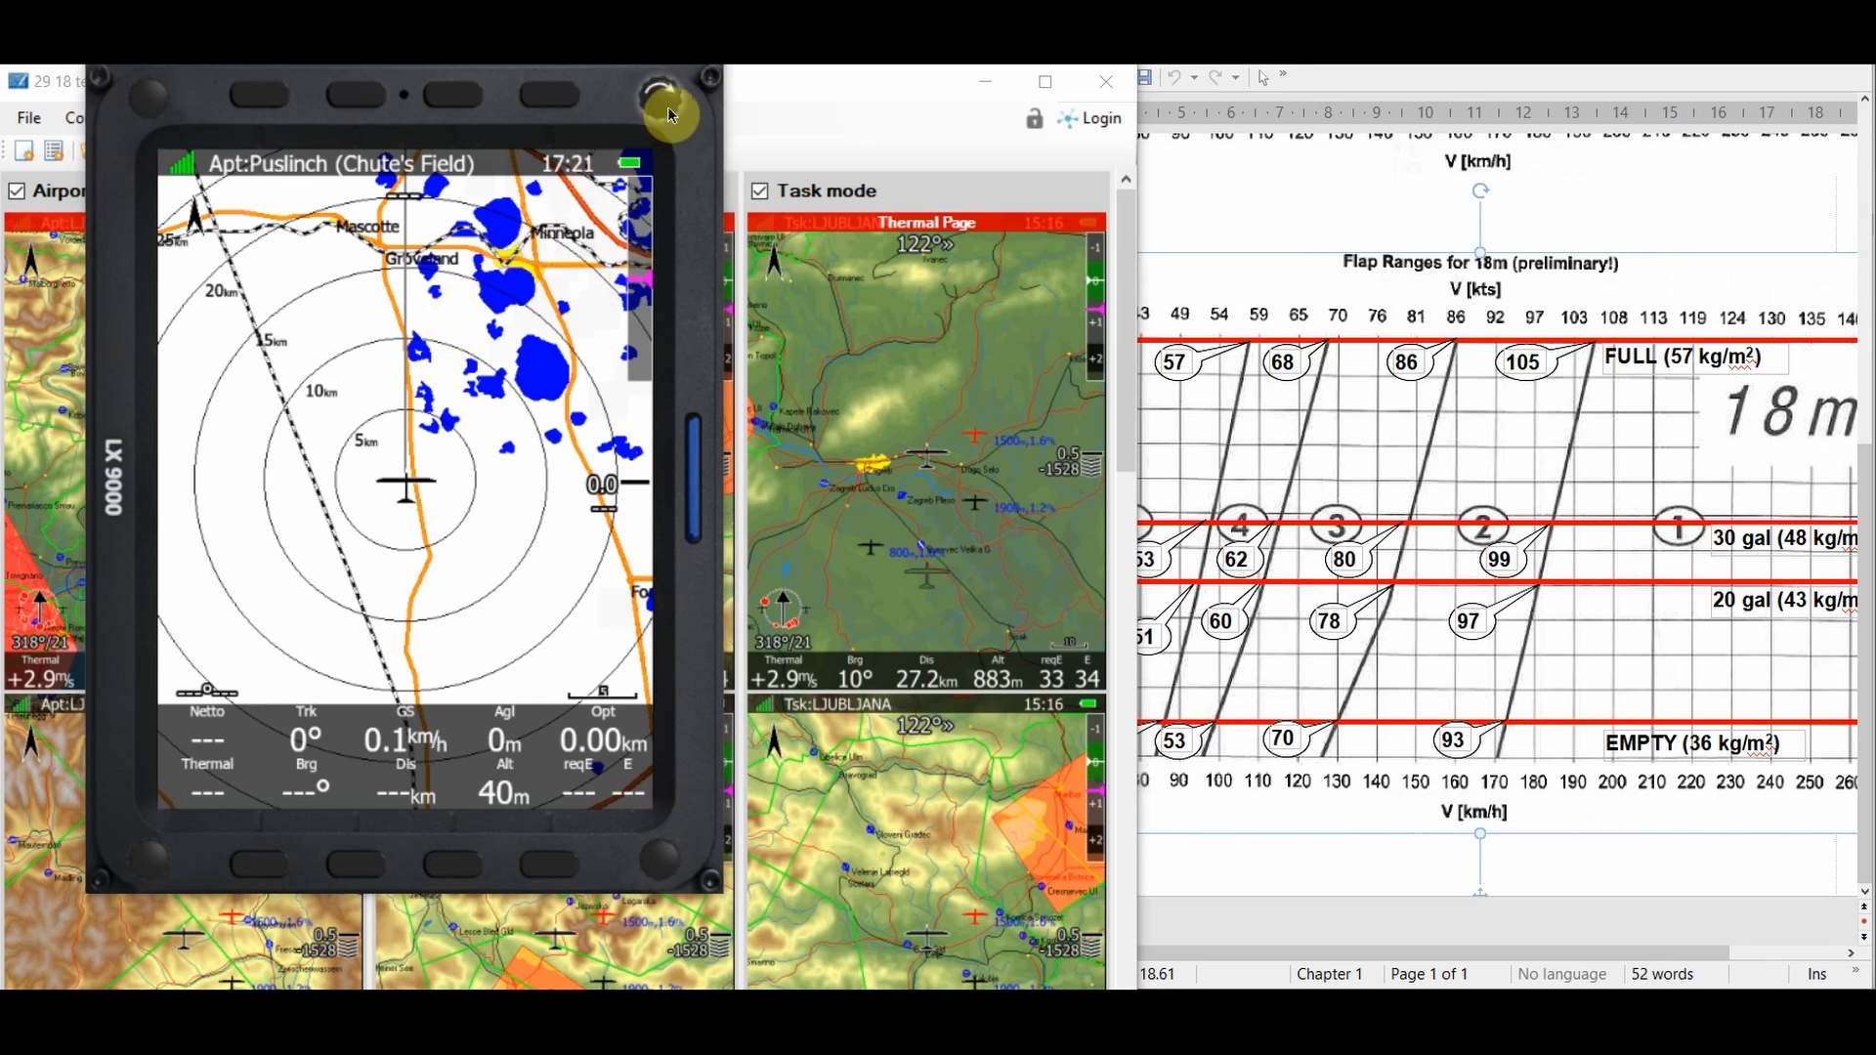
scroll(676, 101, "down", 3)
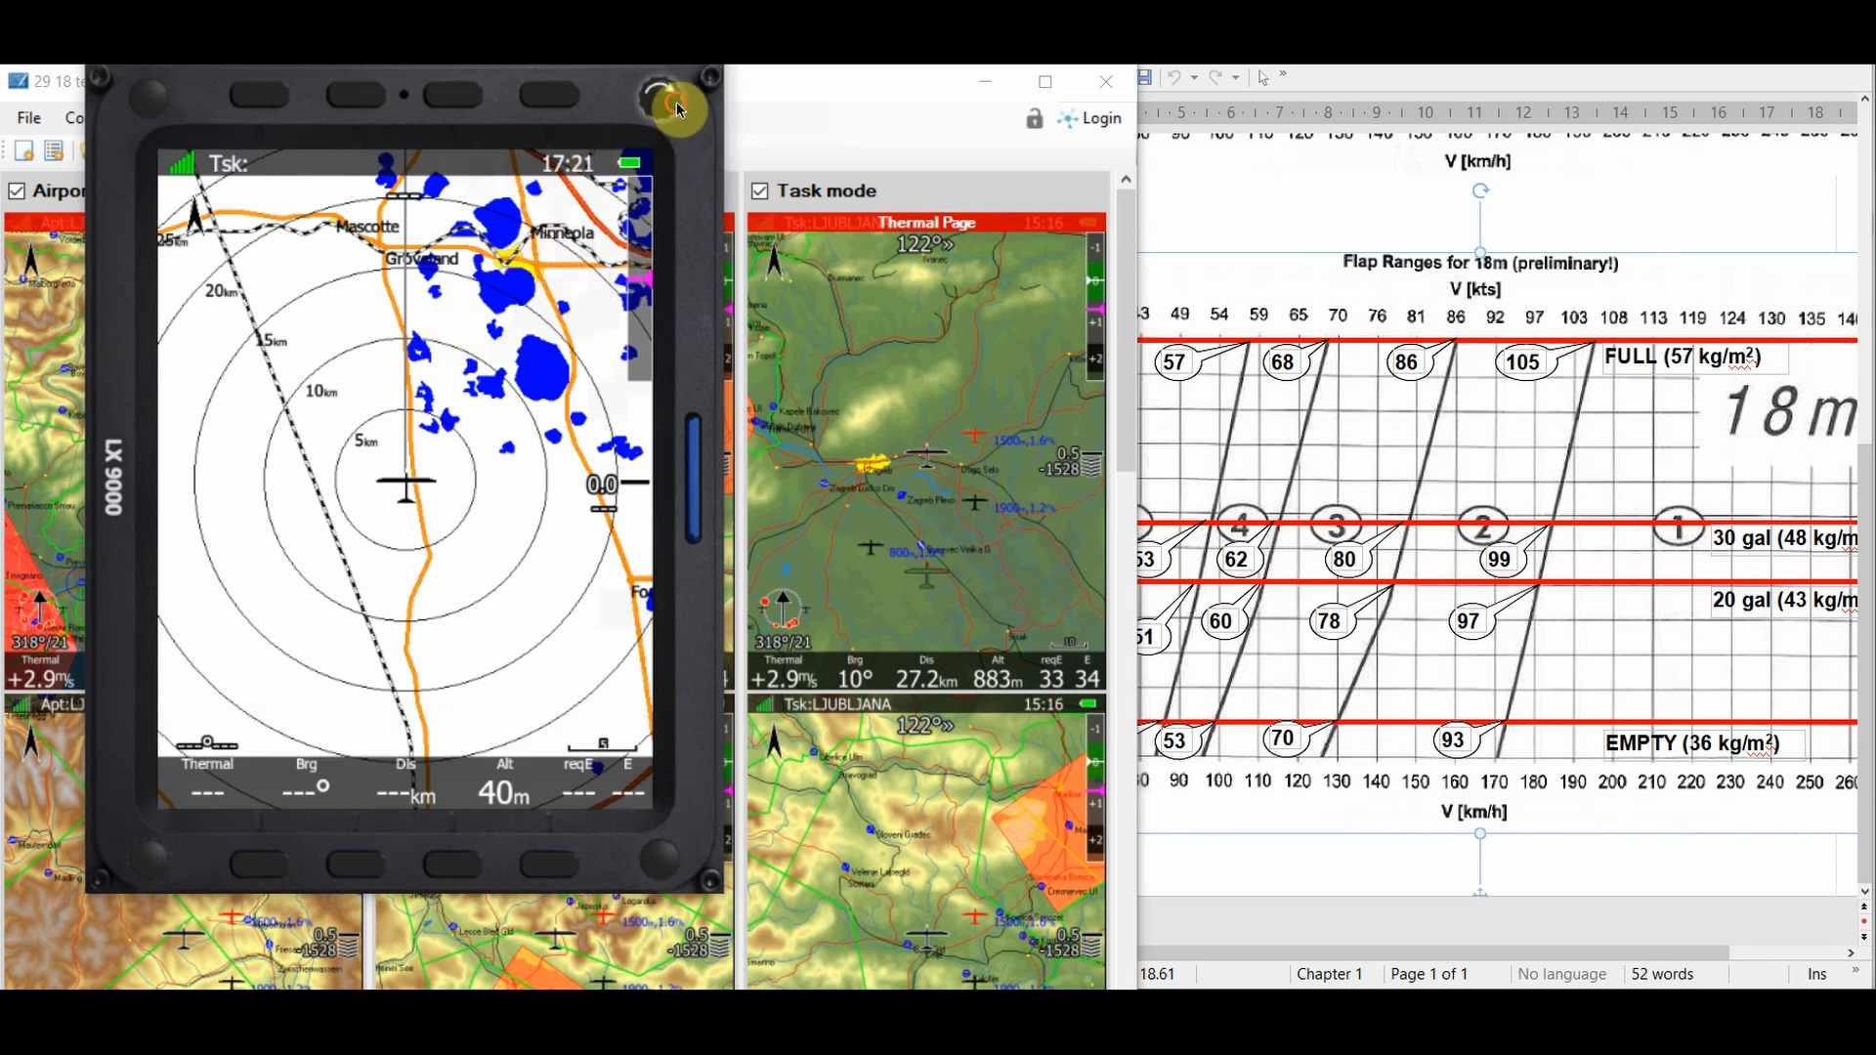
- Check the speeds and flap ranges of the ASG 29 18m glider in its polar setup
scroll(676, 102, "down", 1)
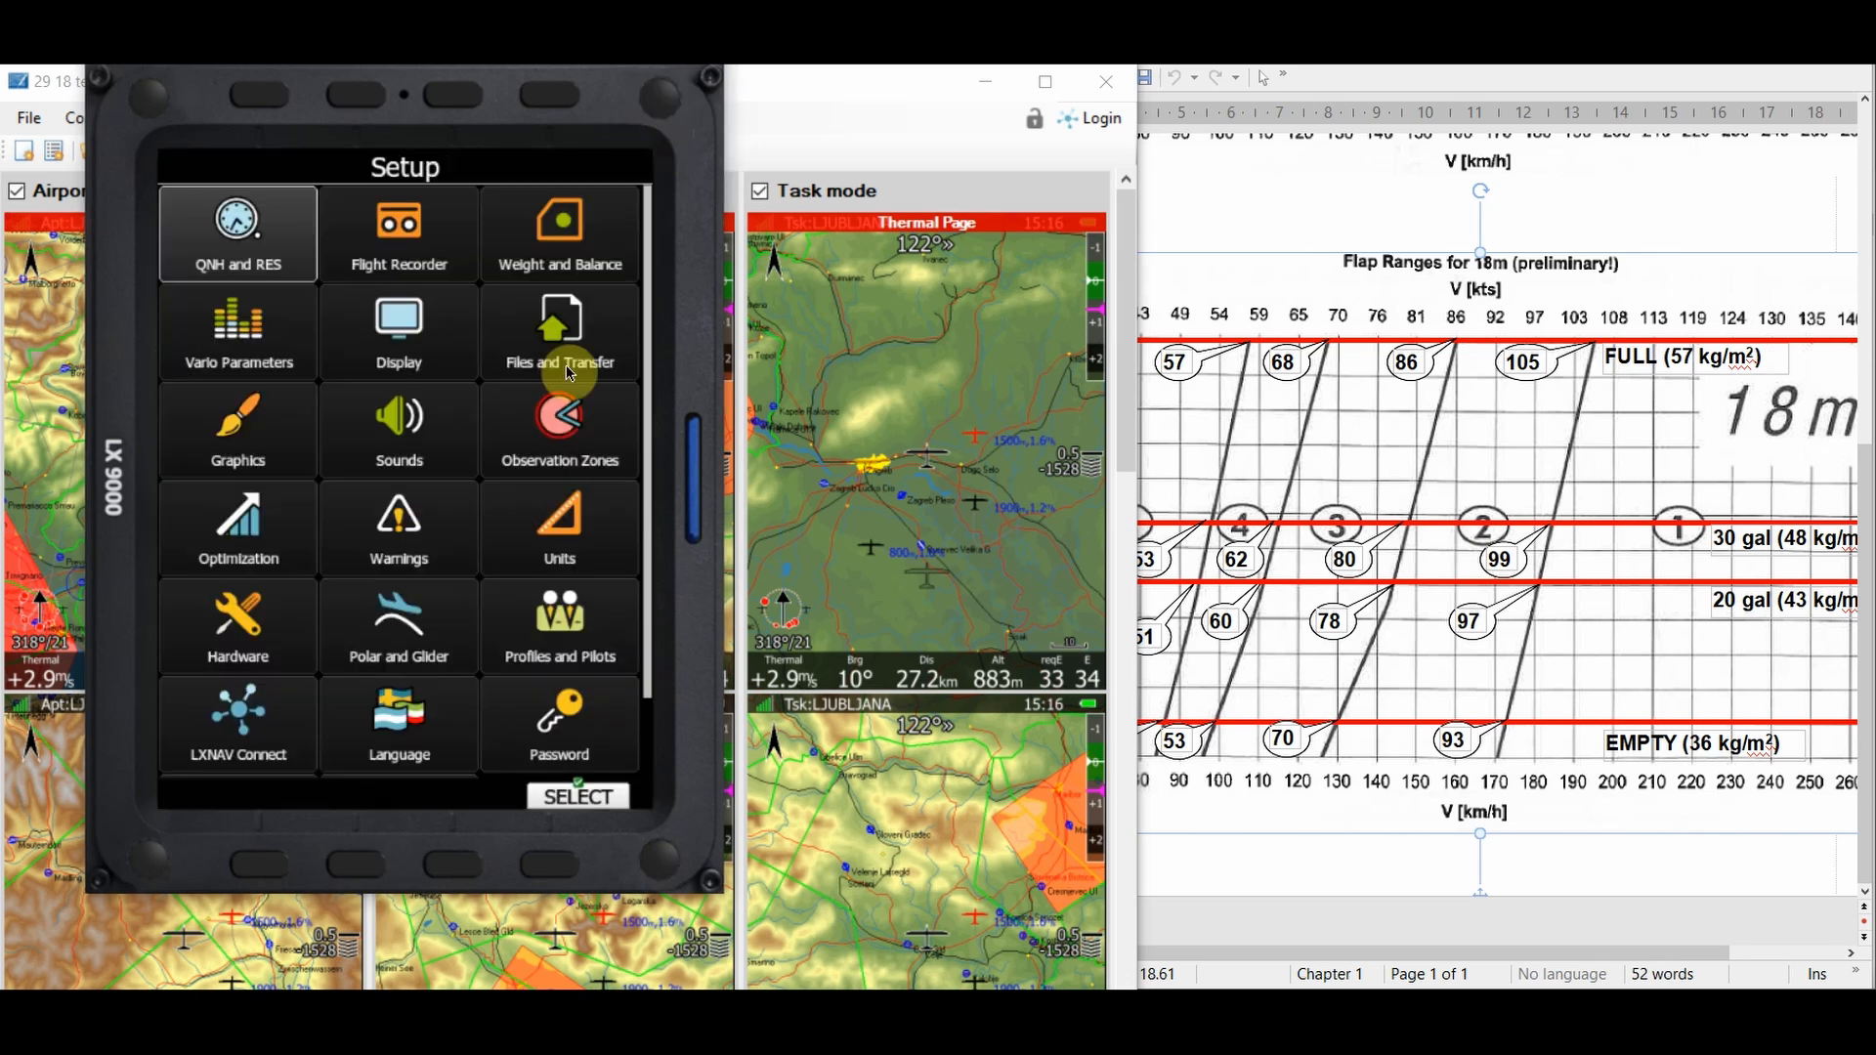
left_click(415, 641)
scroll(676, 868, "down", 1)
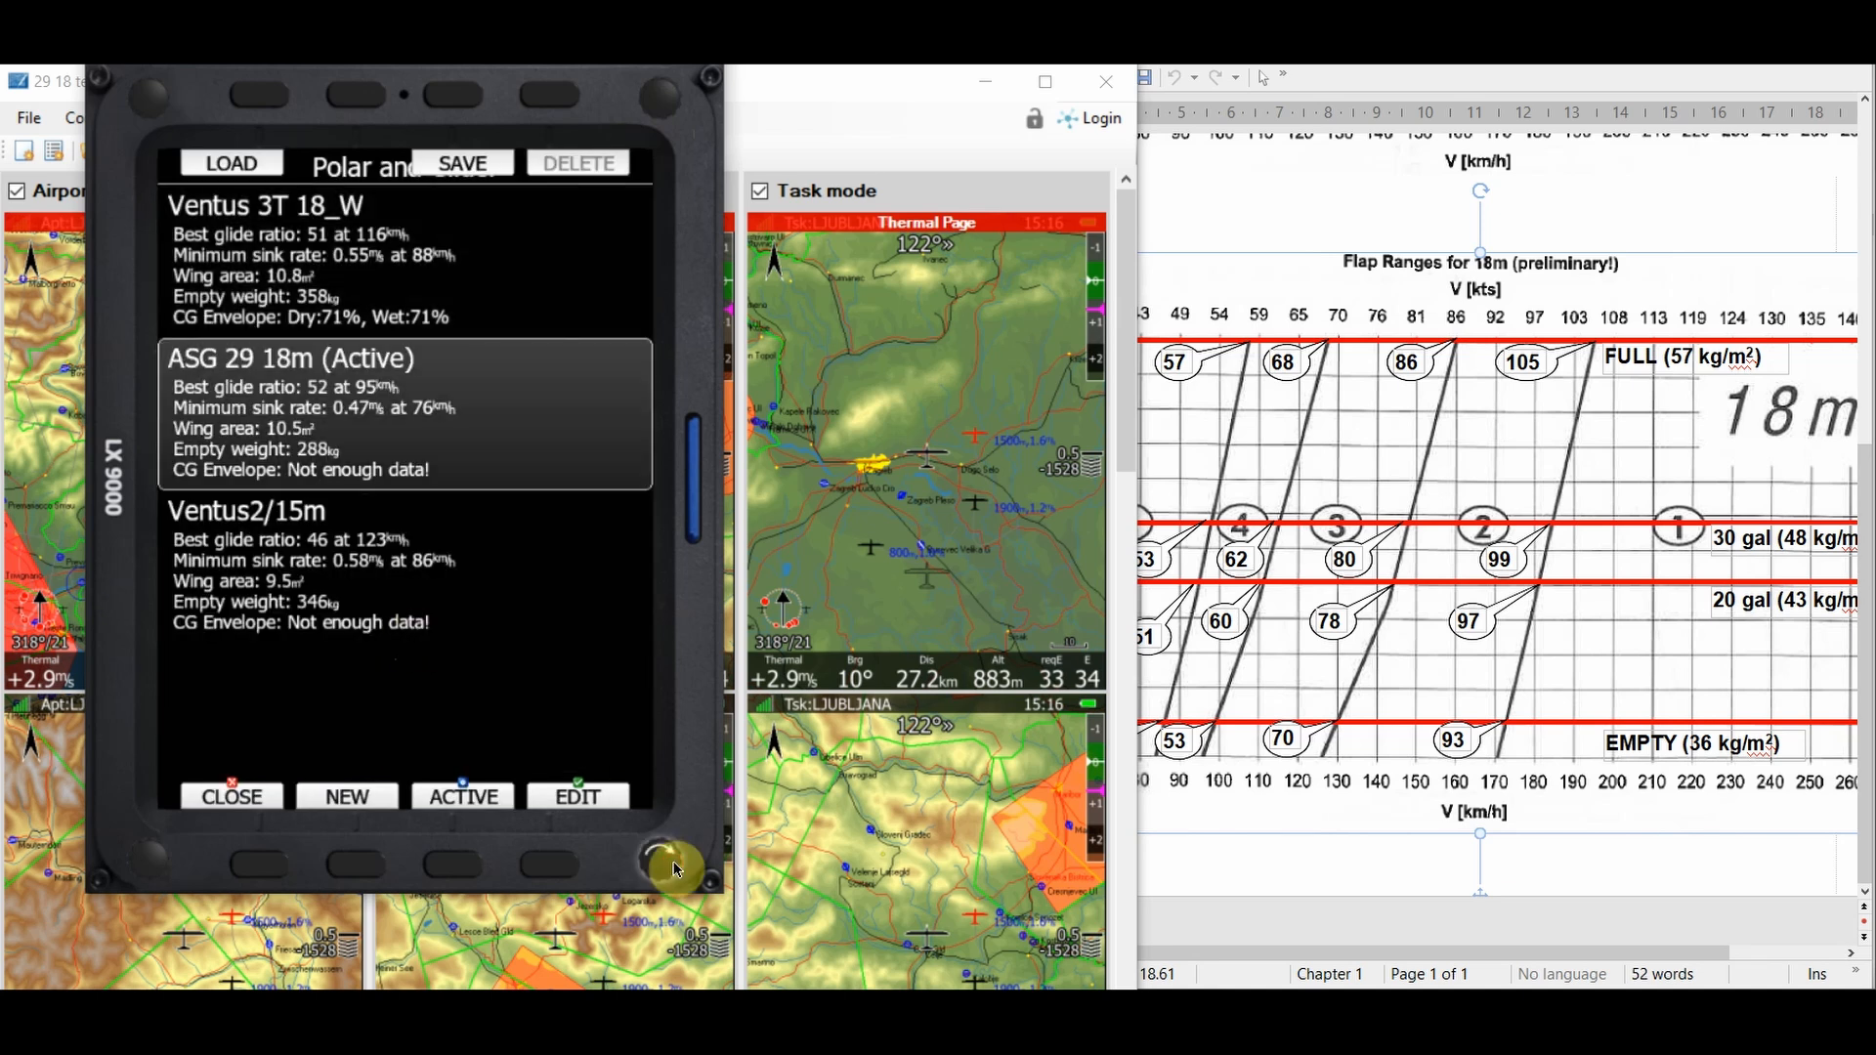
left_click(553, 864)
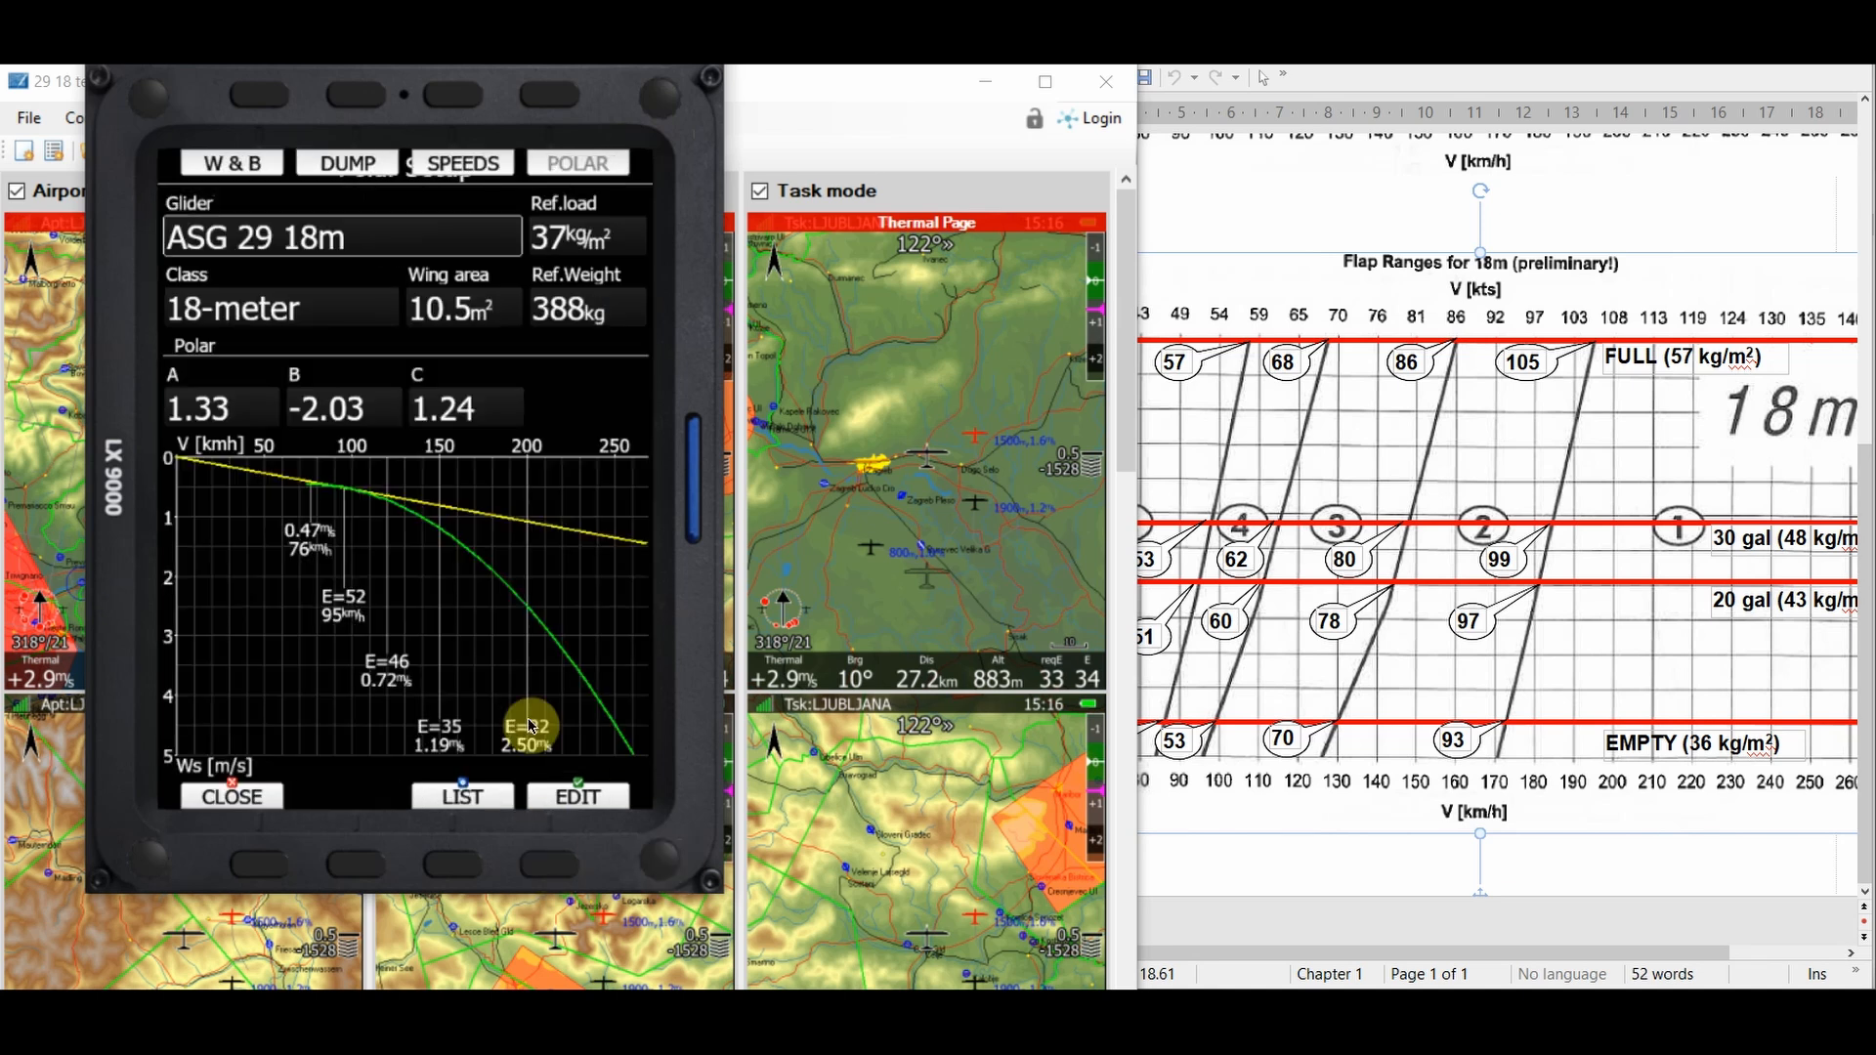
left_click(442, 97)
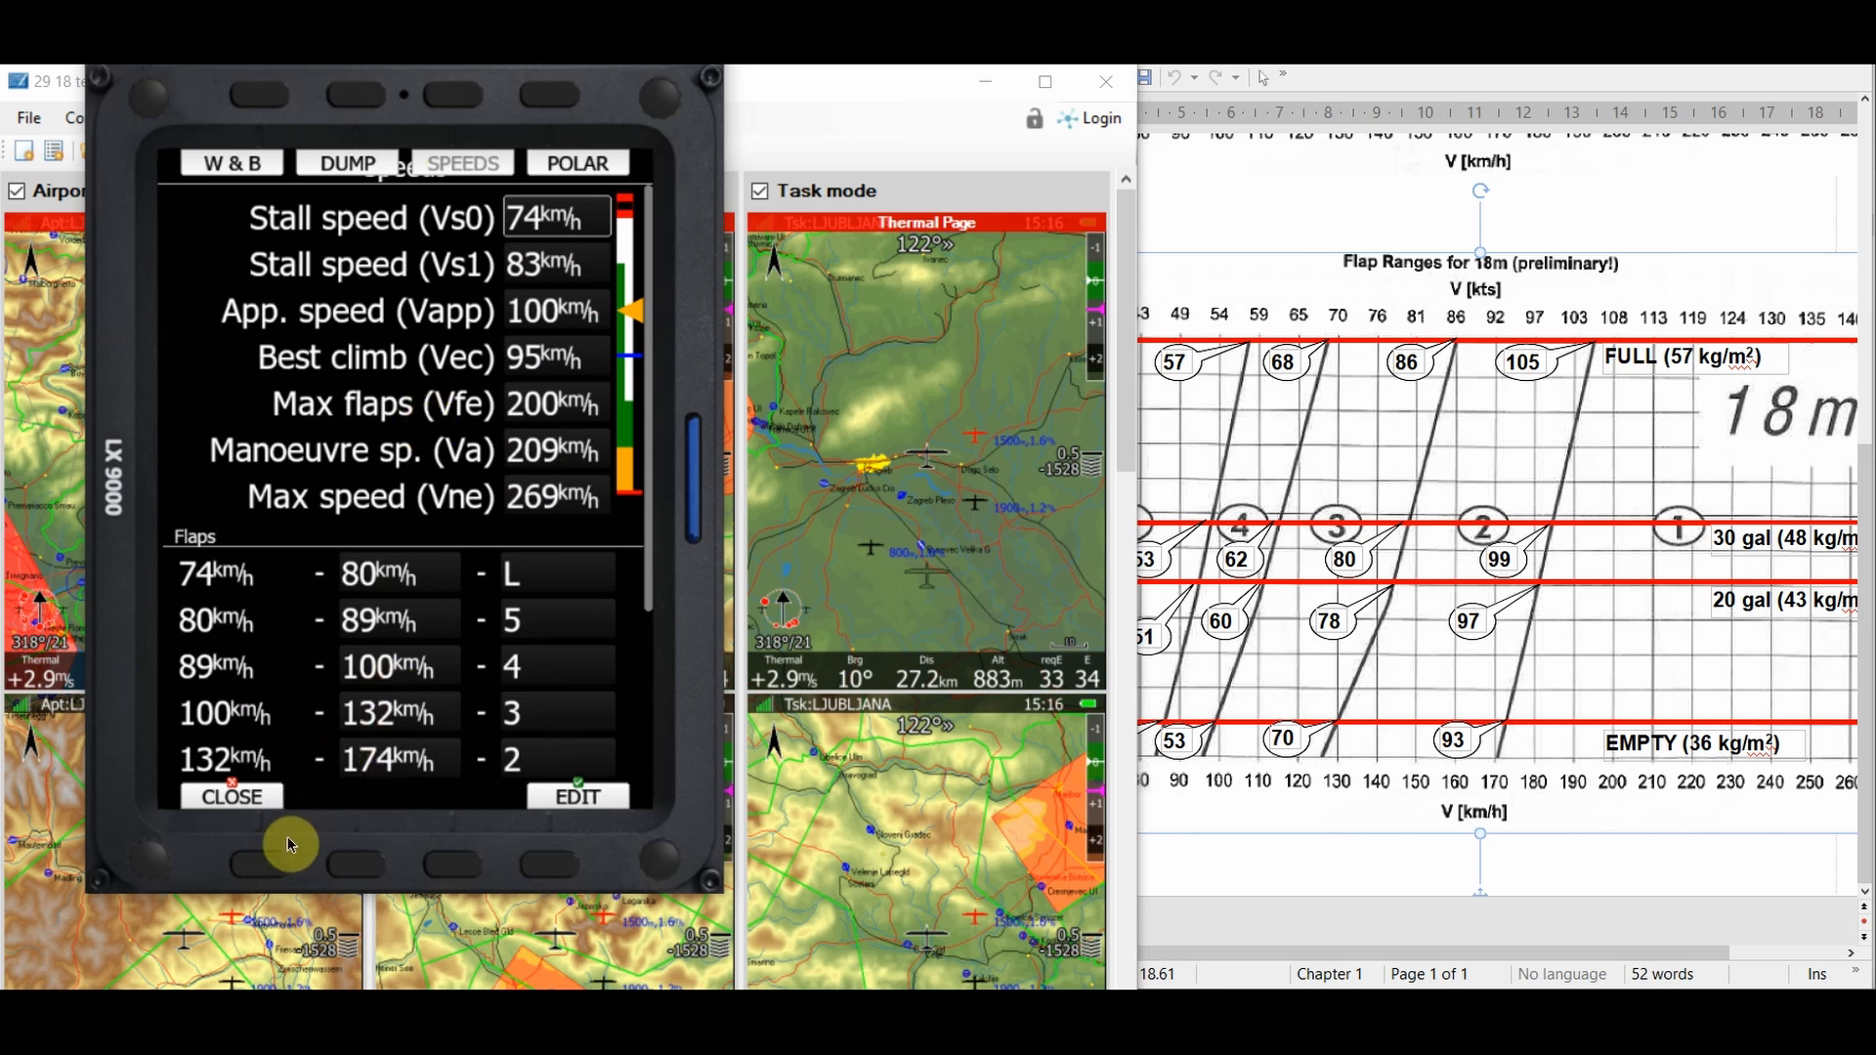
left_click(243, 862)
left_click(243, 862)
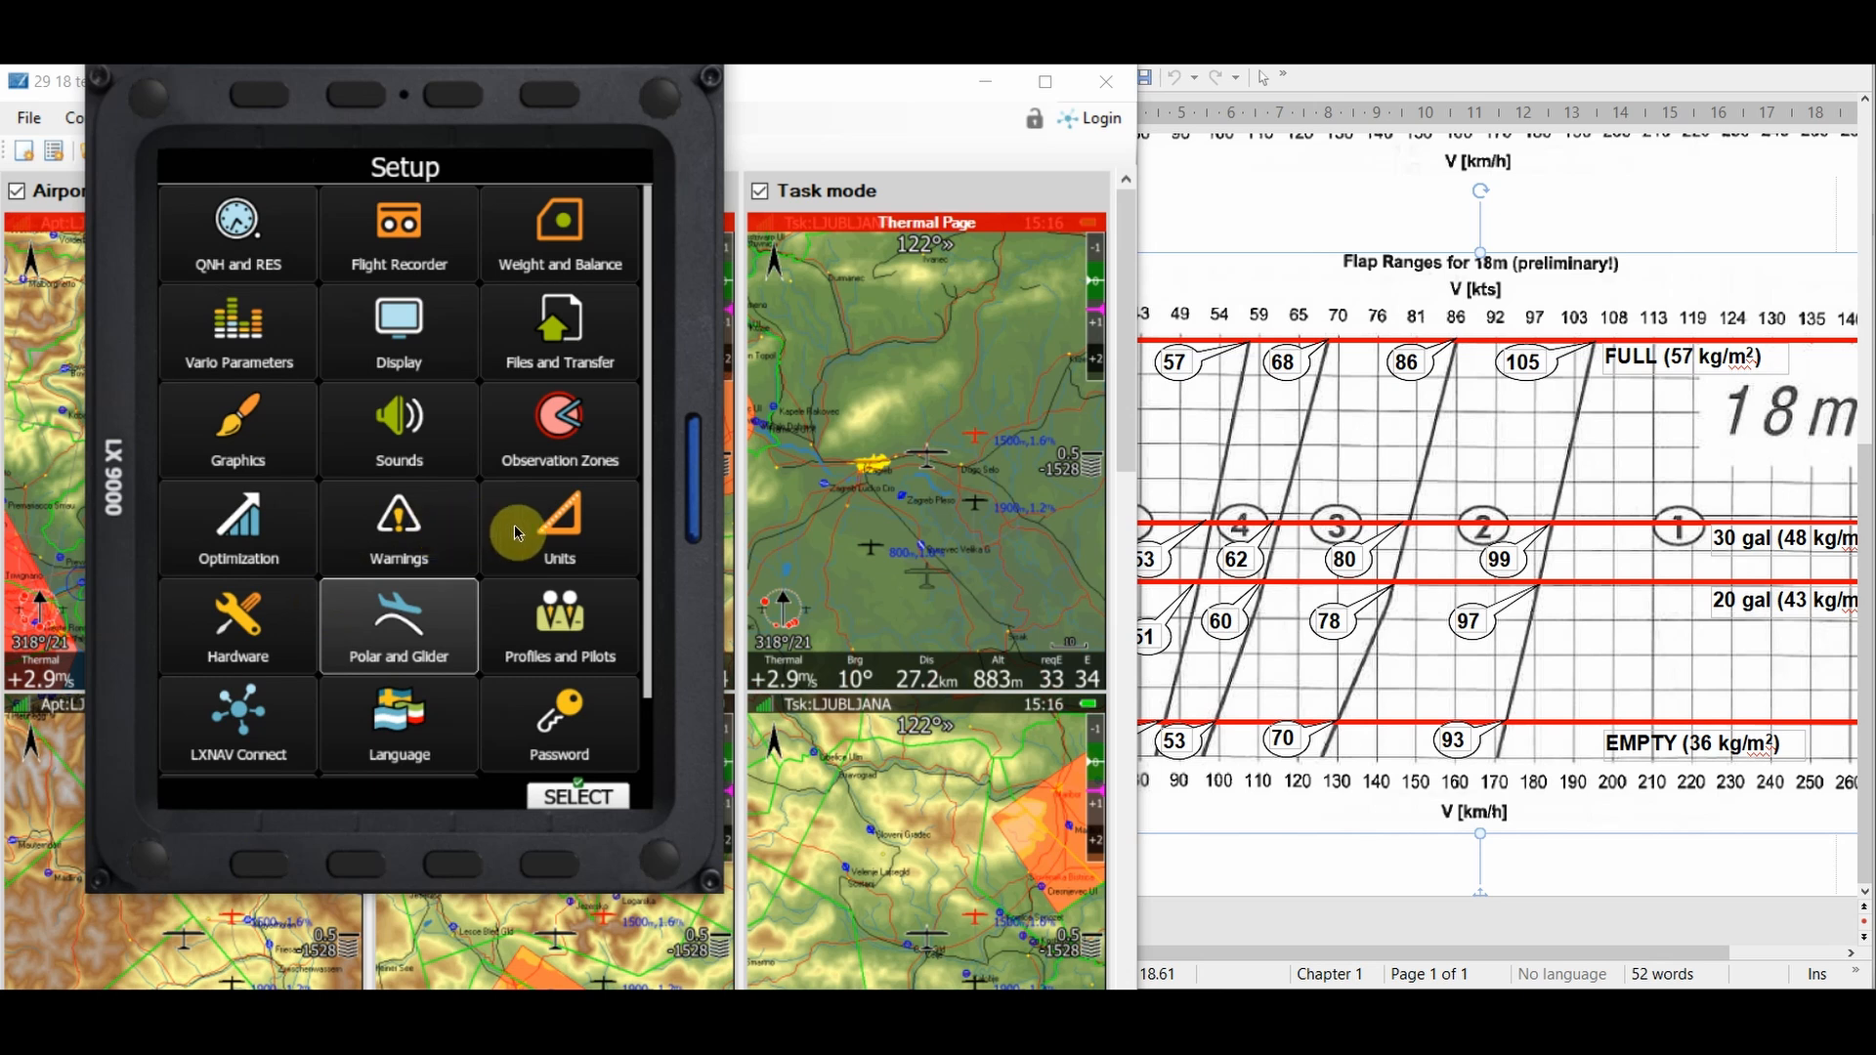
- Set the speed unit to knots in the Units setup
left_click(561, 522)
left_click(229, 293)
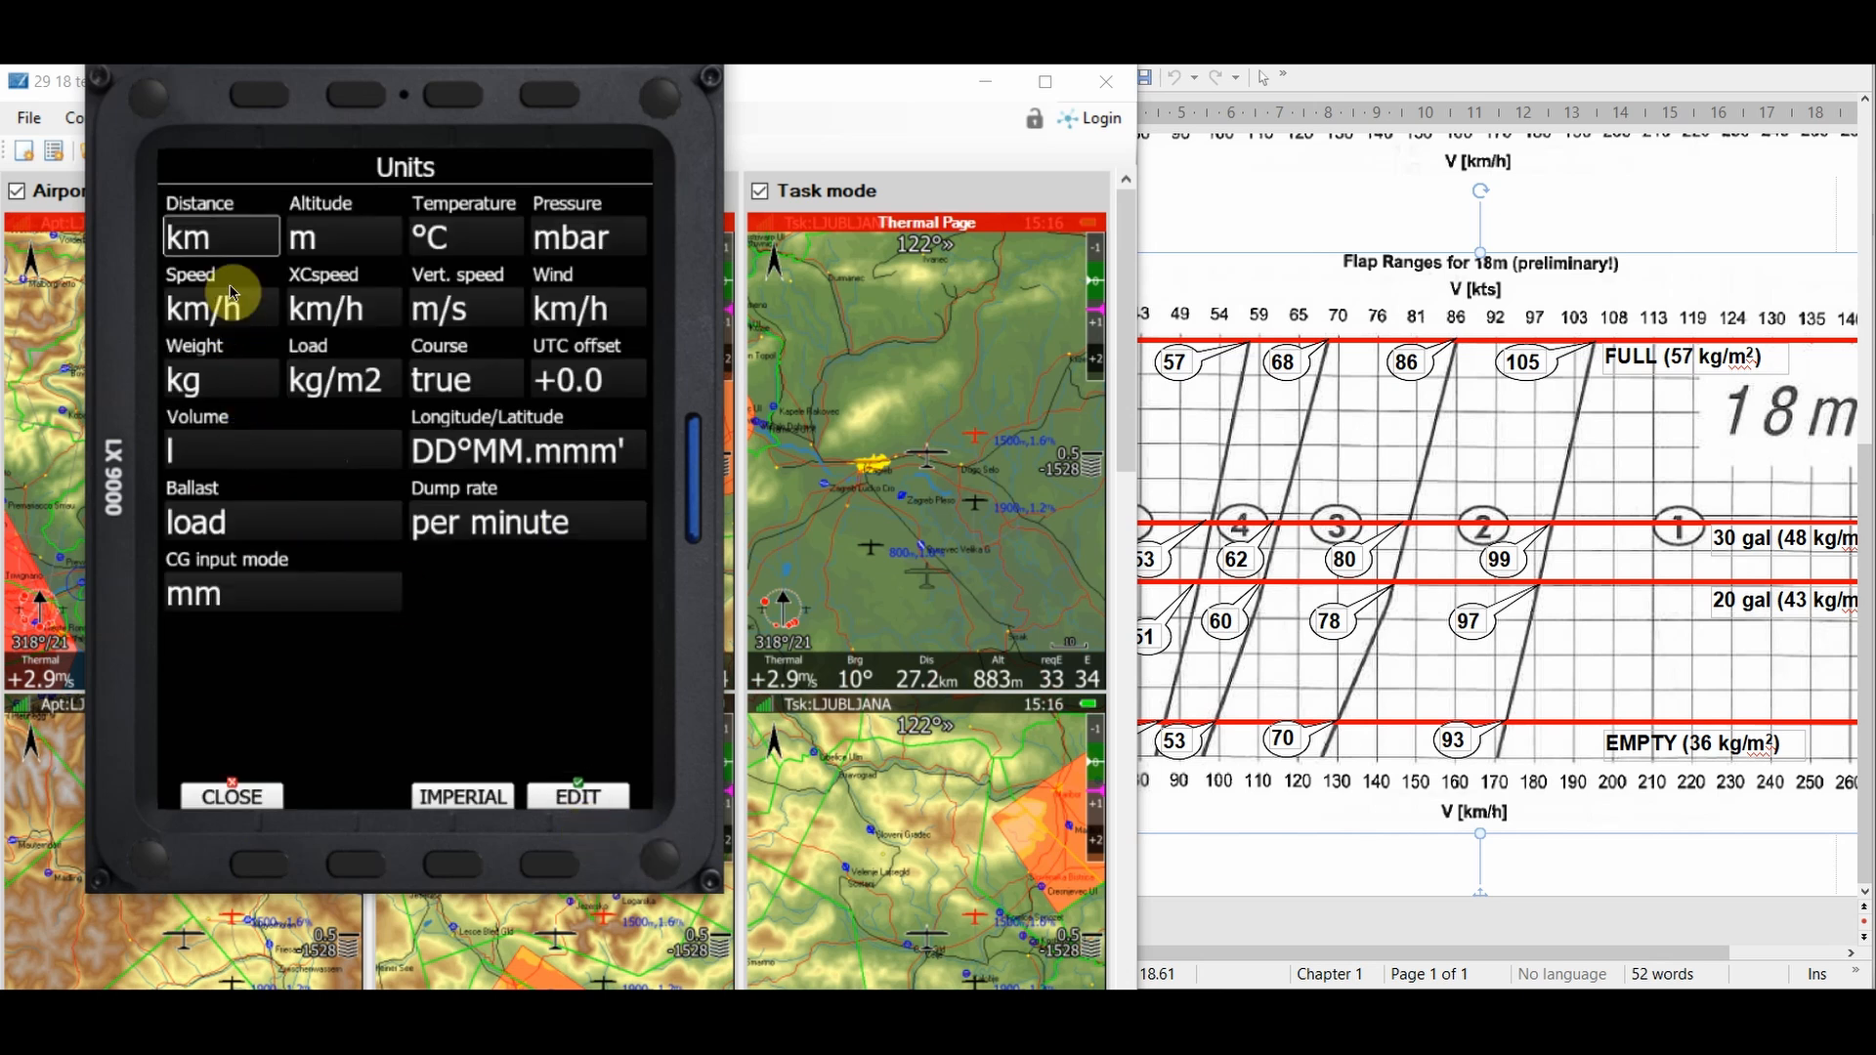
left_click(244, 307)
left_click(553, 866)
left_click(262, 870)
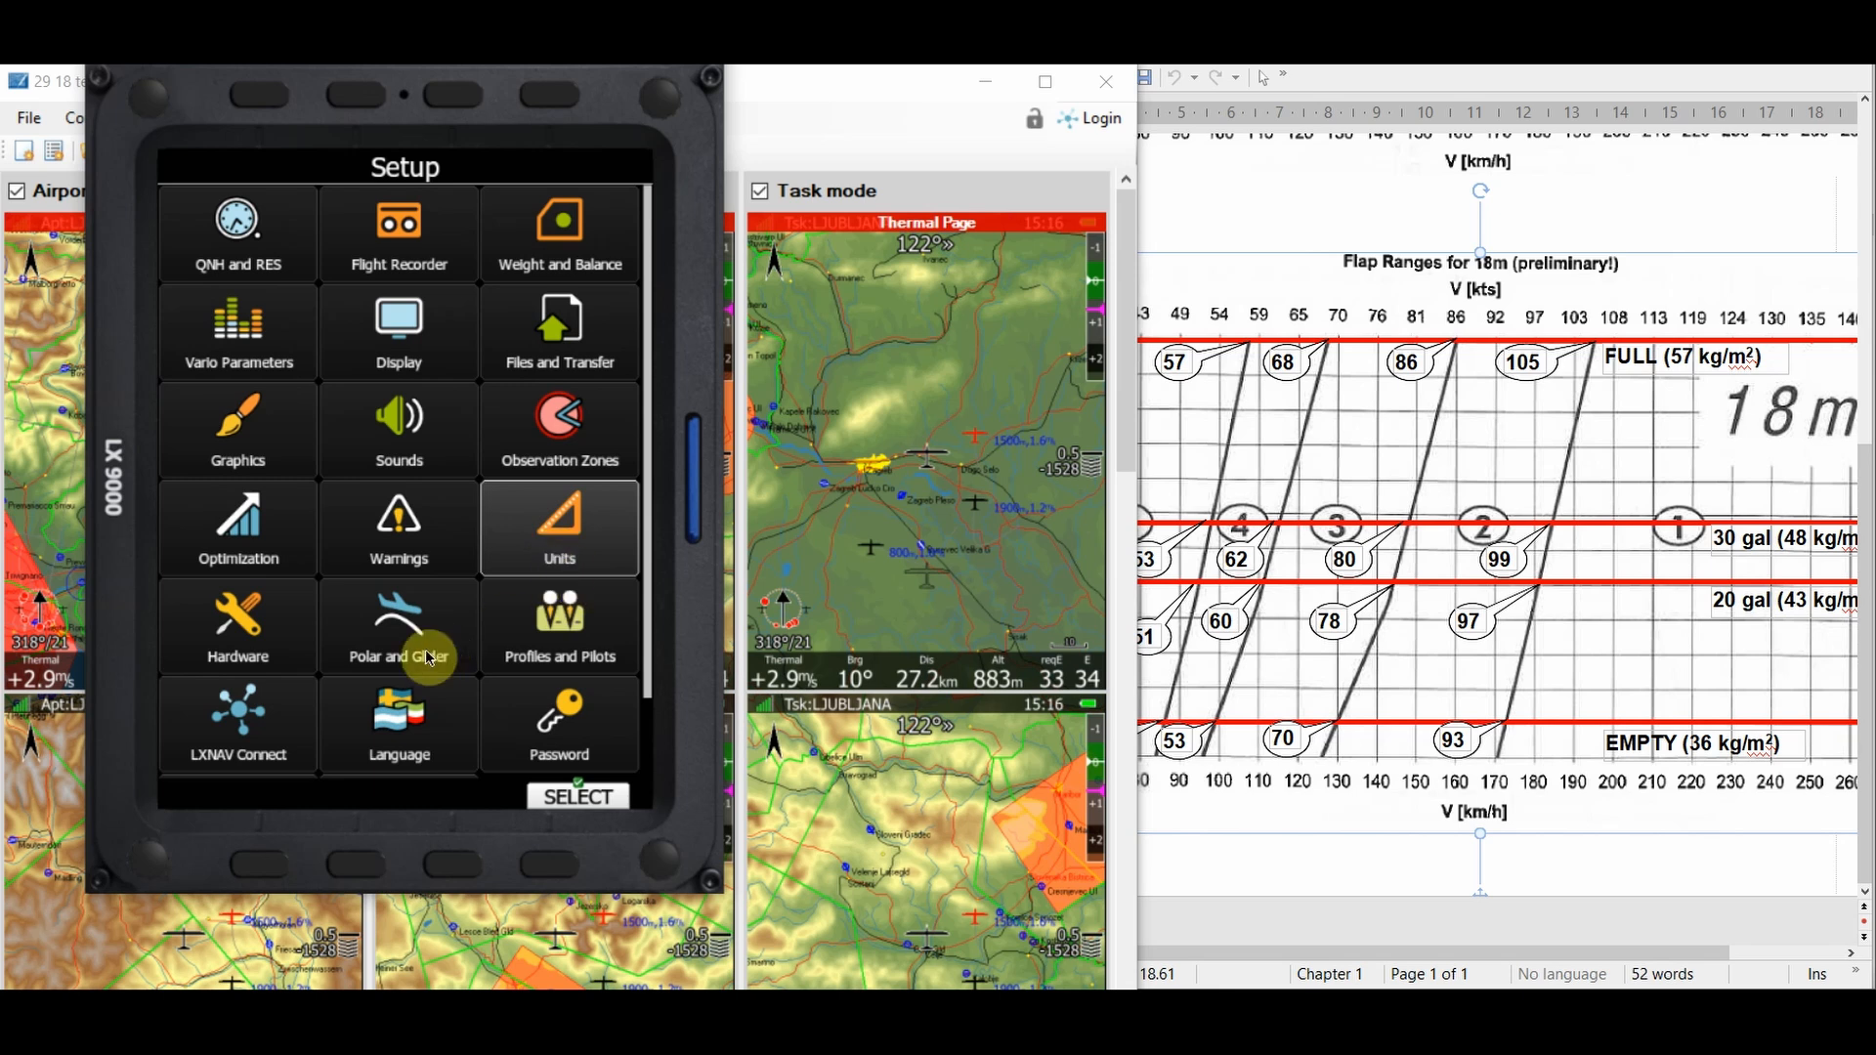
- Review the ASG 29 18m glider's speeds and flap ranges in knots
left_click(397, 653)
left_click(437, 456)
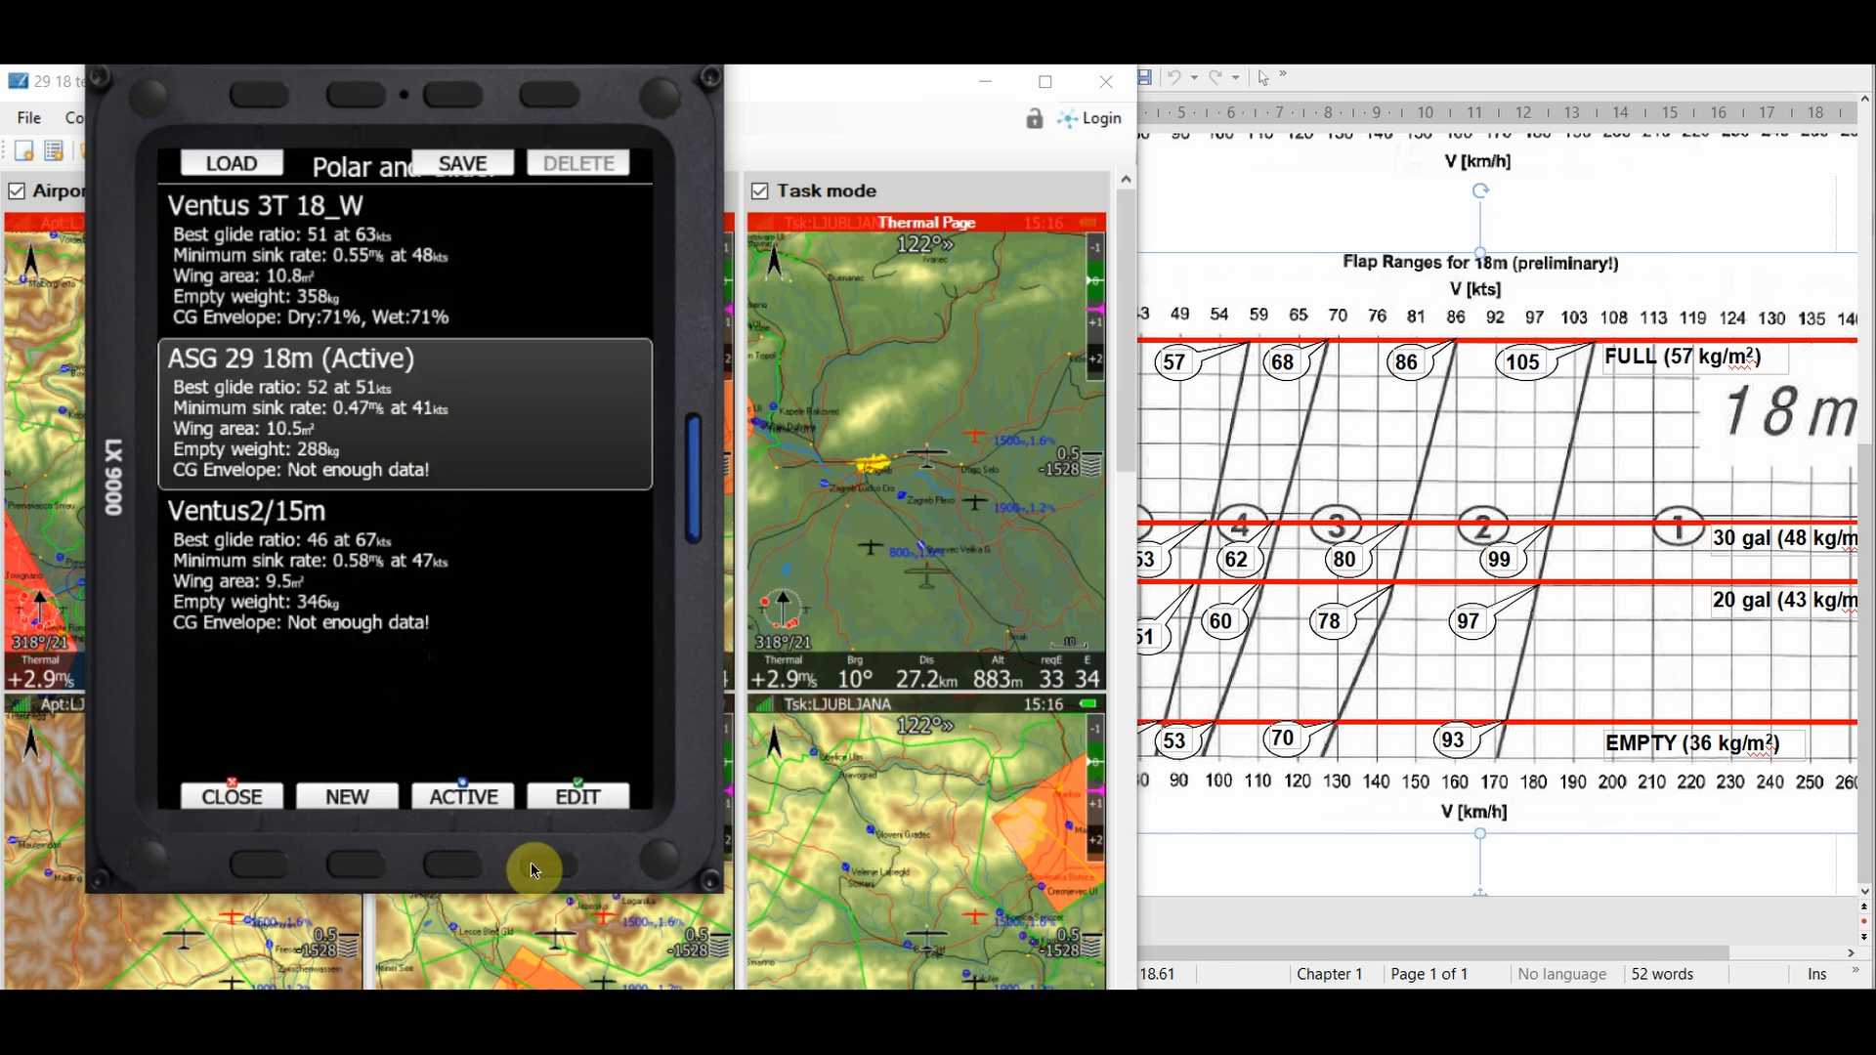
left_click(536, 865)
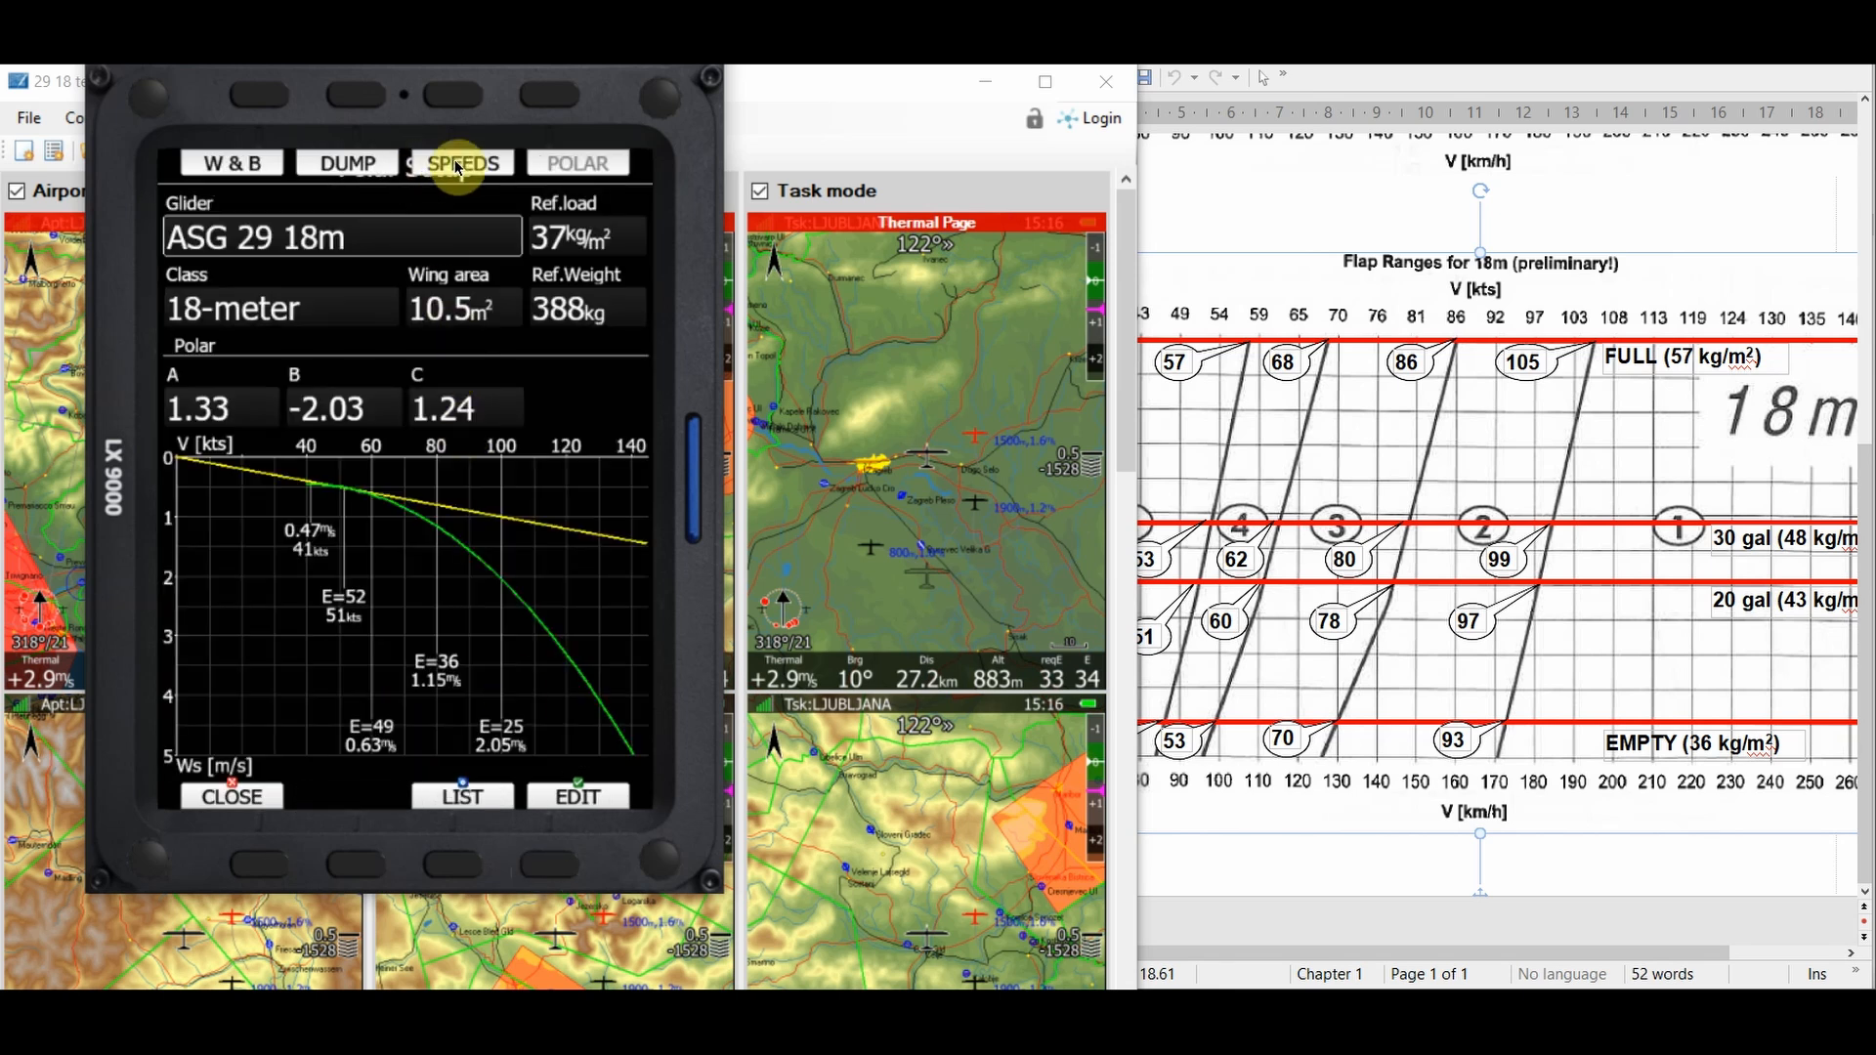
left_click(455, 99)
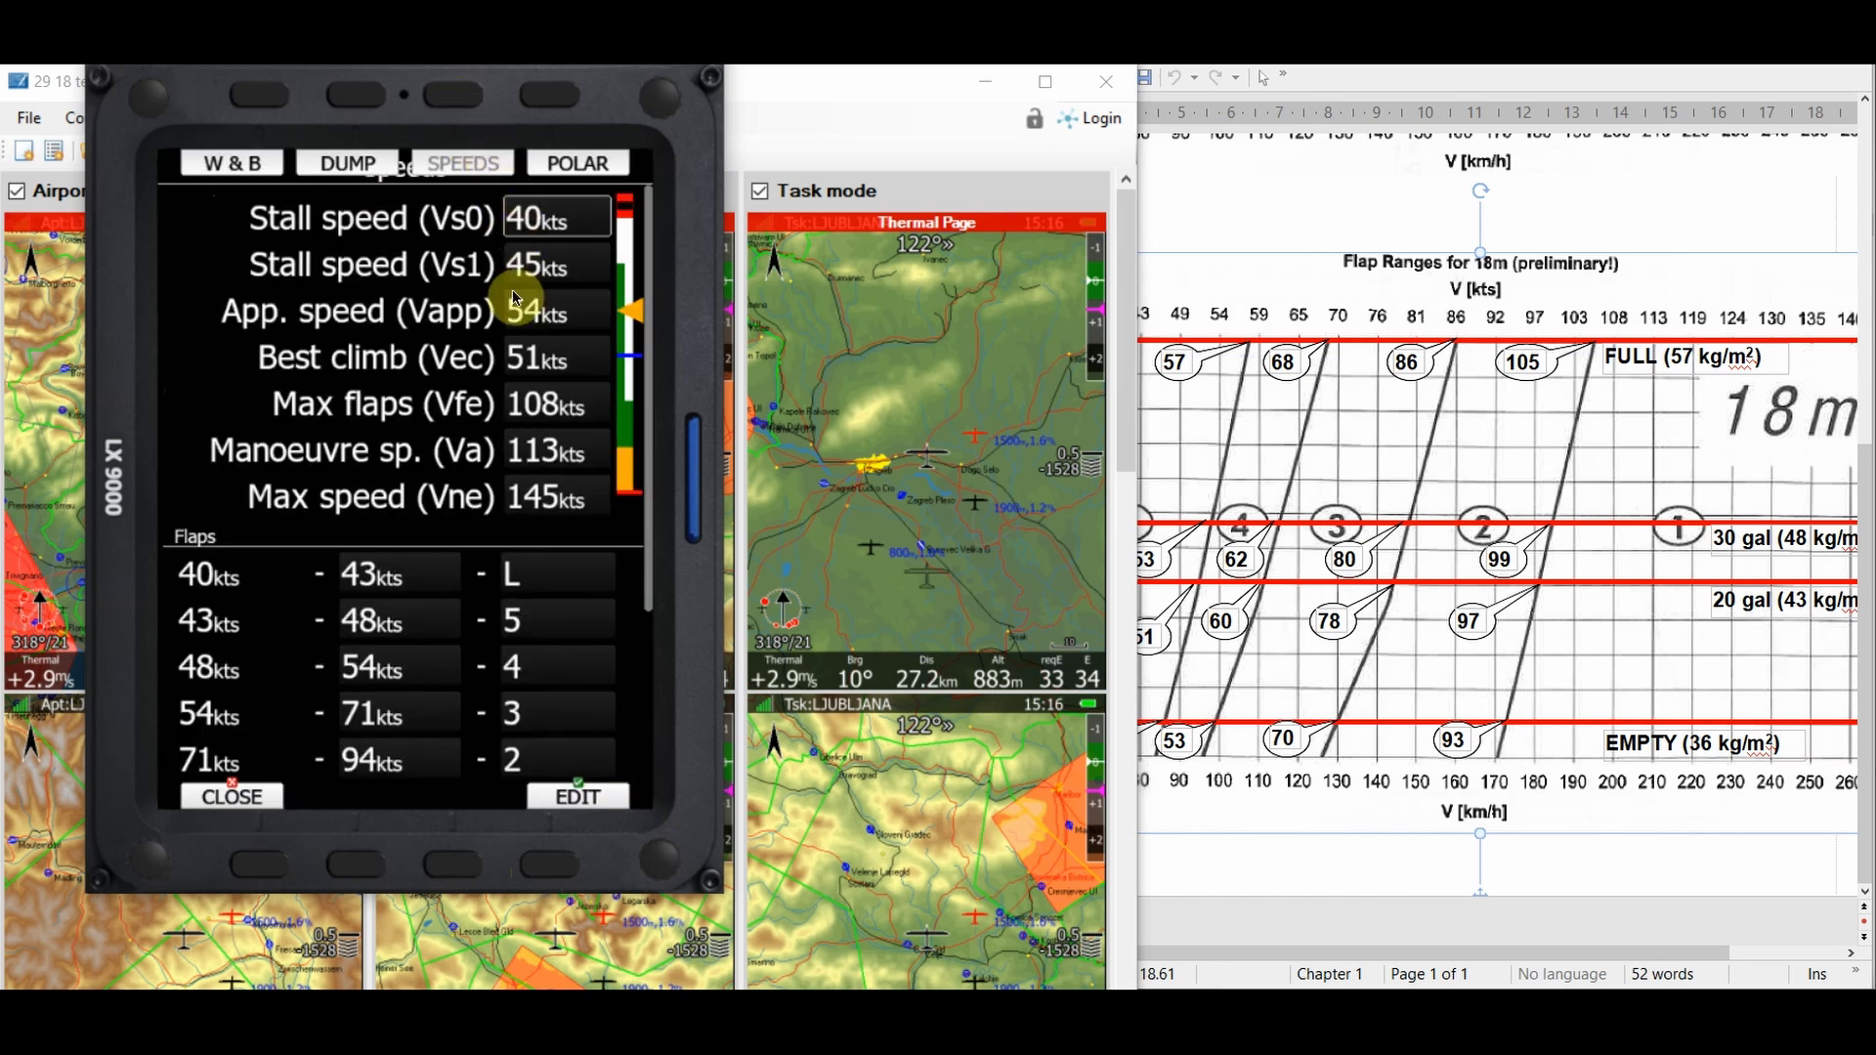